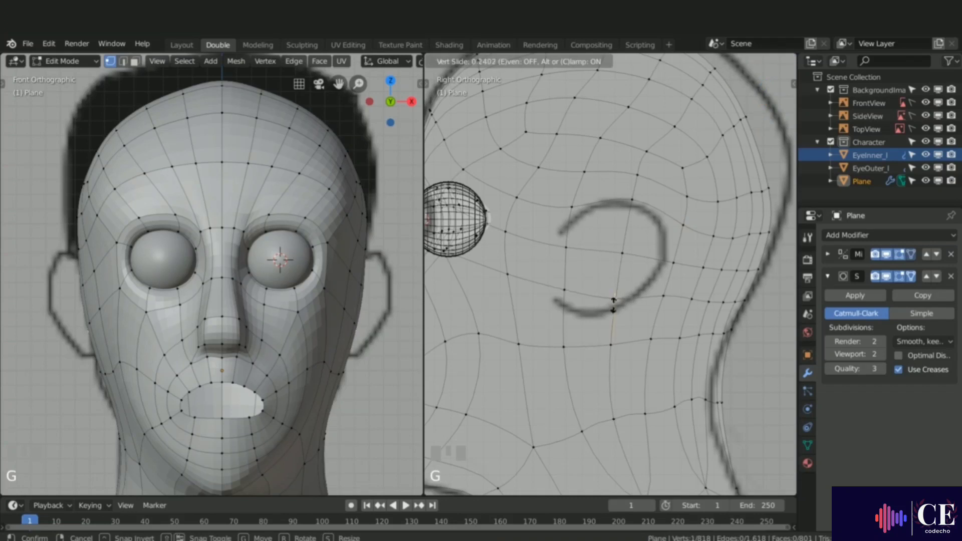
Step: Vertex-slide the vertices inside the ear outline along their edges to follow the ear's curve
click(612, 323)
click(662, 296)
key(g)
key(g)
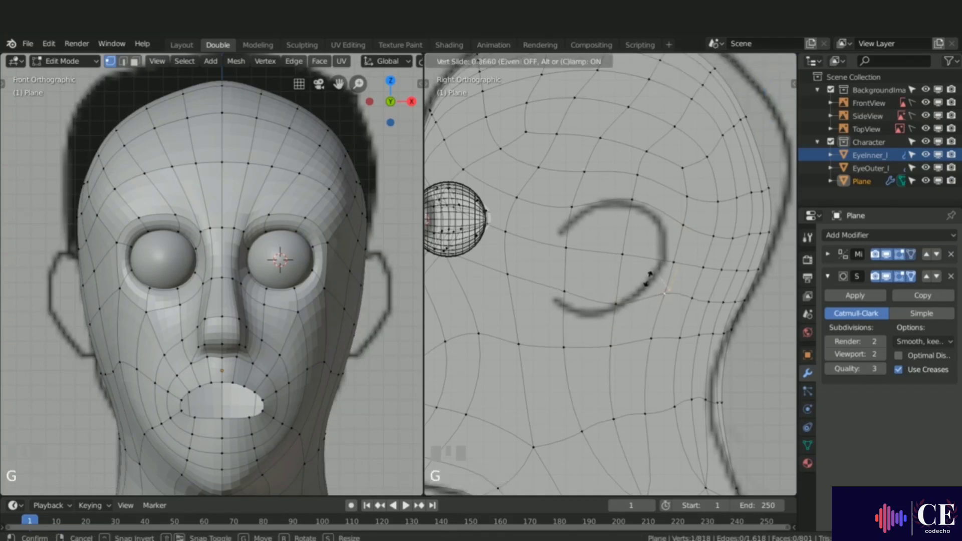
click(597, 292)
key(g)
key(g)
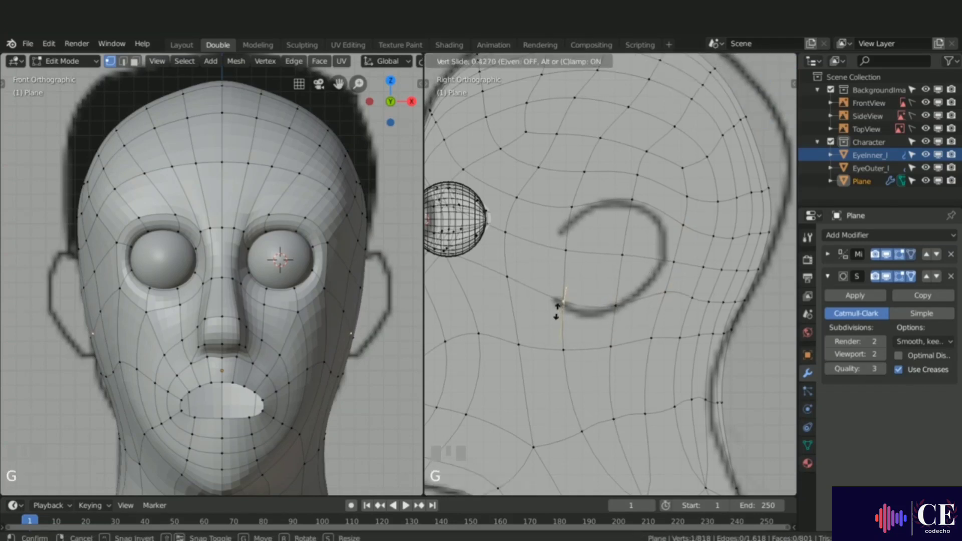
click(558, 314)
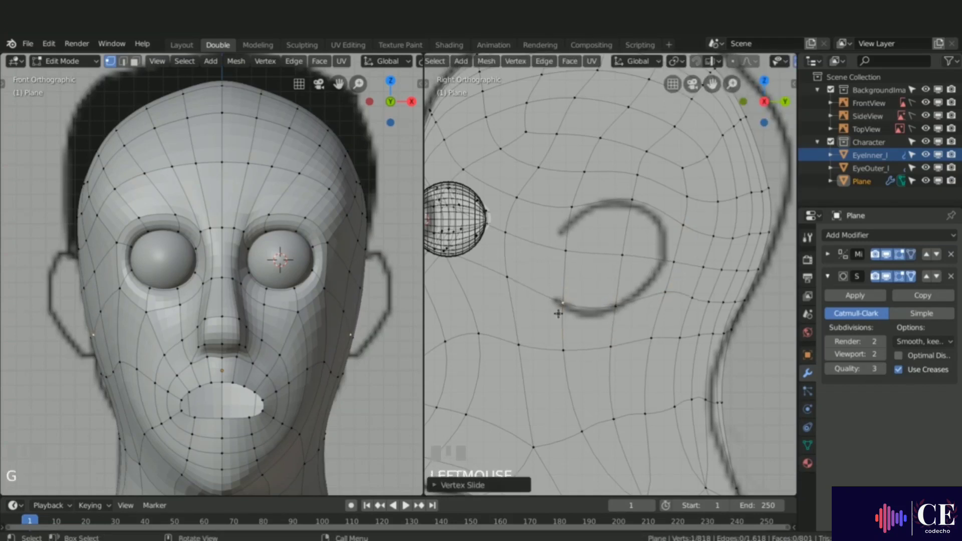
Step: Slide the vertices near the ear's upper edge along the loop to match the drawn outline
click(565, 252)
key(g)
key(g)
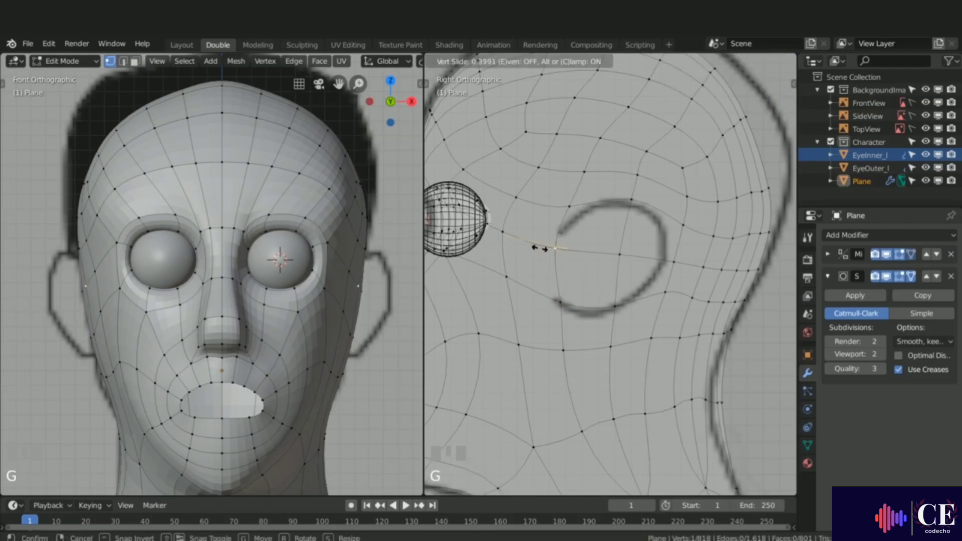
click(541, 247)
click(671, 261)
key(g)
key(g)
click(654, 258)
Step: Slide one more vertex downward to fit the ear's lower outline
click(614, 304)
key(g)
key(g)
click(610, 325)
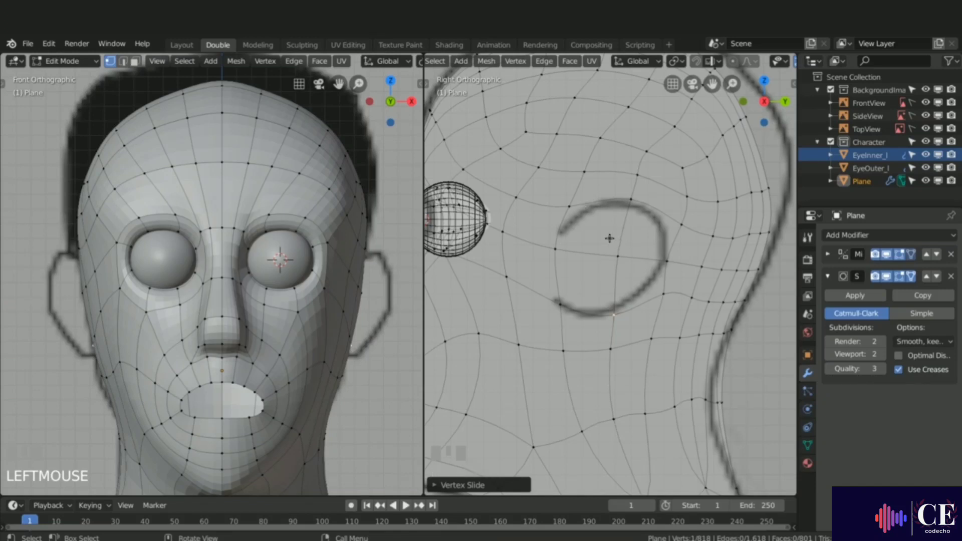
Step: Select the four faces inside the ear outline and delete them
key(3)
click(591, 225)
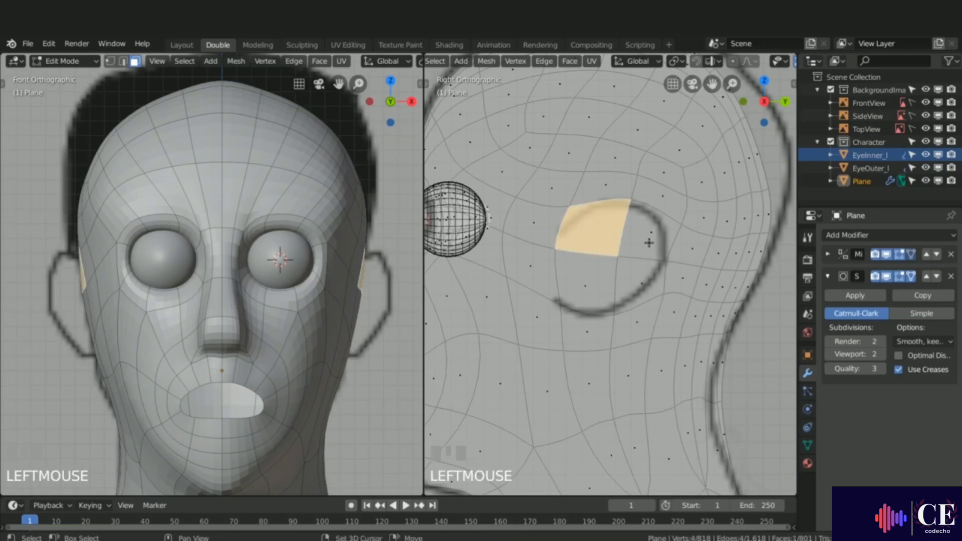
shift+click(647, 240)
shift+click(641, 285)
shift+click(596, 279)
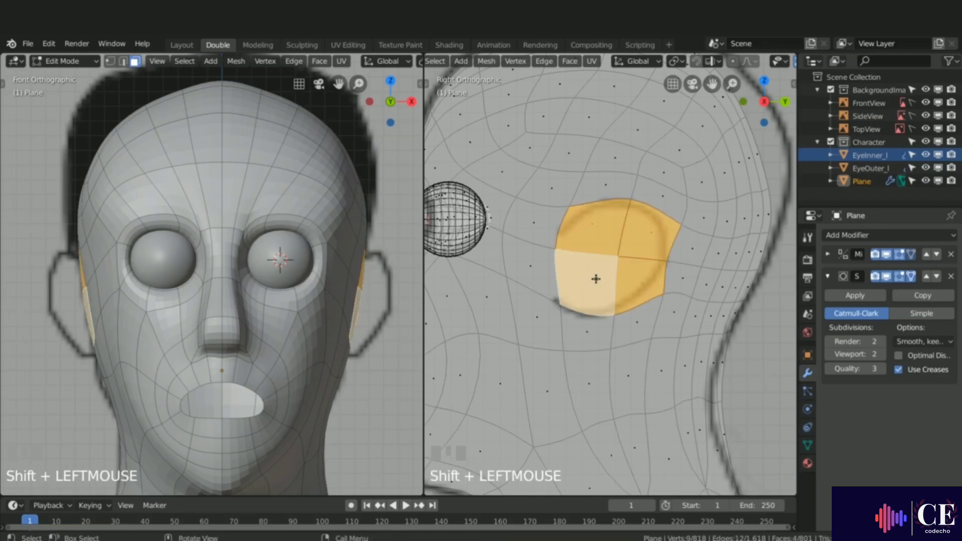
key(x)
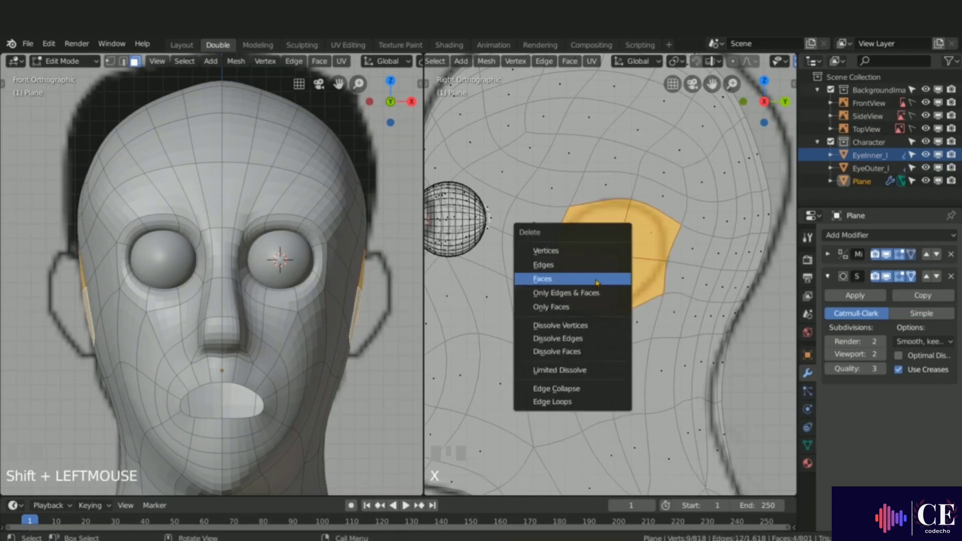
click(559, 278)
Step: Select the border loop of the ear opening, extrude it outward and scale it by about 0.68
key(1)
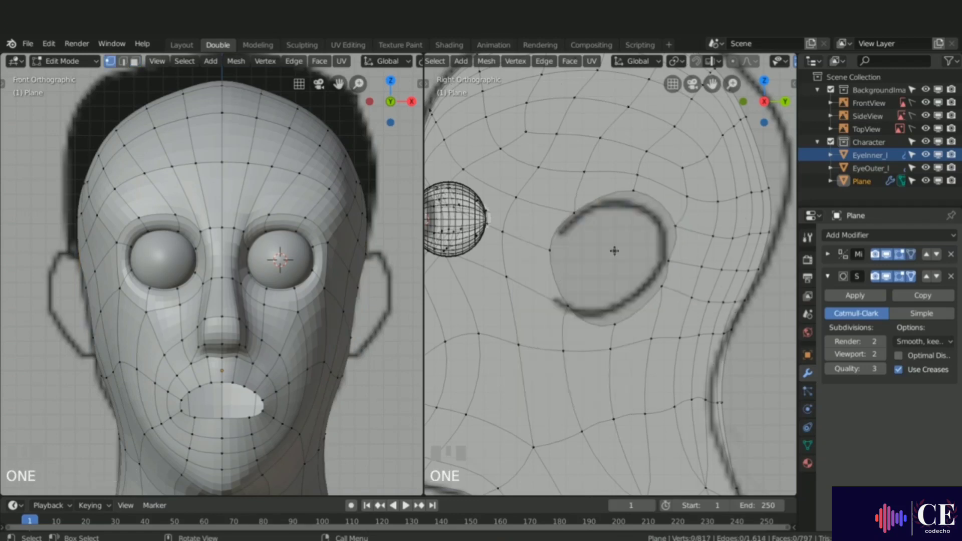
alt+click(652, 298)
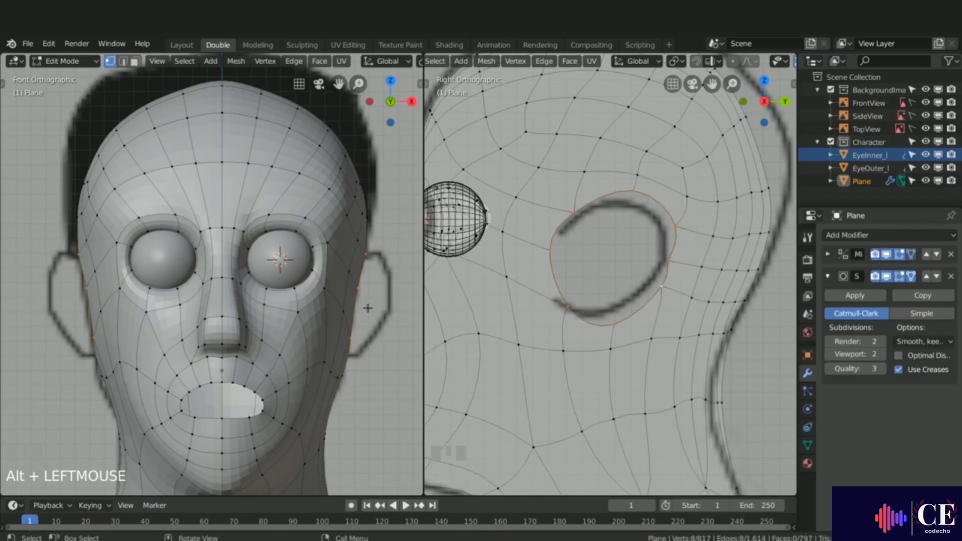
key(e)
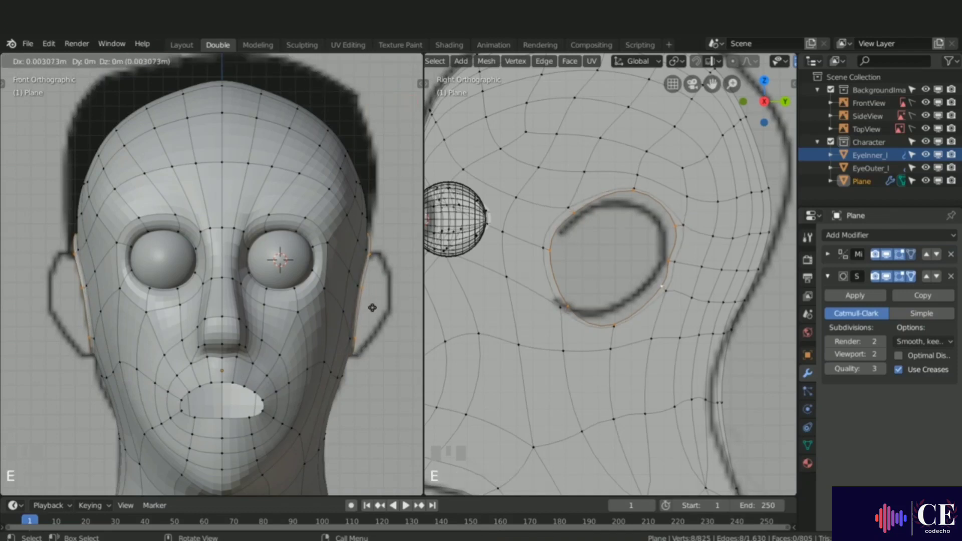
click(374, 307)
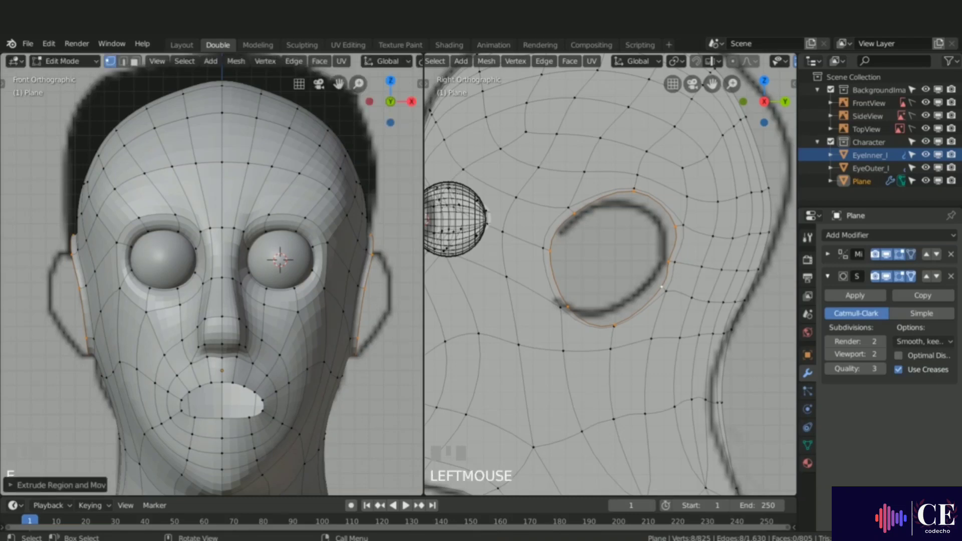
key(s)
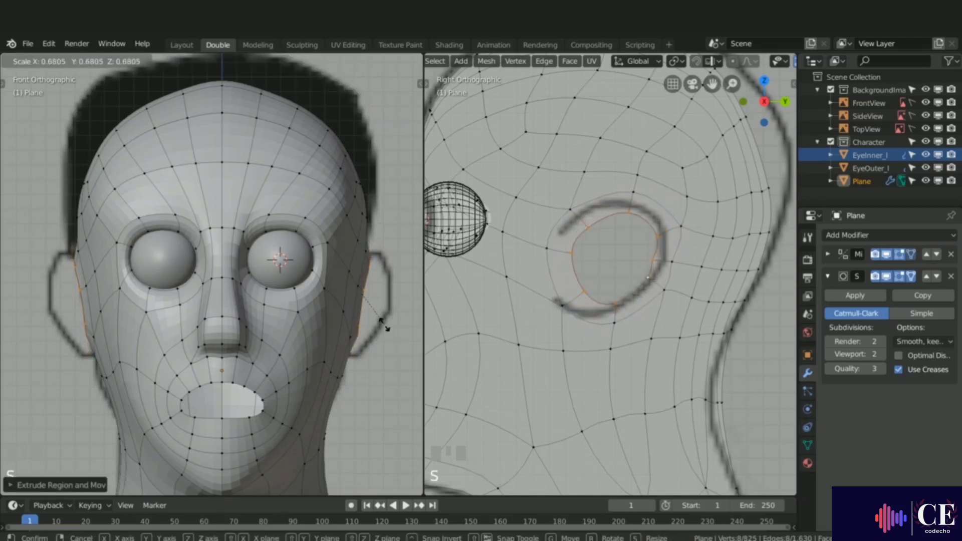
click(384, 326)
Step: Nudge the extruded ear loop's position slightly
key(g)
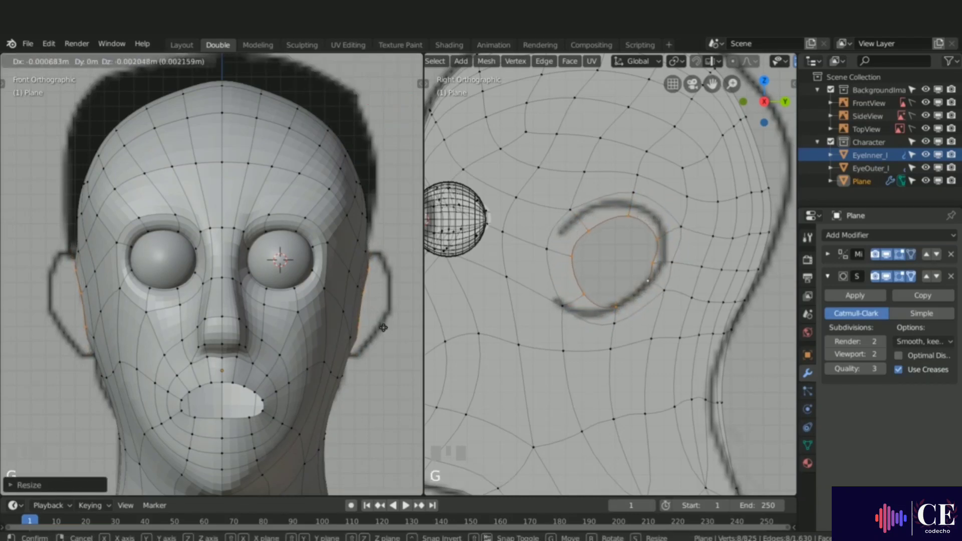
click(383, 328)
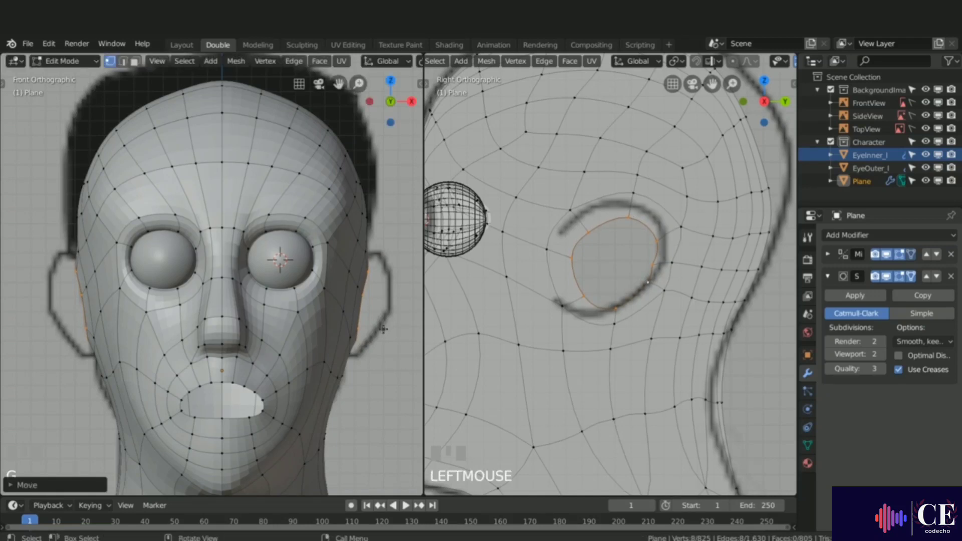
key(g)
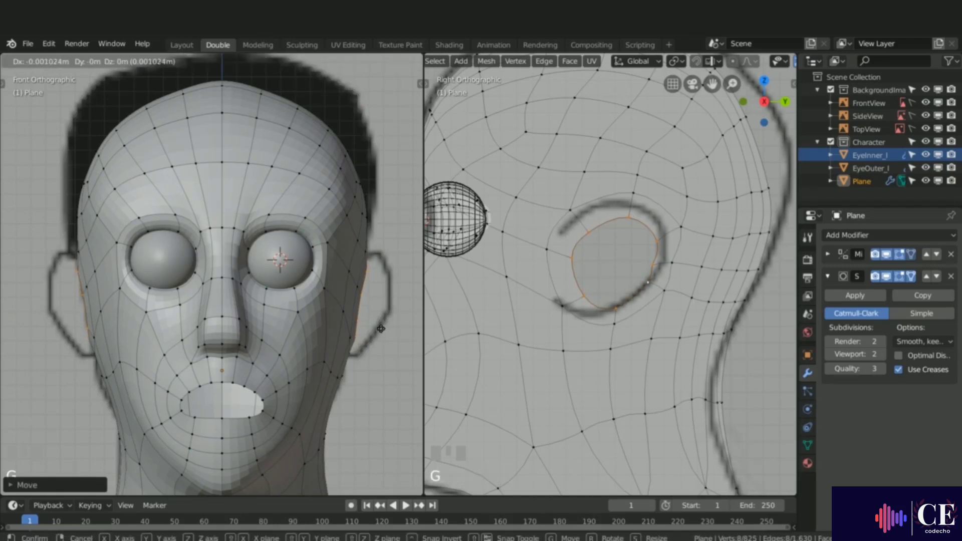
click(382, 329)
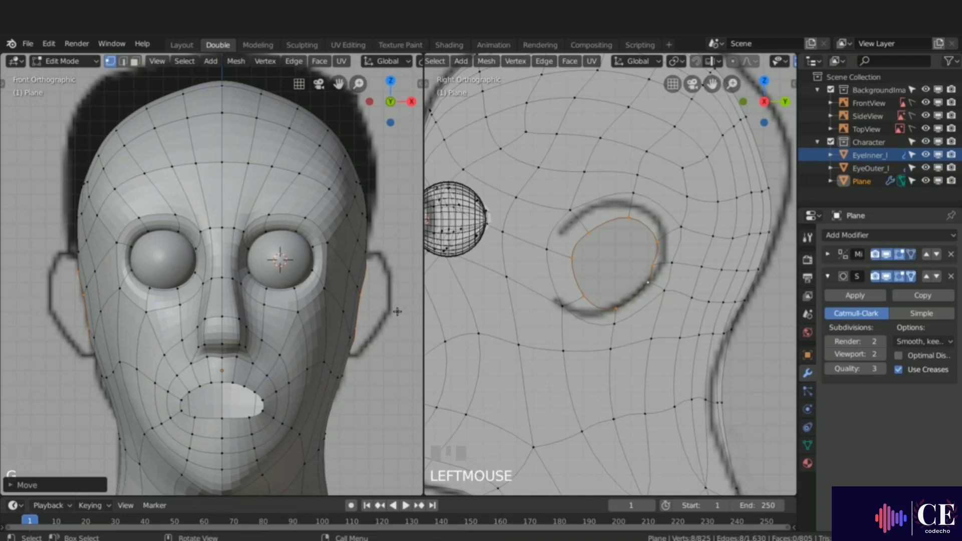
Step: Extrude the ear loop outward again, rotate it about -6° and scale it up by about 1.19
key(e)
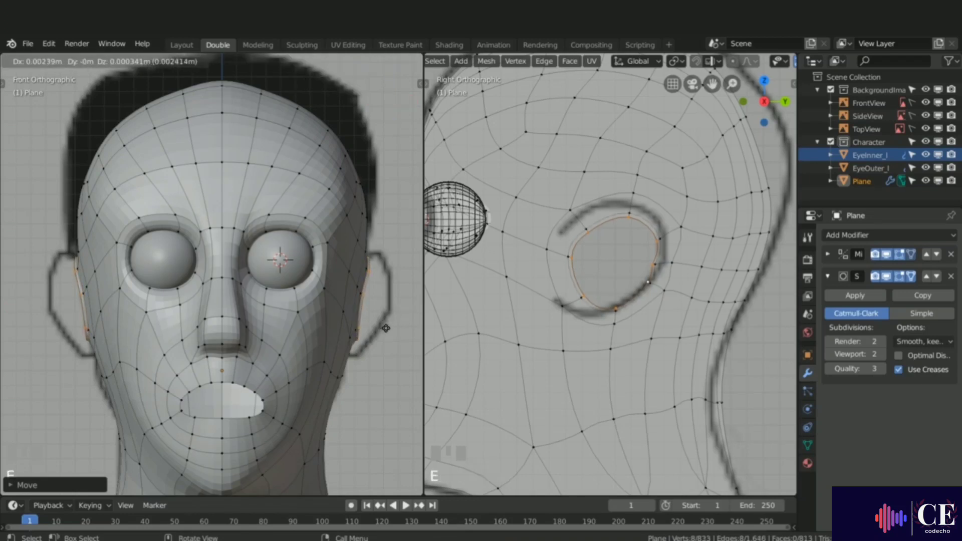
click(391, 327)
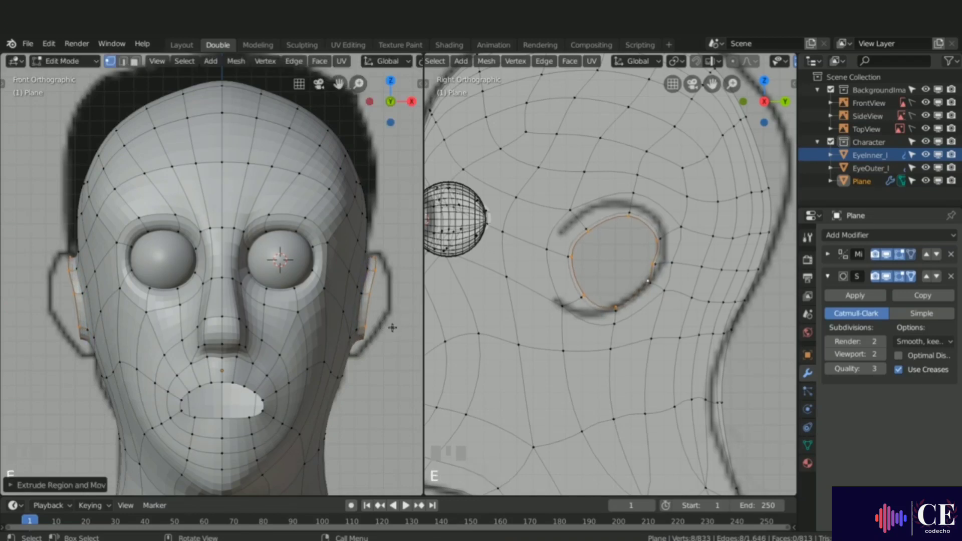
key(r)
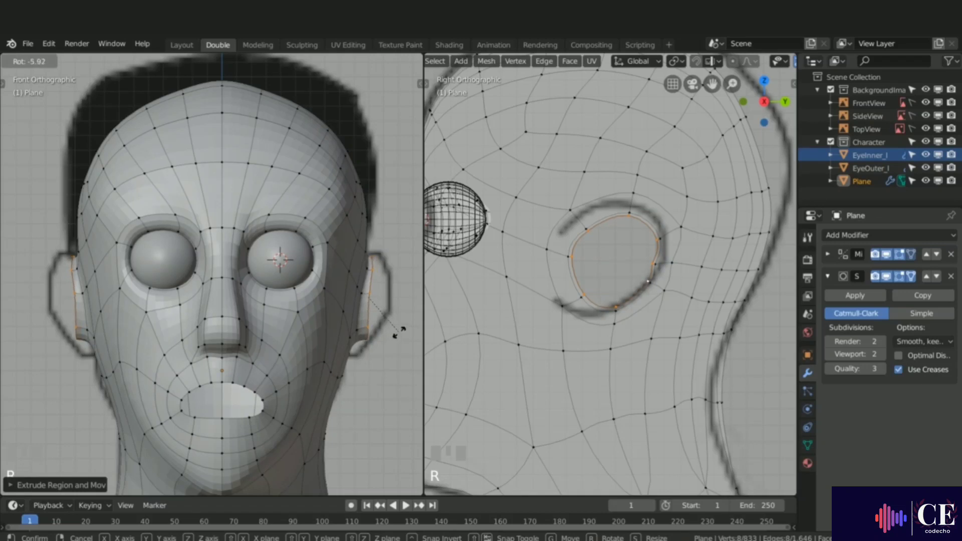
click(400, 331)
key(s)
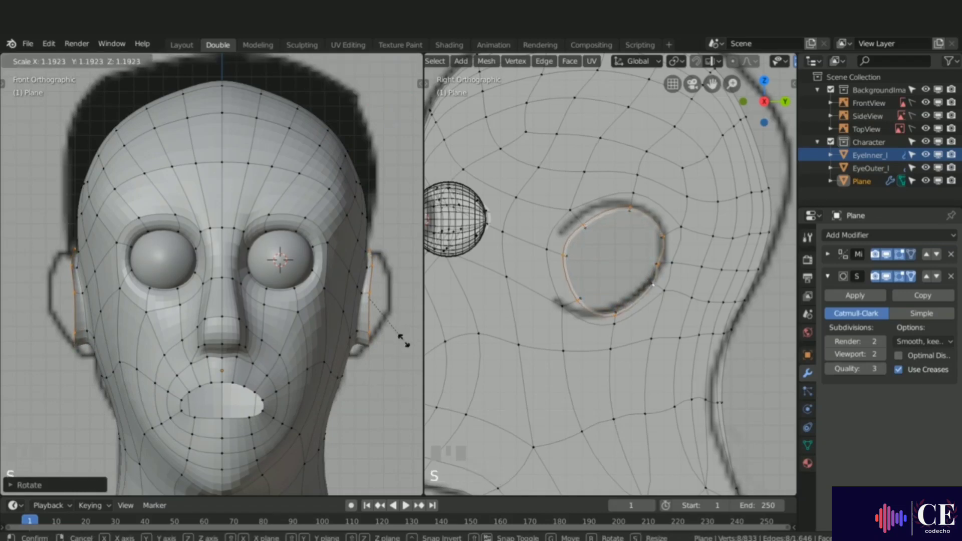
click(403, 341)
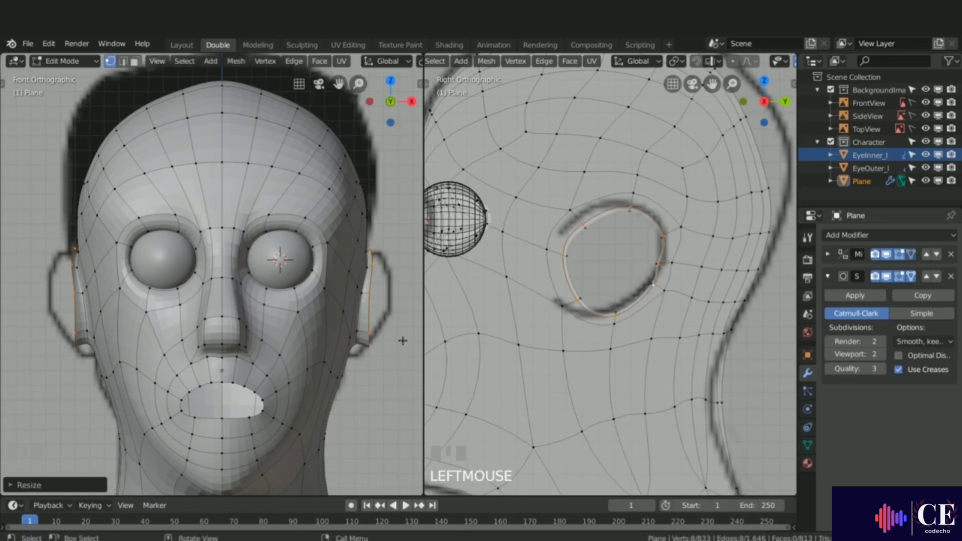
Step: Extrude the ear loop outward once more, then extrude it in place and scale it inward by about 0.86
key(e)
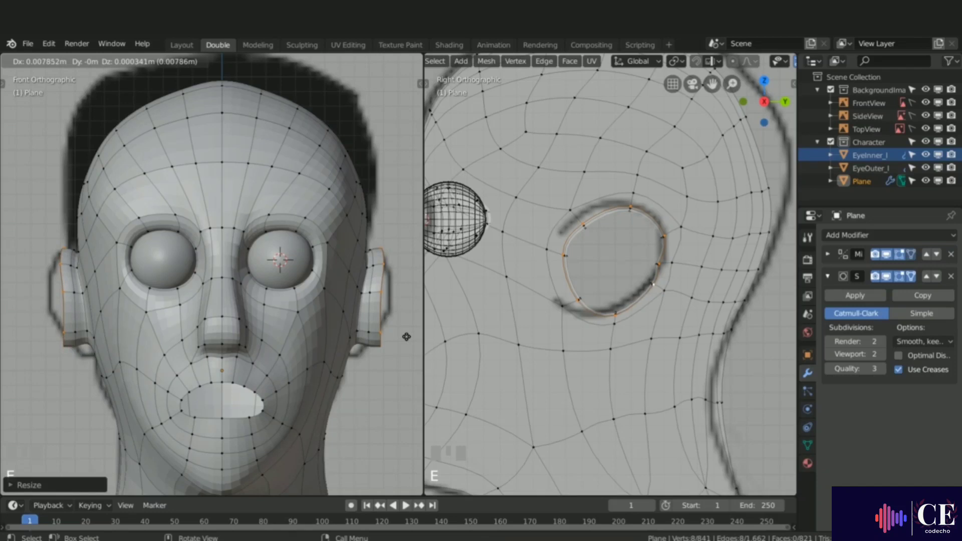
click(408, 337)
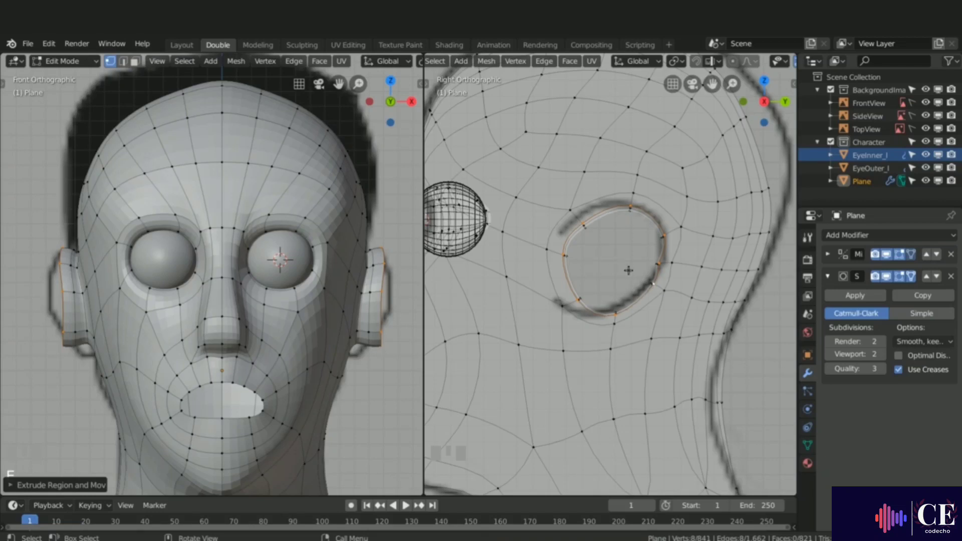
key(e)
right_click(665, 315)
key(s)
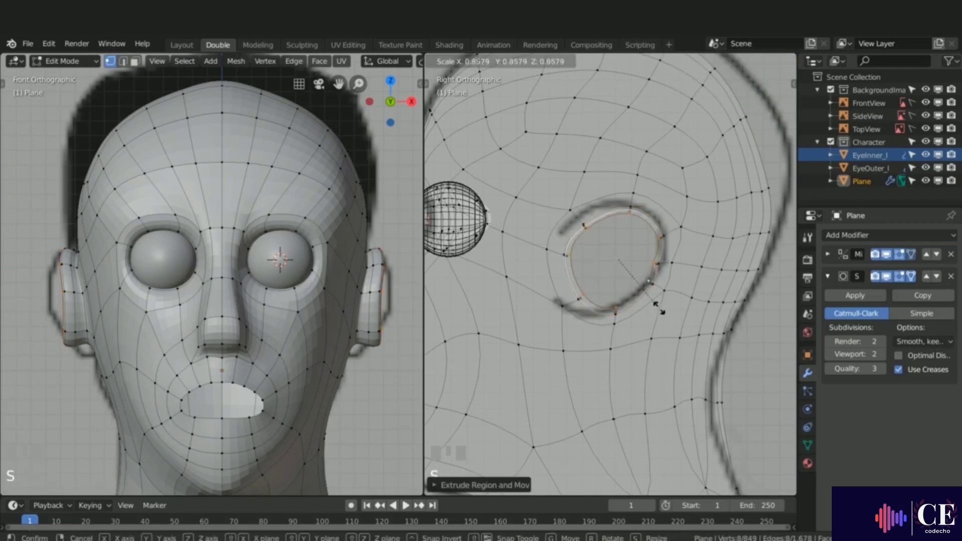
click(654, 302)
Step: Switch the side view to Solid shading, then extrude the inner loop in place and scale it by about 0.51
key(z)
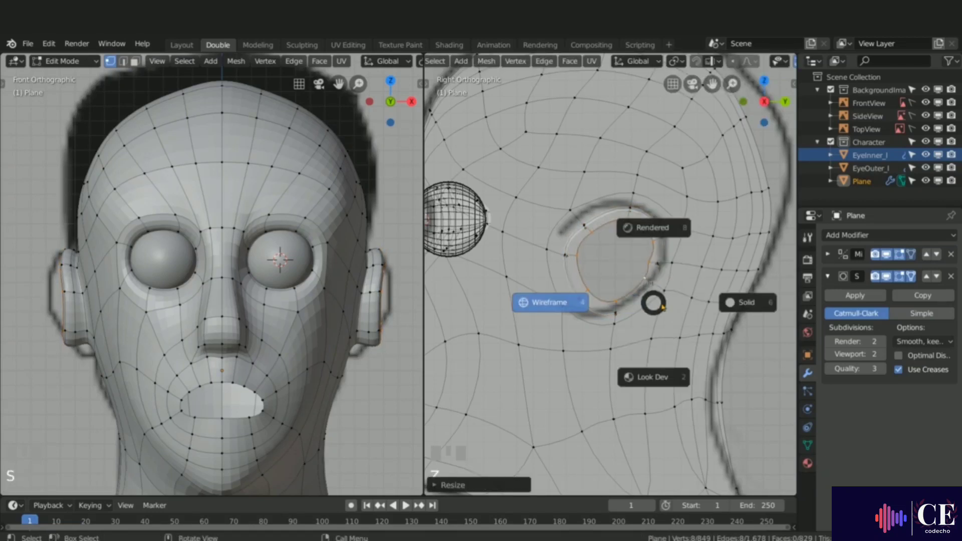
click(738, 303)
key(e)
right_click(702, 289)
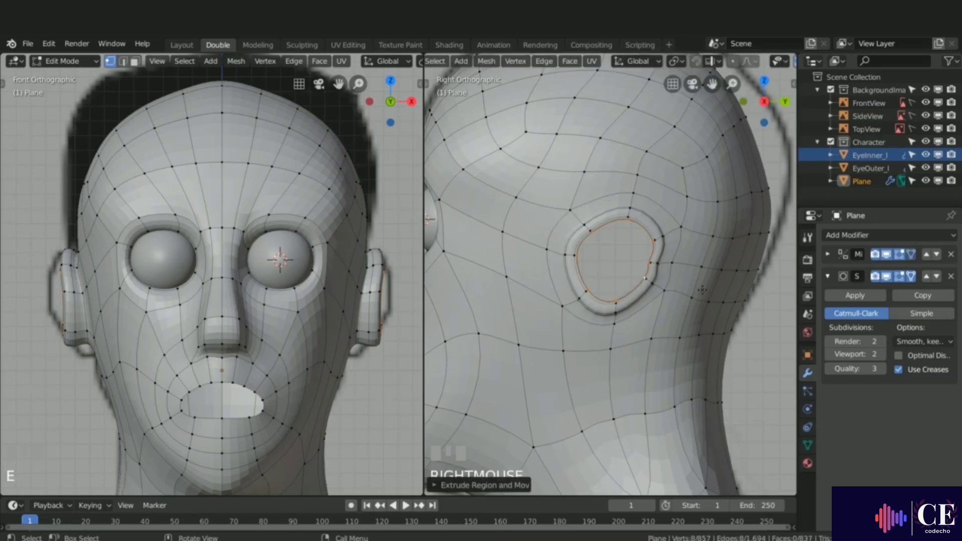
key(s)
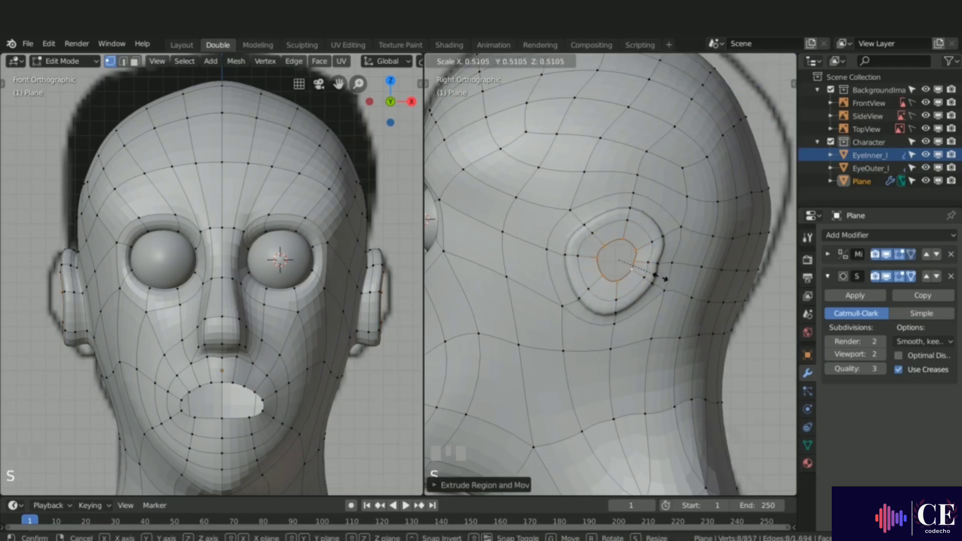
click(660, 277)
Step: Connect two vertices across the inner ear opening with an edge and fill a quad face beside it
click(622, 239)
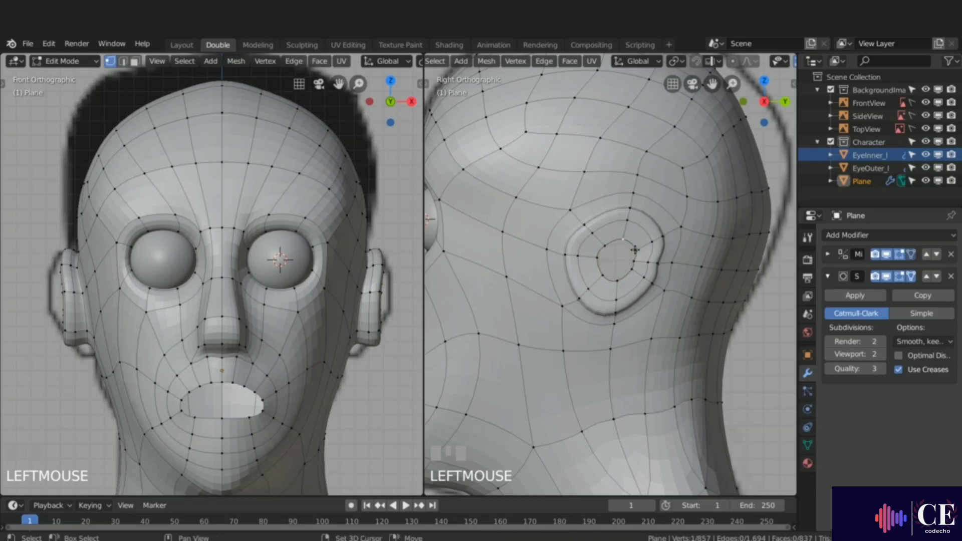
shift+click(635, 251)
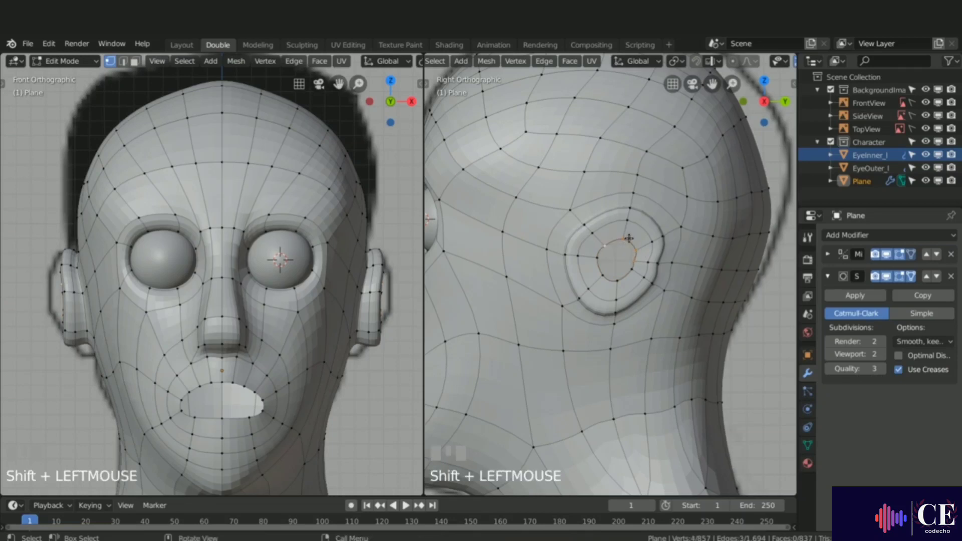
key(f)
click(633, 263)
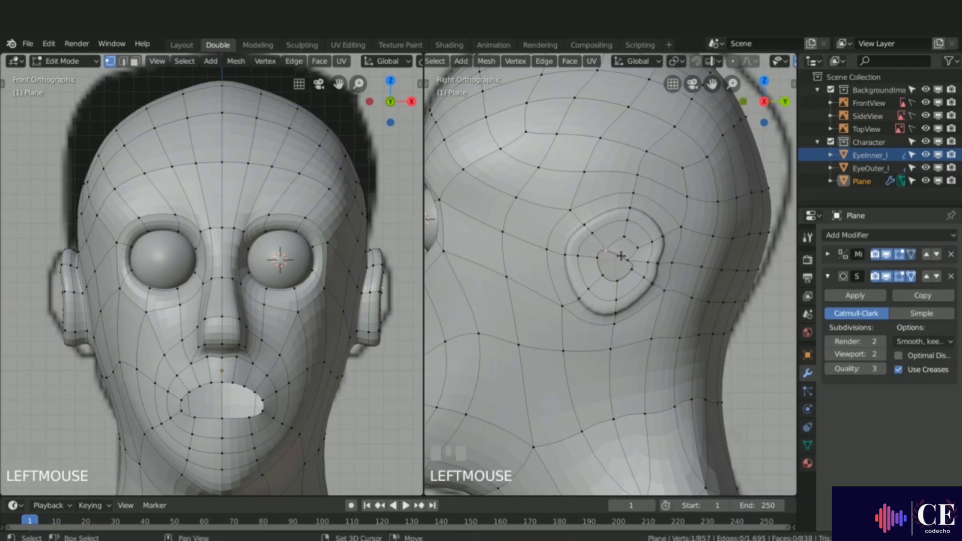
shift+click(596, 261)
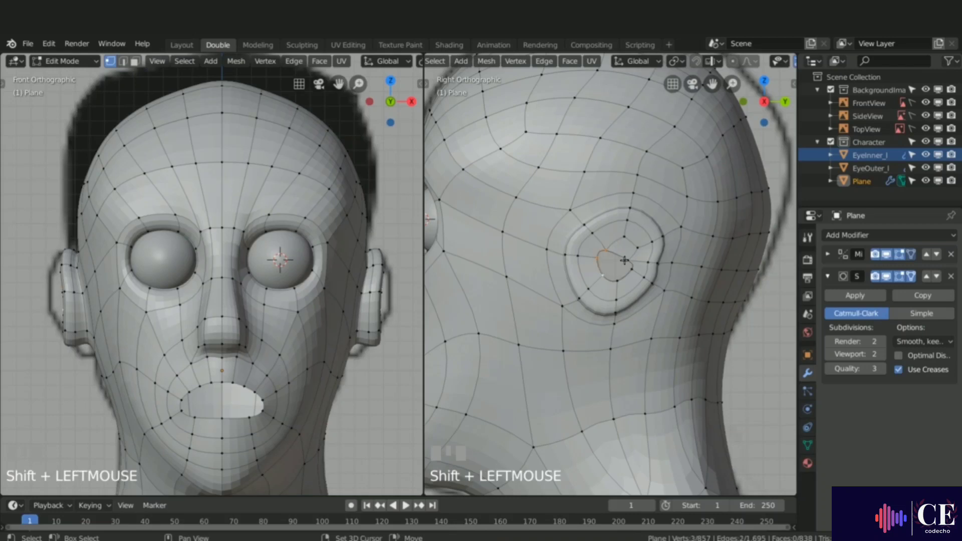
key(f)
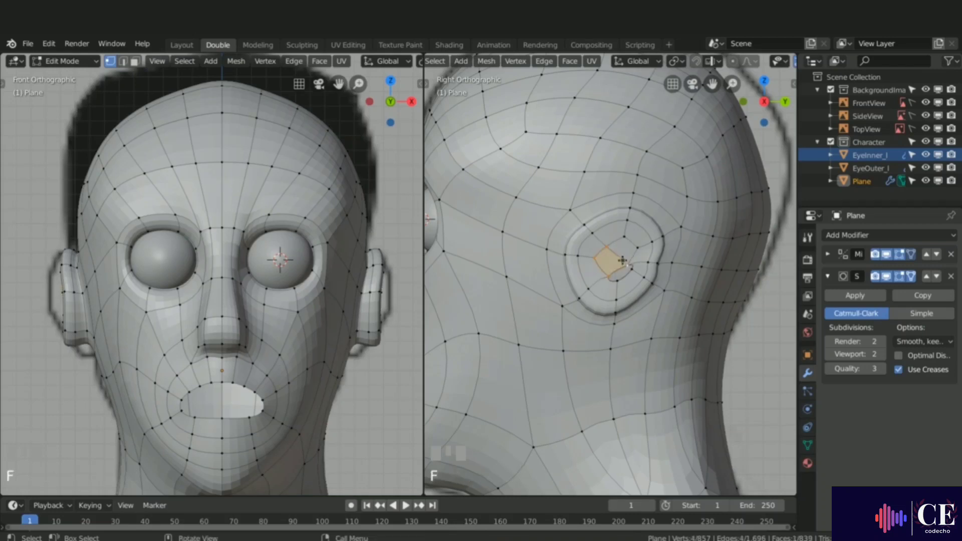
Step: Fill another face in the lower part of the inner ear opening
click(623, 264)
shift+click(608, 277)
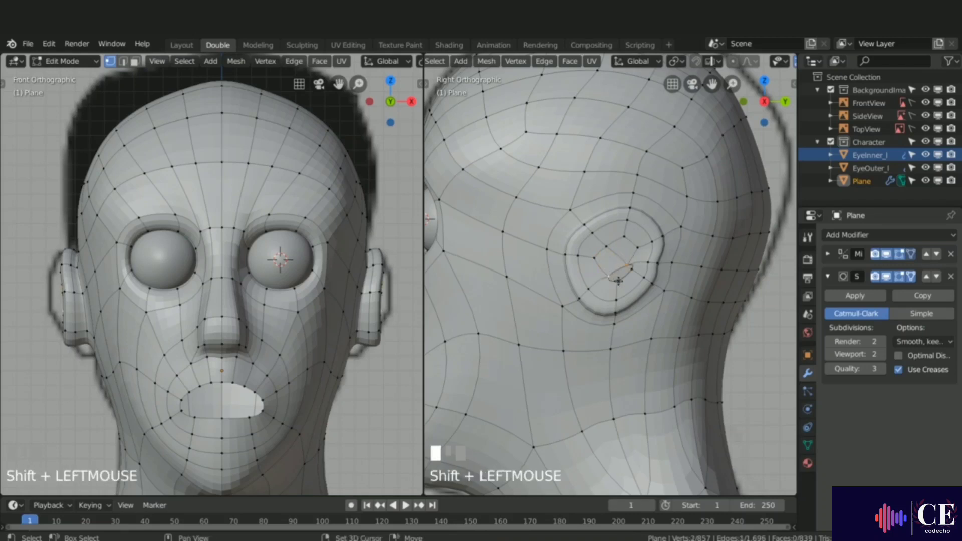
shift+click(630, 267)
shift+click(632, 267)
key(f)
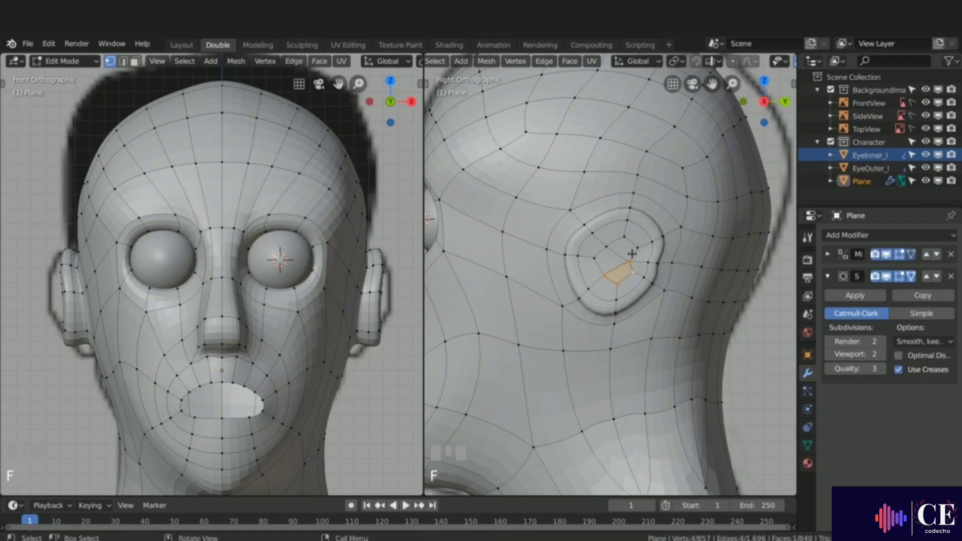
Step: Select the inner ear faces, grow the selection twice, invert it and hide everything else to isolate the ear
key(3)
shift+click(625, 249)
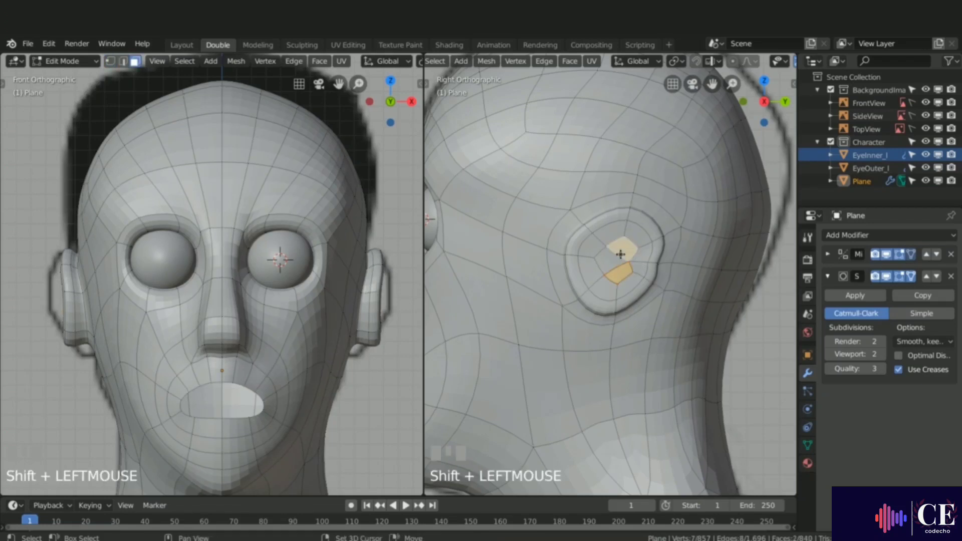
shift+click(612, 261)
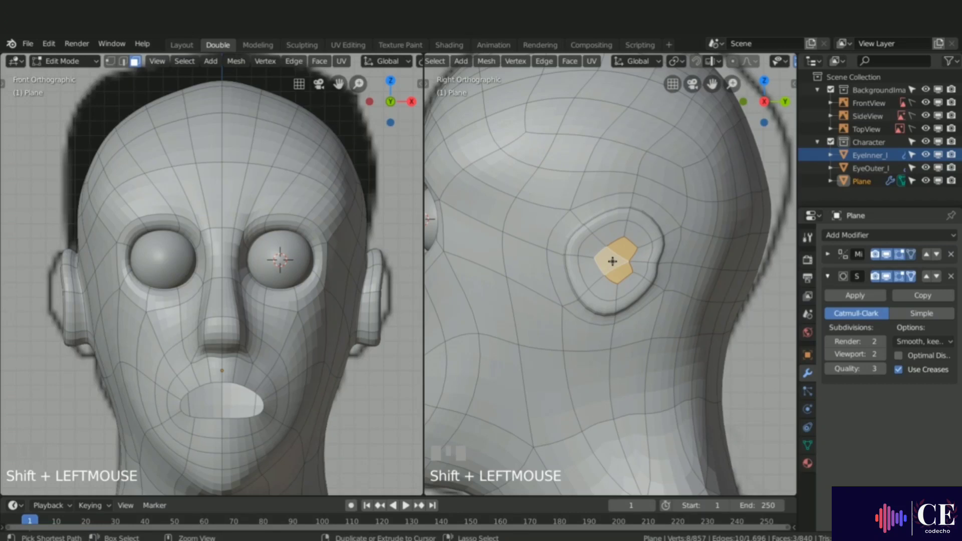
key(ctrl+KP_Add)
key(ctrl+KP_Add)
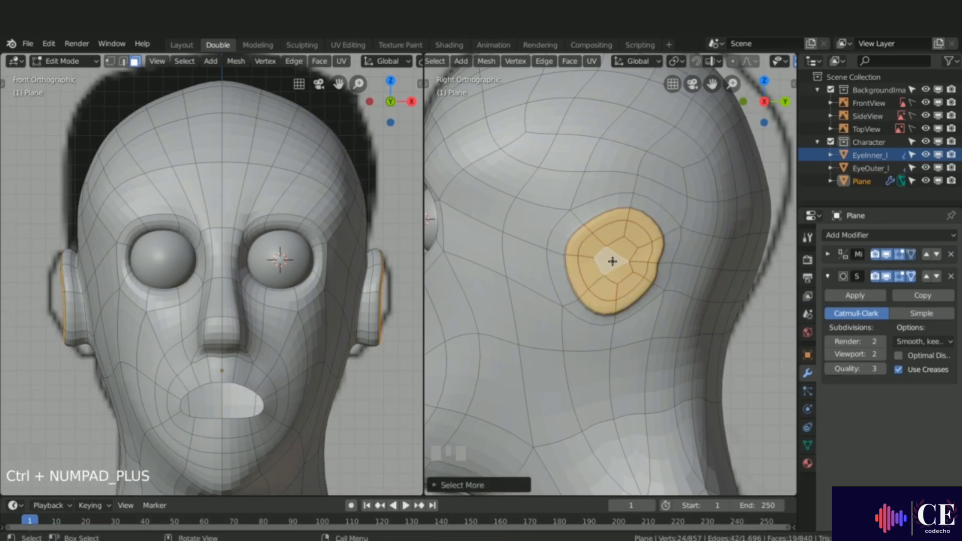
key(ctrl+i)
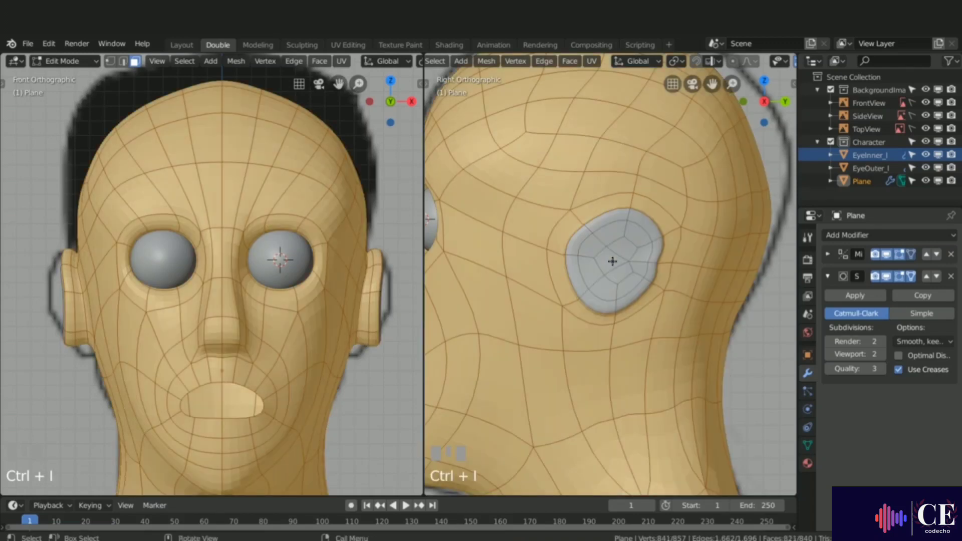
key(h)
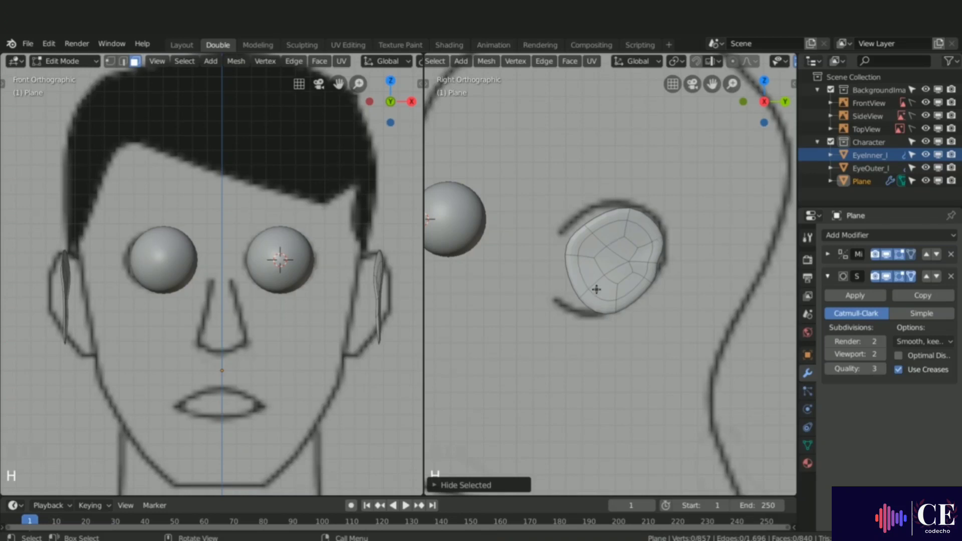
Step: Switch the side view to Wireframe shading and vertex mode, then move the lower-left ear rim vertex out to the reference outline
key(z)
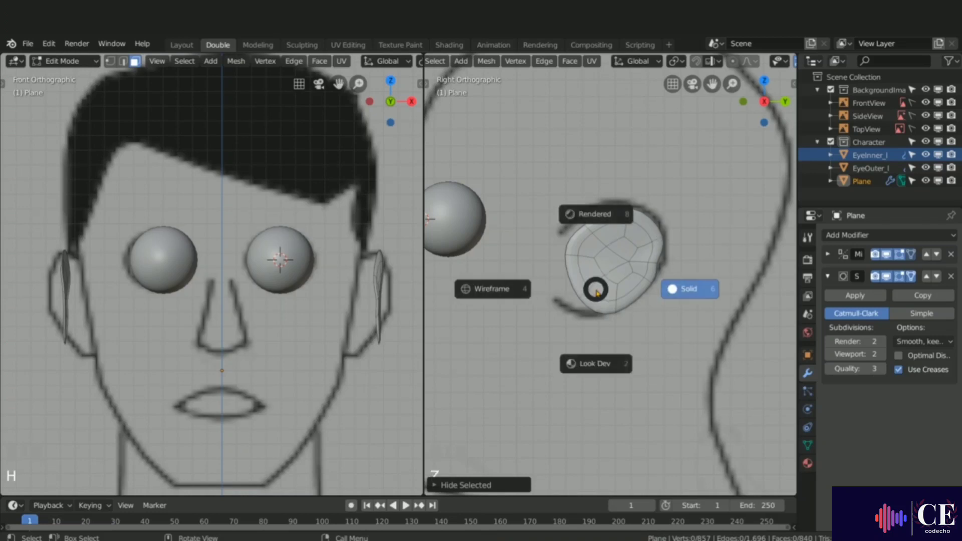
click(494, 289)
key(1)
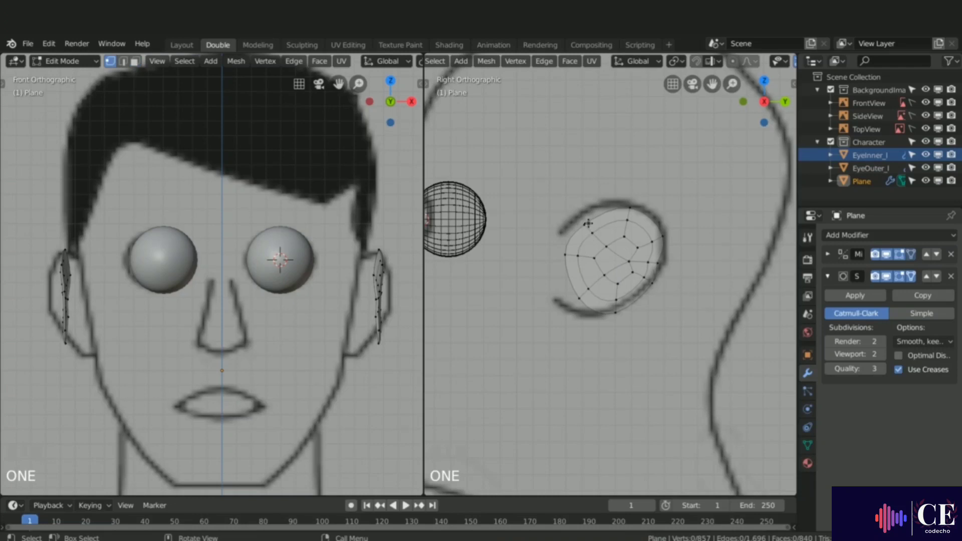
key(alt+a)
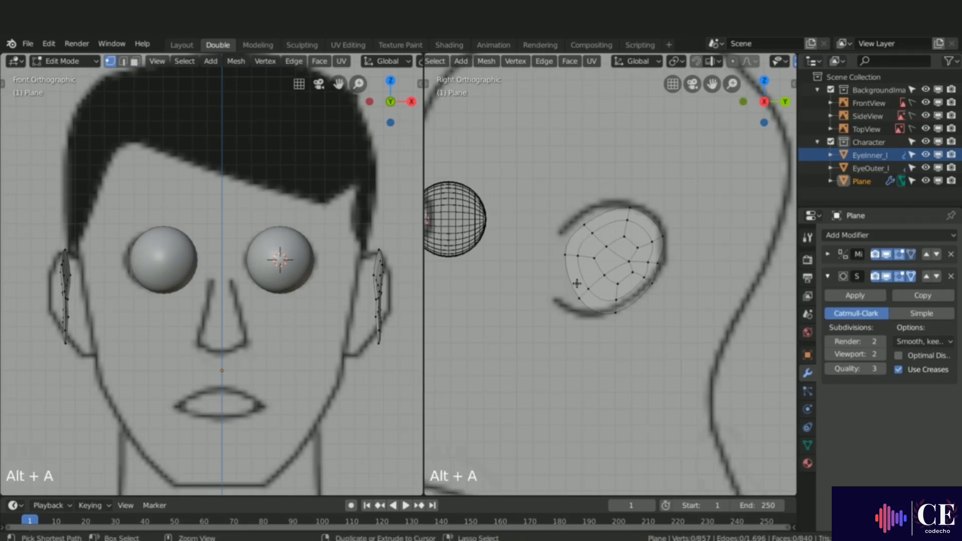
mouse_move(577, 283)
ctrl+right_down()
mouse_move(576, 309)
mouse_move(595, 299)
mouse_move(591, 288)
ctrl+right_up()
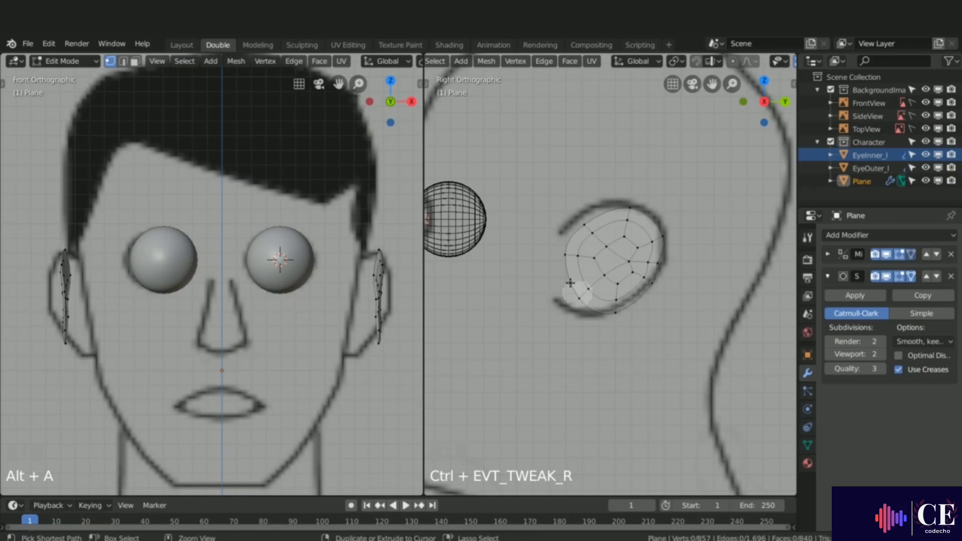
ctrl+right_drag(568, 283, 563, 286)
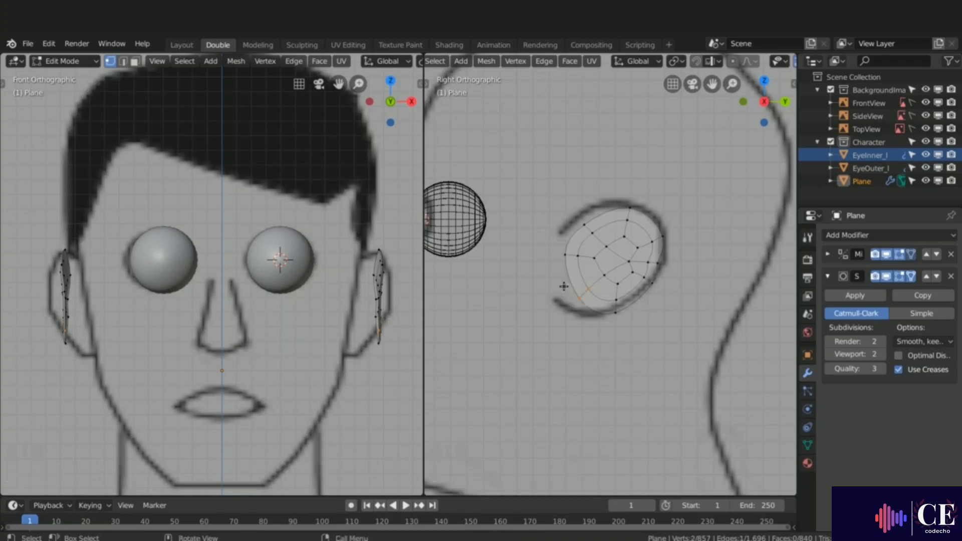
key(g)
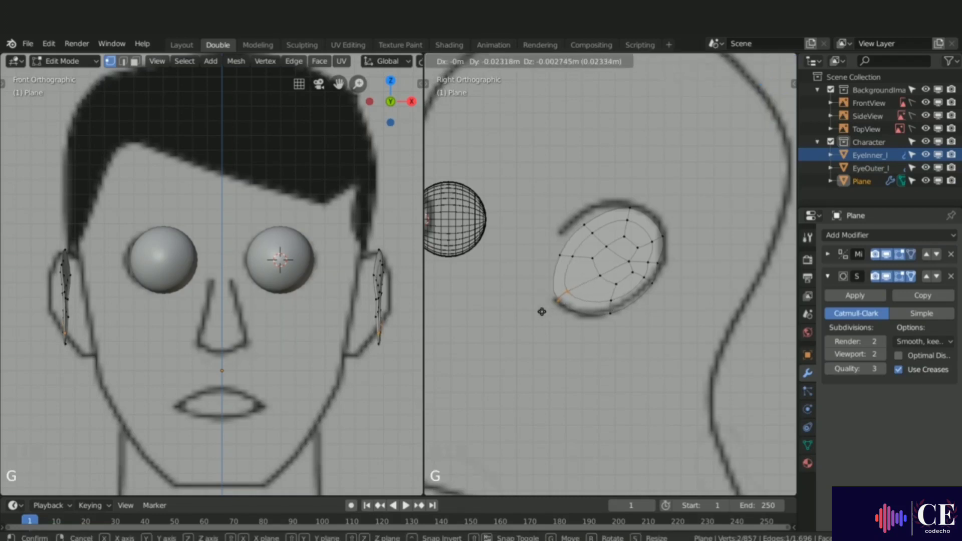
click(540, 312)
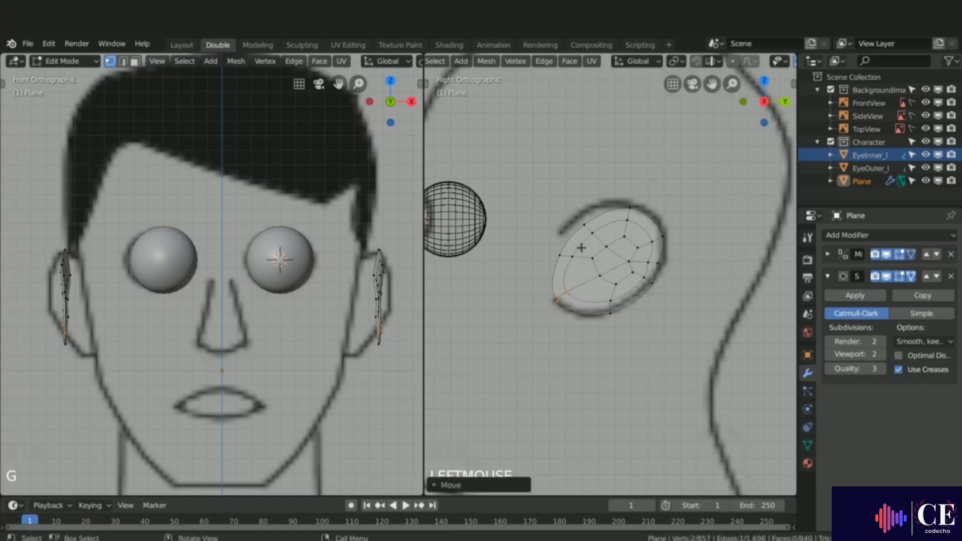
Step: Move the upper ear rim vertices outward one by one to follow the reference ear outline
key(alt+a)
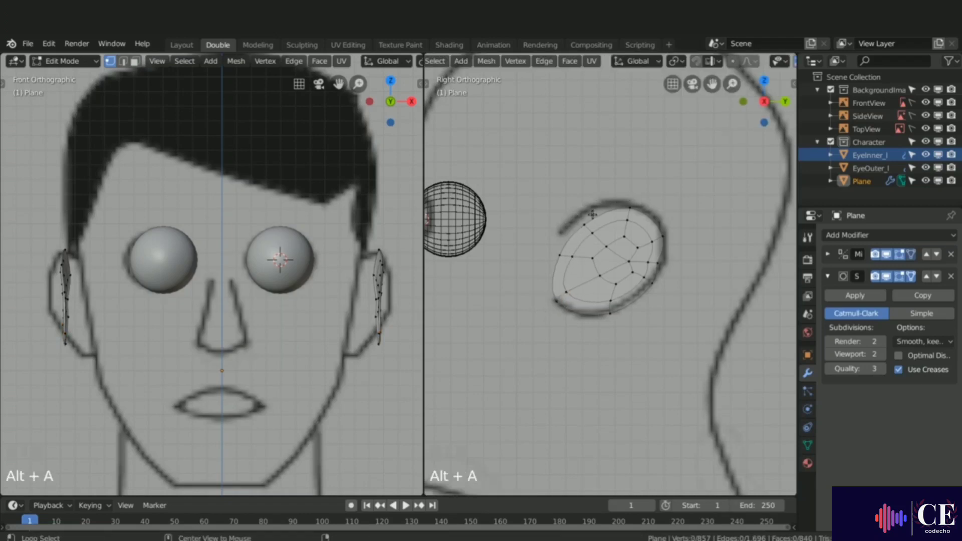
mouse_move(569, 213)
ctrl+right_down()
mouse_move(599, 241)
mouse_move(552, 232)
ctrl+right_up()
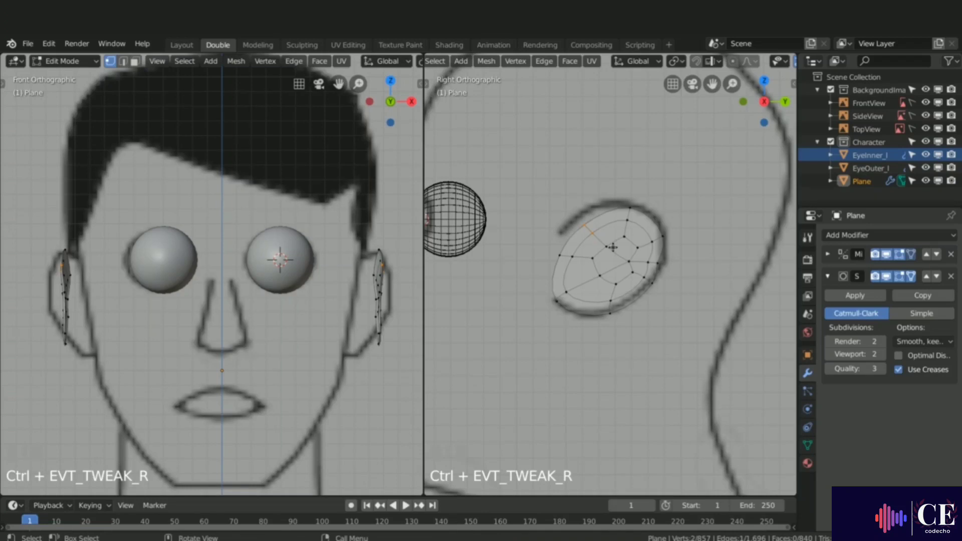
key(g)
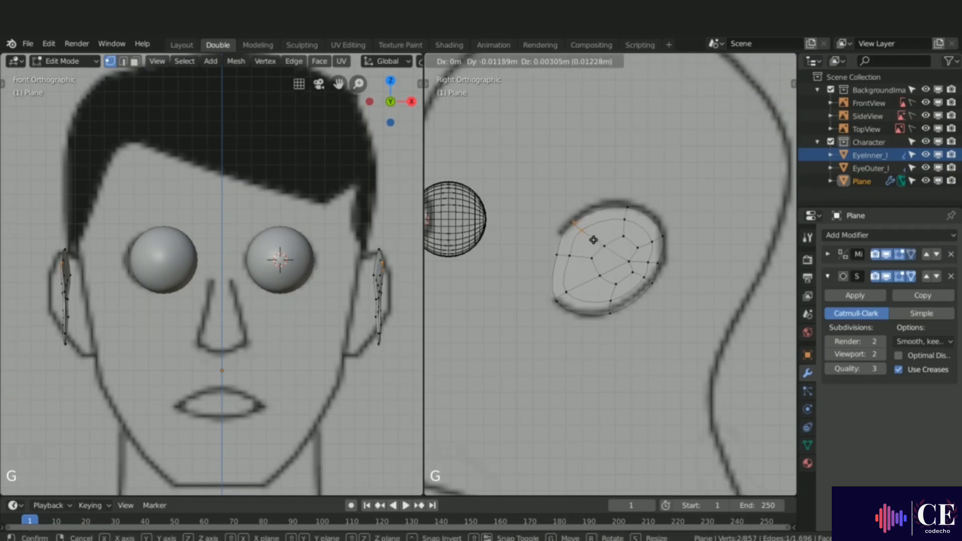
click(608, 224)
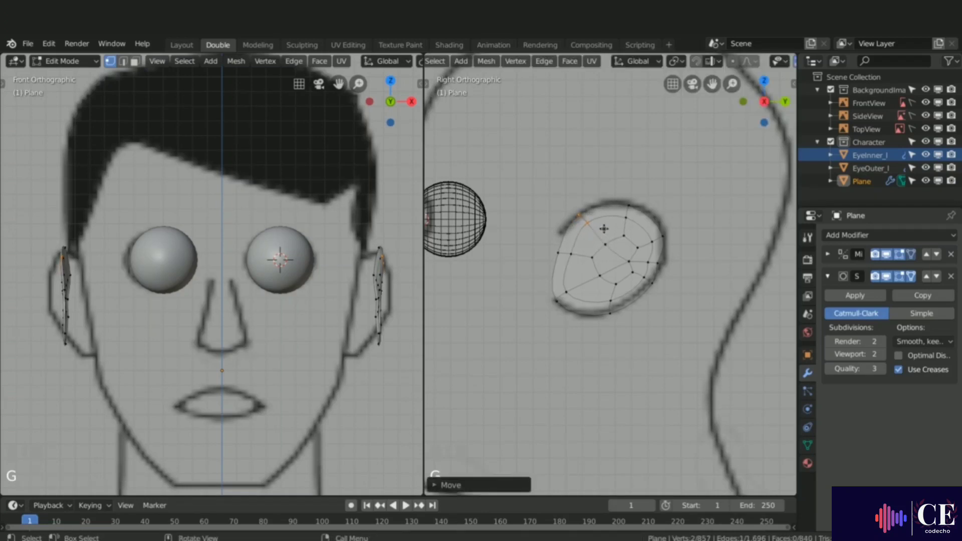
key(alt+a)
mouse_move(633, 201)
ctrl+right_down()
mouse_move(607, 220)
mouse_move(685, 239)
ctrl+right_up()
key(g)
click(648, 228)
key(alt+a)
key(g)
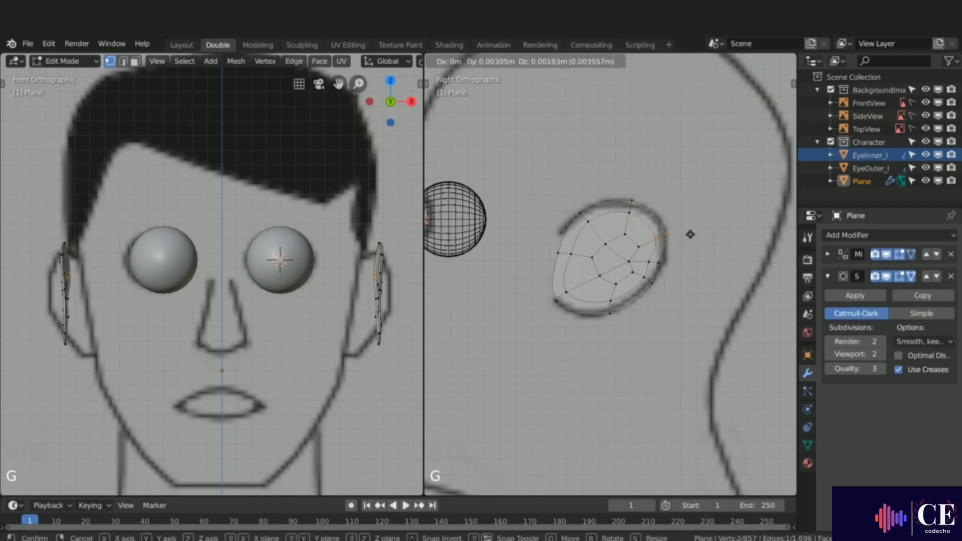
click(689, 234)
Step: Move the right-side ear rim vertices outward to match the reference ear outline
key(alt+a)
ctrl+right_drag(653, 270, 650, 279)
key(g)
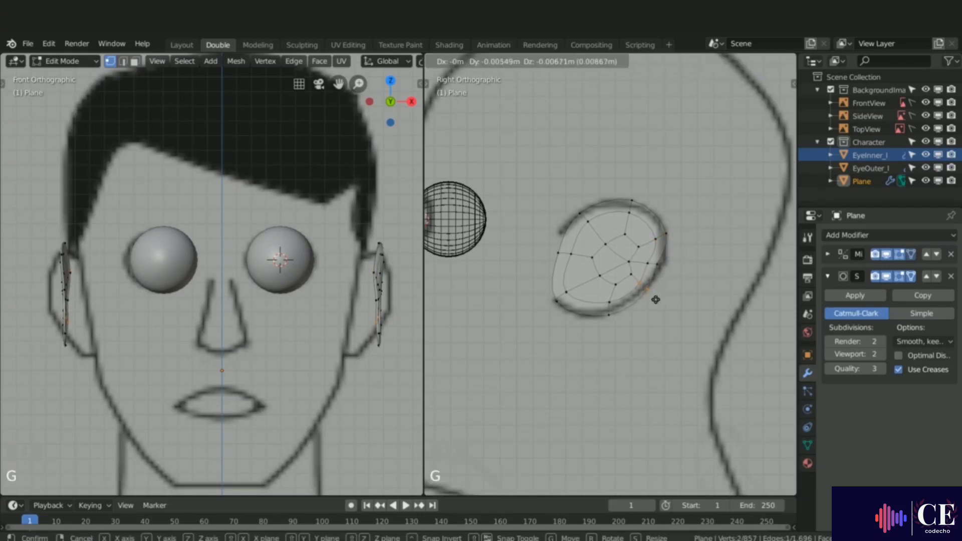
click(657, 298)
key(alt+a)
mouse_move(659, 260)
ctrl+right_down()
mouse_move(638, 262)
mouse_move(643, 254)
mouse_move(666, 273)
ctrl+right_up()
key(g)
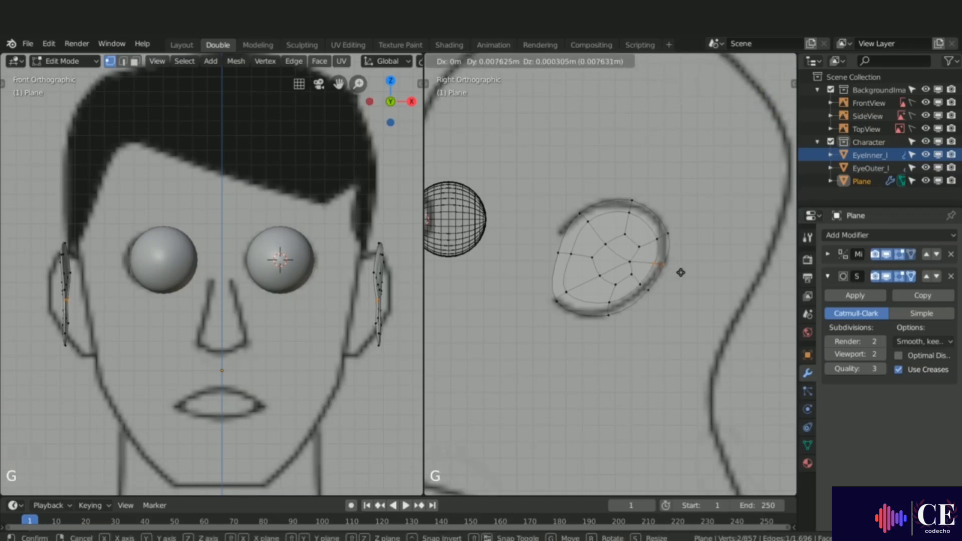
click(680, 272)
Step: Move the left-side ear rim vertices onto the reference ear outline
key(alt+a)
ctrl+right_drag(576, 282, 571, 312)
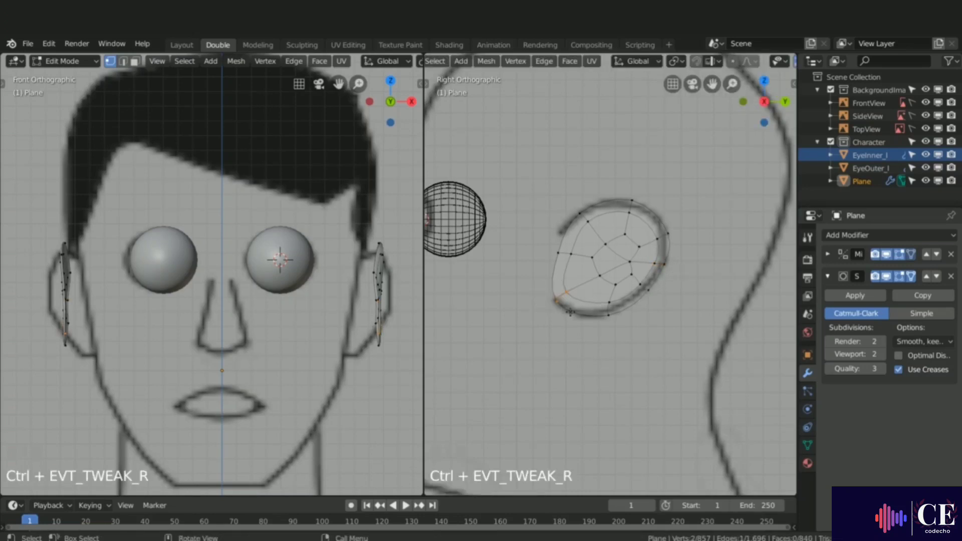
key(g)
click(564, 305)
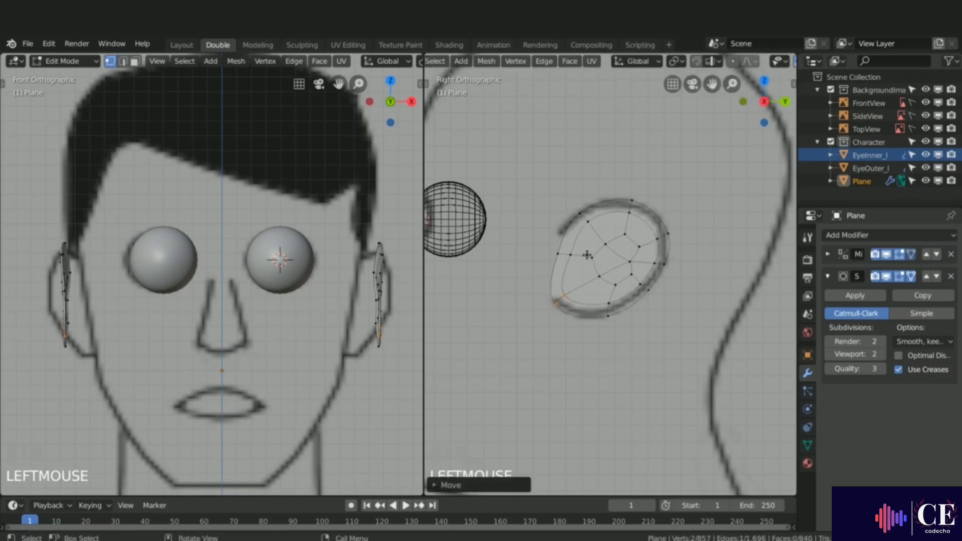
key(alt+a)
mouse_move(562, 254)
ctrl+right_down()
mouse_move(547, 254)
mouse_move(554, 247)
ctrl+right_up()
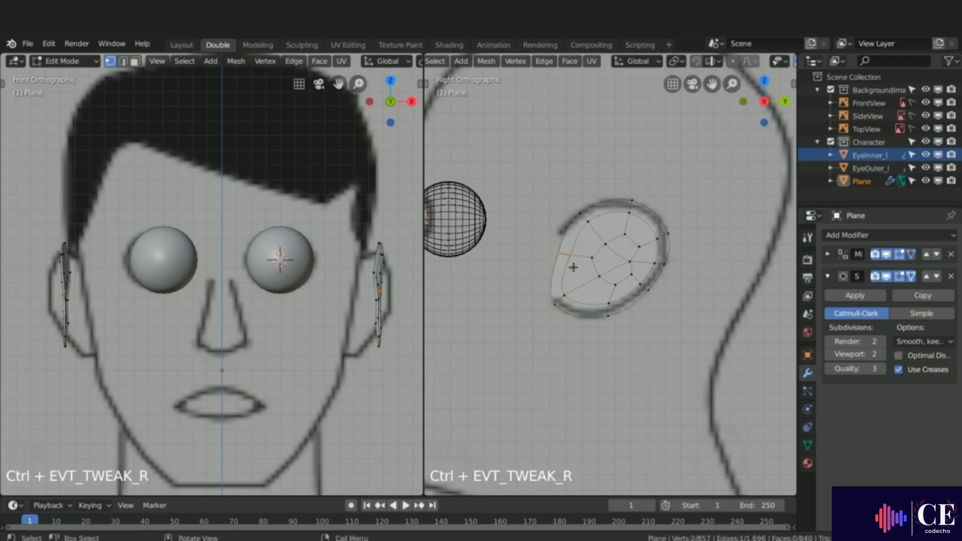
key(g)
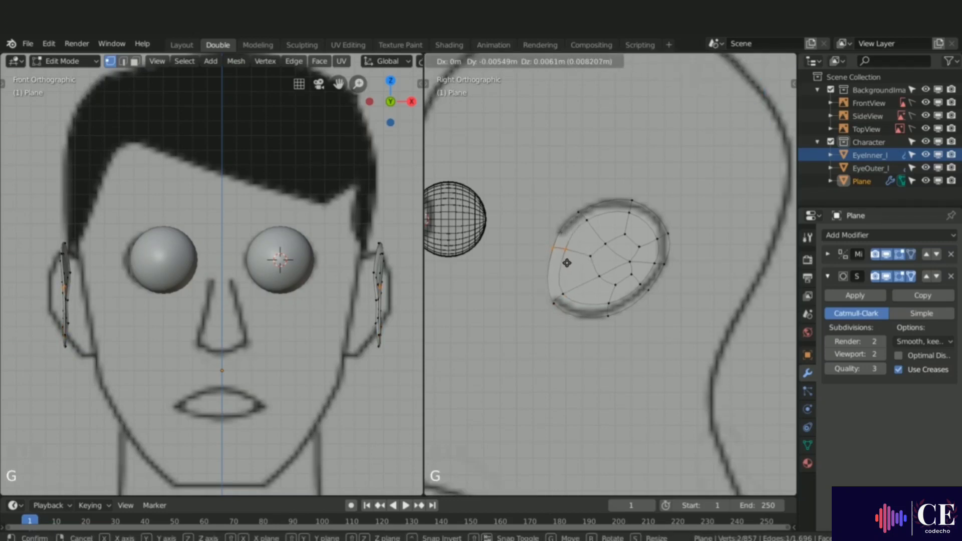
click(566, 262)
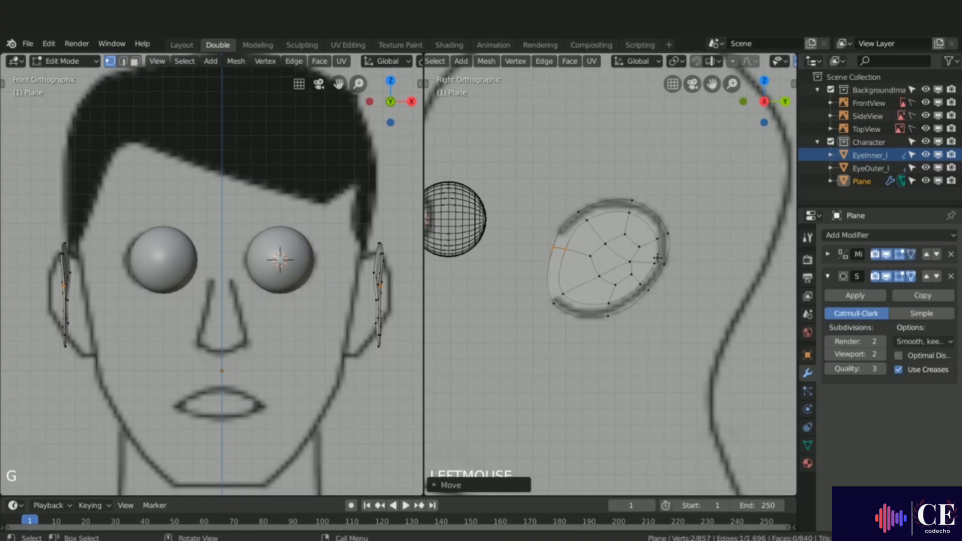
Step: Reveal the hidden head geometry and switch the side view back to Solid shading
key(alt+h)
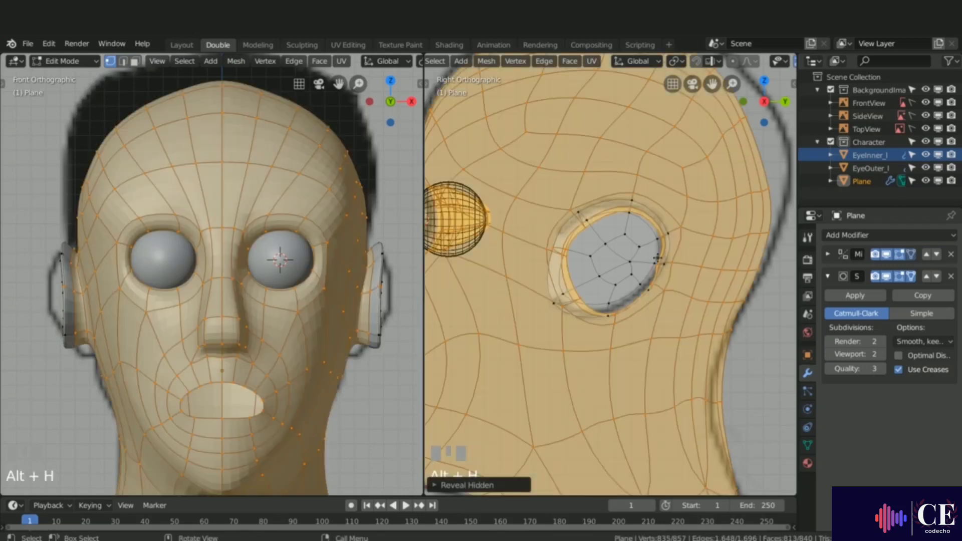
key(z)
click(740, 256)
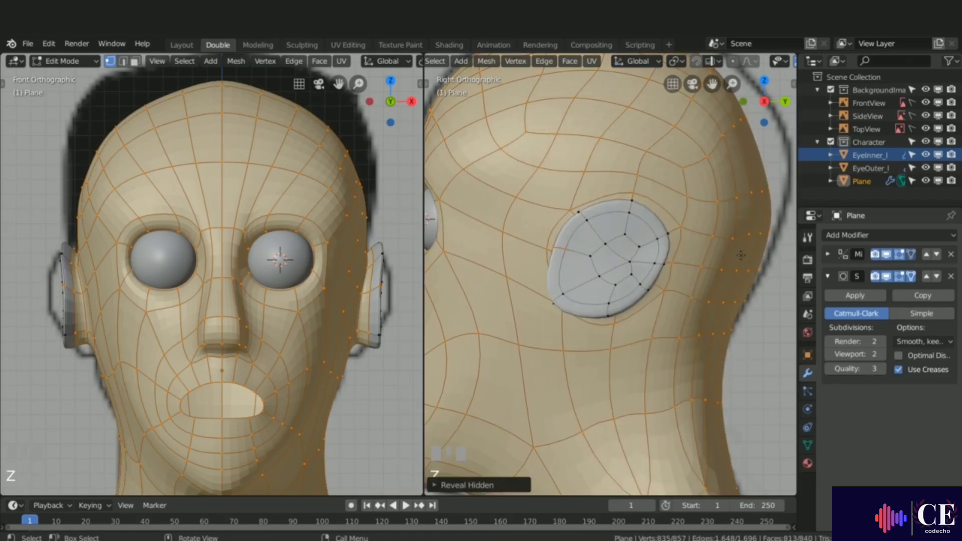
Step: Select the two central inner ear faces and move them along X by about -0.0058 m
middle_drag(579, 250, 611, 221)
scroll(660, 262, up, 2)
shift+middle_drag(607, 211, 658, 260)
key(3)
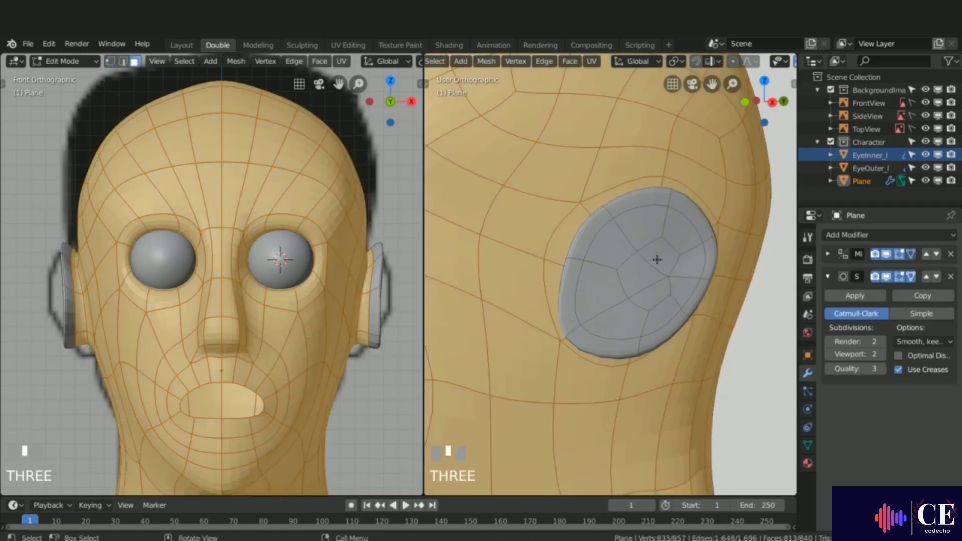
click(654, 258)
shift+click(633, 280)
shift+click(652, 298)
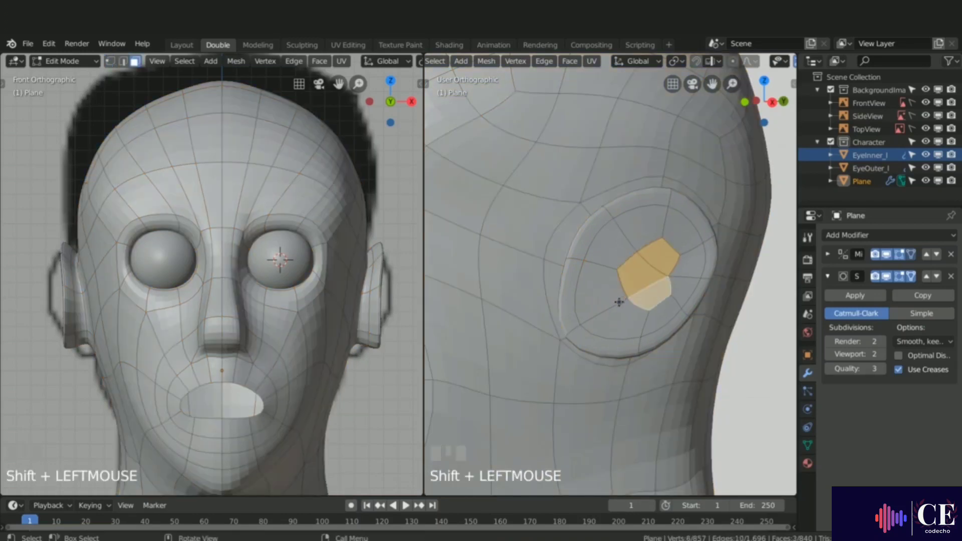
key(g)
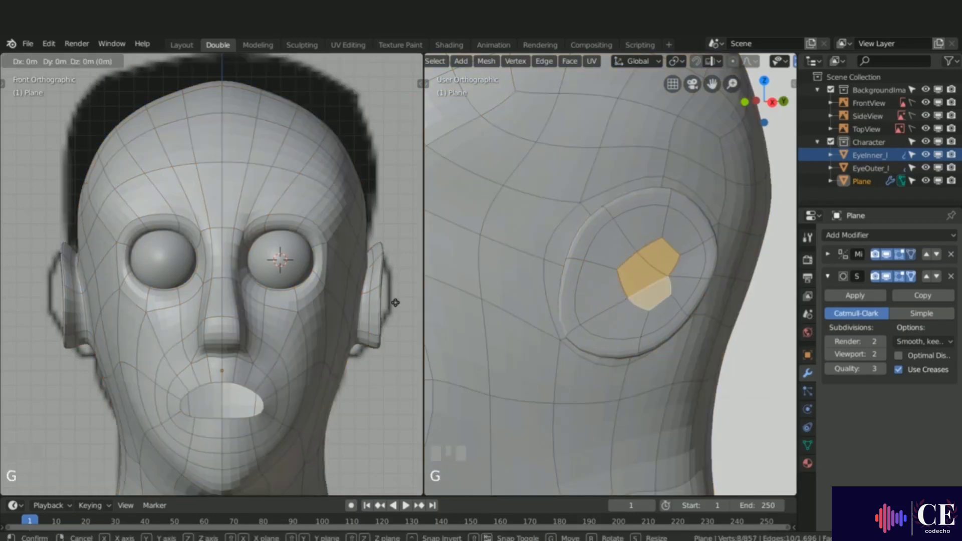
key(x)
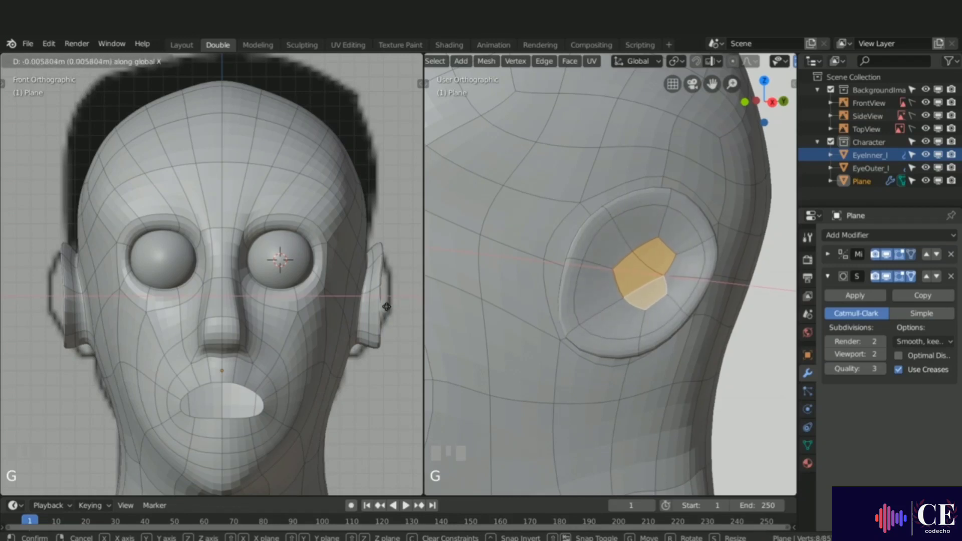
click(387, 307)
Step: Select the inner ear vertex loop and move it along X by about 0.003 m
scroll(571, 285, down, 2)
middle_drag(571, 284, 642, 281)
scroll(628, 235, up, 2)
key(1)
alt+click(624, 273)
key(g)
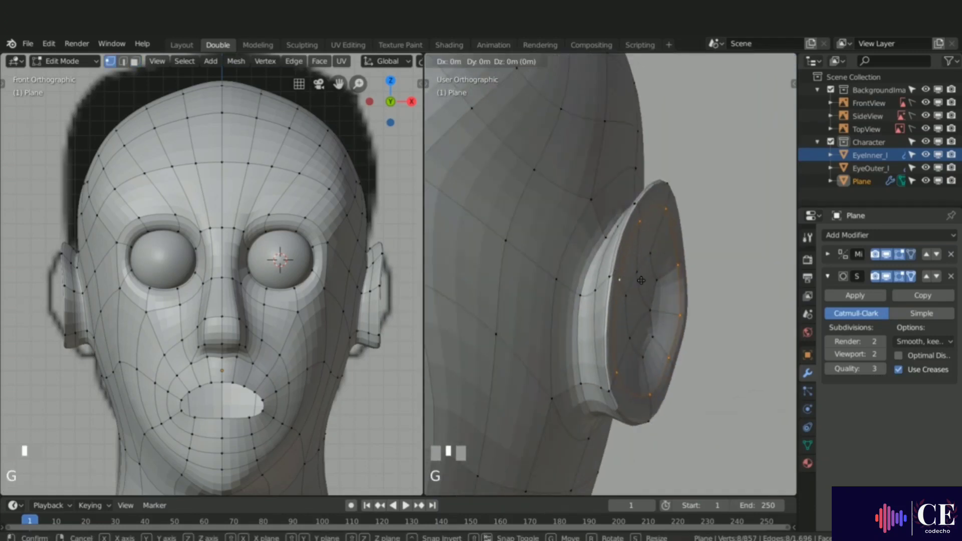
key(x)
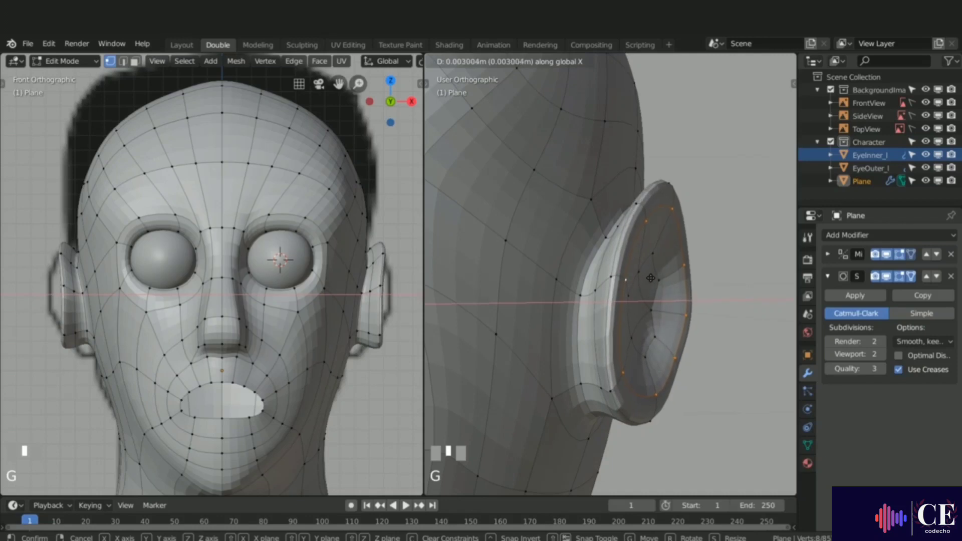
click(660, 280)
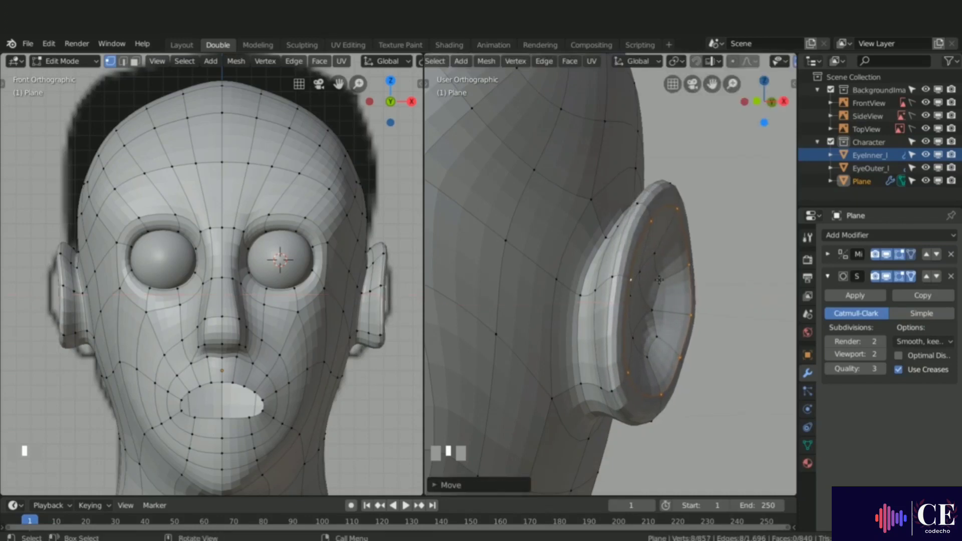
Step: Select the outer ear edge loop and scale it down to about 0.82
middle_drag(659, 280, 624, 268)
alt+click(624, 267)
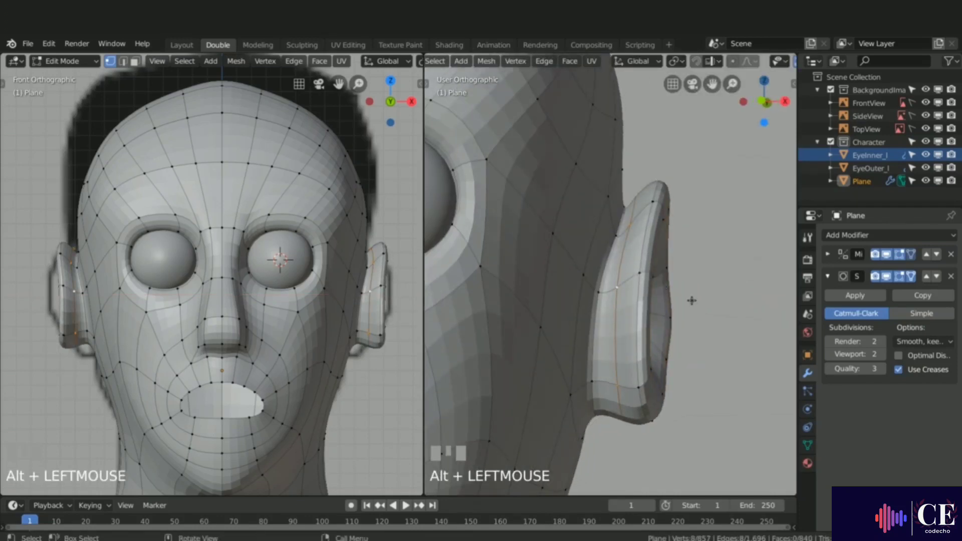
key(s)
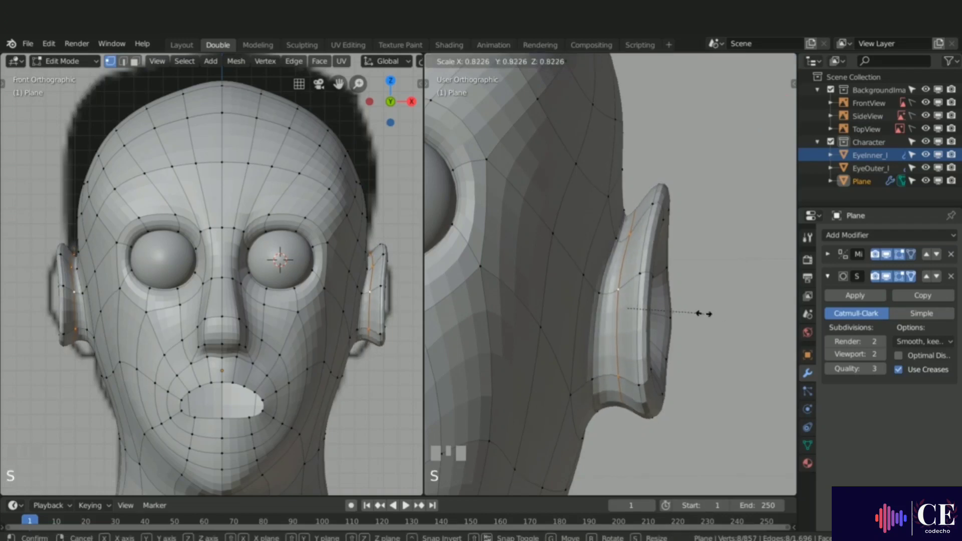
click(691, 313)
Step: In the right side view, select the ear rim loop, grow the selection and shift it slightly along X
key(KP_3)
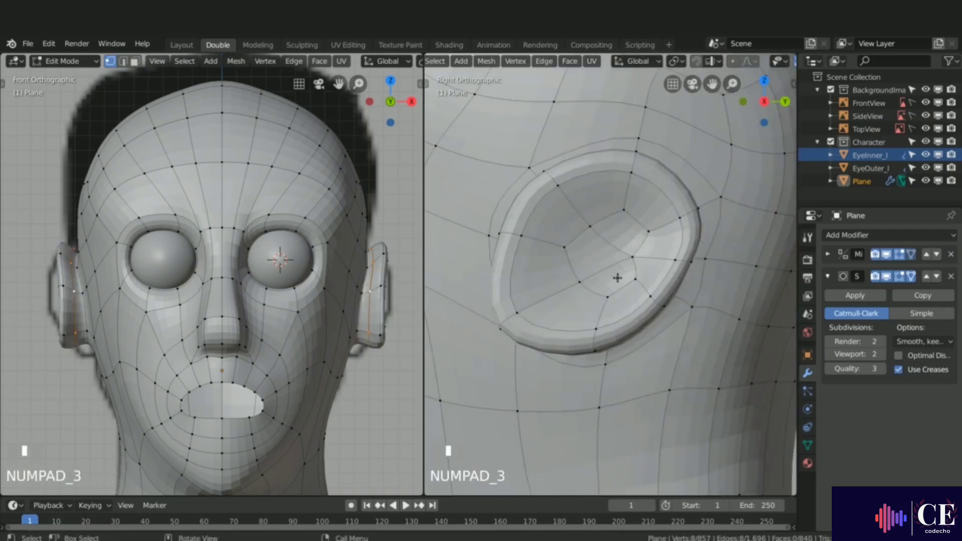
shift+middle_drag(617, 277, 662, 316)
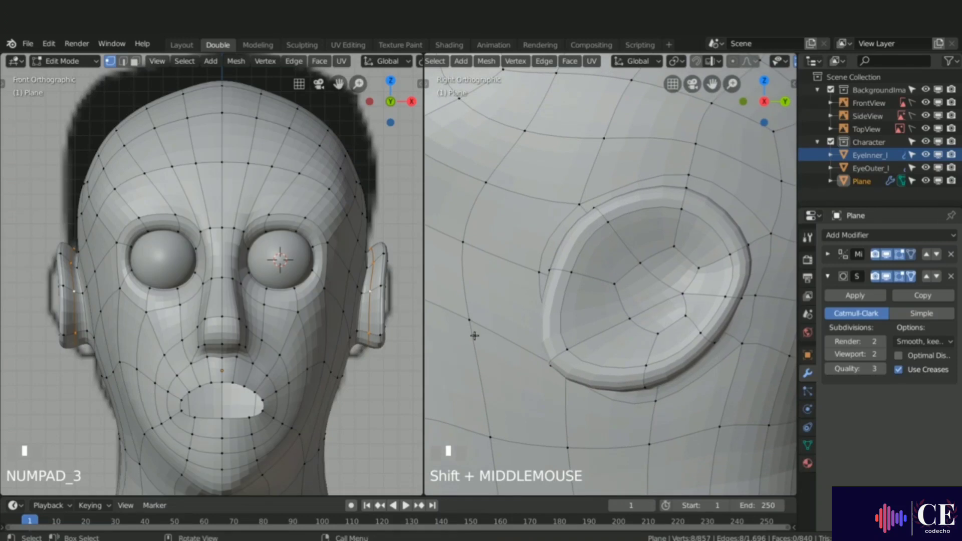
shift+middle_drag(397, 327, 305, 323)
scroll(330, 333, up, 3)
alt+click(560, 269)
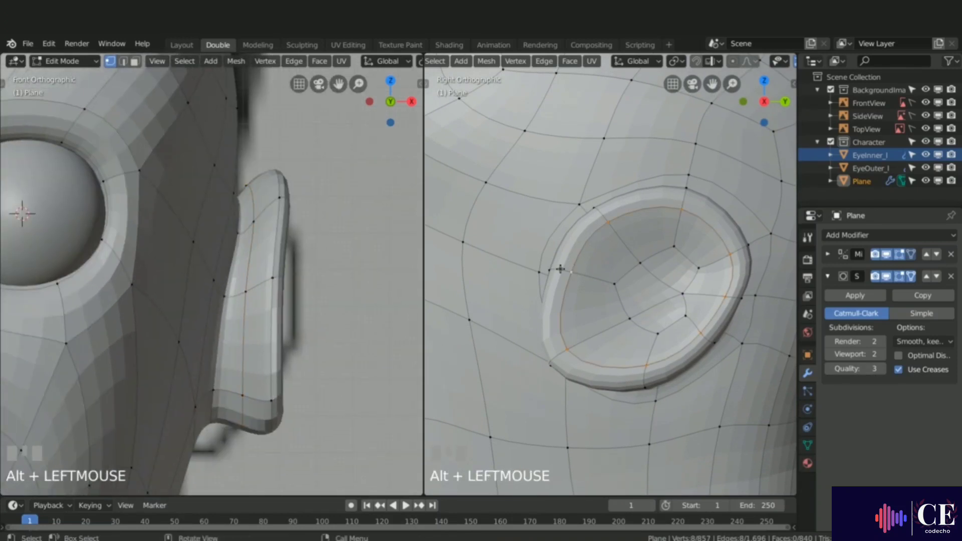
key(ctrl+KP_Add)
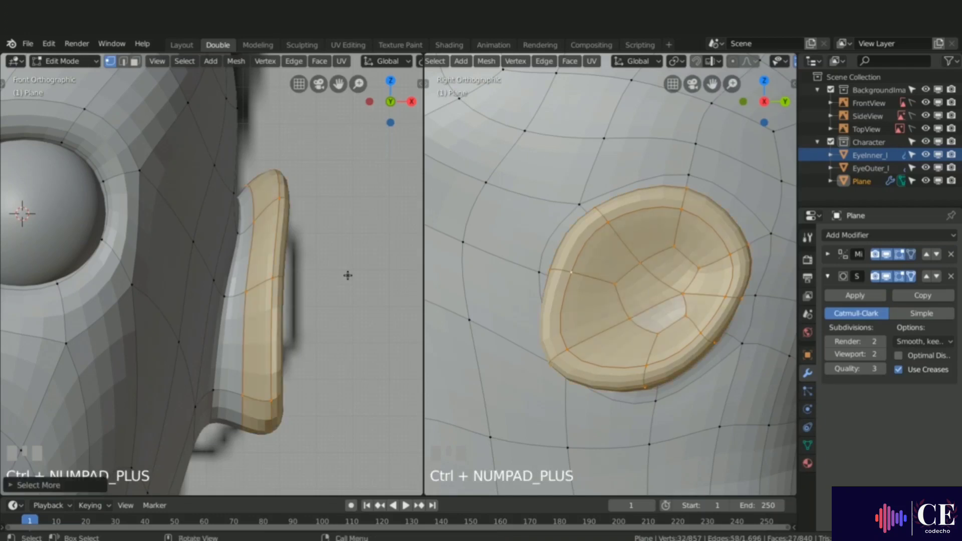
key(g)
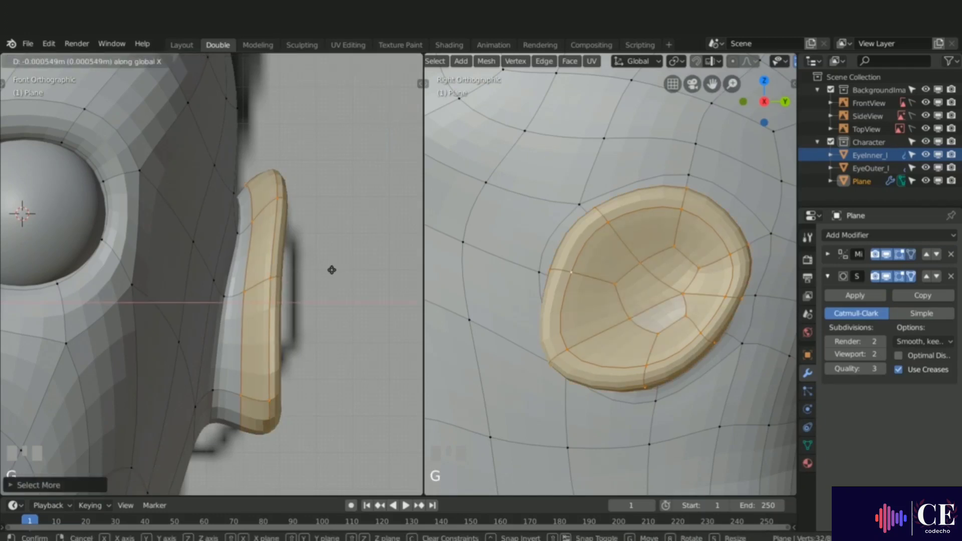
click(325, 272)
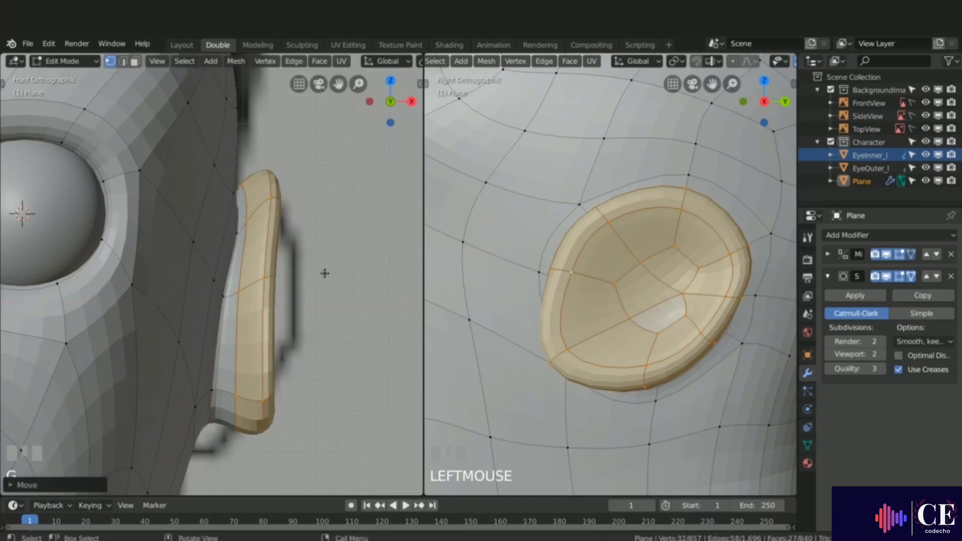
Step: Shrink the selection to the outer rim and move it along X by about -0.004 m
key(ctrl+KP_Subtract)
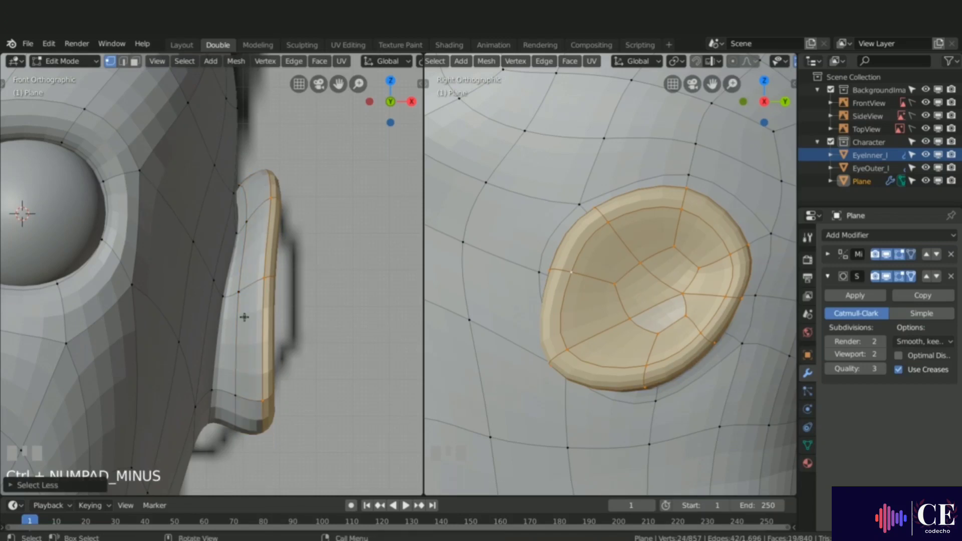
key(g)
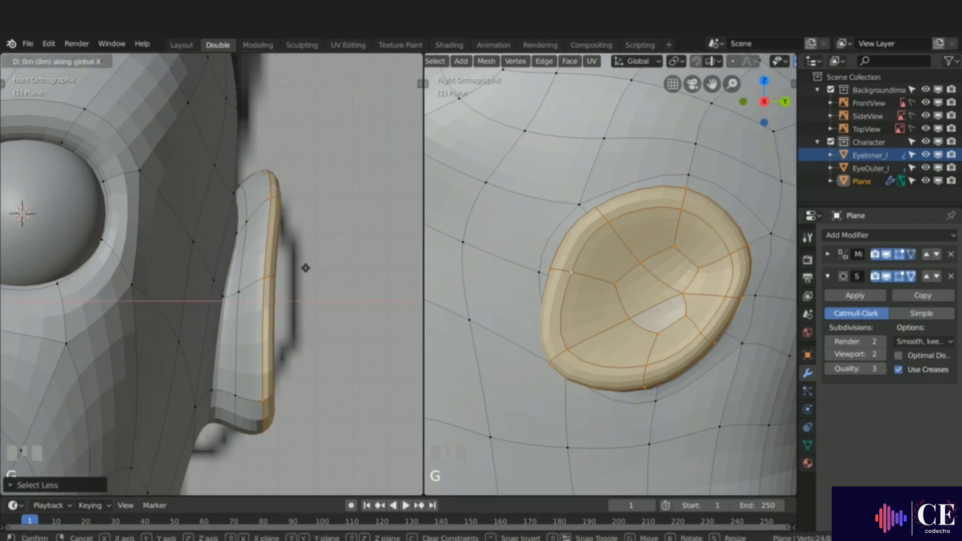
key(x)
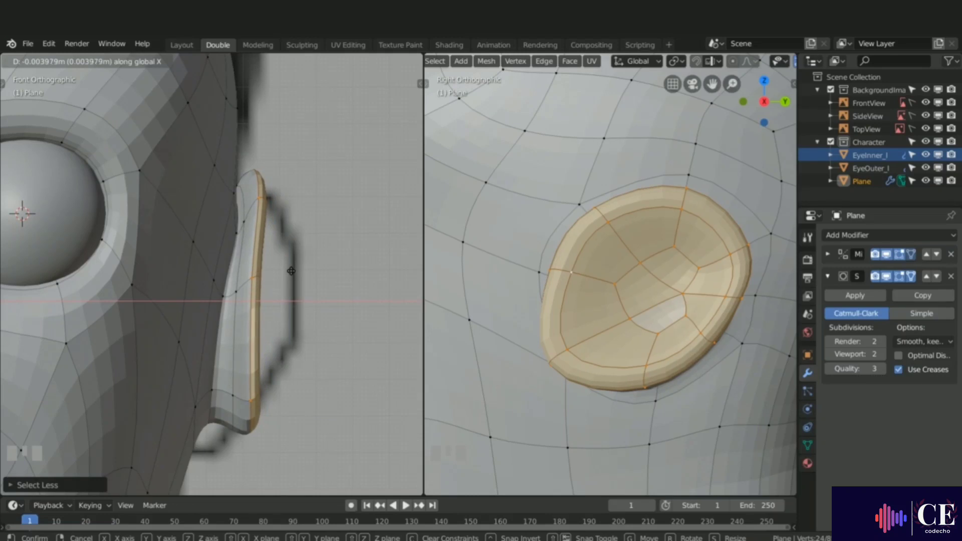
click(302, 270)
Step: Select the inner ear edge loop, scale it to about 0.89 and move it along X
scroll(305, 270, down, 3)
scroll(304, 270, down, 2)
mouse_move(305, 270)
middle_down()
mouse_move(275, 275)
mouse_move(294, 247)
mouse_move(310, 256)
middle_up()
scroll(276, 275, up, 2)
alt+click(281, 262)
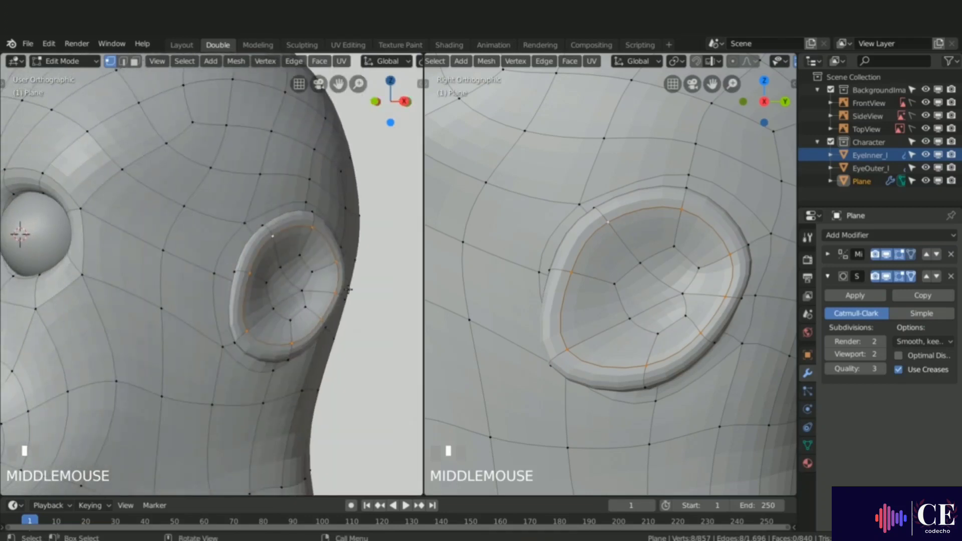
key(s)
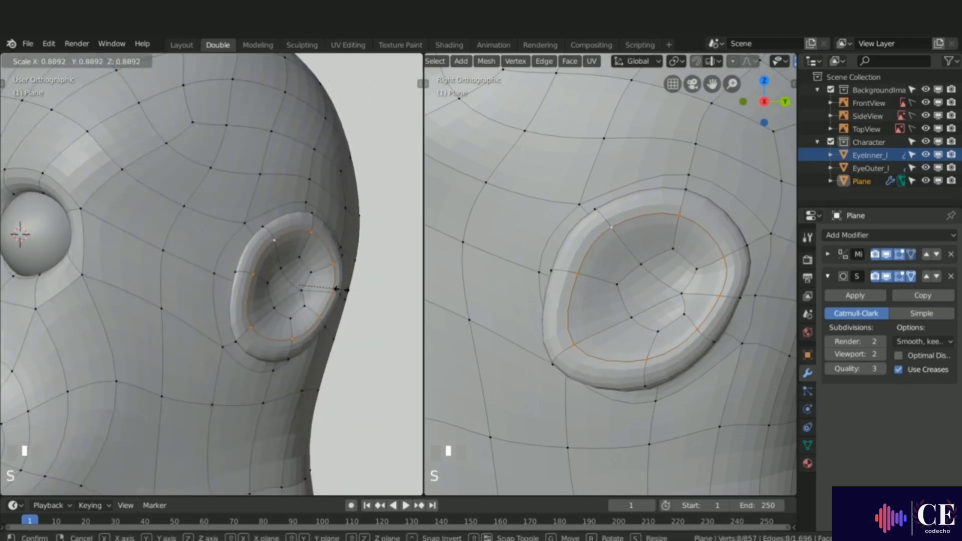
click(339, 292)
middle_drag(339, 292, 339, 284)
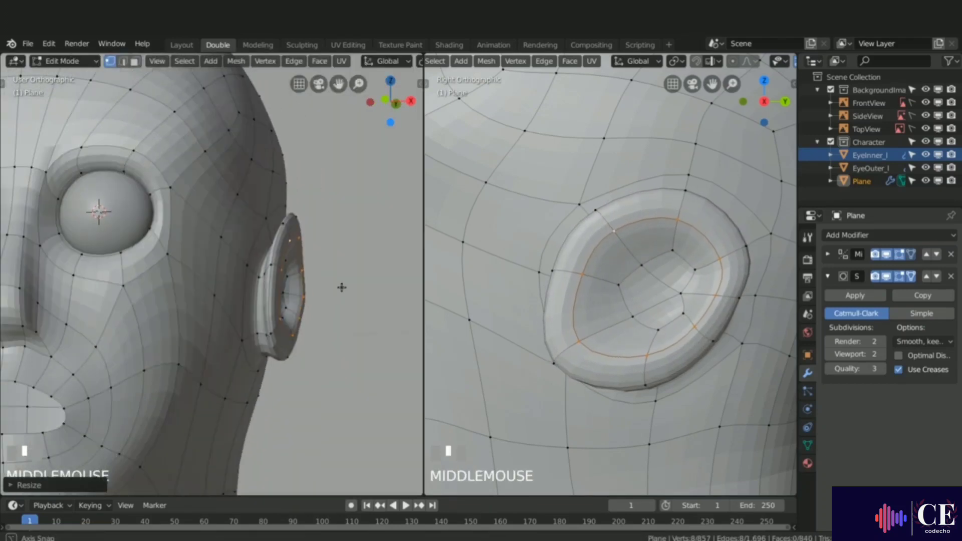
key(g)
key(x)
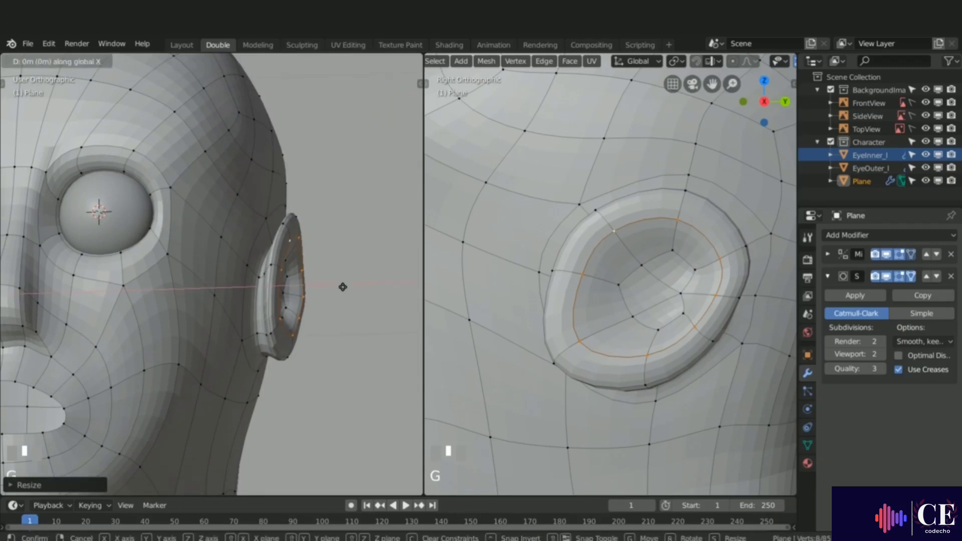
click(345, 286)
Step: Preview the smoothed ear in Object Mode and return to Edit Mode
middle_drag(345, 286, 317, 289)
scroll(322, 300, down, 3)
key(Tab)
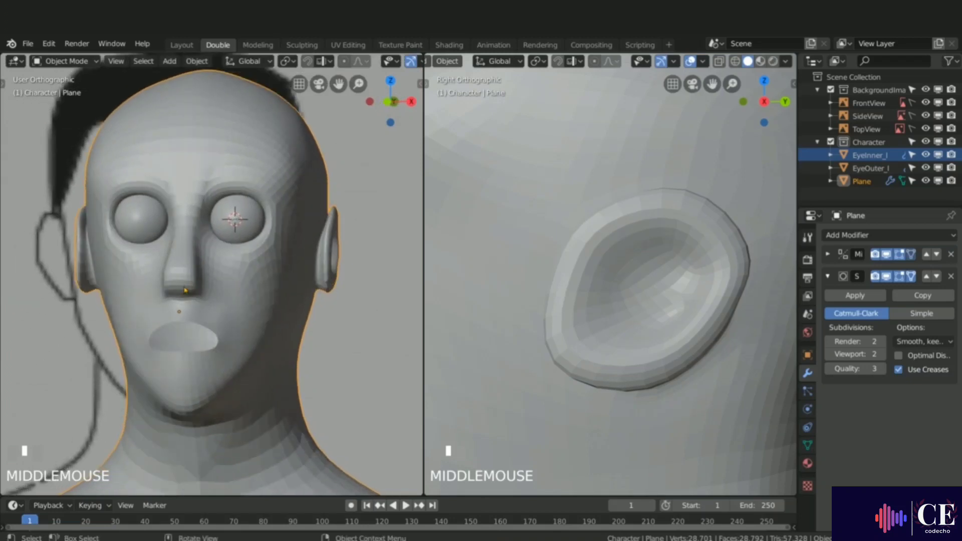
scroll(185, 290, up, 2)
key(Tab)
Step: Switch to face selection, select the two nostril faces under the nose and inset them by about 0.005
scroll(193, 282, up, 2)
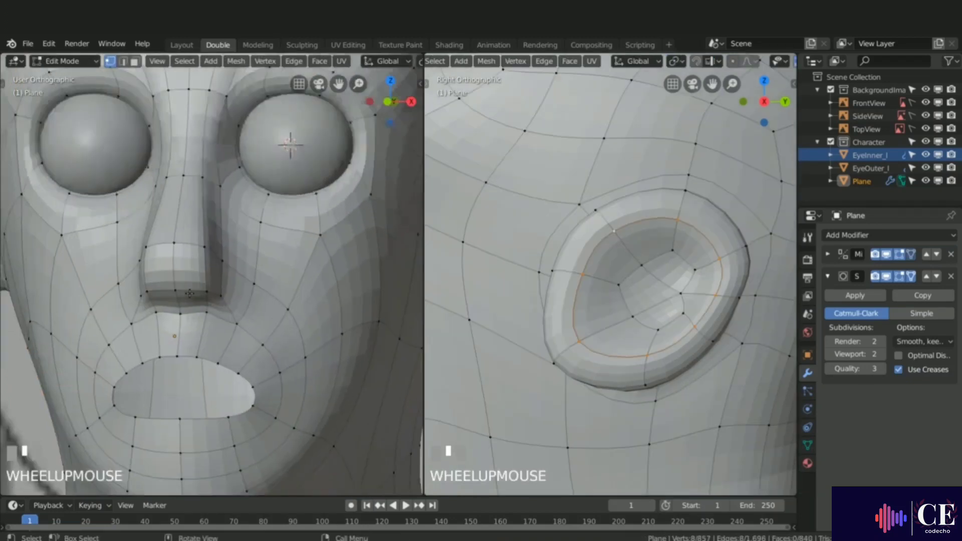
shift+middle_drag(193, 282, 206, 299)
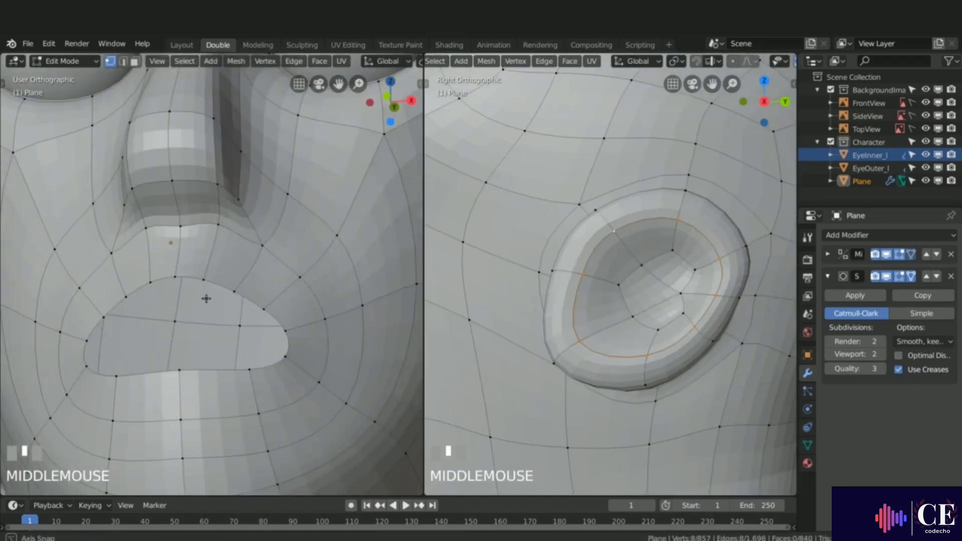
key(3)
click(196, 195)
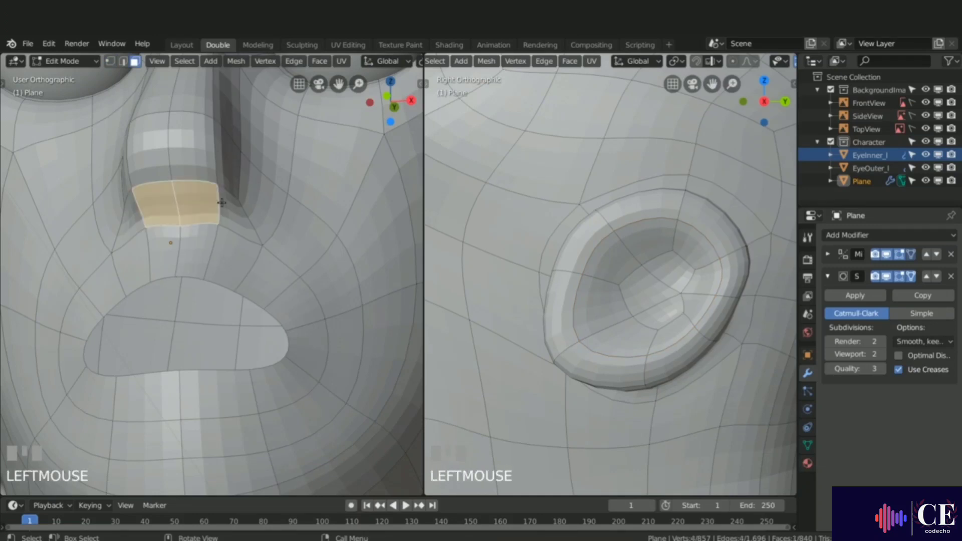
key(i)
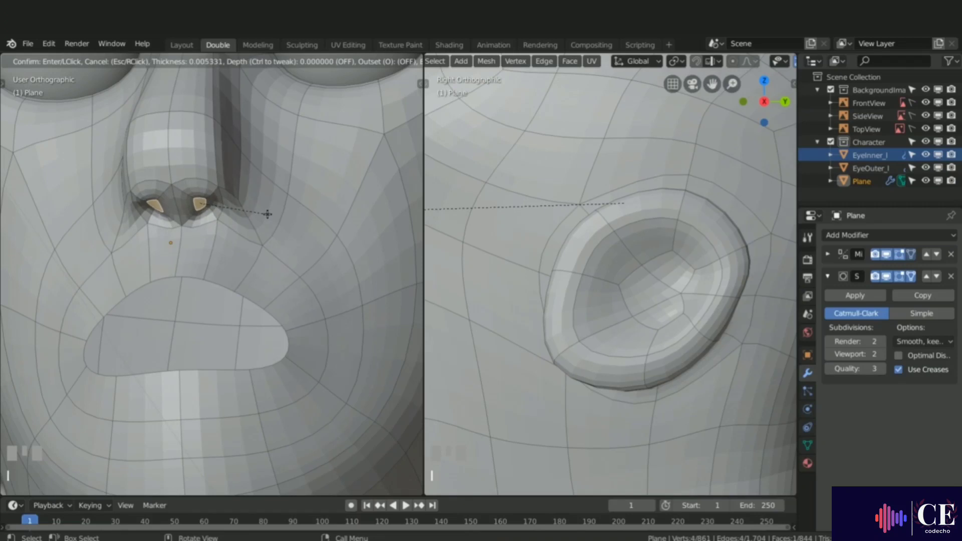
click(268, 213)
Step: Extrude the inset nostril faces upward into the nose in front view
key(KP_1)
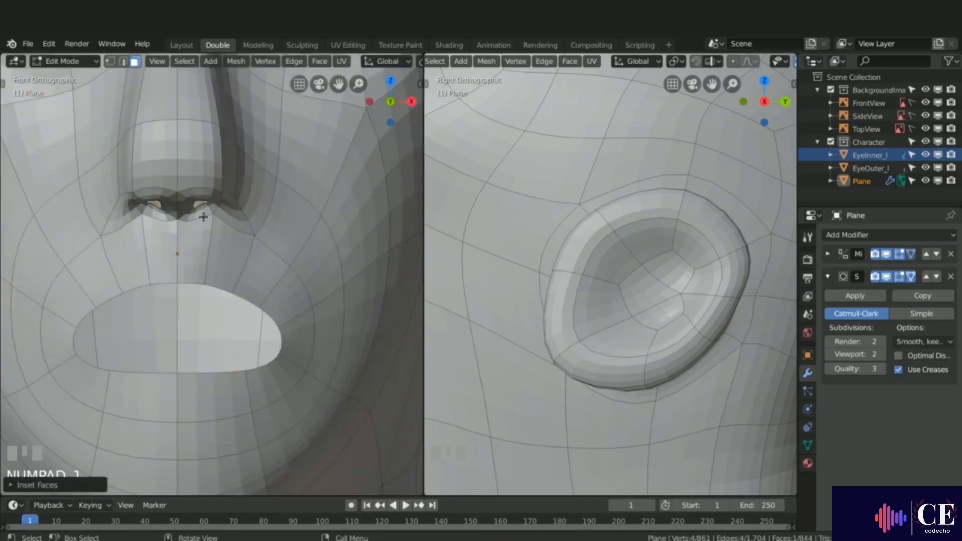
key(e)
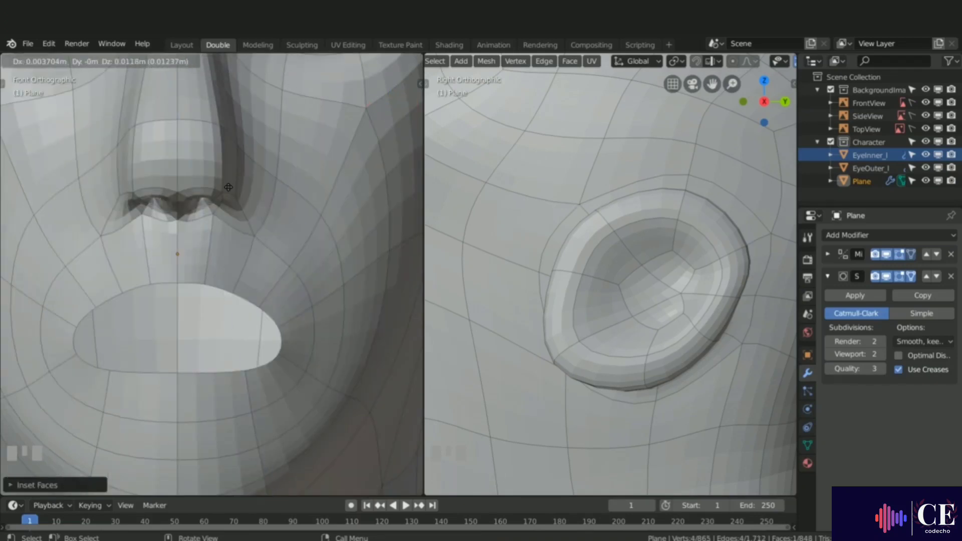
click(228, 165)
Step: Switch to wireframe shading and move the extruded nostril faces along Z
scroll(662, 268, down, 5)
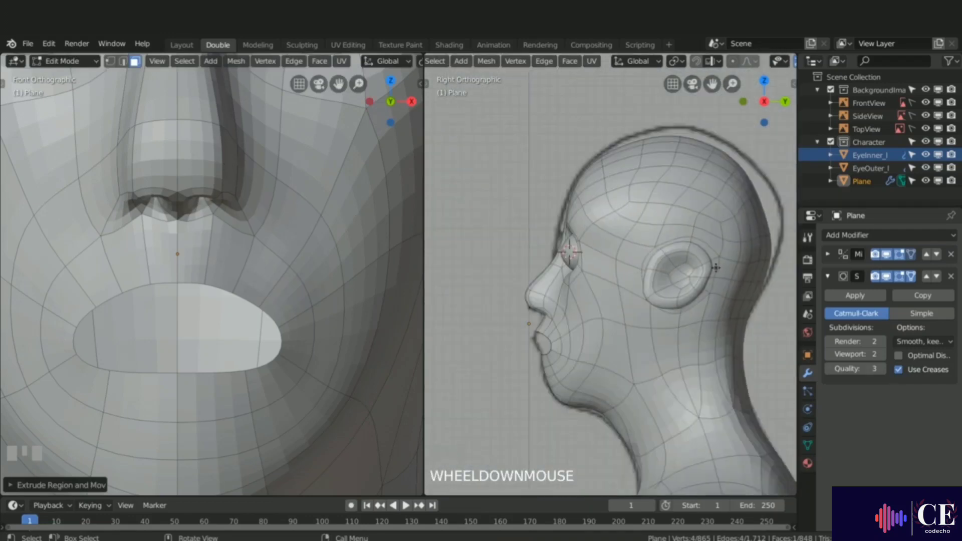
scroll(494, 292, up, 5)
key(z)
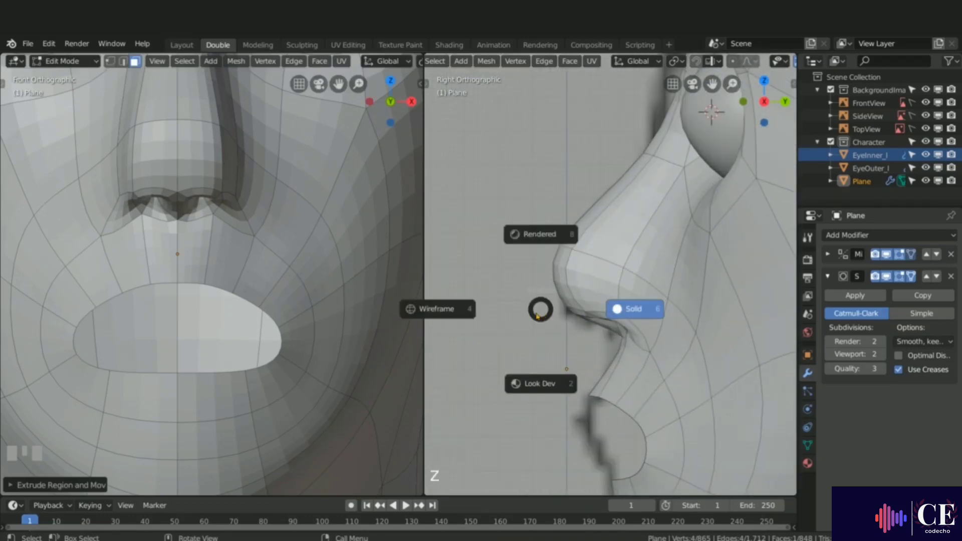
key(g)
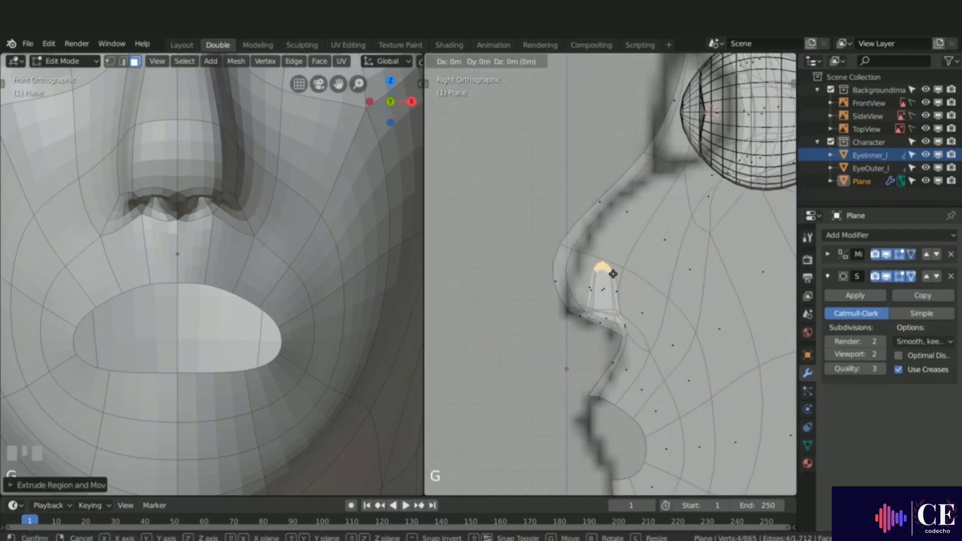
key(z)
click(614, 267)
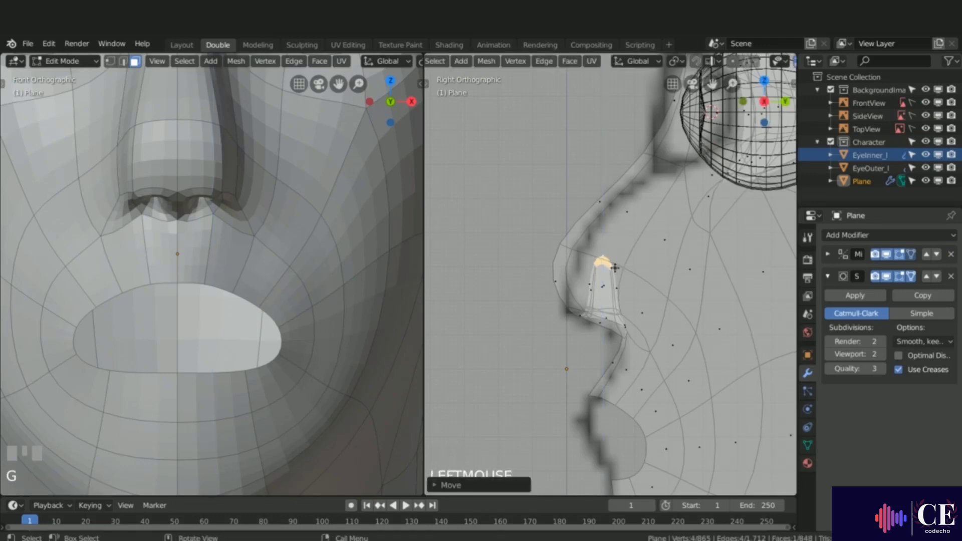
Step: In vertex mode, select the nostril opening loops and make them round with LoopTools Circle
key(1)
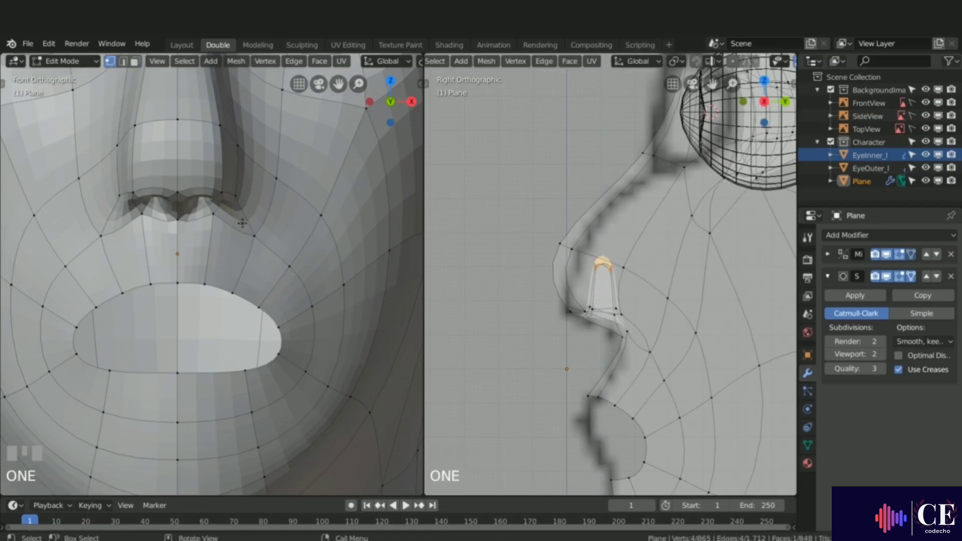
middle_drag(235, 220, 208, 191)
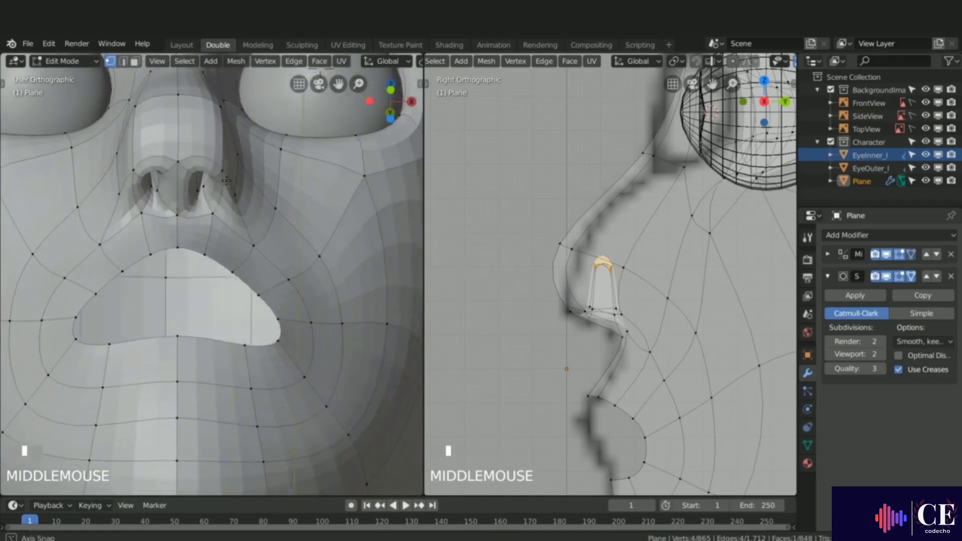
scroll(206, 187, up, 3)
scroll(206, 188, up, 2)
alt+click(198, 186)
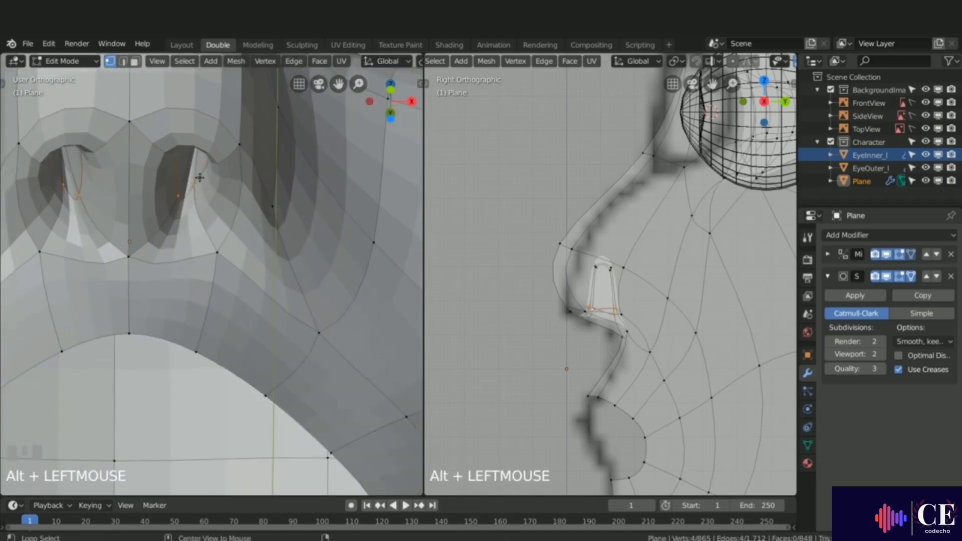
right_click(203, 194)
mouse_move(207, 188)
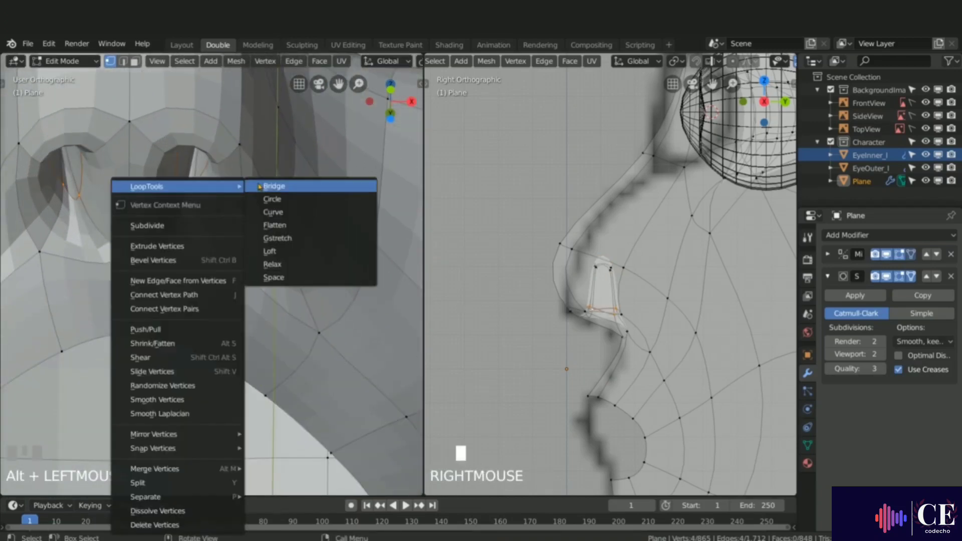
click(274, 198)
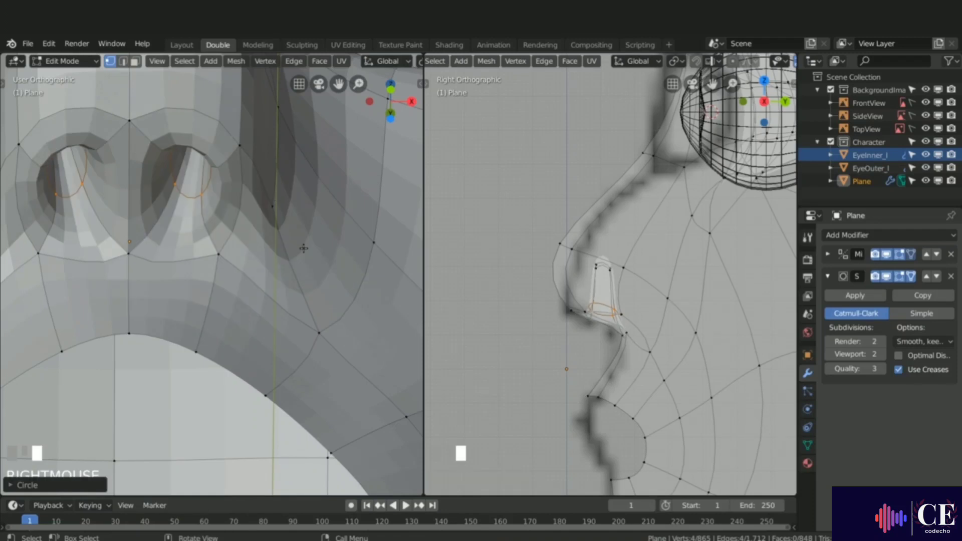
Step: In the front view with wireframe shading, rotate the rounded nostril loops about -49°
key(KP_1)
key(z)
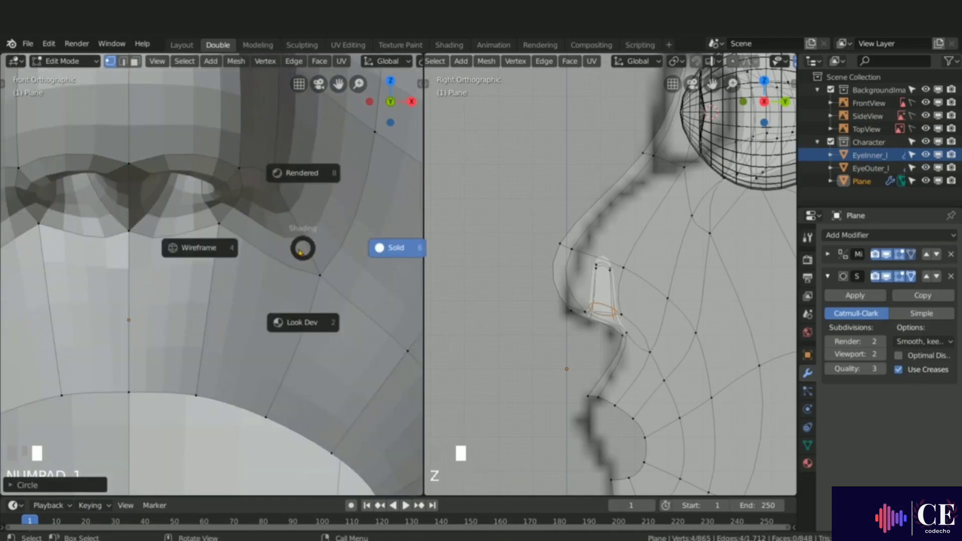
click(214, 246)
scroll(218, 241, down, 2)
shift+middle_drag(215, 258, 207, 211)
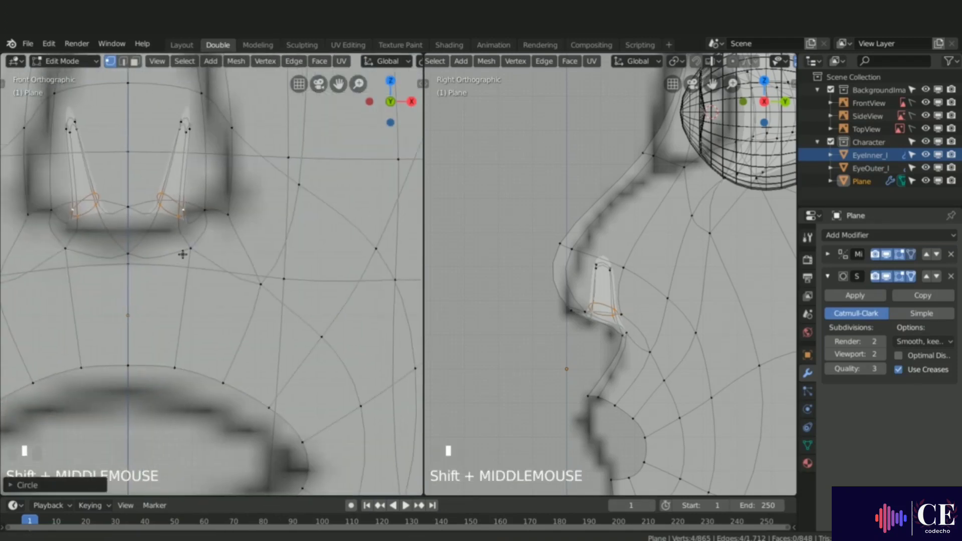
key(r)
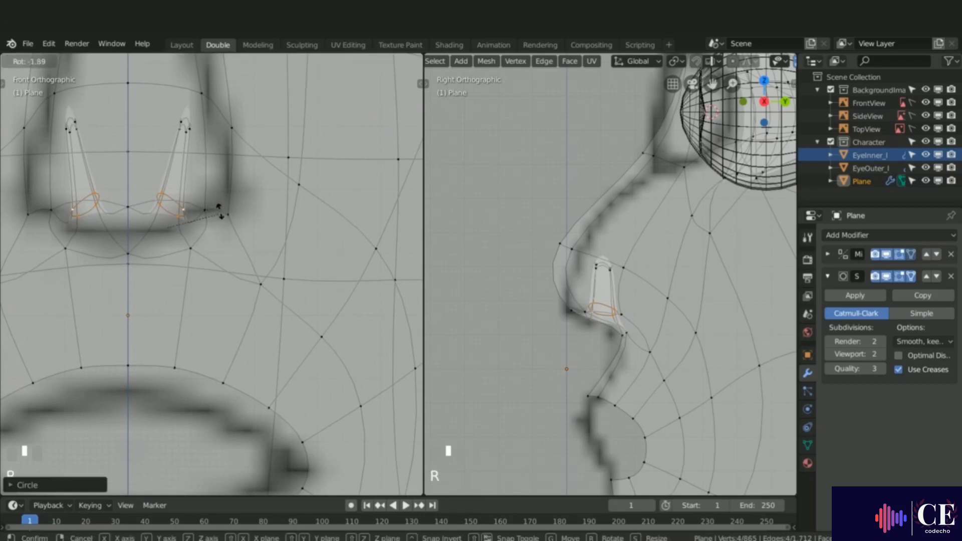
click(198, 158)
Step: Select the top vertices of the nostril tubes and move them slightly upward
key(alt+a)
ctrl+right_drag(182, 103, 162, 112)
key(g)
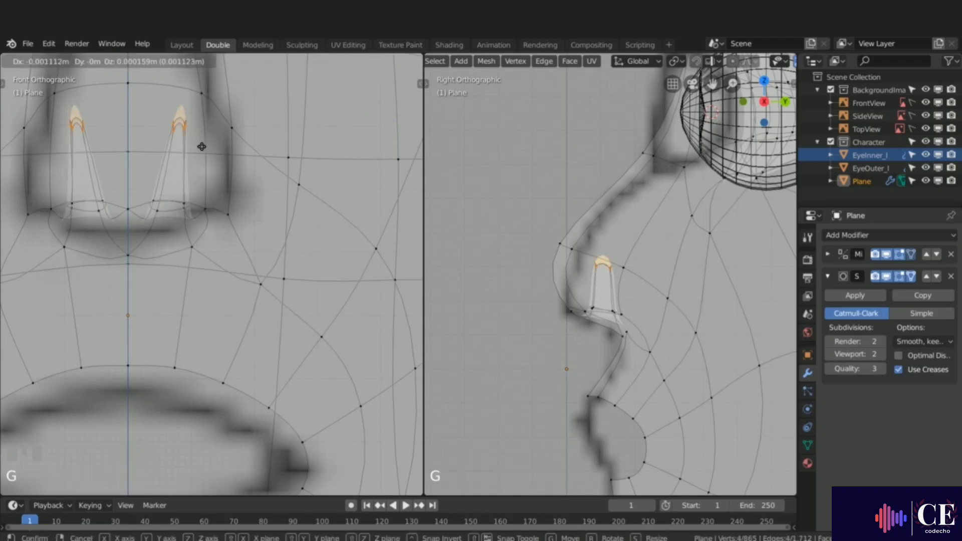
click(187, 151)
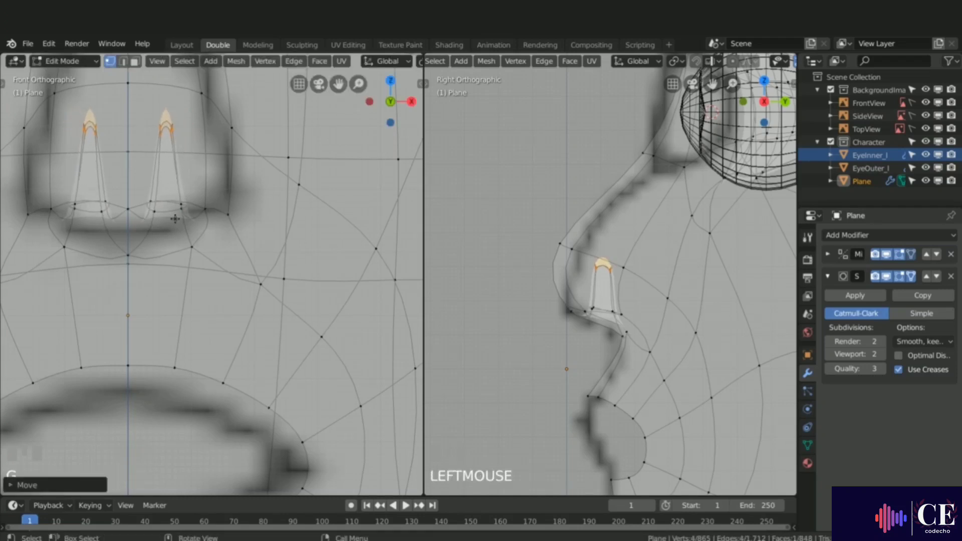
Step: Return to solid shading and move a vertex beside the nostril along the X axis
key(z)
click(214, 266)
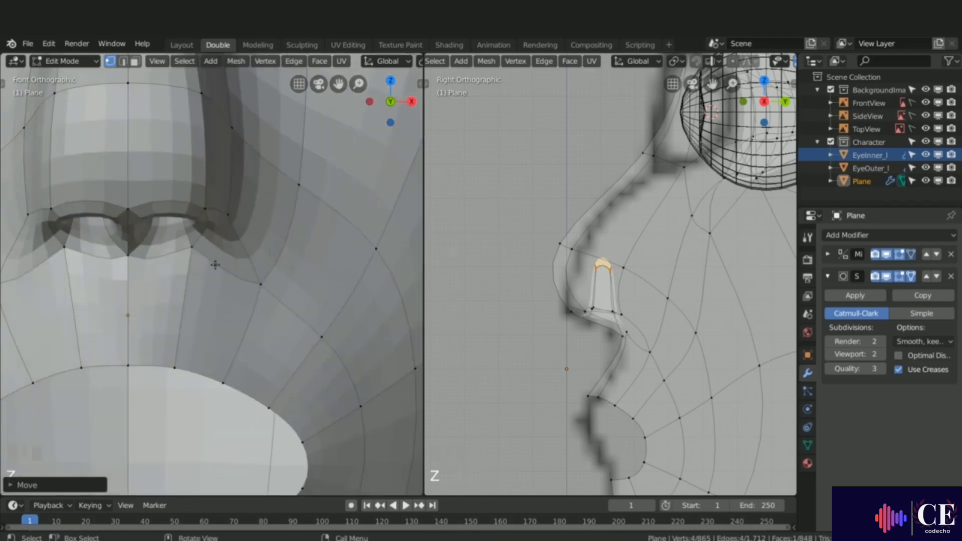
mouse_move(214, 266)
middle_down()
mouse_move(196, 240)
mouse_move(205, 235)
mouse_move(185, 229)
middle_up()
drag(192, 181, 214, 182)
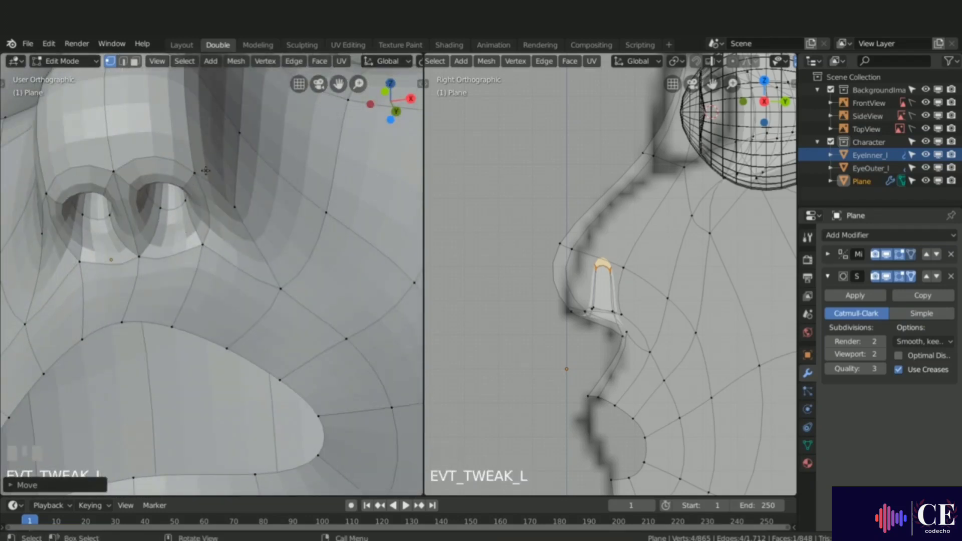
click(211, 165)
key(g)
key(x)
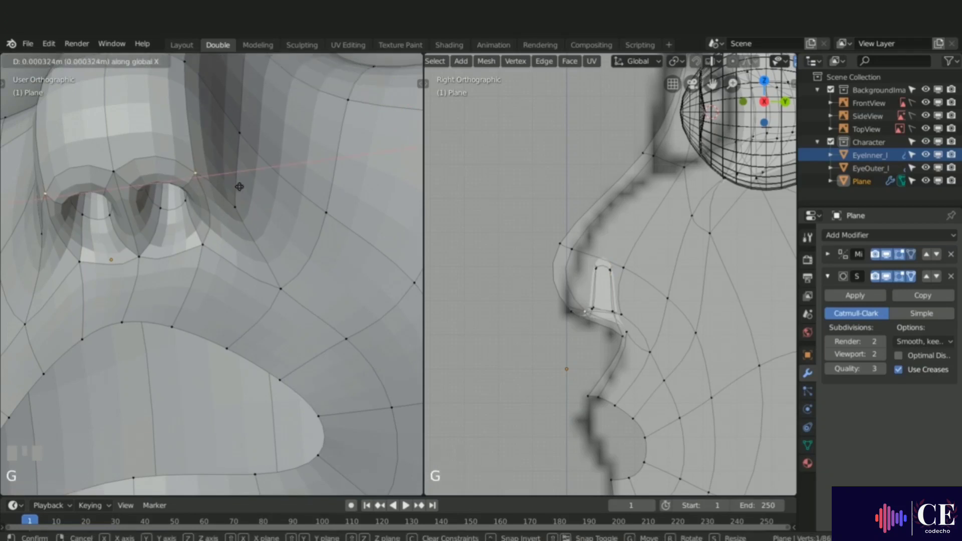
click(246, 186)
Step: Select the nostril opening edge loop and scale it up slightly, to about 1.0076
scroll(246, 185, down, 2)
middle_drag(246, 186, 219, 179)
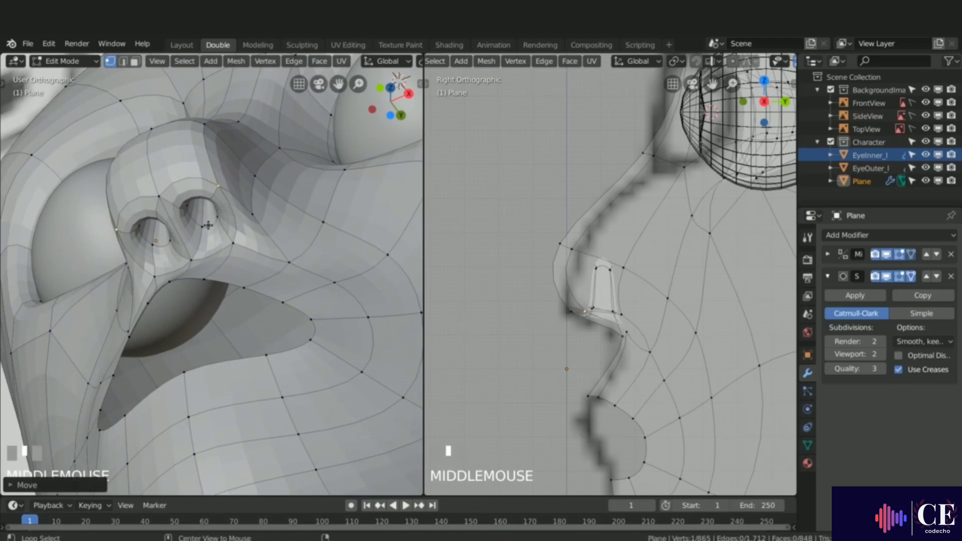
alt+click(188, 208)
key(s)
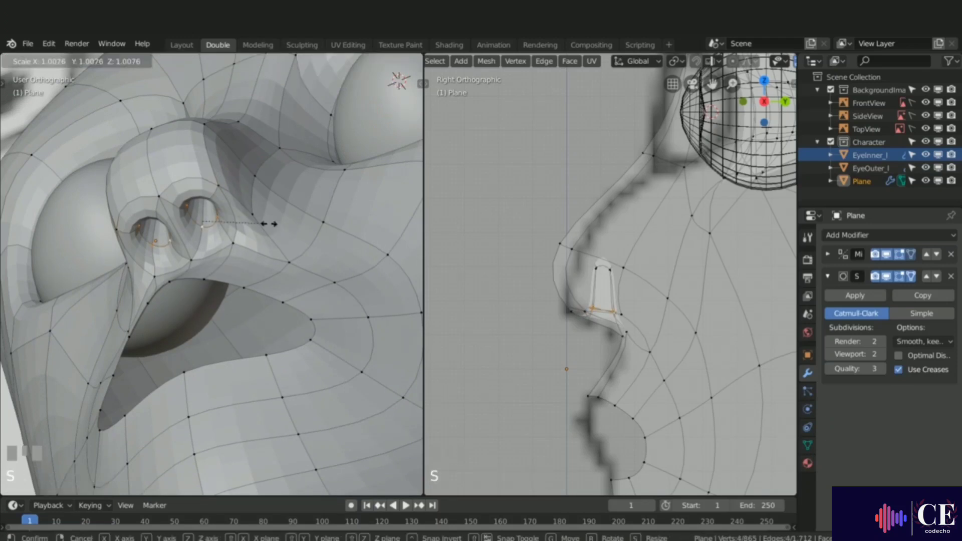
click(249, 223)
Step: In front view, select the mouth opening edge loop, extrude it and move it inward along Y
middle_drag(249, 222, 253, 288)
scroll(234, 265, down, 2)
scroll(234, 266, down, 3)
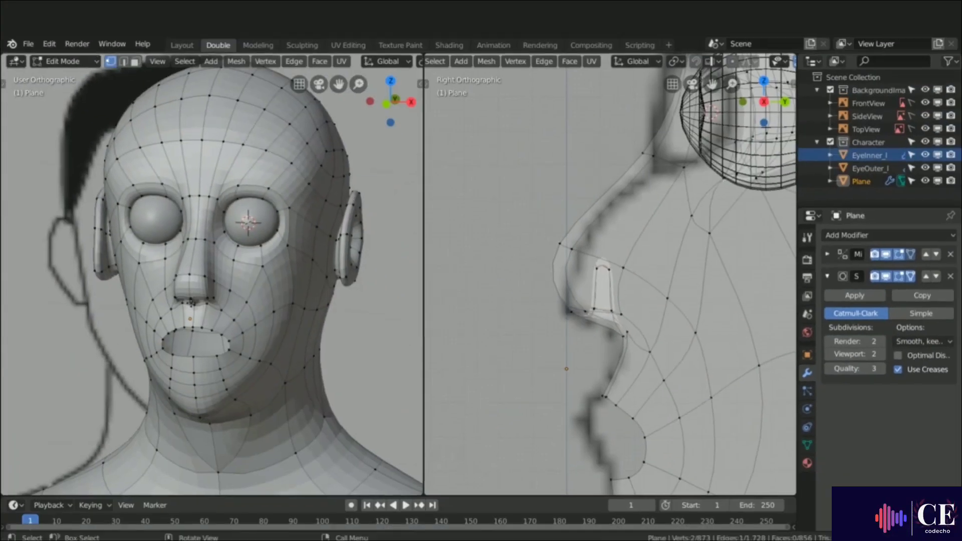
key(KP_1)
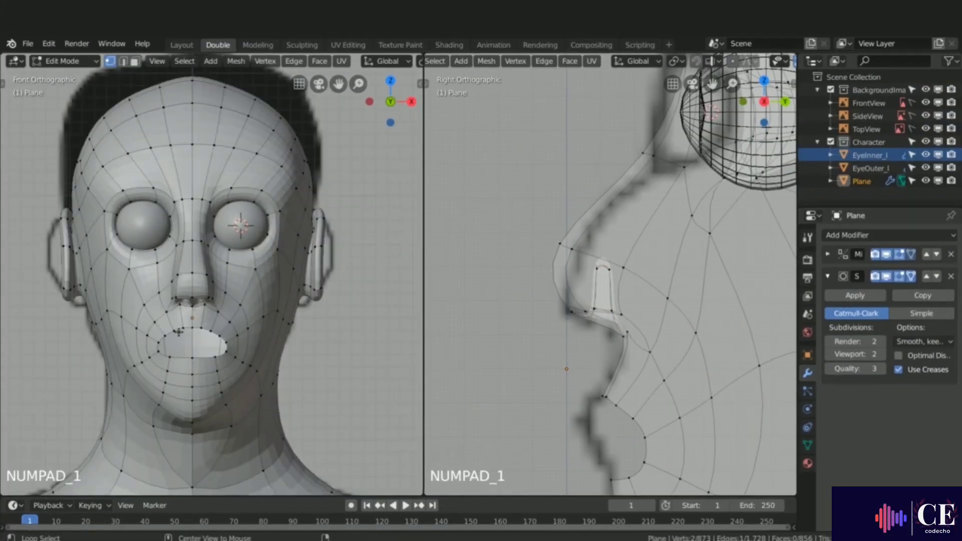
alt+click(178, 331)
scroll(498, 168, down, 3)
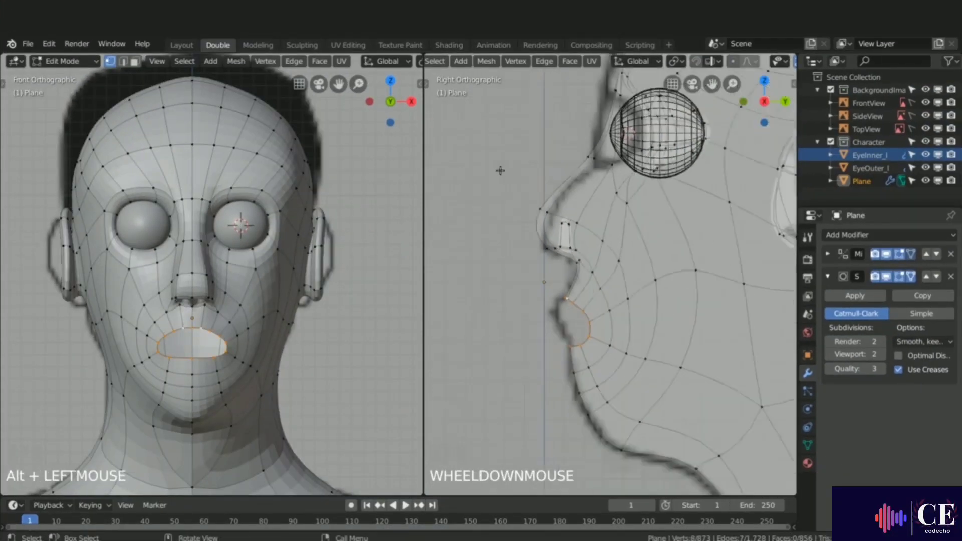
scroll(553, 271, up, 2)
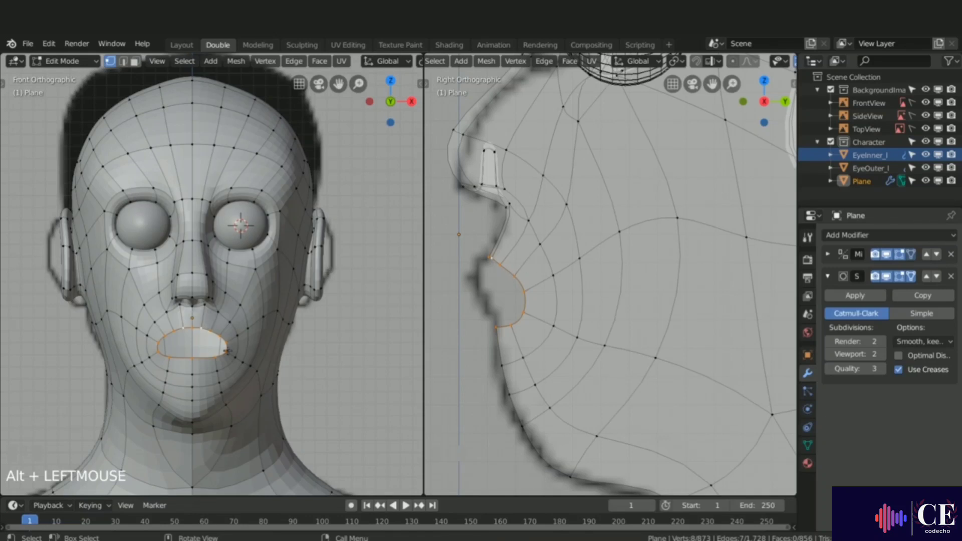
scroll(228, 350, up, 4)
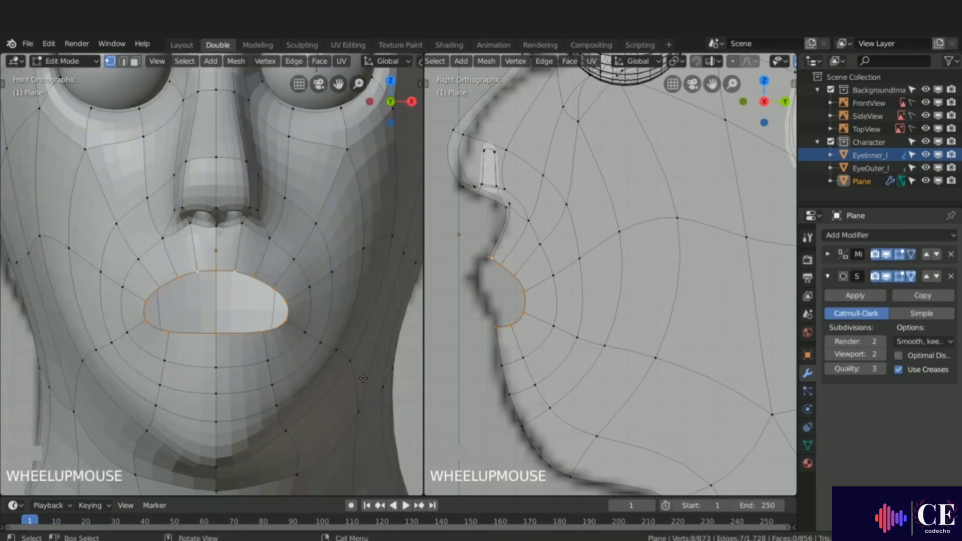
key(e)
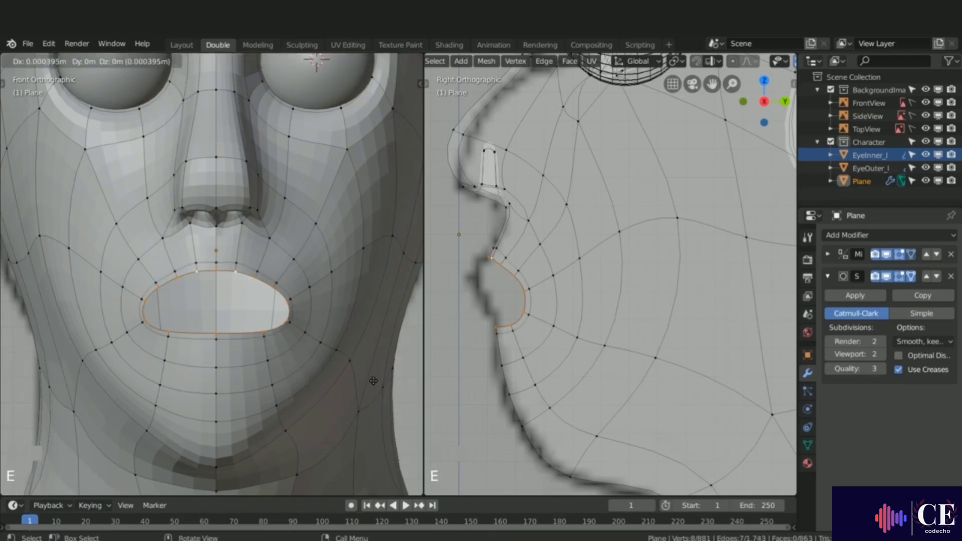
right_click(374, 382)
key(g)
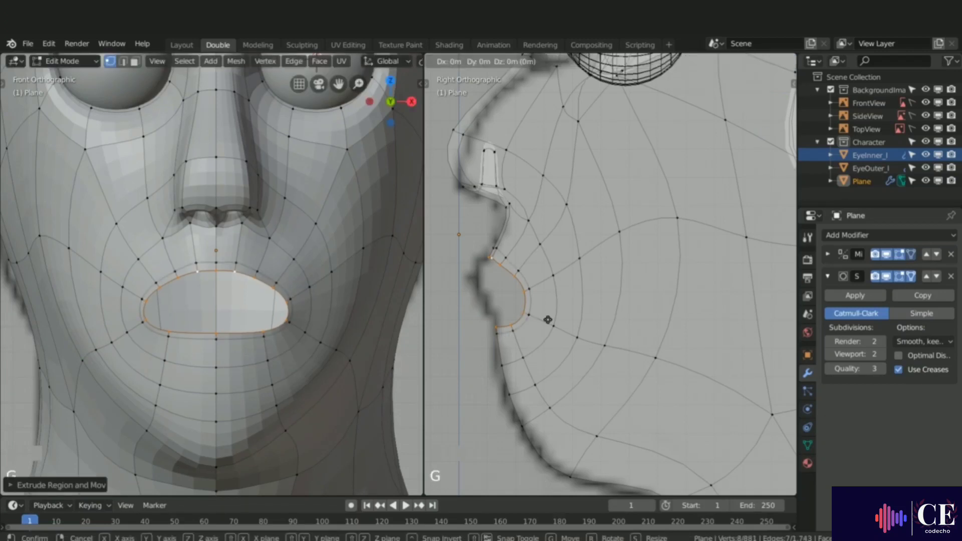
key(y)
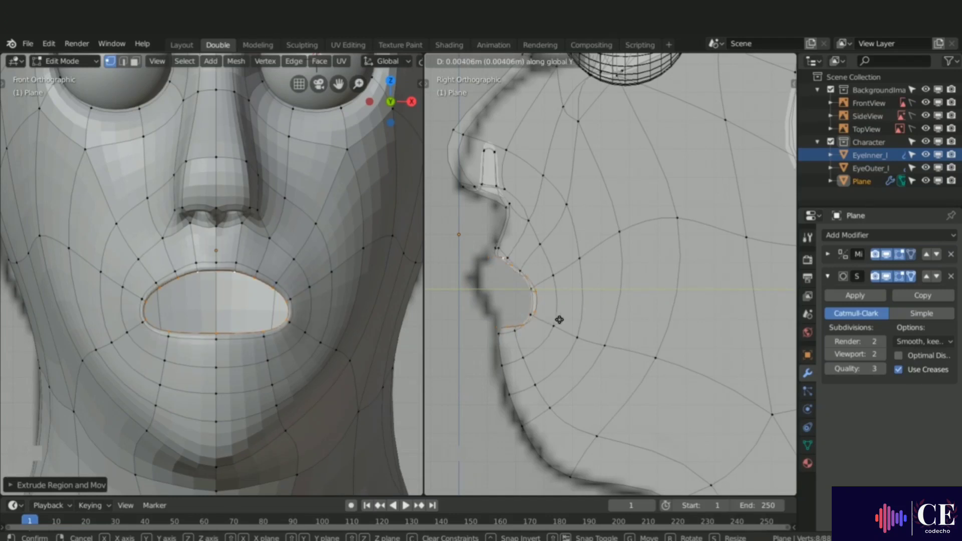
click(565, 321)
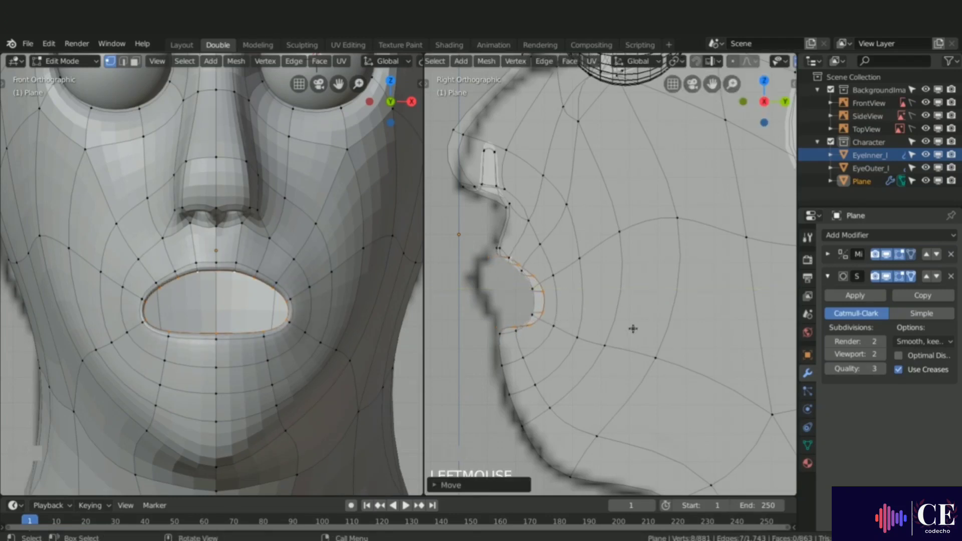
Step: Scale the extruded mouth loop down to about 0.9156, then extrude it again inward along Y
key(s)
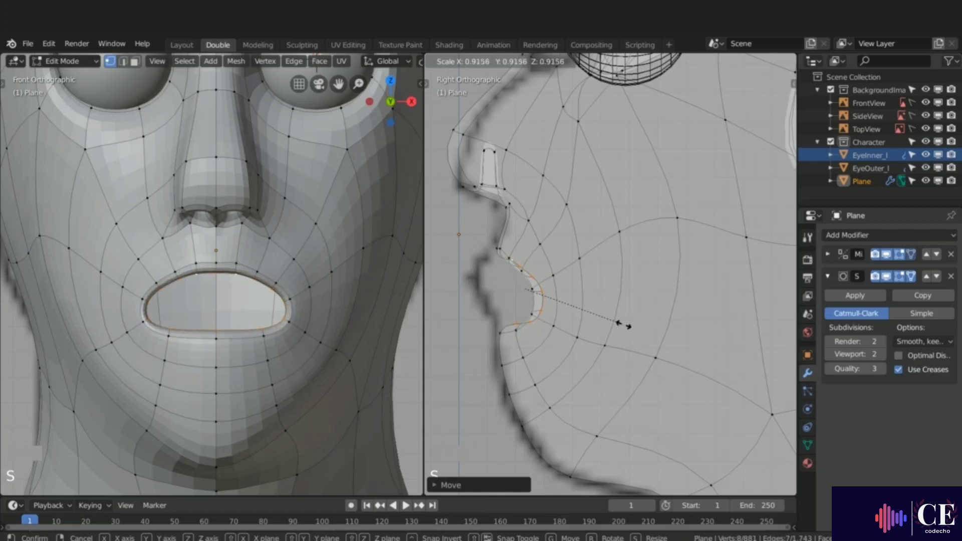
click(623, 325)
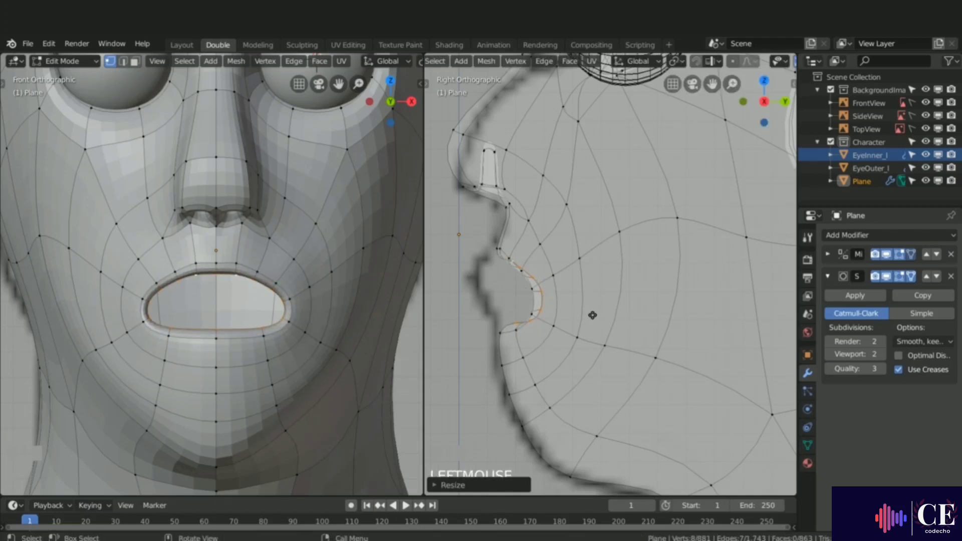
key(e)
key(y)
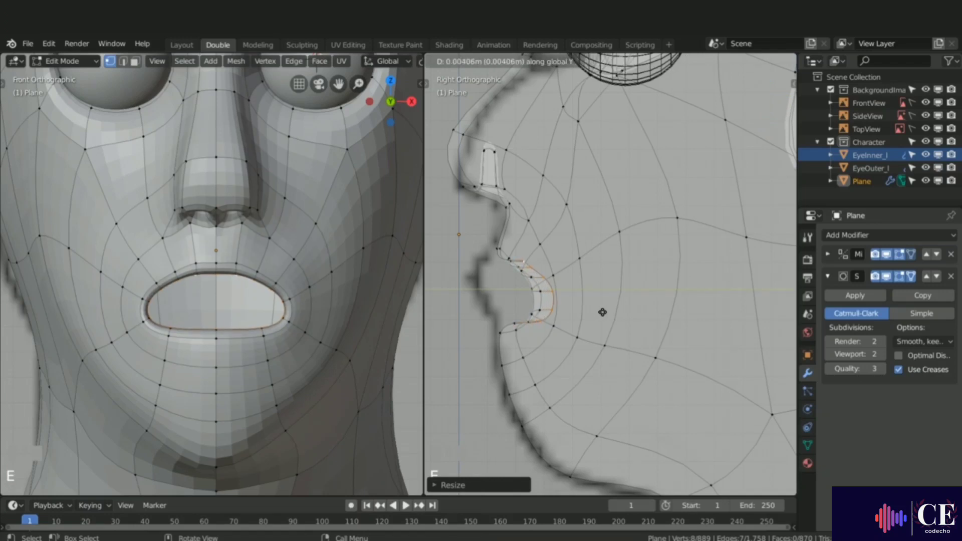
click(617, 310)
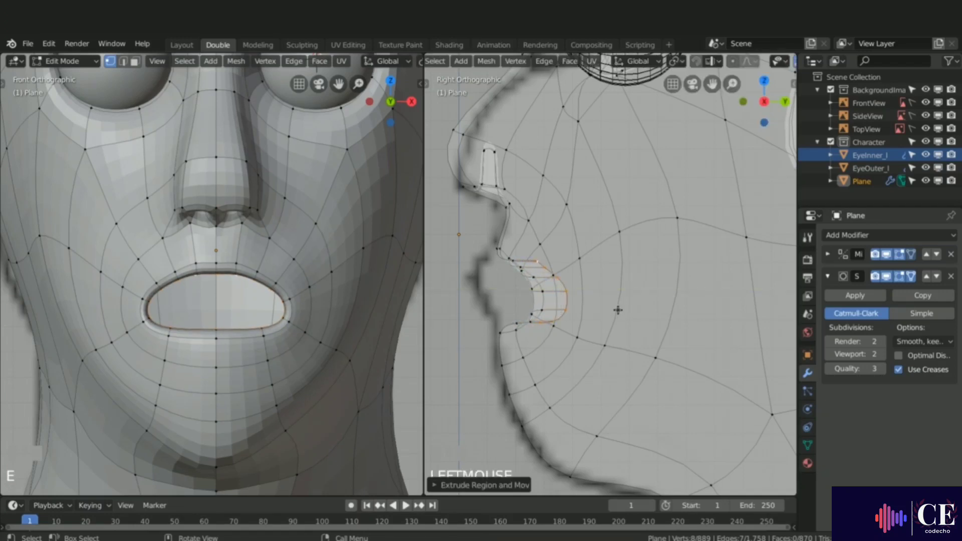
Step: Scale the new mouth loop about 1.386 along Z and about 0.3971 along Y
key(s)
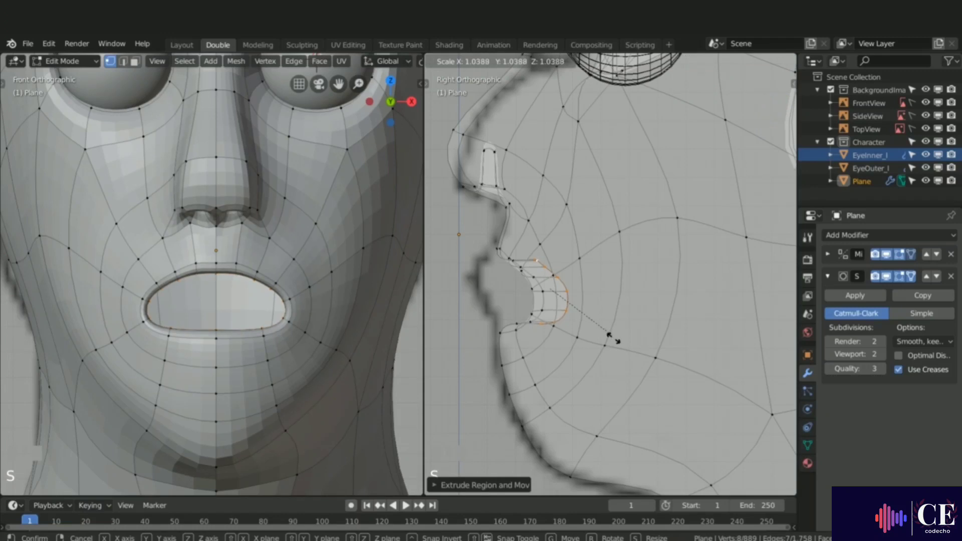
key(z)
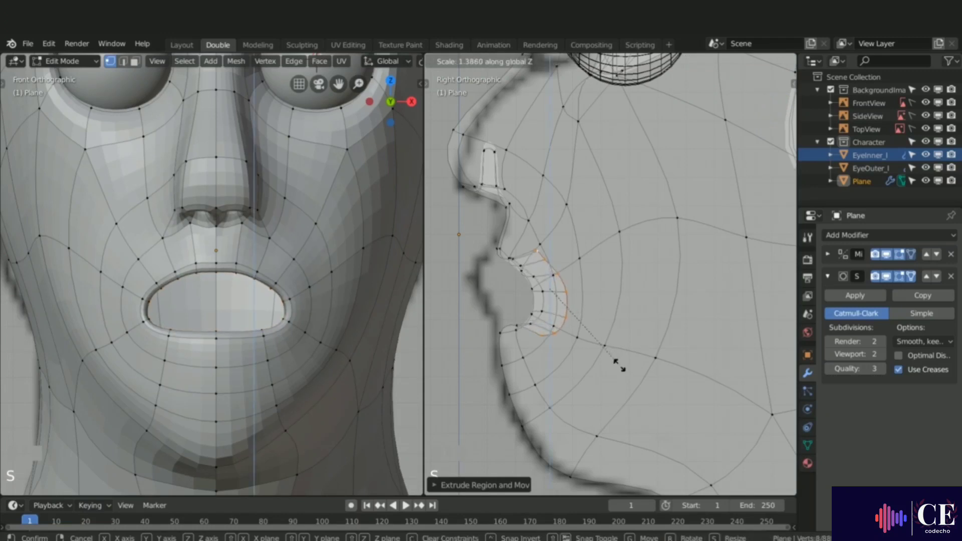
click(666, 356)
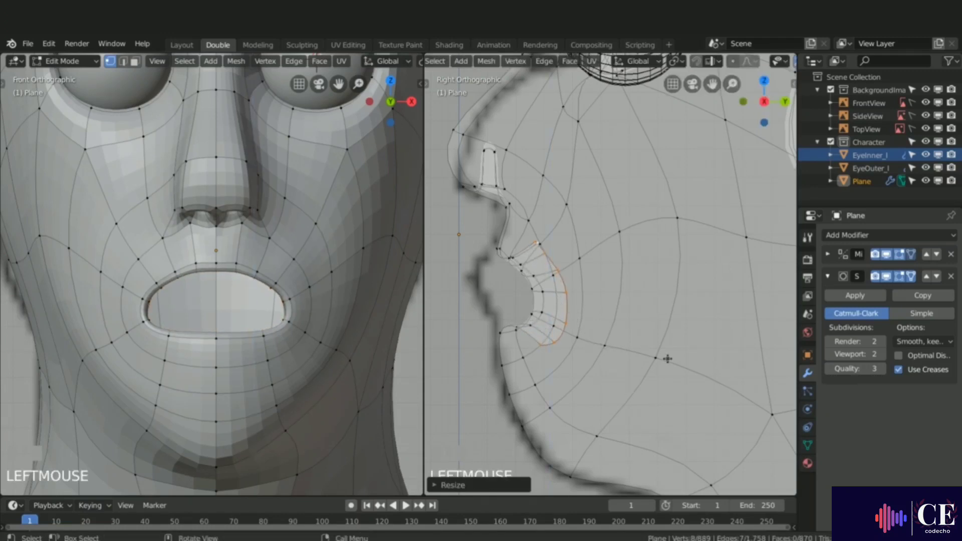
key(s)
key(y)
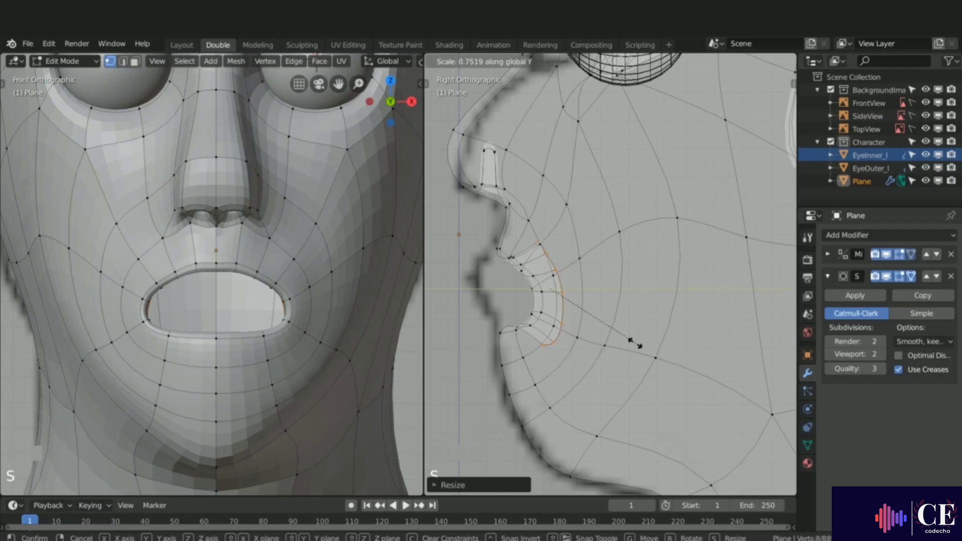
click(594, 319)
Step: Scale the inner mouth loop about 1.1681 along X
mouse_move(255, 312)
middle_down()
mouse_move(200, 311)
mouse_move(253, 304)
middle_up()
scroll(190, 306, up, 2)
scroll(190, 306, up, 2)
key(s)
key(x)
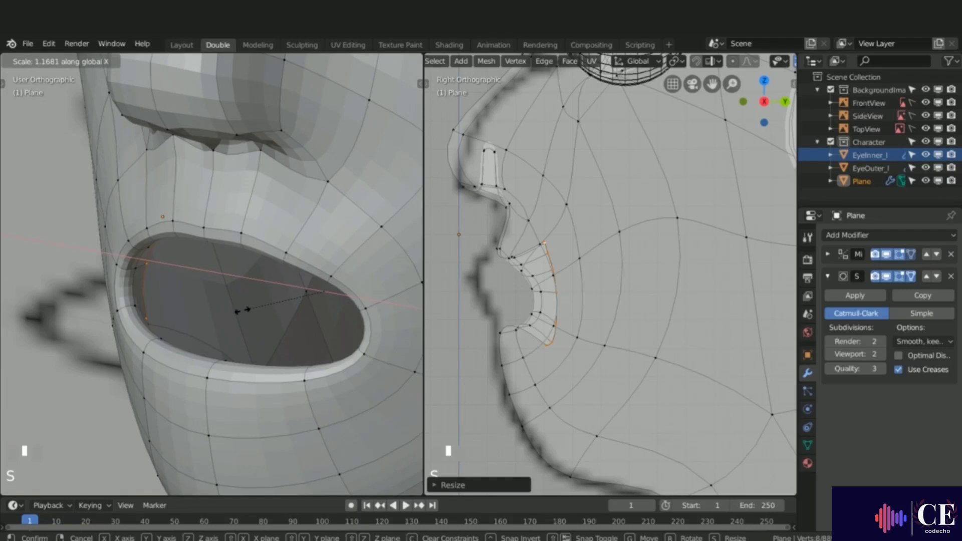
click(241, 310)
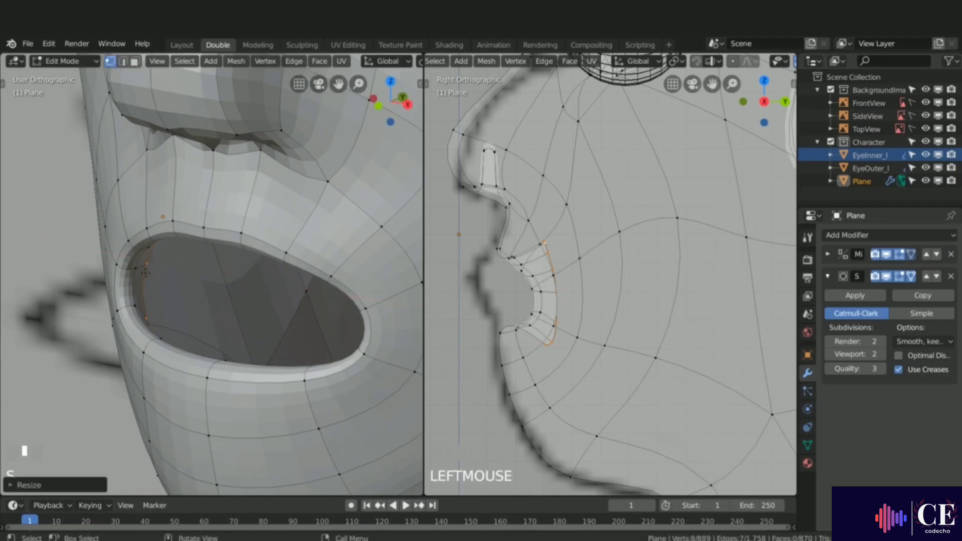
Step: Scale the inner mouth loop uniformly to about 1.0277
middle_drag(146, 272, 174, 253)
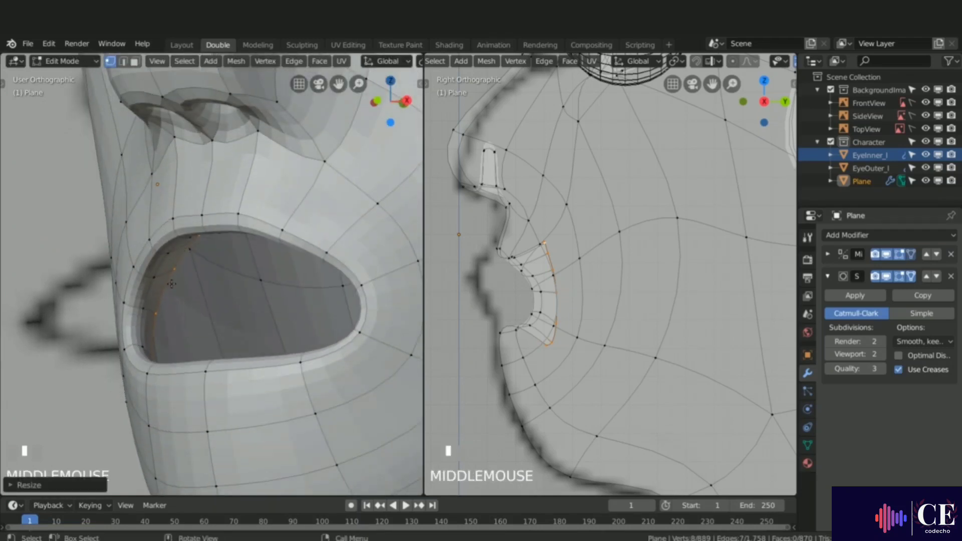
middle_drag(178, 280, 190, 262)
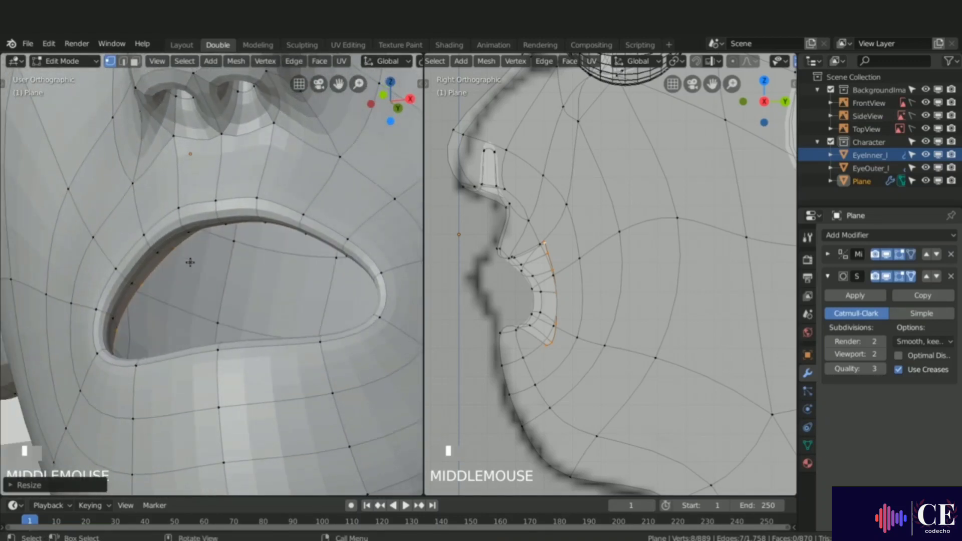
key(s)
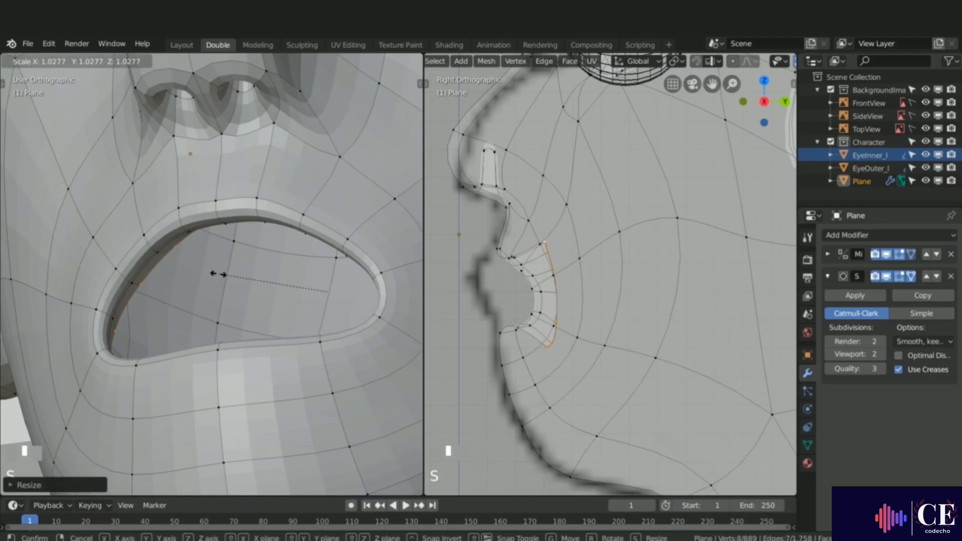
click(216, 274)
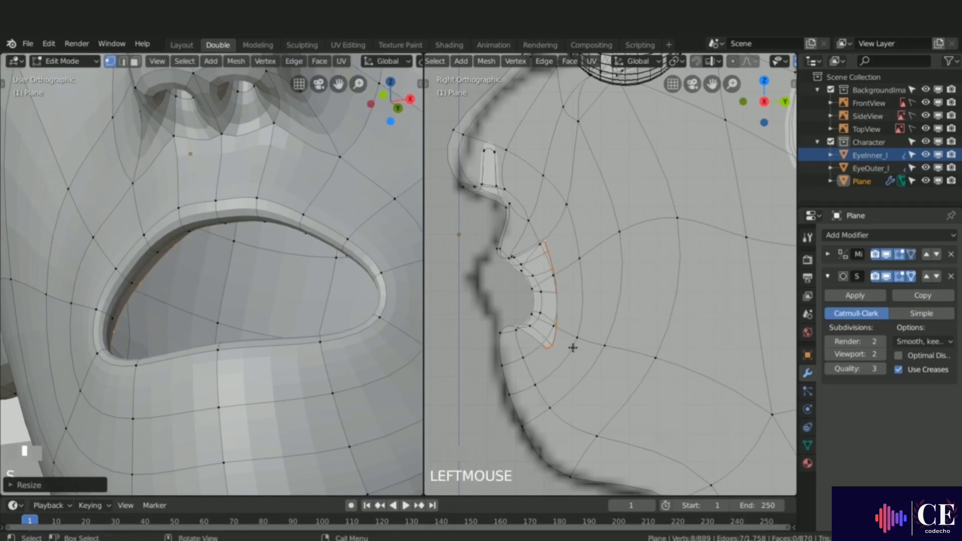
Step: Extrude the inner mouth loop further back along Y to form the mouth cavity
key(e)
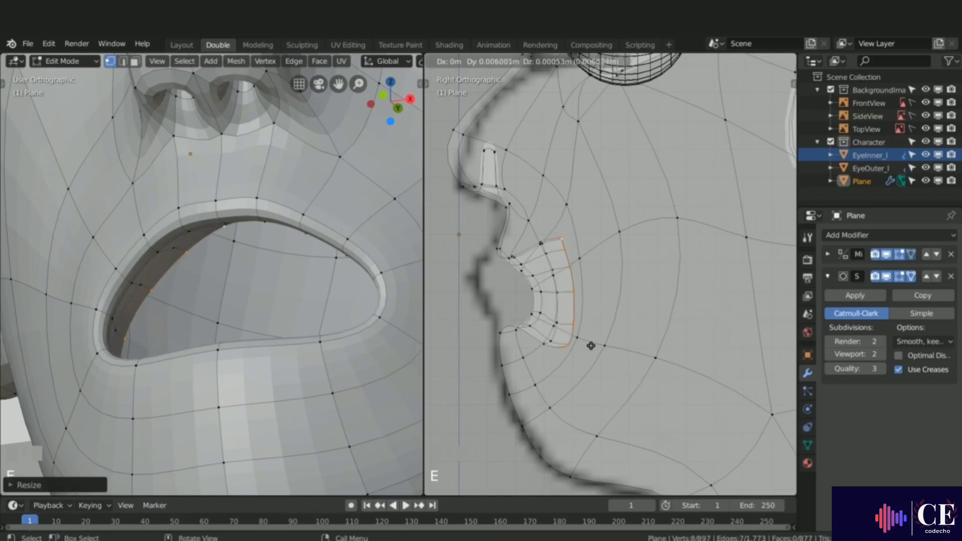
key(y)
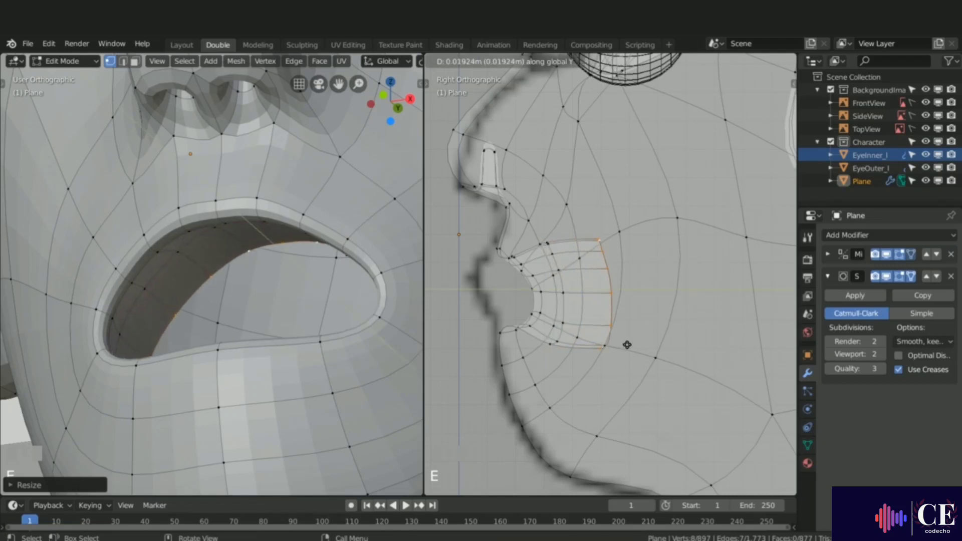
click(654, 343)
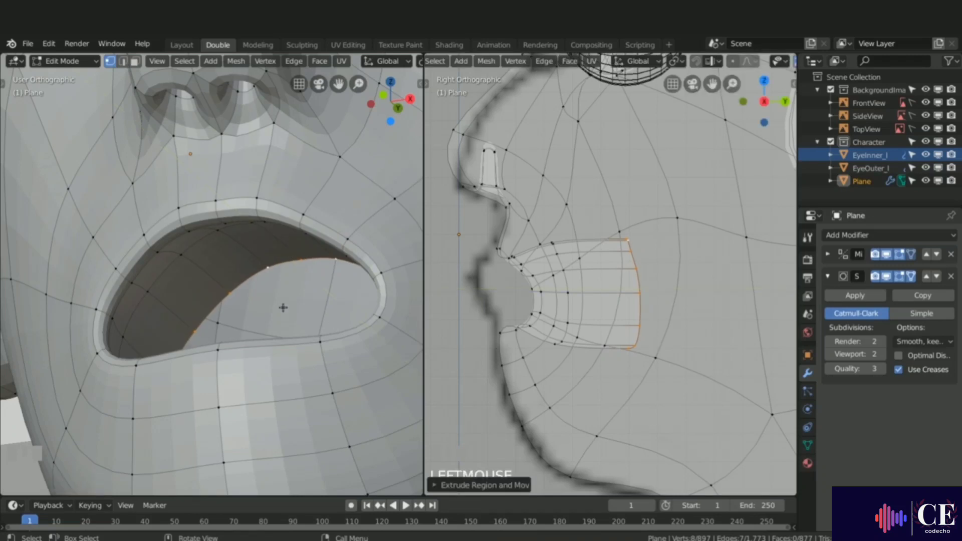
Step: Select a middle edge loop of the mouth cavity and scale it up to about 1.246
mouse_move(252, 289)
middle_down()
mouse_move(238, 286)
mouse_move(235, 296)
middle_up()
alt+click(181, 262)
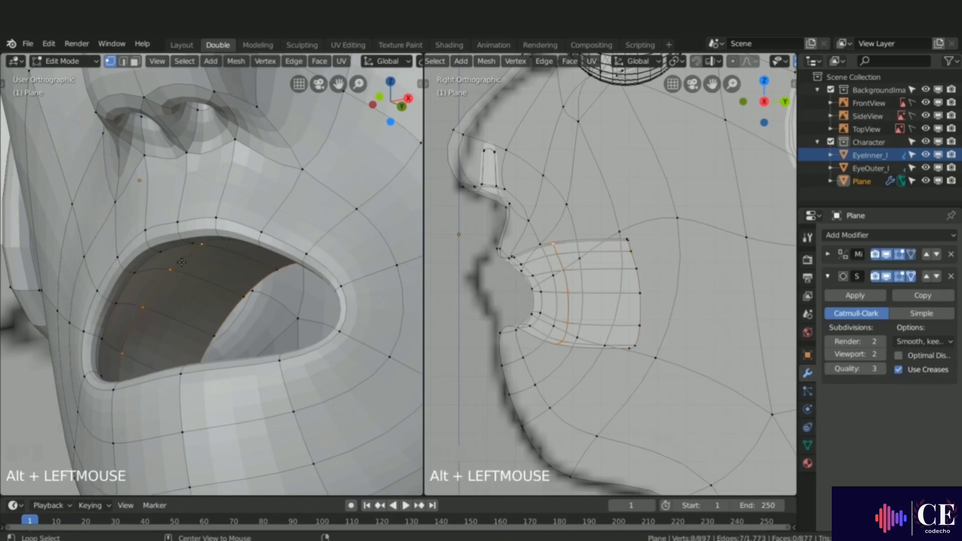
key(s)
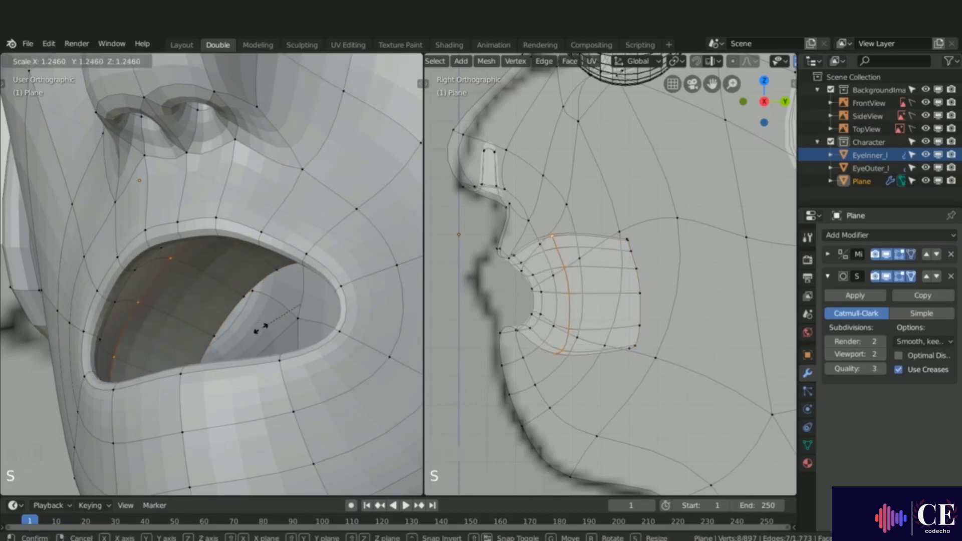
click(260, 329)
Step: Select the back edge loop of the mouth cavity and scale it to about 1.1071
mouse_move(259, 329)
middle_down()
mouse_move(216, 347)
mouse_move(225, 368)
mouse_move(248, 368)
mouse_move(254, 301)
mouse_move(253, 324)
mouse_move(249, 318)
middle_up()
alt+click(242, 286)
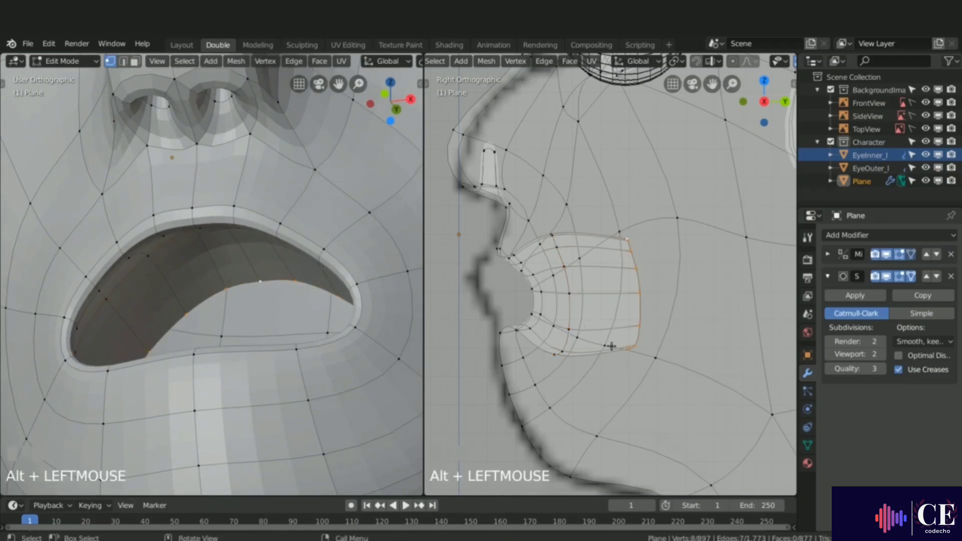
key(s)
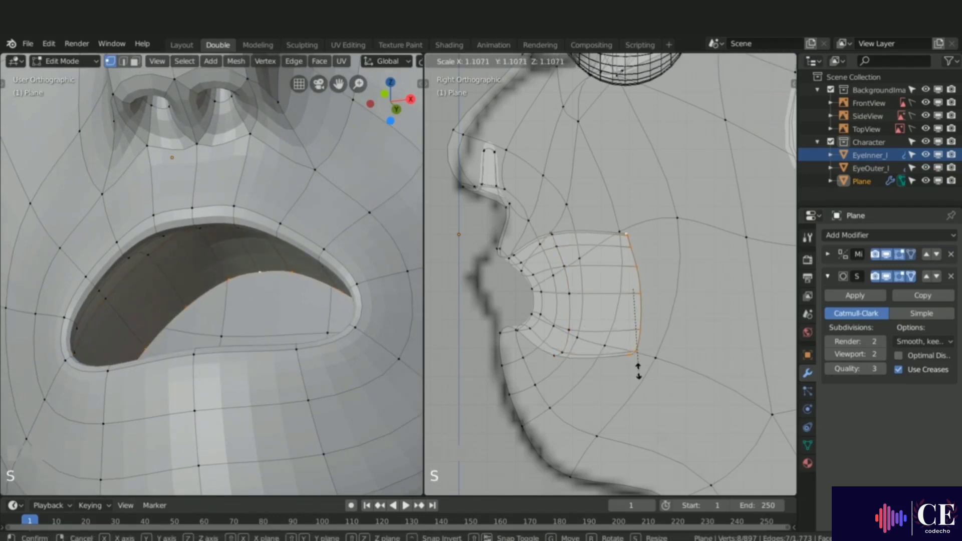
click(637, 379)
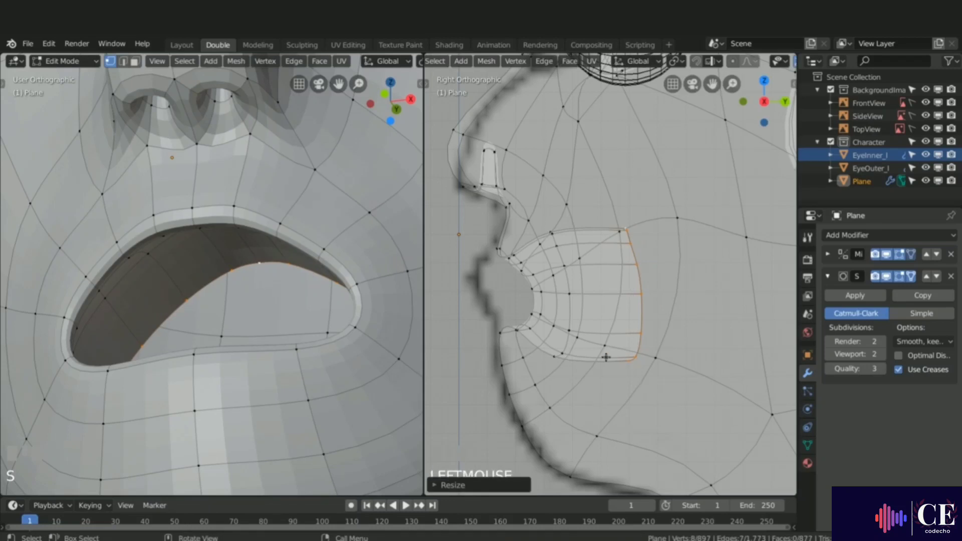
Step: Extrude the back loop of the mouth cavity further back along Y
scroll(613, 346, down, 3)
shift+middle_drag(612, 345, 530, 322)
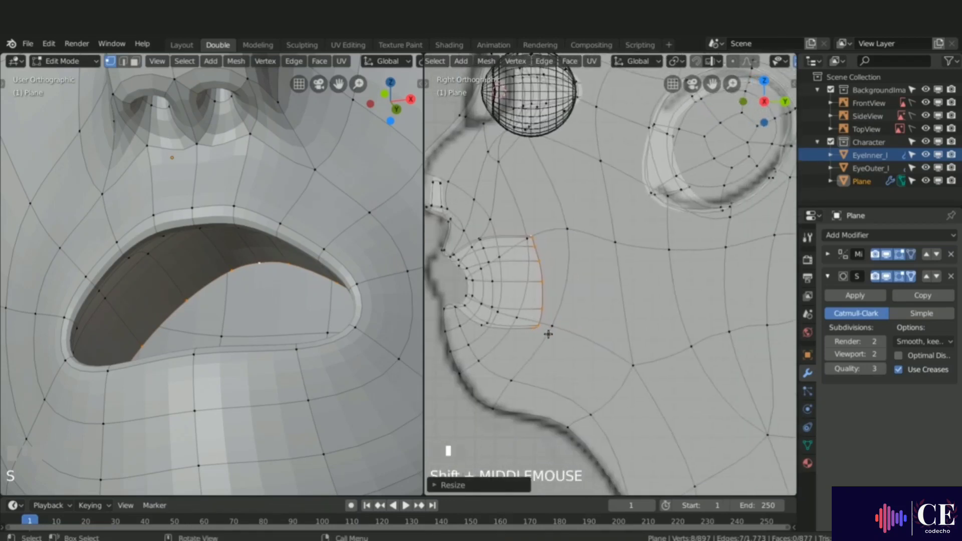
key(e)
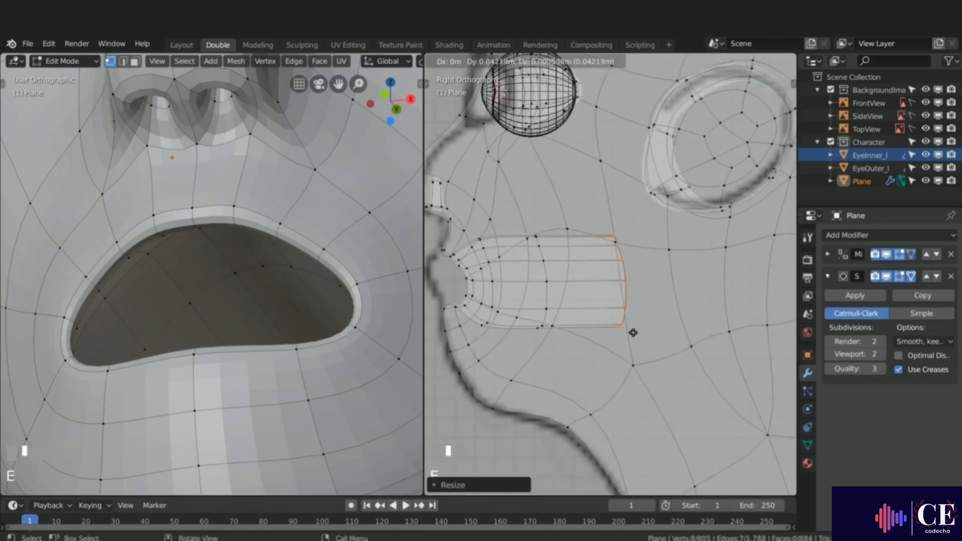
key(y)
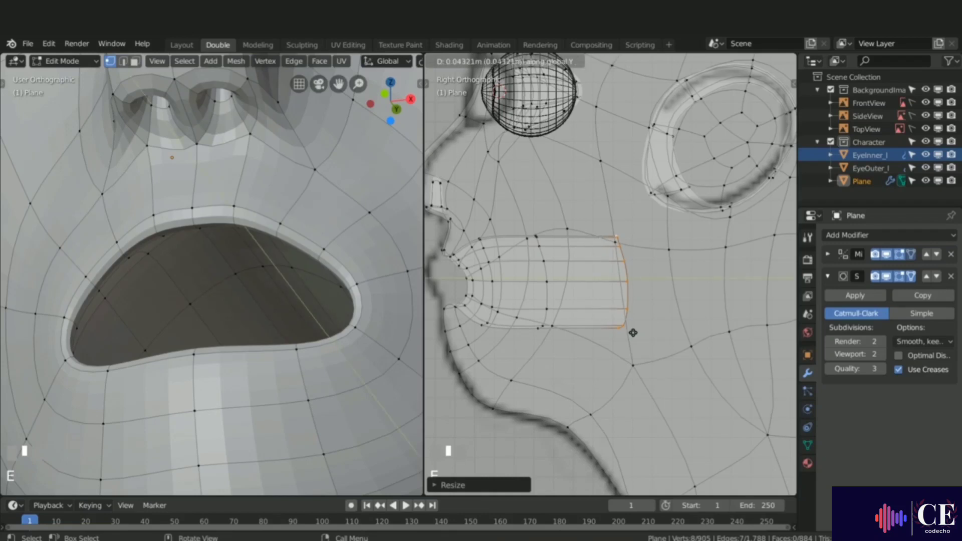
click(633, 333)
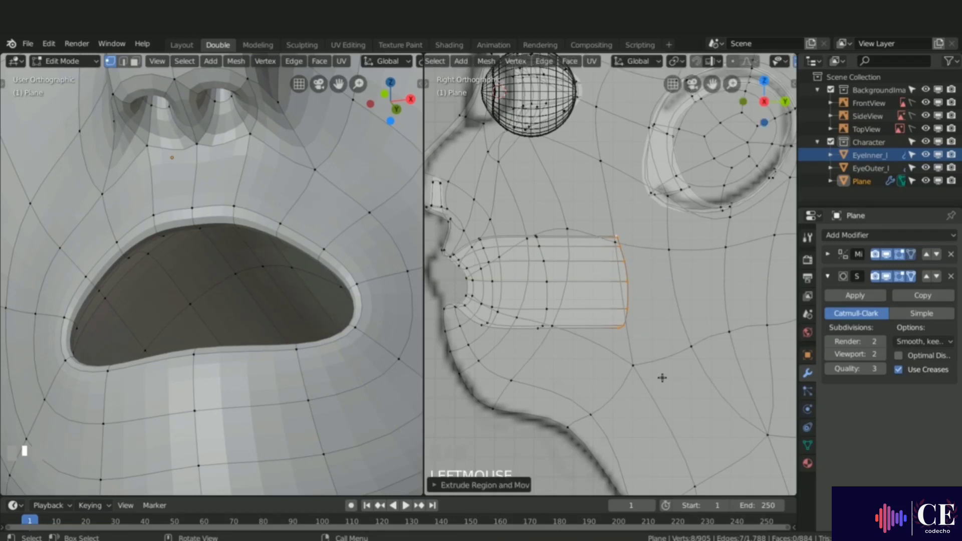
Step: Extrude the back loop again, then rotate and move it to curve the cavity downward
key(e)
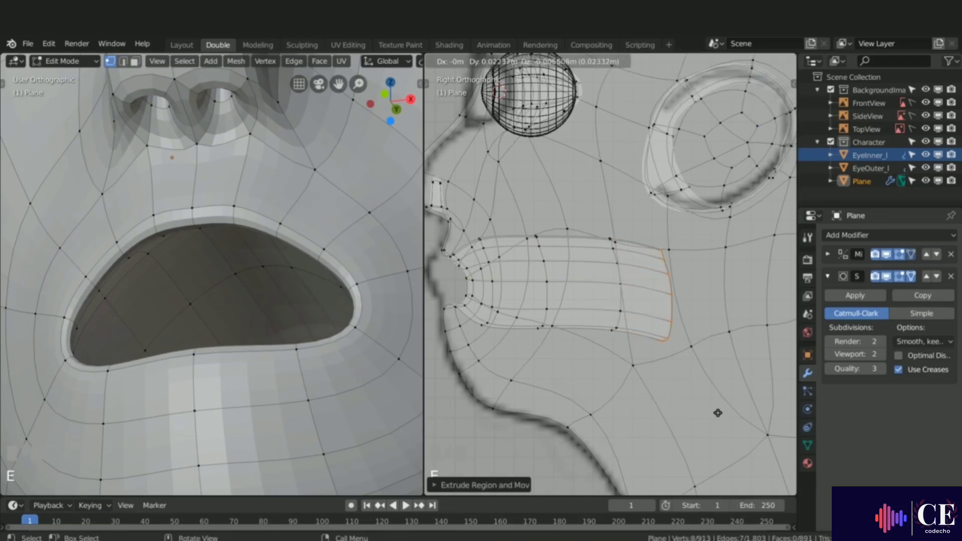
click(729, 387)
key(r)
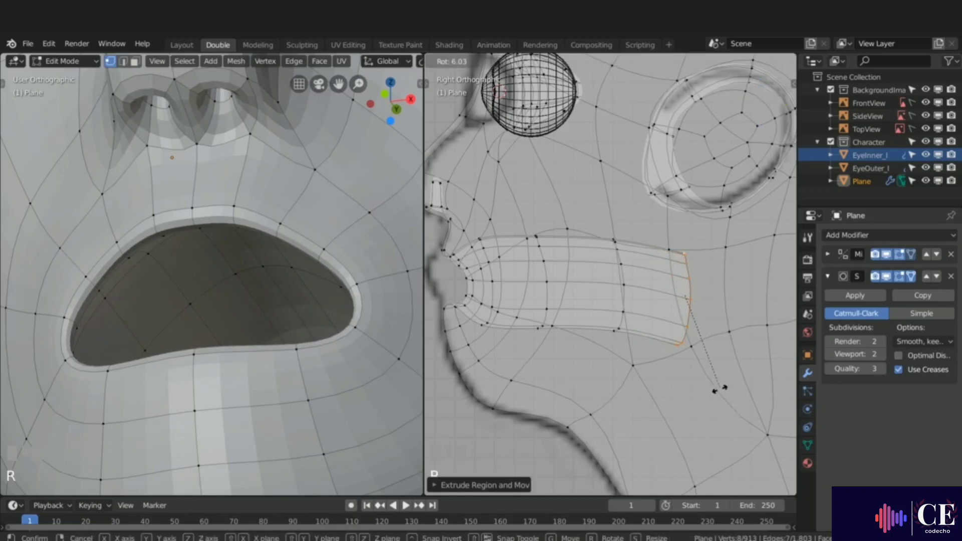
click(676, 365)
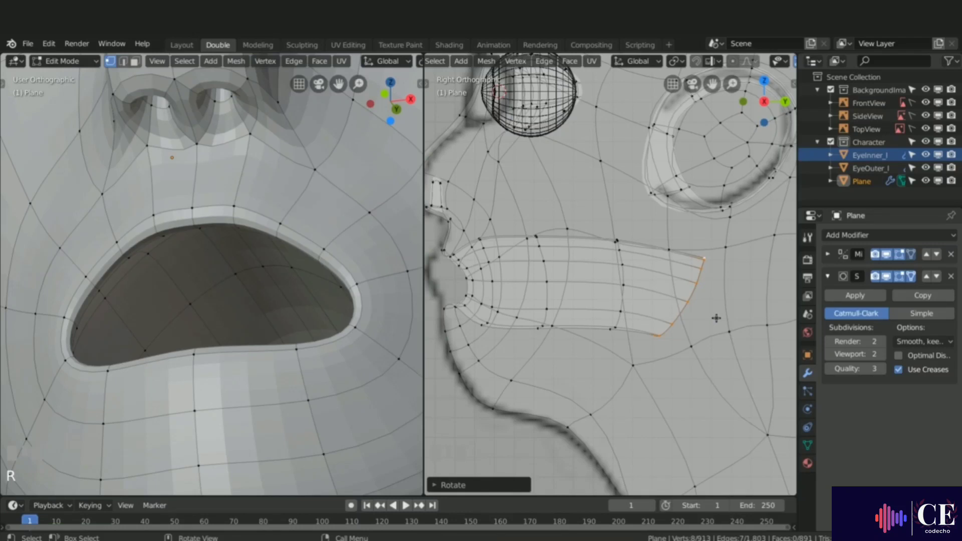
key(g)
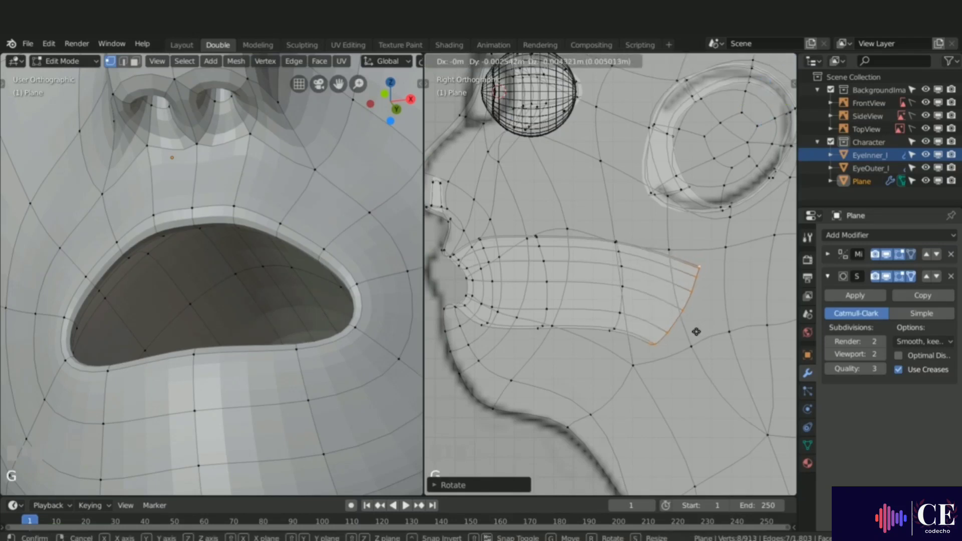
click(687, 335)
Step: Extrude the loop down into a throat, rotating it and scaling it narrower
key(e)
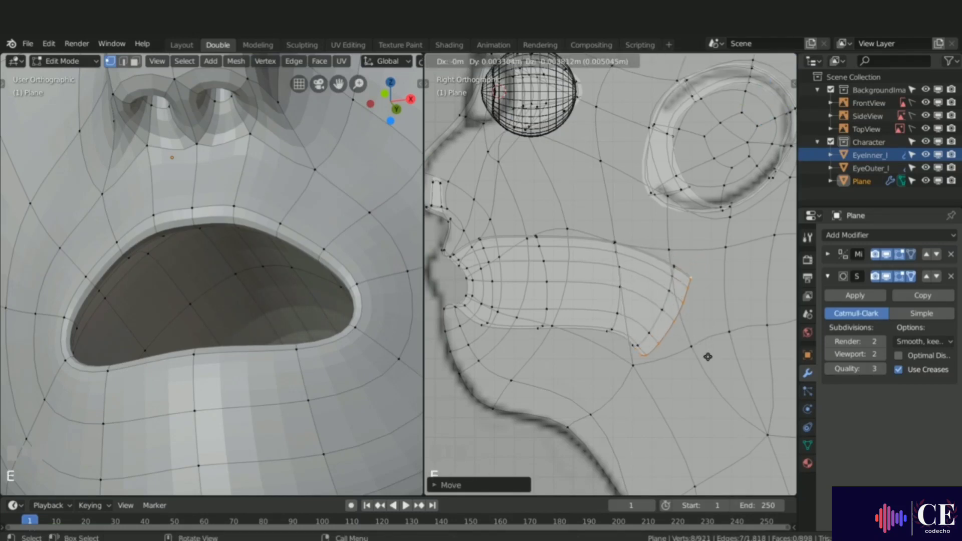
click(691, 416)
key(r)
click(696, 420)
key(s)
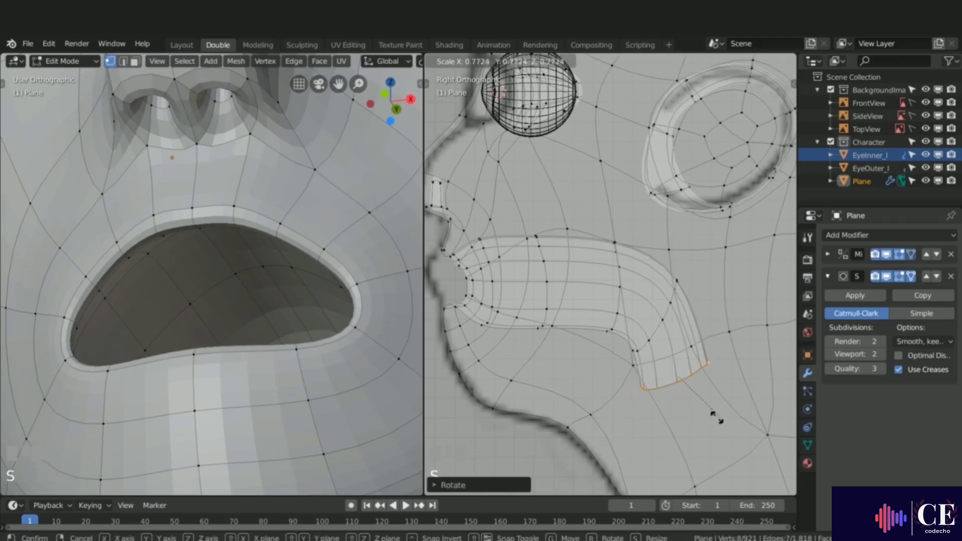
click(689, 395)
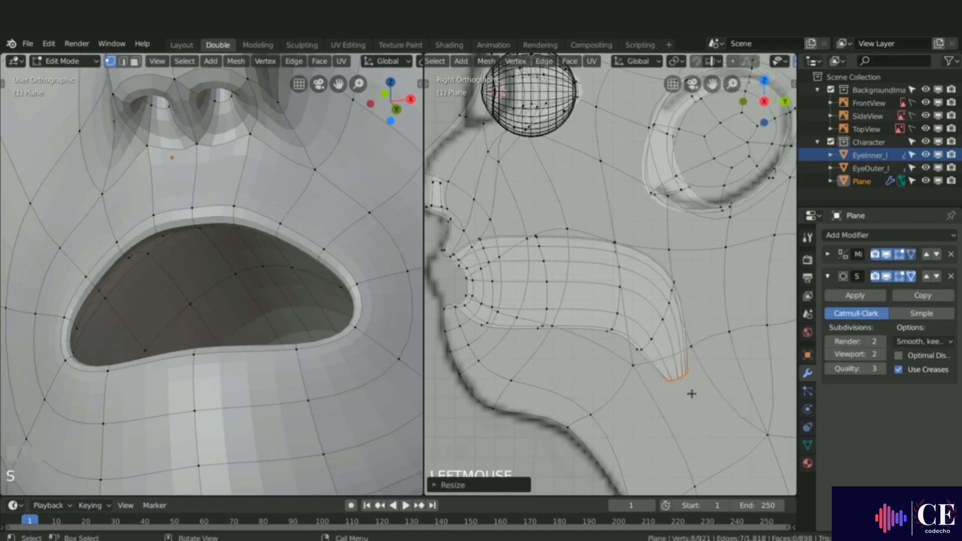
Step: Move, rotate and shrink the throat's end loop to taper the bottom of the throat
key(g)
click(679, 426)
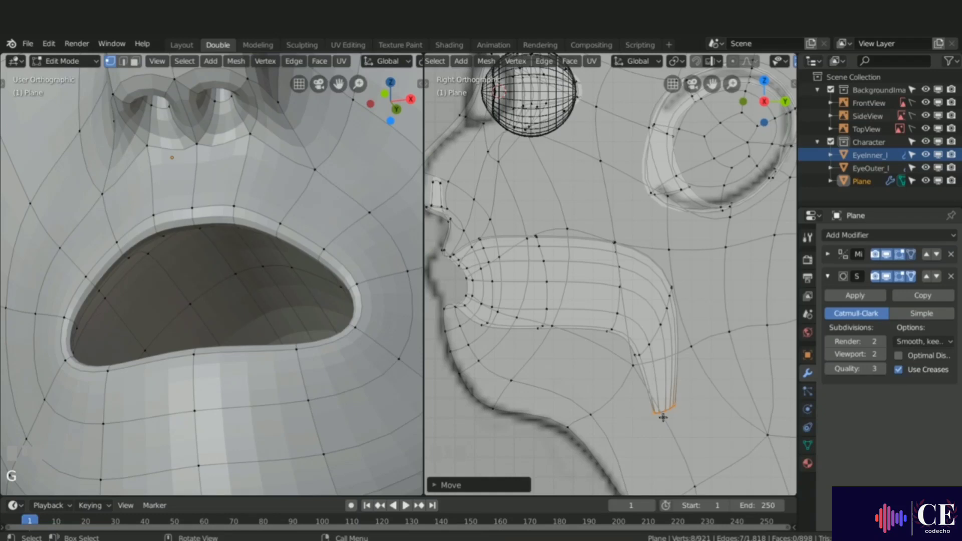
key(r)
click(693, 441)
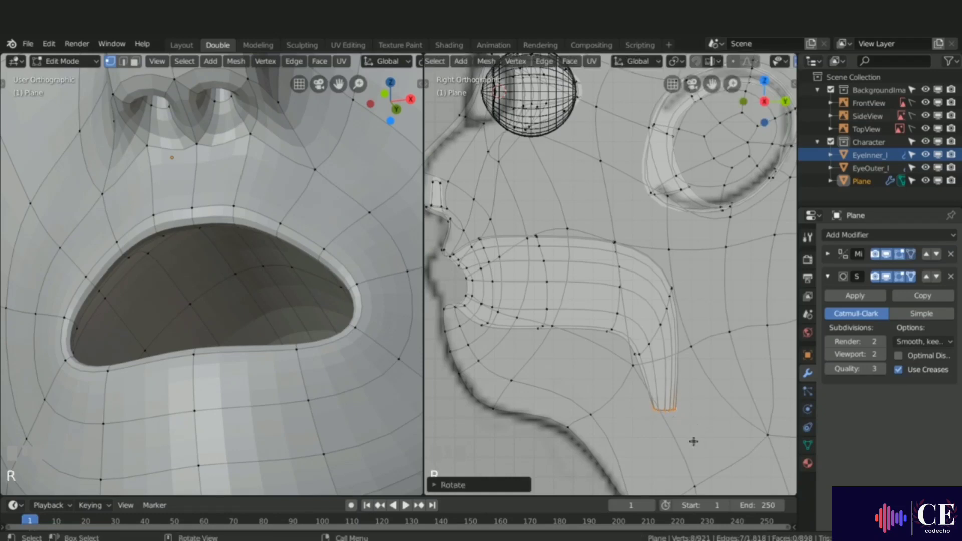
key(s)
click(706, 431)
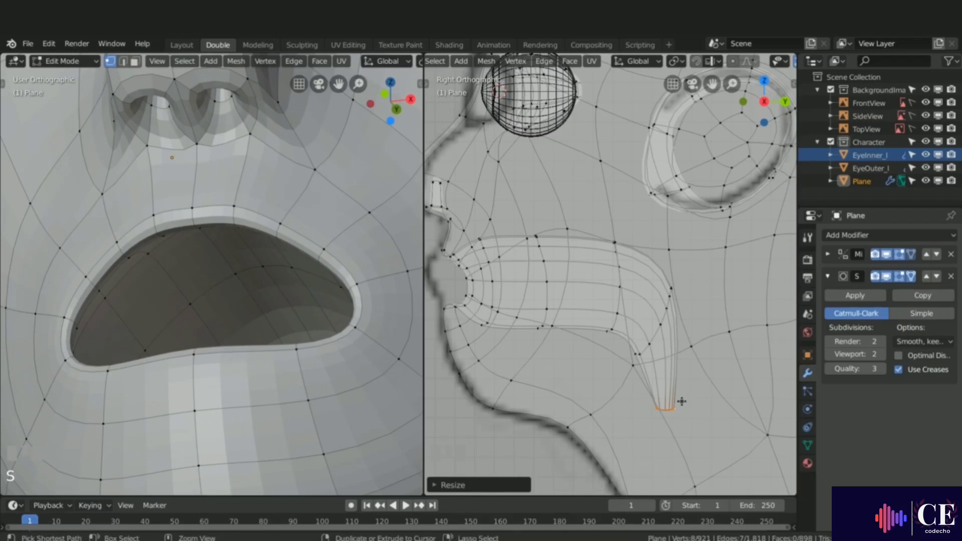
Step: Grow the selection over the whole mouth cavity and lip rim, invert it and hide the rest of the mesh
key(ctrl+KP_Add)
key(ctrl+KP_Add)
key(ctrl+KP_Add)
key(ctrl+KP_Add)
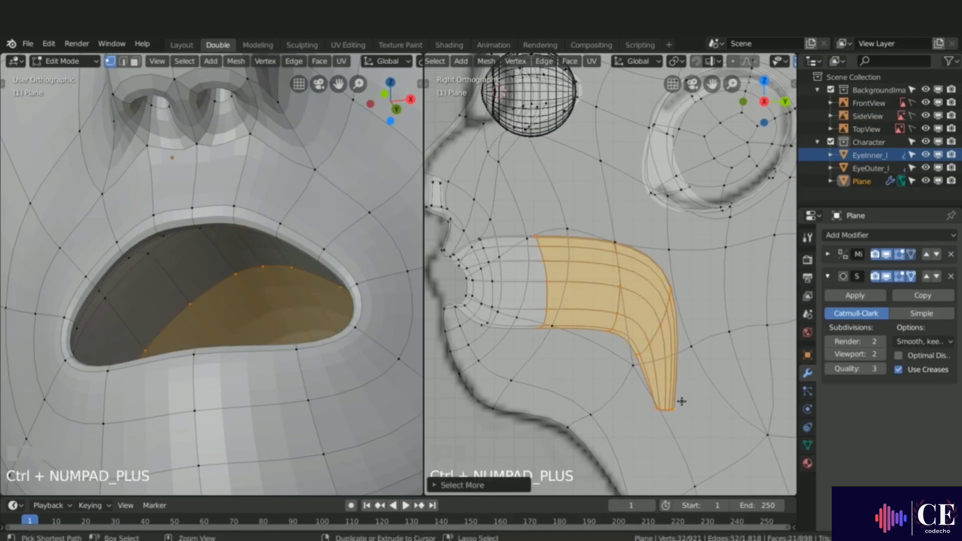
key(ctrl+KP_Add)
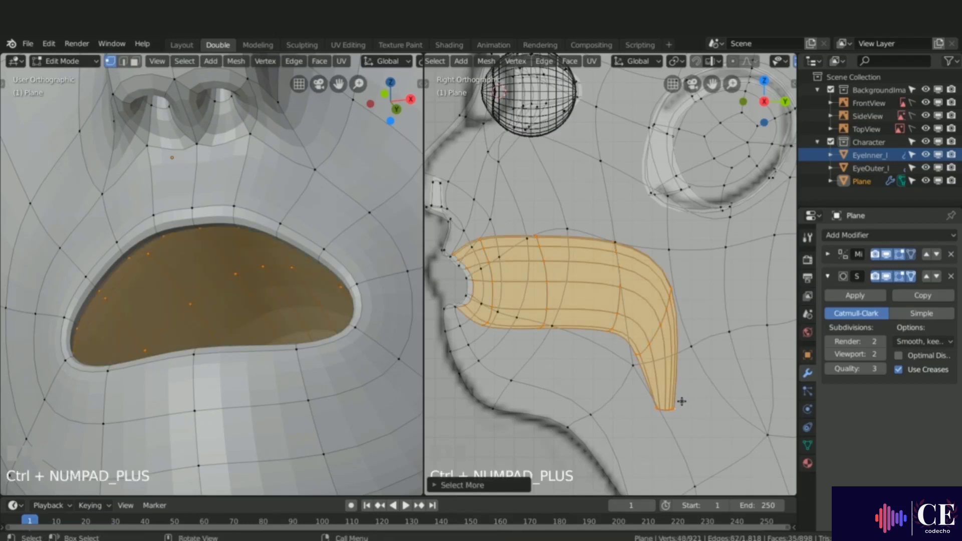
middle_drag(196, 297, 160, 243)
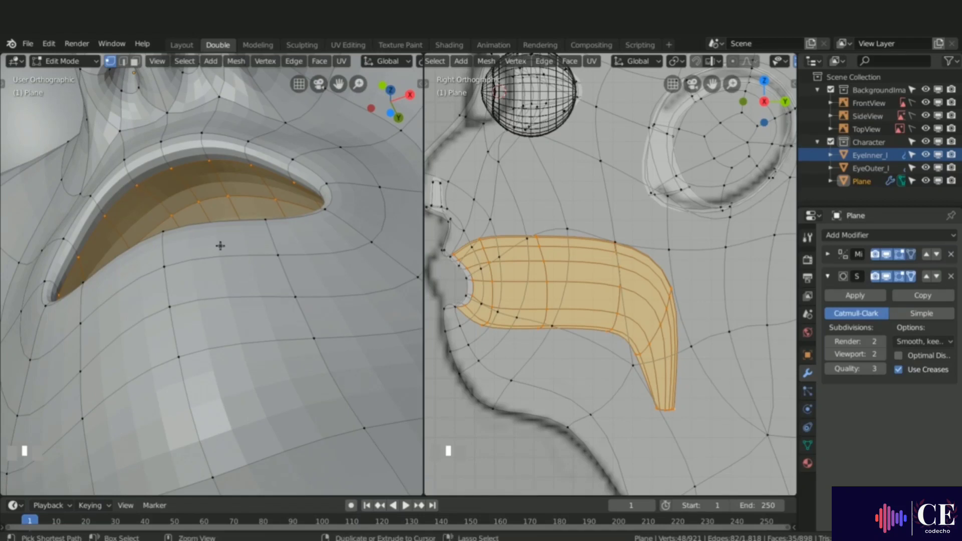
key(ctrl+KP_Add)
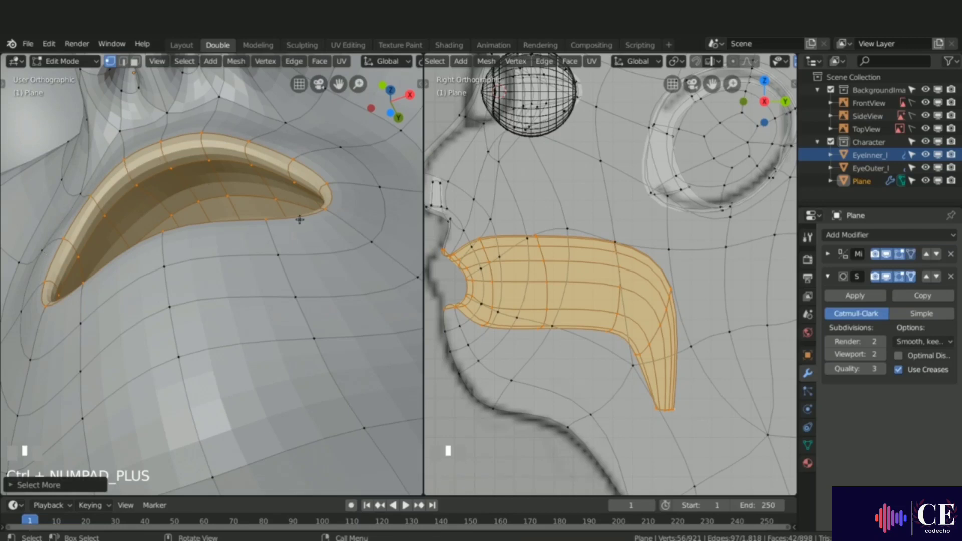
key(ctrl+i)
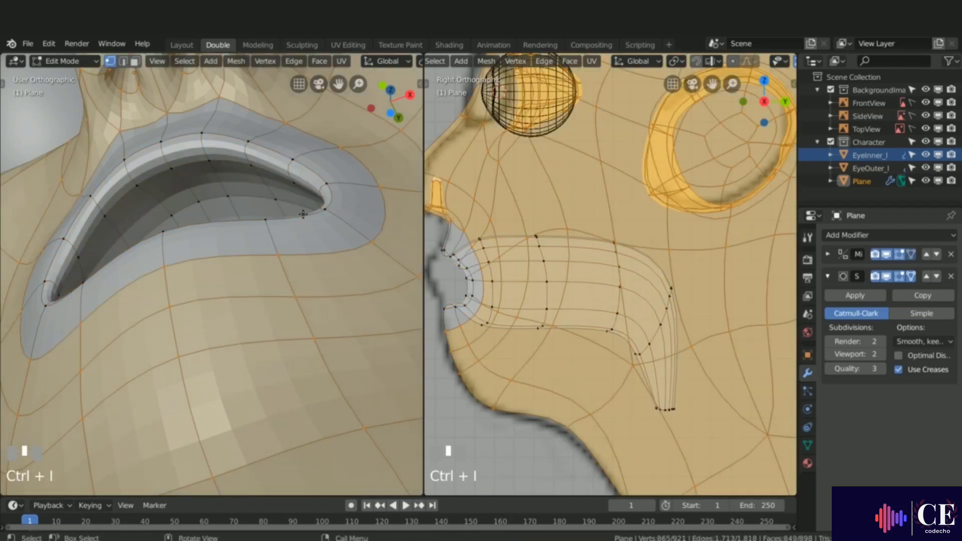
key(h)
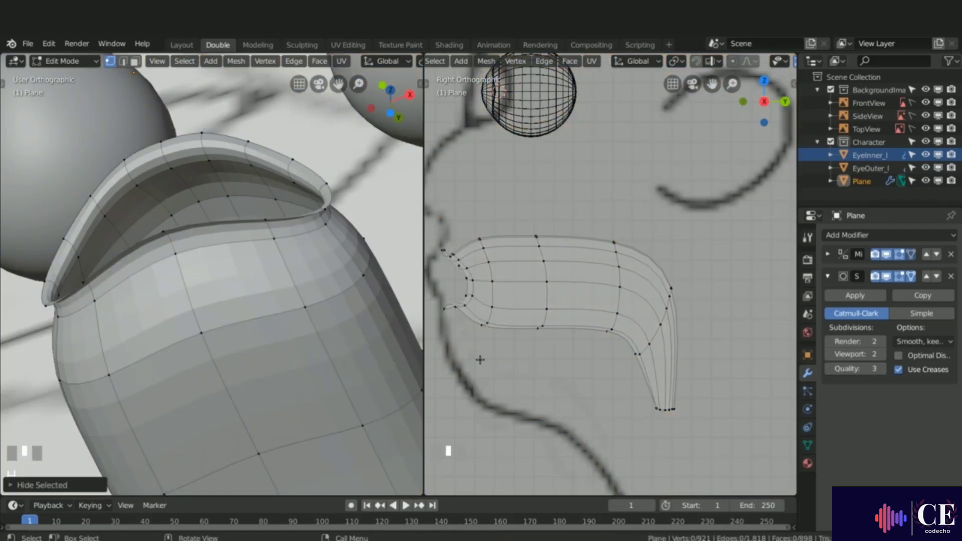
Step: Duplicate the faces on the cavity floor in place and separate them into a new mesh object
key(3)
click(269, 357)
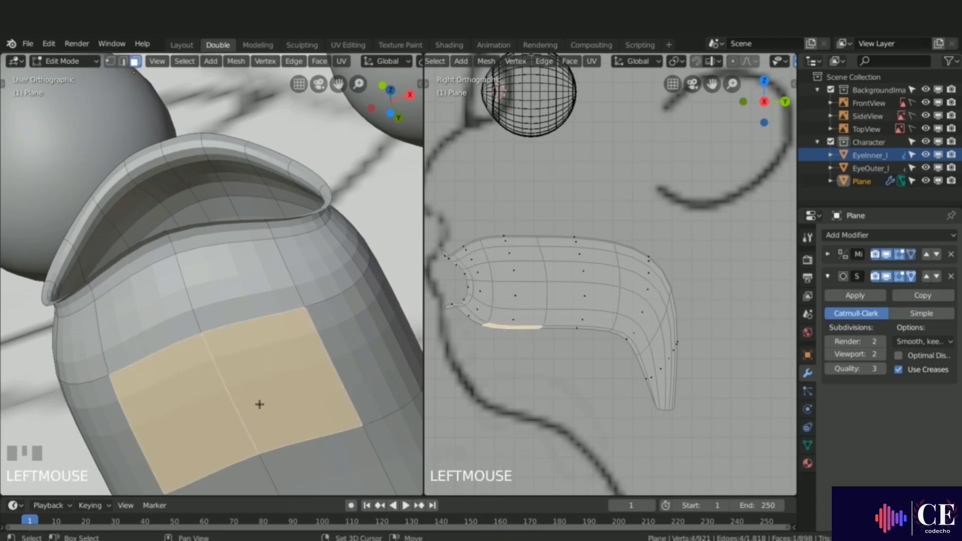
shift+middle_drag(257, 403, 254, 307)
shift+click(303, 365)
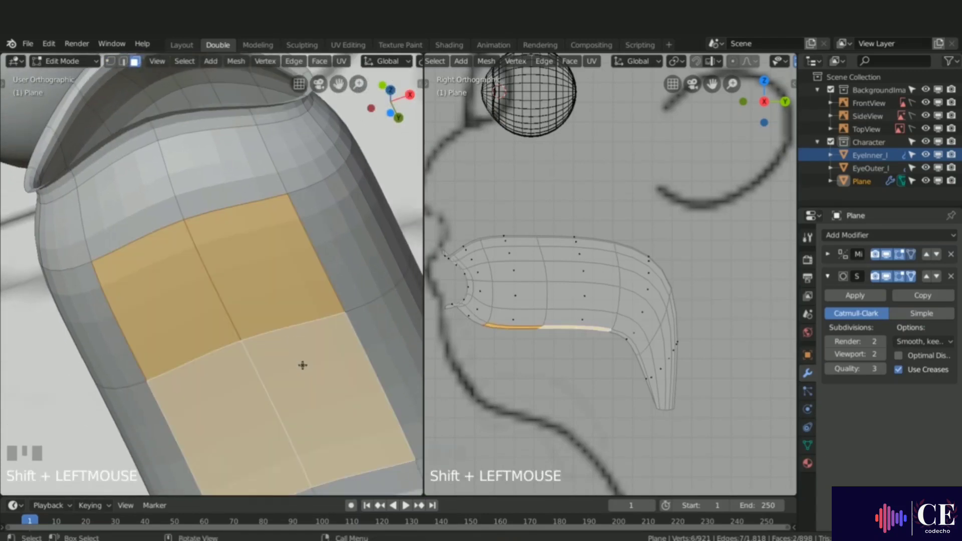
key(shift+d)
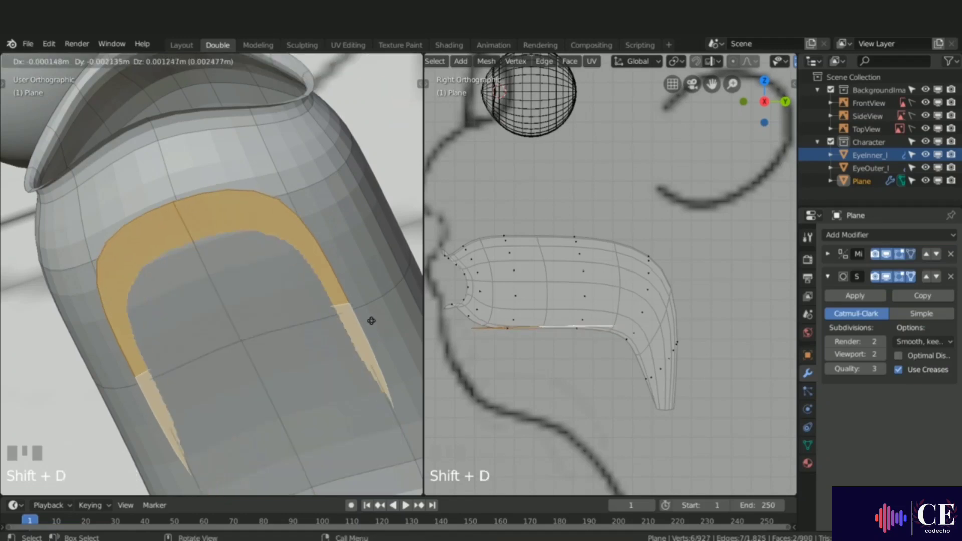
right_click(371, 319)
right_click(372, 319)
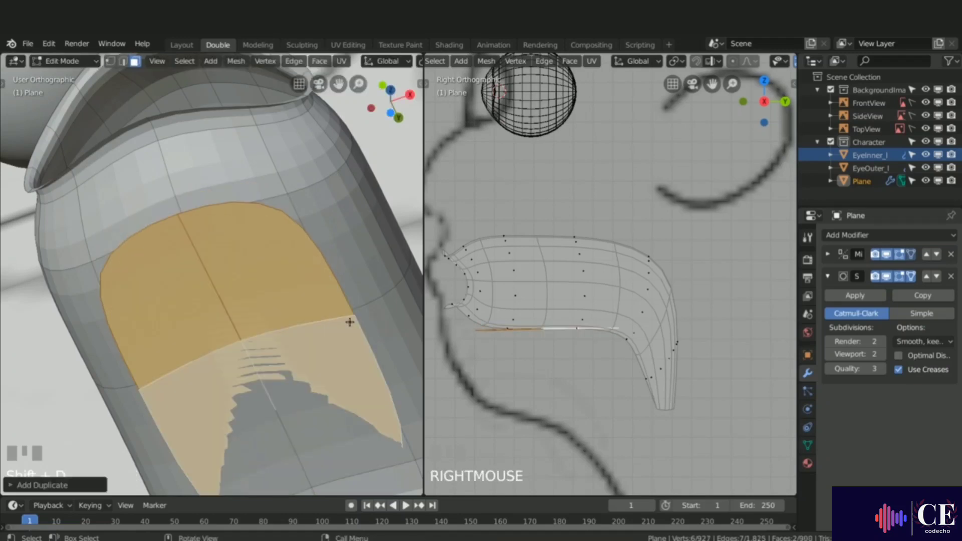
key(p)
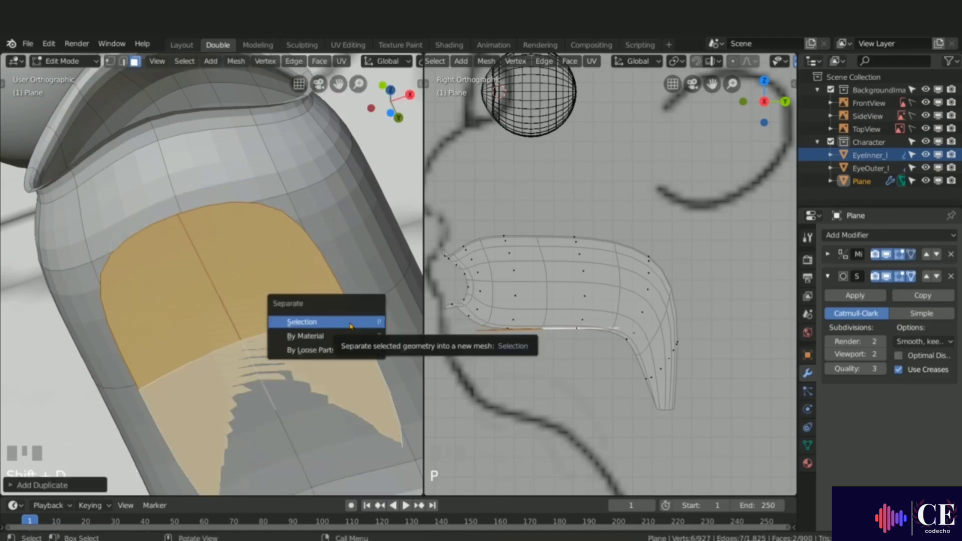
click(323, 322)
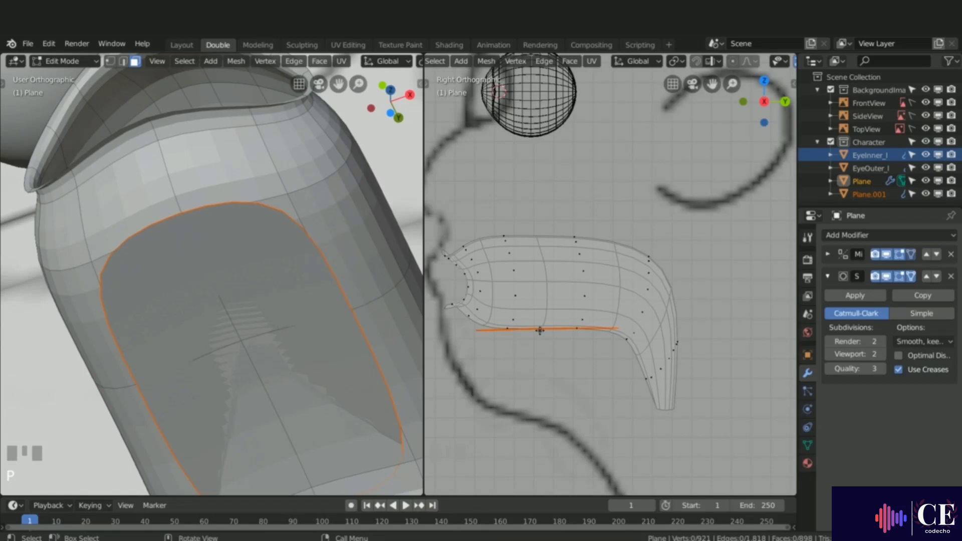
Step: Select the separated object in object mode and rename it Tongue
key(Tab)
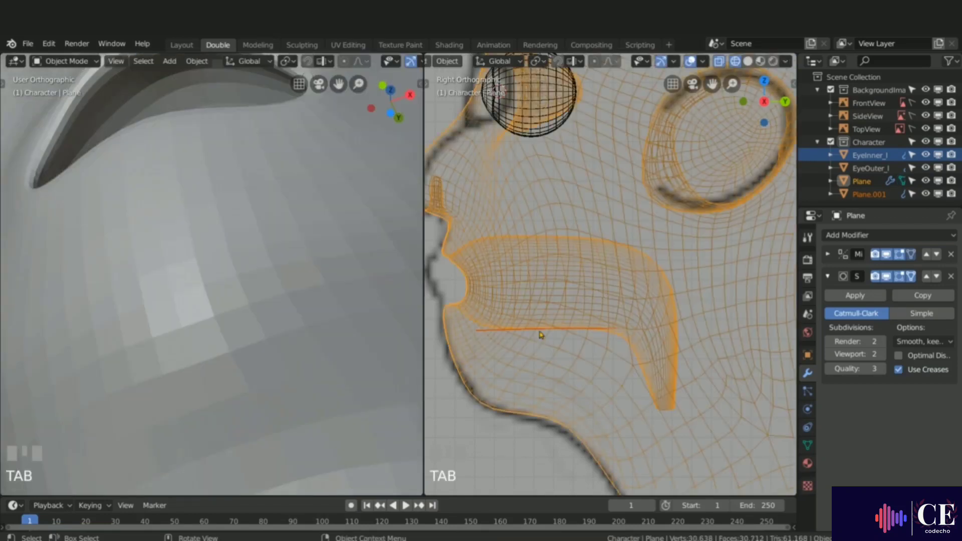
click(488, 334)
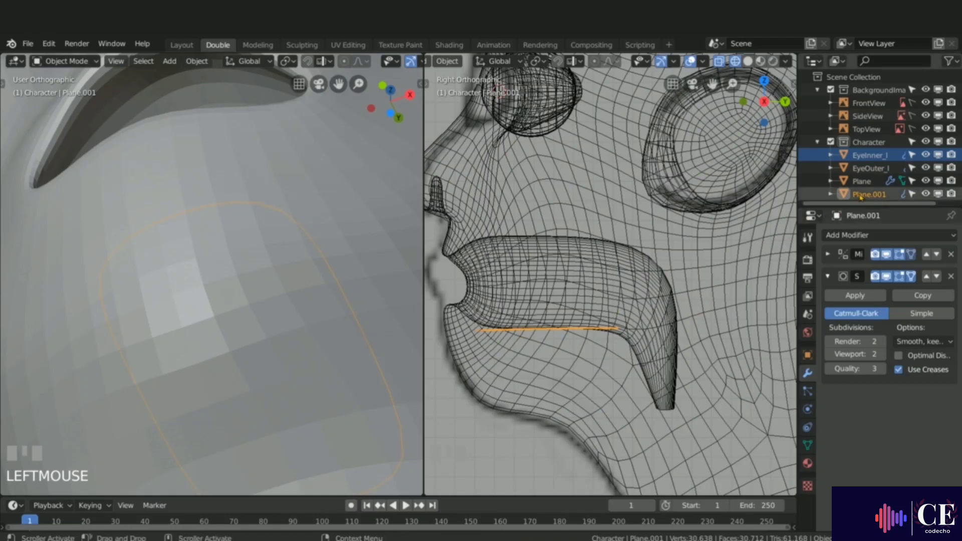
double_click(879, 193)
text(T)
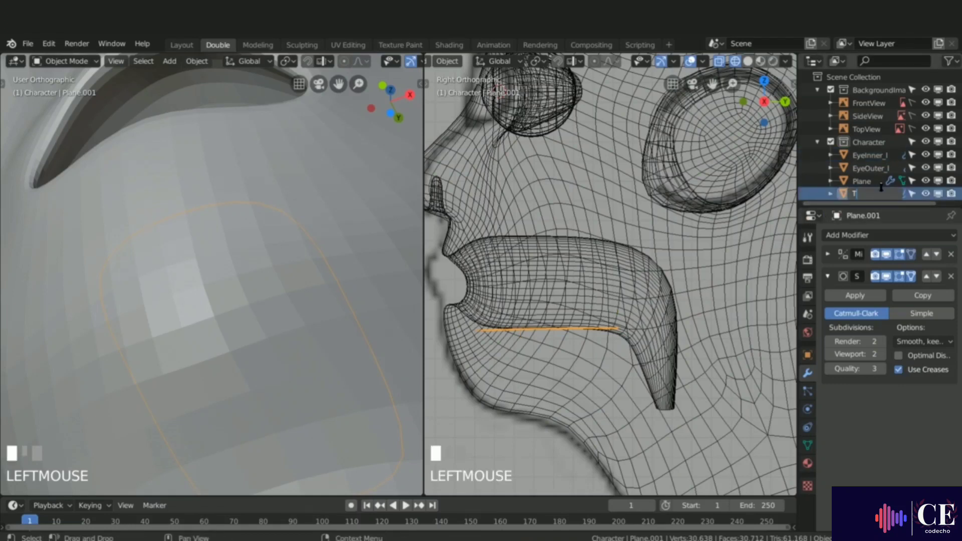
text(ongue)
key(Return)
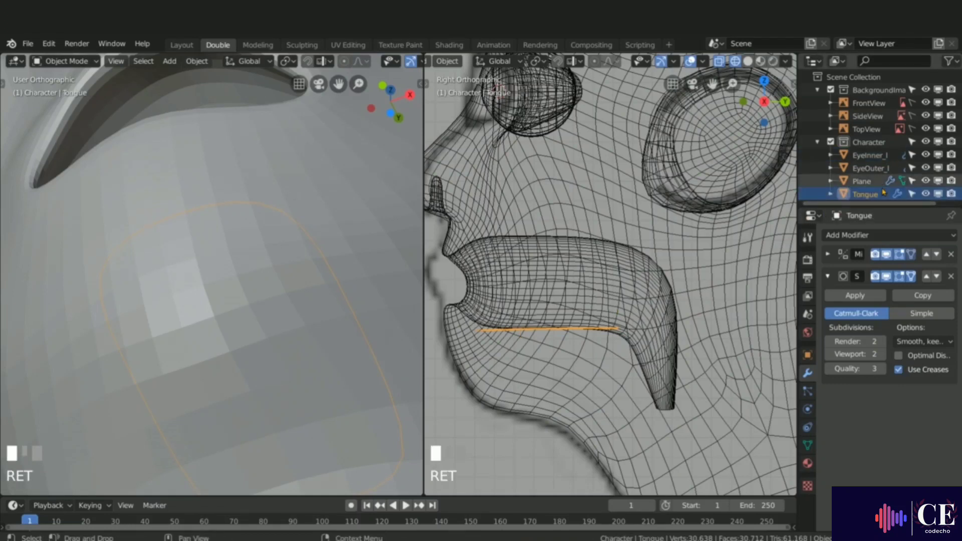
Step: Enter edit mode on the tongue, select all its faces and extrude them along the normal to thicken it
key(Tab)
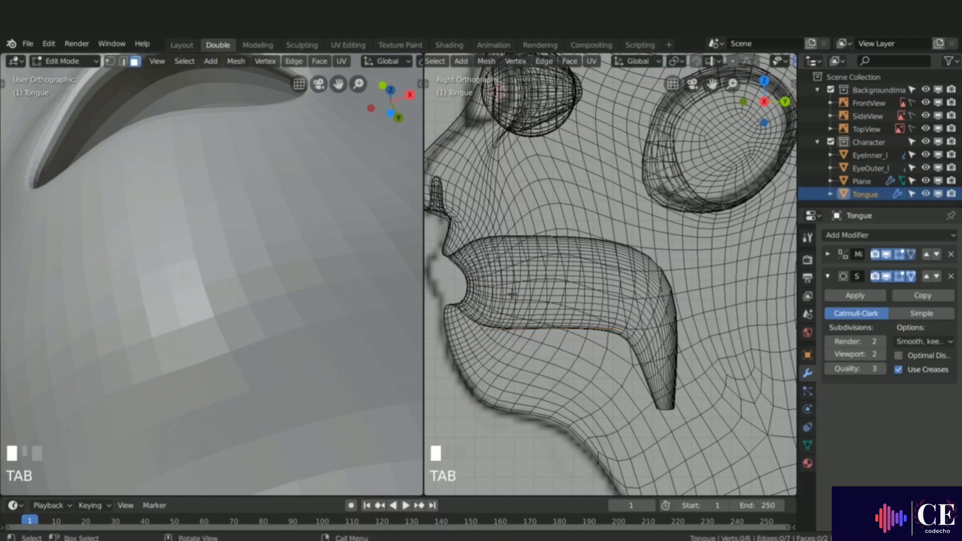
scroll(262, 224, down, 3)
middle_drag(262, 224, 272, 317)
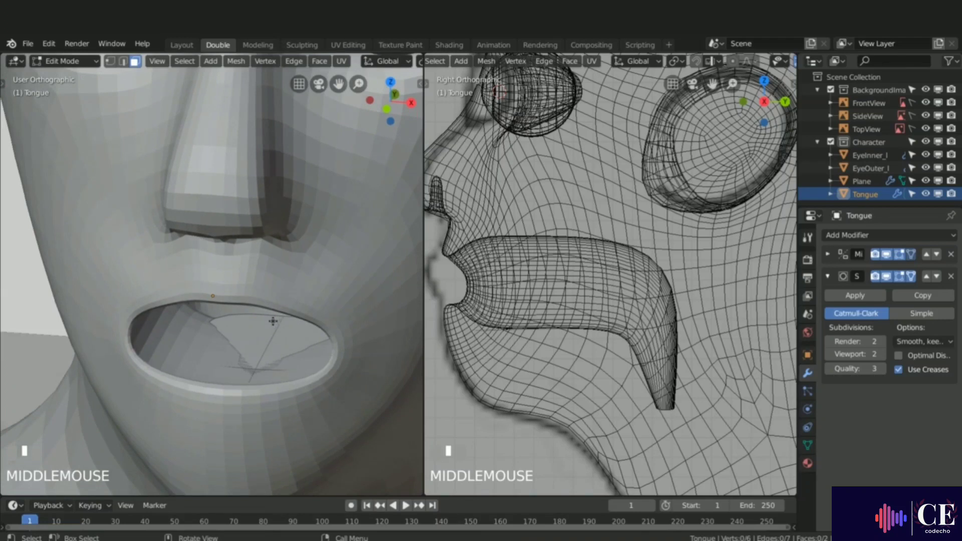
key(a)
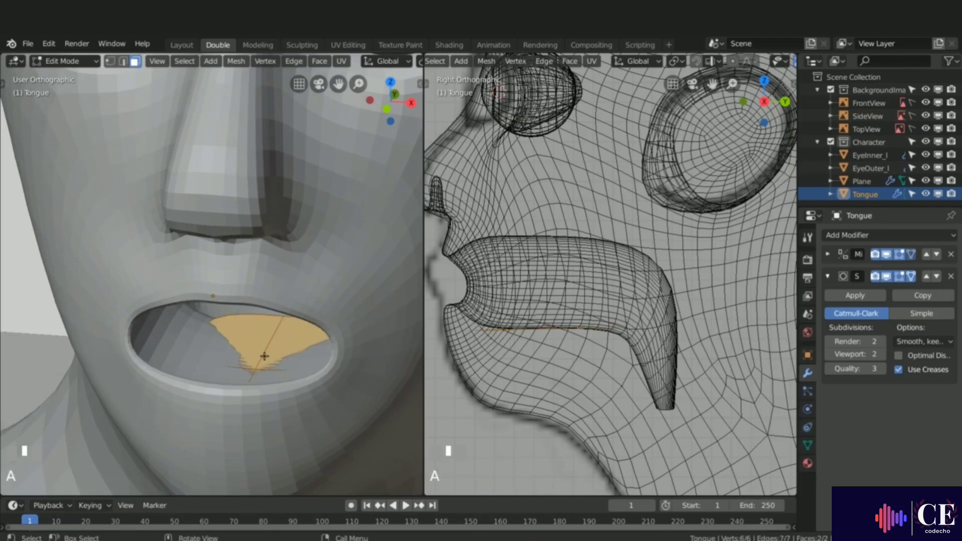
key(e)
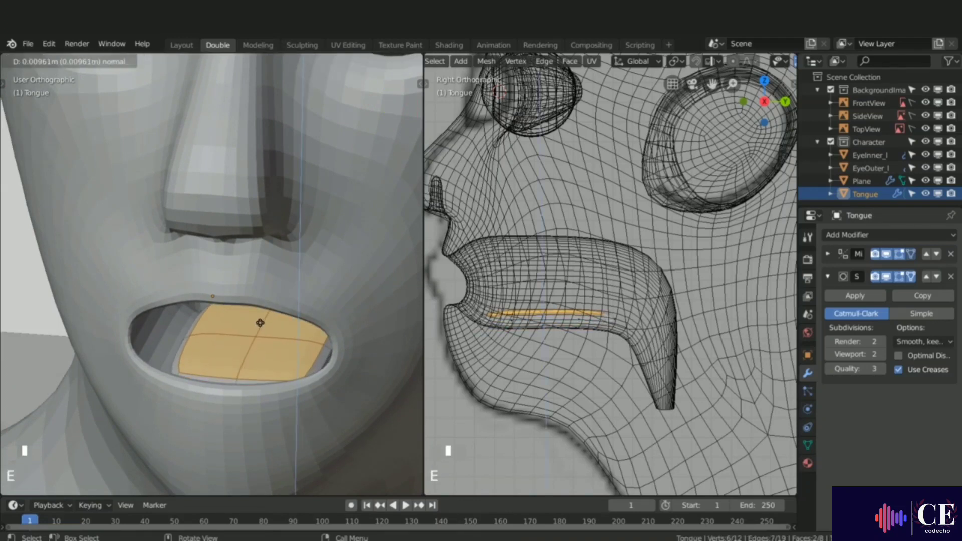
click(260, 325)
Step: Select the tongue's front-edge faces and scale them along X to about 0.25 to narrow the tip
middle_drag(257, 355, 236, 384)
click(240, 396)
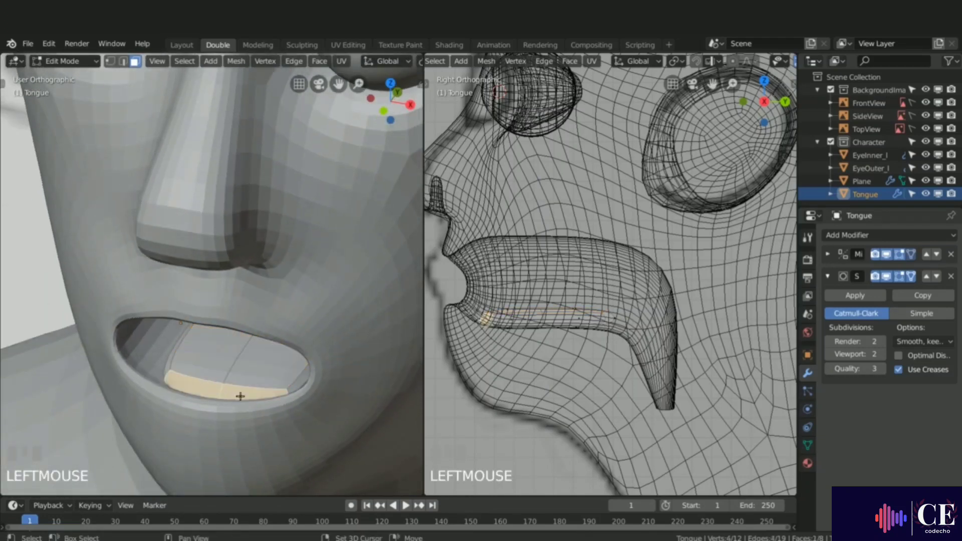
key(s)
key(x)
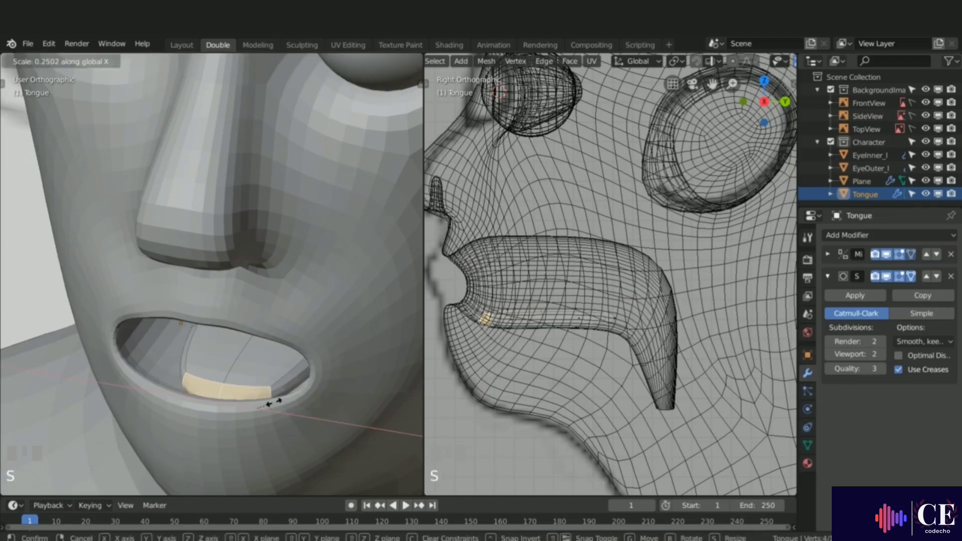
click(244, 387)
Step: Select the faces on top of the tongue and raise them slightly along Z
middle_drag(244, 387, 258, 365)
click(258, 366)
shift+click(262, 354)
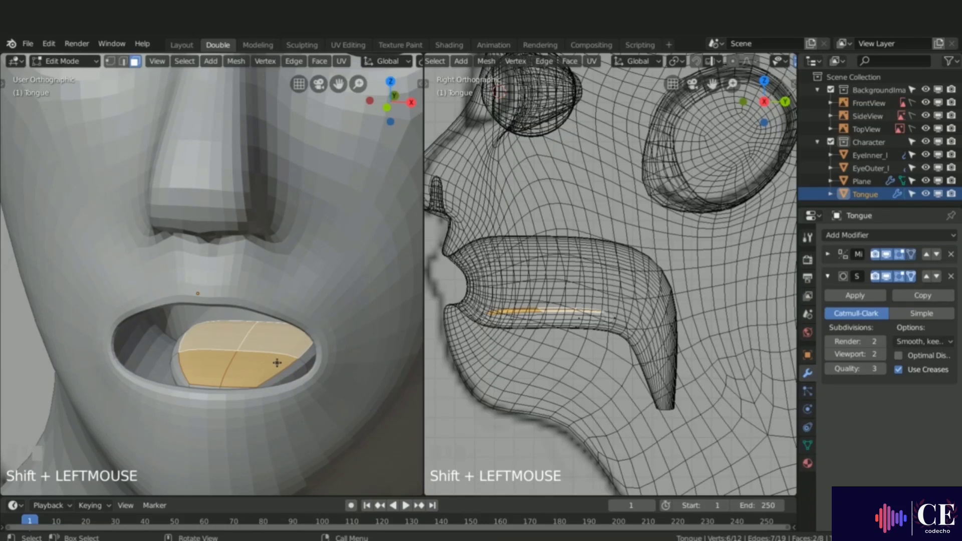
key(g)
key(z)
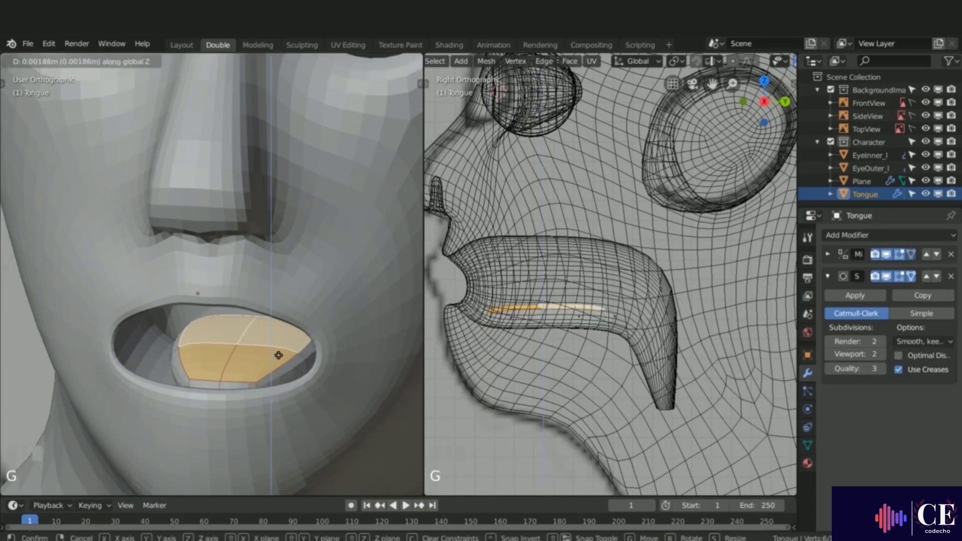
click(278, 356)
Step: Select the tongue's centre-line vertices and lower them slightly along Z to form a groove
key(1)
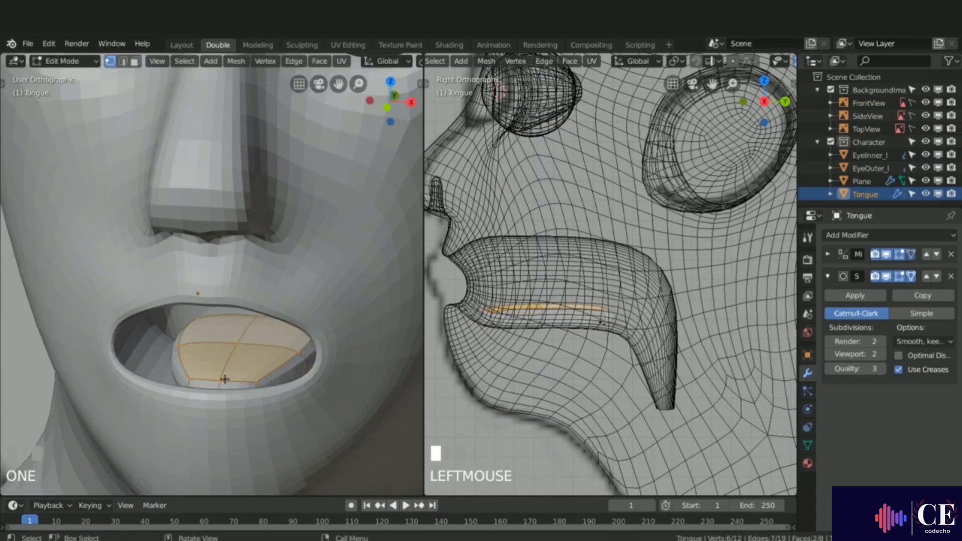
click(222, 380)
shift+click(237, 344)
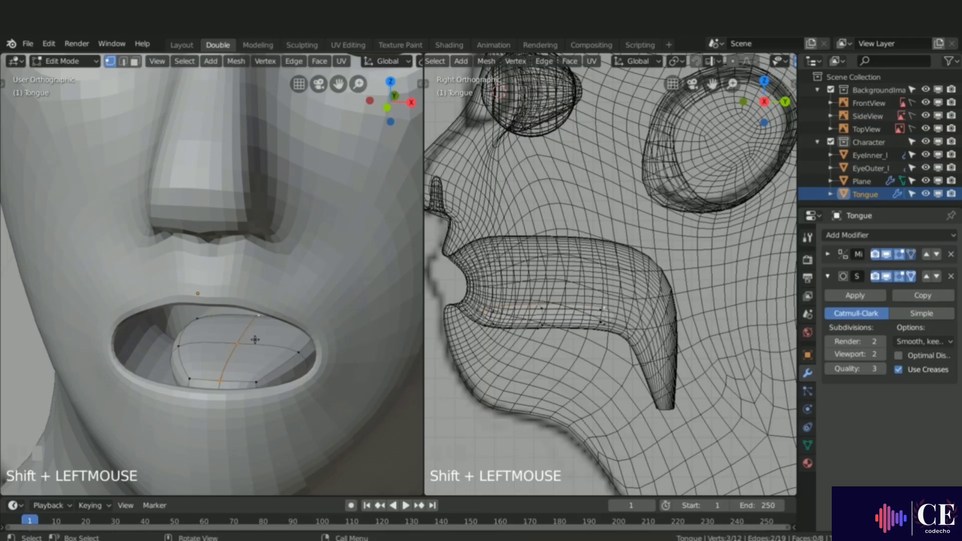
key(g)
key(z)
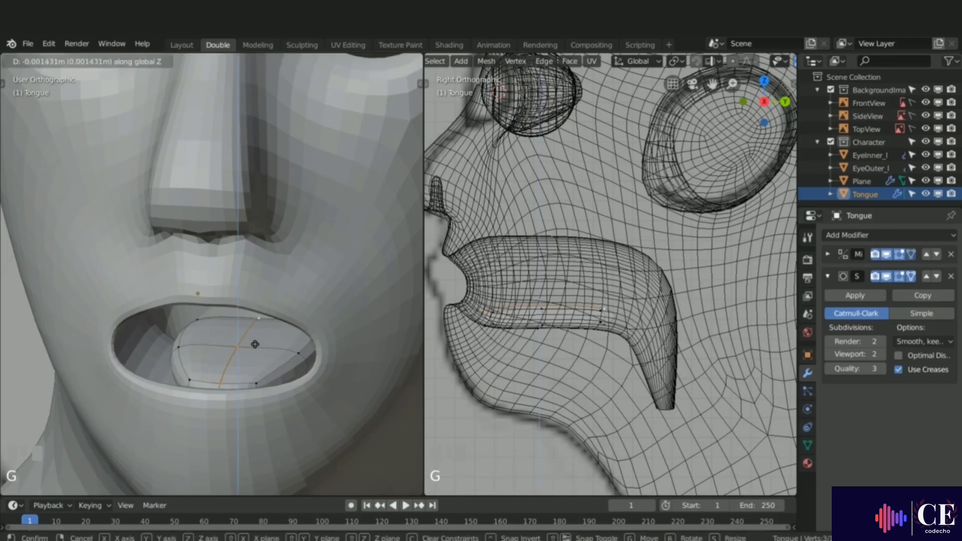
click(255, 347)
Step: Move the Tongue object slightly in object mode to seat it in the mouth
middle_drag(255, 347, 198, 377)
middle_drag(230, 407, 235, 381)
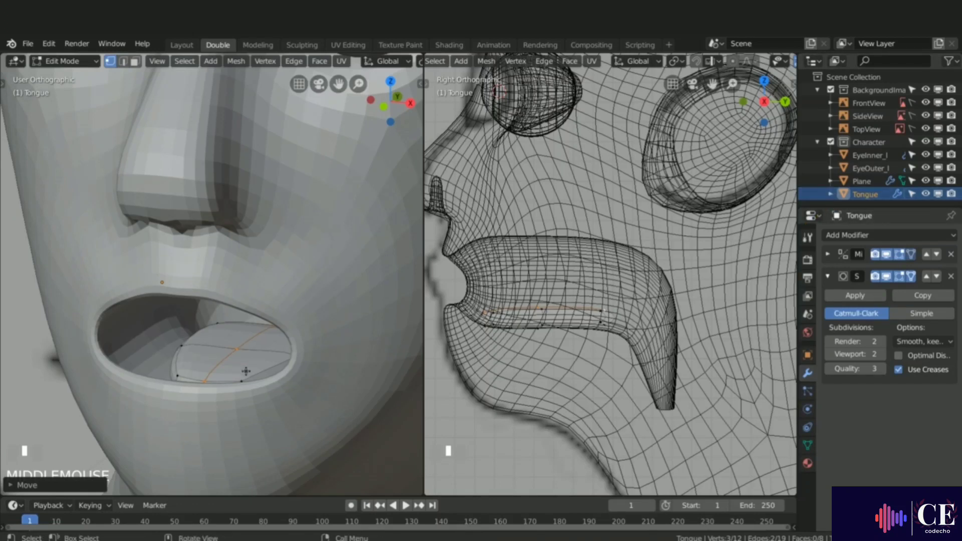
key(Tab)
key(g)
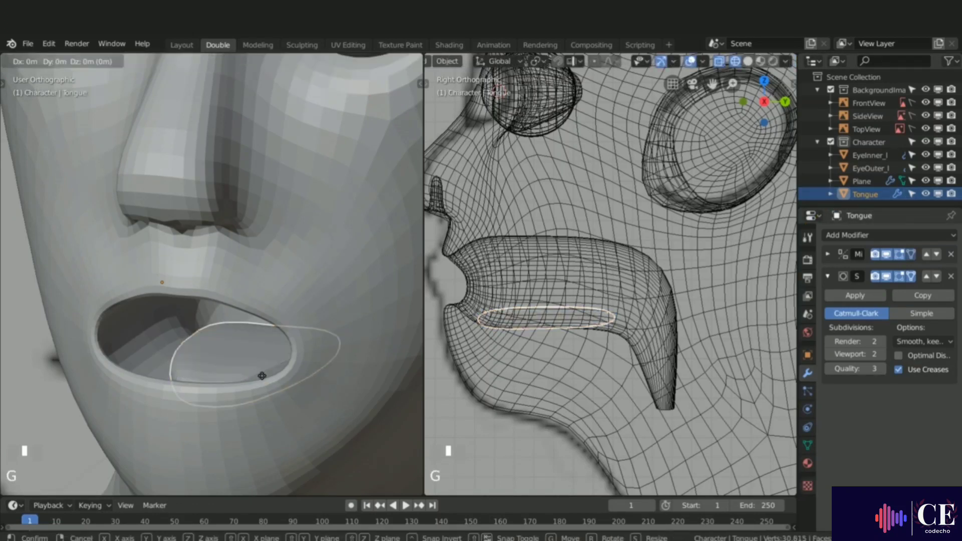
click(262, 365)
Step: Isolate the tongue in local view, select its back-end faces and extrude them about 0.014 m
mouse_move(262, 365)
middle_down()
mouse_move(285, 355)
mouse_move(271, 361)
middle_up()
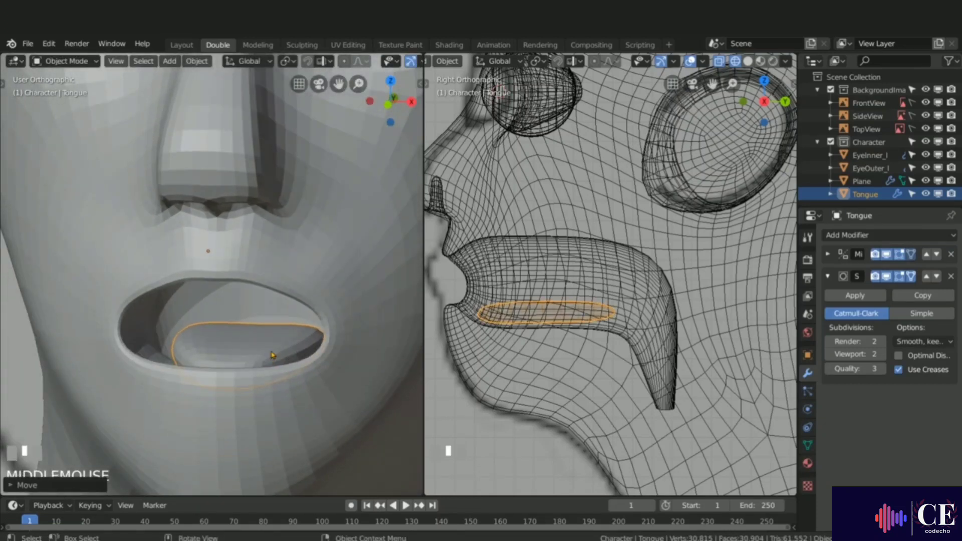
middle_drag(261, 345, 403, 349)
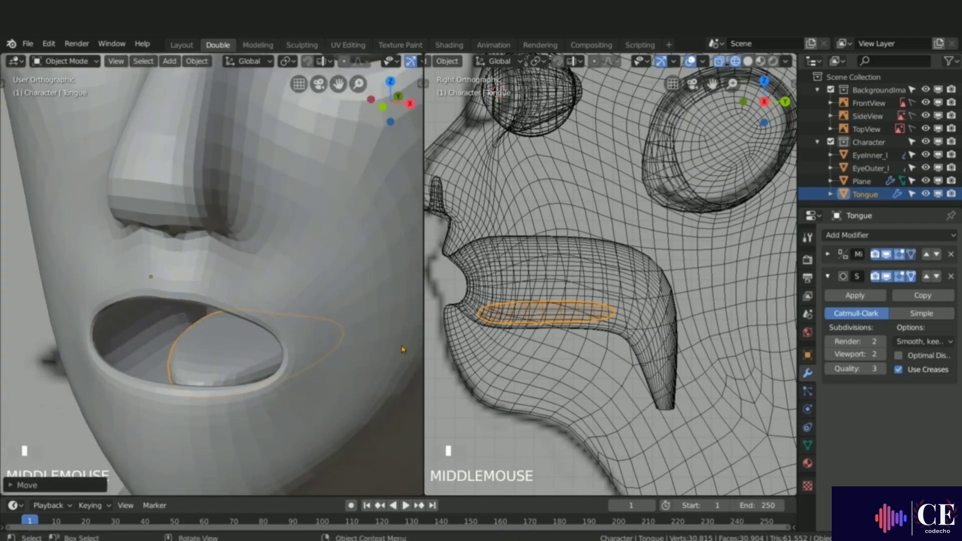
key(Tab)
key(KP_Divide)
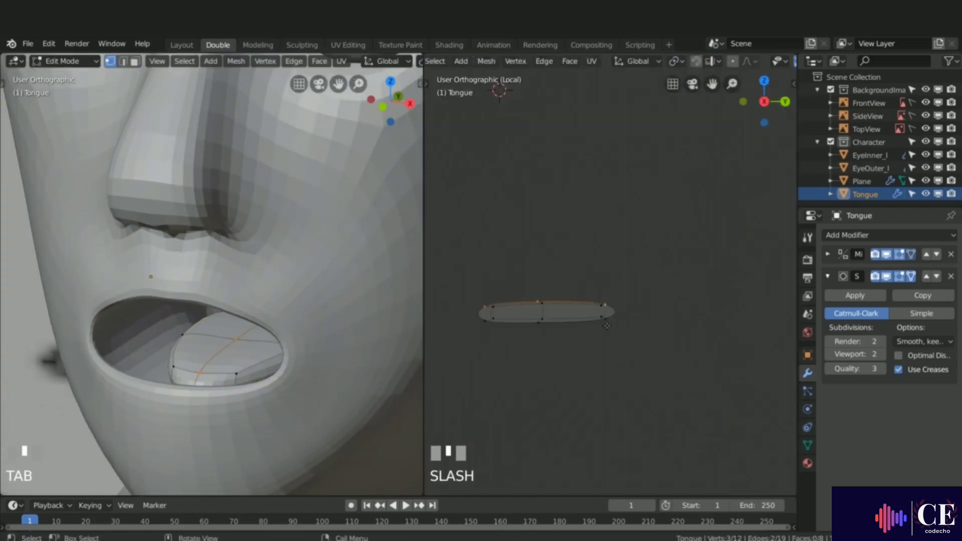
middle_drag(663, 309, 712, 289)
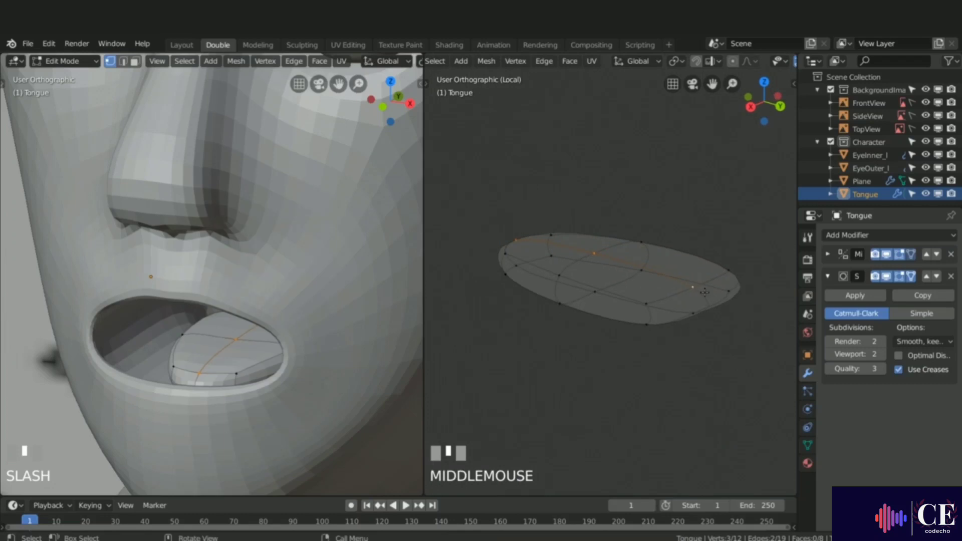
click(713, 289)
key(3)
click(724, 291)
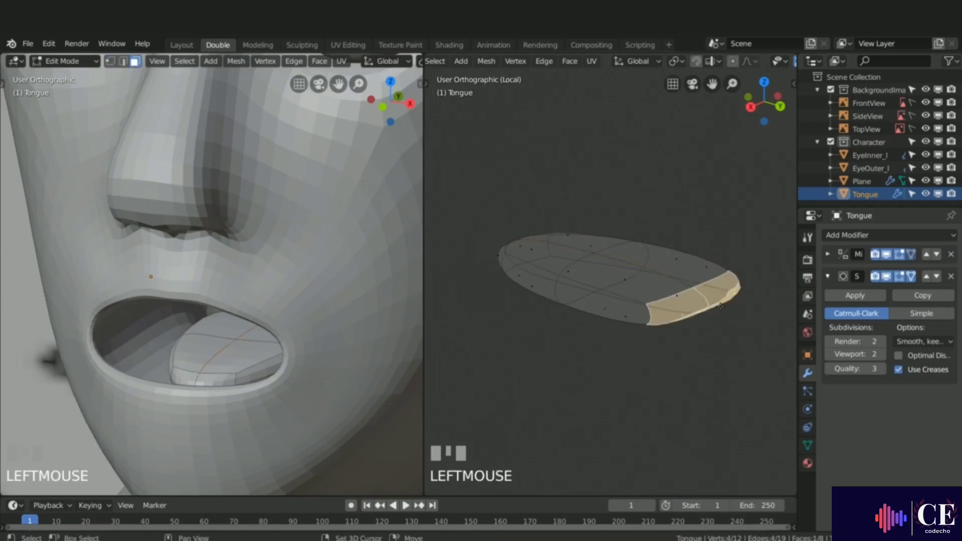
key(KP_3)
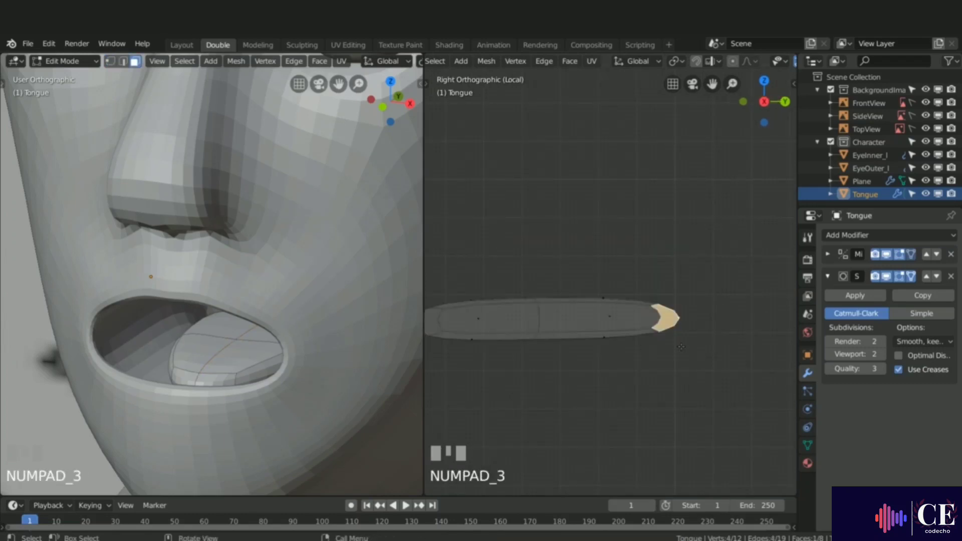
key(e)
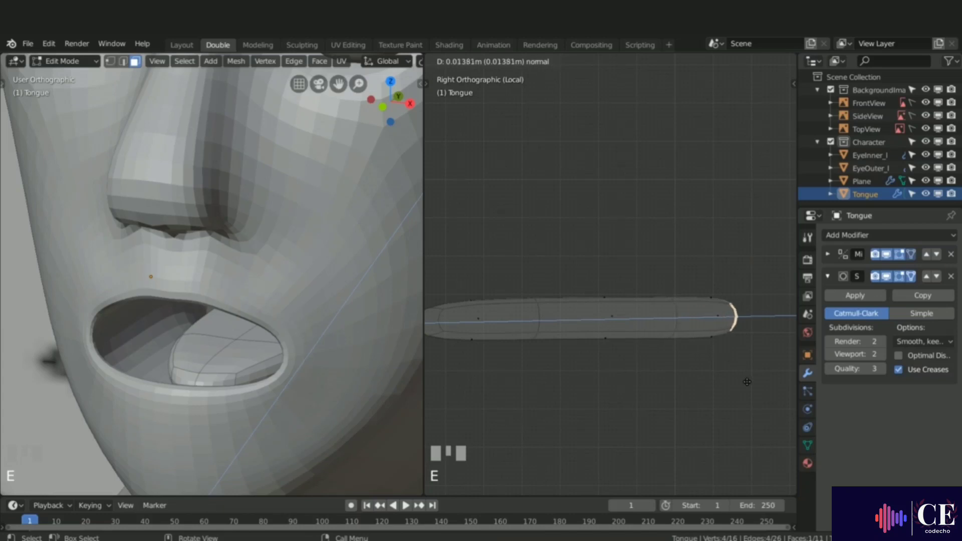
click(750, 383)
Step: Move the extruded back faces down and back toward the throat, then leave local view and edit mode
scroll(528, 356, down, 3)
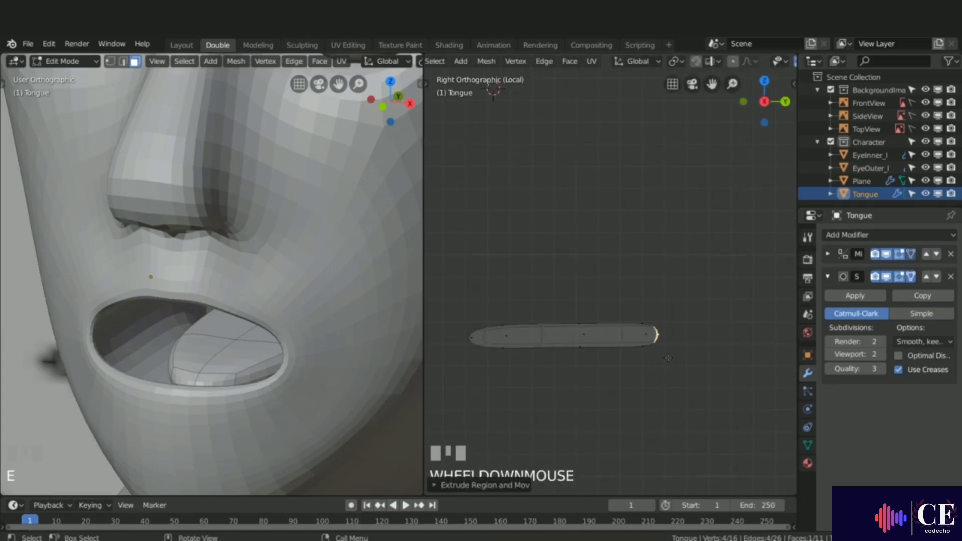
key(g)
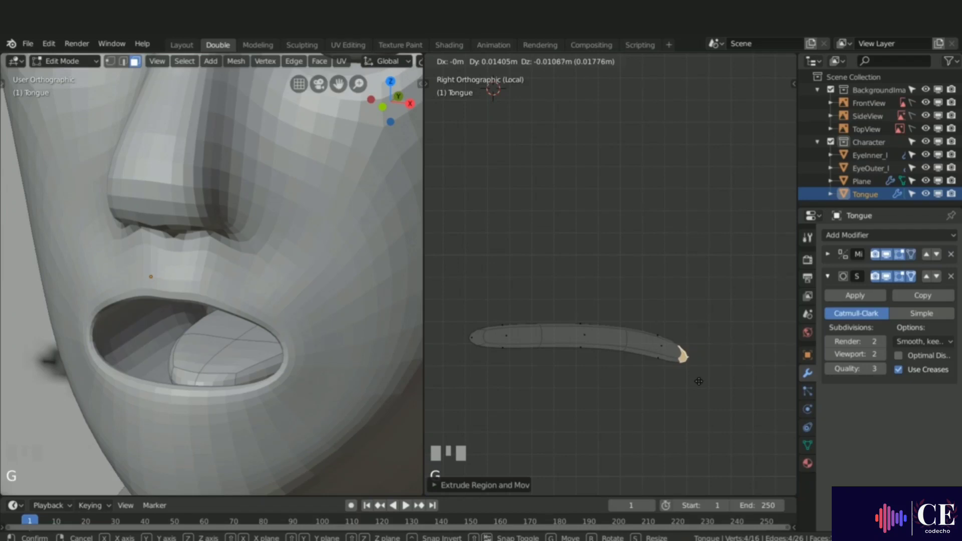
click(720, 394)
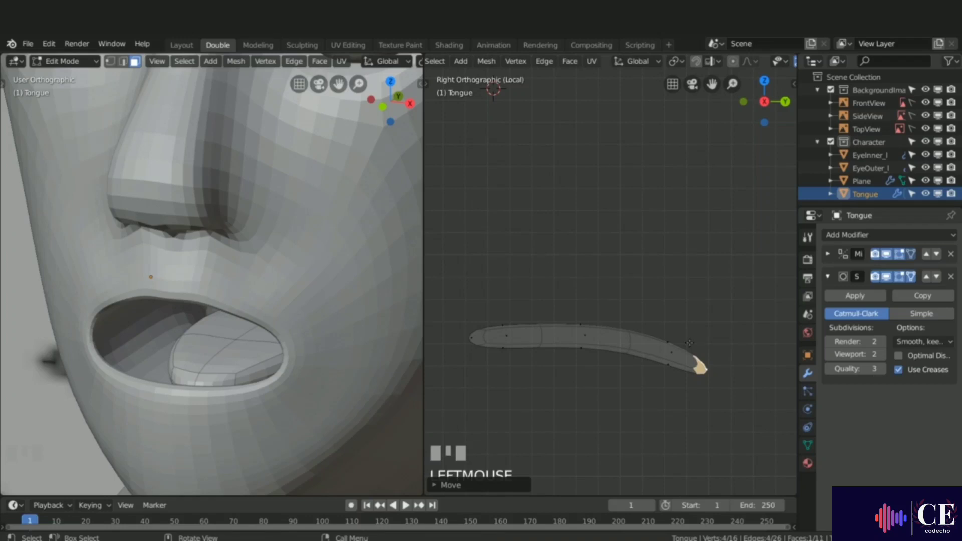
key(slash)
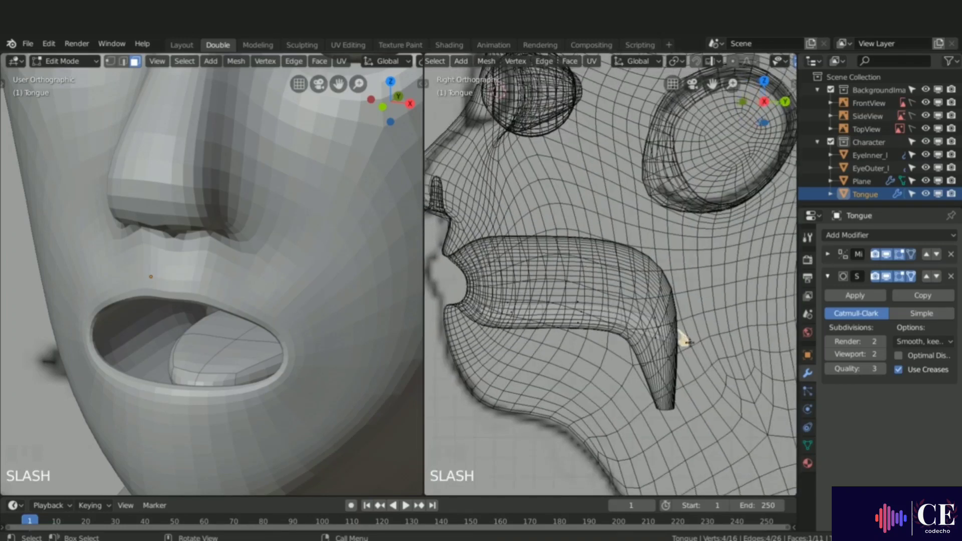
key(Tab)
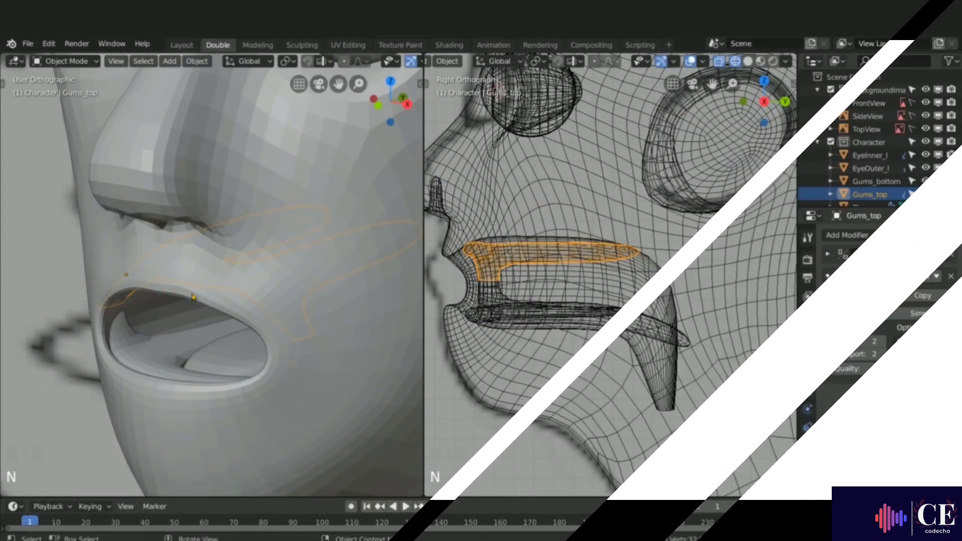
Step: Snap the 3D cursor to two selected vertices at the centre of the head mesh's upper lip
key(Tab)
middle_drag(192, 294, 223, 251)
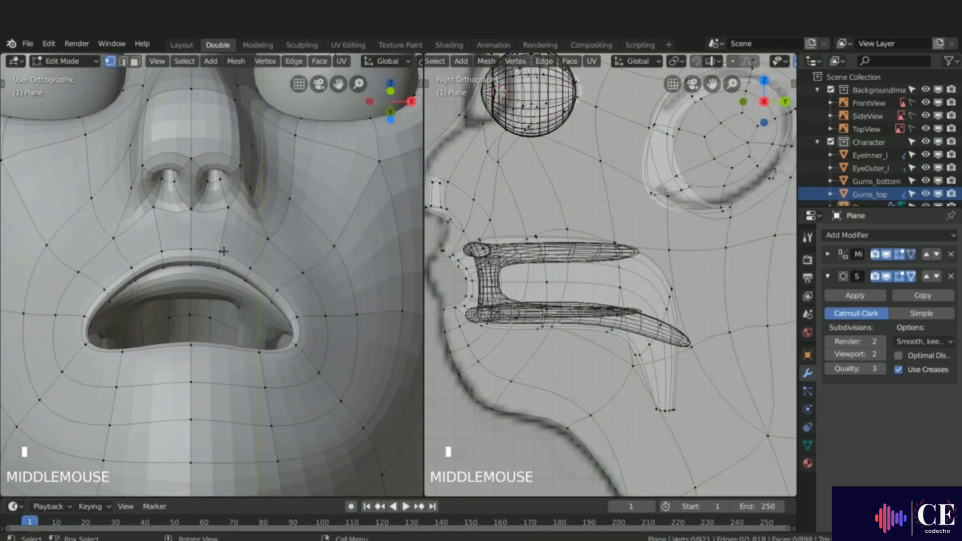
click(221, 255)
shift+click(192, 249)
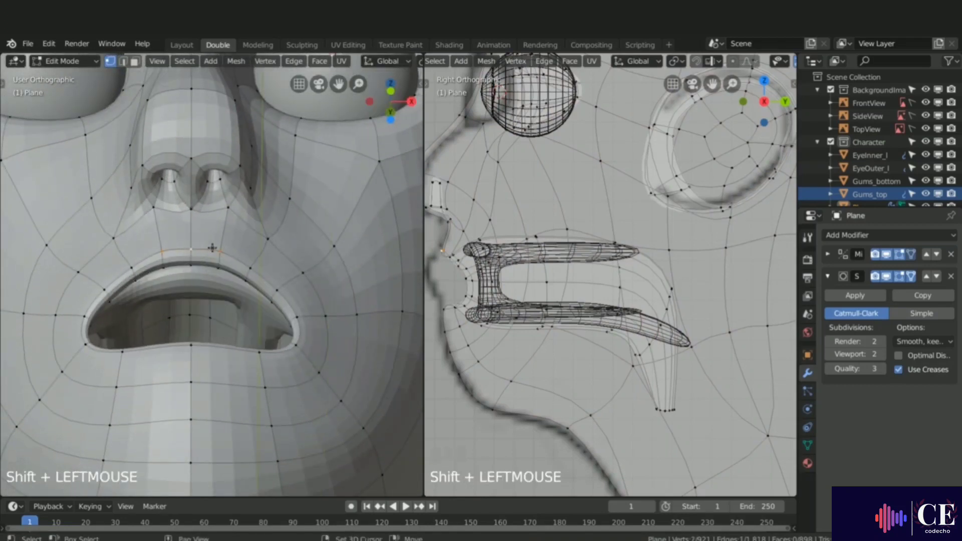
key(shift+s)
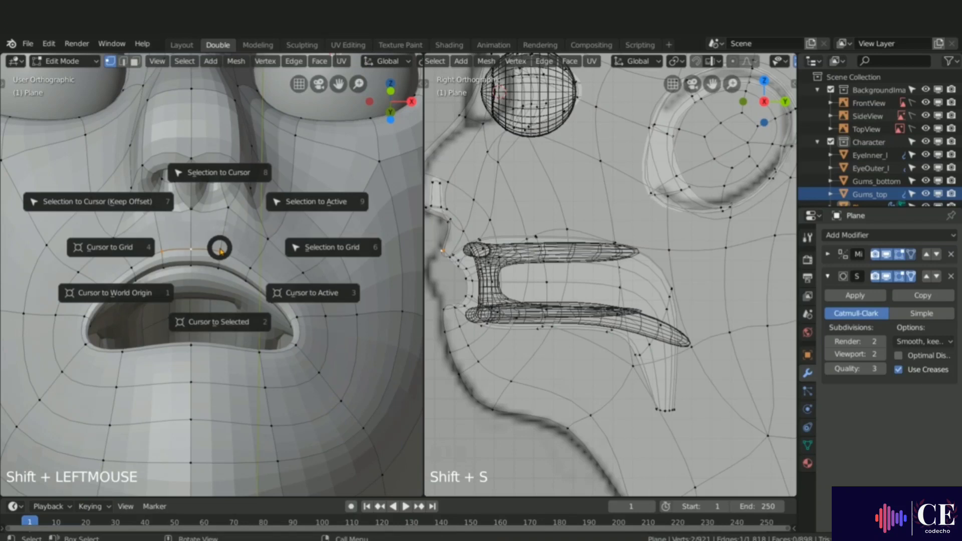
click(221, 316)
key(Tab)
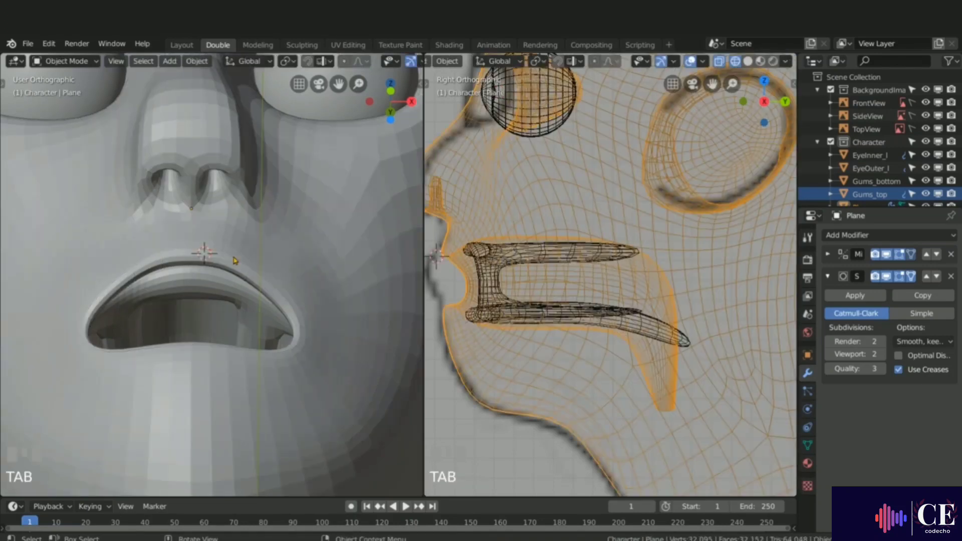
Step: Add a cube at the cursor and set its size to 0.01 m
key(shift+a)
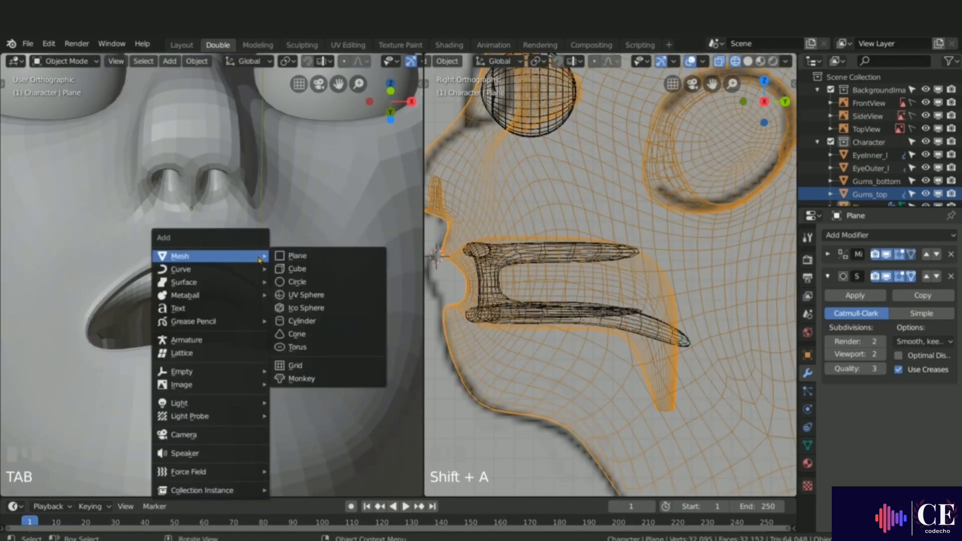
click(298, 269)
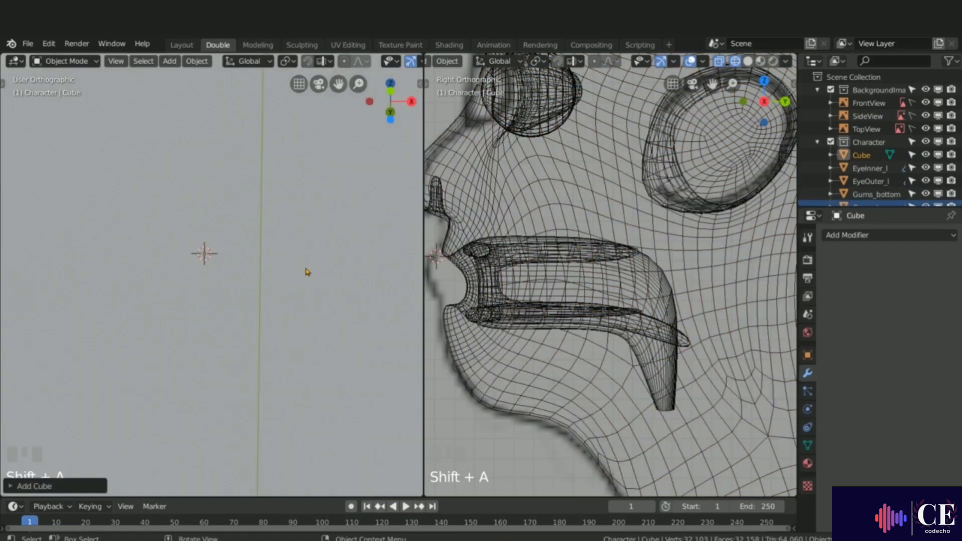
click(17, 486)
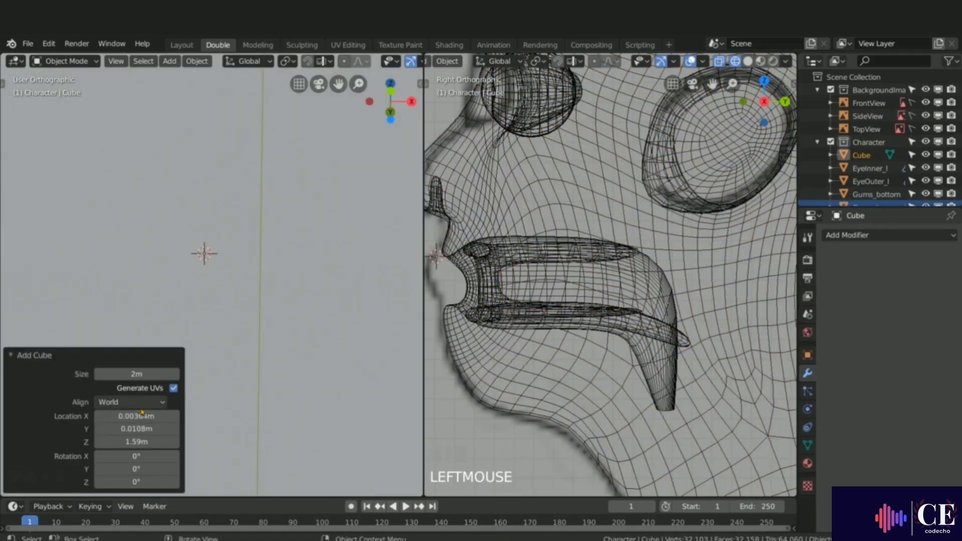
drag(152, 374, 131, 376)
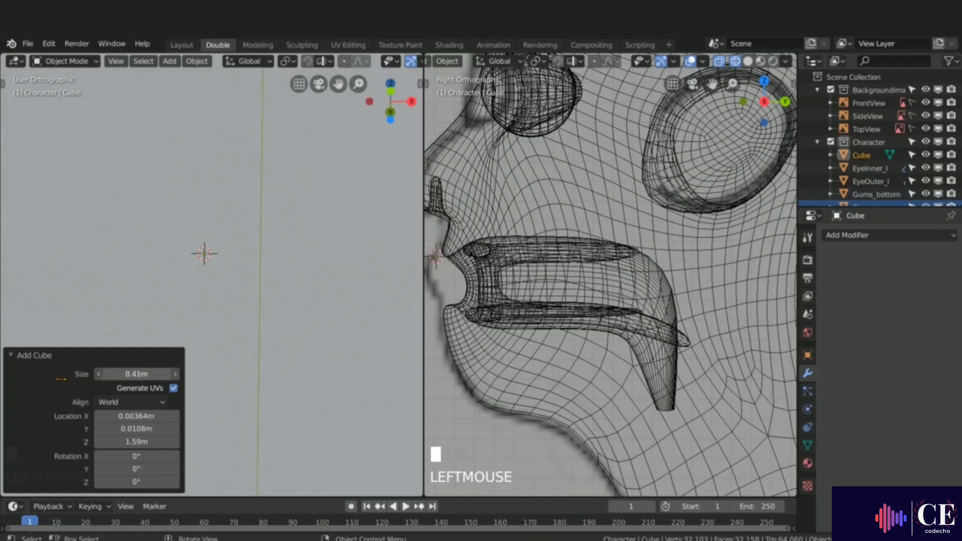
drag(62, 379, 48, 382)
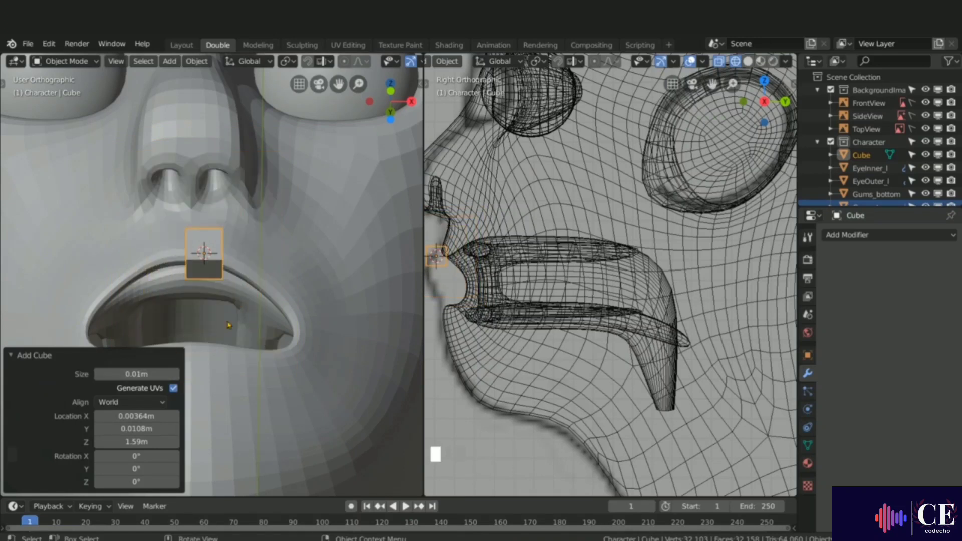
click(47, 379)
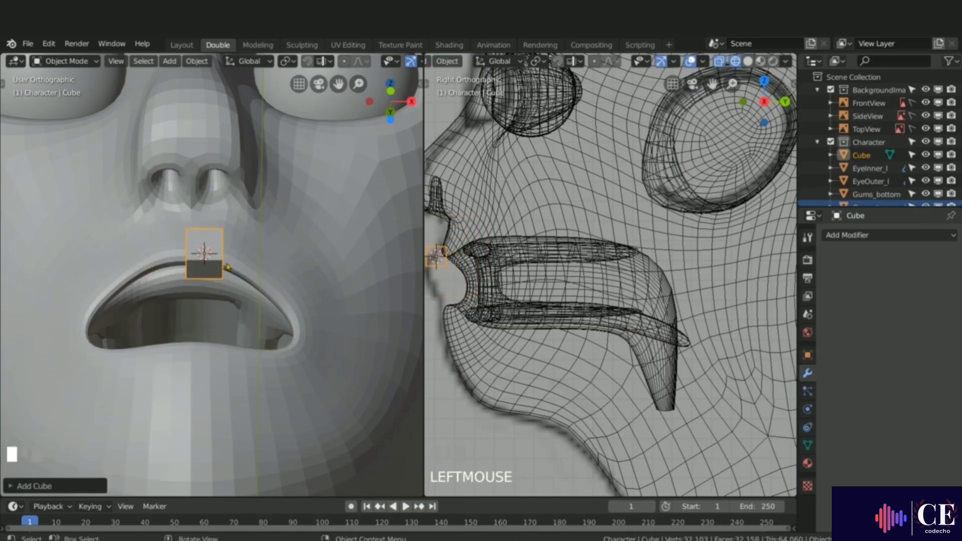
Step: Switch to the front view and move the cube down along Z onto the upper lip
key(KP_1)
key(g)
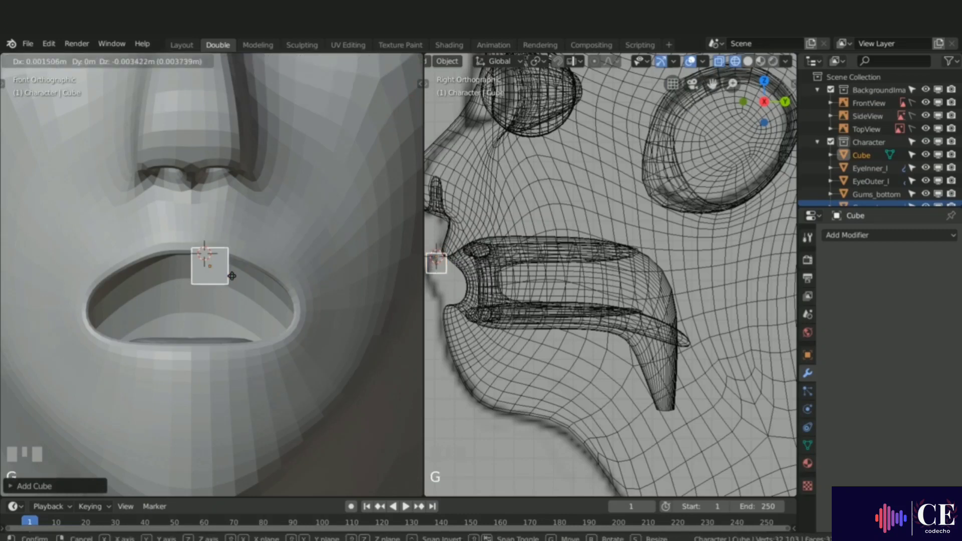
key(z)
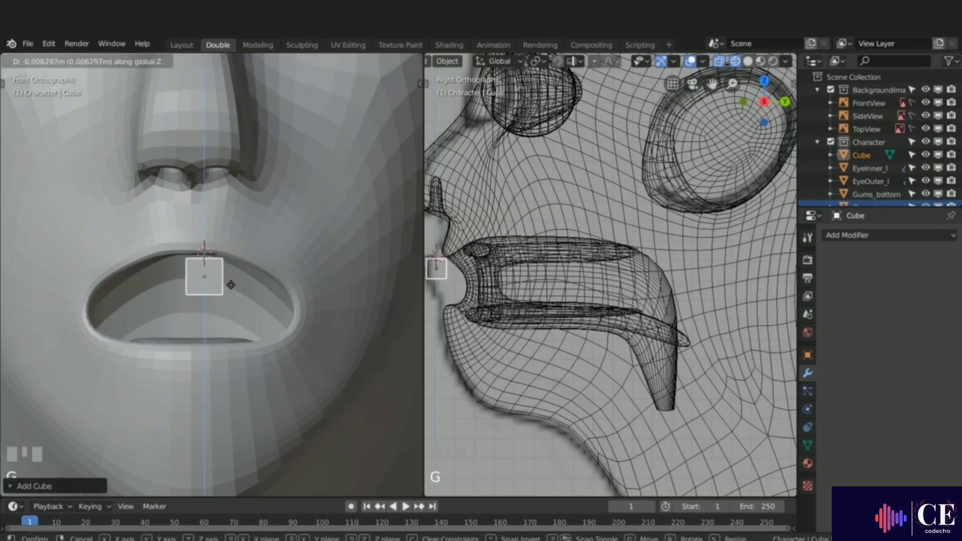
click(233, 288)
Step: Scale the cube along Y to about 0.47 to make it thin from the side
scroll(692, 345, down, 3)
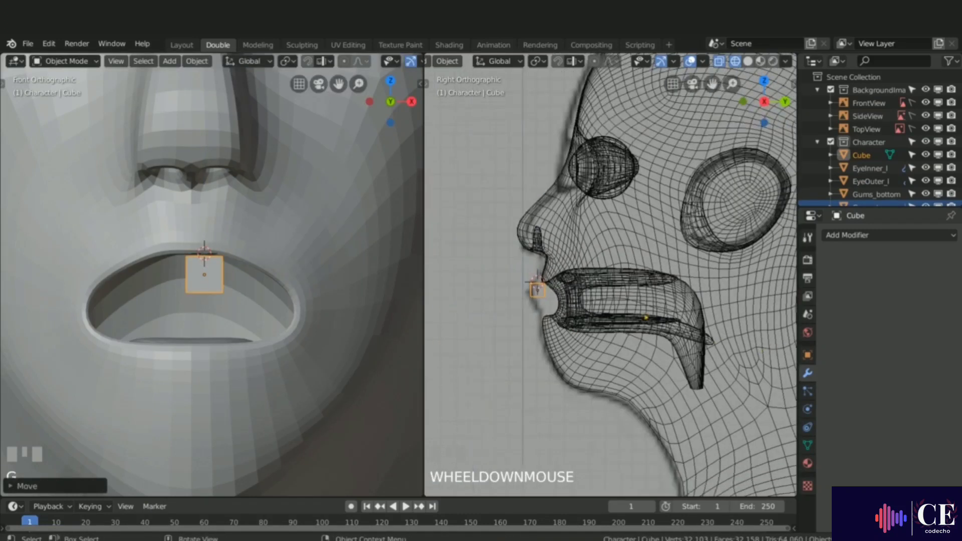
scroll(685, 391, up, 8)
key(s)
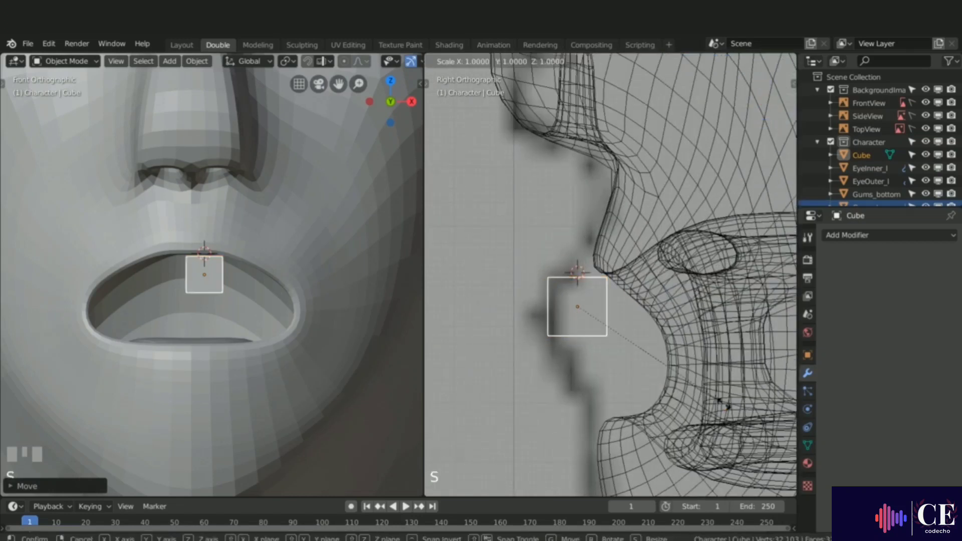
key(y)
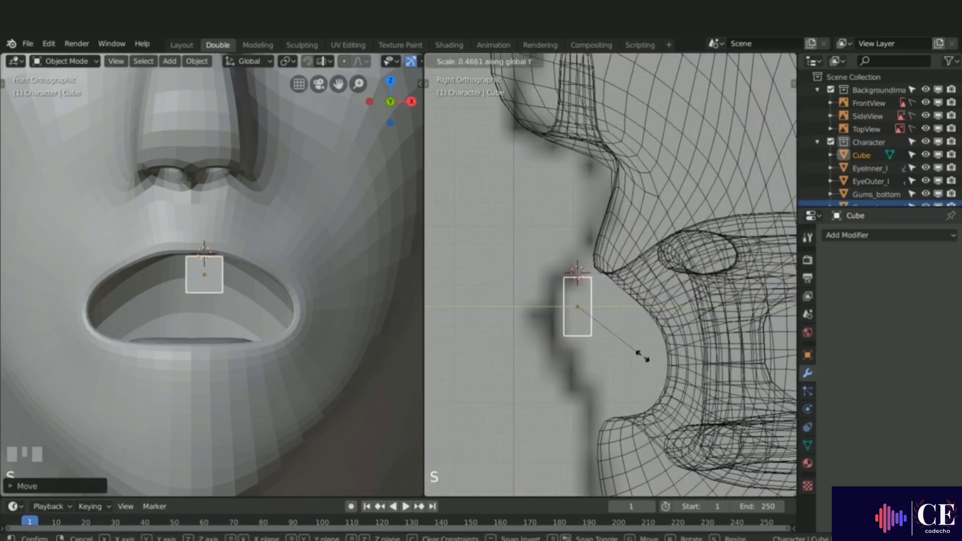
click(631, 345)
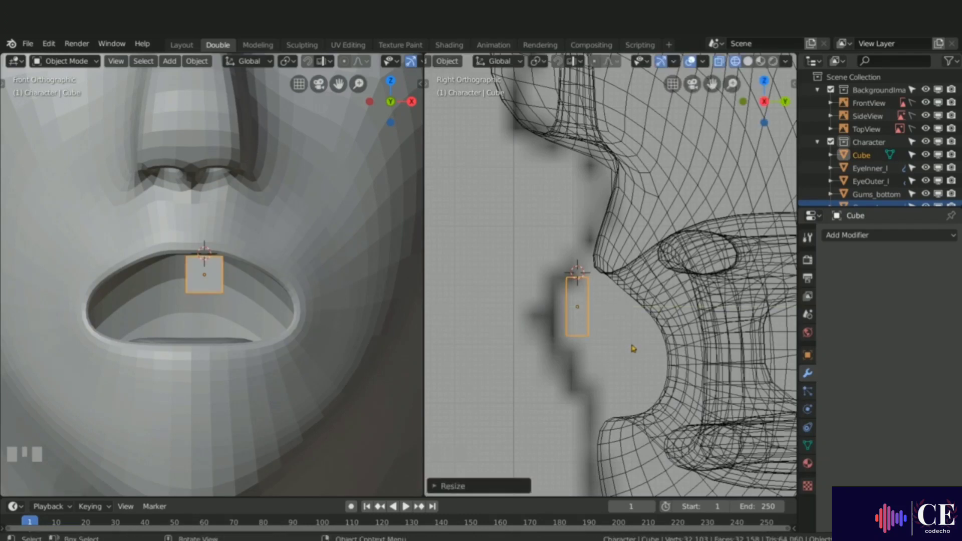
Step: Snap the 3D cursor to the head mesh, then reselect the cube and centre it on the upper lip
key(g)
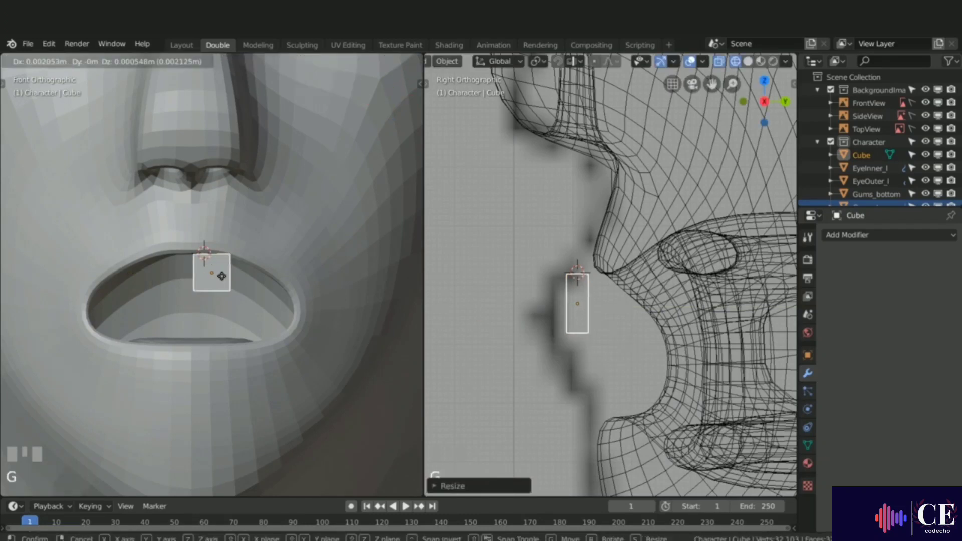
click(231, 274)
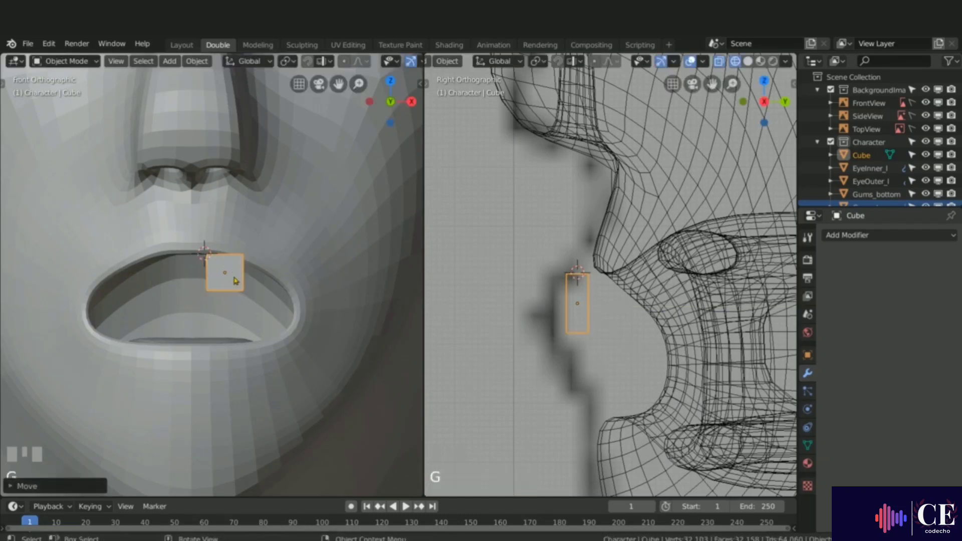
click(200, 241)
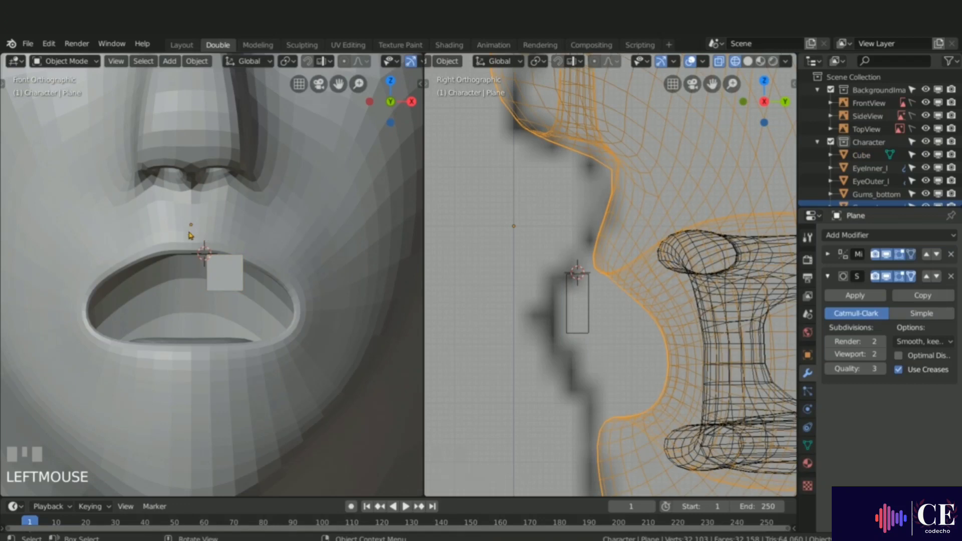
key(shift+s)
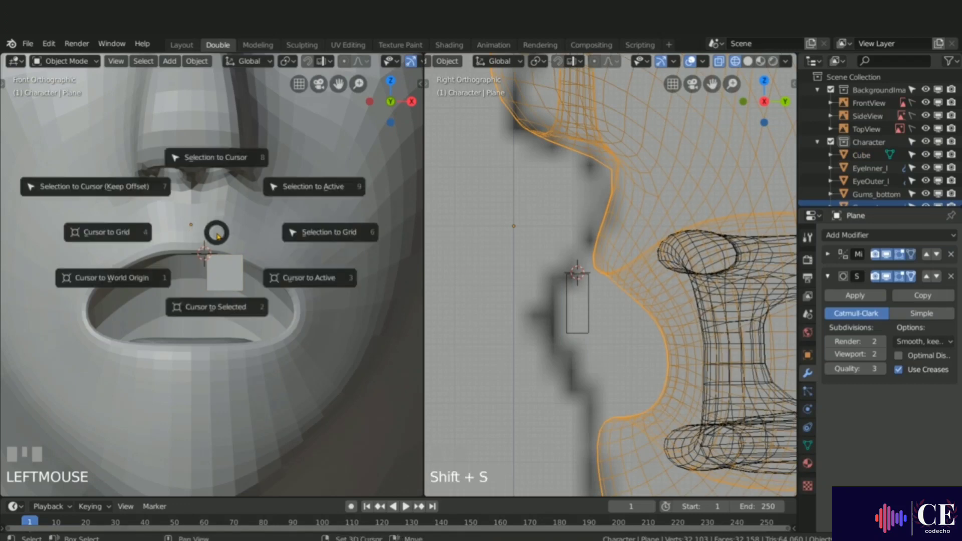
click(221, 307)
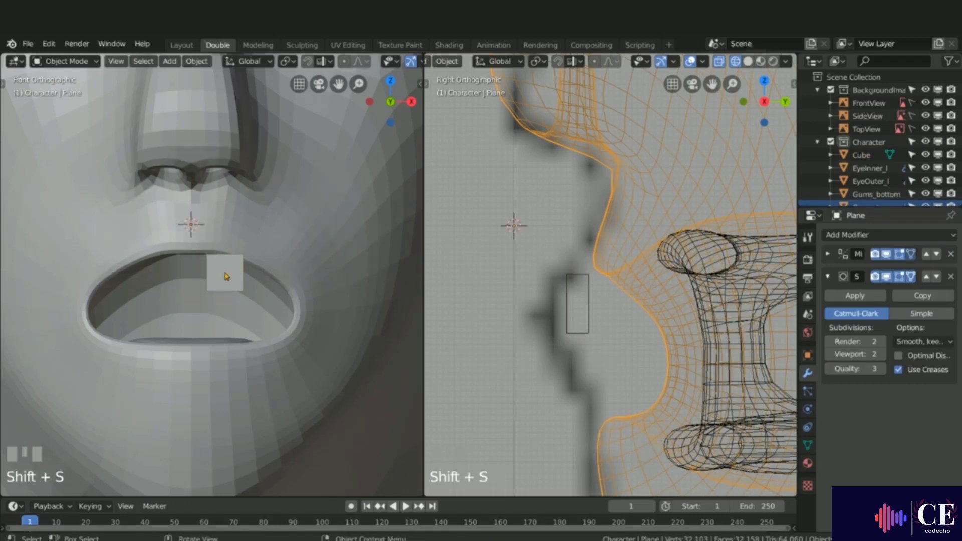
click(226, 275)
key(g)
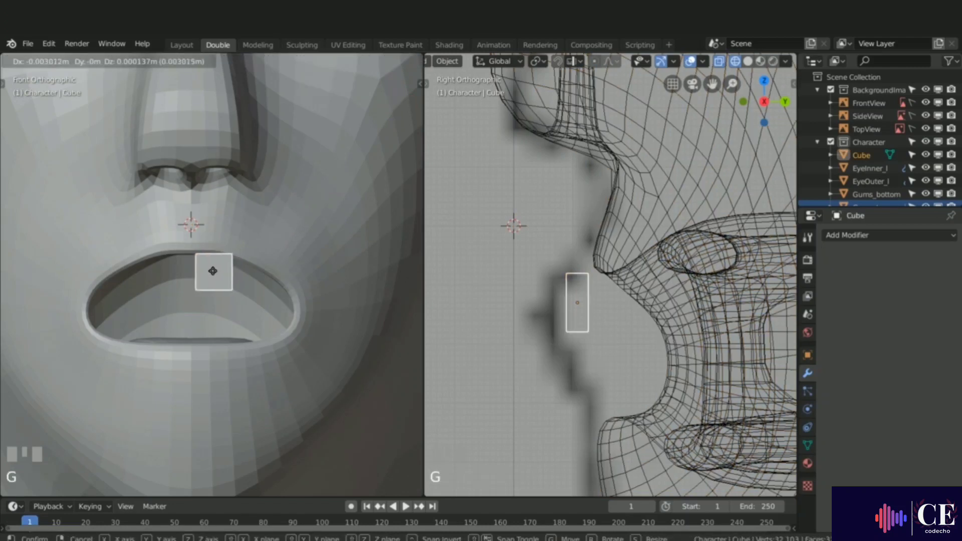
click(210, 269)
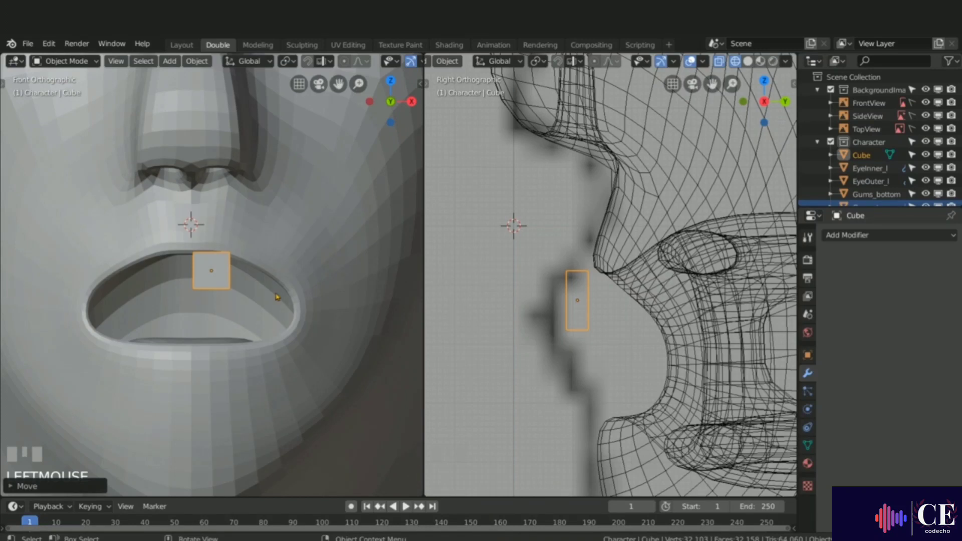
Step: Scale the cube along Z by about 1.22 to make it taller
key(s)
key(z)
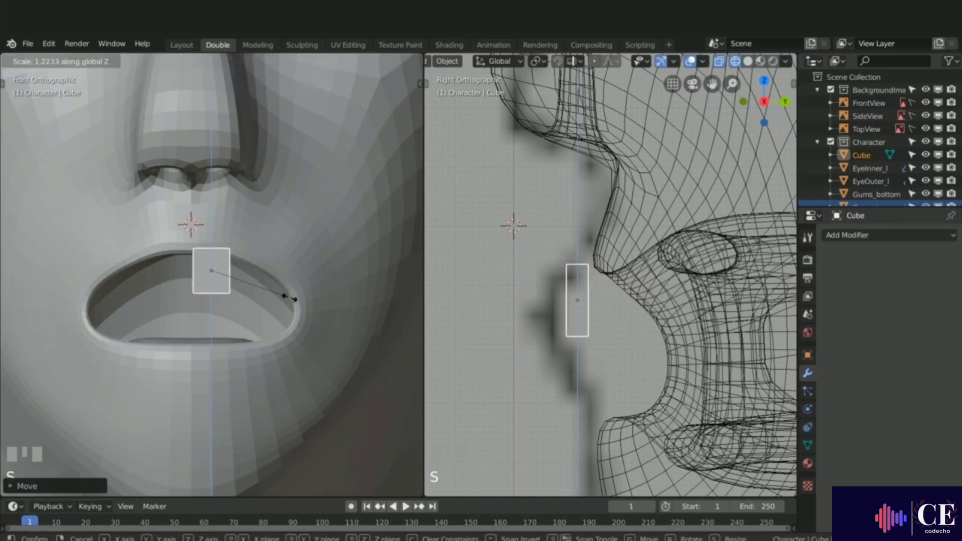
click(289, 298)
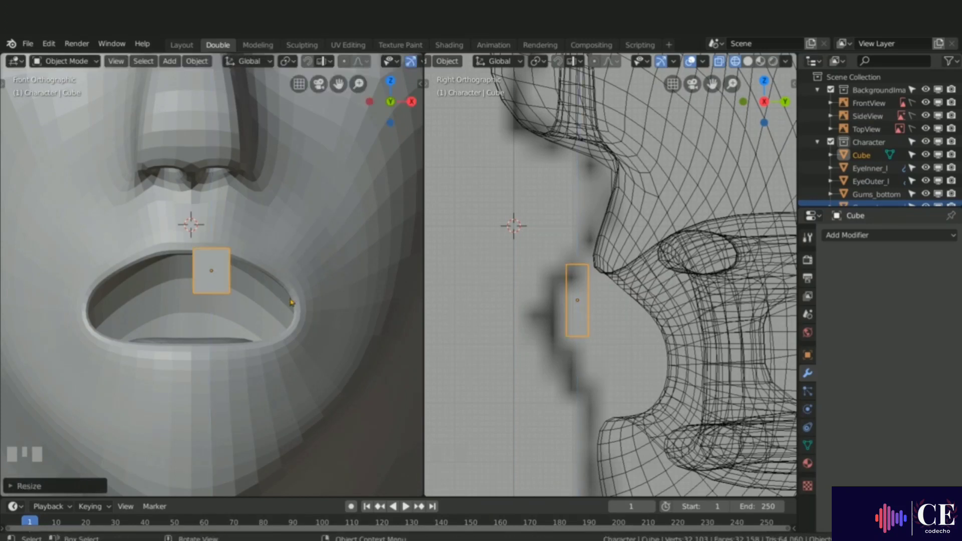
Step: Add a Subdivision Surface modifier to the cube with viewport subdivisions set to 2
click(870, 236)
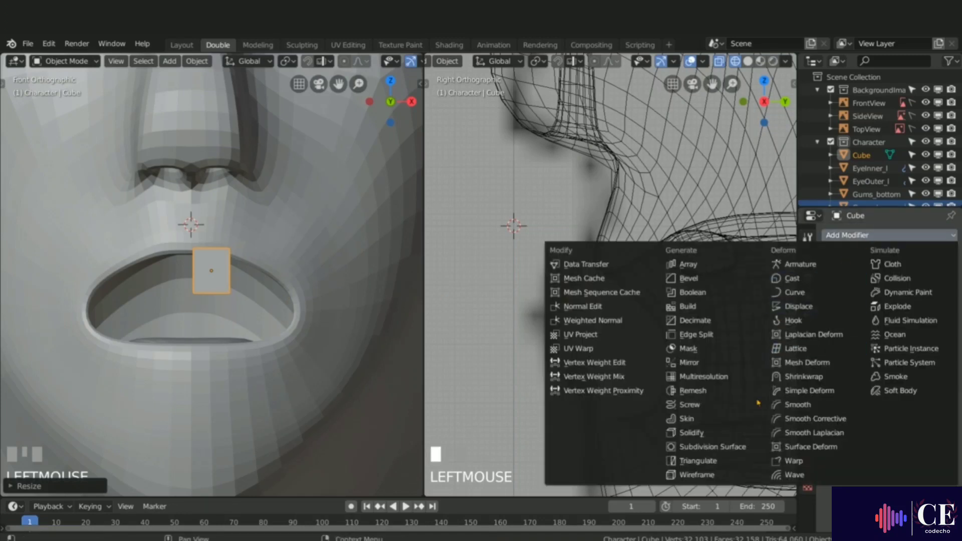
click(710, 448)
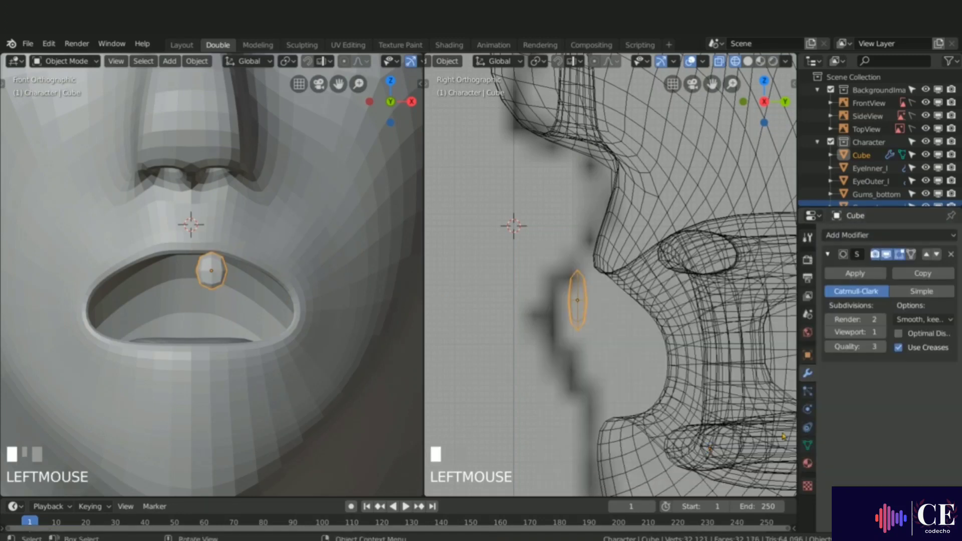
click(883, 332)
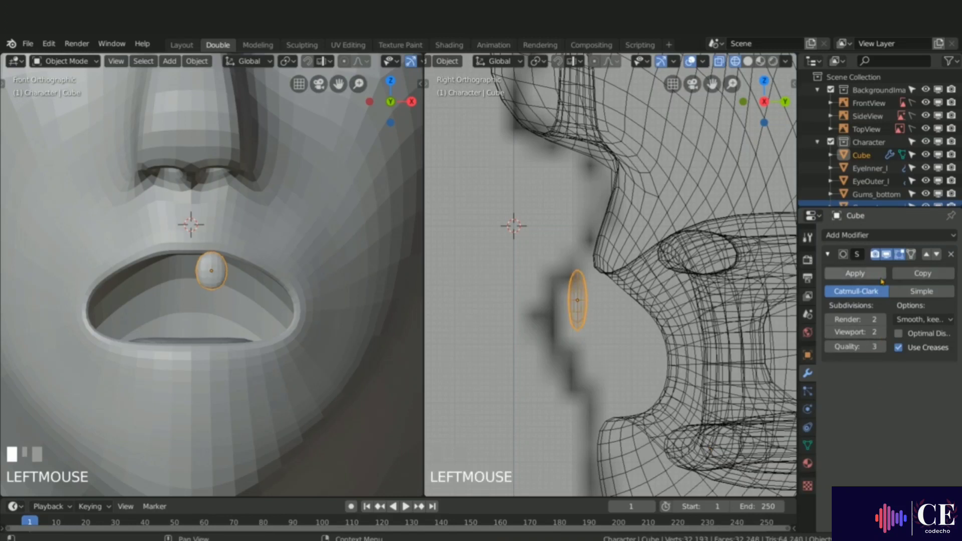
Step: Enter edit mode on the cube and display the subdivision result on the editing cage
key(Tab)
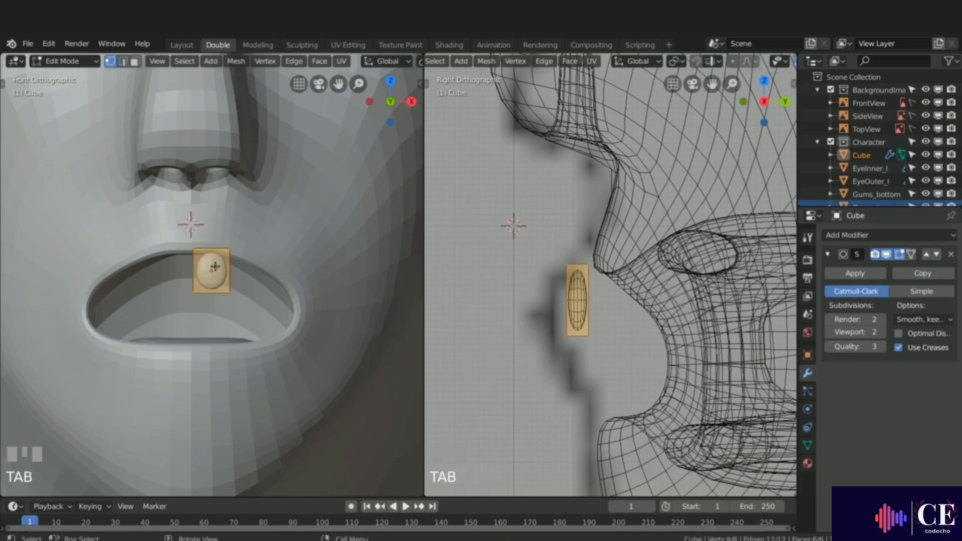
click(913, 255)
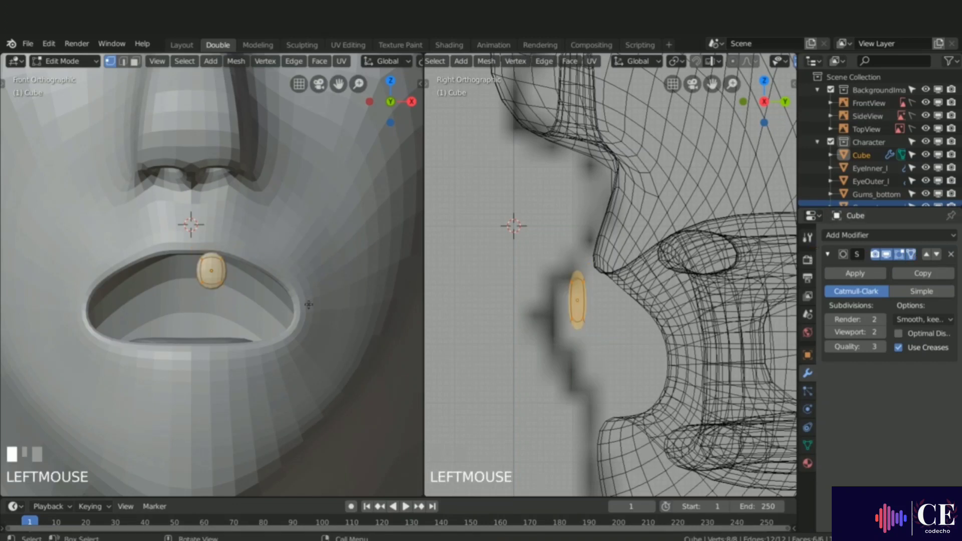
scroll(183, 252, up, 6)
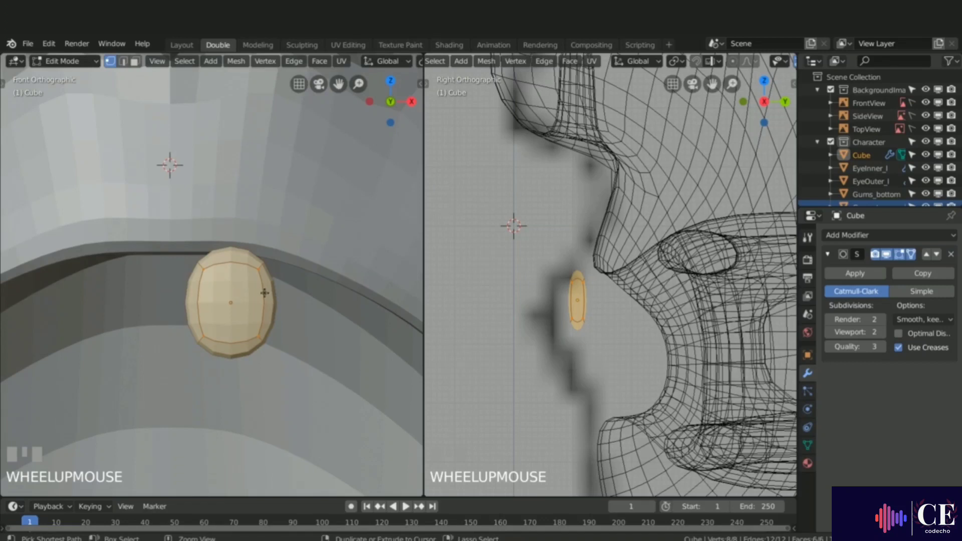
Step: Add a loop cut near the top of the cube
key(ctrl+r)
click(264, 288)
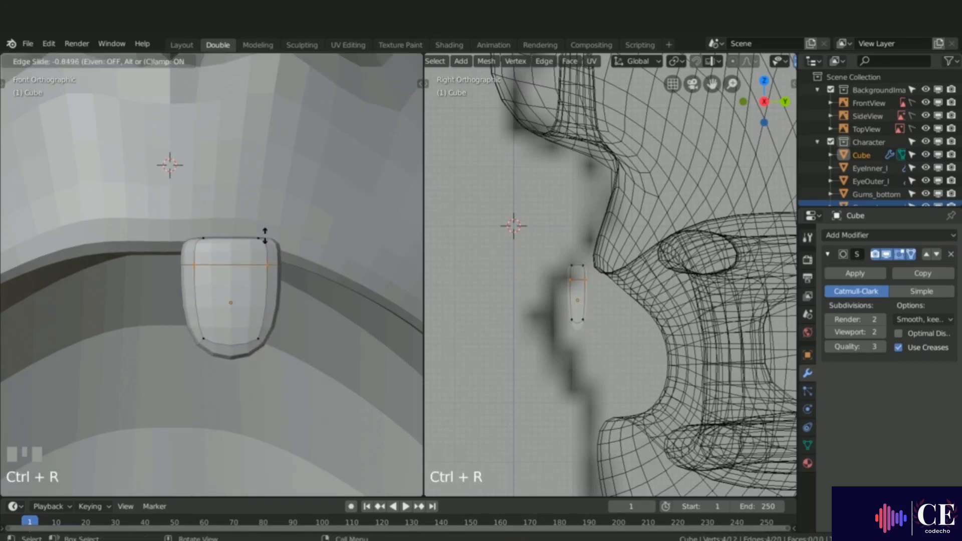
click(266, 235)
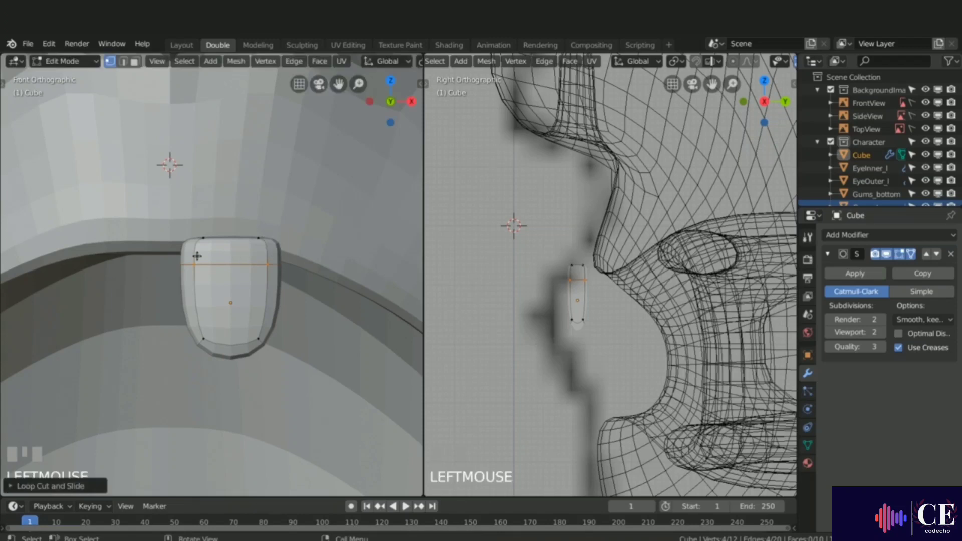
Step: Add a loop cut near the bottom of the cube
key(ctrl+r)
click(264, 304)
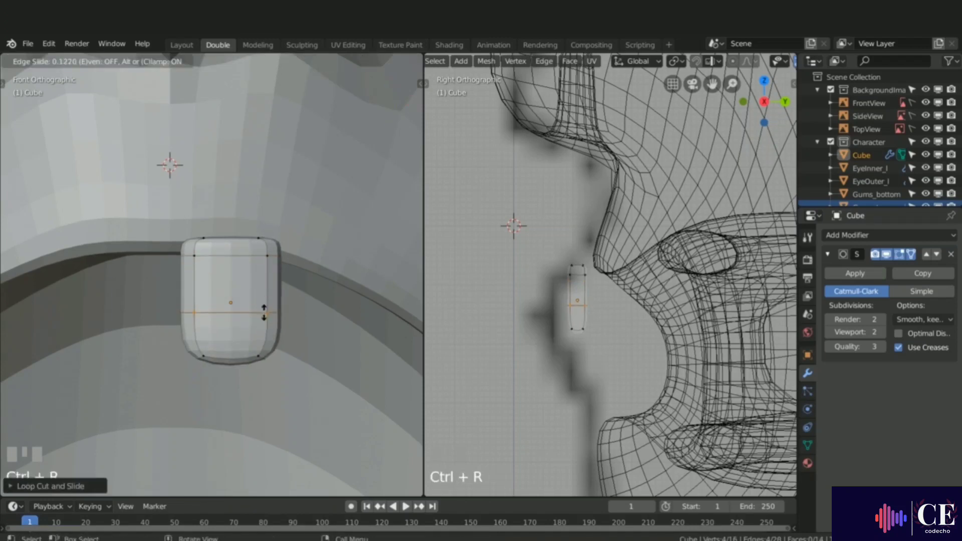
click(264, 318)
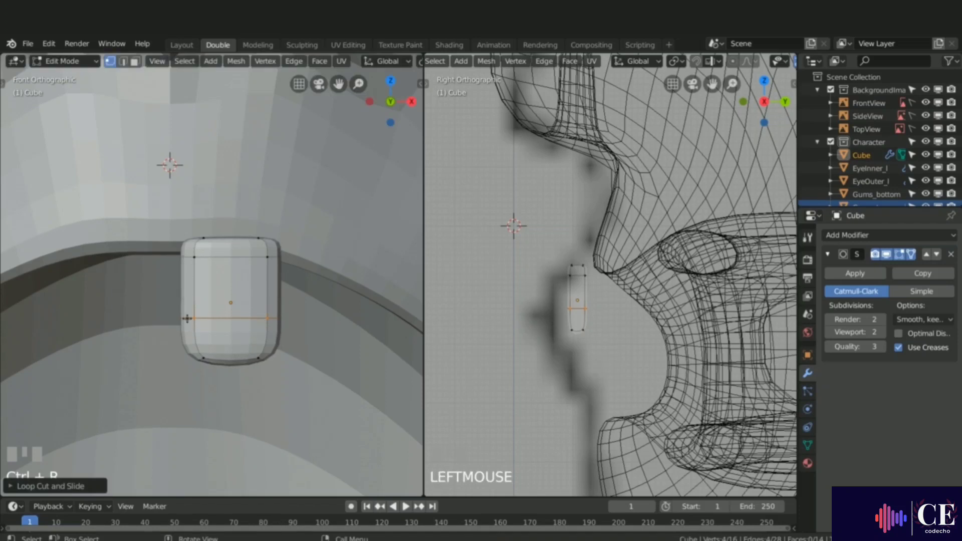
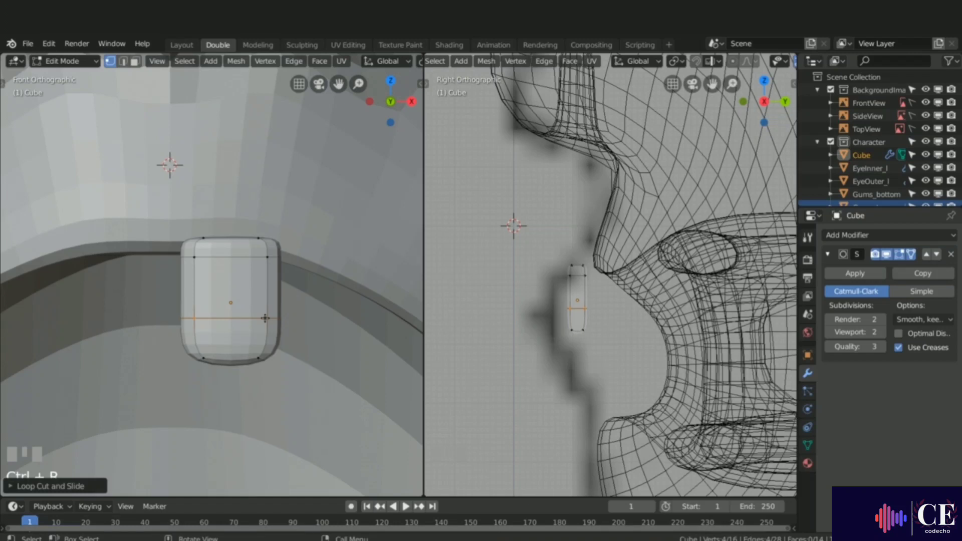
Step: Leave edit mode and move the cube back in the side view so it sits inside the mouth behind the upper lip
click(275, 324)
key(Tab)
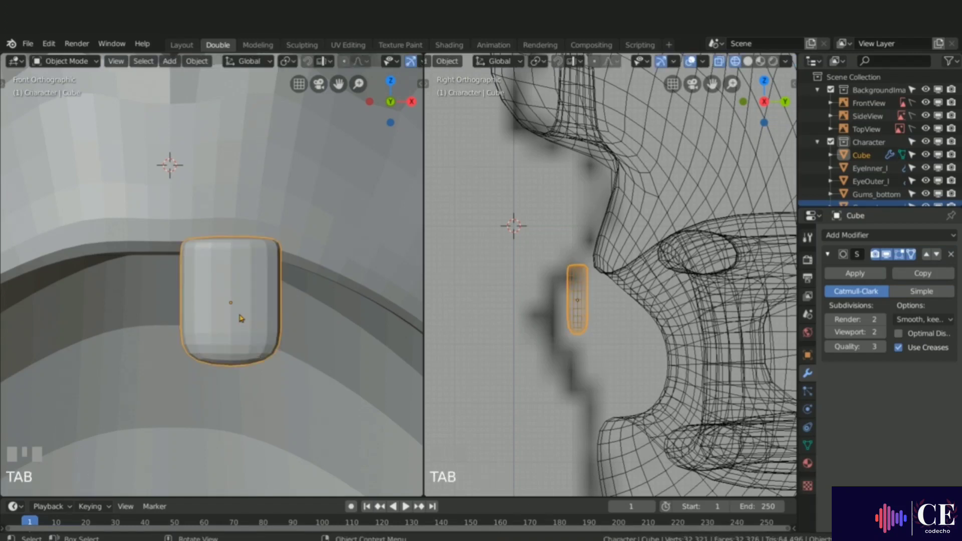
right_click(241, 318)
click(216, 314)
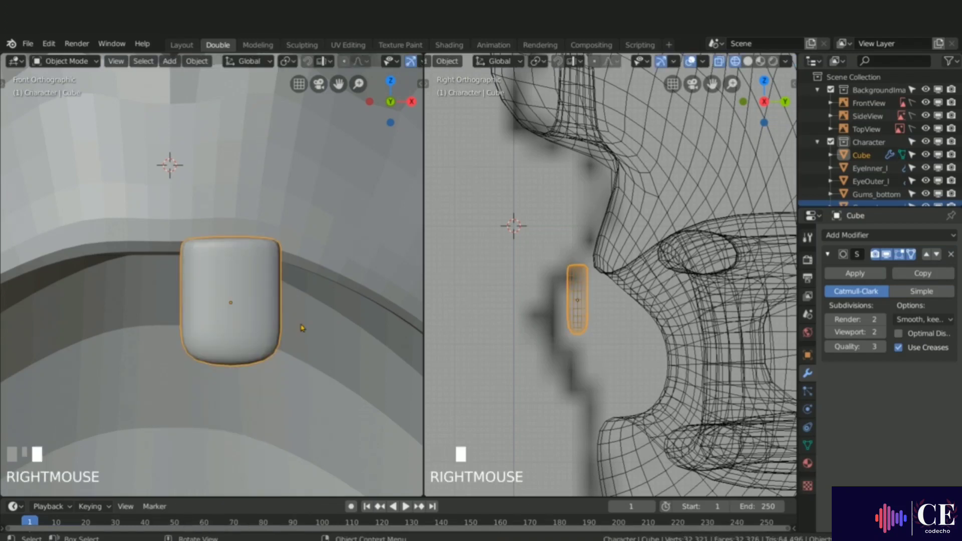
scroll(558, 288, down, 1)
shift+middle_drag(557, 288, 490, 299)
key(g)
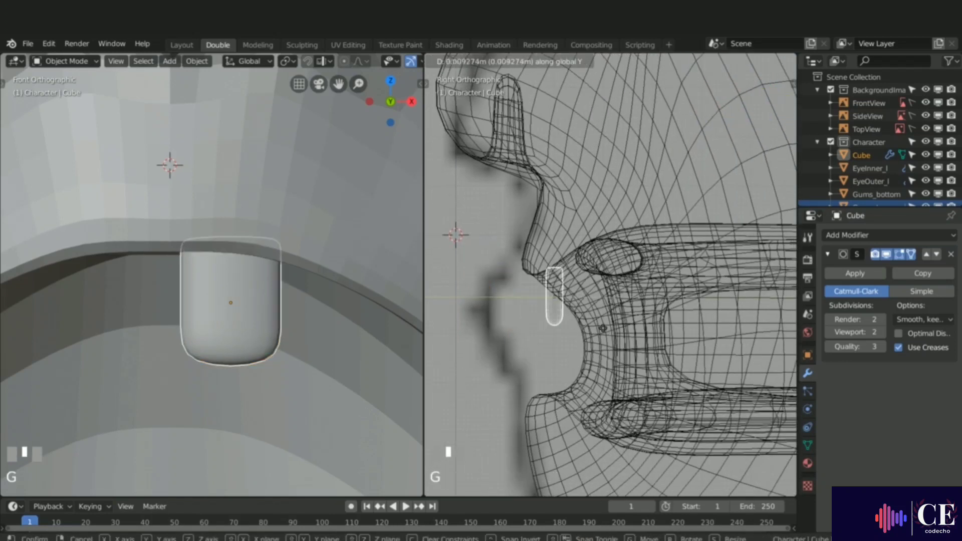
click(617, 301)
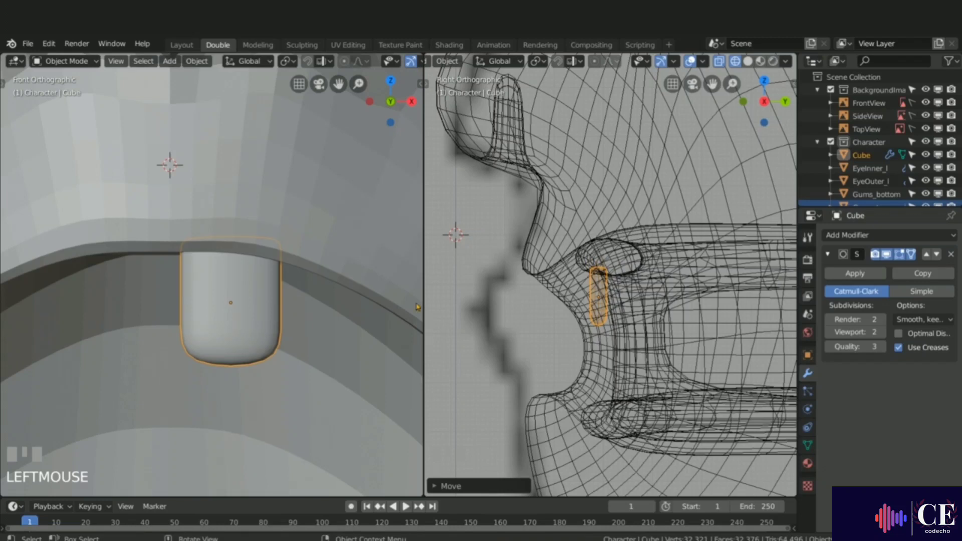
Step: Rotate the cube a few degrees about the Z axis to follow the curve of the upper gum
middle_drag(306, 352, 277, 298)
middle_drag(276, 298, 280, 255)
scroll(289, 318, down, 3)
scroll(282, 254, up, 2)
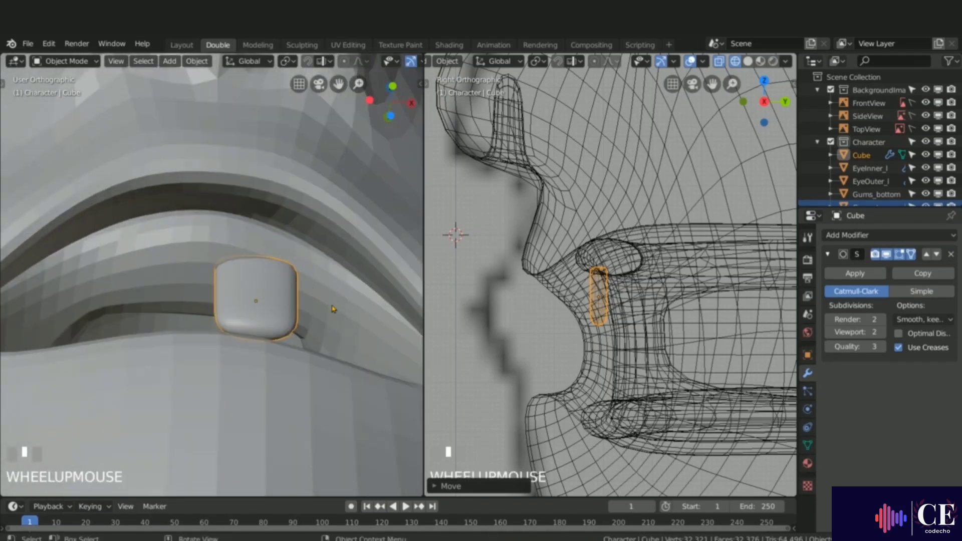
key(r)
key(z)
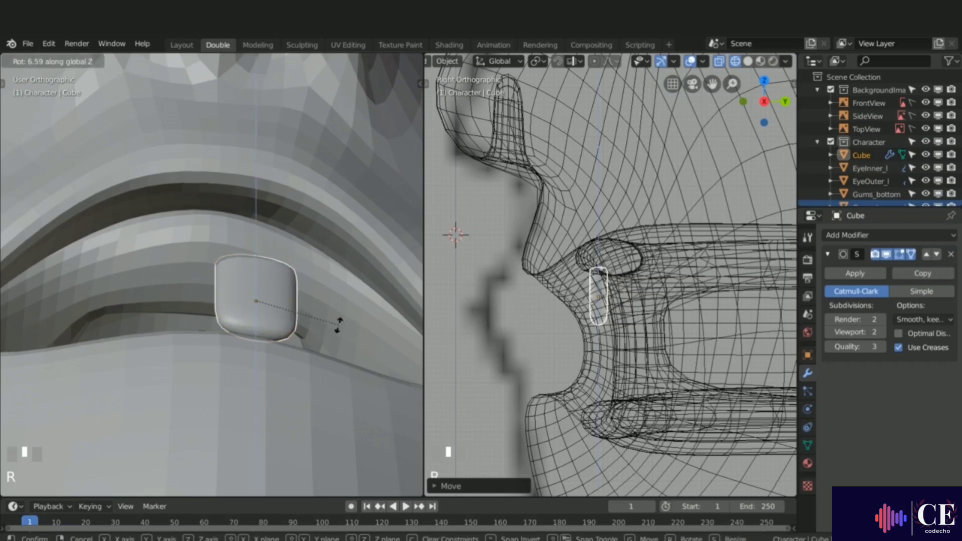
click(332, 343)
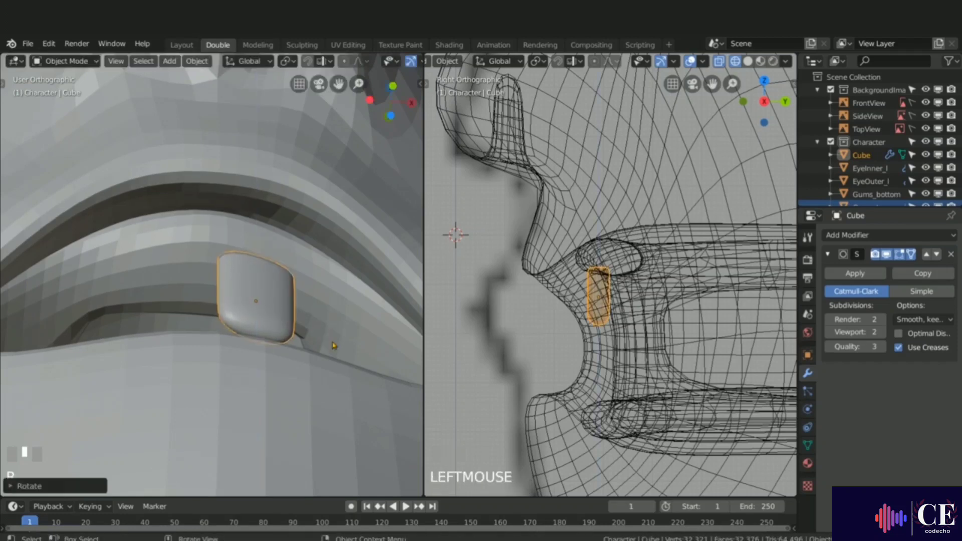
Step: Move the cube along the Y axis to adjust its depth in the mouth
middle_drag(333, 344, 284, 276)
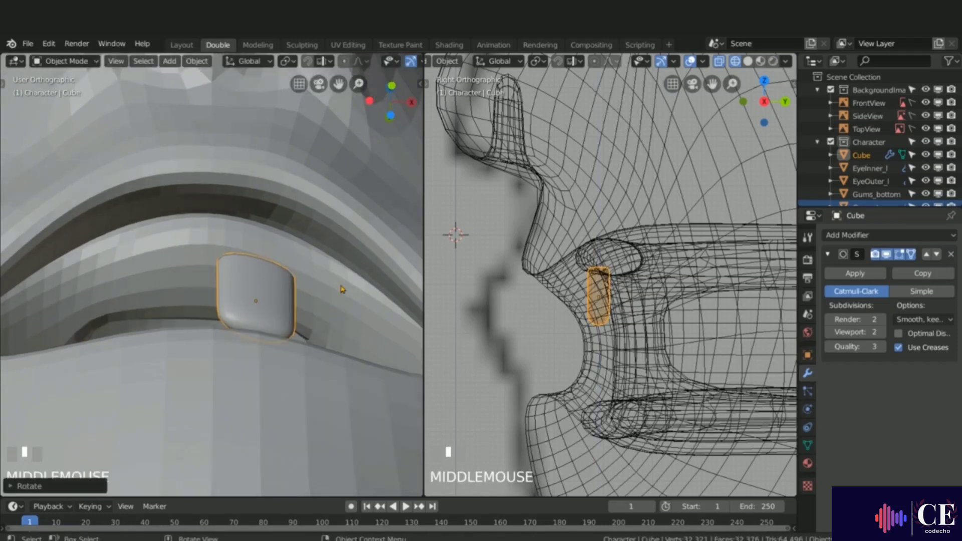
middle_drag(343, 290, 259, 333)
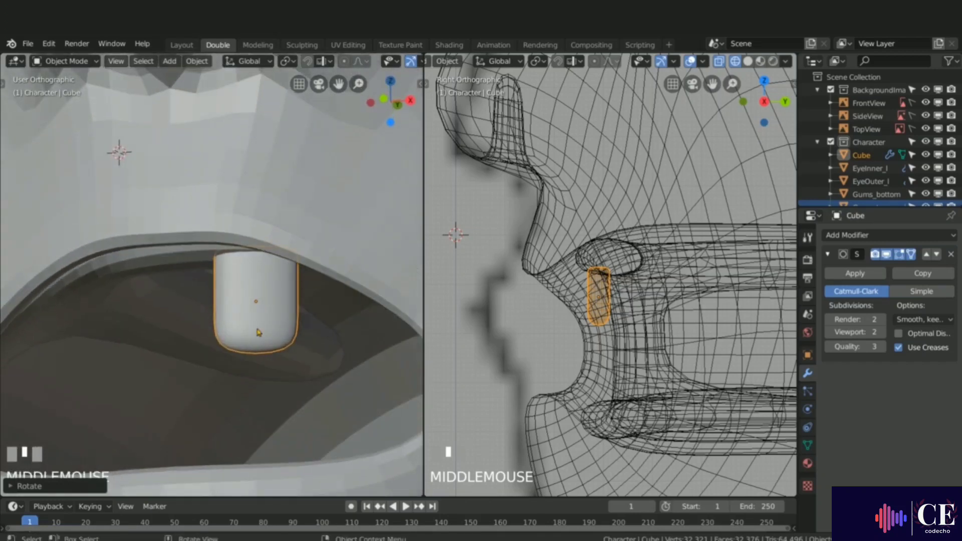
key(g)
key(y)
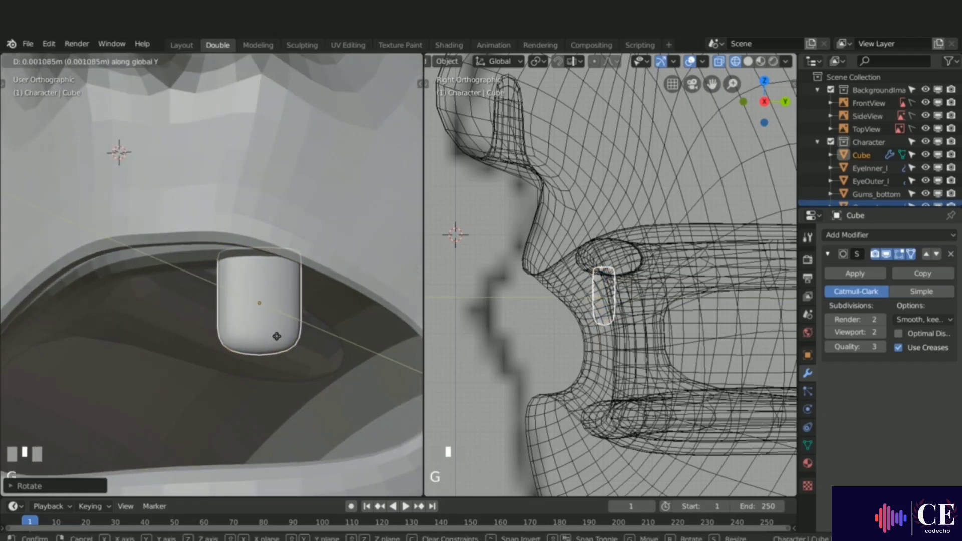
click(277, 336)
Step: Scale the cube up slightly in the front view
middle_drag(276, 336, 220, 291)
key(KP_1)
scroll(288, 335, down, 2)
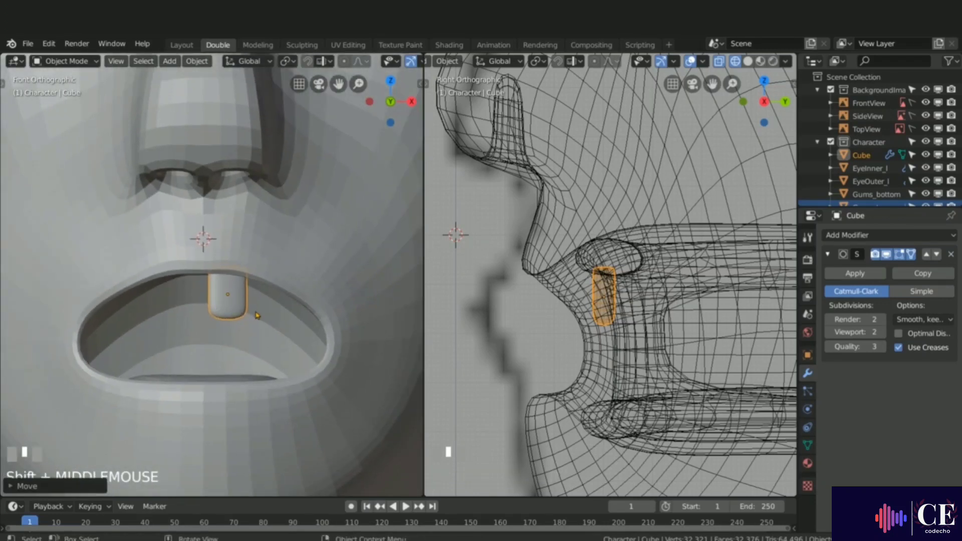
key(s)
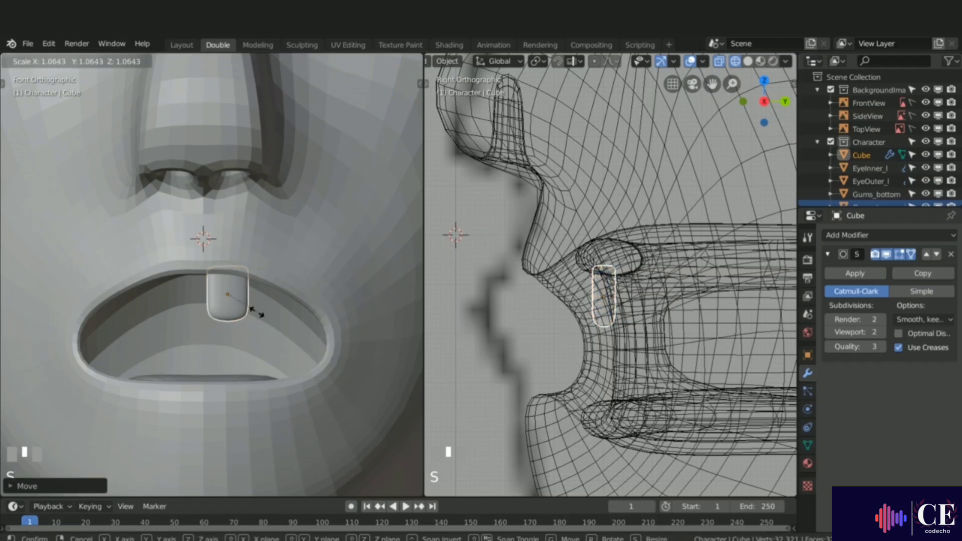
click(258, 315)
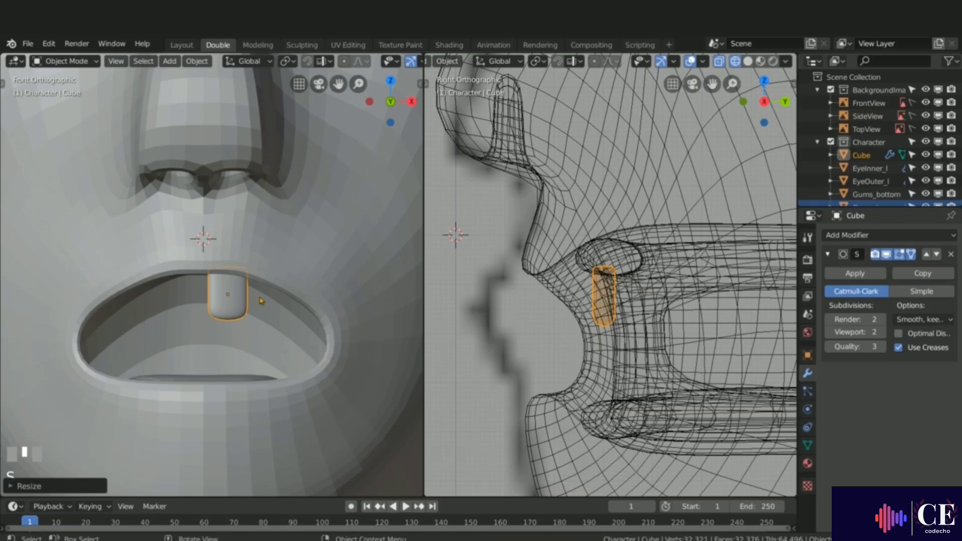
Step: Duplicate the cube and slide the copy sideways along X beside the first tooth
click(227, 308)
key(shift+d)
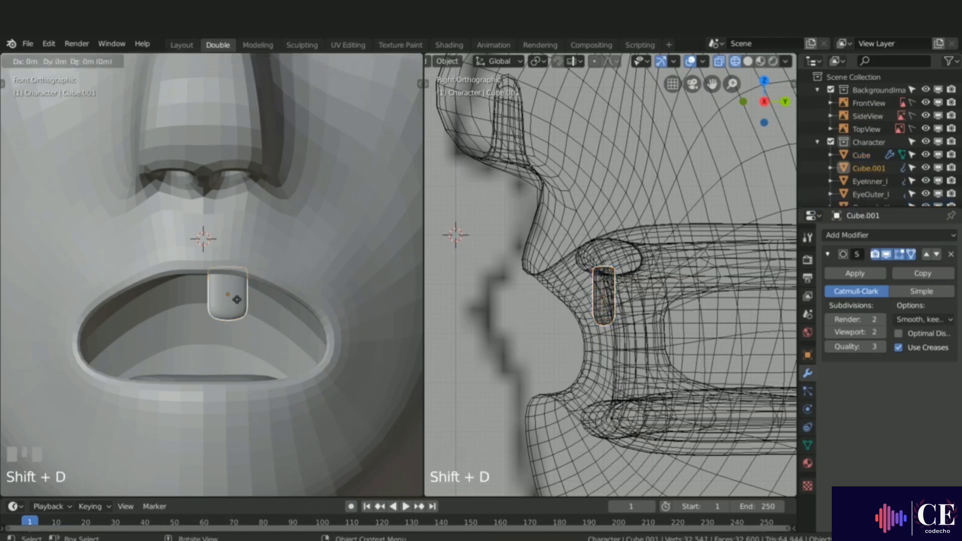
key(x)
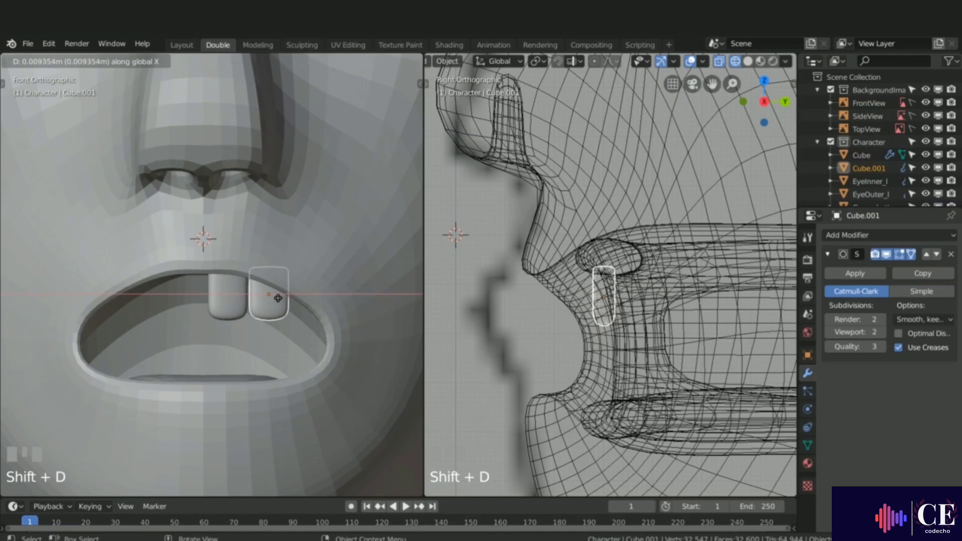
click(277, 283)
Step: Scale the duplicate down slightly and reposition it next to the first tooth
key(s)
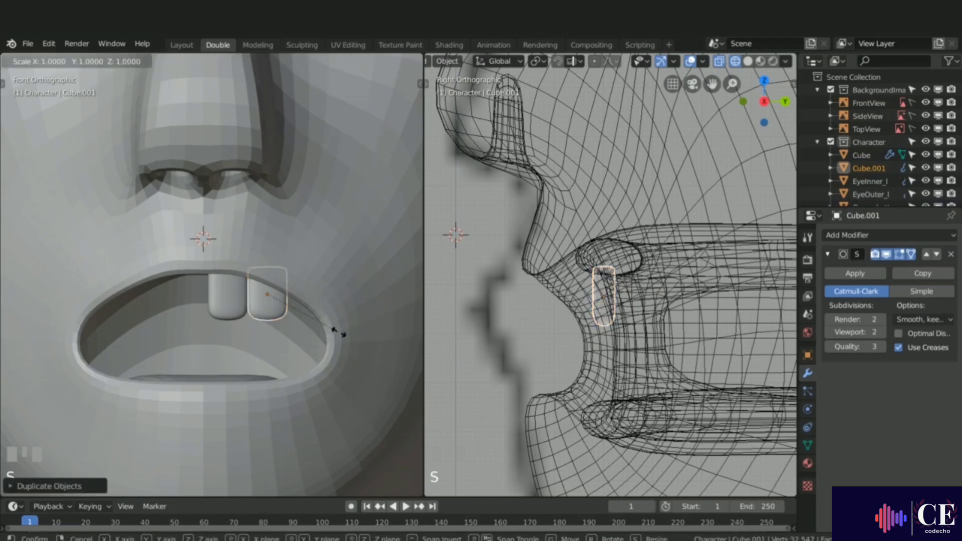
click(328, 327)
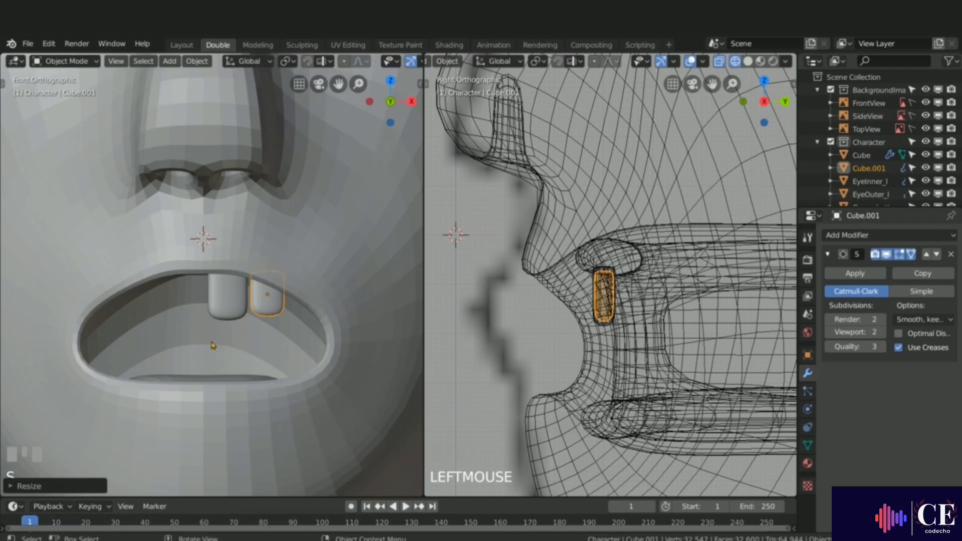
key(s)
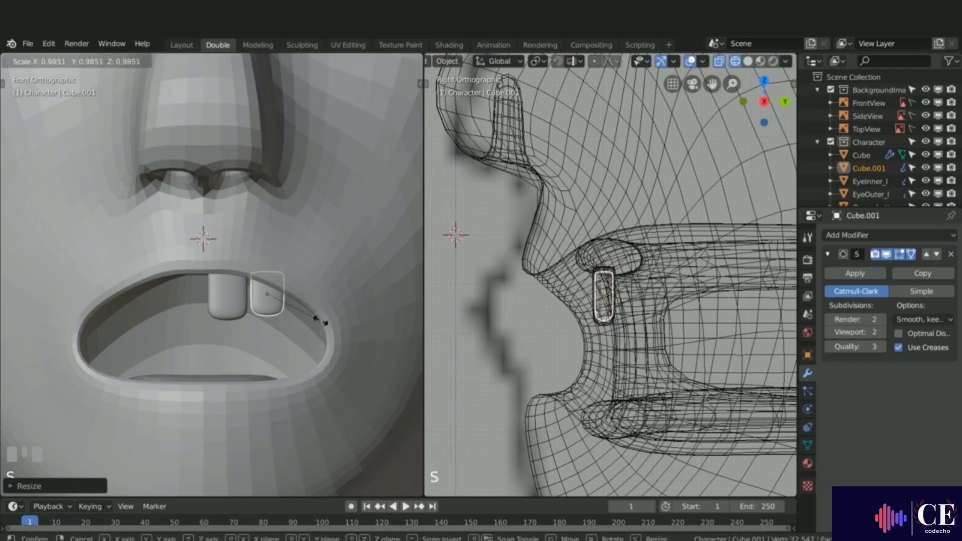
click(321, 321)
key(g)
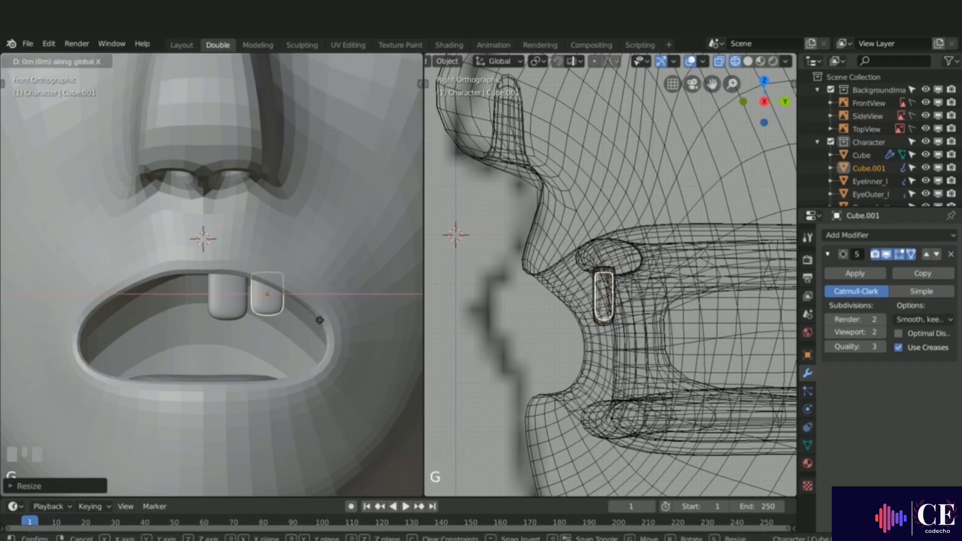
click(307, 329)
Step: Rotate the duplicate about the Z axis to follow the gum curve
middle_drag(258, 346, 266, 320)
scroll(335, 362, up, 5)
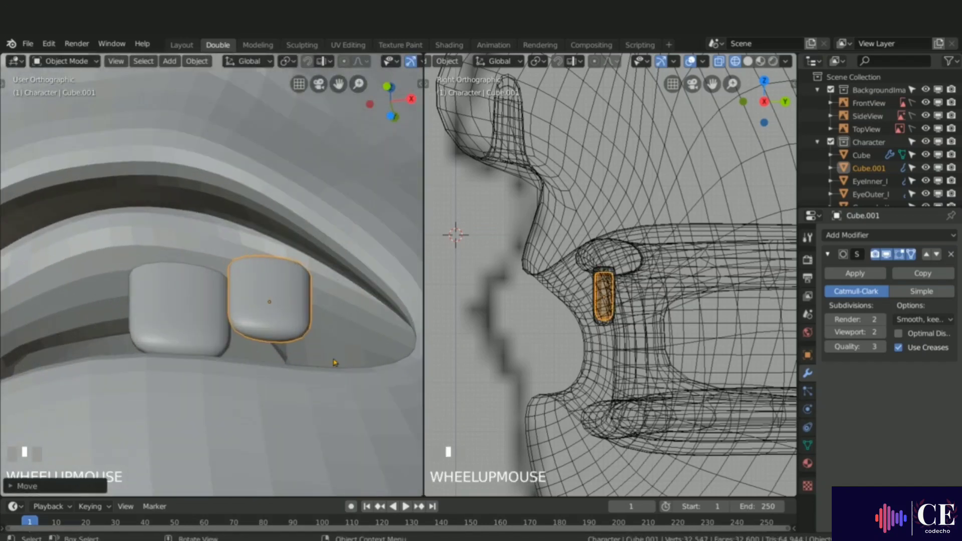
key(r)
key(z)
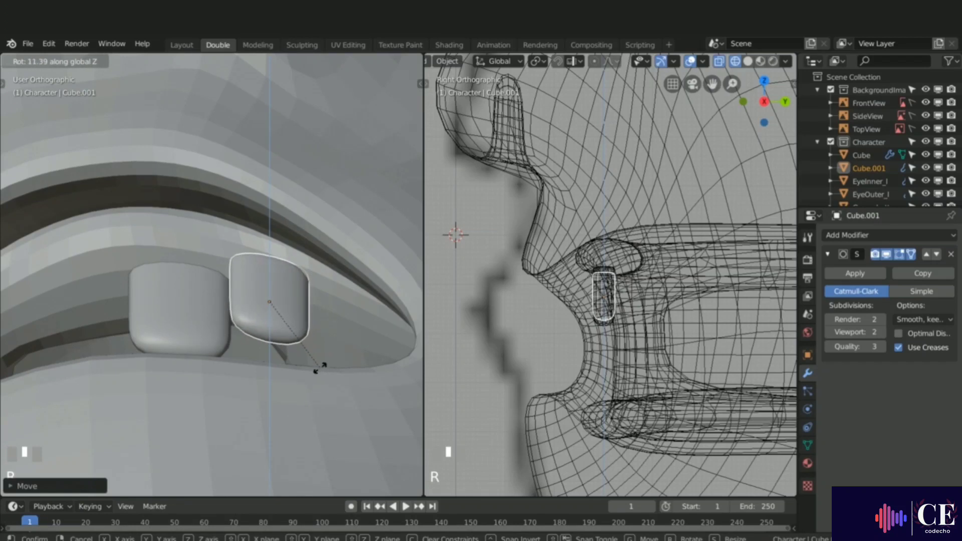
click(311, 372)
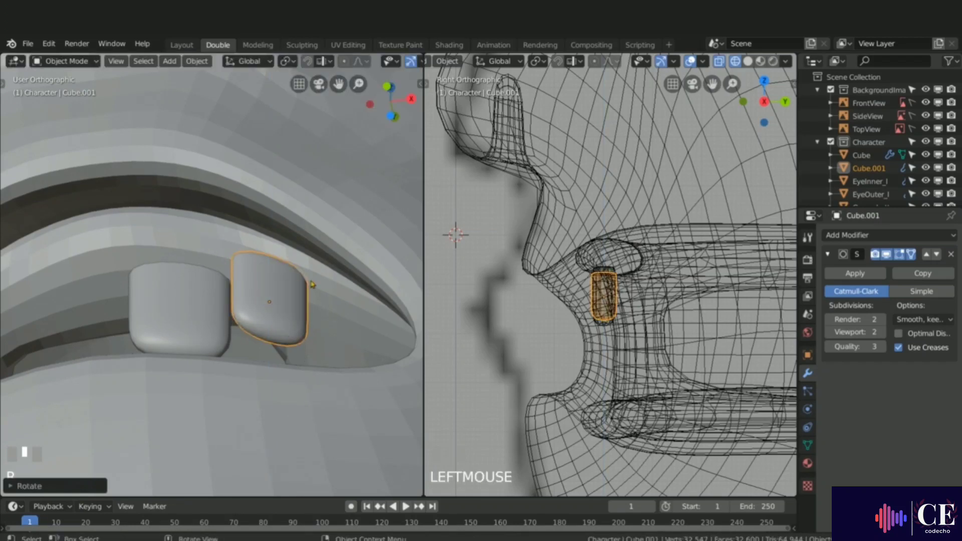
Step: Adjust the duplicate's position along Y and X so it sits snugly beside the first tooth
middle_drag(312, 284, 352, 343)
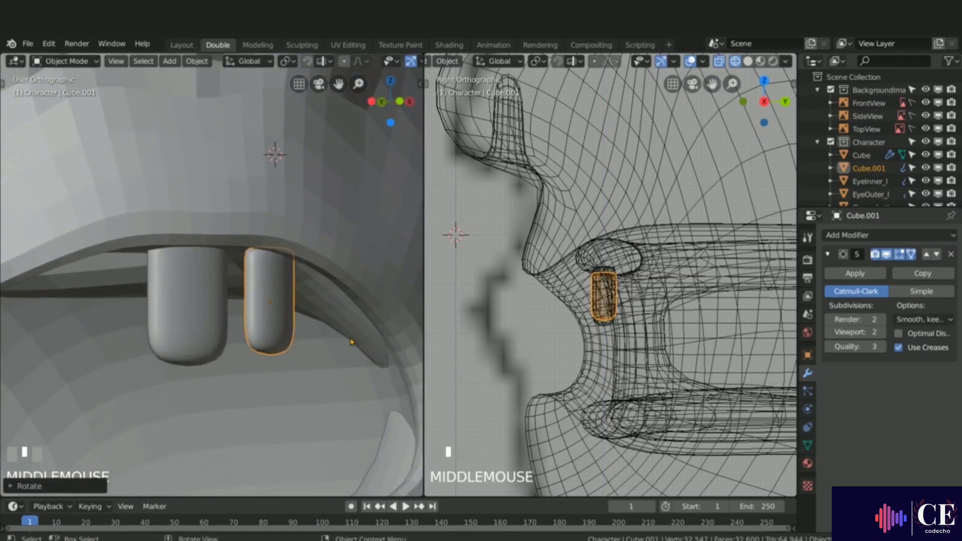
key(g)
key(y)
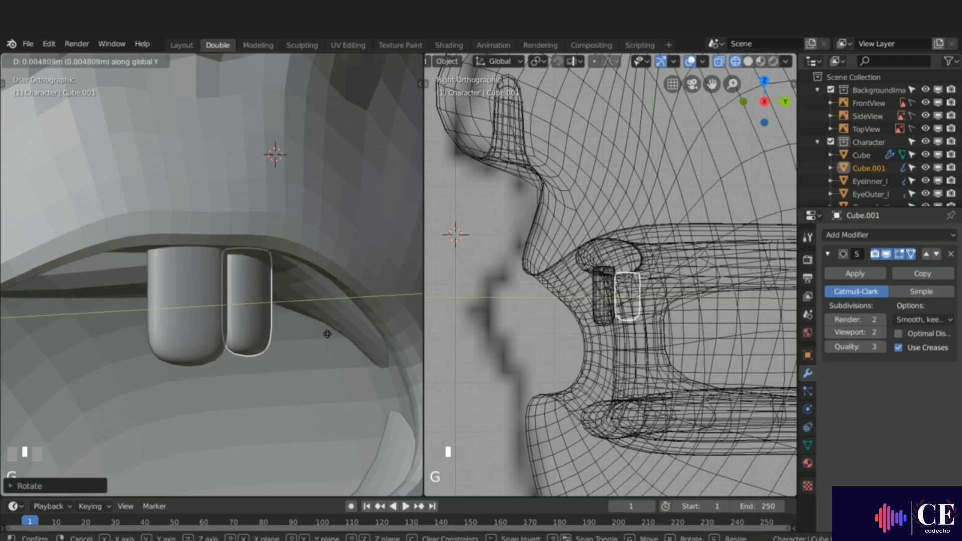
click(327, 334)
middle_drag(327, 333, 254, 327)
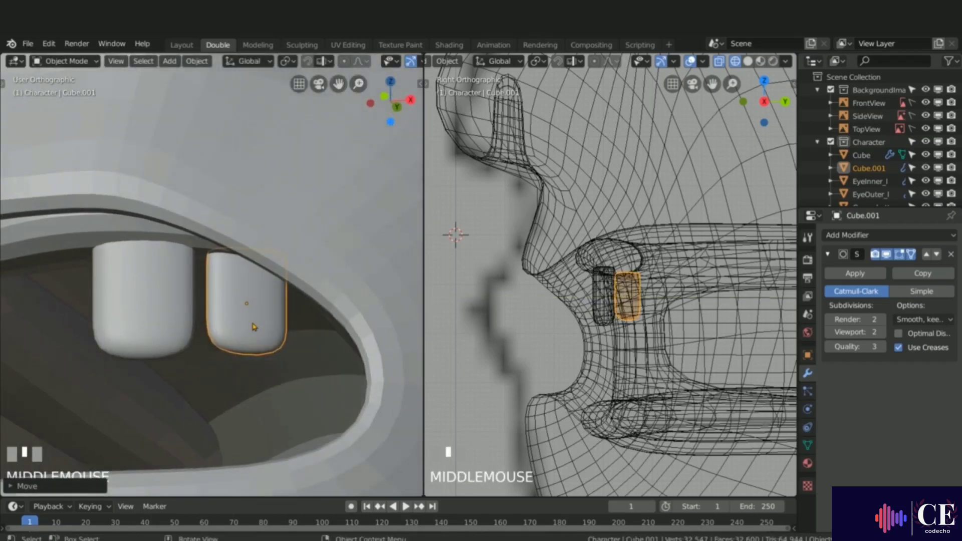
key(g)
key(x)
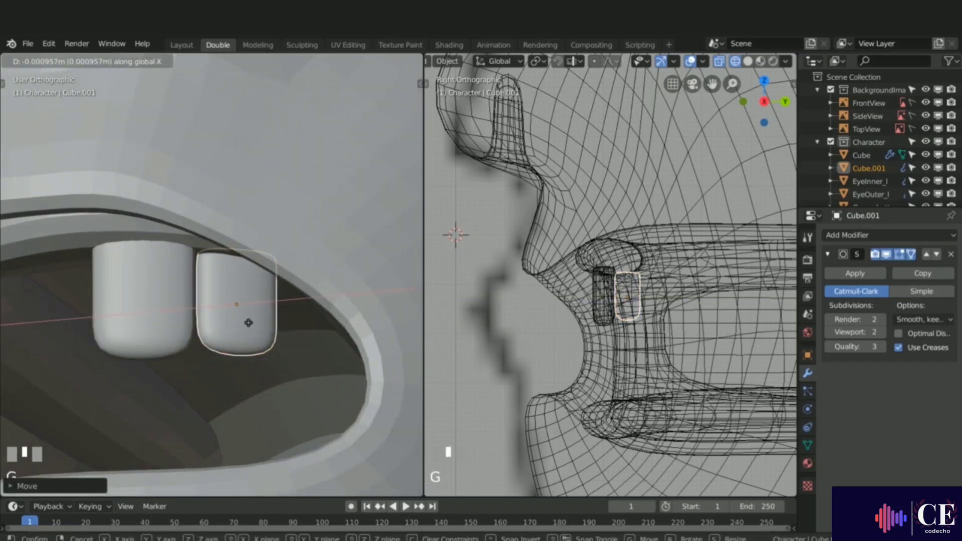
click(249, 322)
Step: Fine-tune the duplicate's rotation about Z and its depth along Y against the gum
middle_drag(249, 323, 210, 256)
key(r)
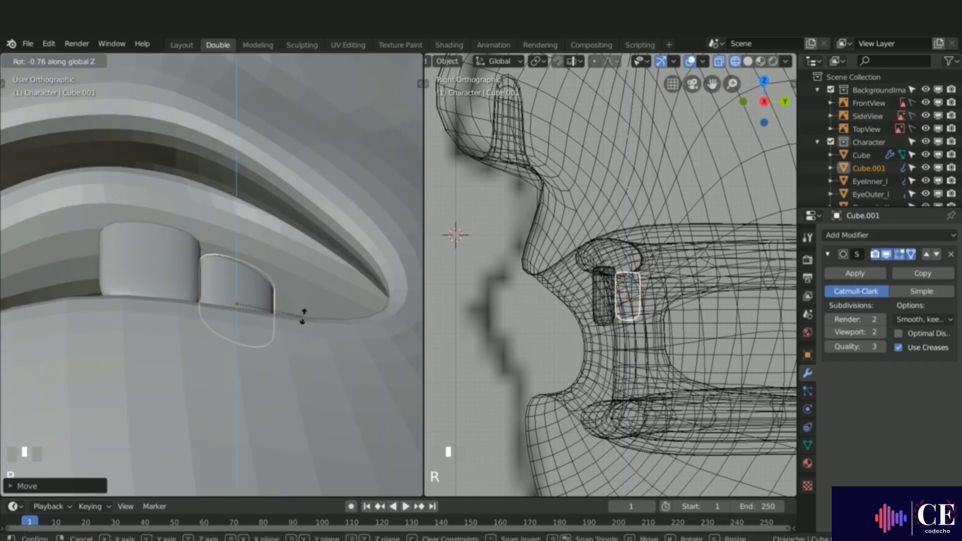
click(303, 313)
key(g)
key(y)
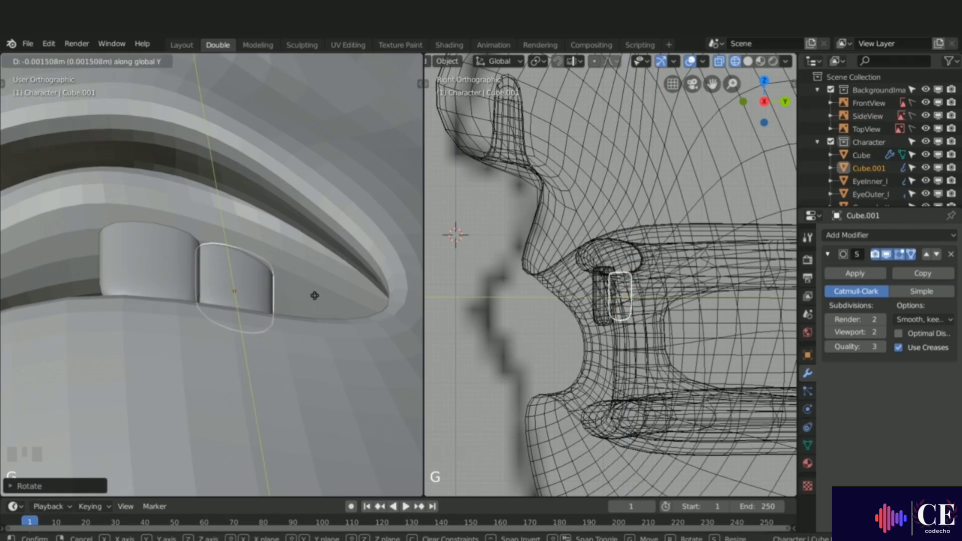
click(315, 298)
middle_drag(235, 247, 304, 292)
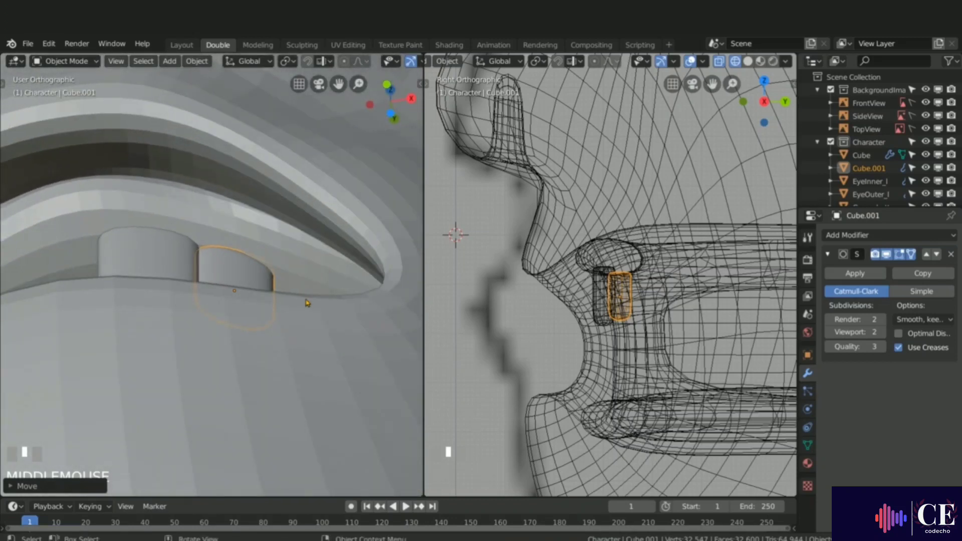
key(r)
key(z)
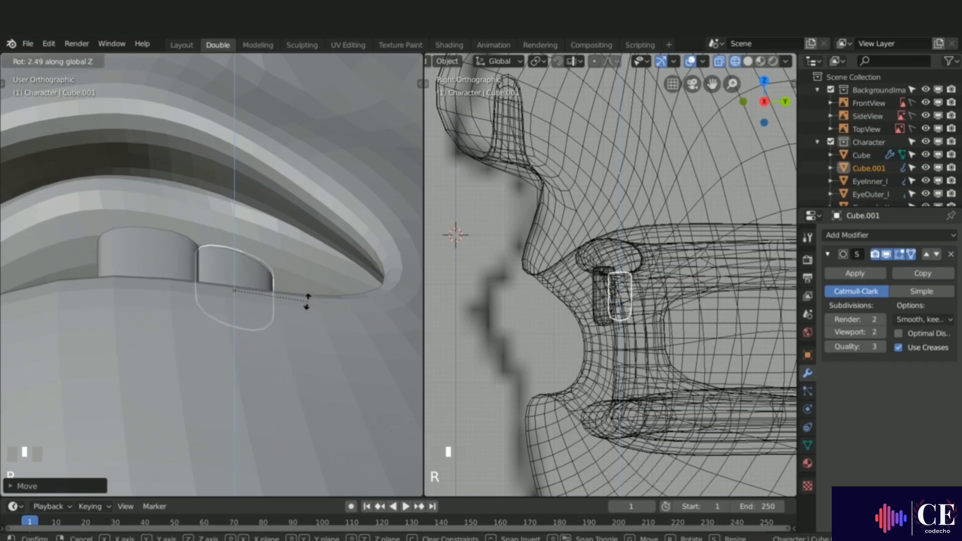
click(309, 296)
Step: Duplicate the second tooth and place the copy further along the upper gum in front view
middle_drag(309, 297, 185, 349)
key(KP_1)
scroll(262, 344, down, 3)
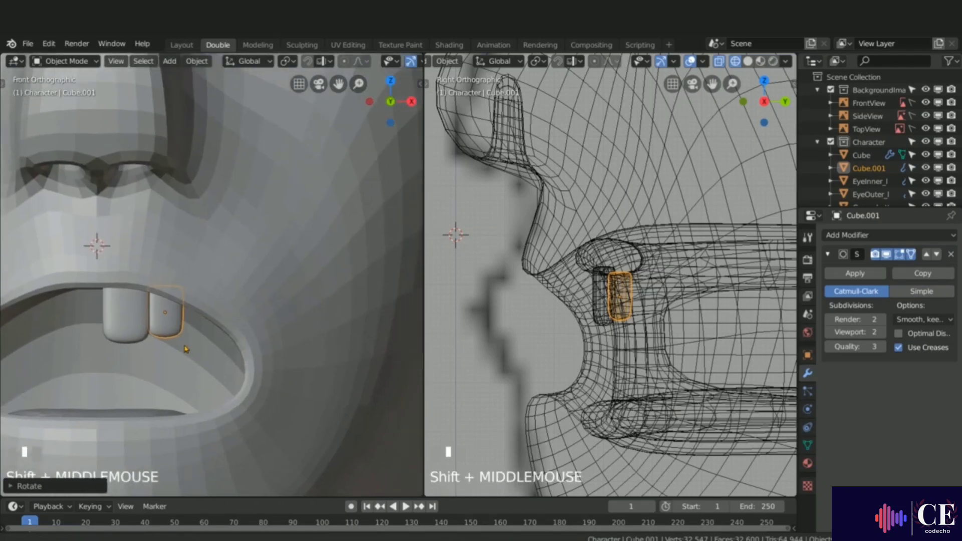
key(shift+d)
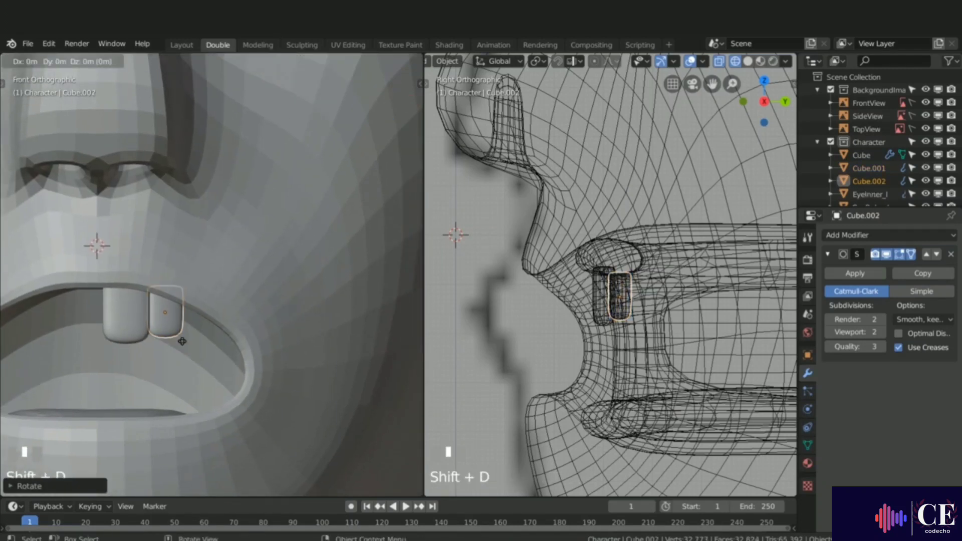
click(221, 340)
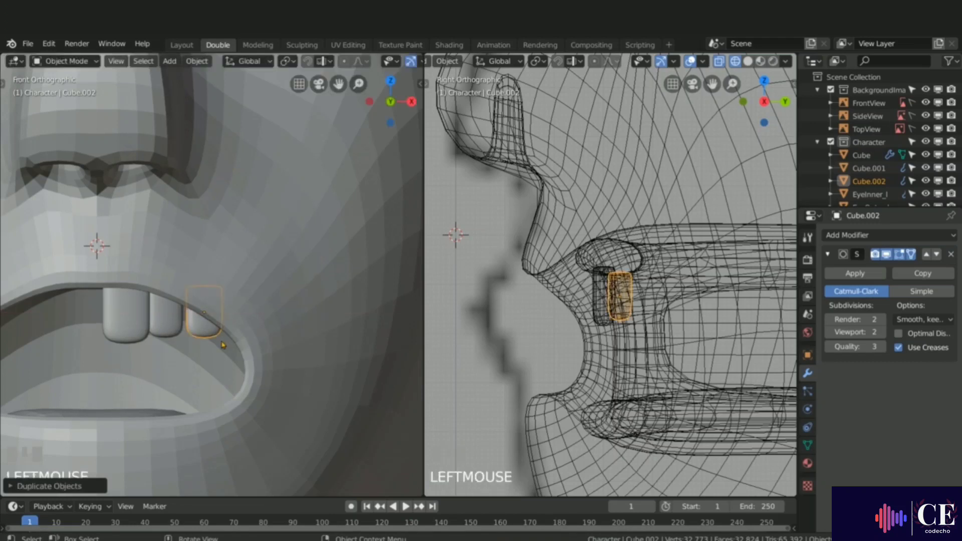
Step: In edit mode, taper the third tooth by scaling its lower face along X and moving it along Z
key(Tab)
key(3)
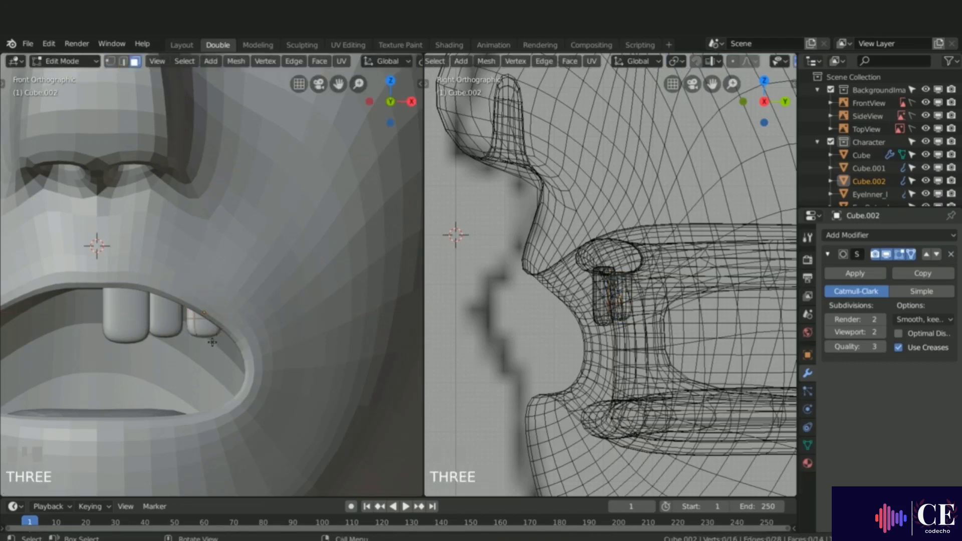
click(203, 337)
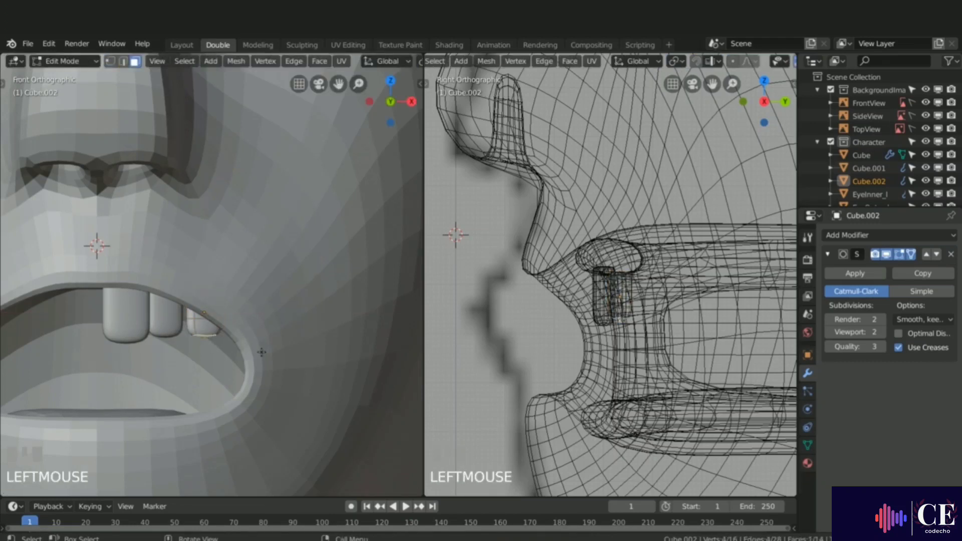
key(s)
key(x)
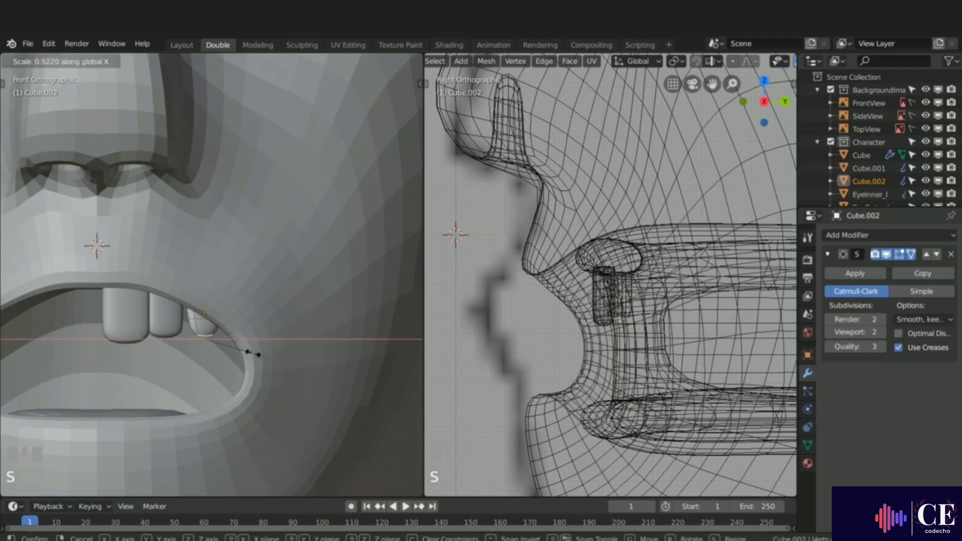
click(247, 353)
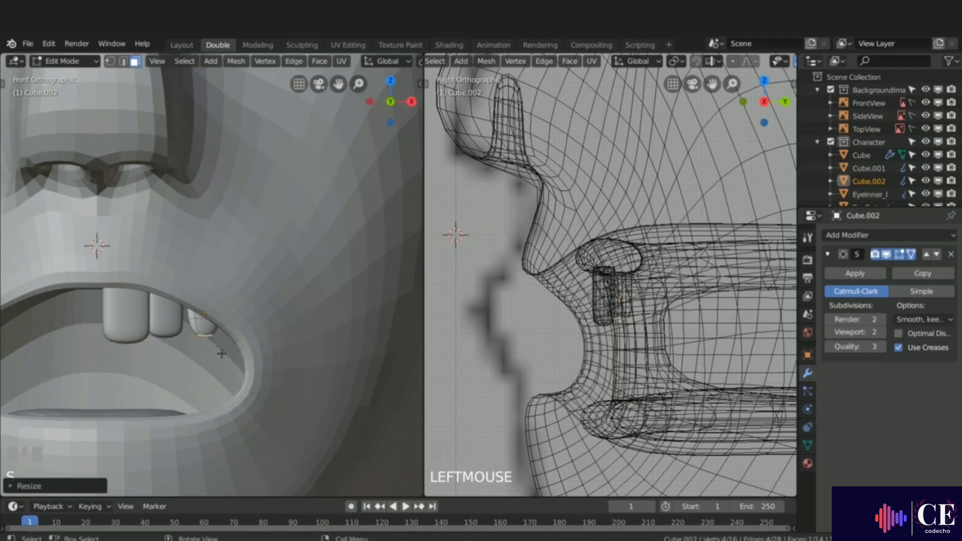
middle_drag(222, 354, 217, 349)
key(g)
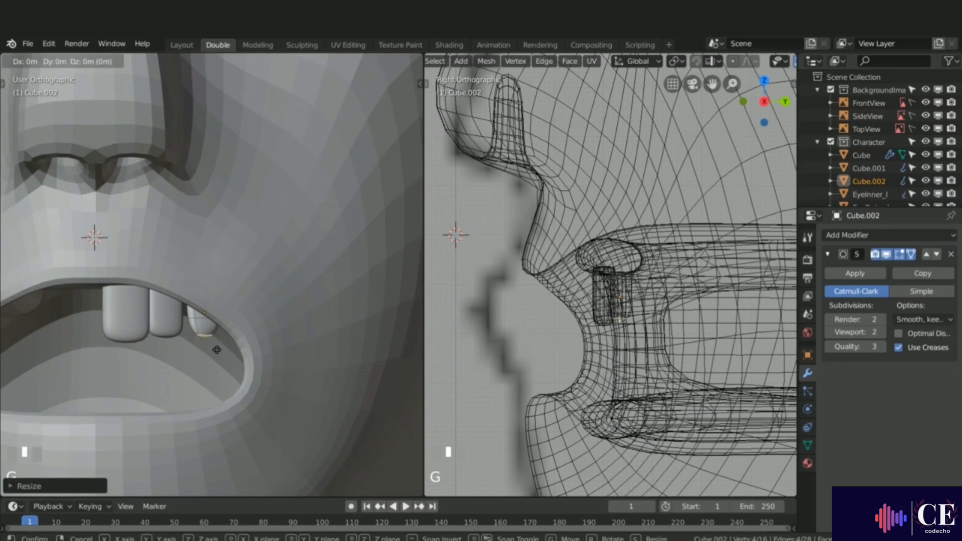
key(z)
click(216, 355)
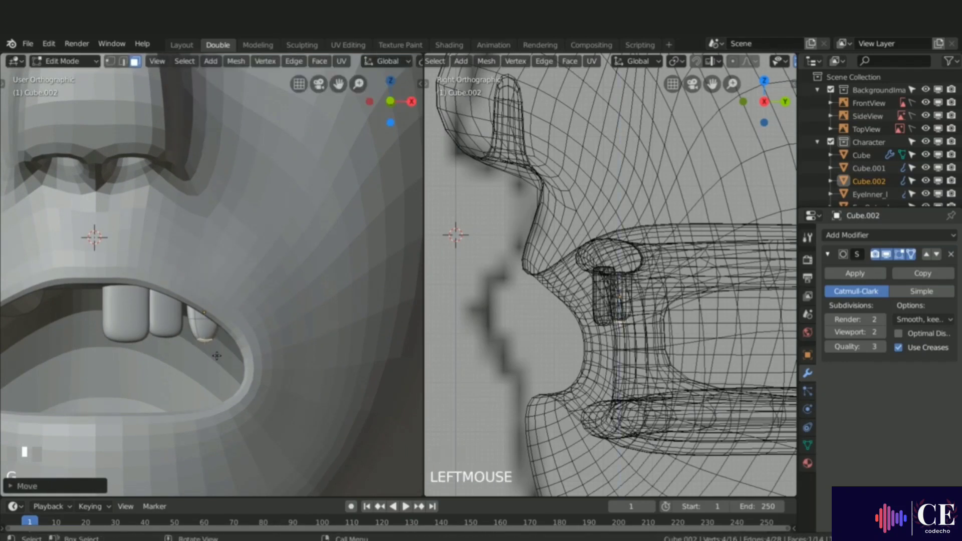
middle_drag(216, 355, 227, 333)
key(Tab)
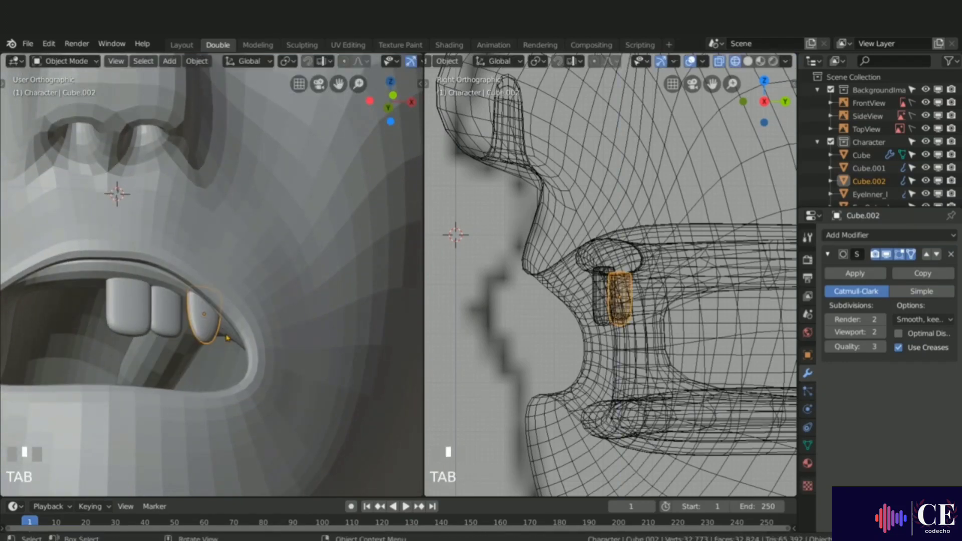
Step: Move the third tooth along Y so it sits back against the gum
key(g)
key(y)
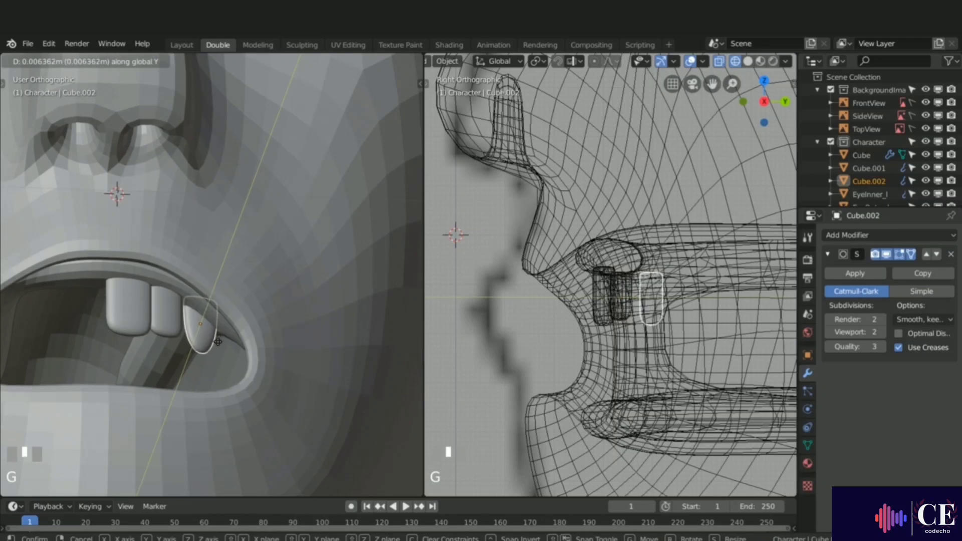
click(221, 344)
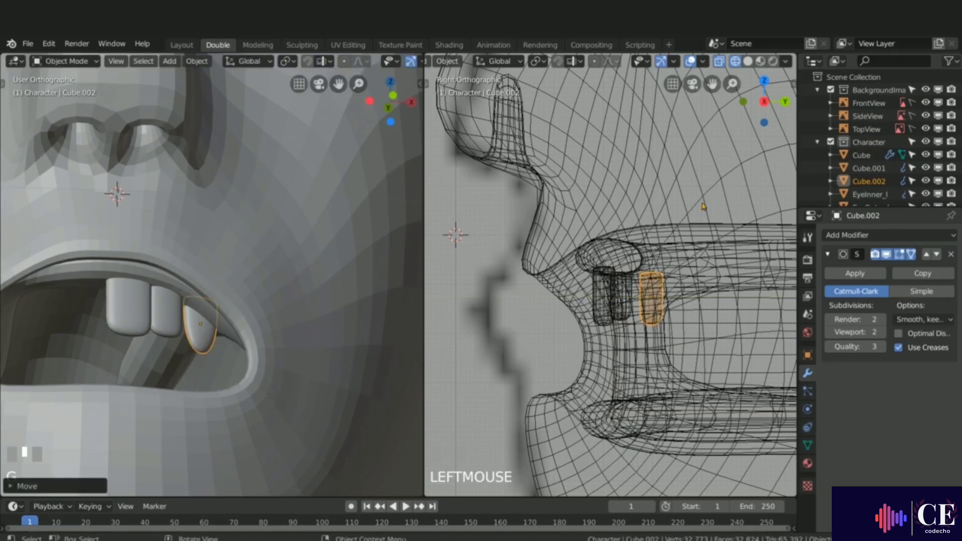
Step: In top view, rotate and reposition the third tooth so it follows the gum curve
key(KP_7)
scroll(609, 280, up, 3)
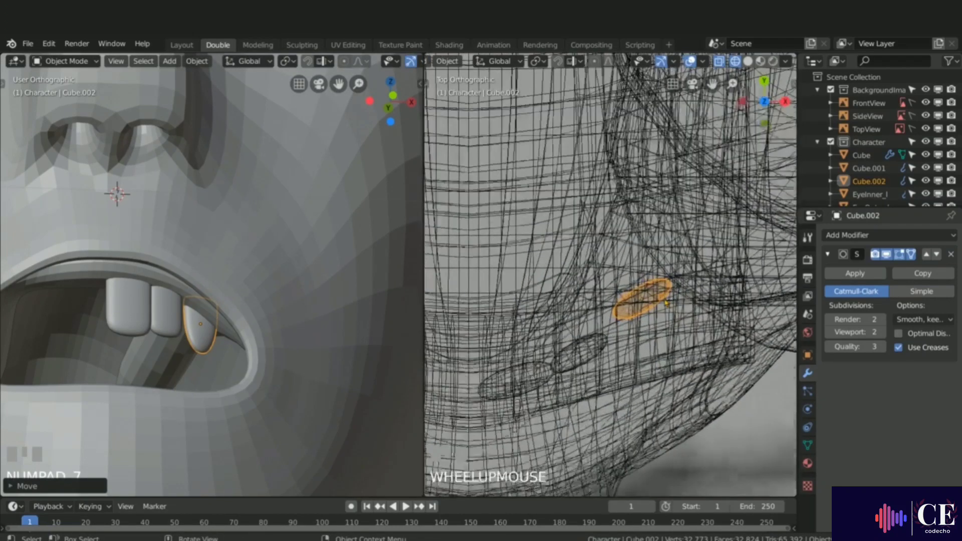
shift+middle_drag(609, 281, 620, 243)
key(r)
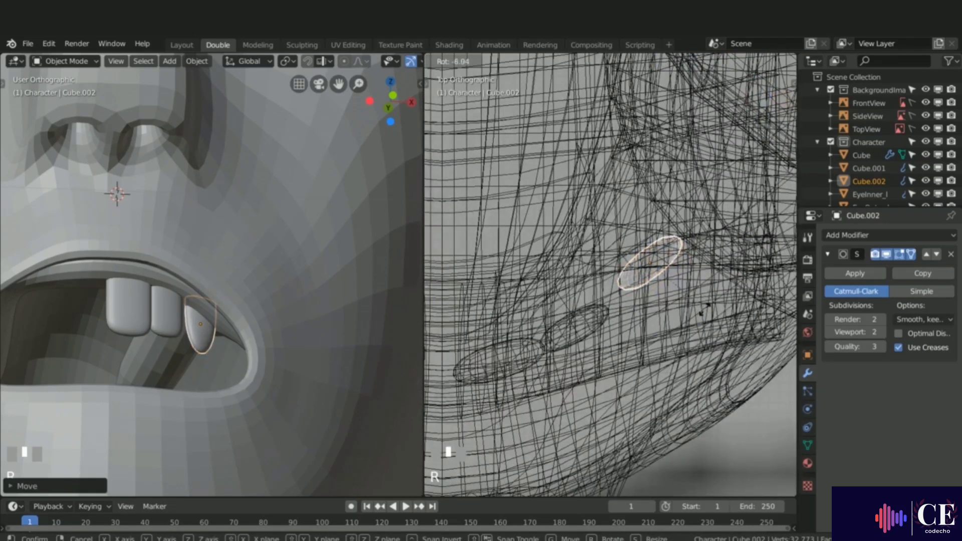
click(696, 318)
key(g)
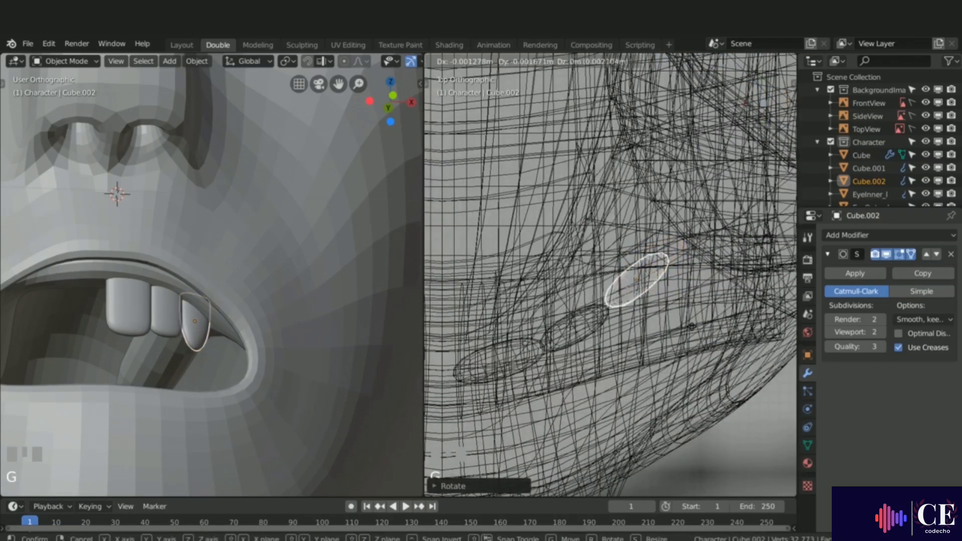
click(695, 294)
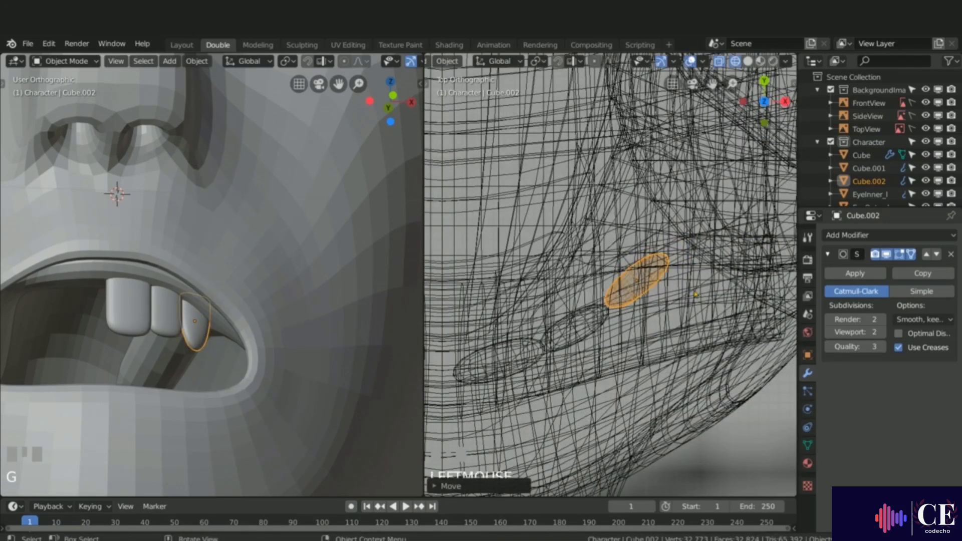
right_click(697, 293)
key(r)
click(697, 301)
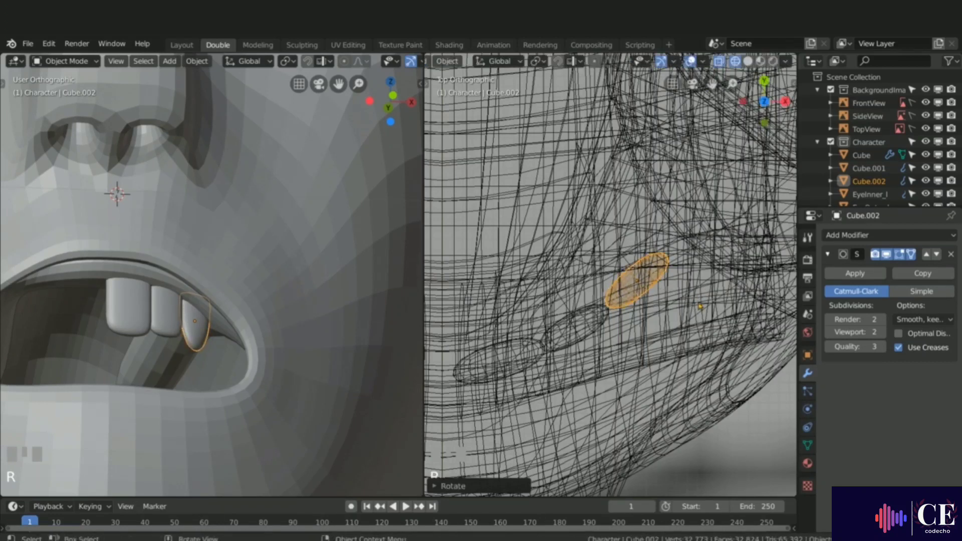
key(g)
click(699, 299)
middle_drag(118, 189, 148, 339)
Step: Reposition the third tooth and adjust its height along Z under the upper gum
key(g)
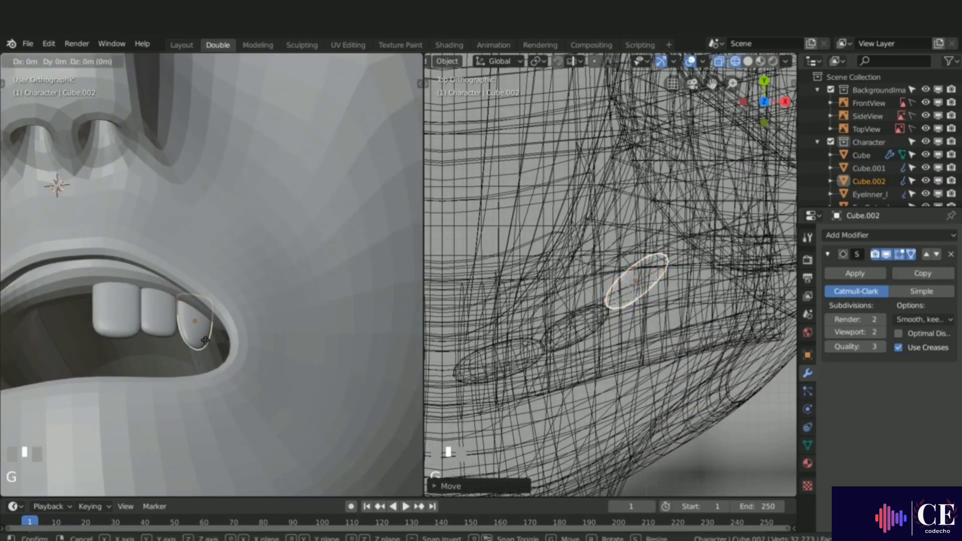
click(205, 347)
middle_drag(205, 347, 246, 317)
scroll(199, 337, down, 3)
scroll(230, 314, up, 3)
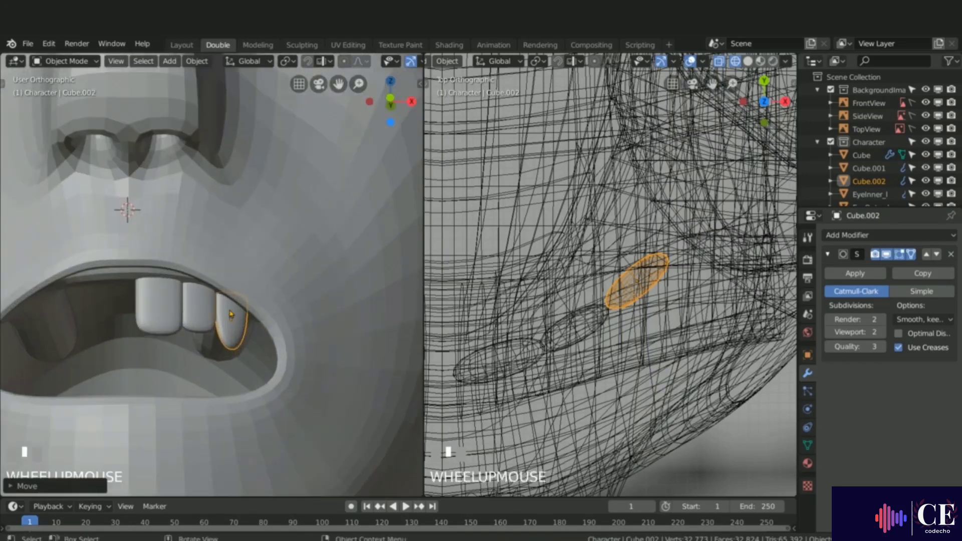
key(g)
key(z)
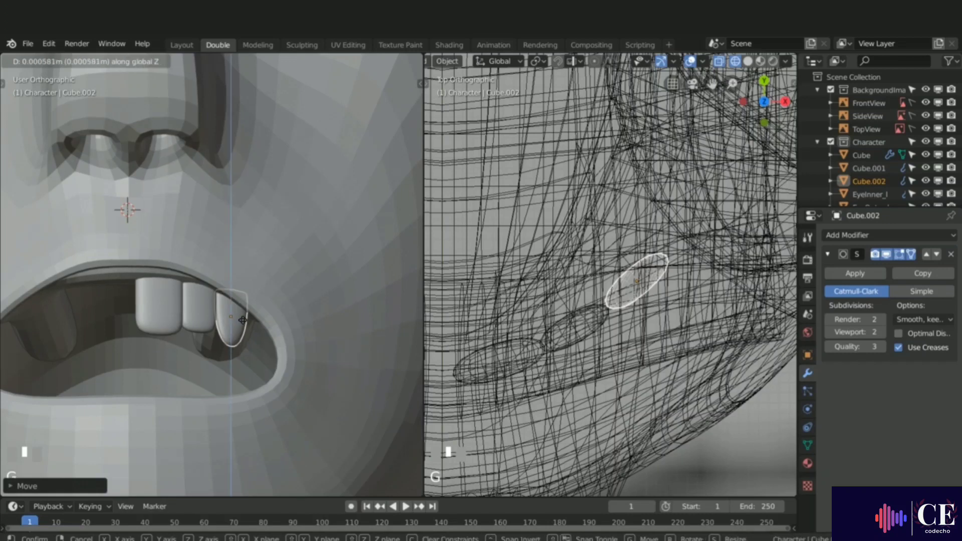
click(244, 318)
middle_drag(244, 317, 234, 321)
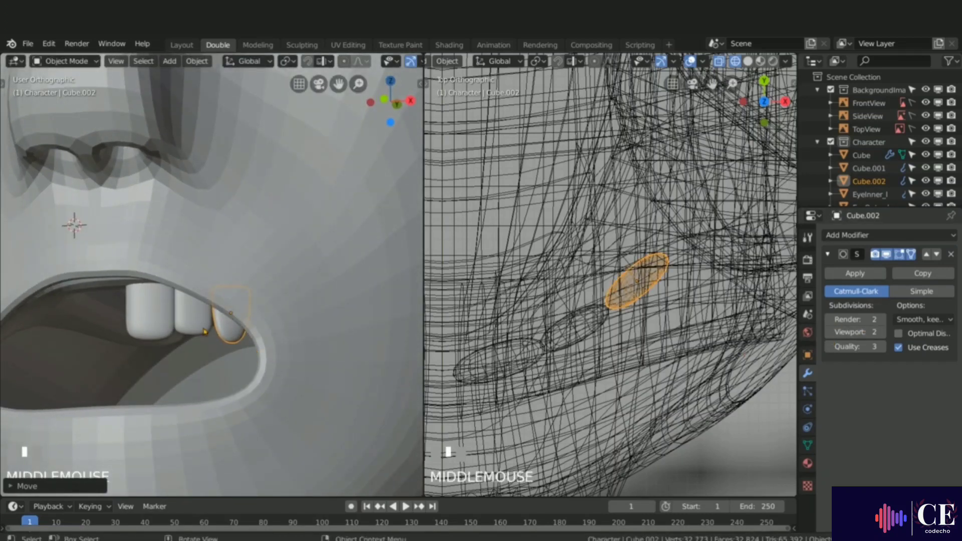
Step: Duplicate the second tooth, then scale, rotate and move the copy further along the upper gum in top view
click(200, 328)
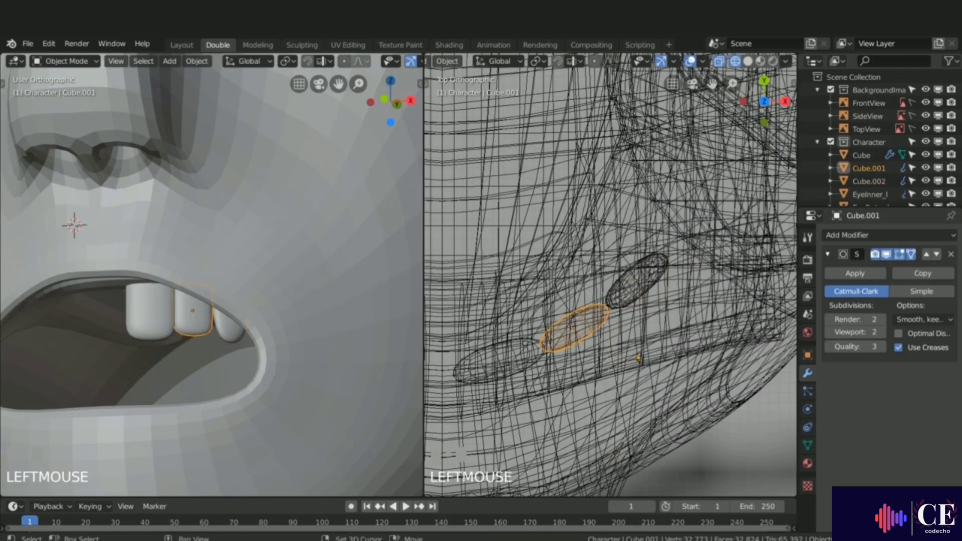
key(shift+d)
click(762, 319)
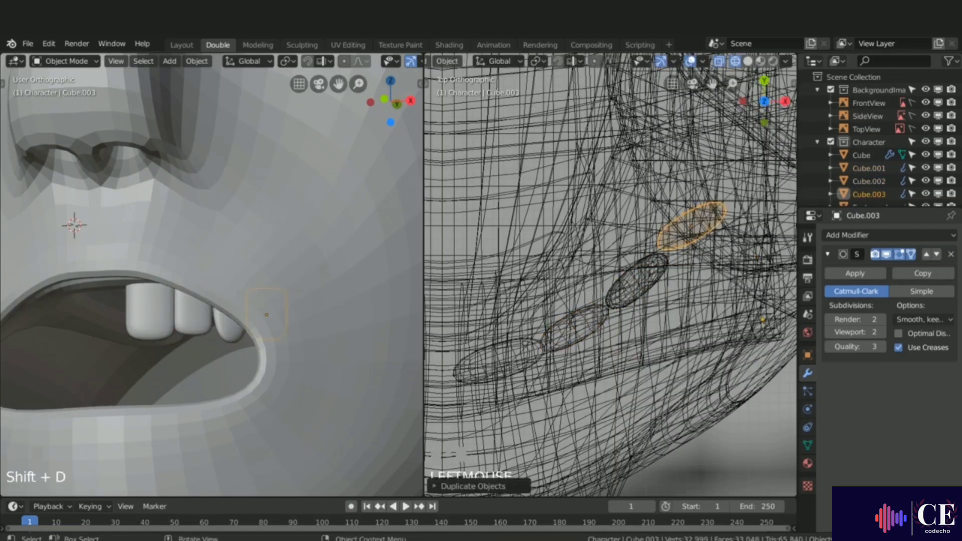
key(s)
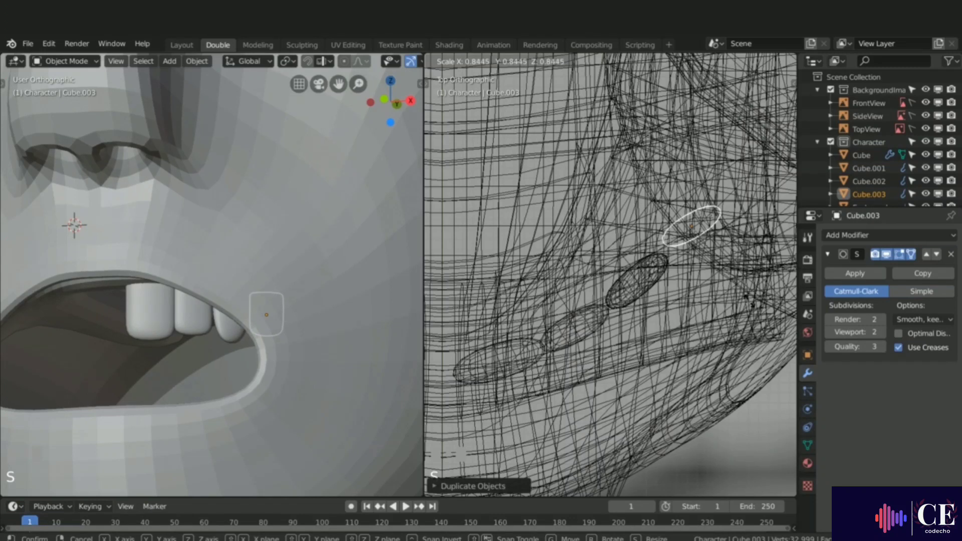
click(750, 304)
key(r)
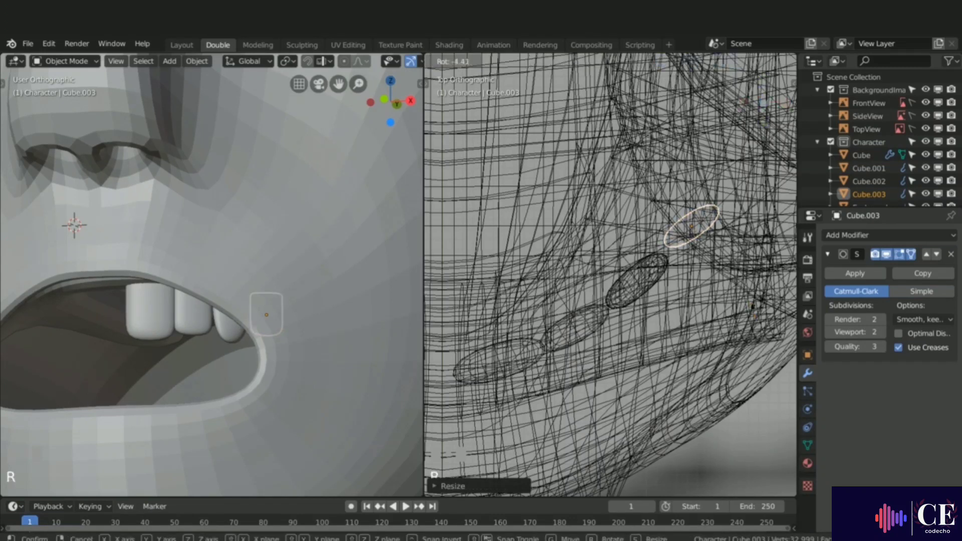
click(759, 286)
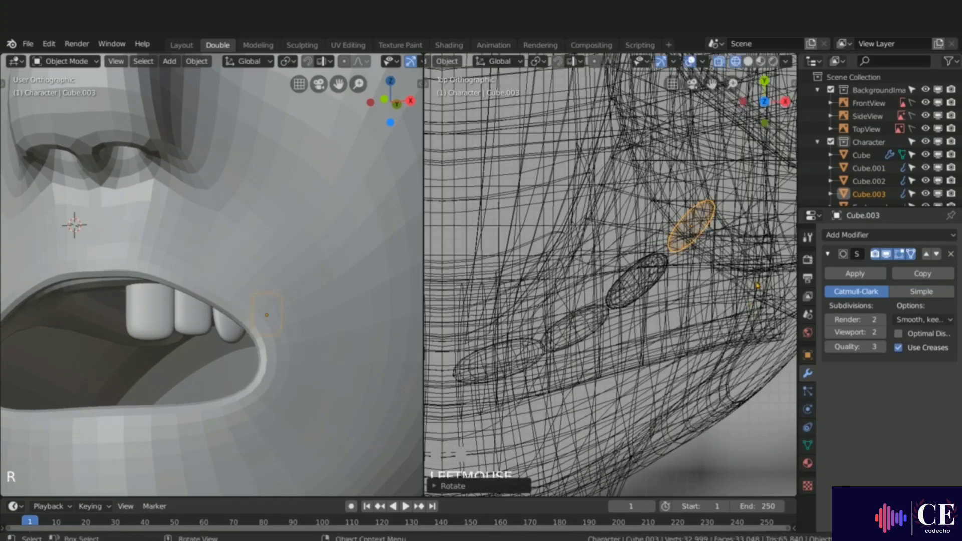
key(g)
click(755, 285)
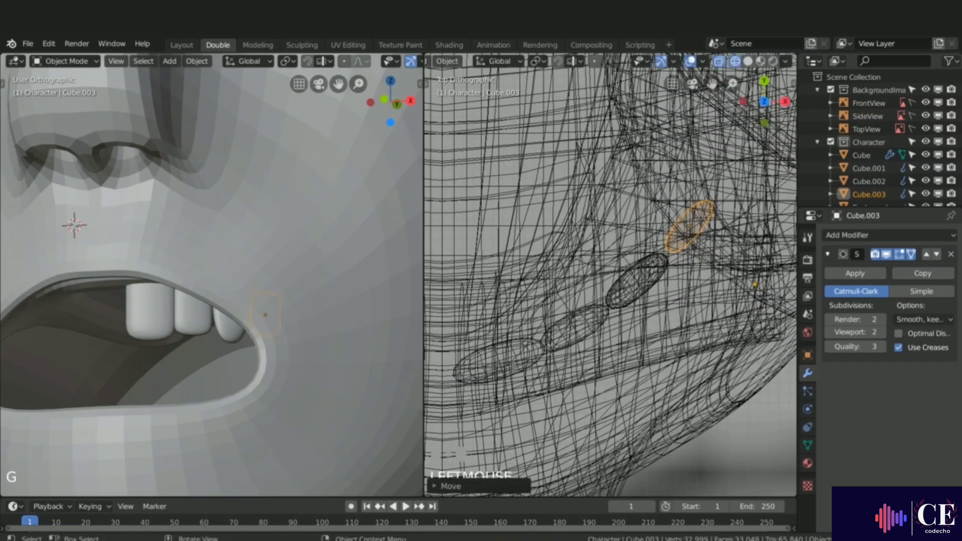
Step: Hide the head mesh and reselect the new fourth tooth
click(310, 236)
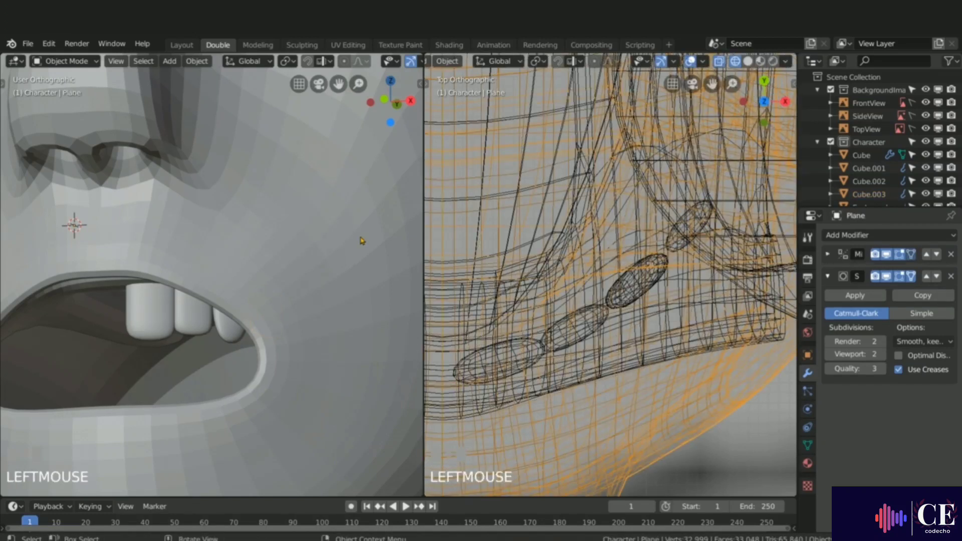
key(h)
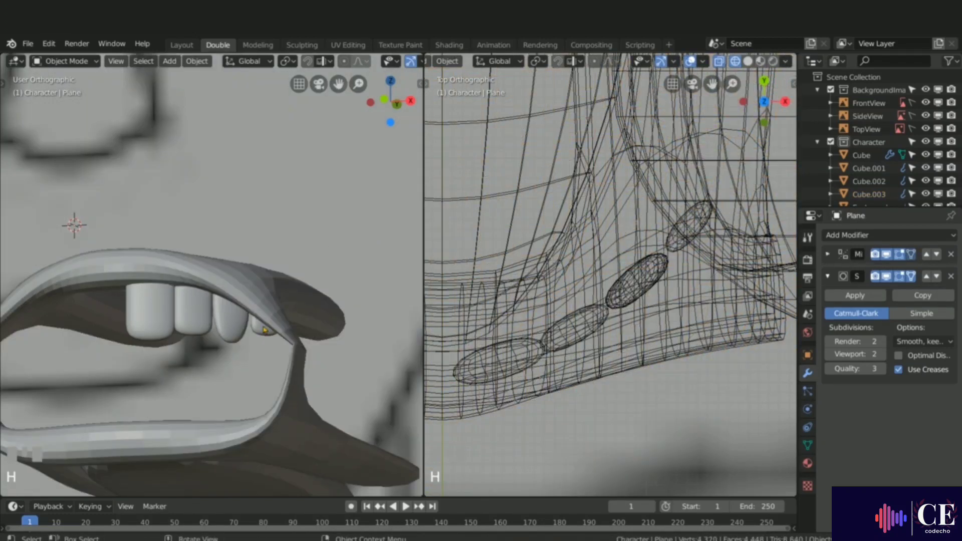
middle_drag(264, 330, 270, 334)
click(271, 334)
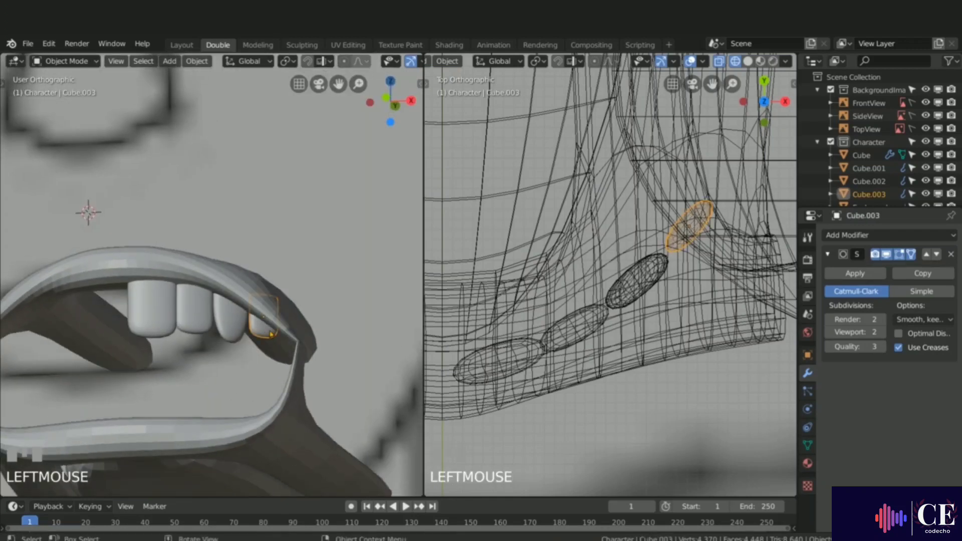
Step: Move the fourth tooth along Z, then undo the move
key(g)
key(z)
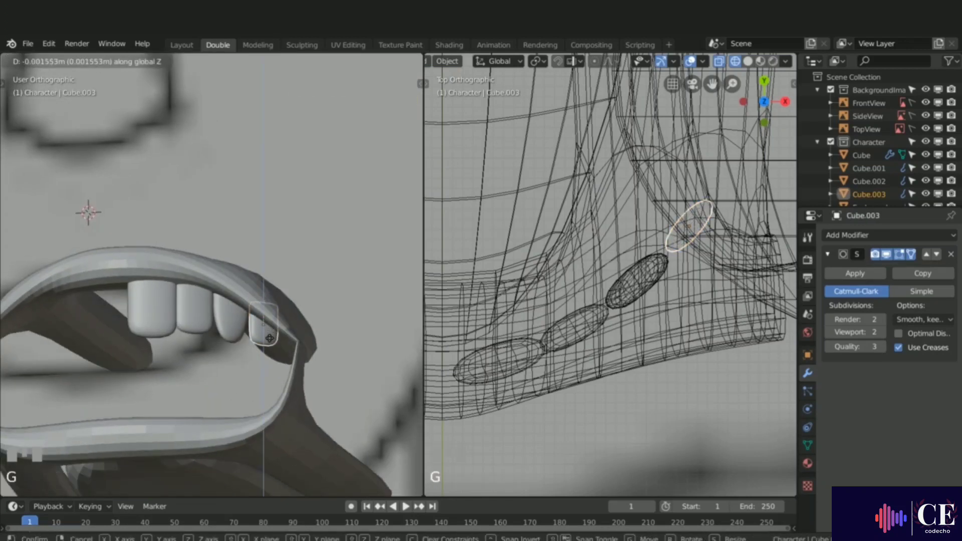
click(269, 338)
middle_drag(269, 338, 279, 306)
key(ctrl+z)
Step: Enter edit mode on the upper gum, select the edge loop near its corner and move it along Z
click(279, 306)
key(Tab)
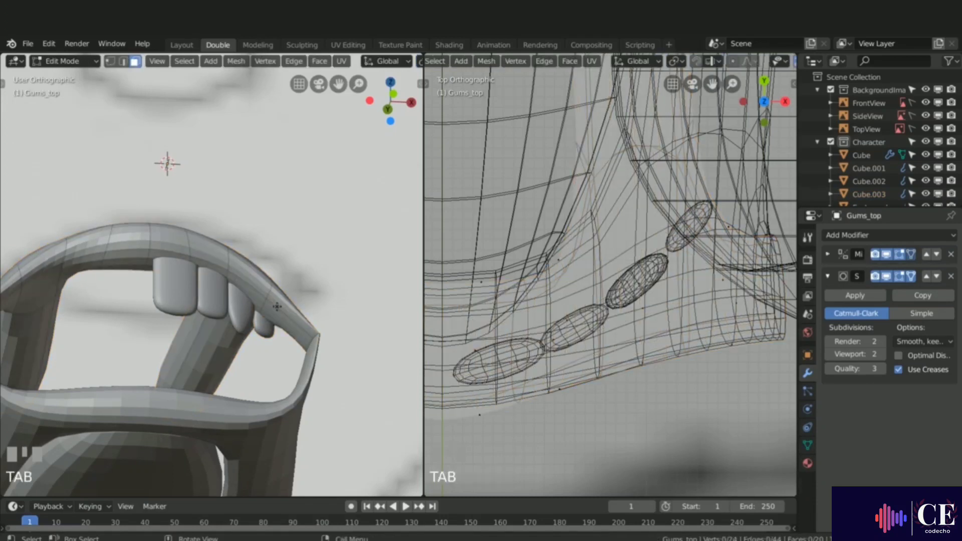
middle_drag(266, 300, 337, 262)
middle_drag(197, 323, 159, 357)
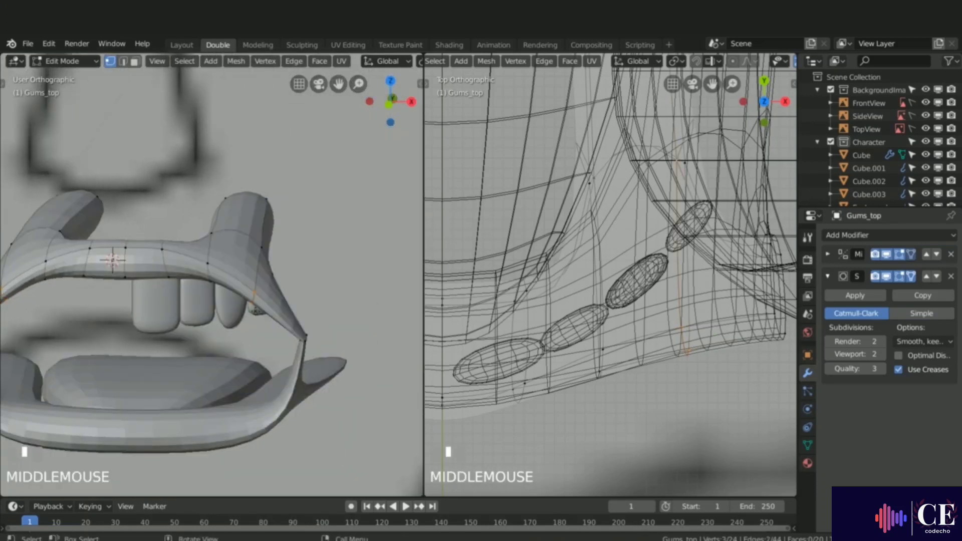
key(g)
key(z)
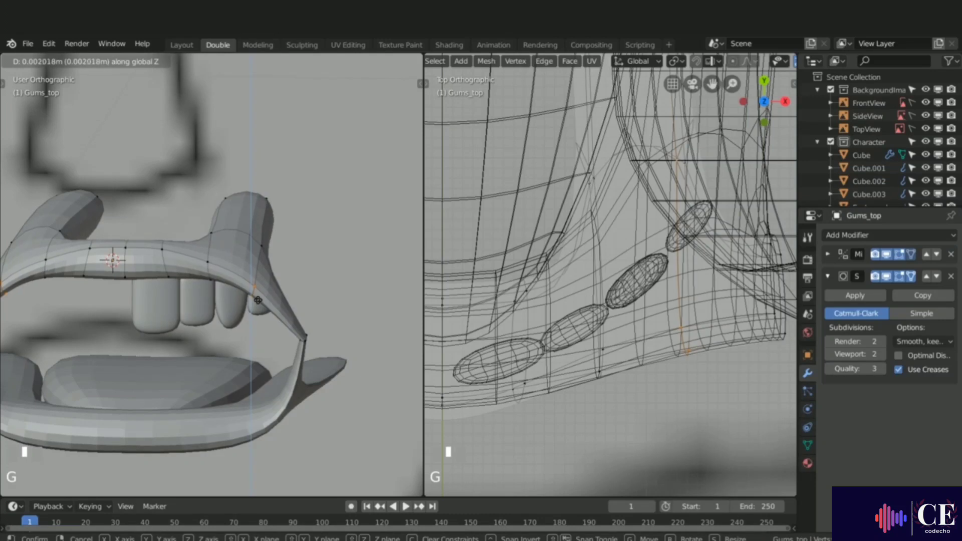
click(258, 298)
middle_drag(258, 299, 271, 280)
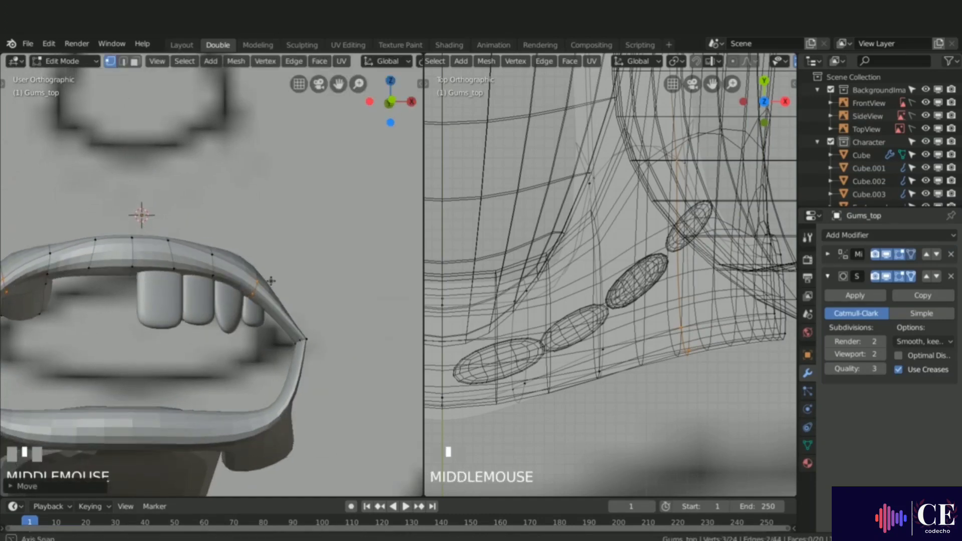
Step: Slide the gum edge loop along the gum and move it along Z again to fit around the last tooth
key(g)
key(g)
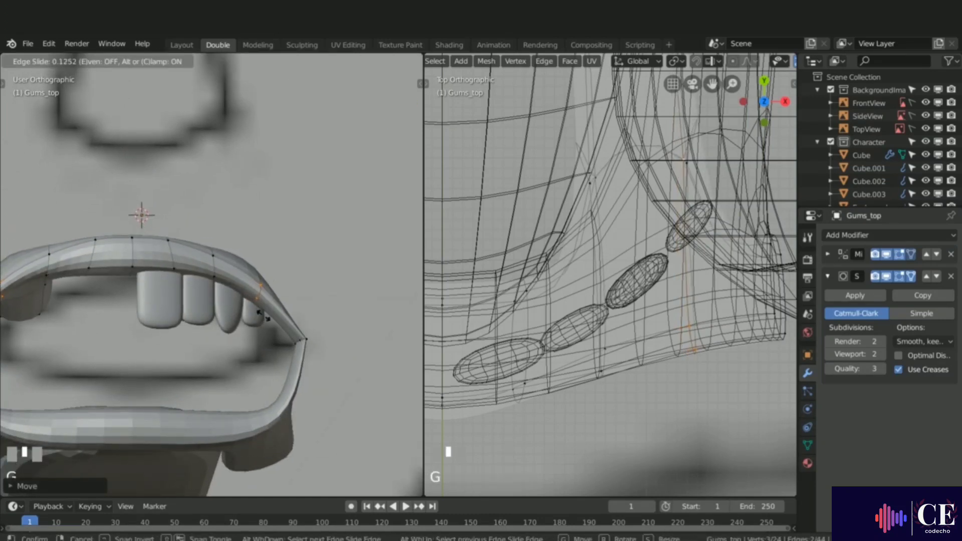
click(264, 315)
key(g)
key(z)
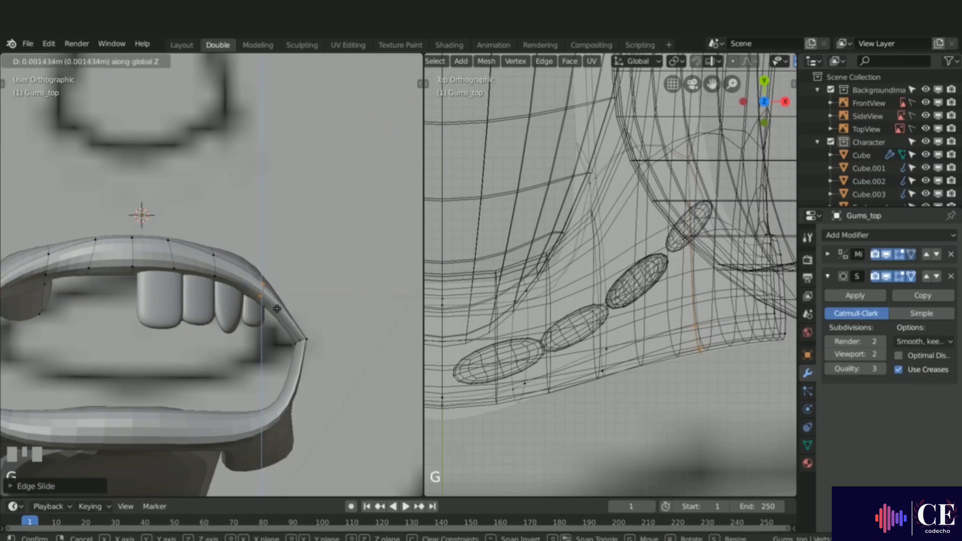
click(281, 299)
middle_drag(280, 299, 209, 267)
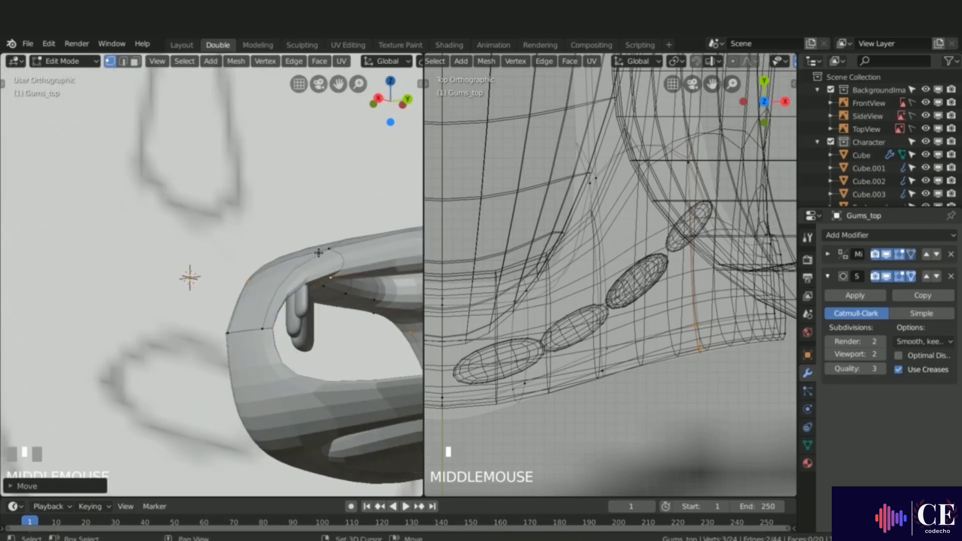
Step: Lower the gum edge loop along Z once more and return to object mode
middle_drag(318, 253, 277, 314)
key(g)
key(z)
click(302, 303)
key(Tab)
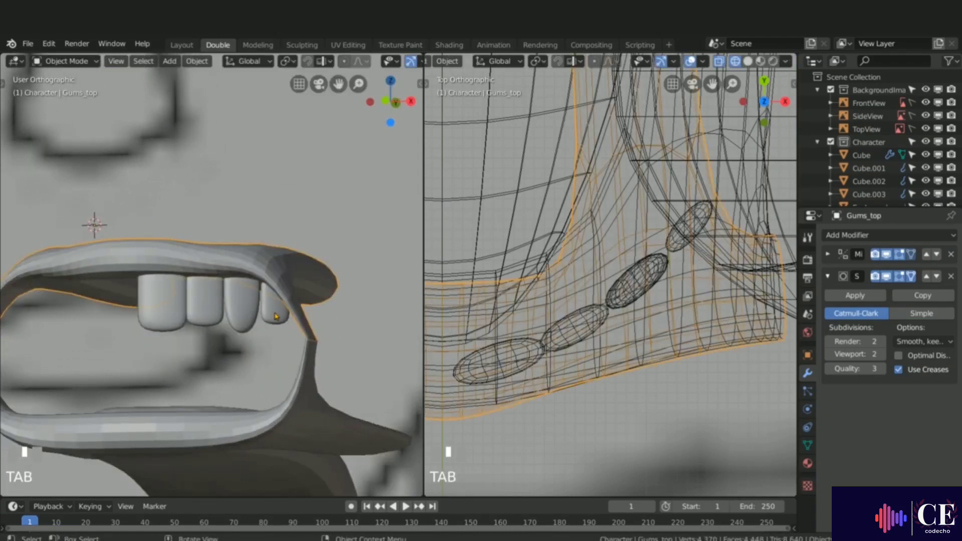
Step: Rotate and reposition the fourth tooth in the top view so it follows the curve of the gum
click(275, 316)
shift+middle_drag(721, 280, 671, 311)
key(r)
click(679, 303)
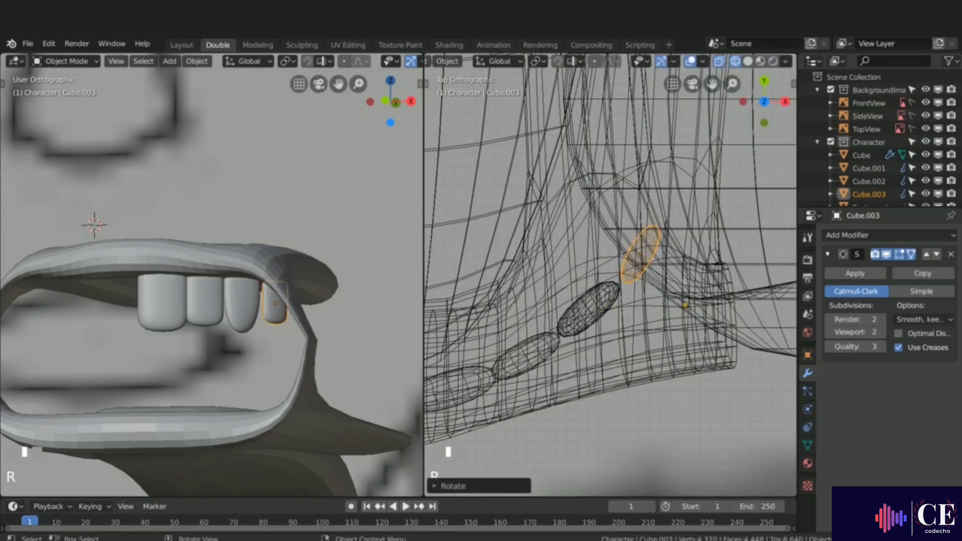
key(g)
click(678, 299)
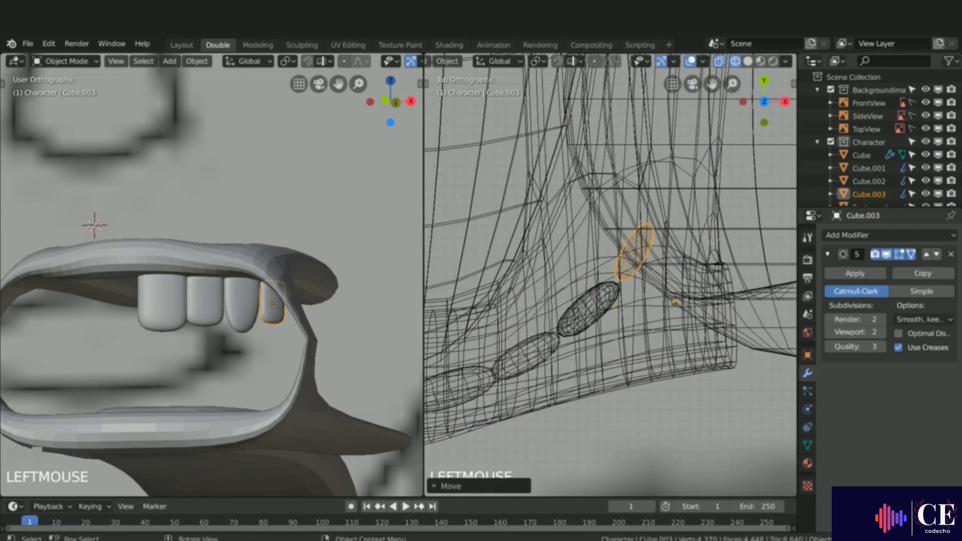
middle_drag(261, 323, 268, 309)
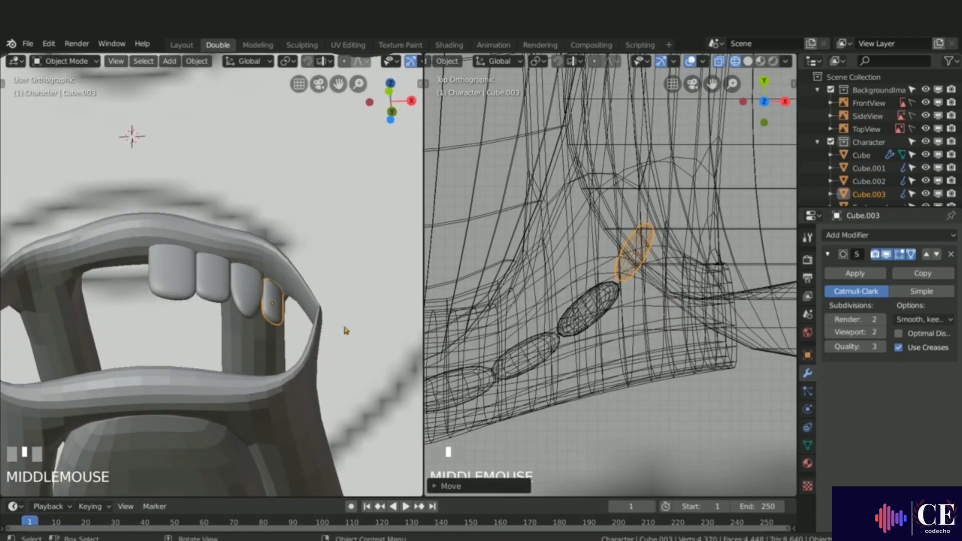
key(r)
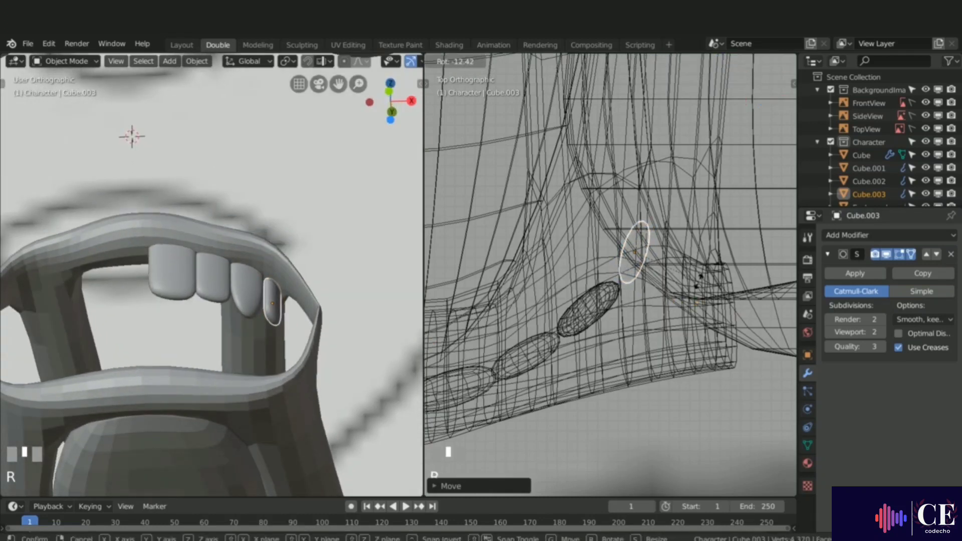
click(701, 276)
key(g)
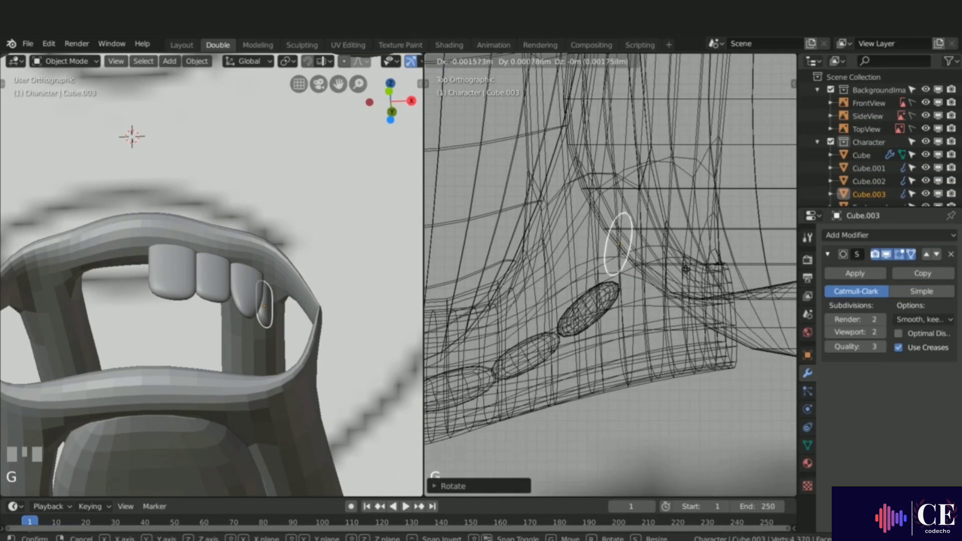
click(694, 279)
key(r)
click(692, 289)
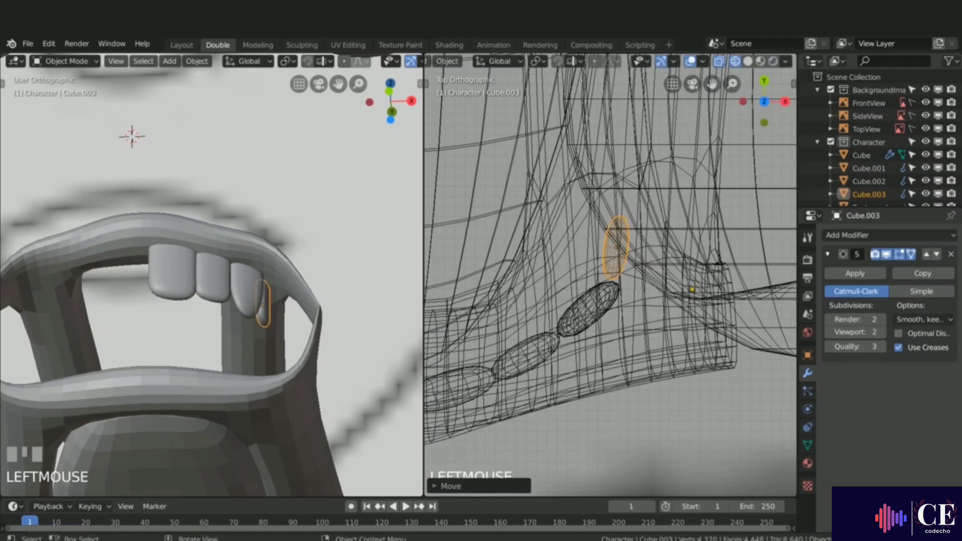
Step: Select the third tooth and adjust its rotation and position along the gum line
click(588, 315)
click(598, 305)
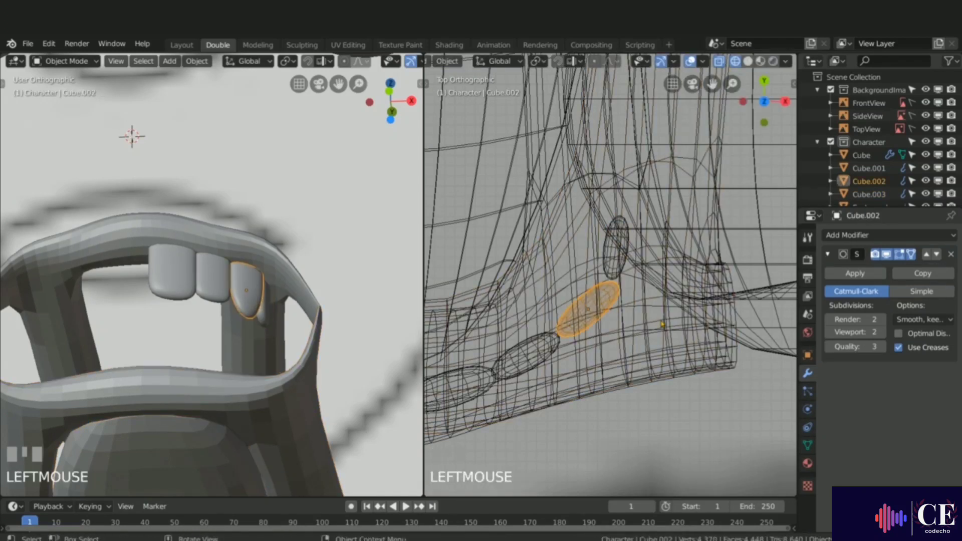
key(r)
click(664, 304)
key(g)
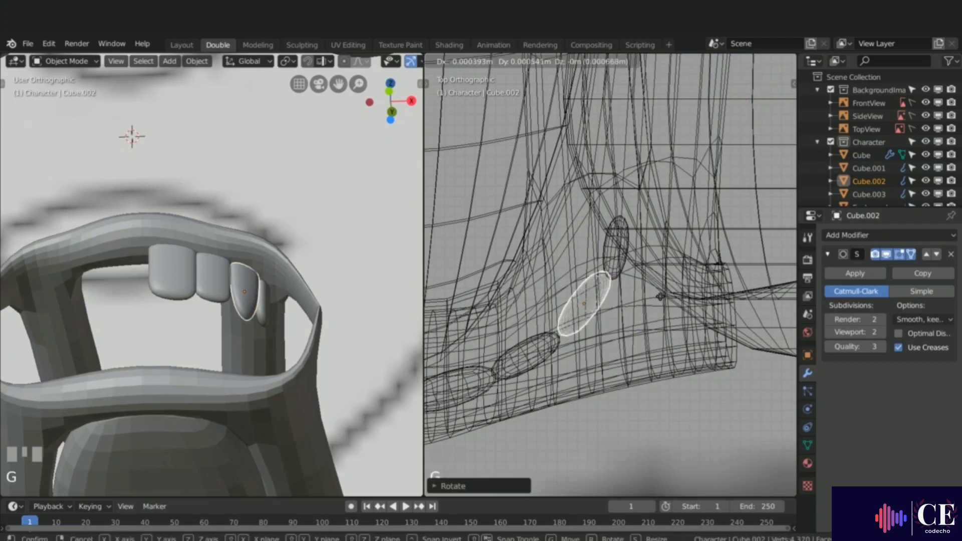
click(659, 300)
key(r)
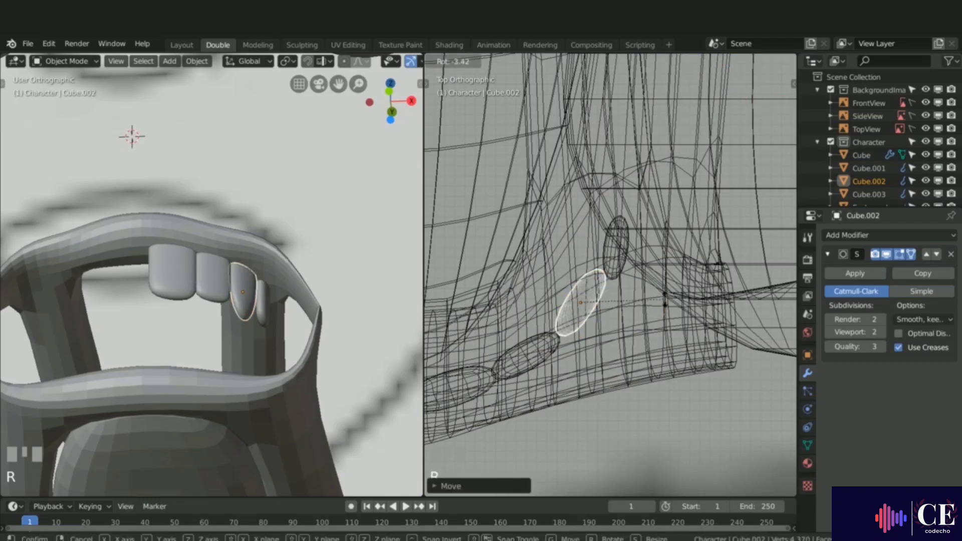
click(665, 300)
key(g)
click(665, 298)
Step: Reposition the fourth tooth and scale it up slightly to about 1.016
click(611, 257)
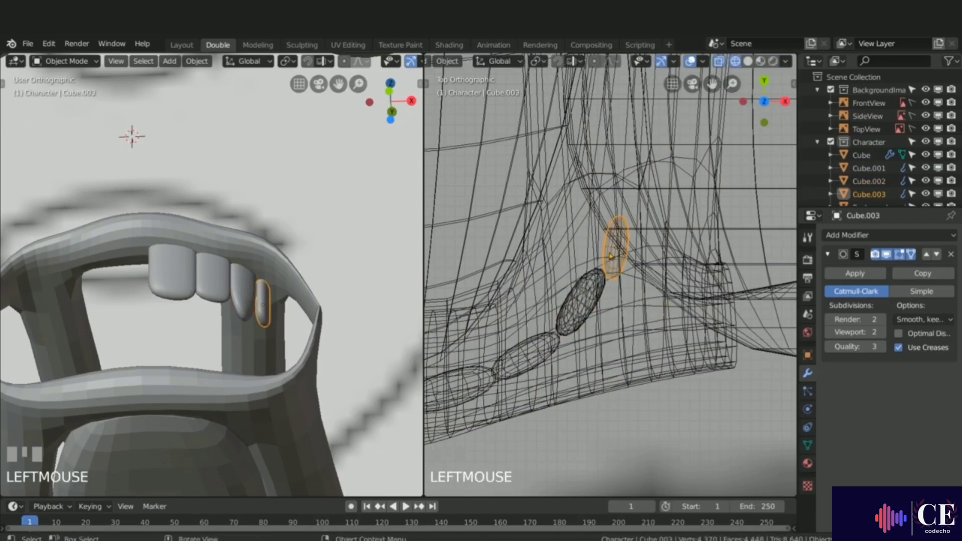
key(g)
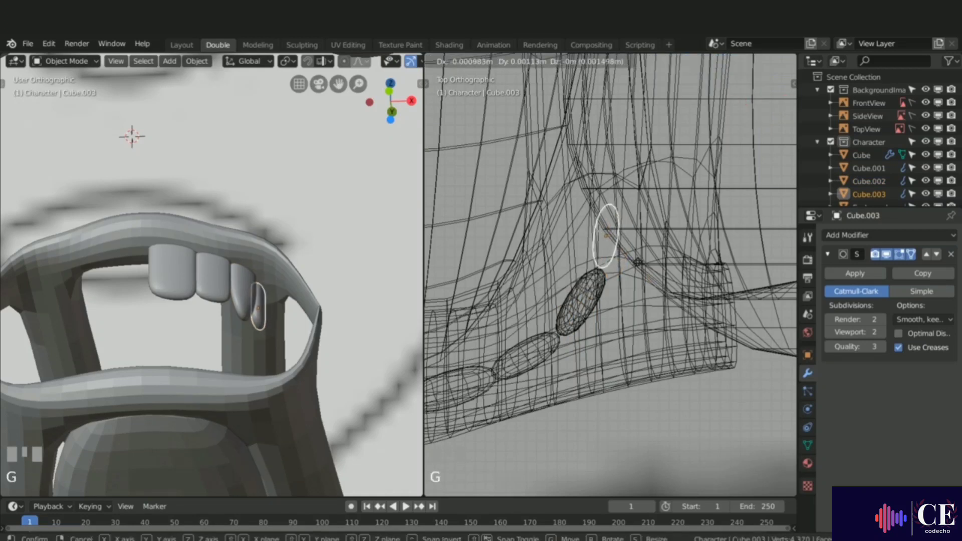
click(639, 267)
middle_drag(233, 323, 279, 327)
scroll(228, 355, down, 3)
scroll(279, 327, up, 3)
key(s)
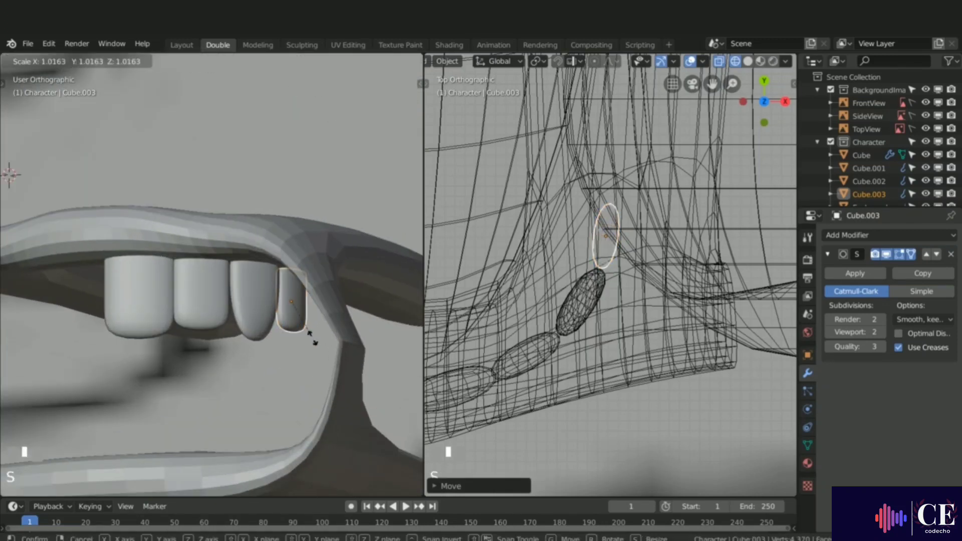
click(314, 342)
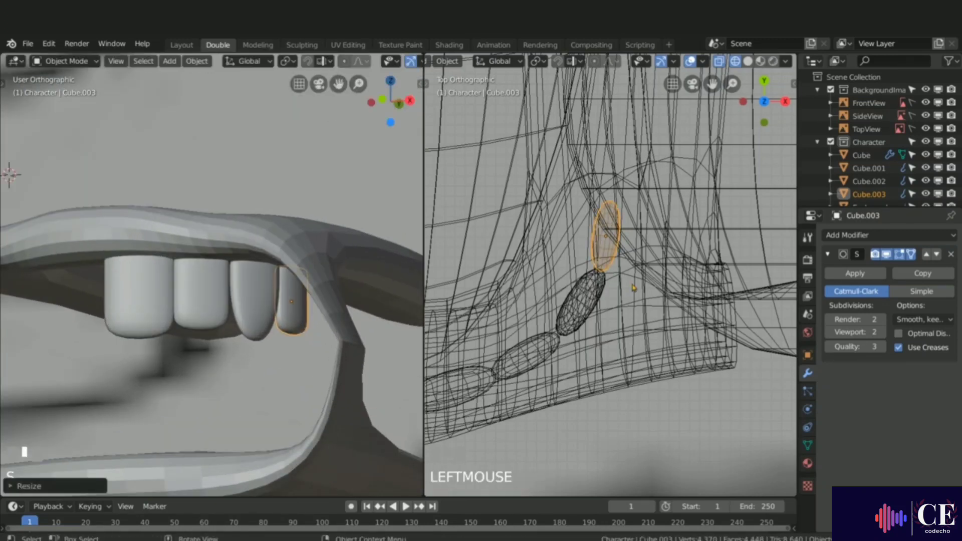
key(g)
click(636, 286)
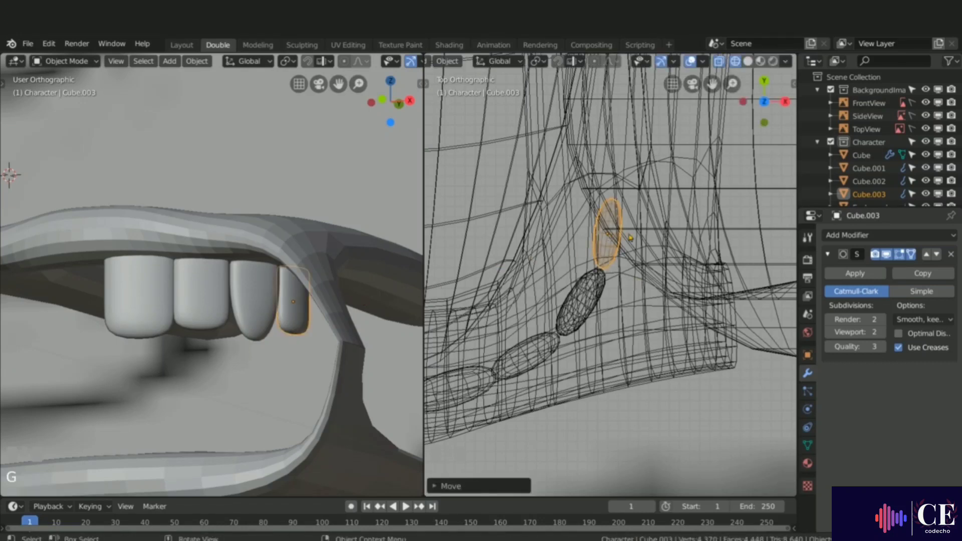
Step: Duplicate the fourth tooth and rotate and place the copy further back along the gum
key(shift+d)
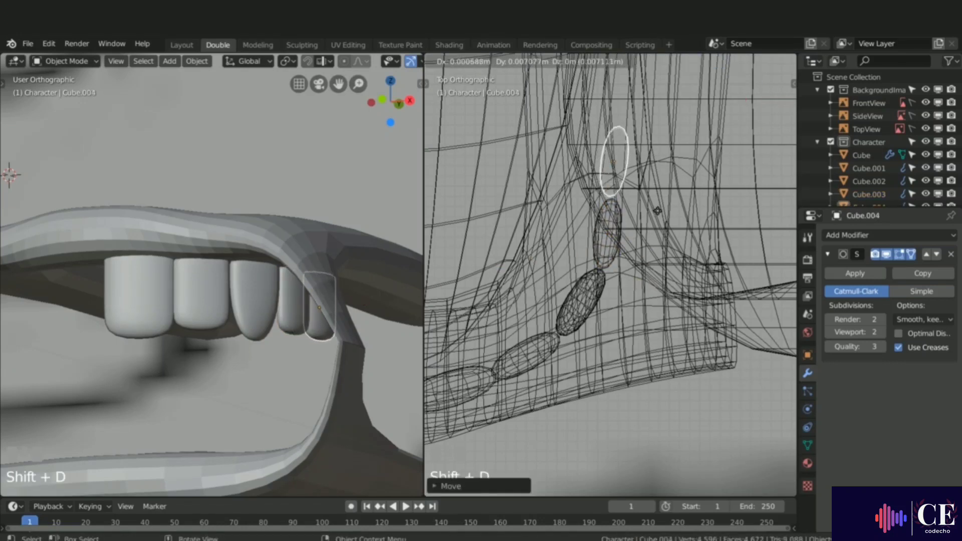
click(661, 216)
key(r)
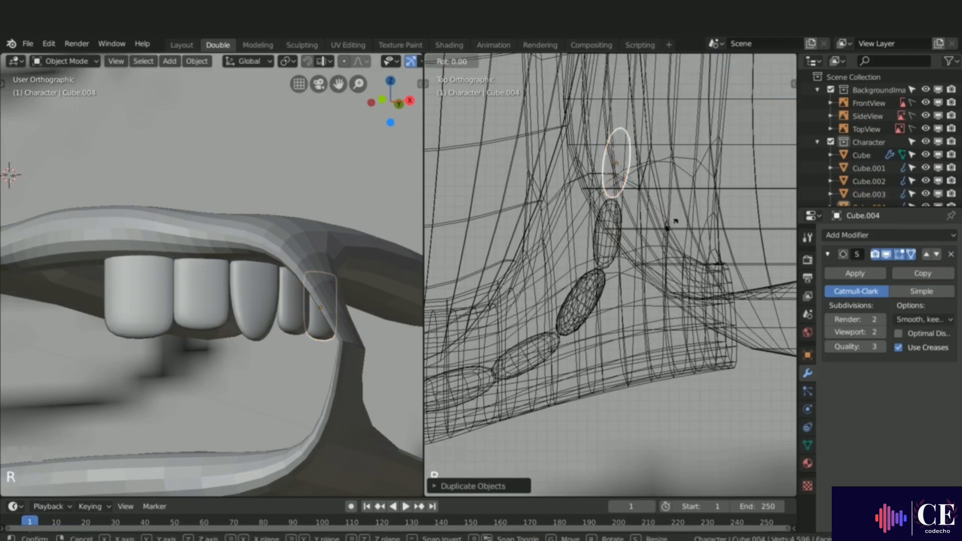
click(676, 222)
key(g)
click(675, 219)
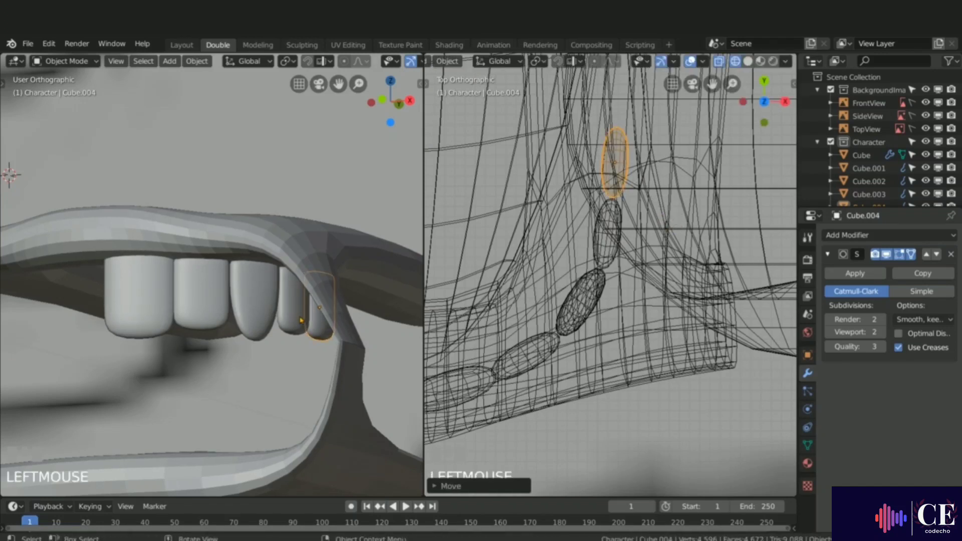
Step: Duplicate the front tooth and move the copy along X behind the last side tooth
middle_drag(300, 319, 171, 306)
click(149, 298)
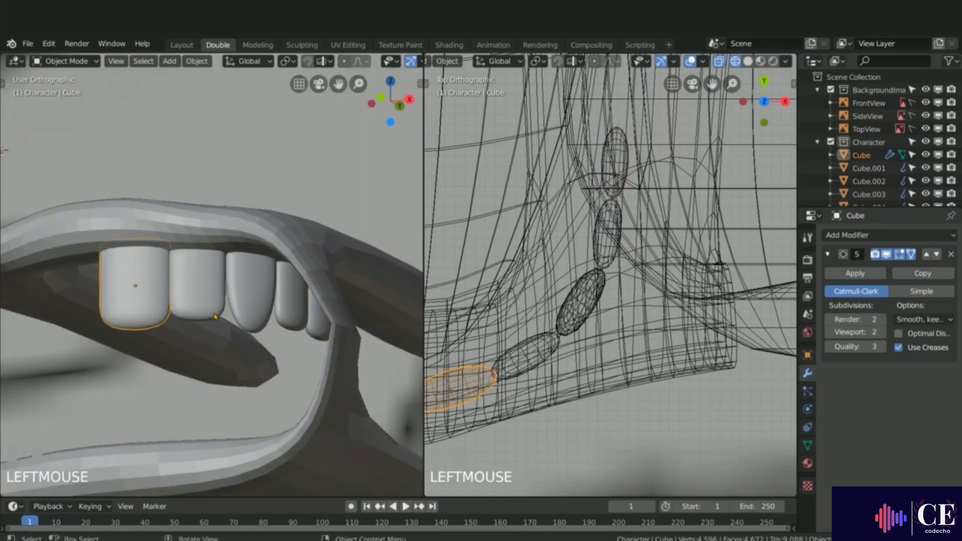
key(shift+d)
key(x)
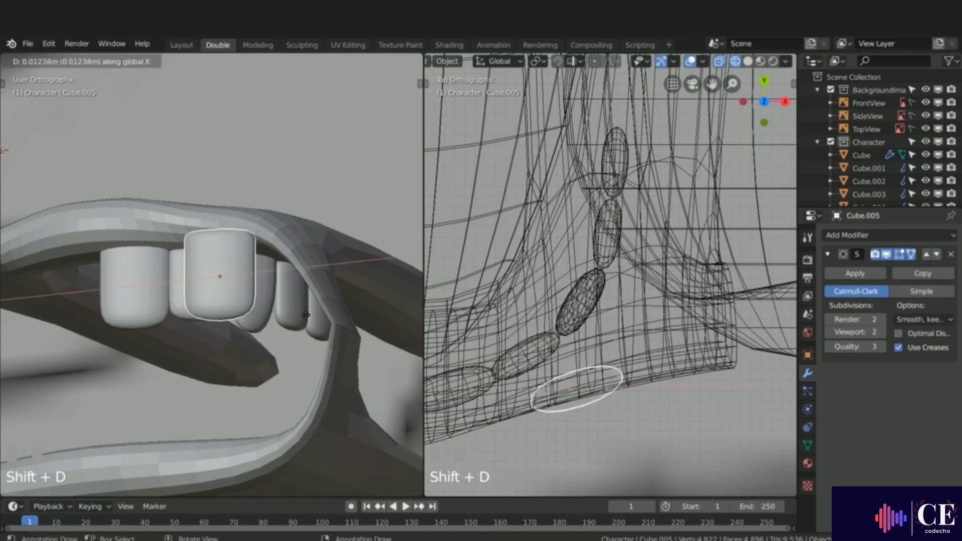
click(384, 313)
Step: In edit mode, scale and rotate the copied tooth, then widen it along Y by about 1.54 to form a molar
key(Tab)
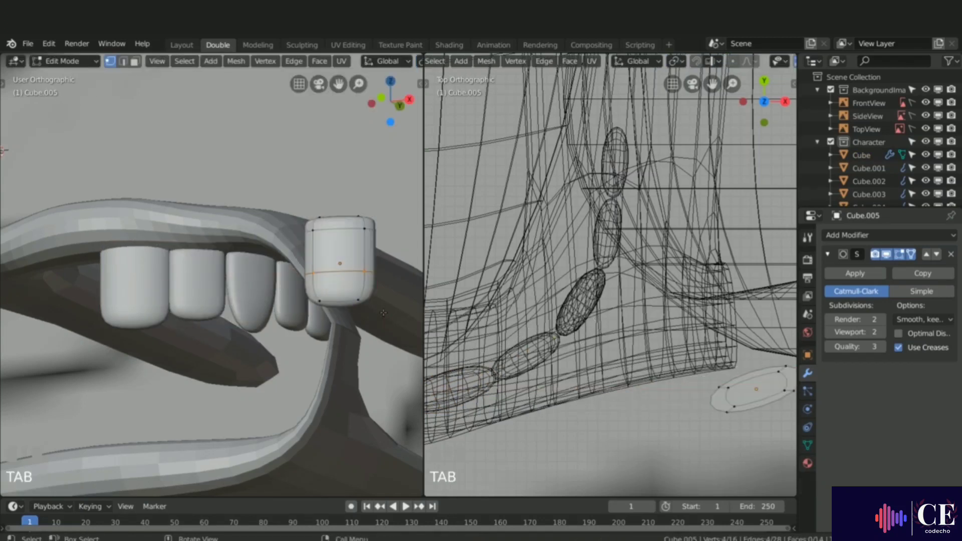
key(a)
middle_drag(383, 313, 334, 362)
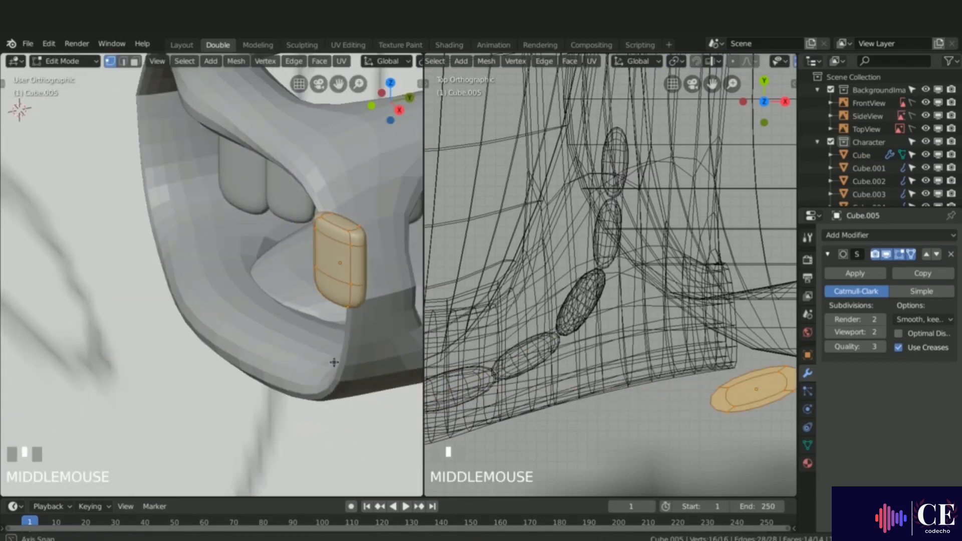
key(s)
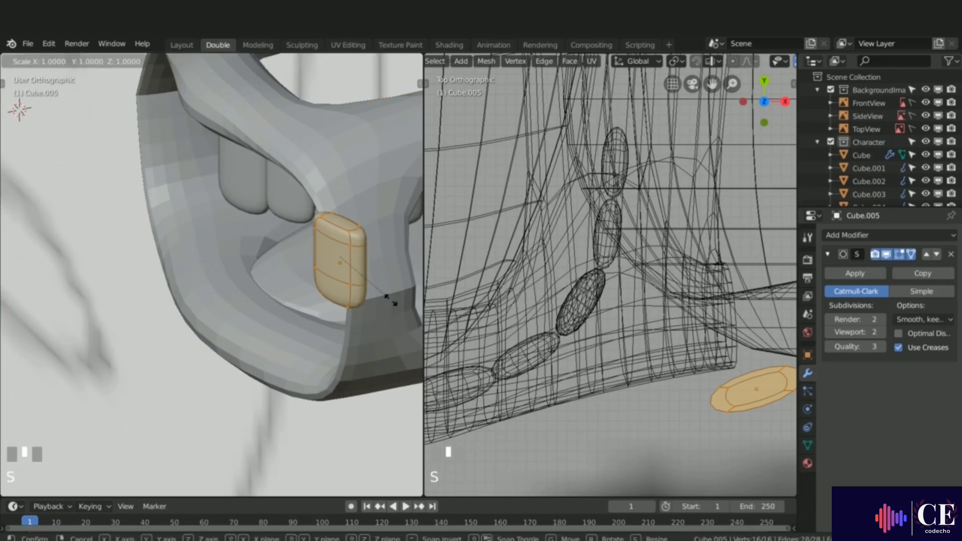
click(718, 451)
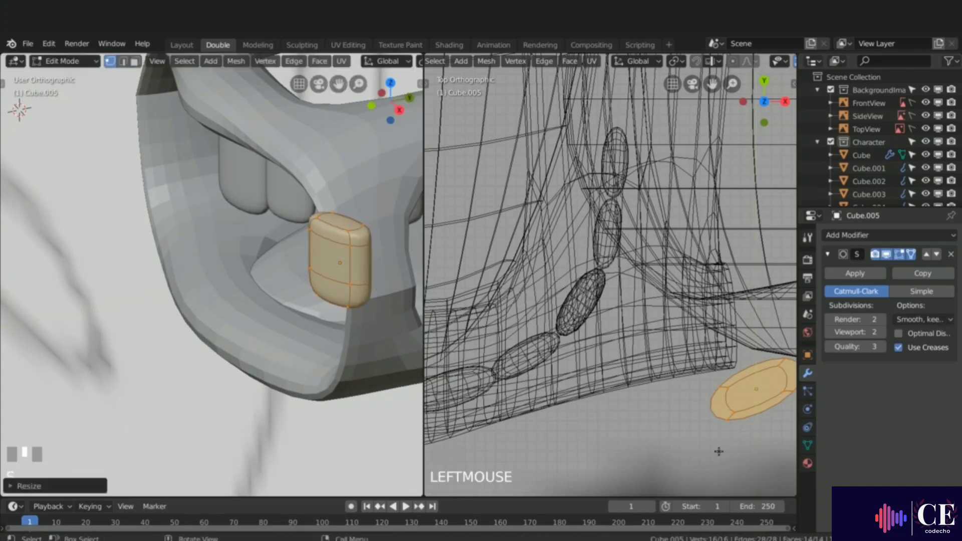
shift+middle_drag(719, 451, 627, 380)
key(r)
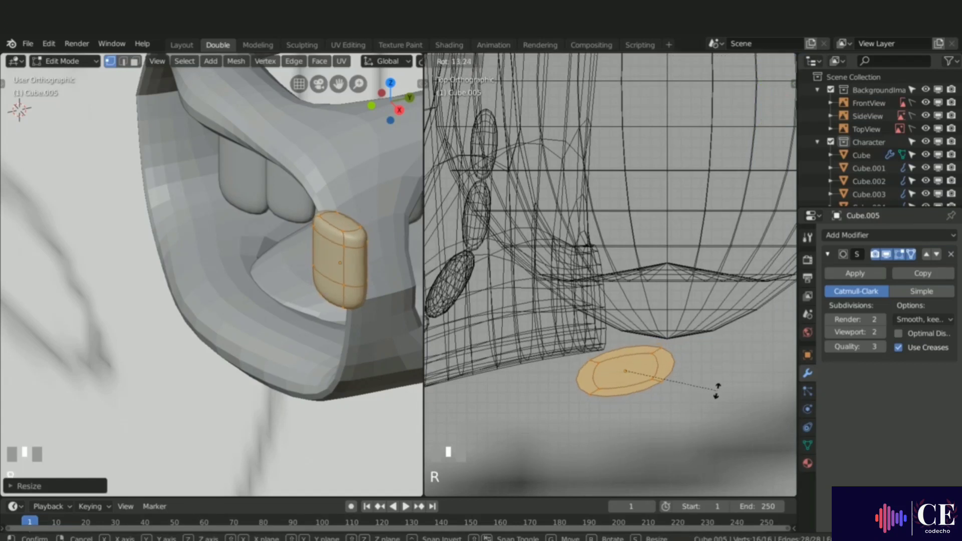
click(709, 406)
key(s)
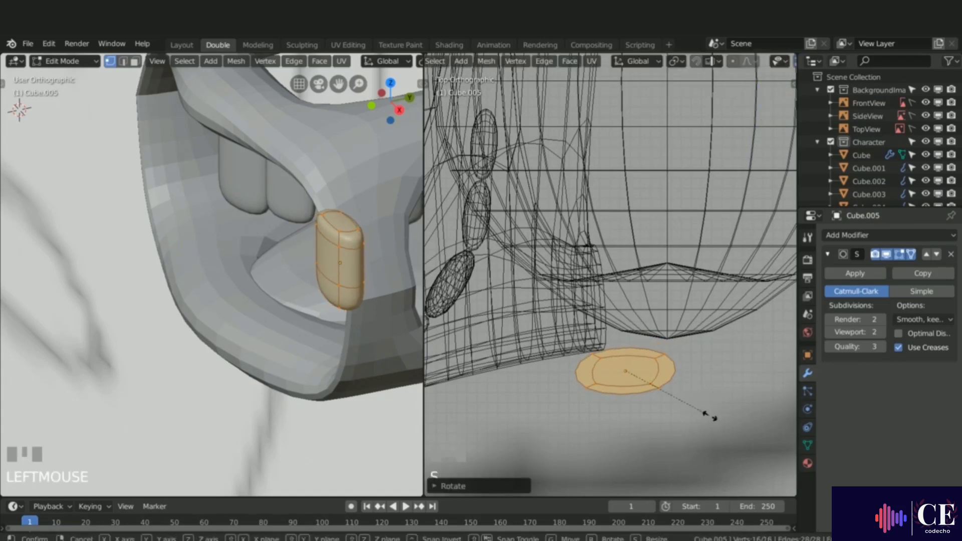
key(y)
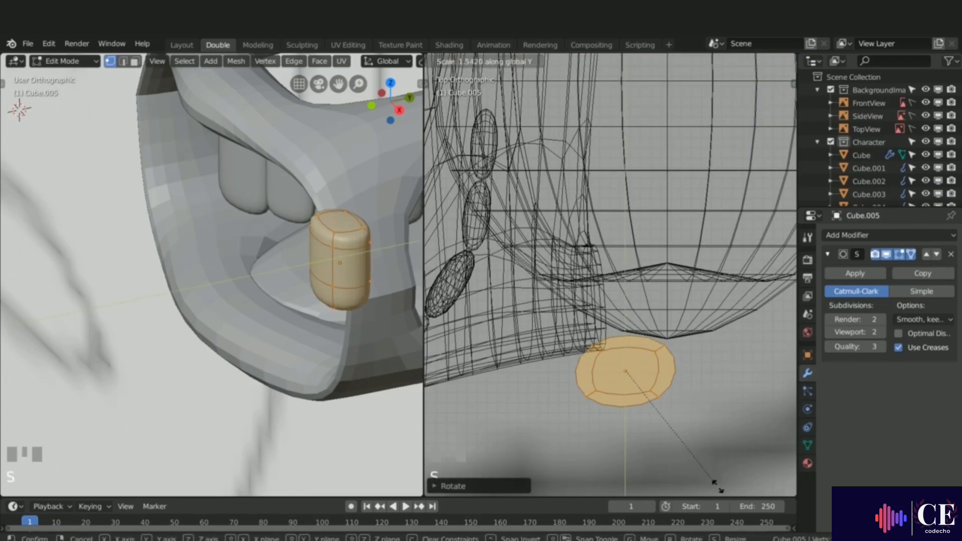
click(723, 74)
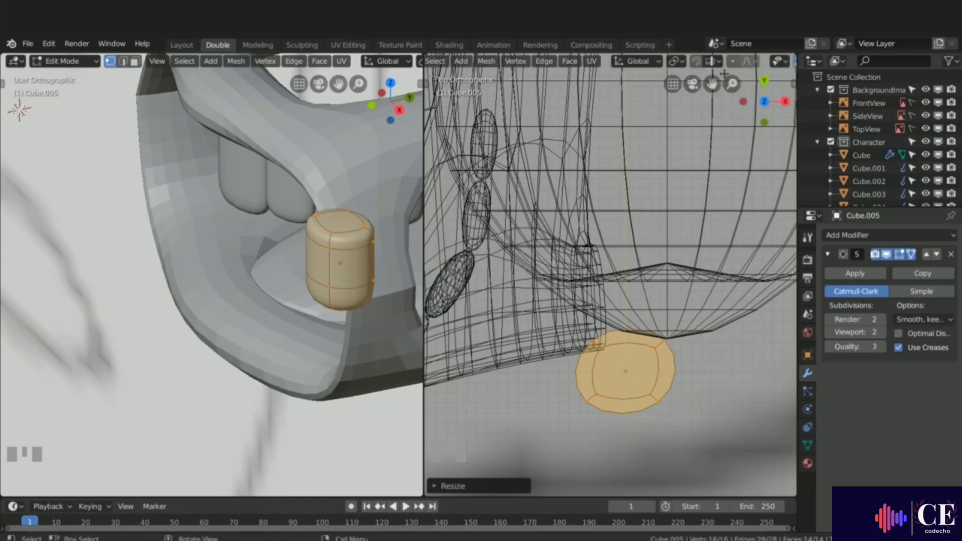
Step: Add two loop cuts across the molar mesh
middle_drag(346, 280, 319, 232)
key(ctrl+r)
click(319, 232)
right_click(320, 232)
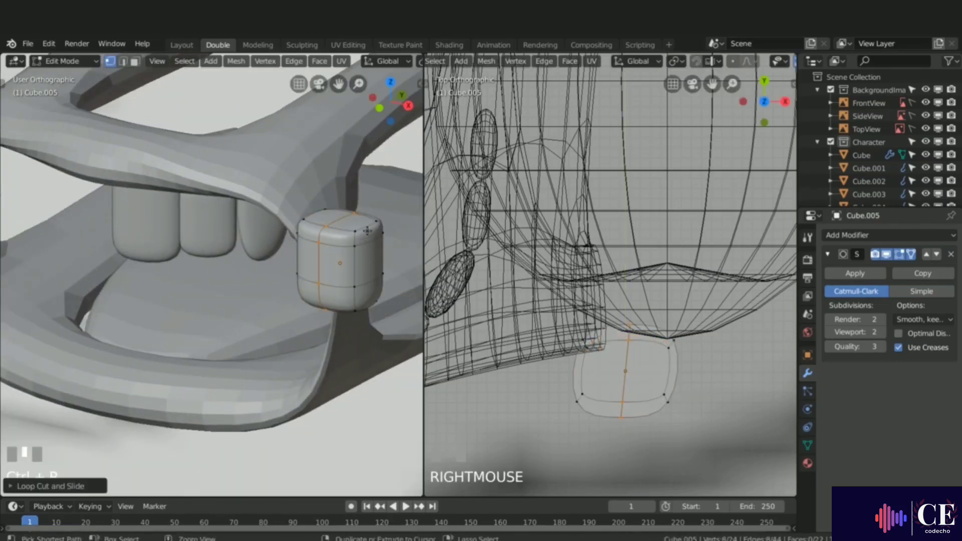
key(ctrl+r)
click(368, 231)
right_click(368, 230)
middle_drag(358, 222, 361, 252)
click(336, 310)
key(g)
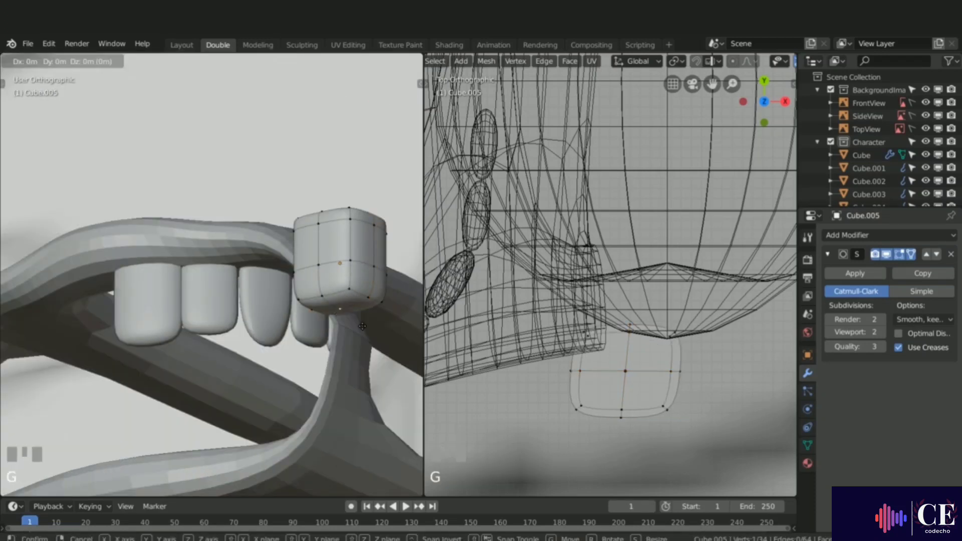
key(z)
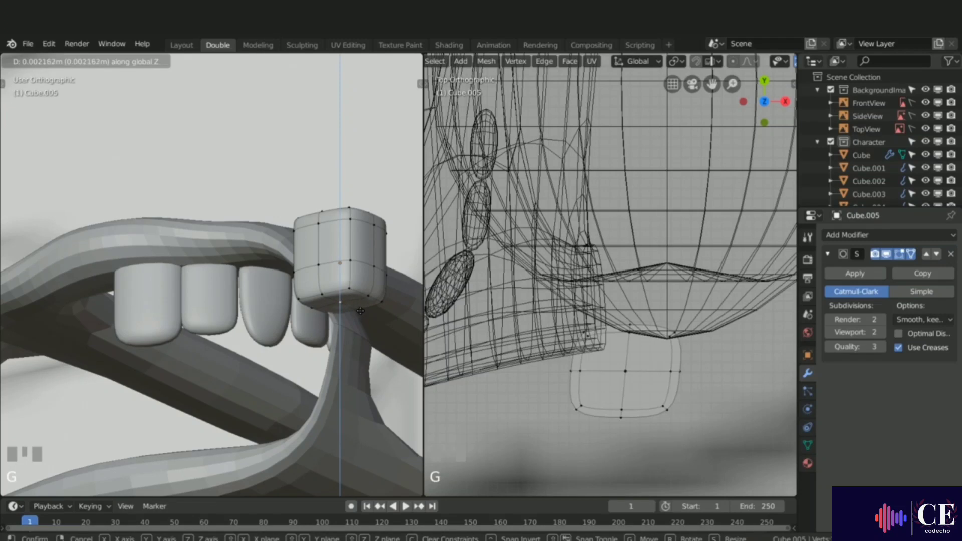
right_click(360, 311)
middle_drag(360, 311, 358, 278)
Step: Select the whole molar mesh in front view and scale it down to about 0.89
key(a)
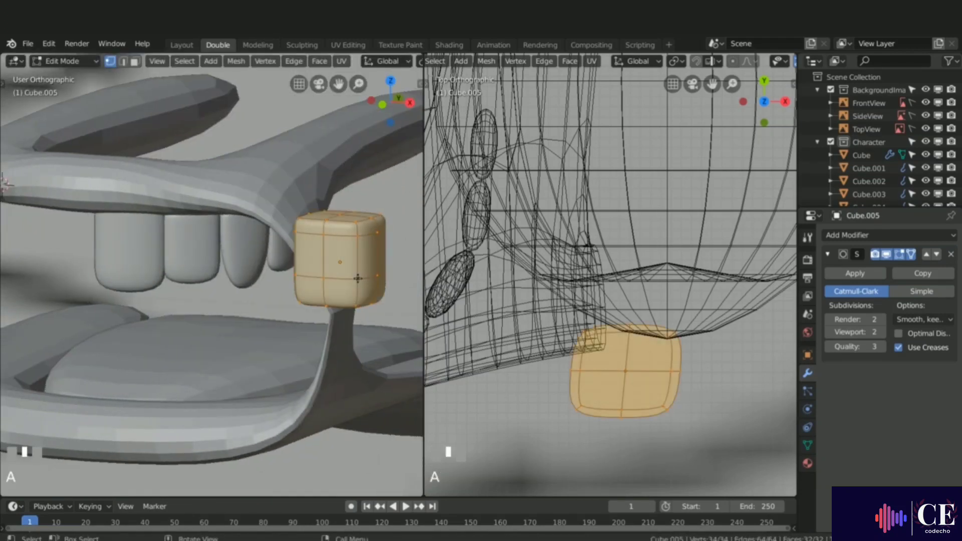
key(KP_1)
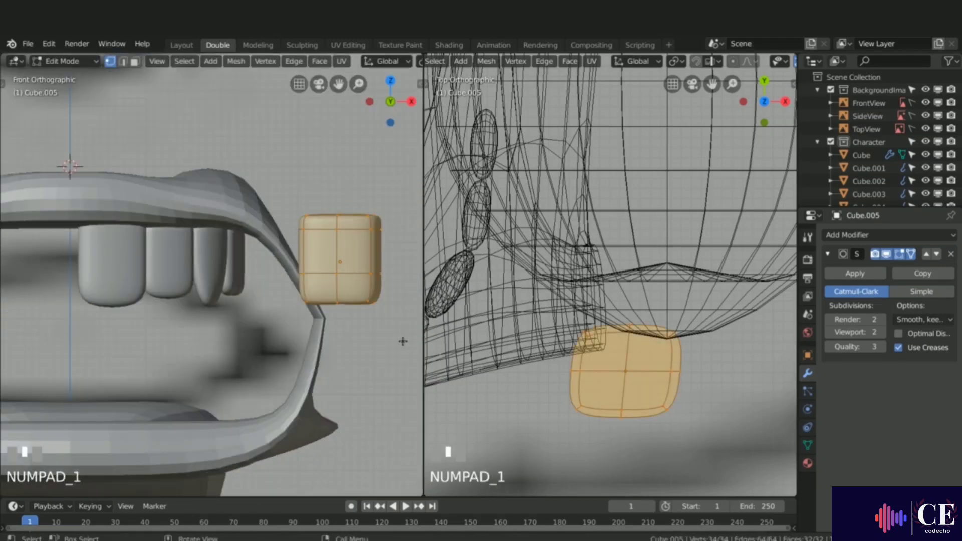
key(s)
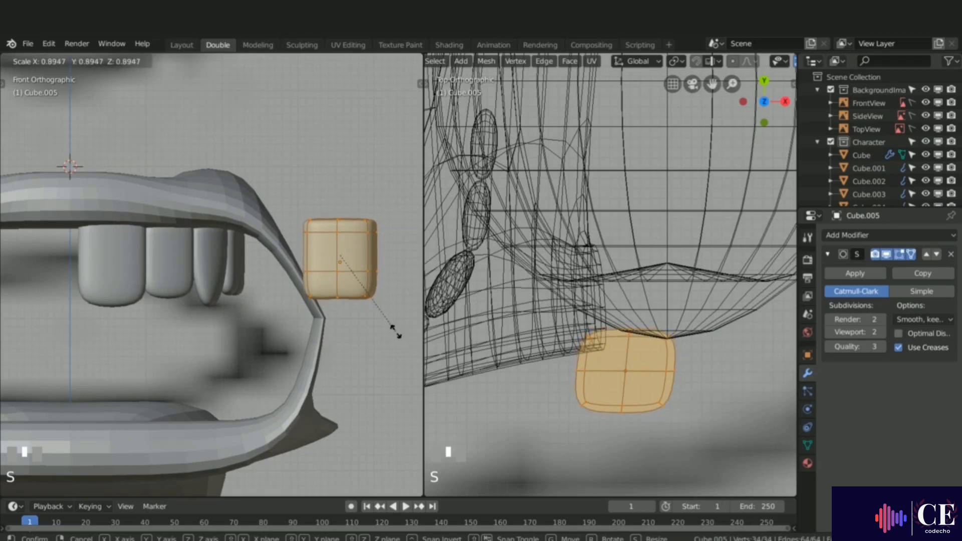
click(394, 329)
Step: Confirm the molar's scale of about 0.89 and rotate it about -1.8 degrees in top view
scroll(680, 333, down, 2)
shift+middle_drag(679, 333, 654, 384)
key(r)
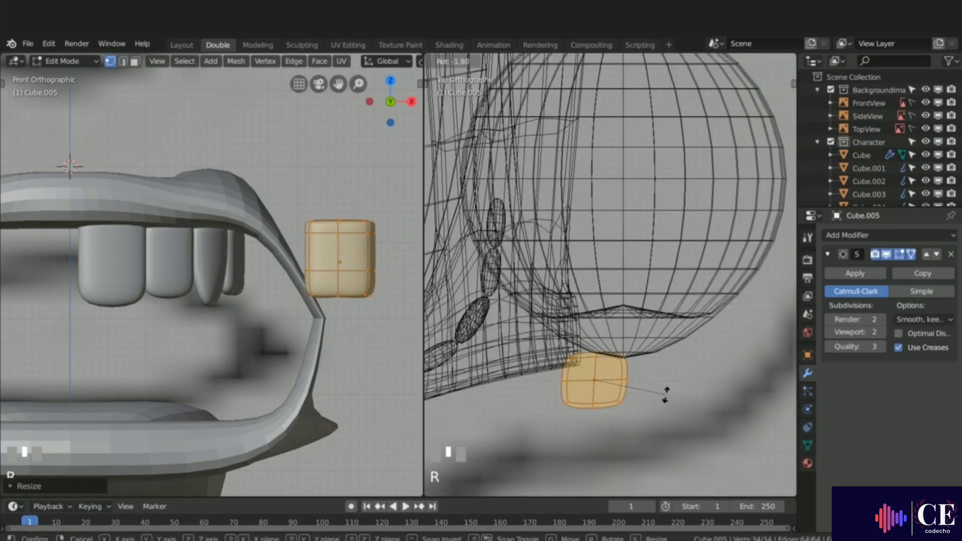
click(666, 393)
Step: Scale the molar along X to about 0.84, then scale it uniformly to about 0.99
key(s)
key(x)
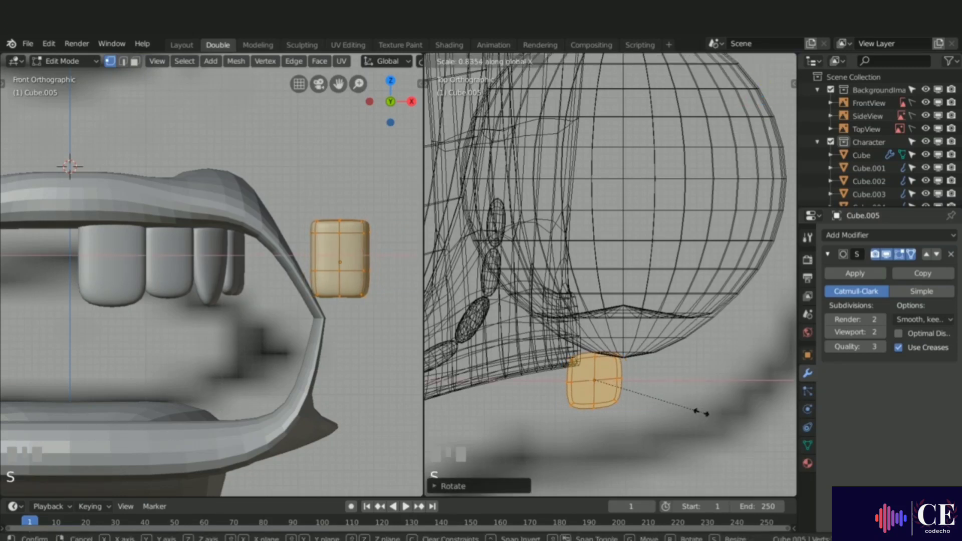
click(673, 409)
scroll(643, 413, down, 1)
key(s)
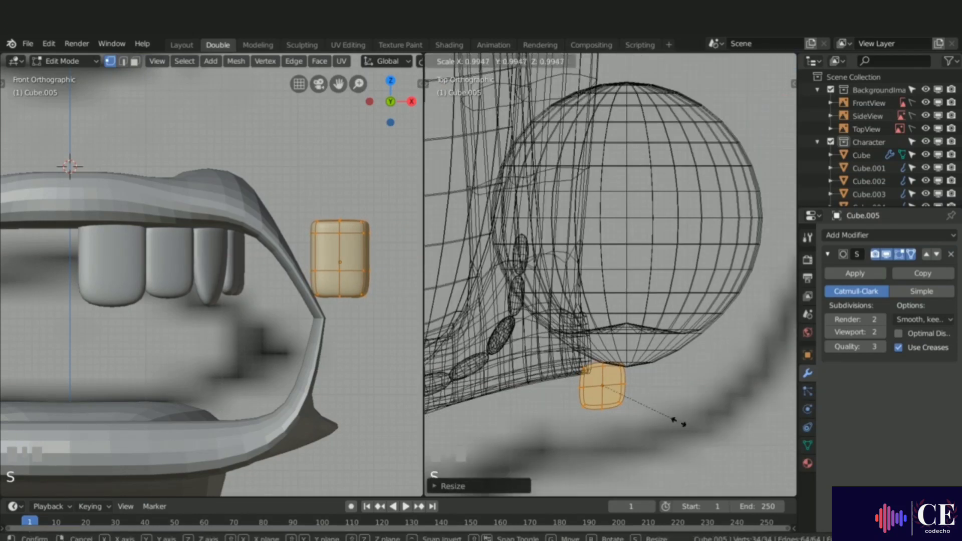
click(673, 417)
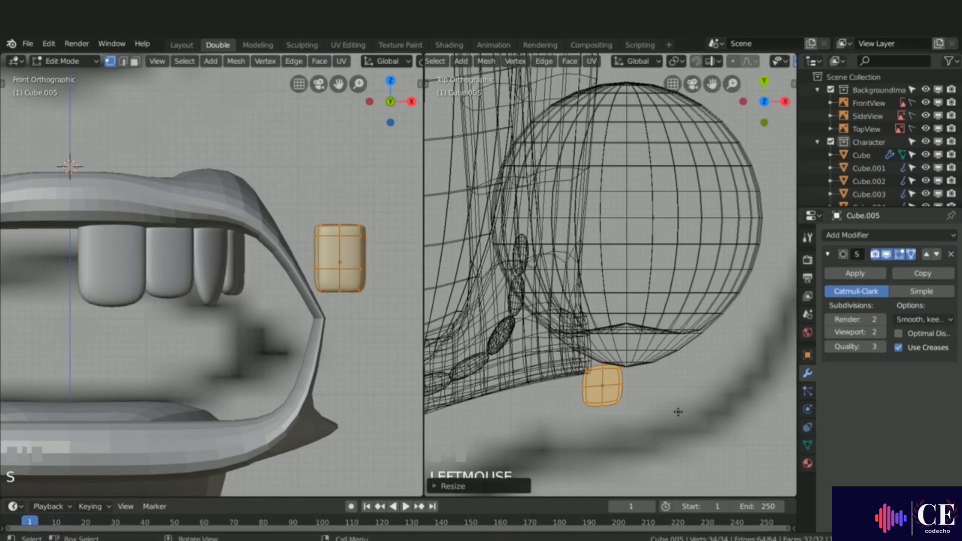
Step: Move the molar onto the upper gum behind the side teeth in top view and return to object mode
key(g)
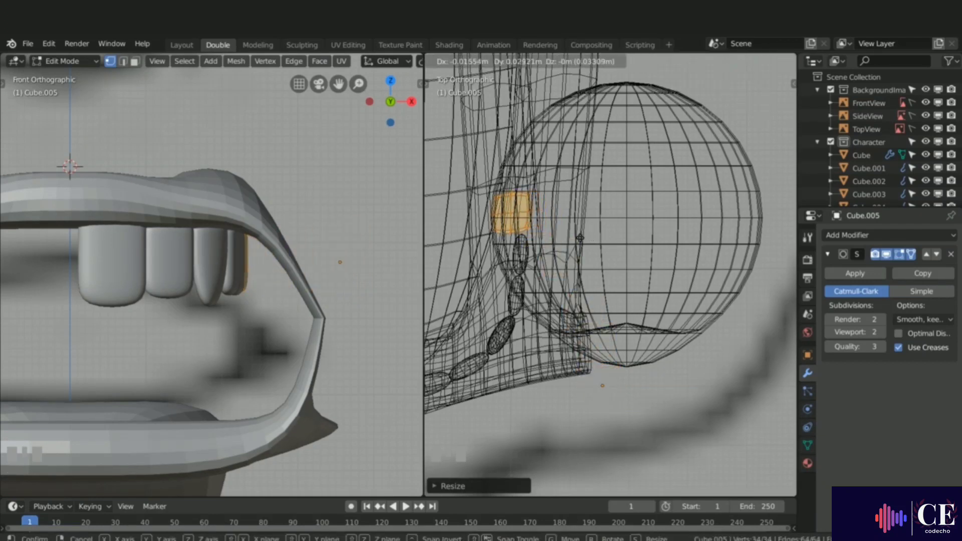
click(579, 238)
middle_drag(216, 358, 242, 326)
key(Tab)
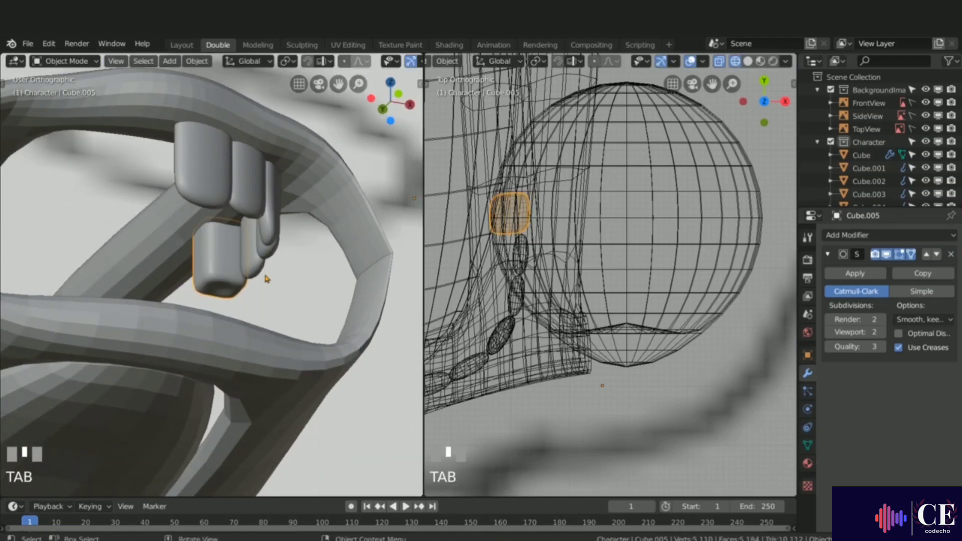
Step: Move the molar along Z so its height lines up with the other upper teeth
key(g)
key(z)
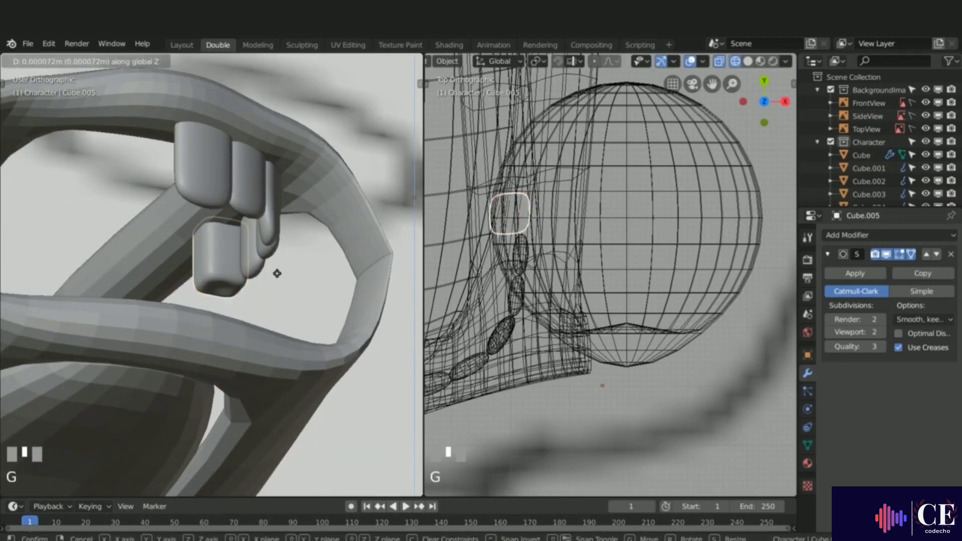
click(277, 271)
middle_drag(277, 272, 244, 273)
key(KP_1)
key(g)
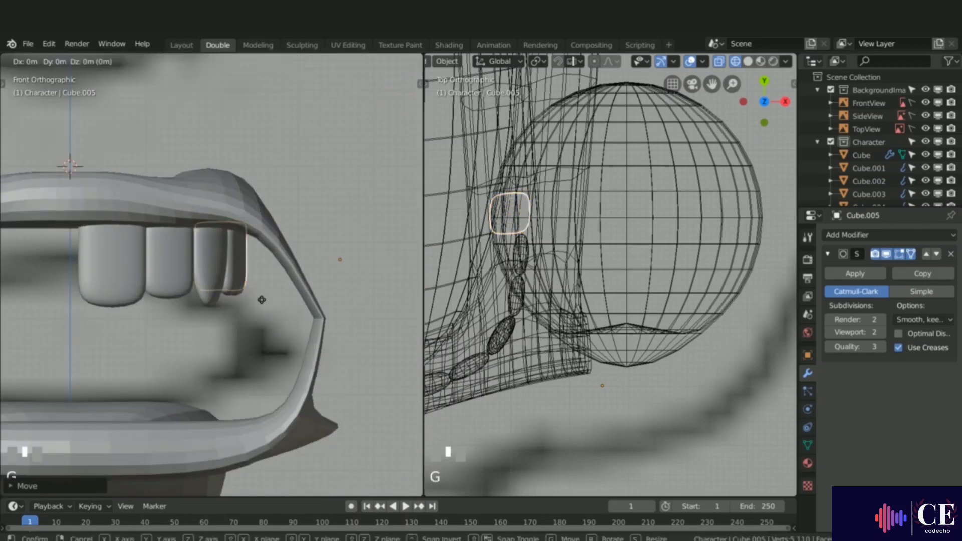
key(z)
click(268, 301)
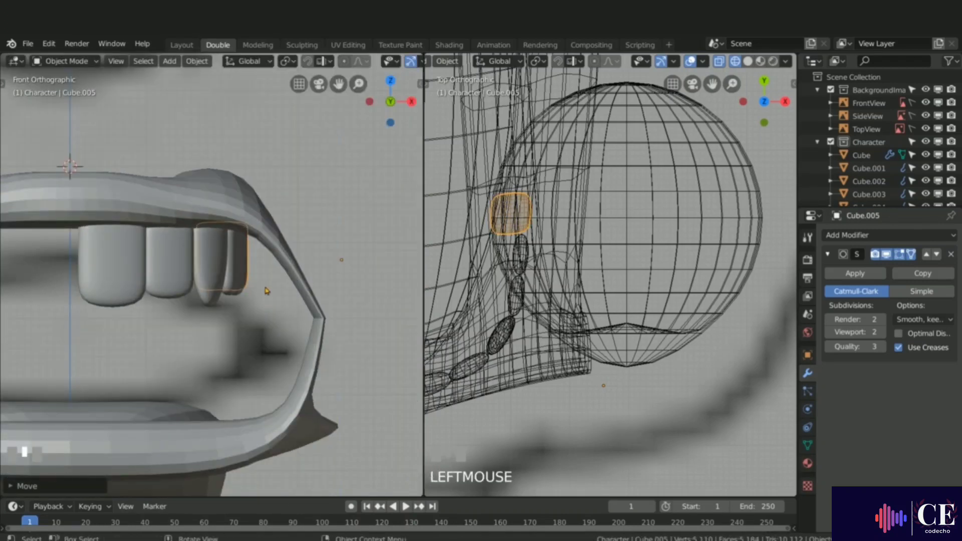
Step: Duplicate the molar and place the copy next to it along the gum
scroll(266, 290, down, 1)
shift+middle_drag(534, 220, 537, 301)
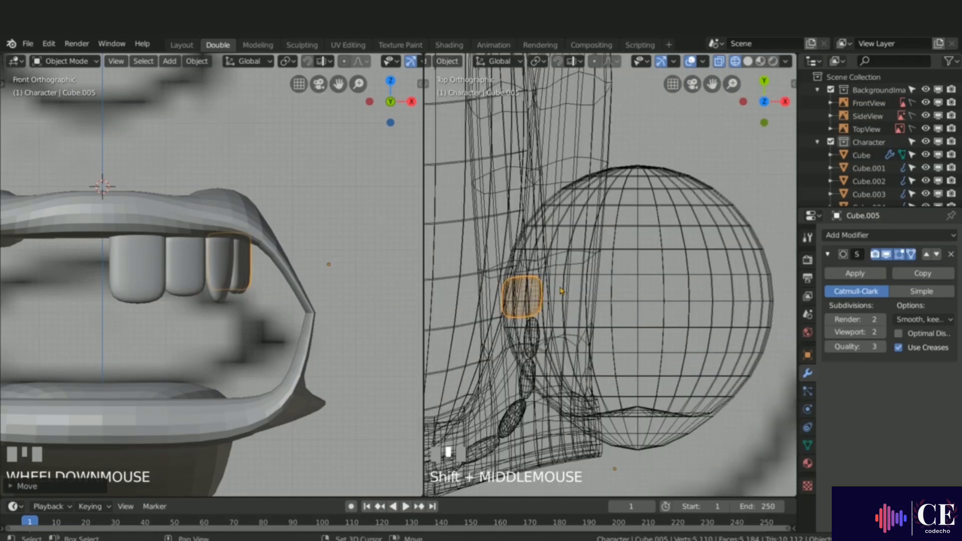
key(shift+d)
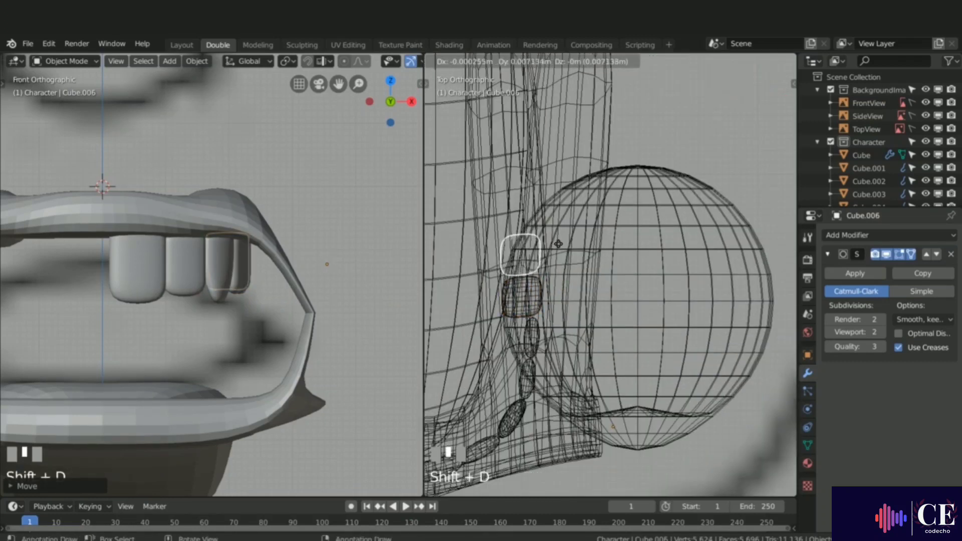
click(558, 244)
Step: Select all the upper tooth objects and join them into one teeth object
scroll(313, 291, down, 2)
middle_drag(313, 291, 296, 265)
shift+click(314, 258)
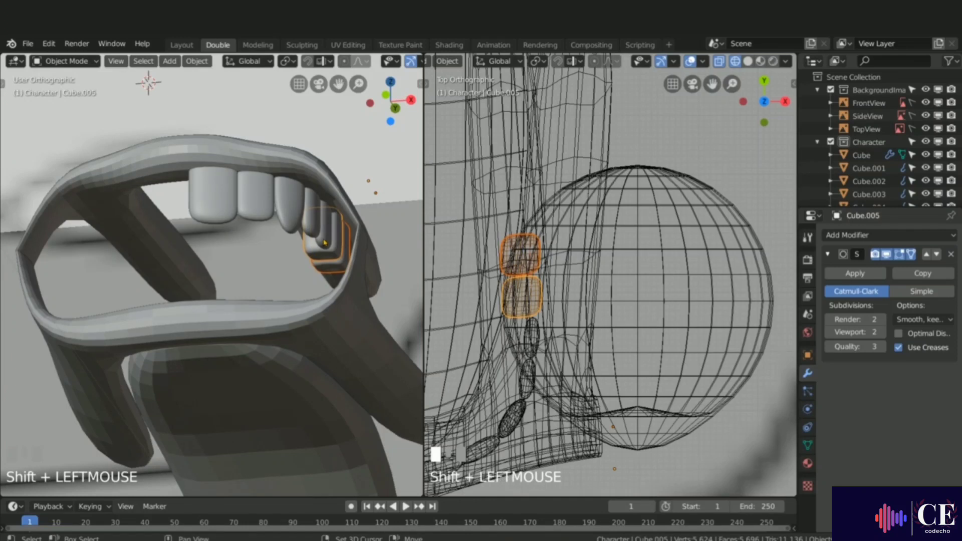
shift+click(312, 232)
shift+click(307, 229)
shift+click(293, 222)
shift+click(263, 219)
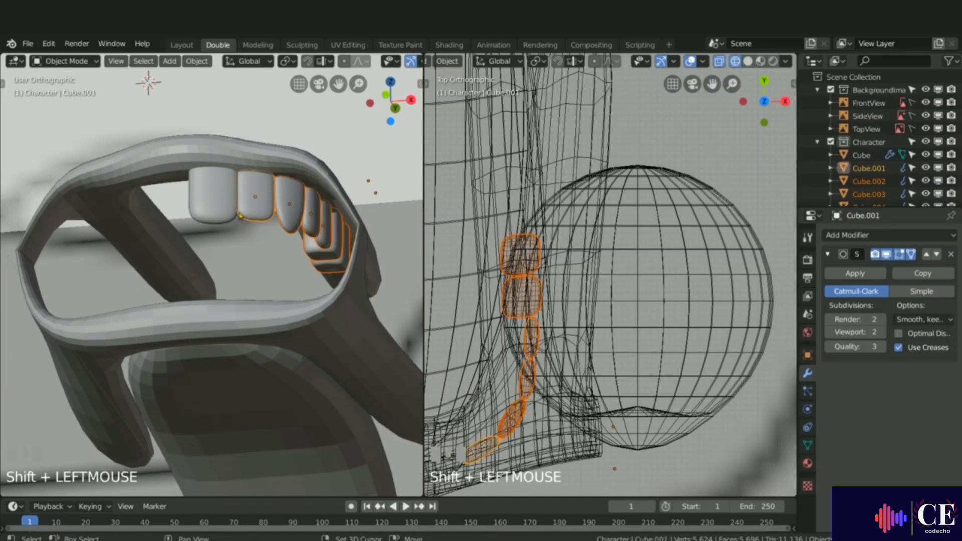
shift+click(214, 216)
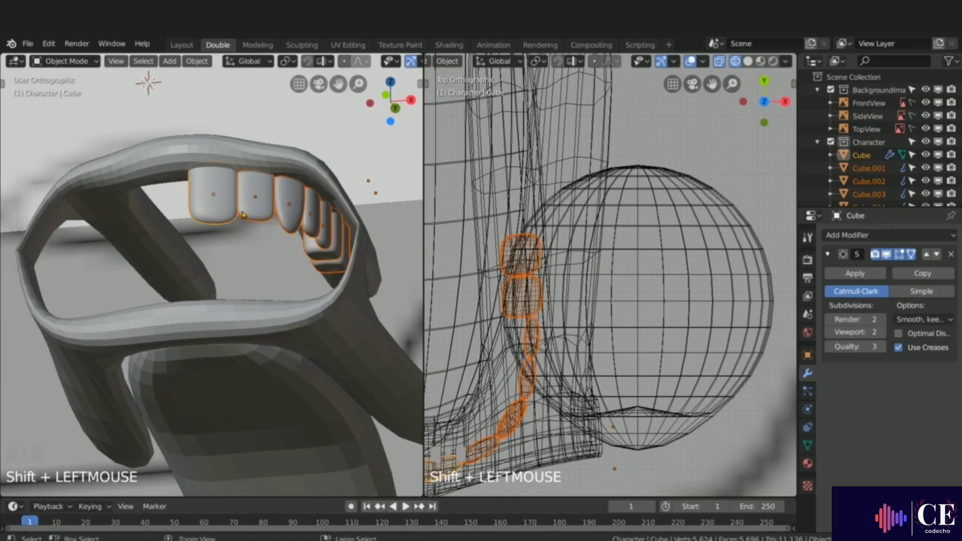
key(ctrl+j)
Step: Move the joined teeth along X so the front tooth meets the centre line
key(KP_1)
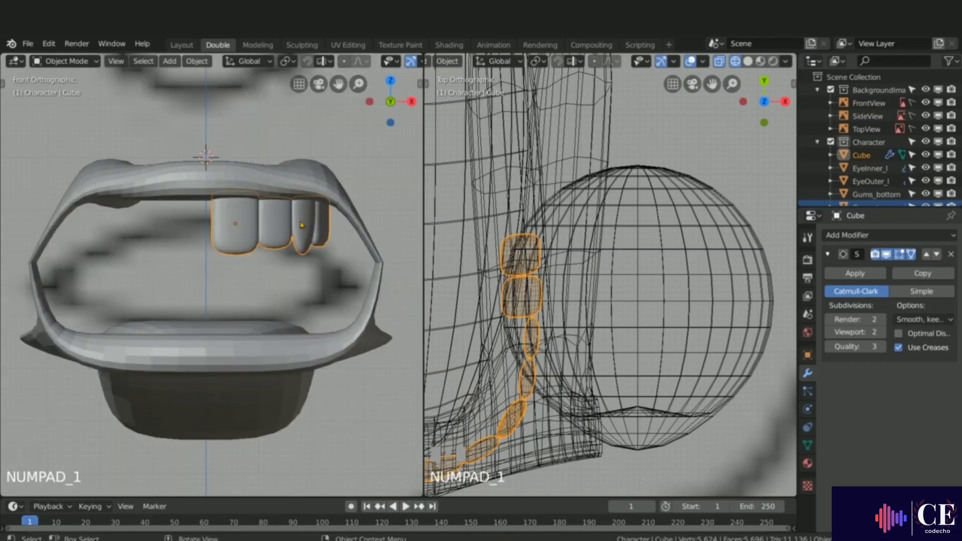
key(g)
key(x)
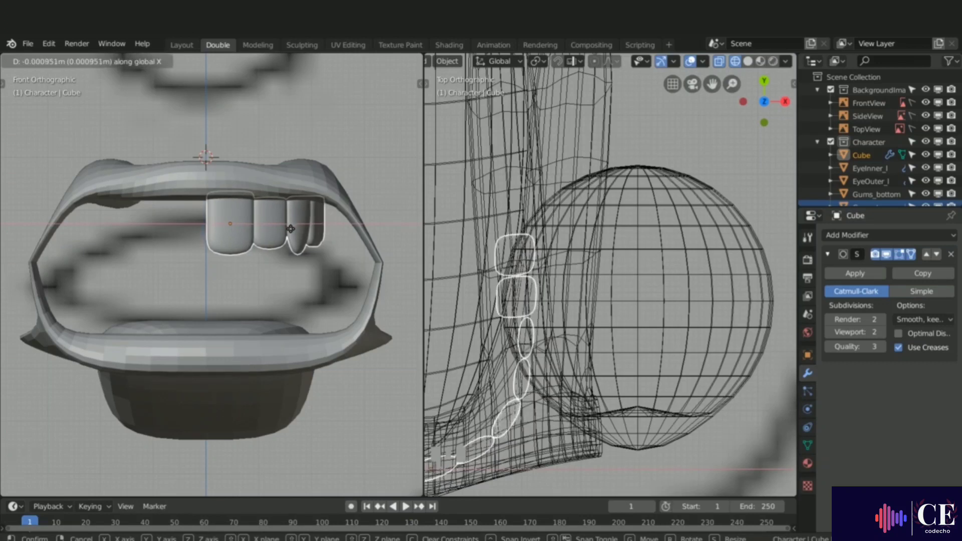
click(290, 229)
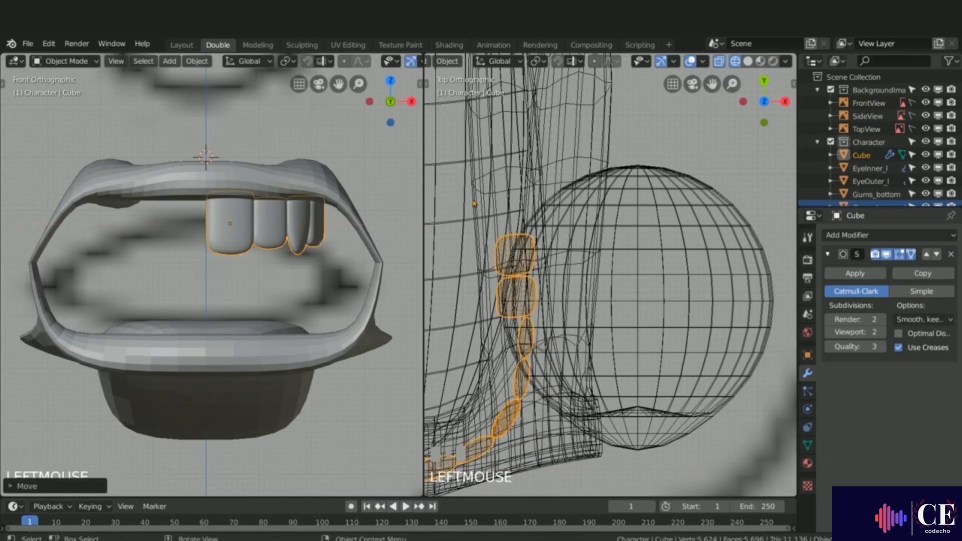
Step: Add a Mirror modifier to the teeth object
click(846, 235)
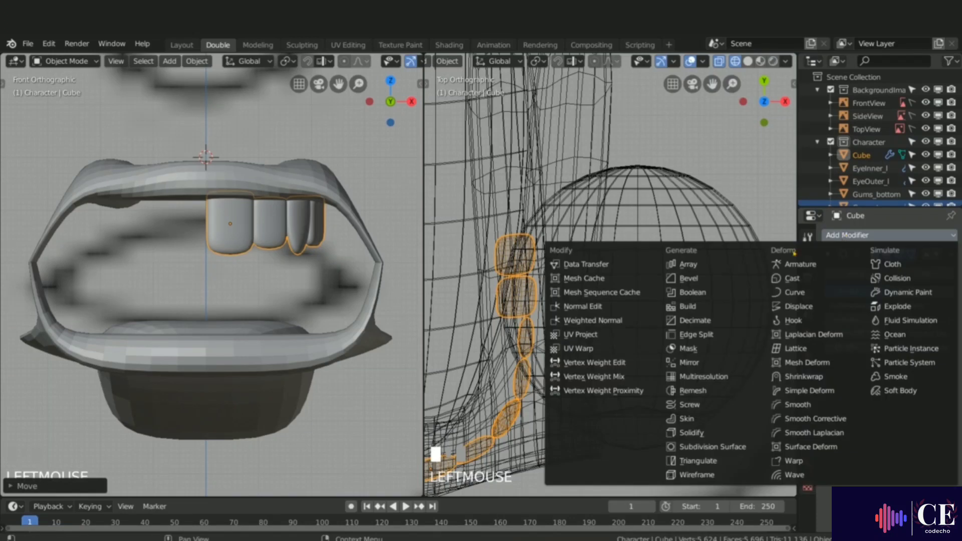
click(690, 363)
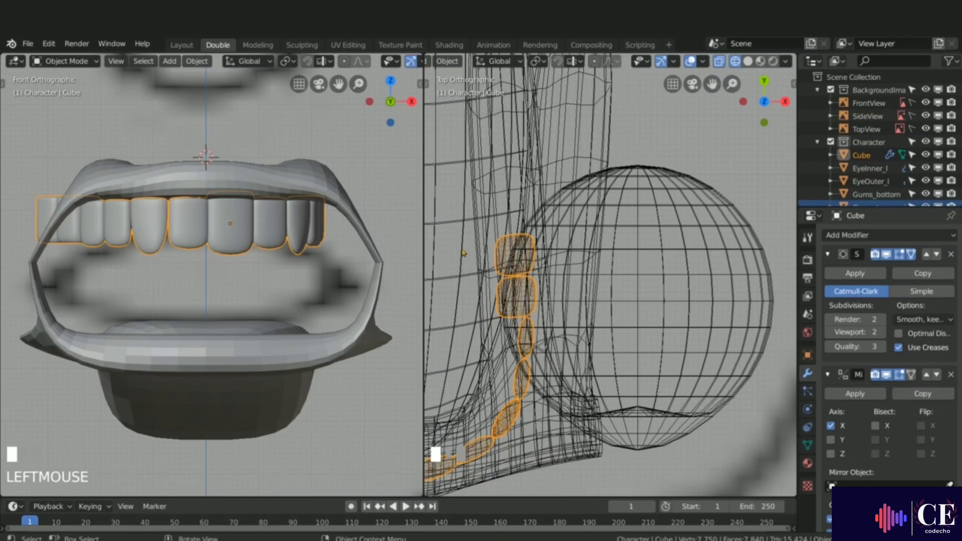
scroll(463, 253, down, 5)
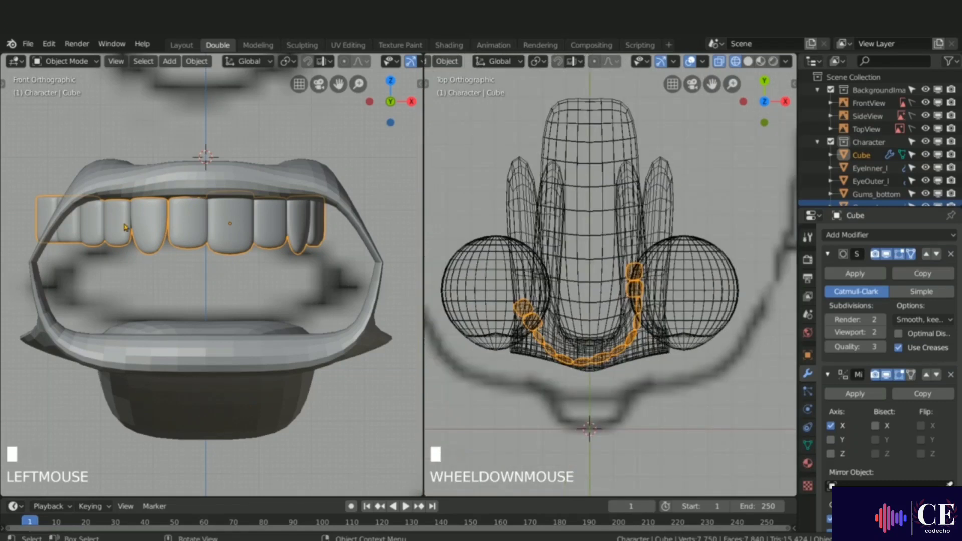
Step: Apply the rotation, location and scale transforms of the teeth object
key(ctrl)
key(ctrl+a)
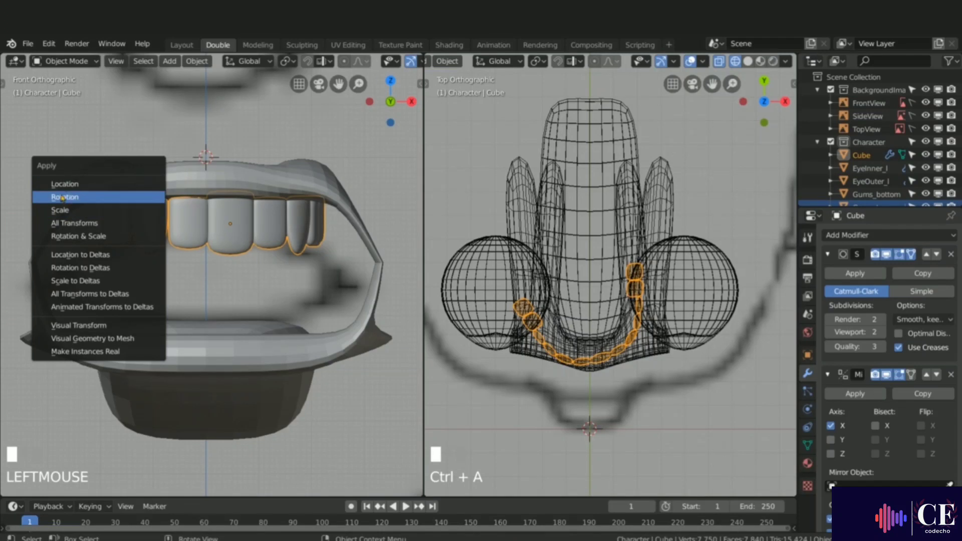
click(65, 197)
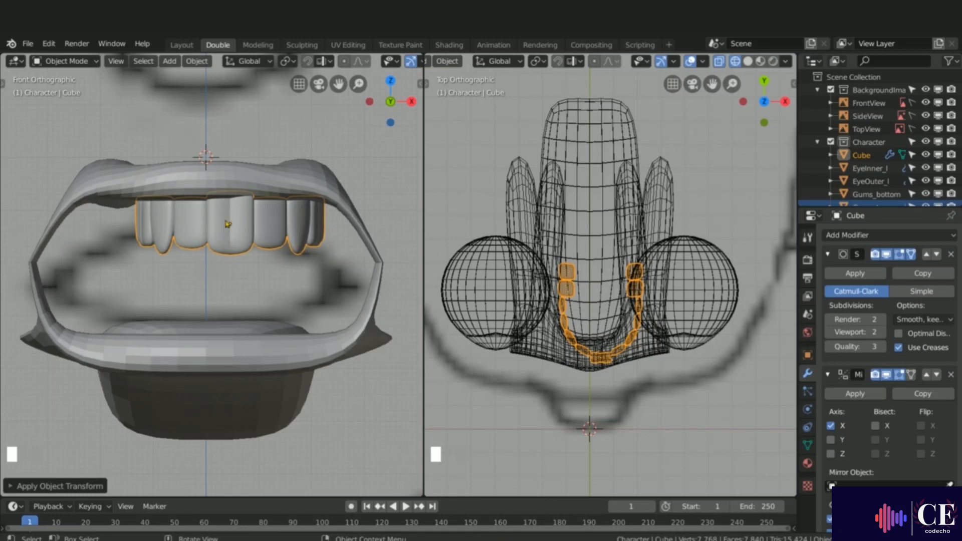
key(ctrl+a)
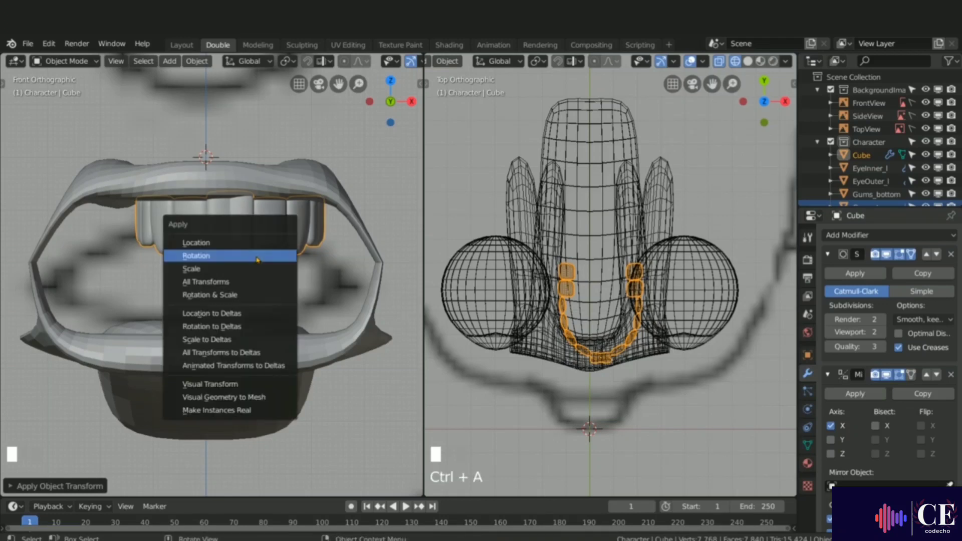
click(208, 243)
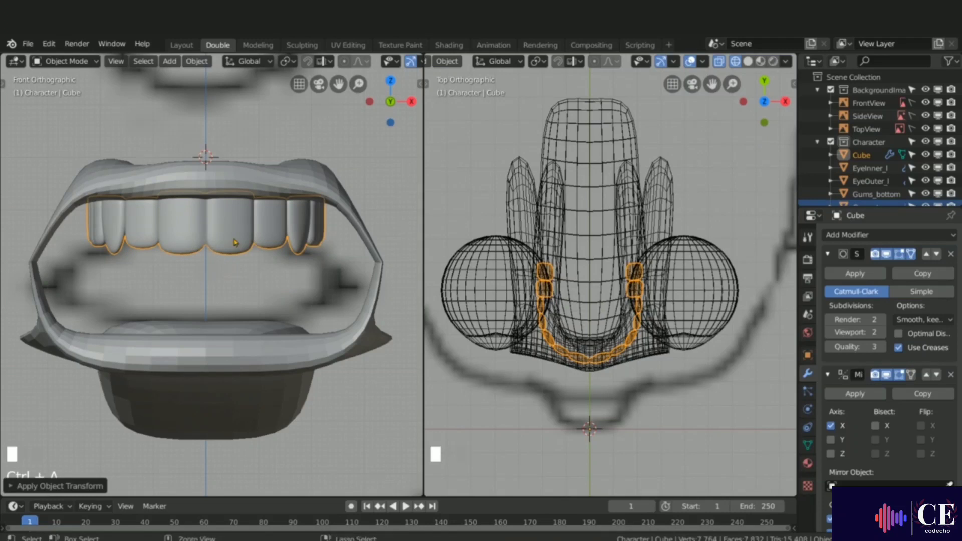
key(ctrl+a)
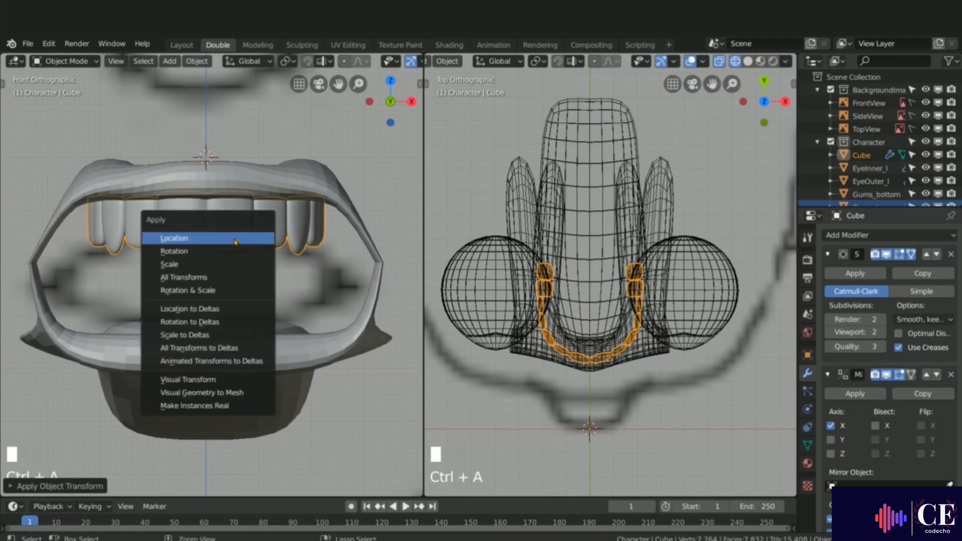
click(170, 264)
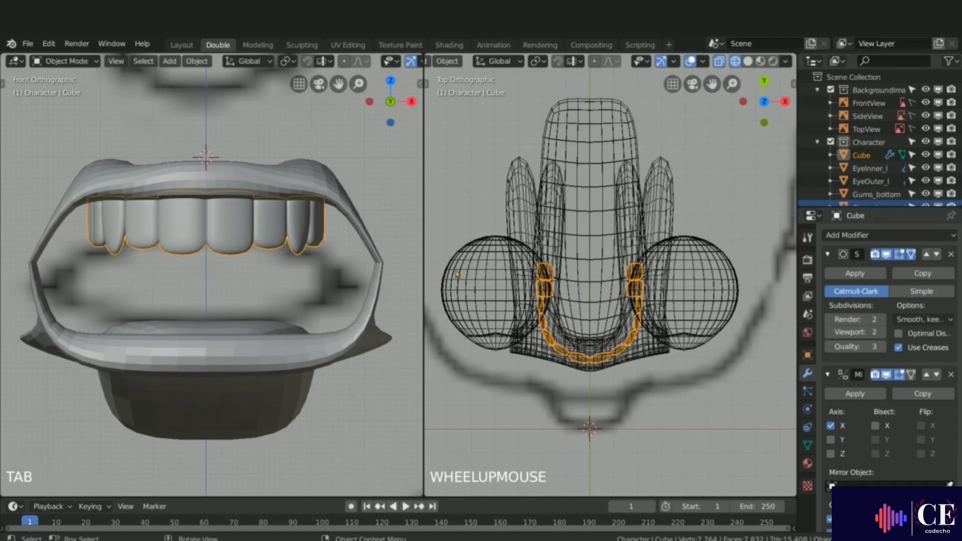
Step: In edit mode, select all of the teeth geometry and move it along X
click(911, 374)
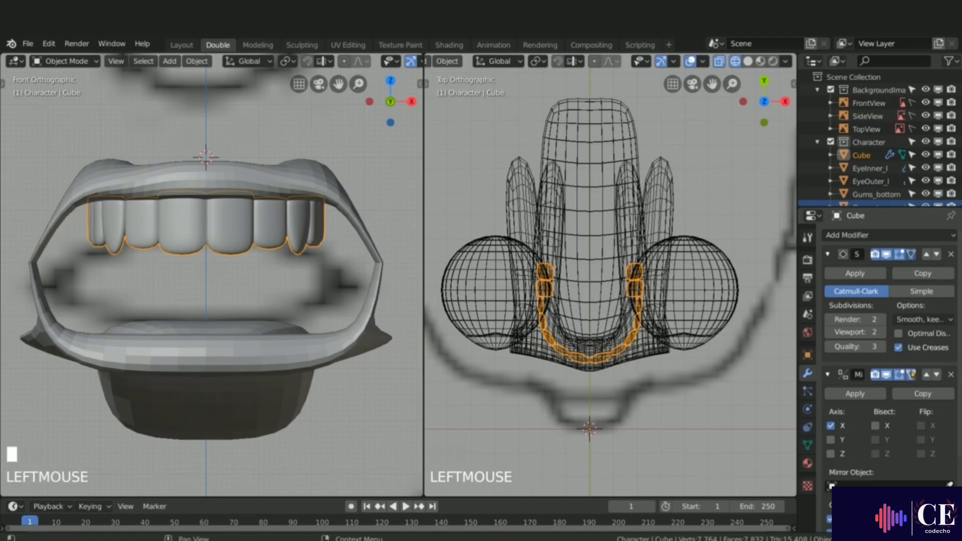
key(Tab)
key(a)
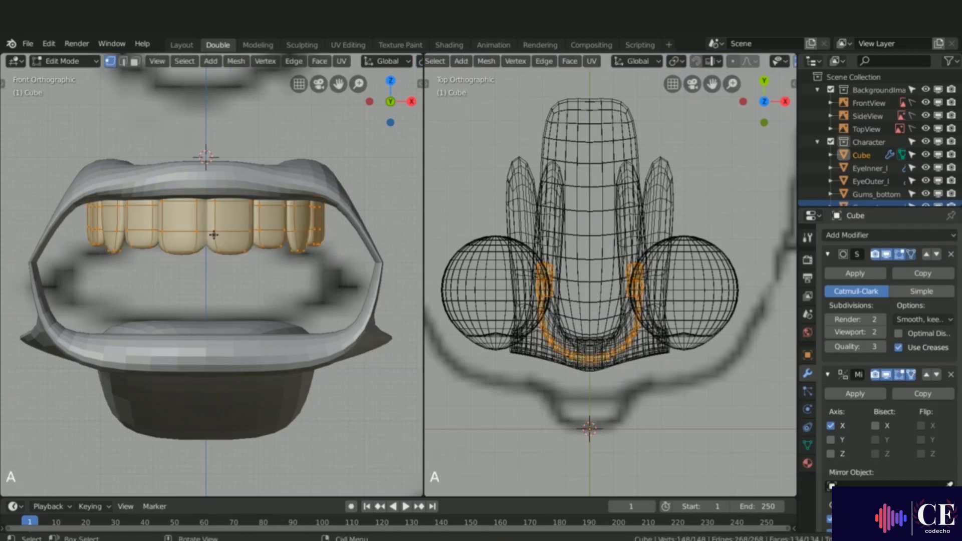
key(f)
key(g)
key(x)
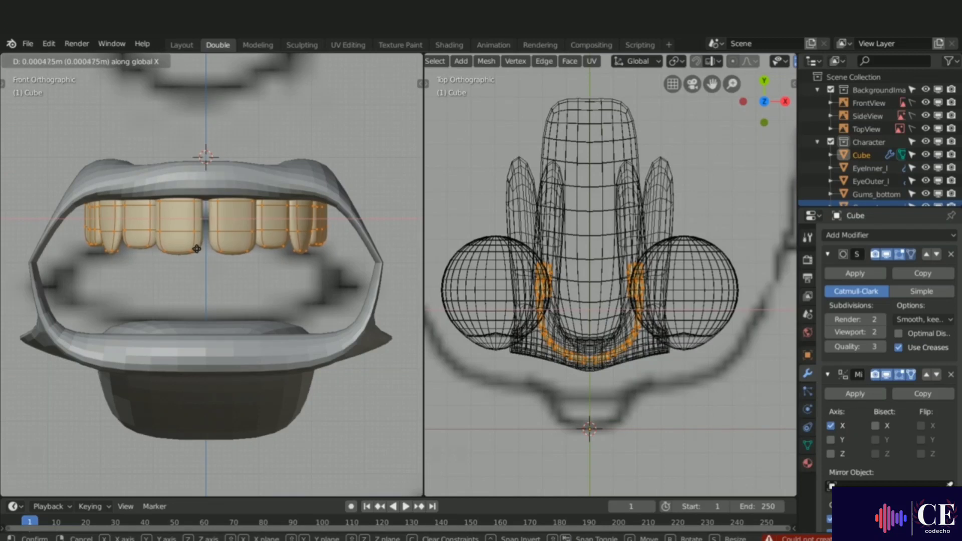
click(197, 249)
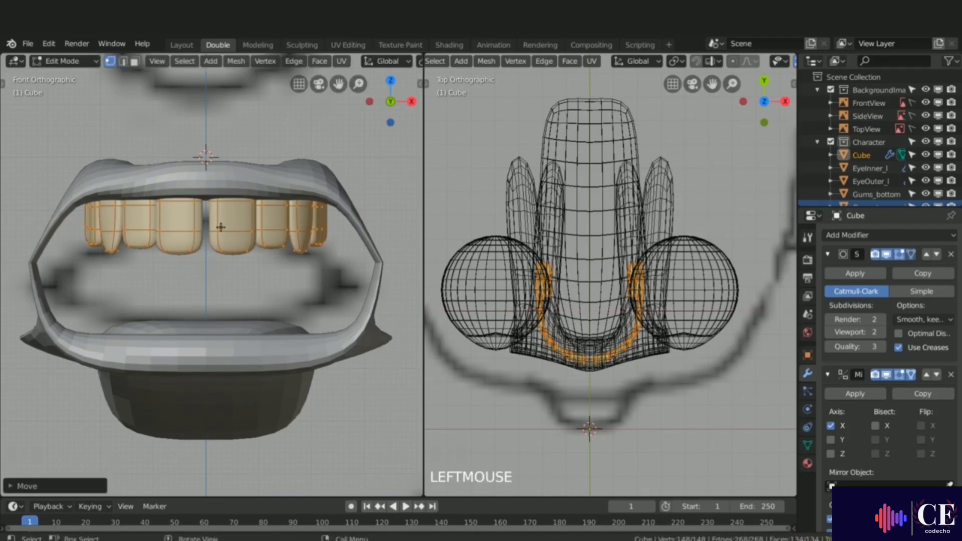
Step: Delete the Subdivision Surface modifier from the teeth object
key(Tab)
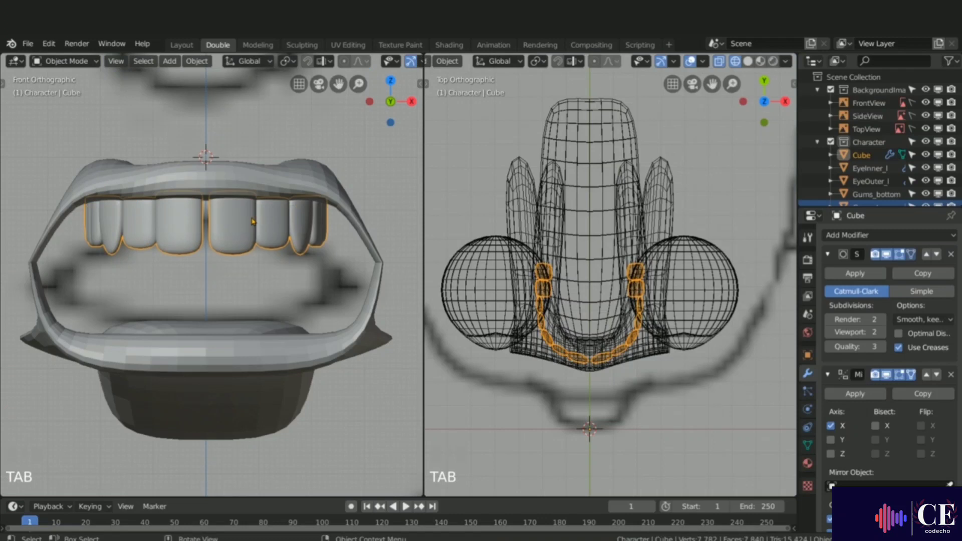
click(950, 255)
key(Tab)
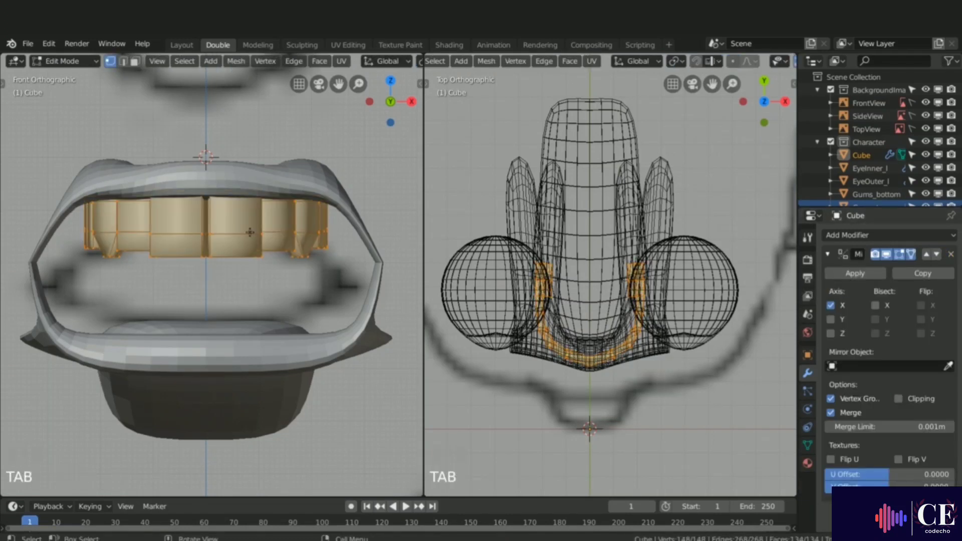
Step: Nudge the teeth geometry along X again, then apply the Mirror modifier in object mode
key(g)
key(x)
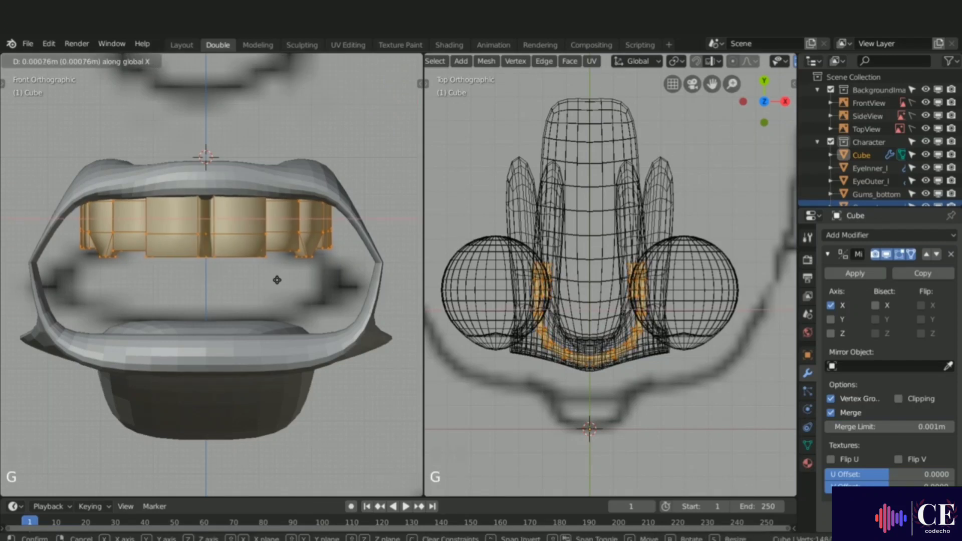
click(279, 280)
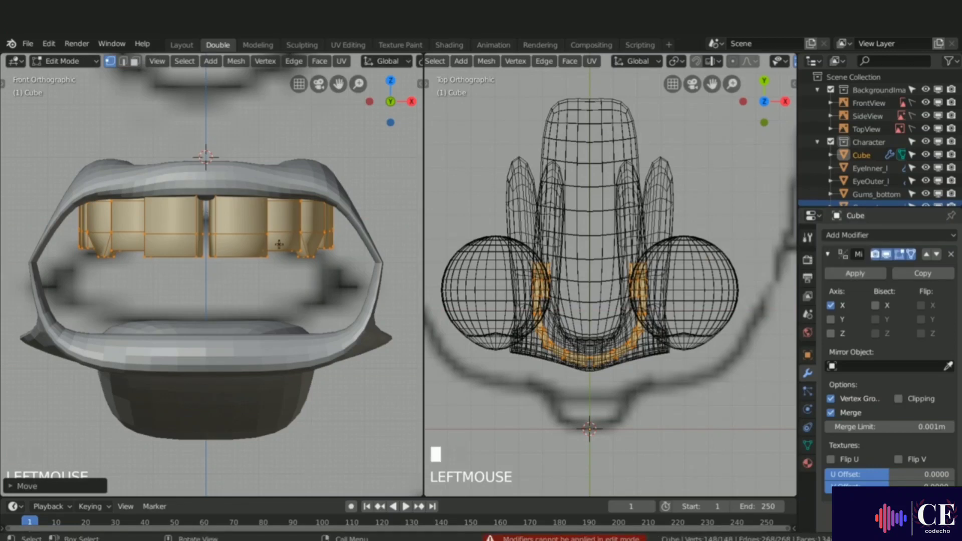
key(Tab)
click(855, 274)
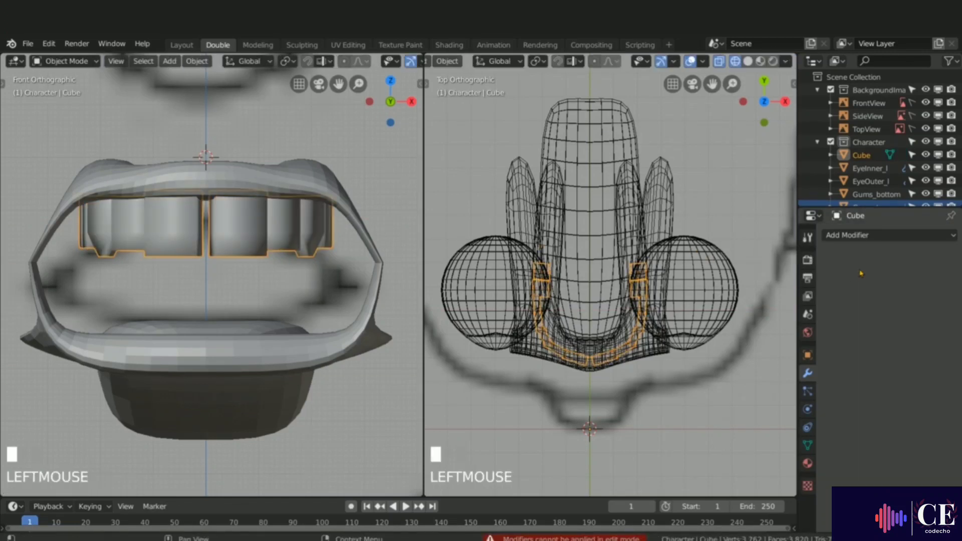
Step: In edit mode with wireframe display, deselect everything and box-select the right half of the teeth
key(Tab)
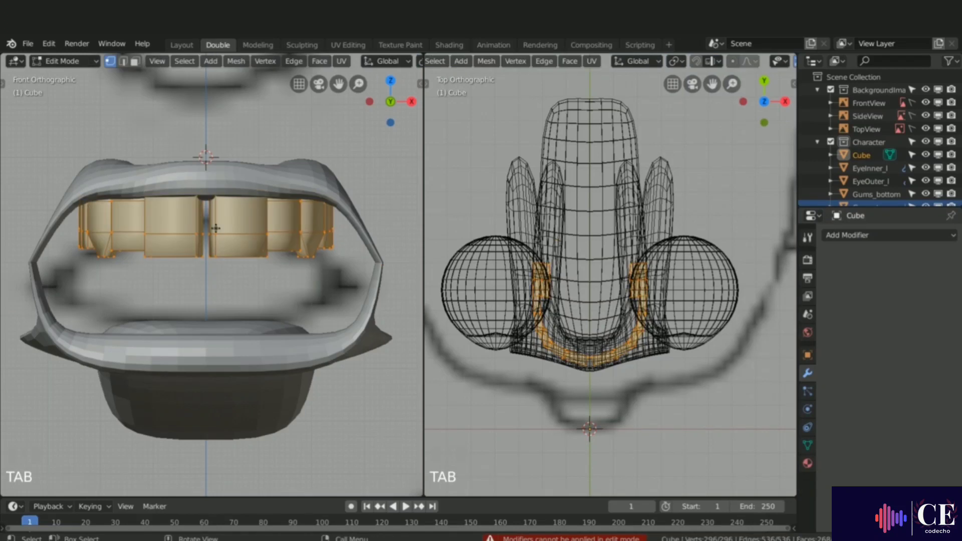
key(g)
right_click(267, 242)
key(alt+a)
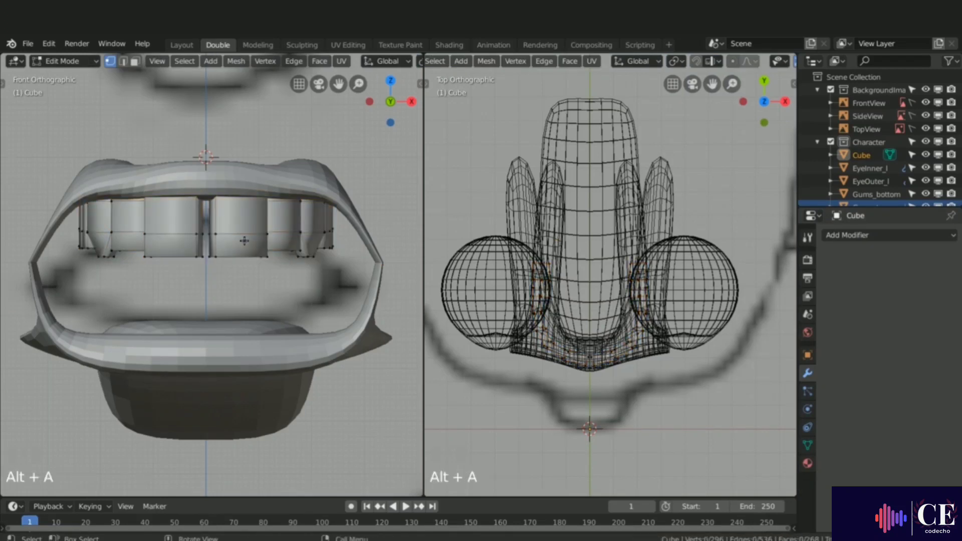
key(z)
click(146, 239)
key(b)
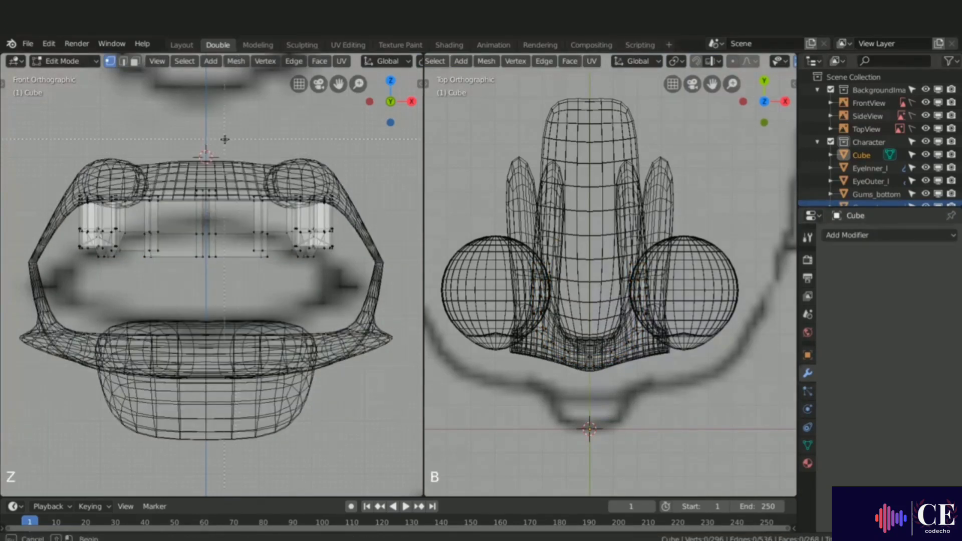
drag(207, 142, 393, 307)
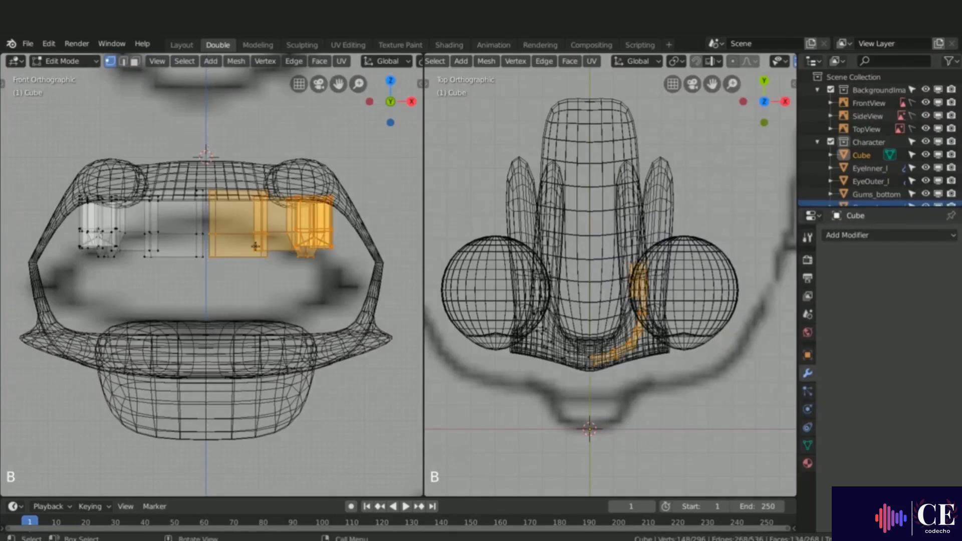
Step: Add a Subdivision Surface modifier to the teeth object
scroll(206, 261, up, 5)
right_click(187, 156)
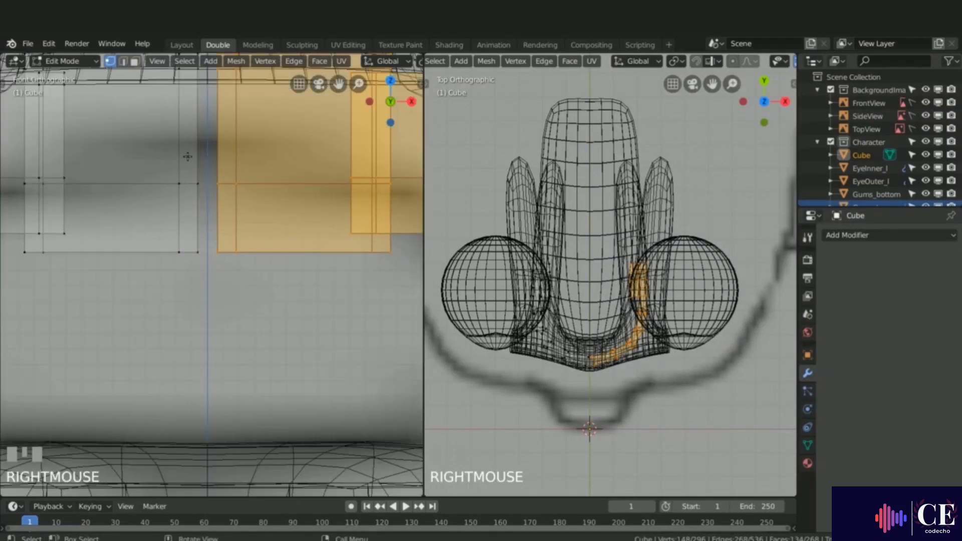
click(857, 234)
click(718, 444)
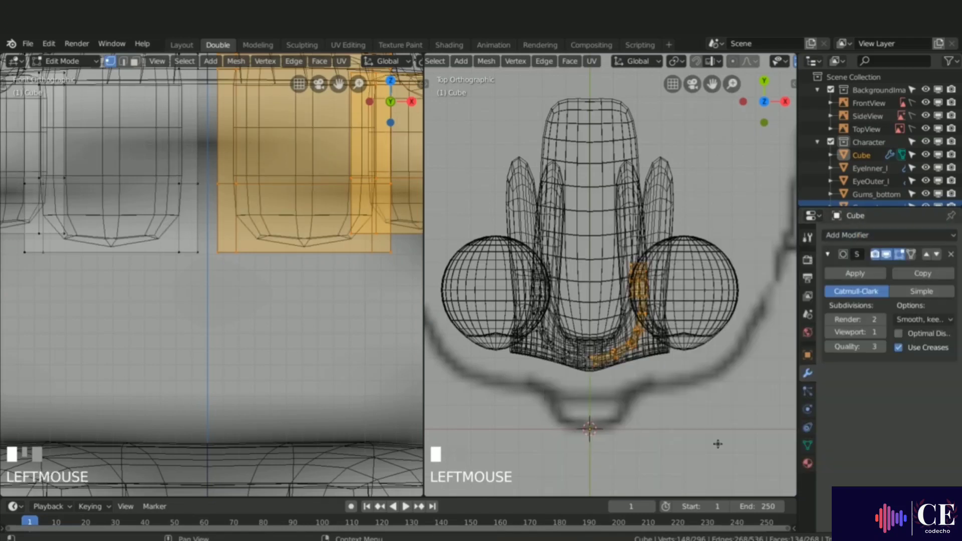
click(911, 255)
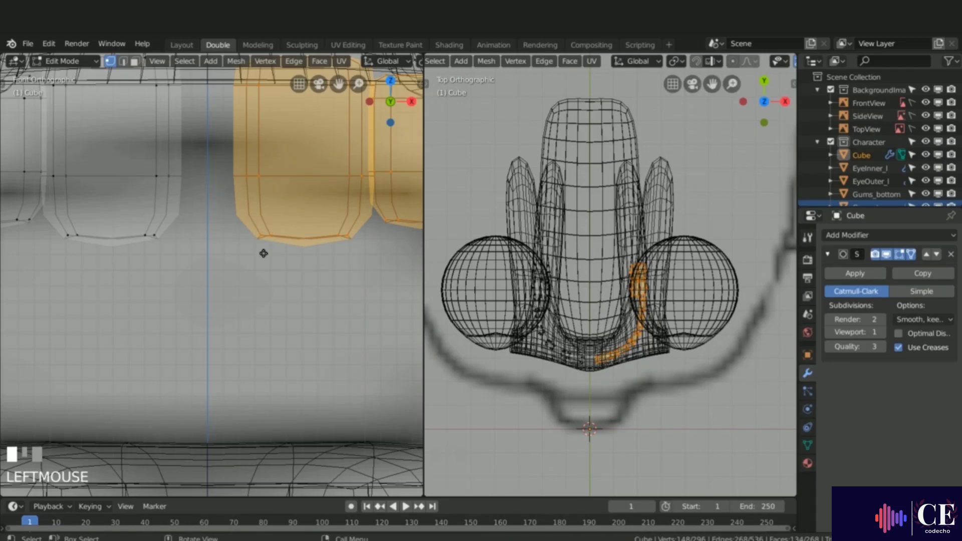
Step: Nudge the selected right half of the teeth, then invert the selection and move the other half along X
key(g)
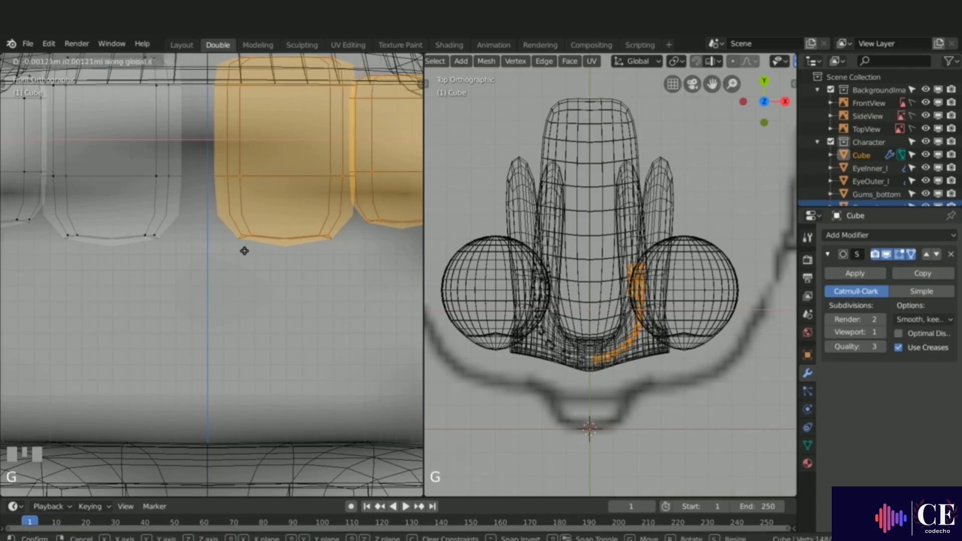
click(239, 249)
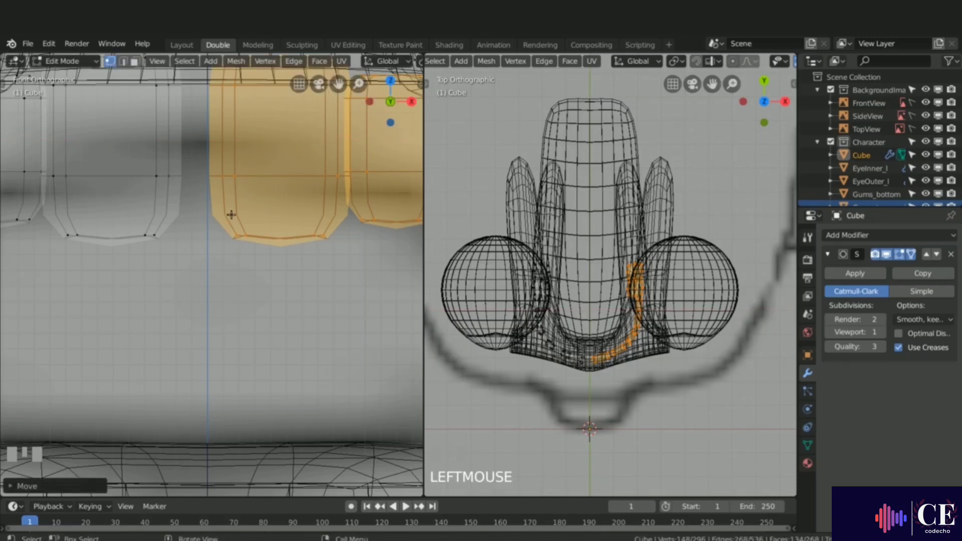
key(ctrl+i)
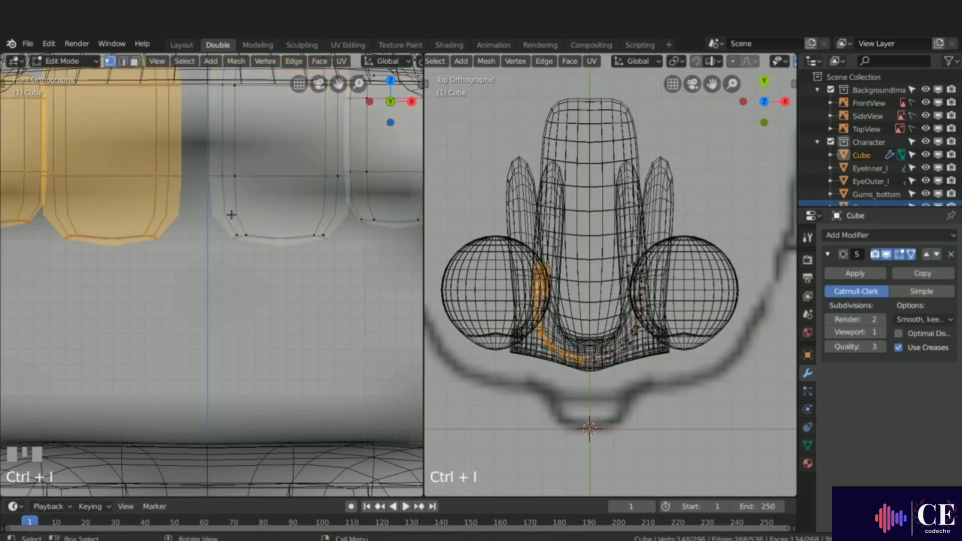
key(g)
key(x)
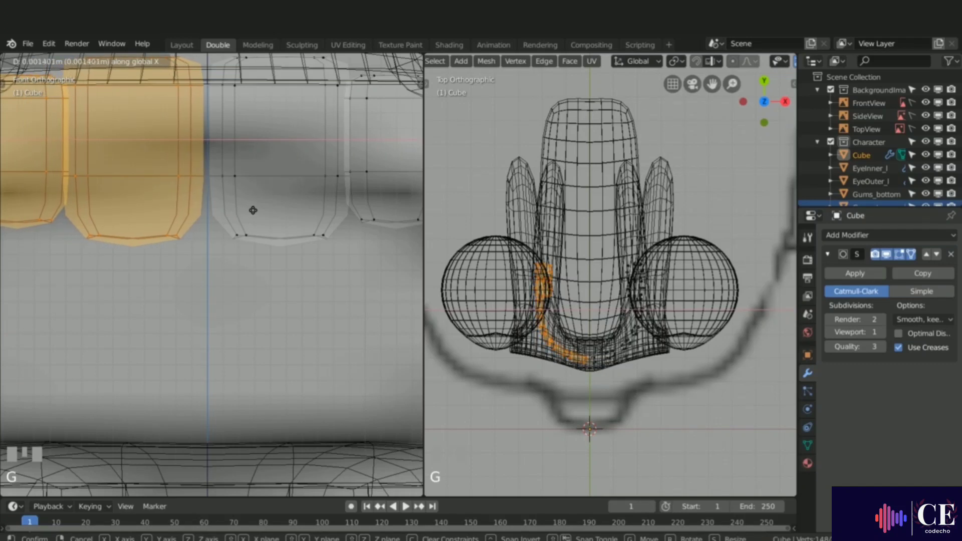
click(257, 209)
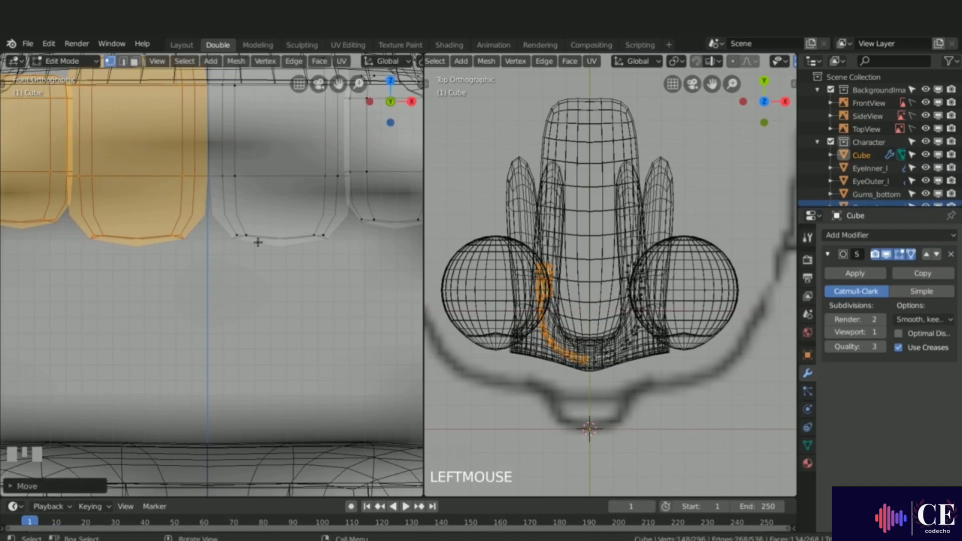
Step: In object mode, add a Mirror modifier to the teeth with both X and Z axes enabled
key(Tab)
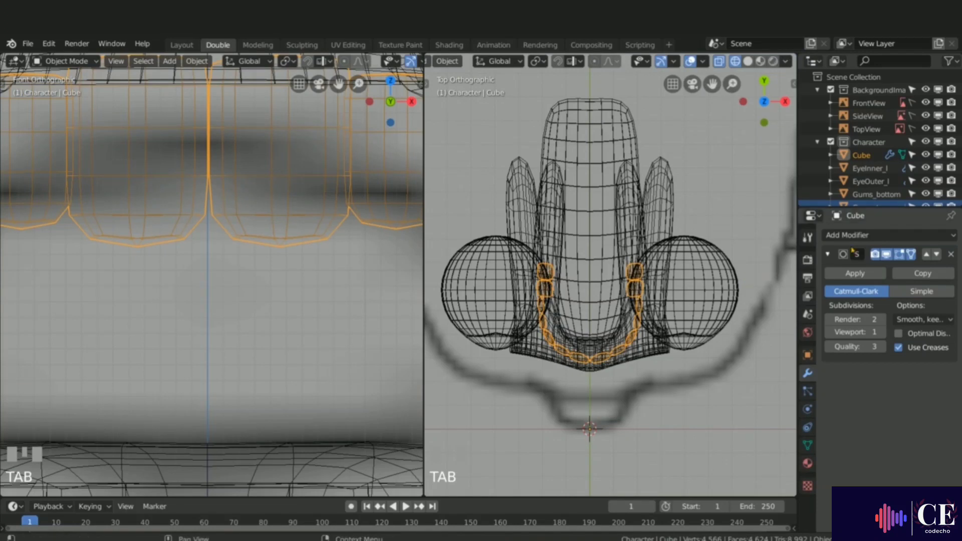
click(865, 233)
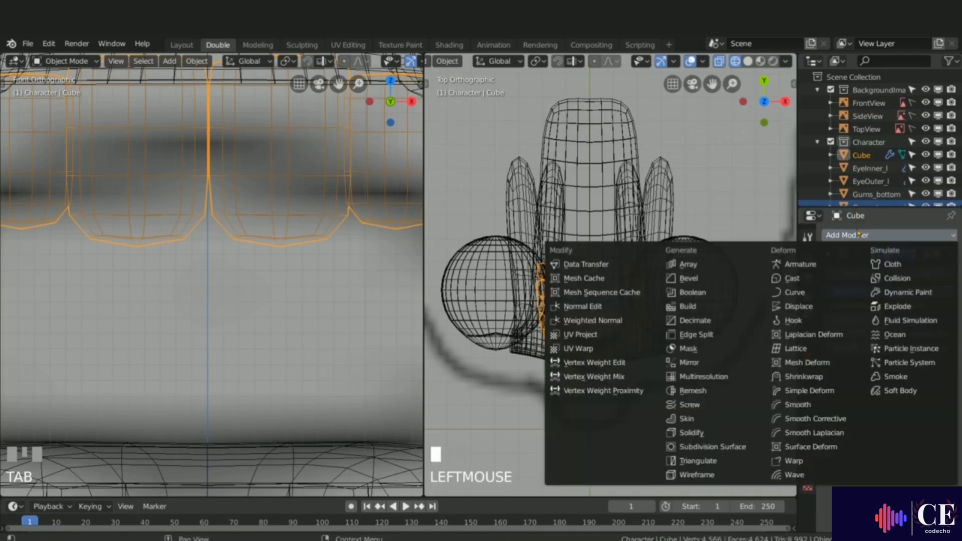
click(699, 362)
click(830, 453)
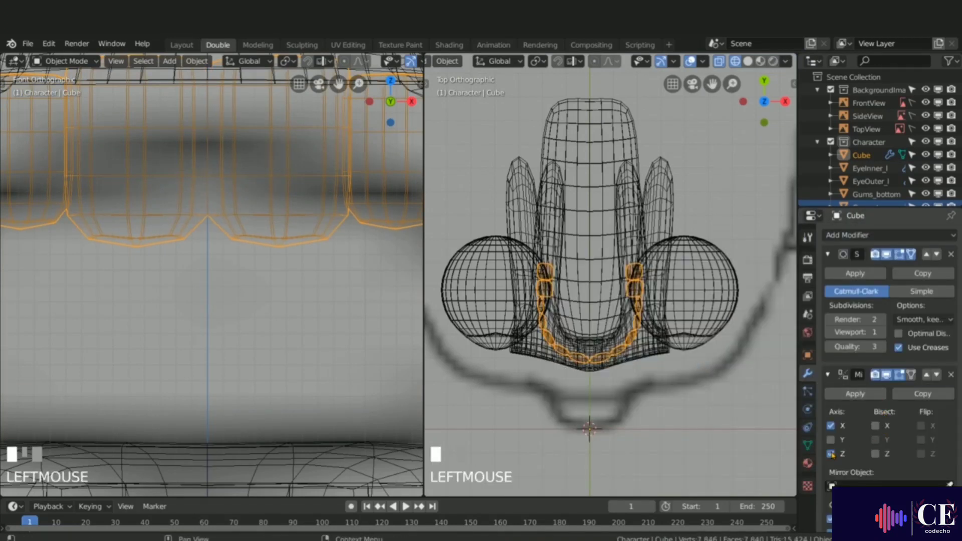
Step: Set the 3D cursor's Z location to 1.58 m in the view sidebar
scroll(234, 148, down, 5)
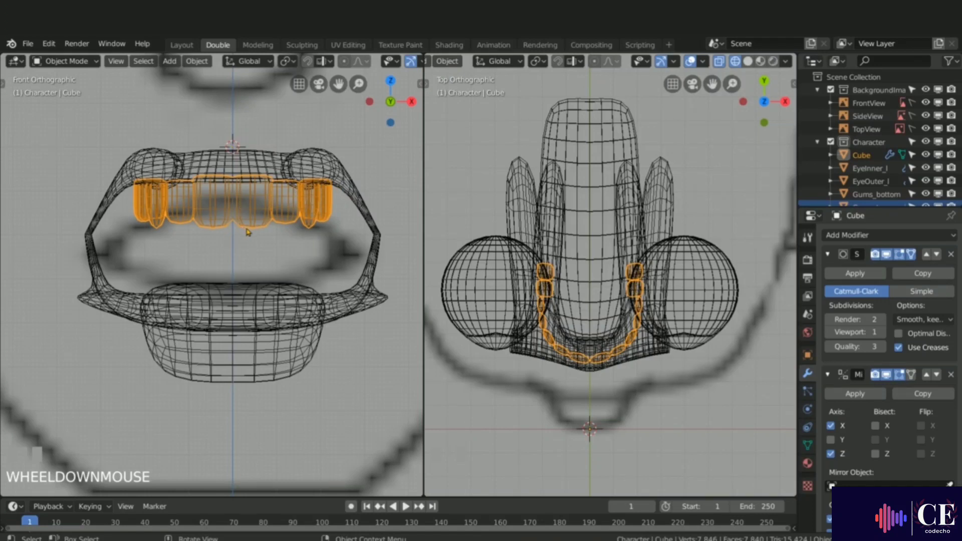
key(n)
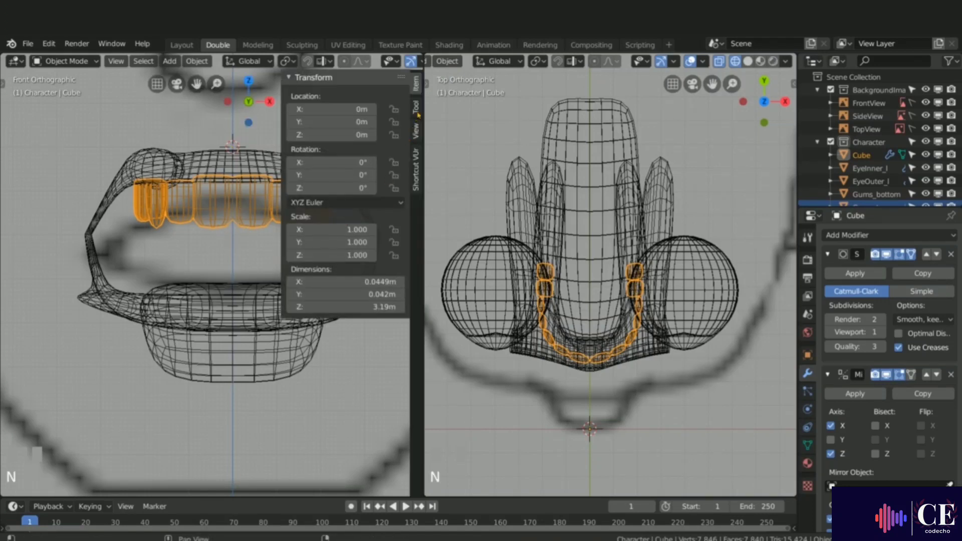
click(416, 132)
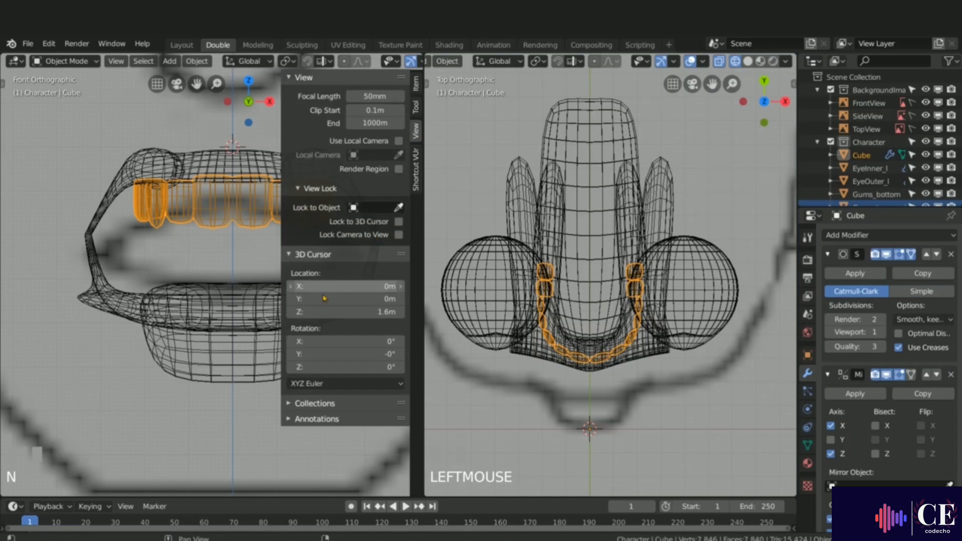
click(372, 314)
right_click(373, 314)
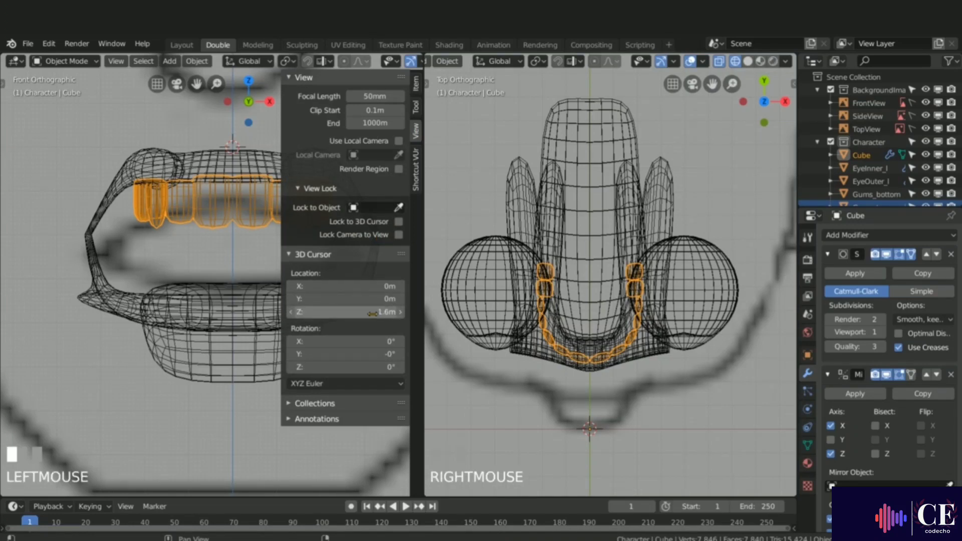
shift+click(346, 313)
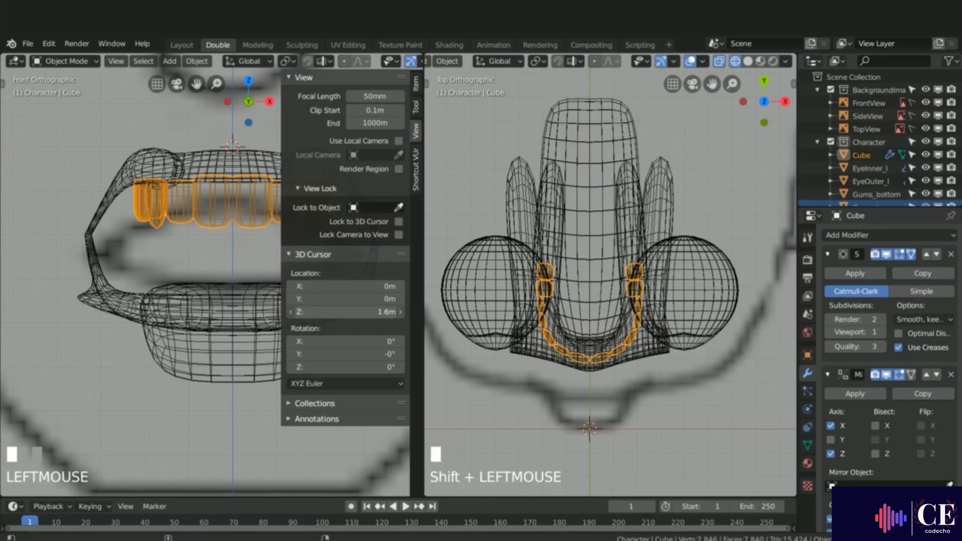
mouse_move(346, 314)
shift+mouse_down()
mouse_move(326, 313)
mouse_move(347, 313)
shift+mouse_up()
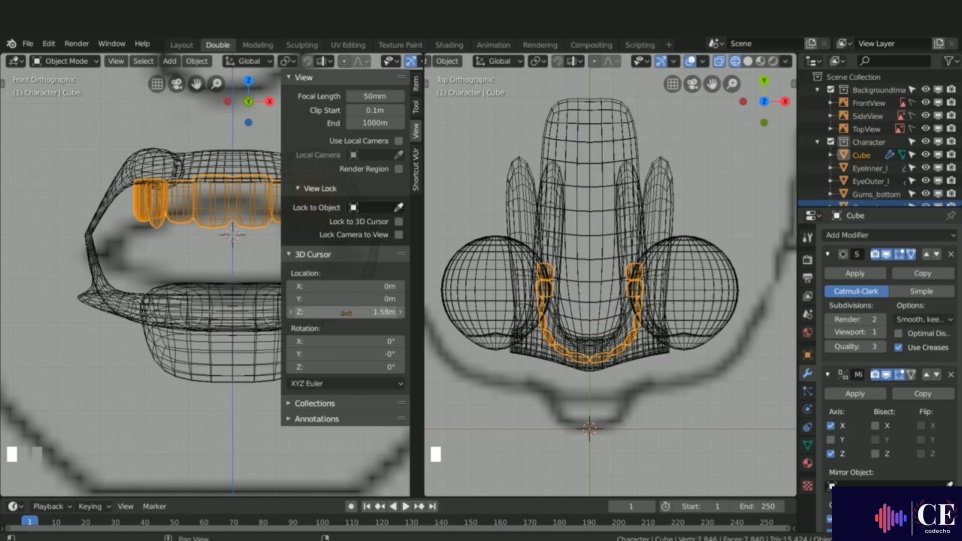
key(n)
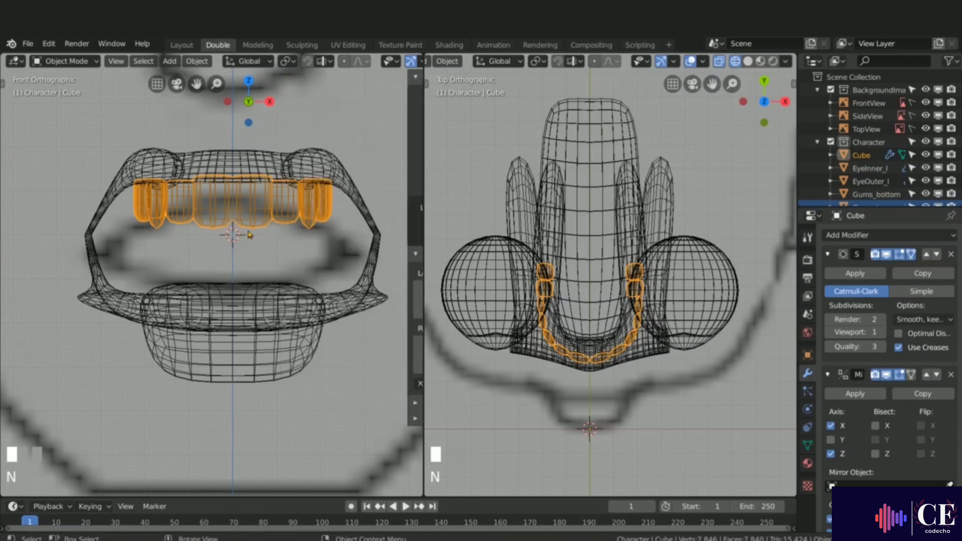
Step: Set the teeth object's origin to the 3D cursor
right_click(246, 203)
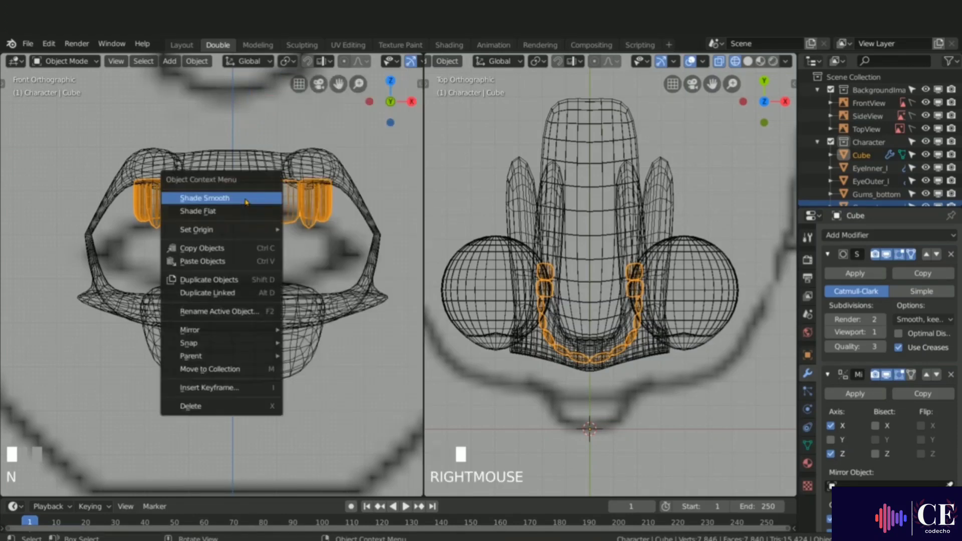
mouse_move(208, 230)
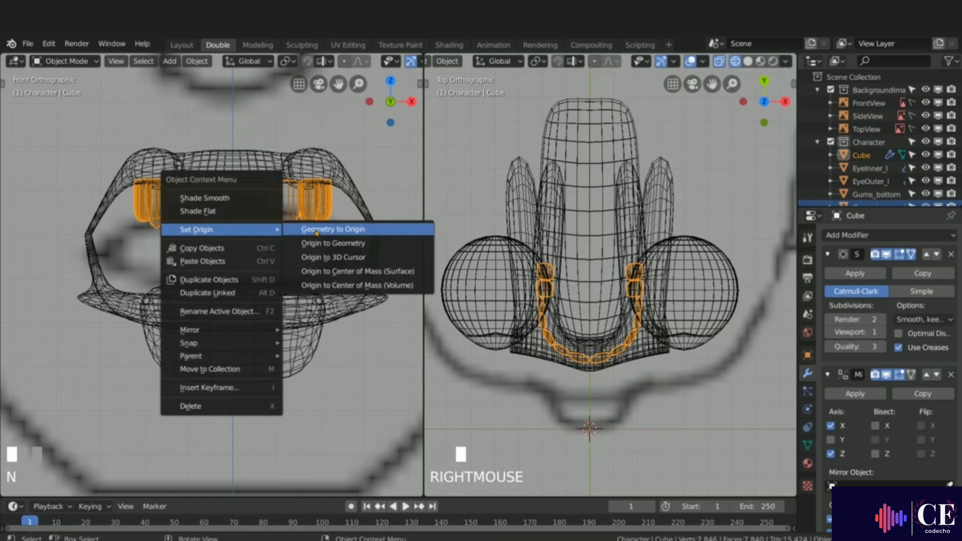
click(338, 257)
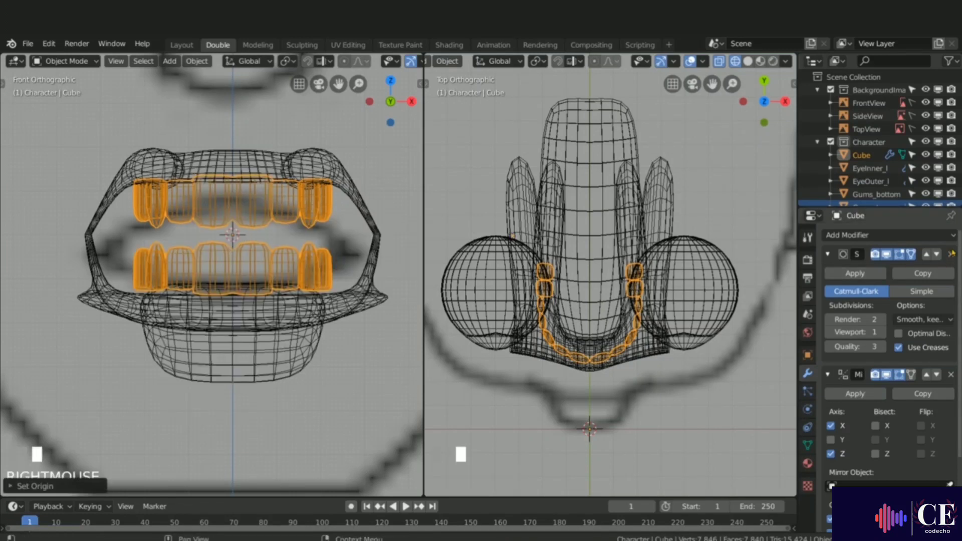
Step: Remove the Subdivision Surface modifier, apply the Mirror modifier, and add a fresh Subdivision Surface modifier
click(951, 254)
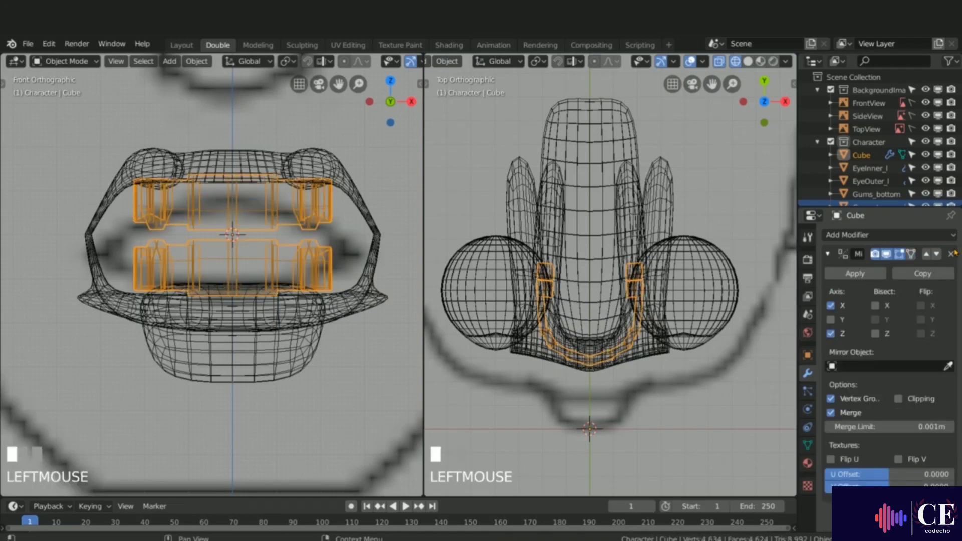
click(856, 274)
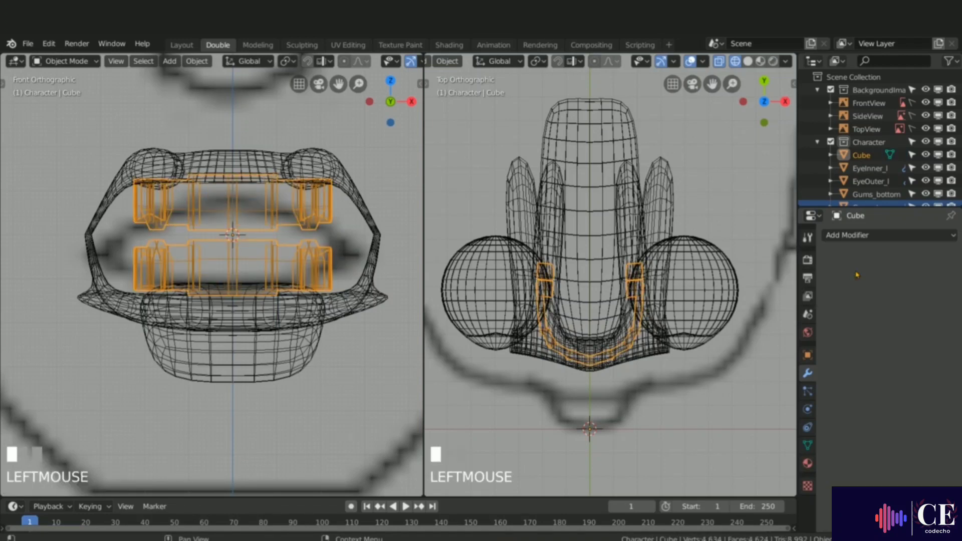
click(857, 235)
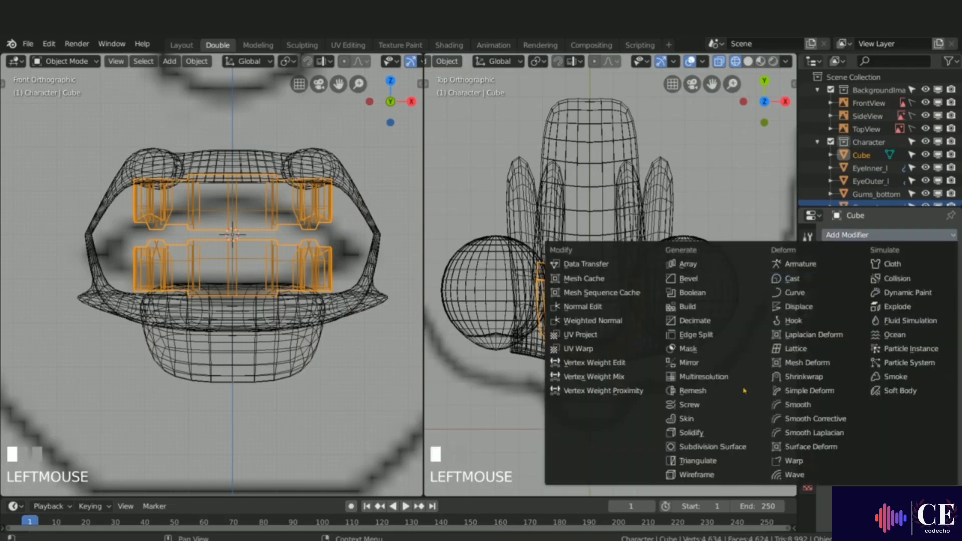
click(712, 446)
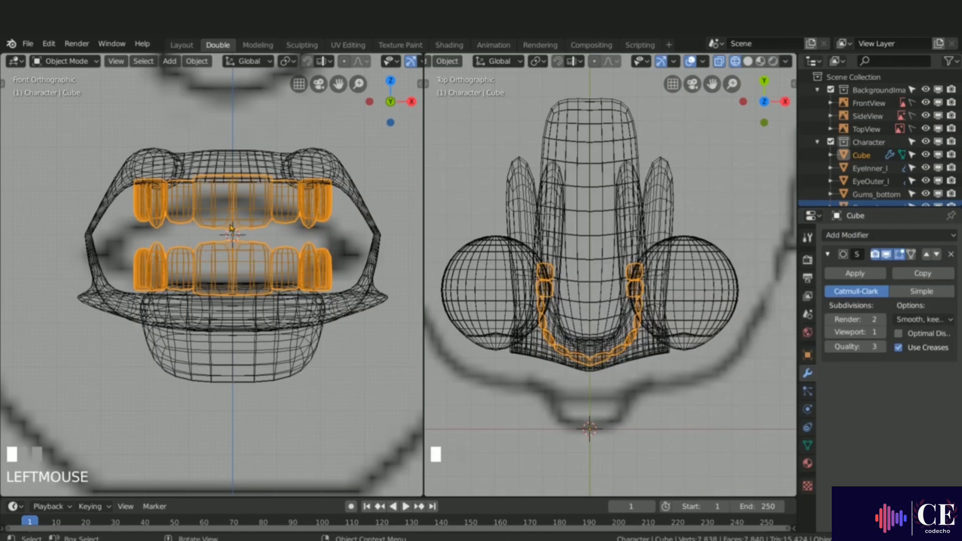
Step: In edit mode, box-select the lower row of teeth in wireframe and separate the selection into its own object
key(Tab)
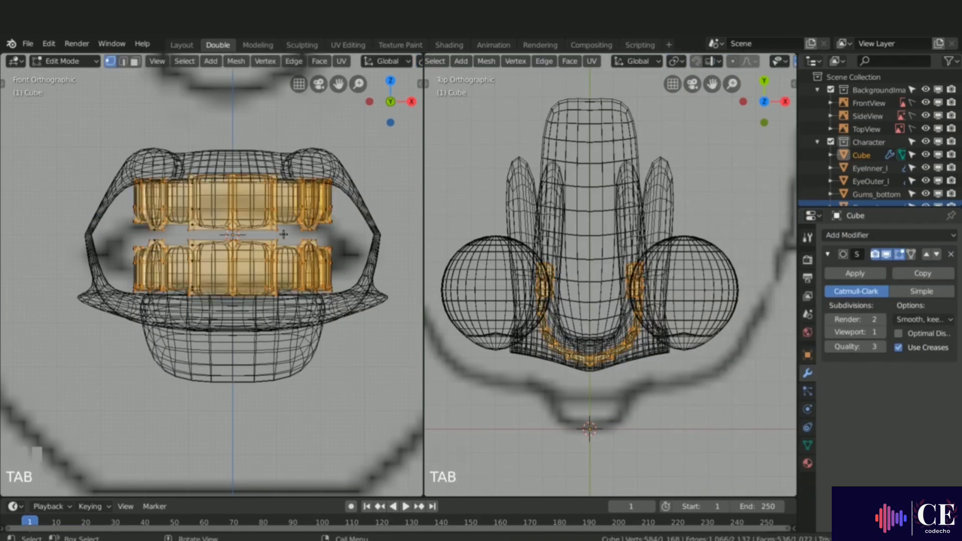
key(z)
click(373, 234)
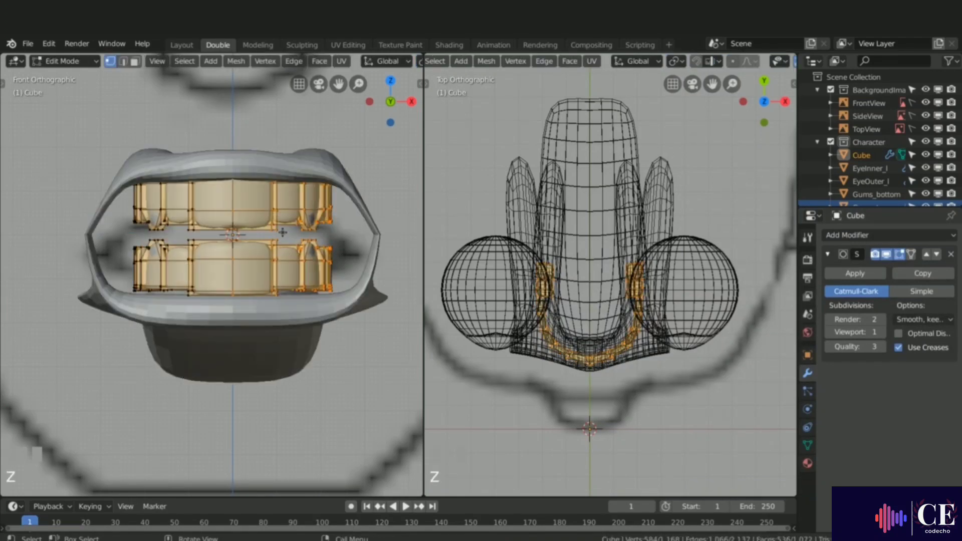
key(alt+a)
key(z)
key(z)
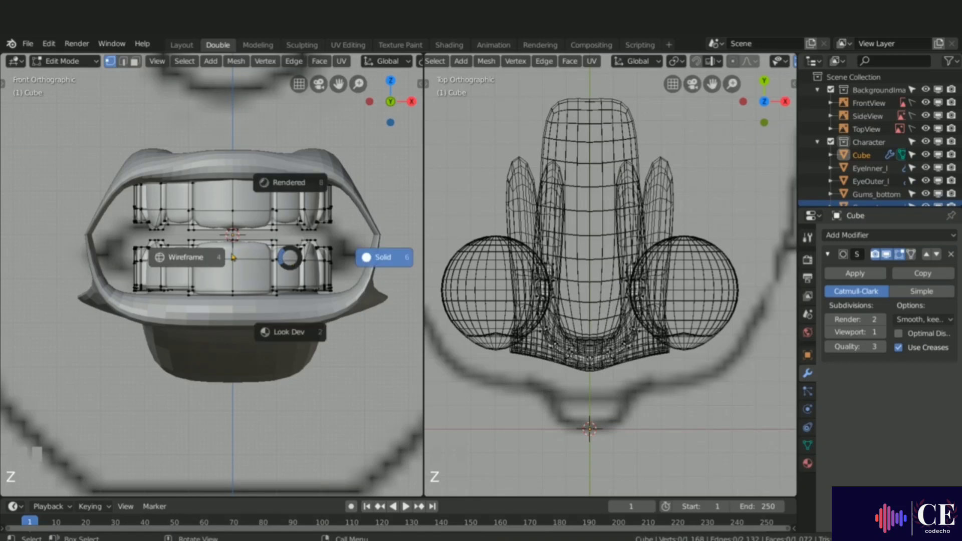
click(189, 253)
key(b)
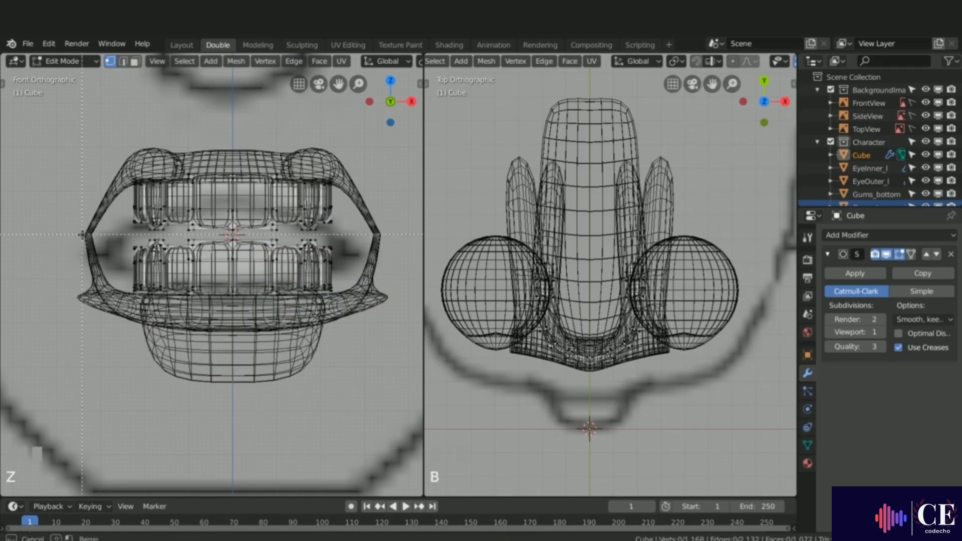
drag(113, 235, 358, 300)
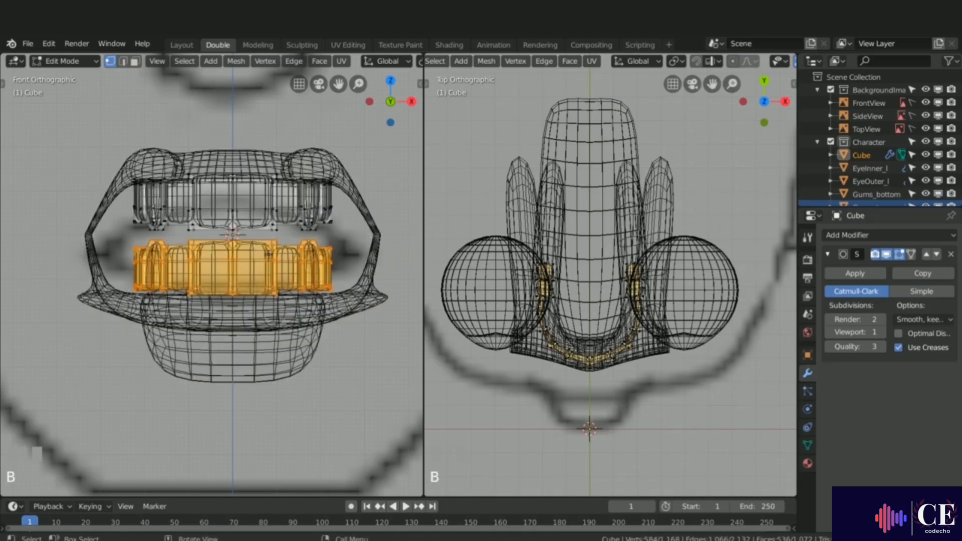
key(p)
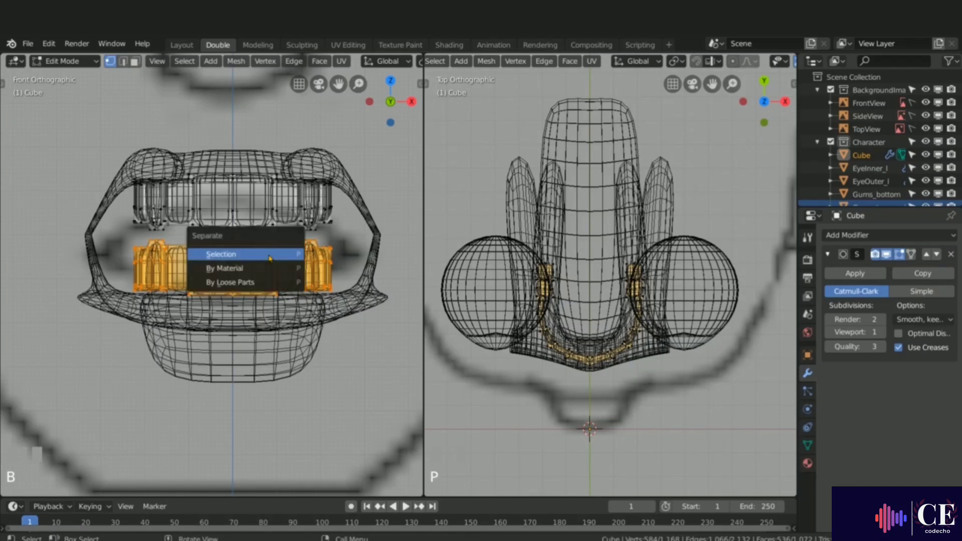
click(253, 256)
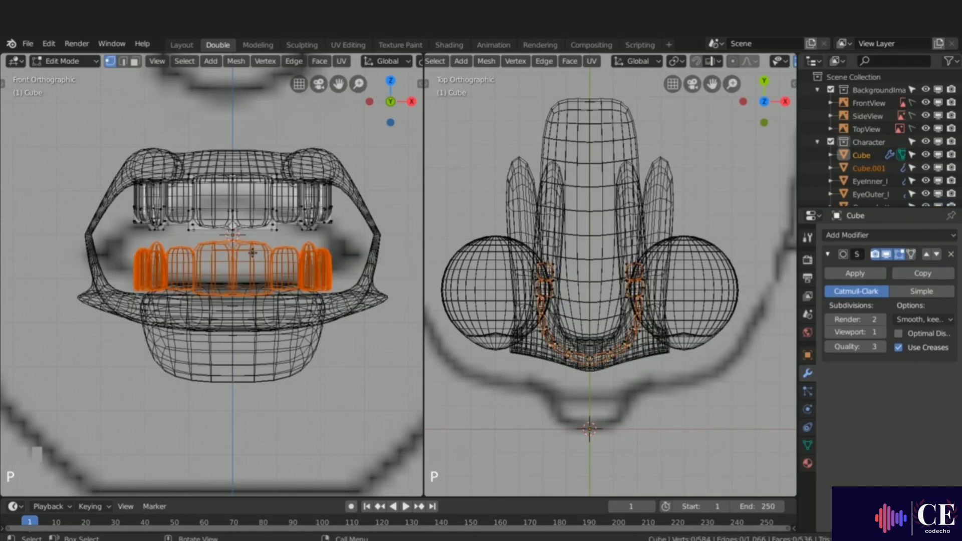
Step: Rename the upper teeth object Teeth_top
key(Tab)
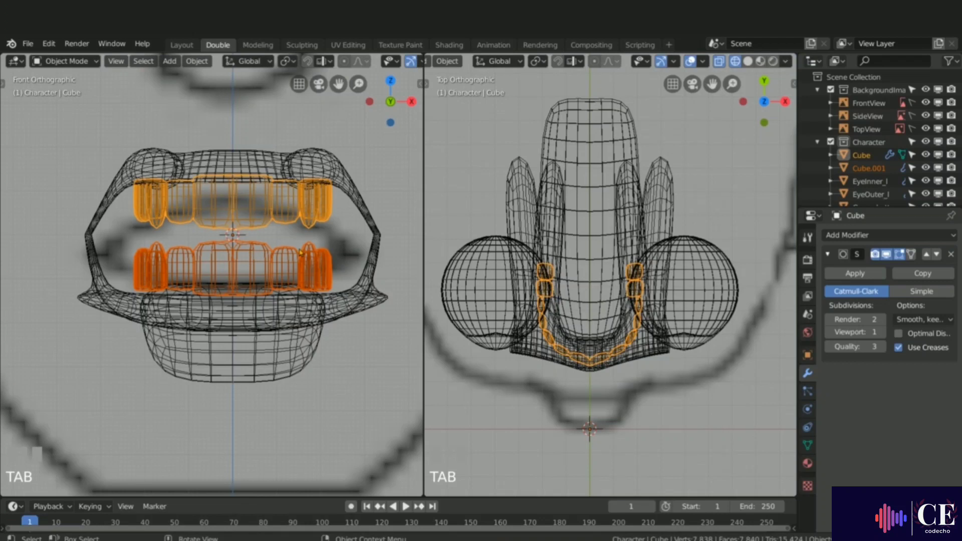
click(301, 207)
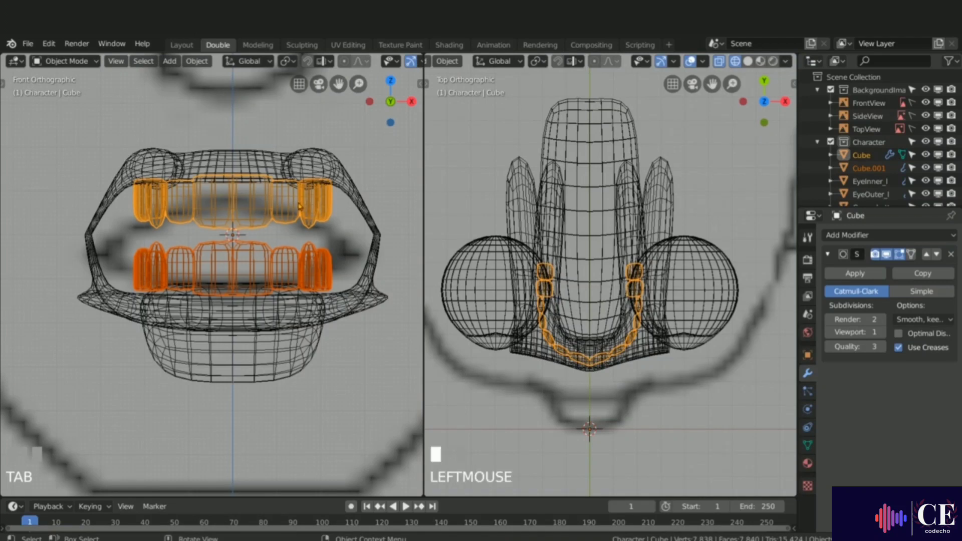
double_click(866, 155)
text(Te)
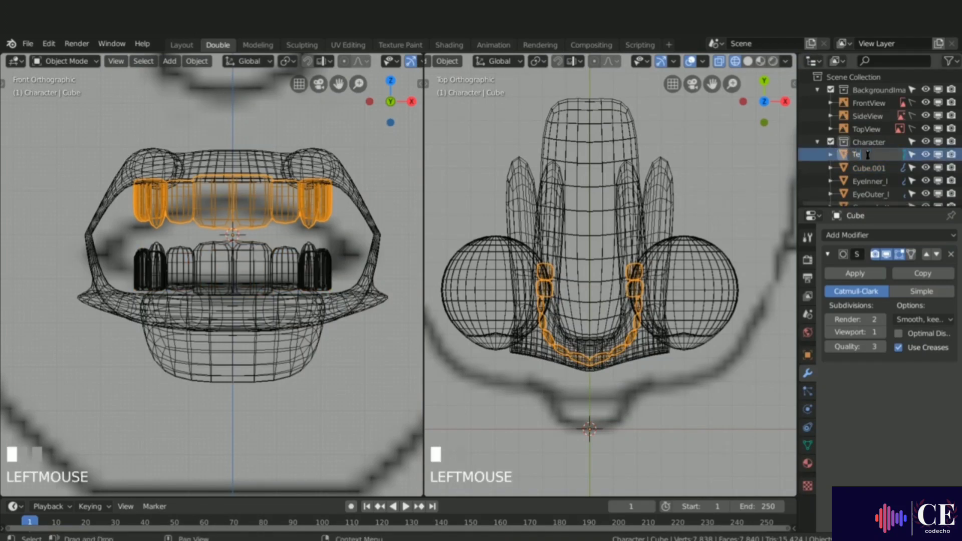
text(eth_top)
key(Return)
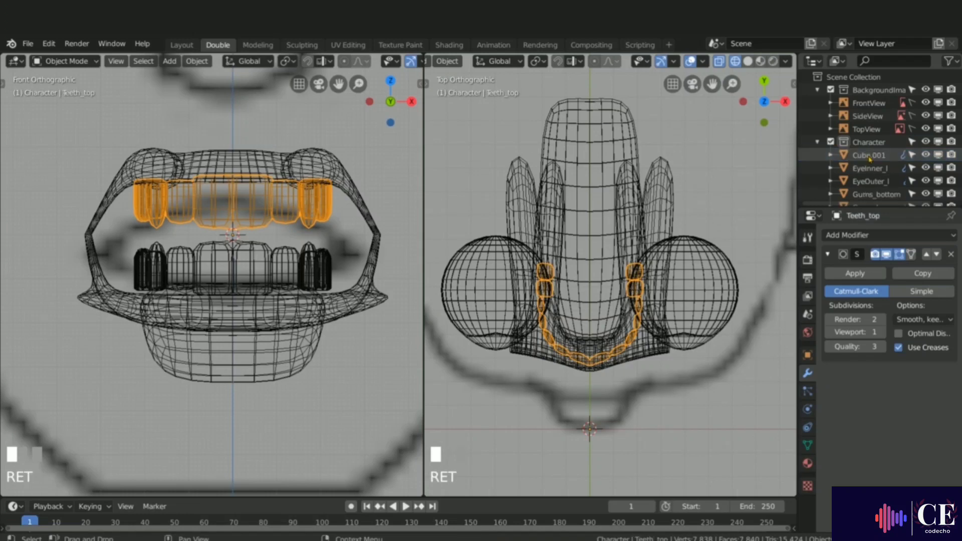
Step: Rename the separated lower teeth object Teeth_bottom
click(279, 250)
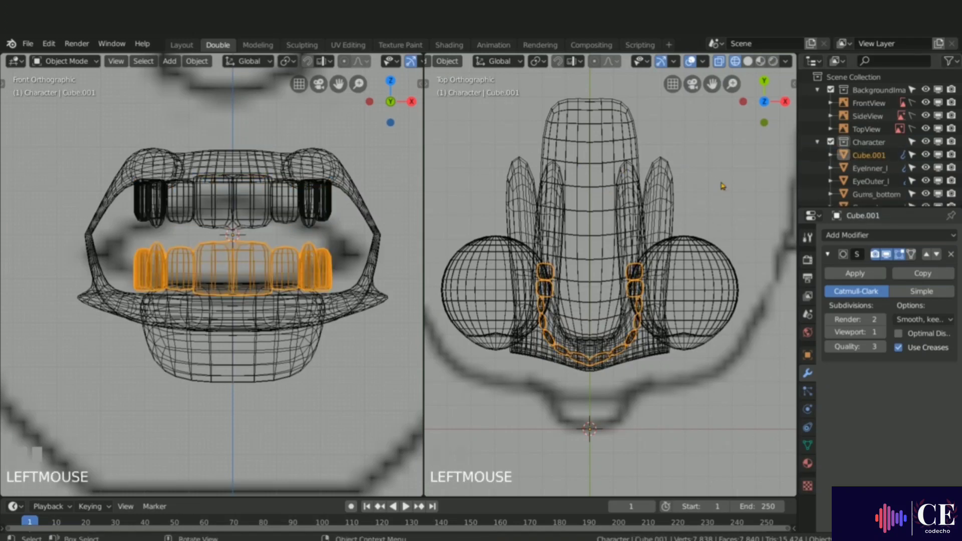
double_click(892, 154)
text(Teeth_bottom)
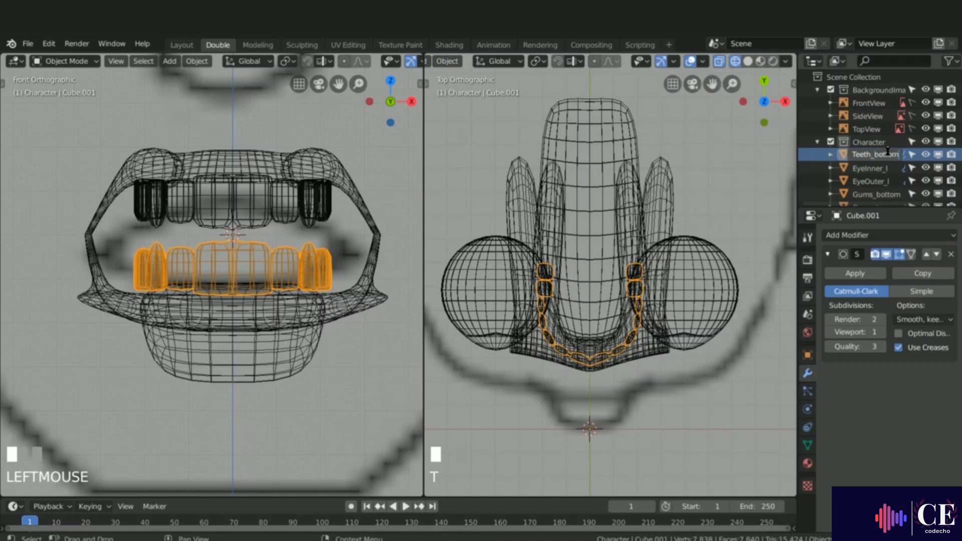
key(Return)
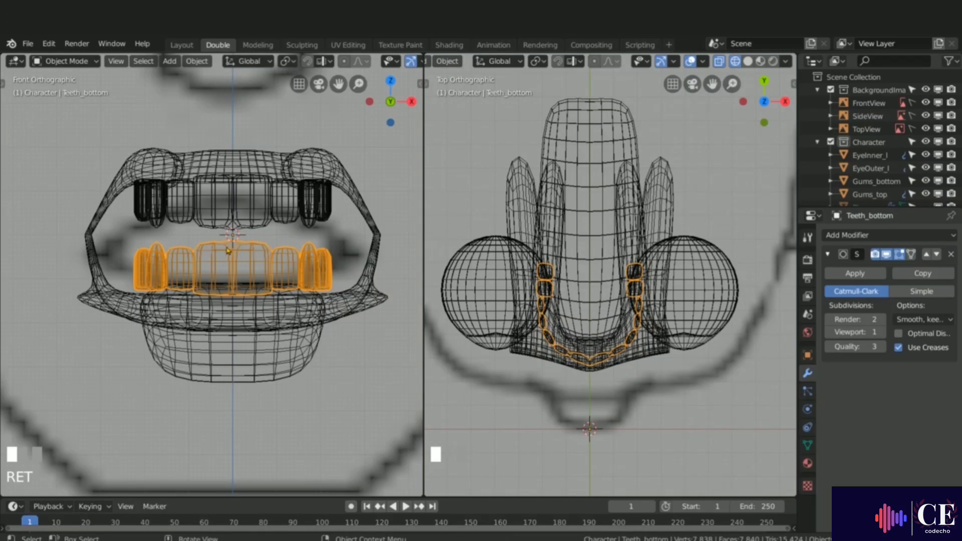
Step: In solid shading, delete the two front teeth from the lower row in edit mode
key(z)
click(311, 256)
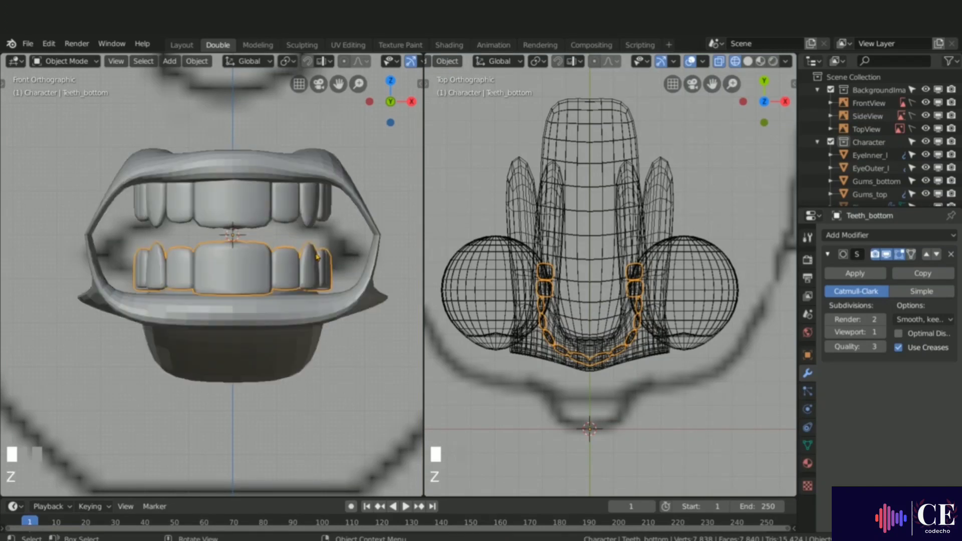
scroll(235, 215, up, 1)
key(Tab)
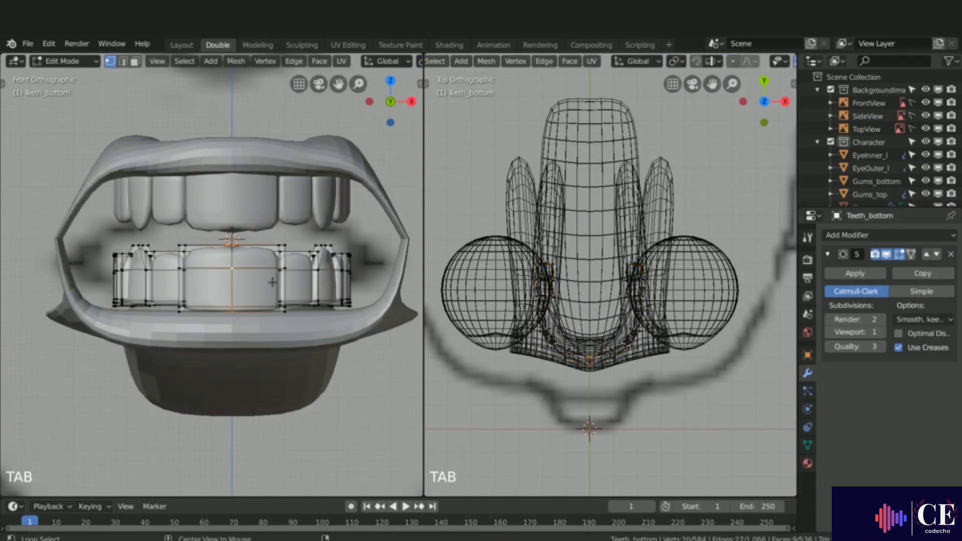
key(alt+a)
key(l)
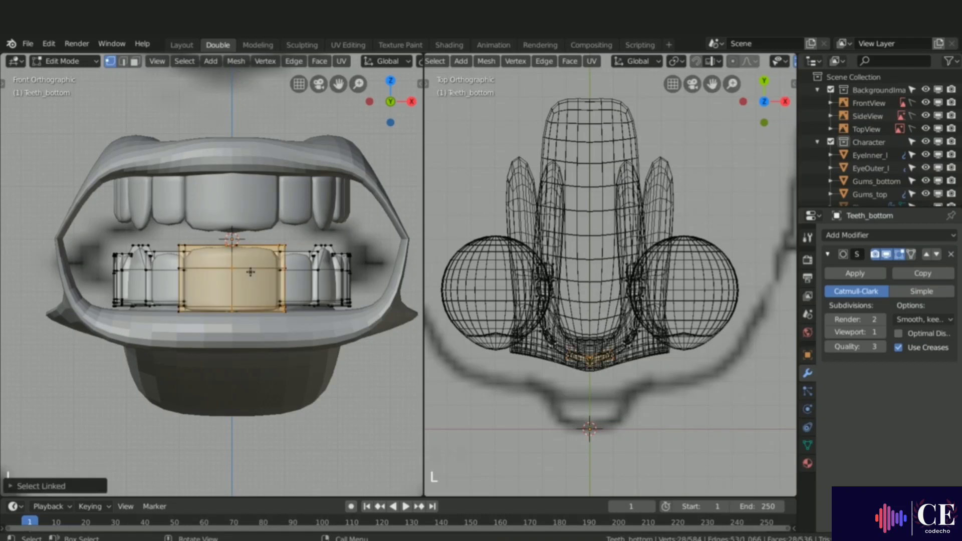
key(x)
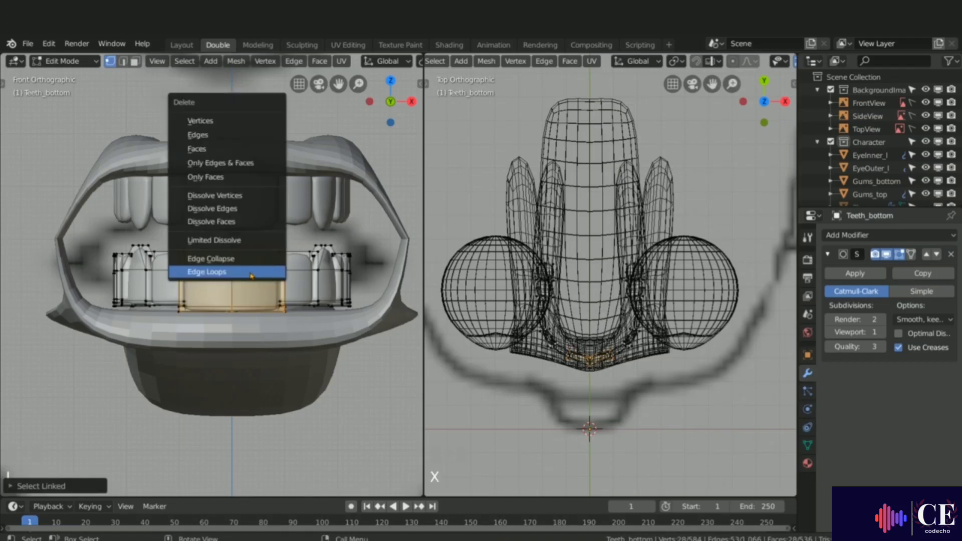
click(210, 123)
key(l)
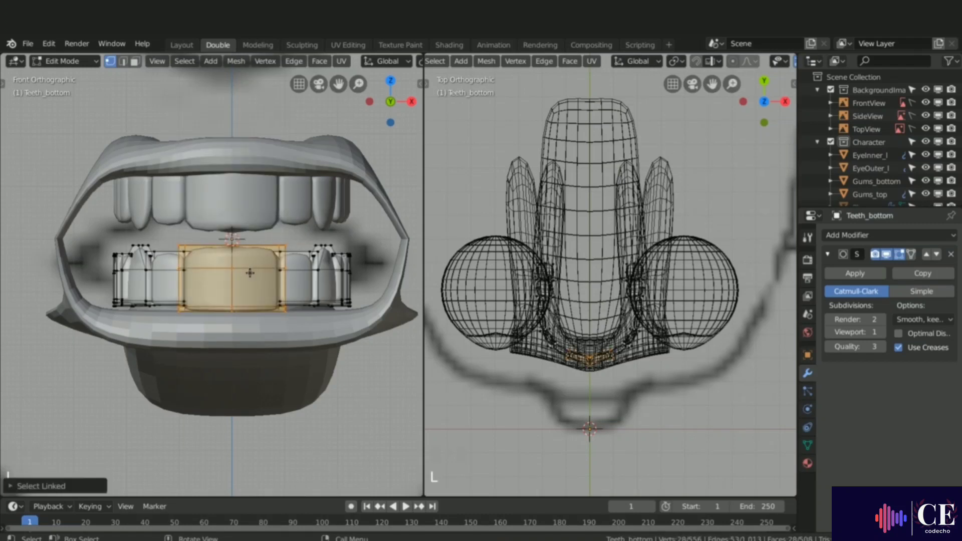
key(x)
click(250, 273)
key(Tab)
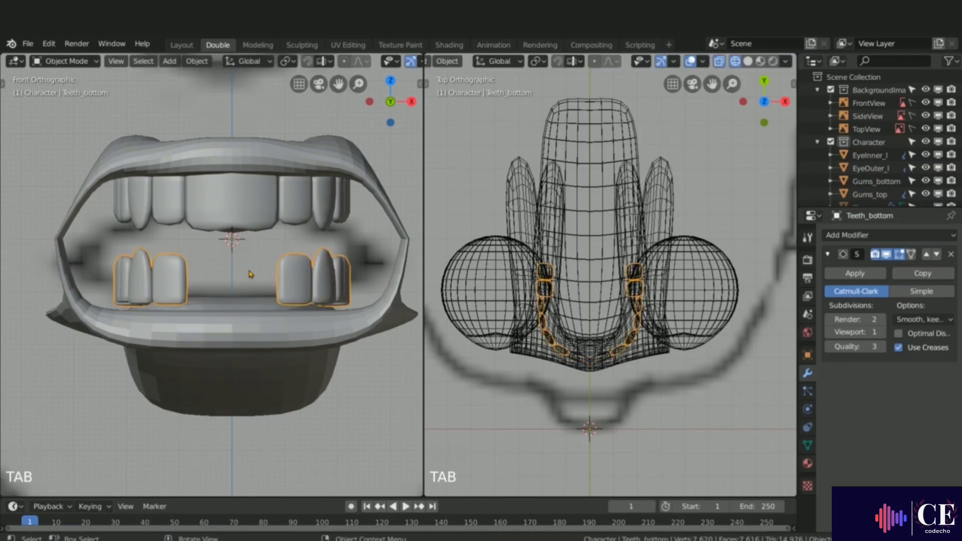
Step: Select the upper teeth and set the Subdivision Surface viewport level to 2
click(258, 212)
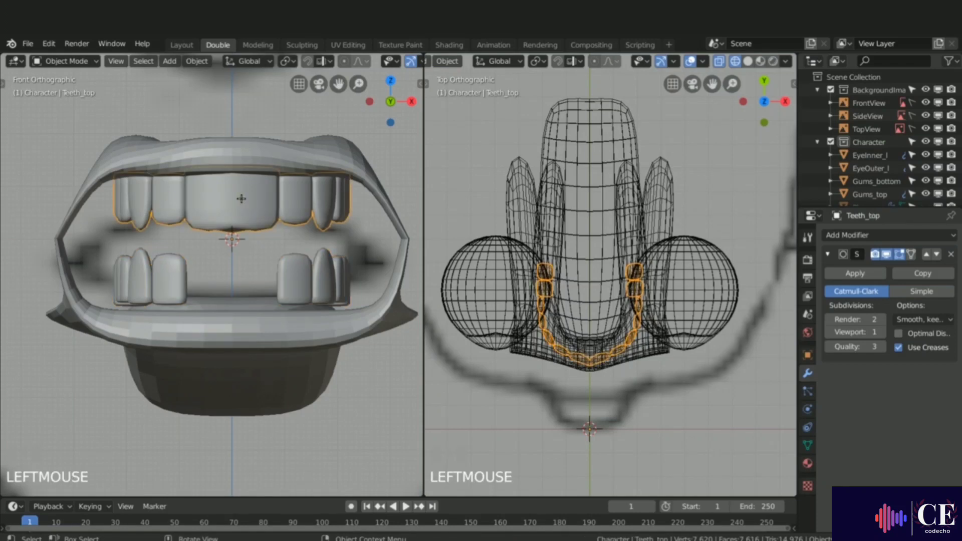
key(Tab)
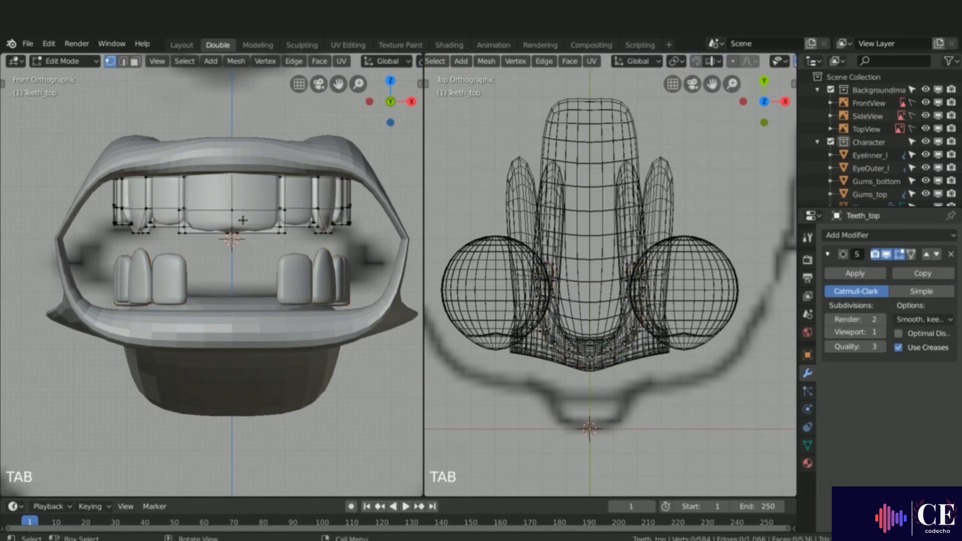
key(a)
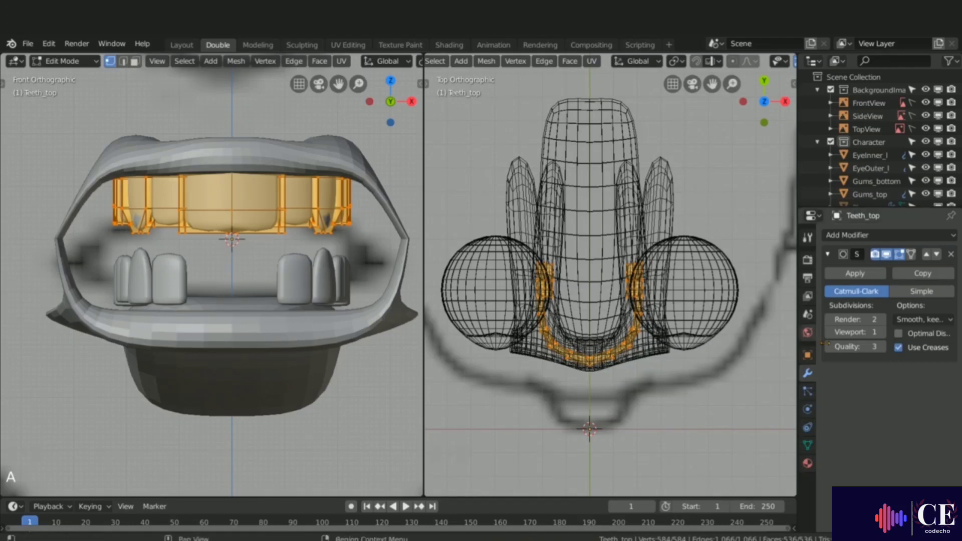
click(882, 332)
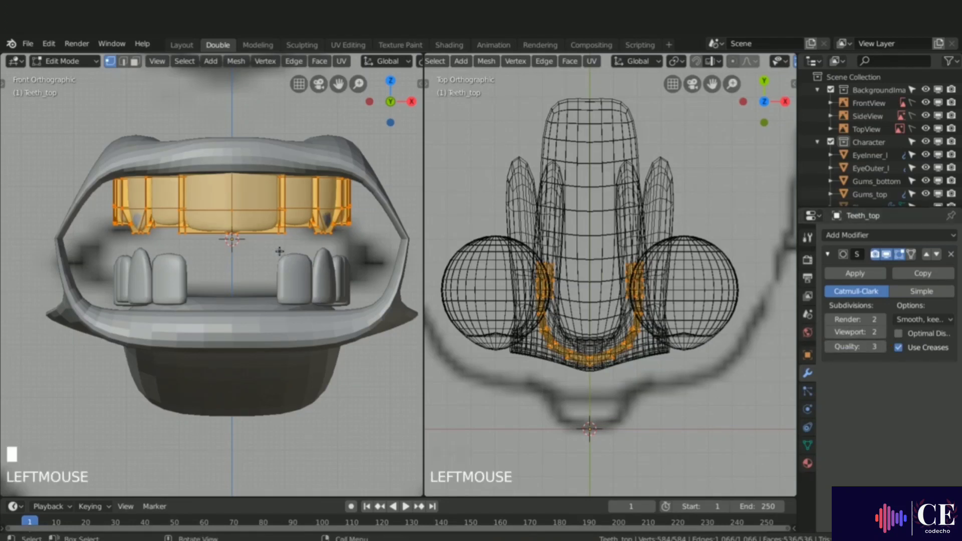
Step: In face select mode, delete the large front tooth from the upper row
key(alt+a)
scroll(270, 230, up, 4)
key(3)
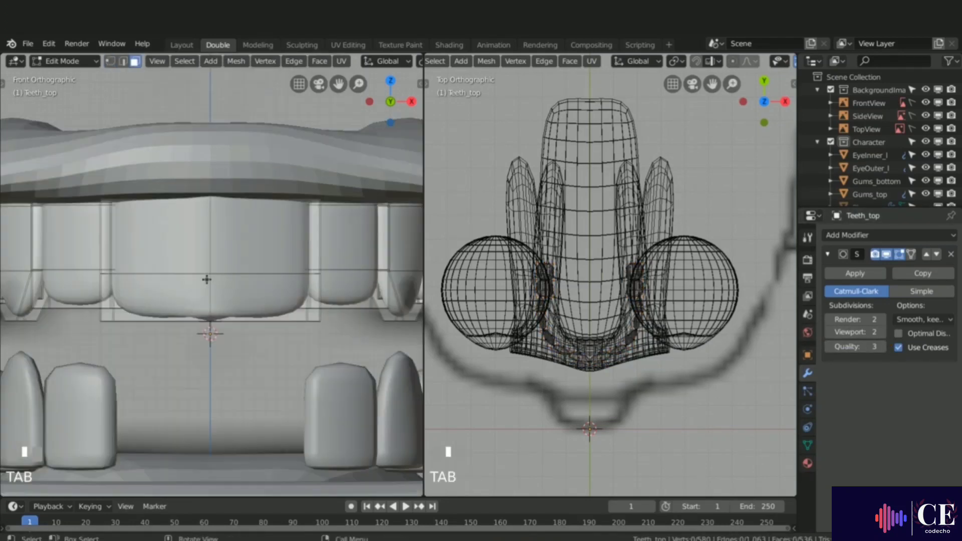
key(l)
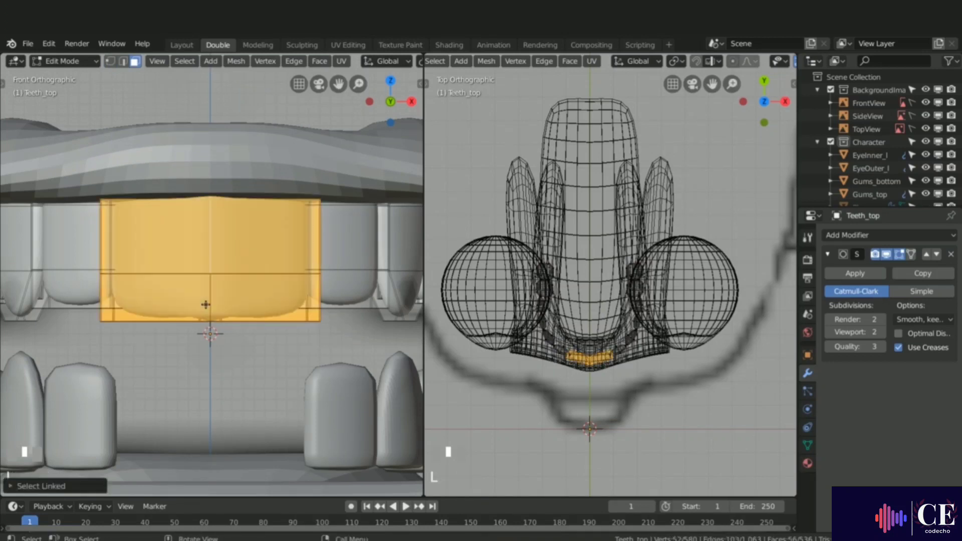
key(x)
click(210, 298)
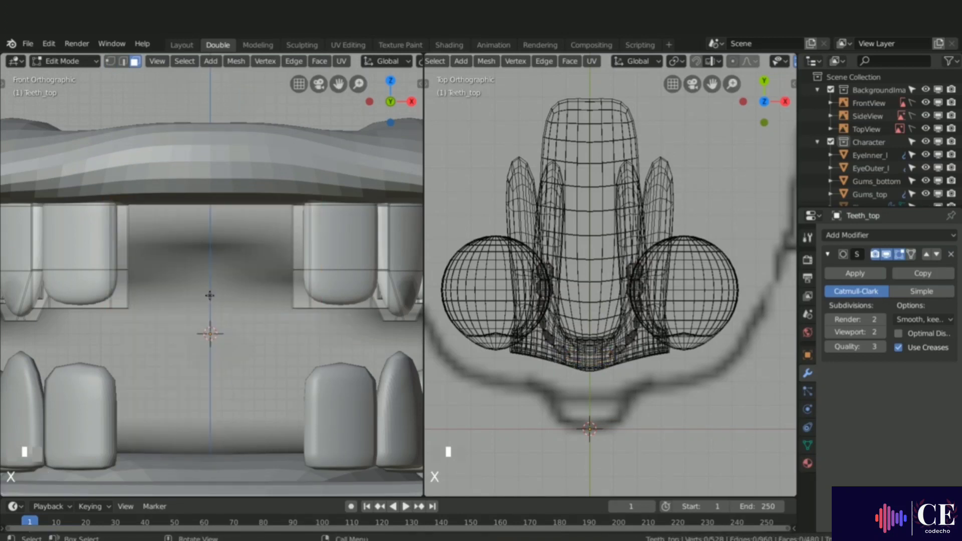
Step: Duplicate the neighbouring upper tooth and slide the copy along X into the front gap
key(l)
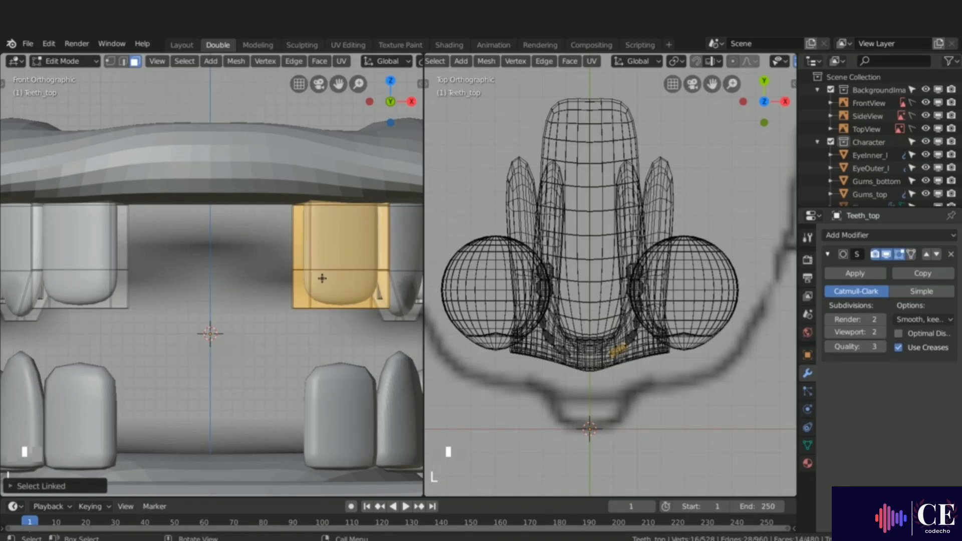
key(shift+d)
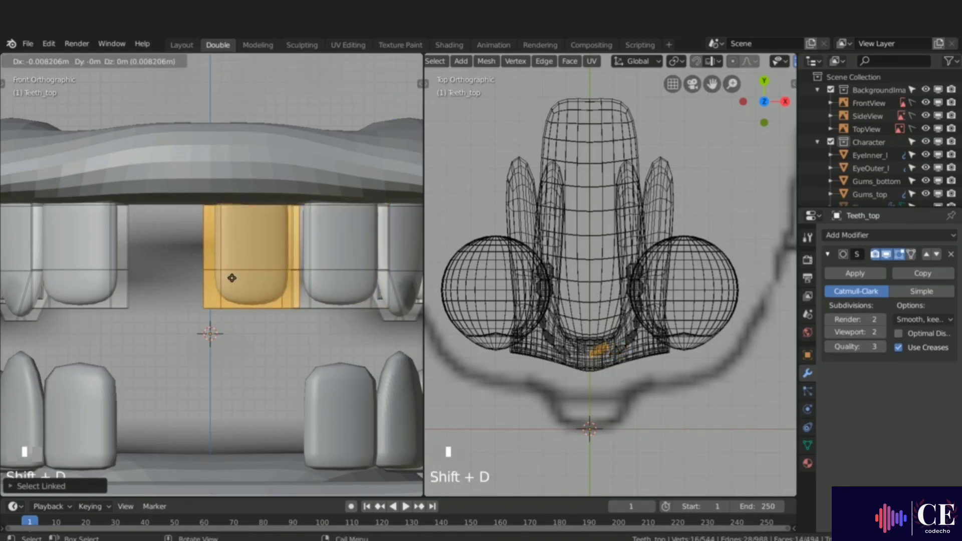
key(x)
click(231, 277)
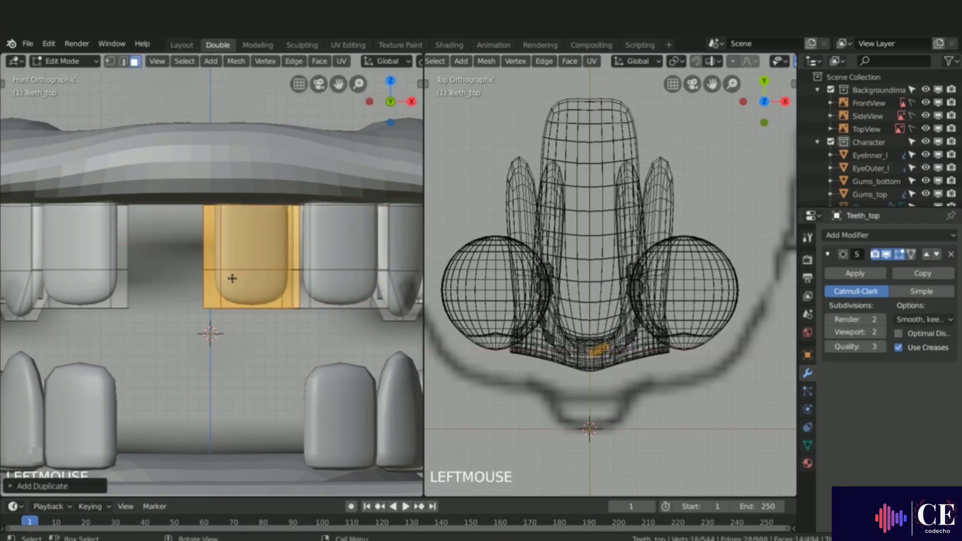
Step: Rotate the duplicated front tooth in the top view and move it to follow the curve of the upper row
scroll(603, 354, up, 6)
key(r)
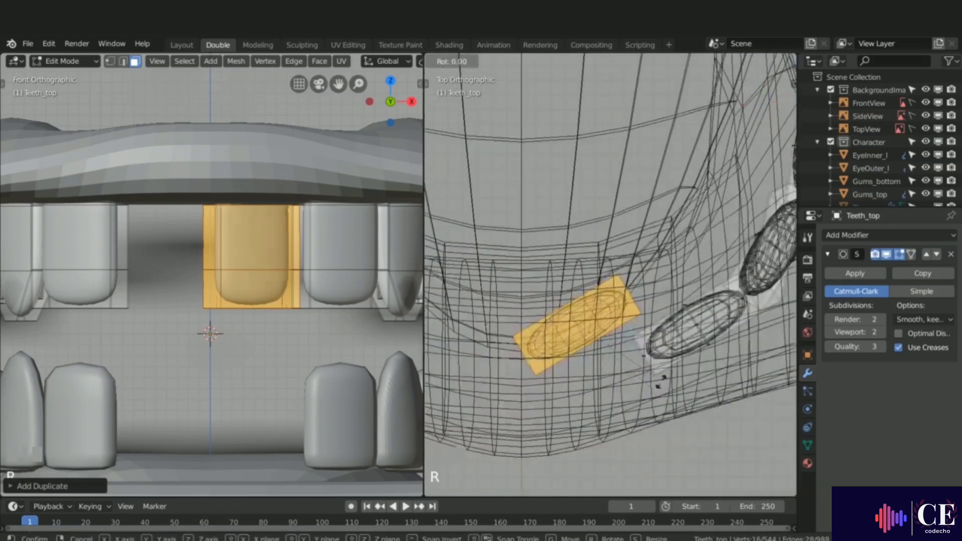
click(647, 422)
key(g)
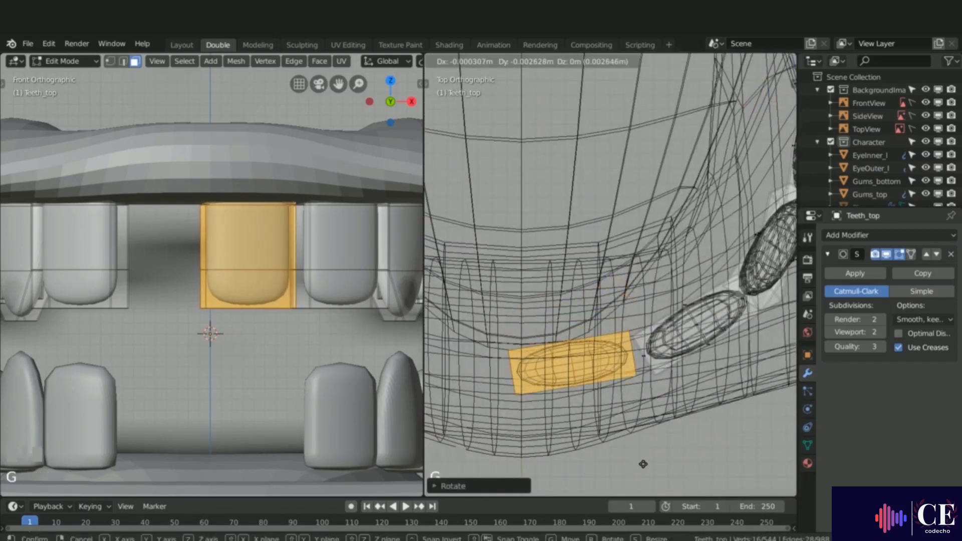
click(650, 464)
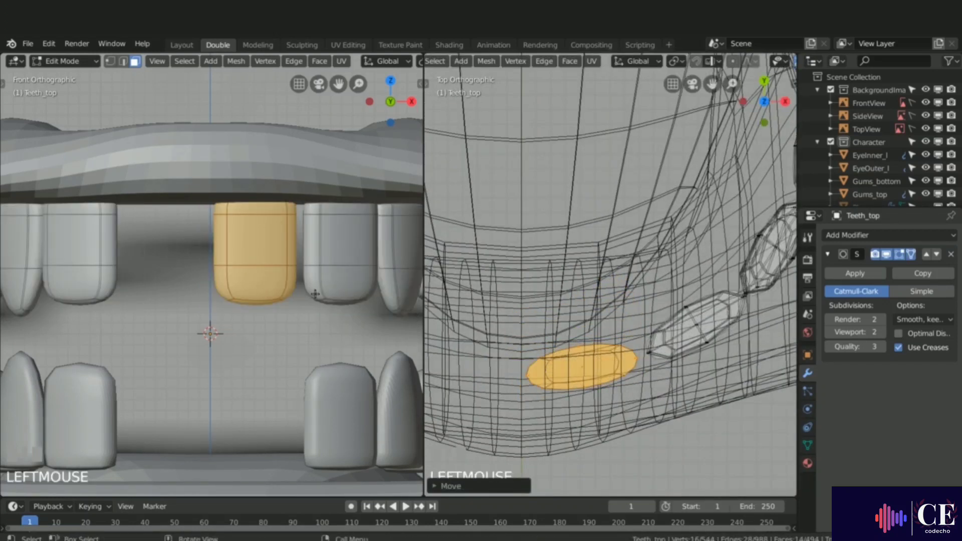
key(g)
click(576, 371)
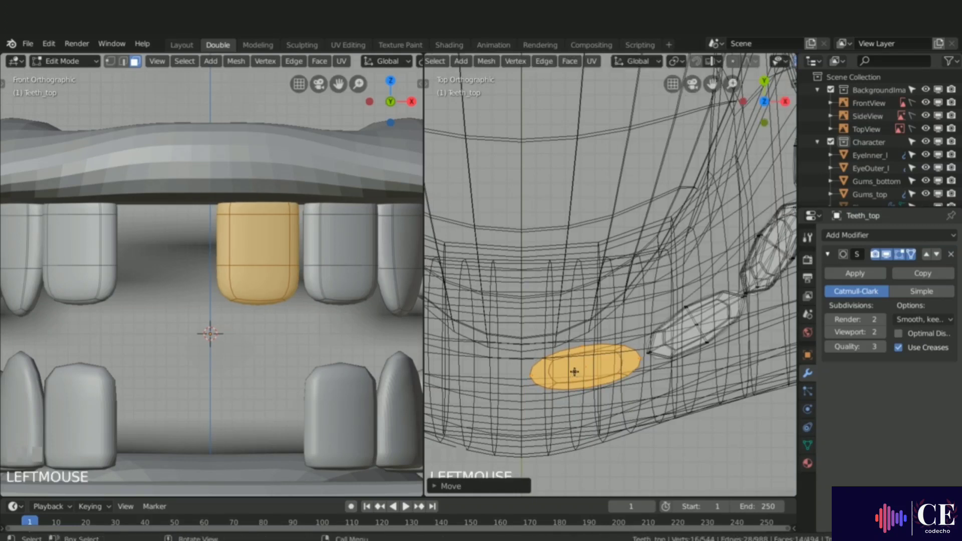
Step: Scale the copied front tooth up to about 1.16 and shift it along X toward the centre line
key(s)
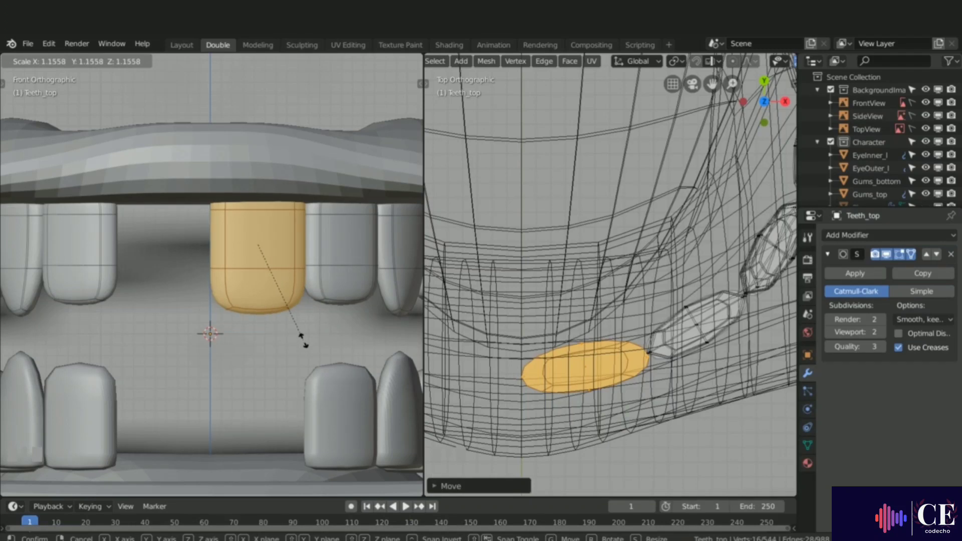
click(302, 340)
key(g)
key(x)
click(306, 339)
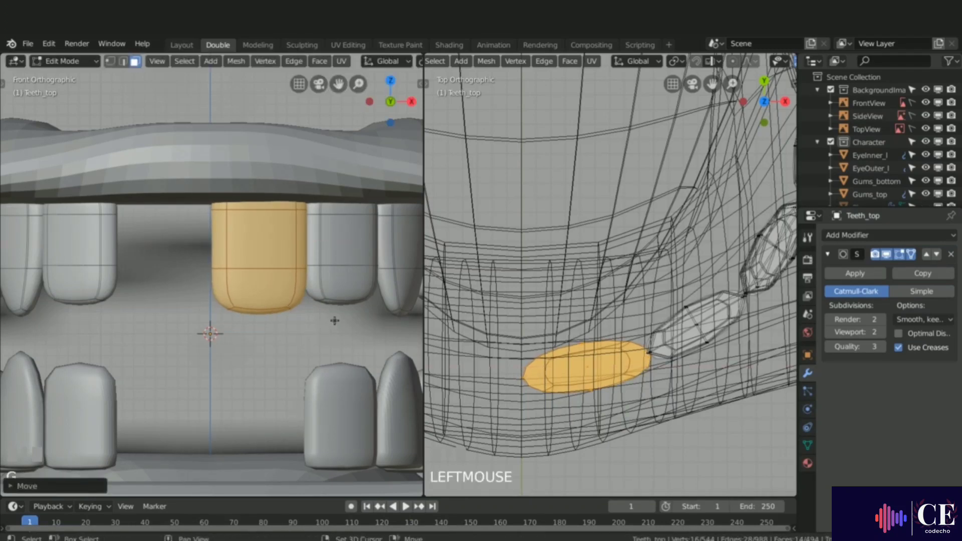
Step: Duplicate the front tooth and slide the copy along X to the other side of the centre
key(shift+d)
key(x)
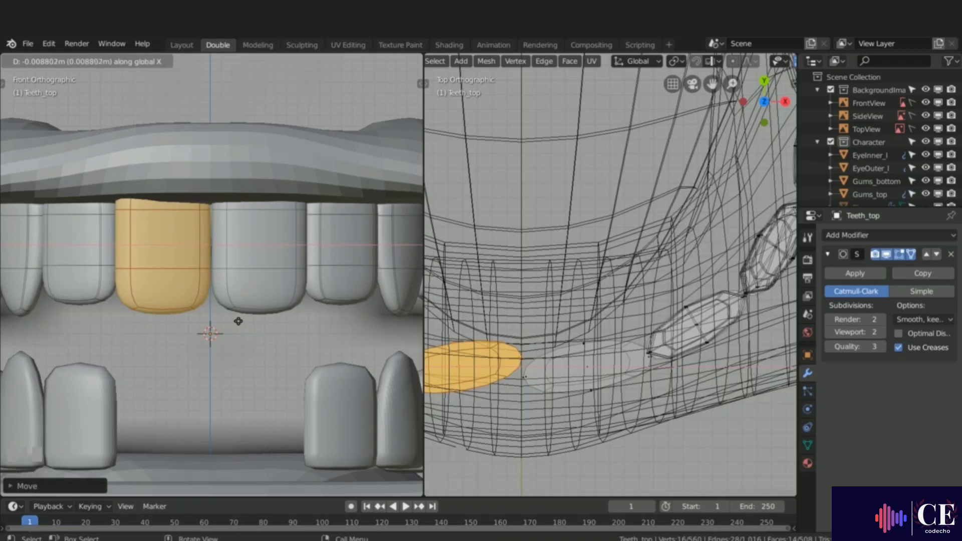
click(239, 322)
scroll(258, 272, down, 3)
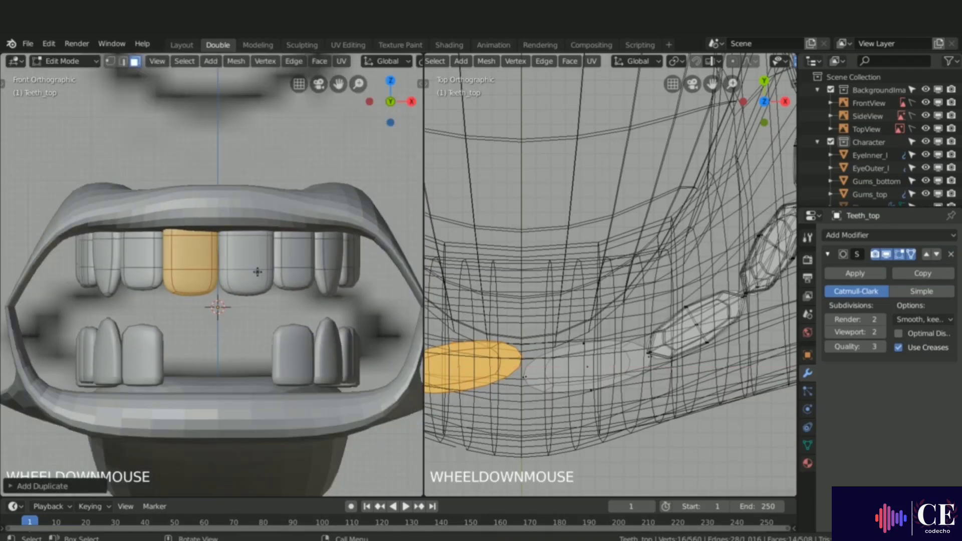
Step: Switch to the lower teeth in edit mode and set their Subdivision Surface viewport level to 2
key(Tab)
click(294, 351)
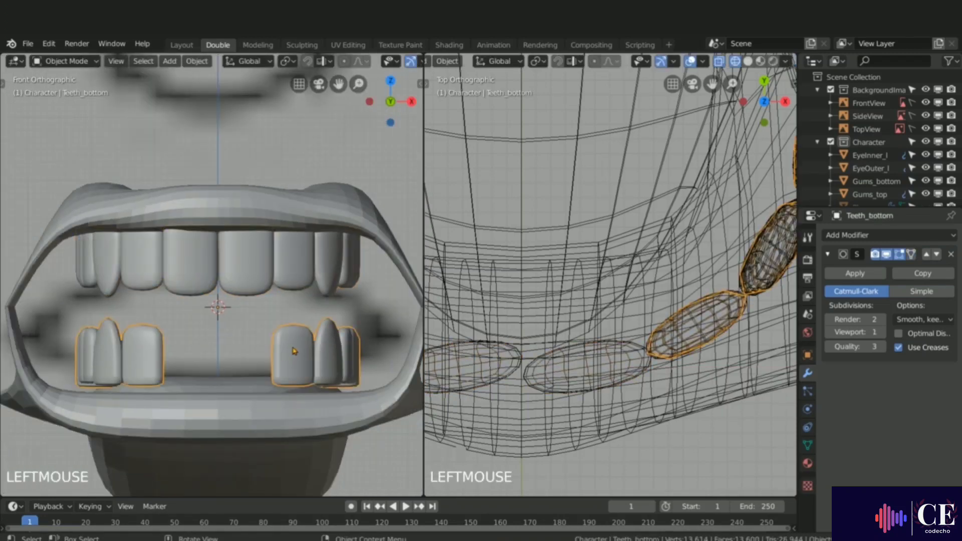
key(Tab)
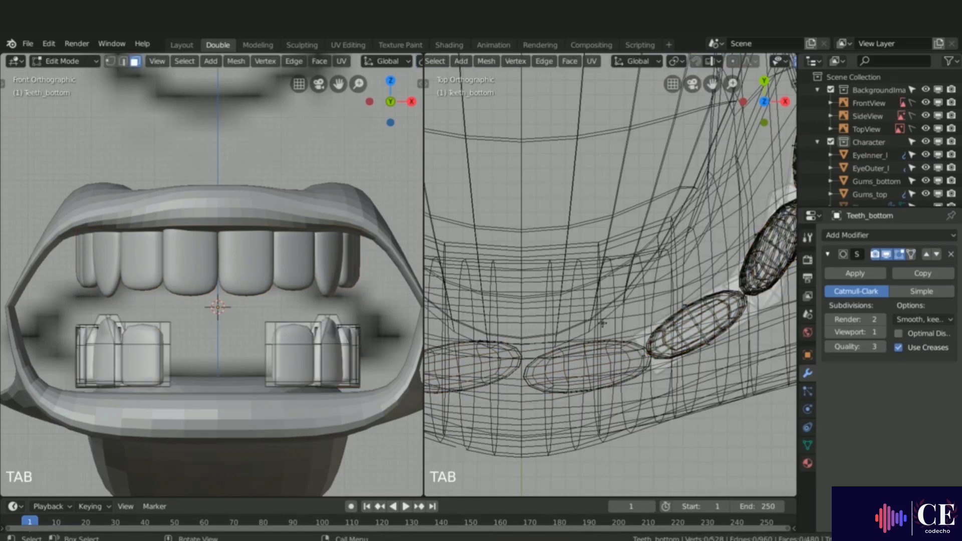
click(880, 331)
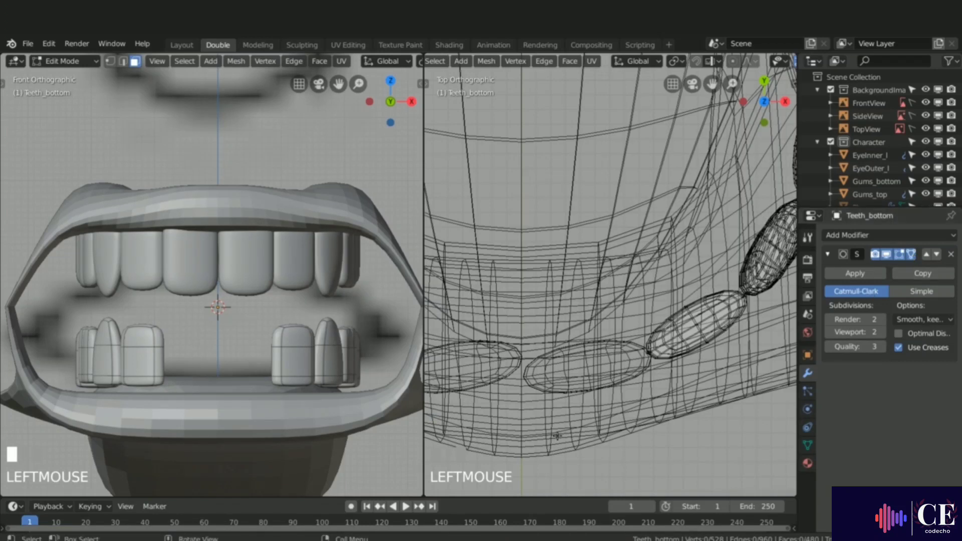
key(alt+a)
key(l)
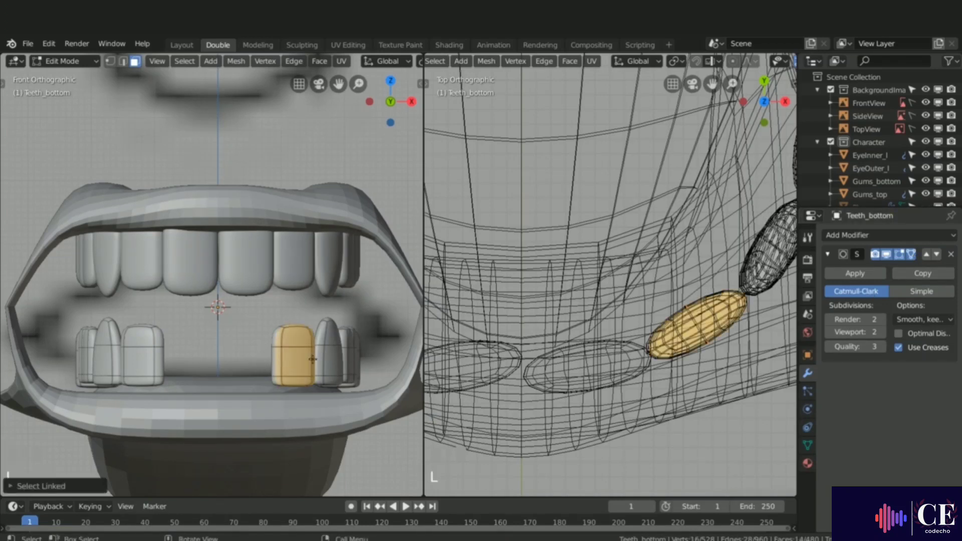
key(g)
right_click(265, 347)
Step: Select all of the lower teeth mesh in vertex mode and merge vertices by distance
key(a)
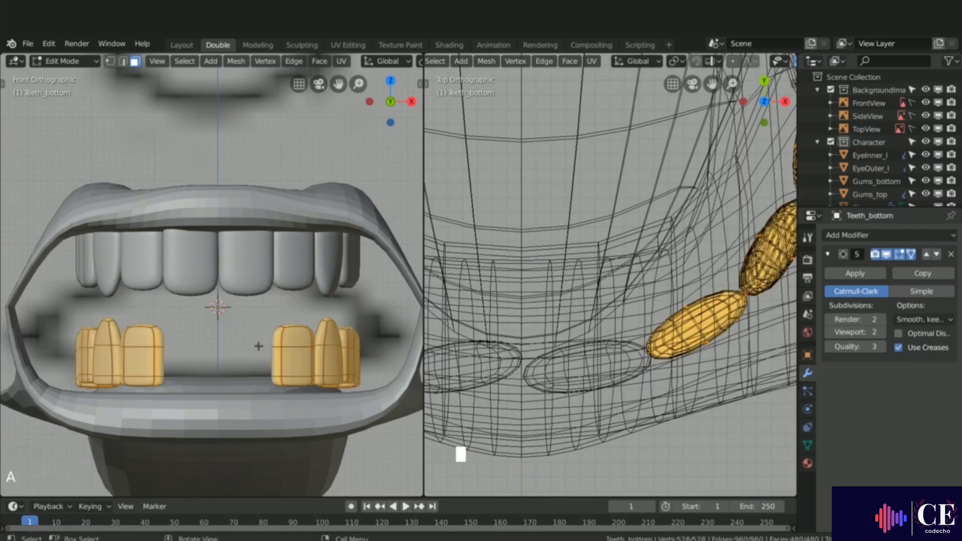
key(1)
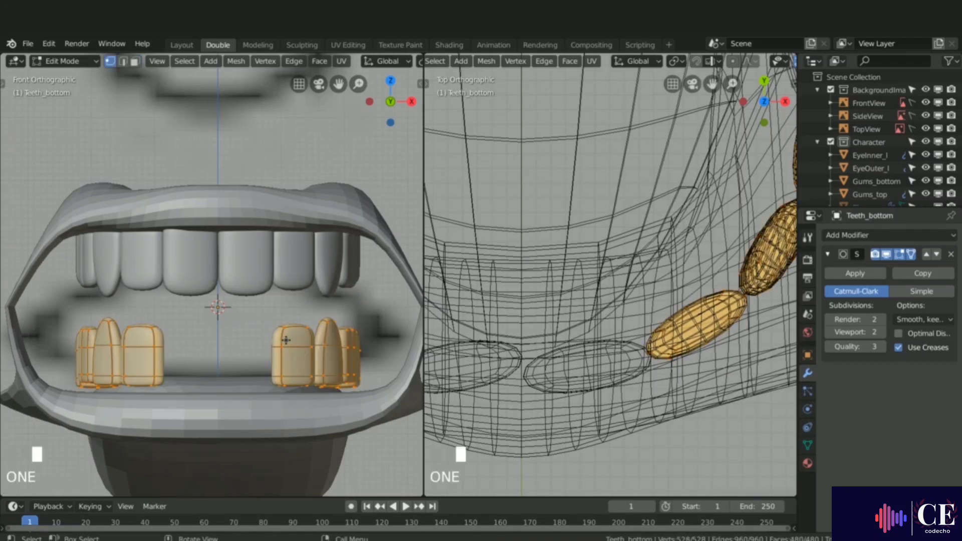
right_click(286, 340)
mouse_move(285, 341)
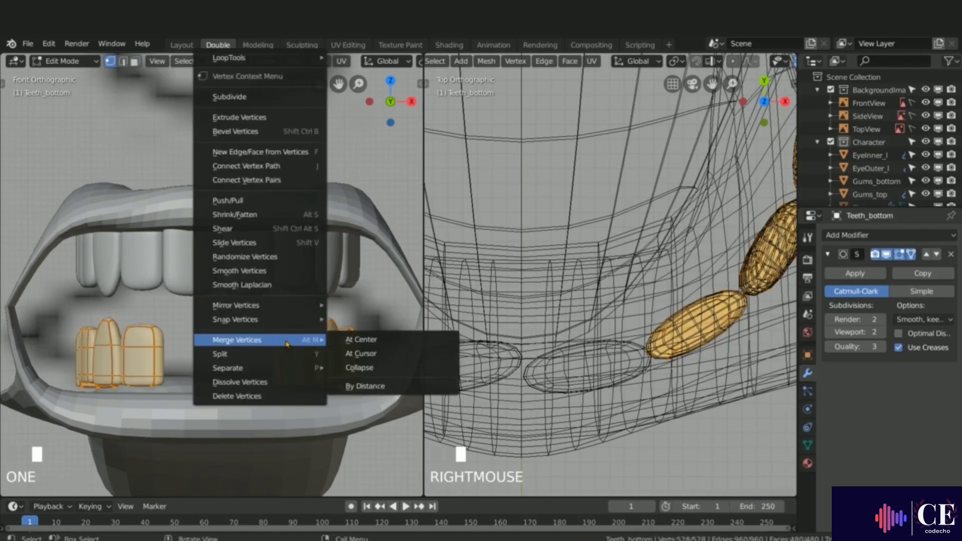
click(363, 387)
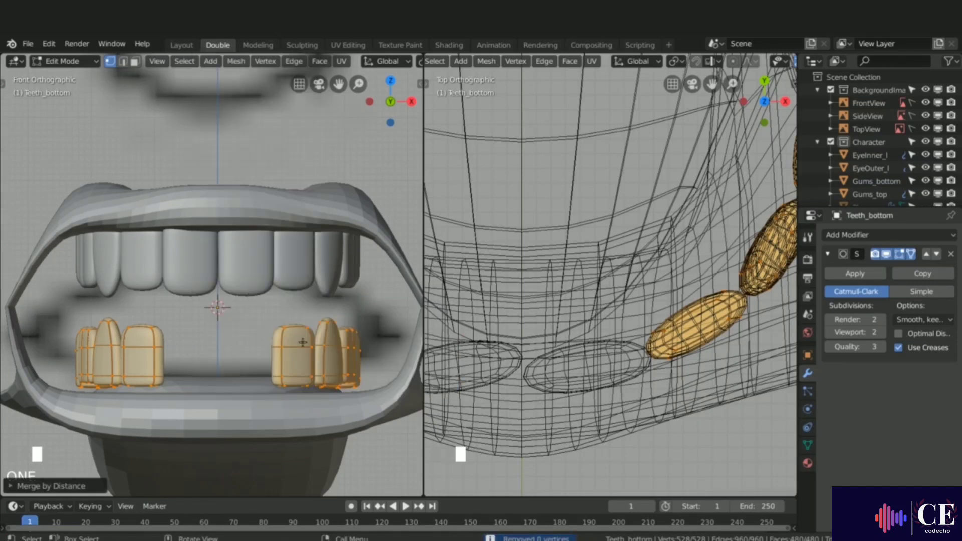
Step: Select the linked teeth on one half of the lower row and delete their vertices
key(alt+a)
key(l)
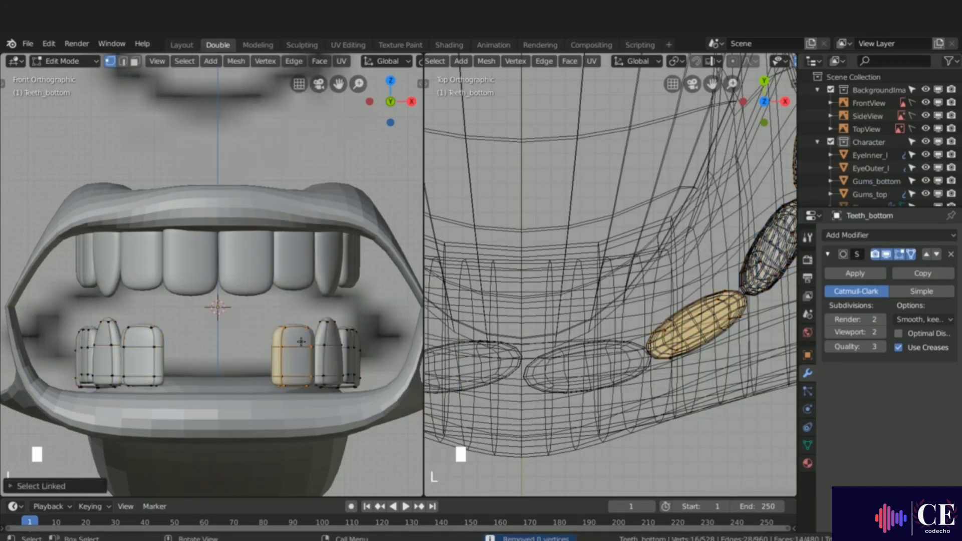
key(l)
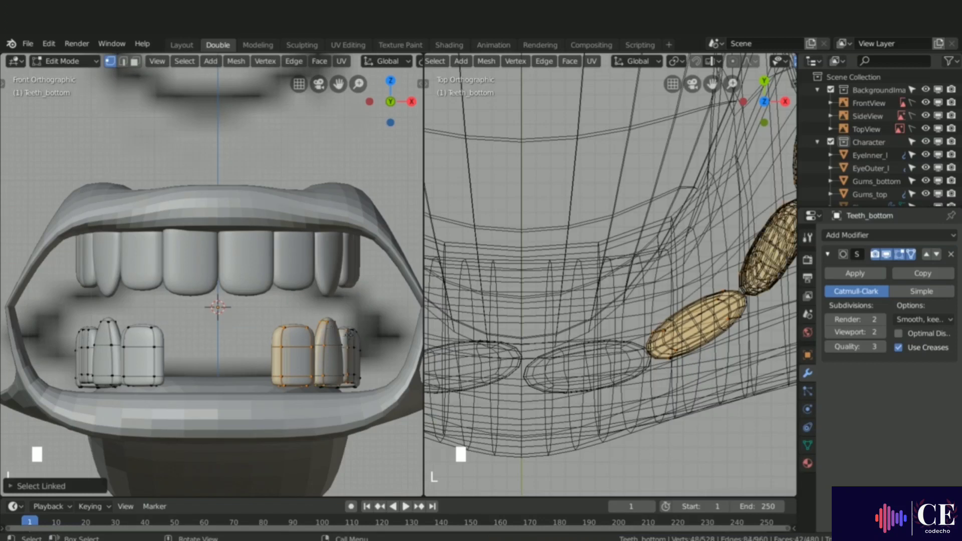
middle_drag(361, 337, 350, 354)
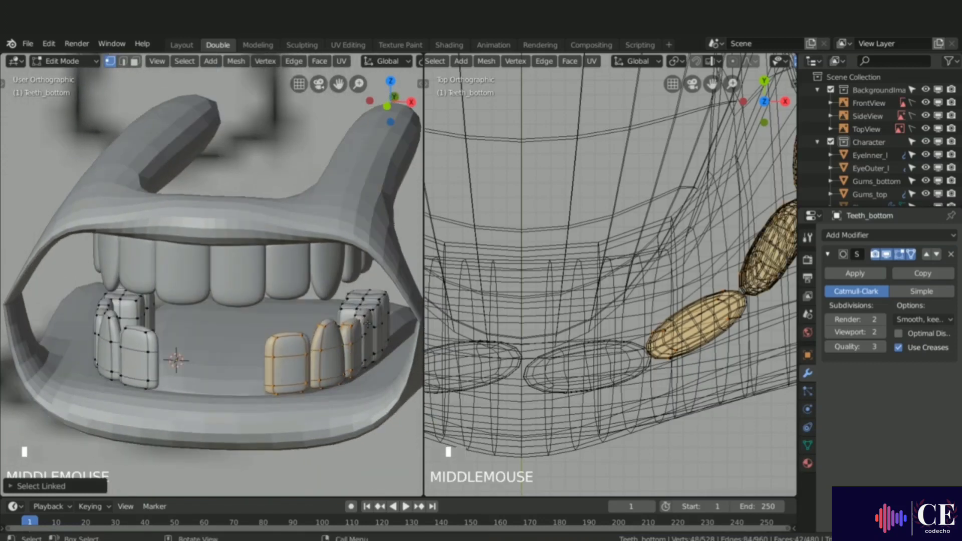
key(l)
key(l)
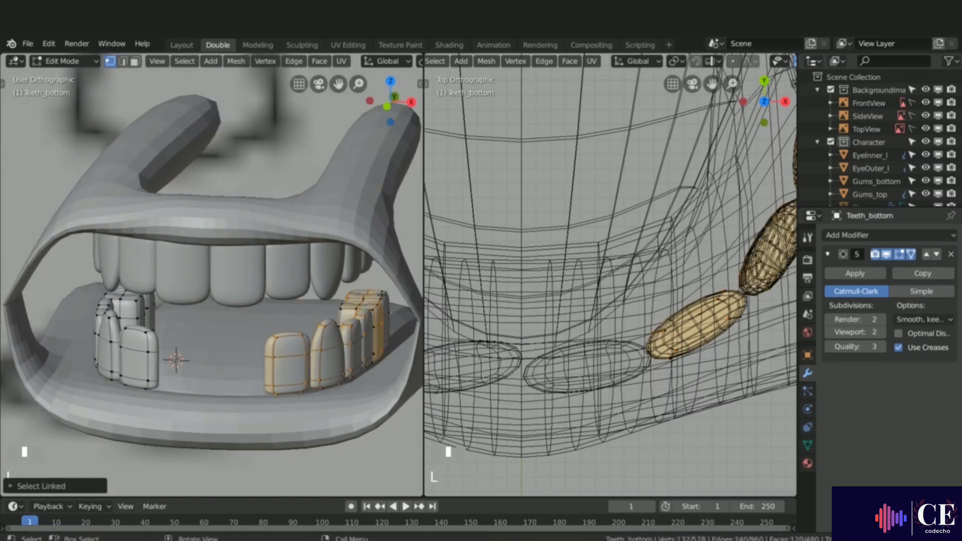
key(l)
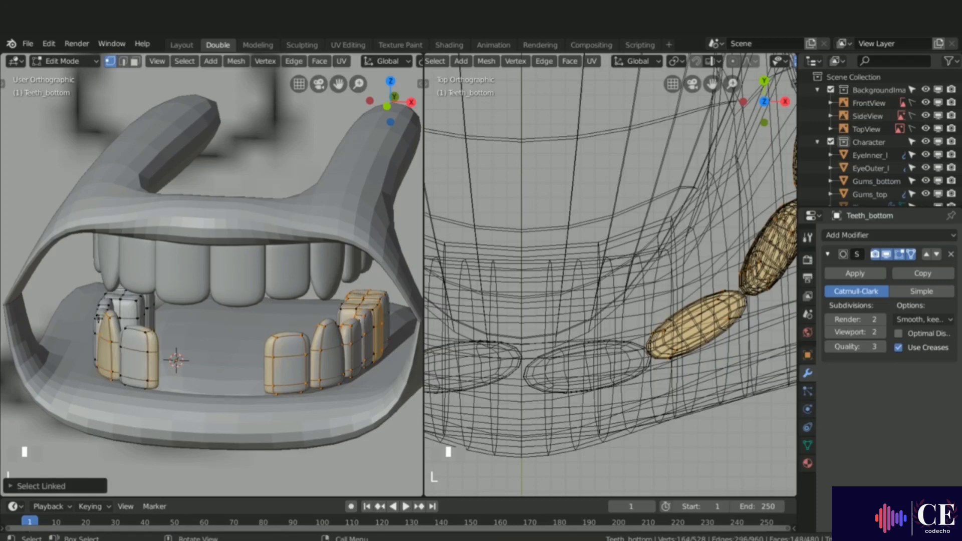
key(l)
middle_drag(131, 303, 140, 297)
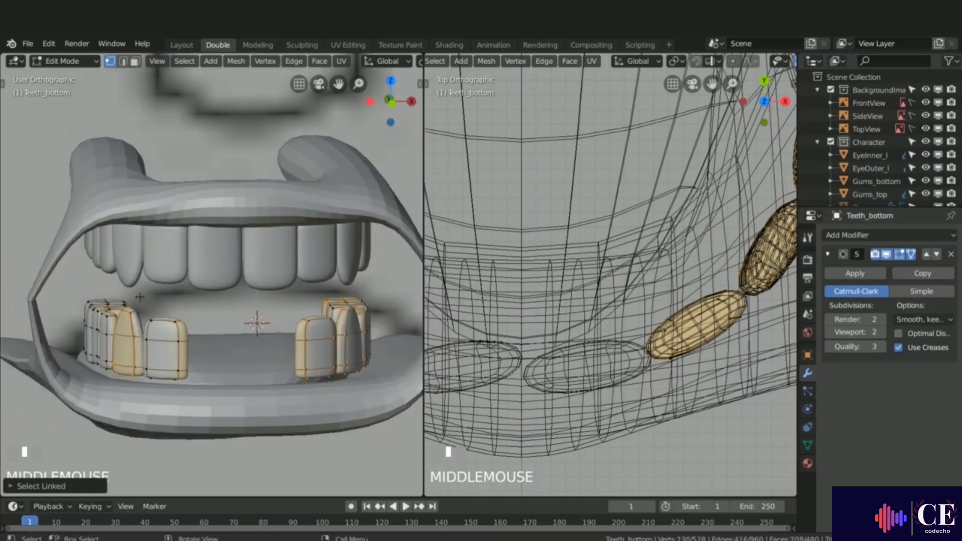
key(l)
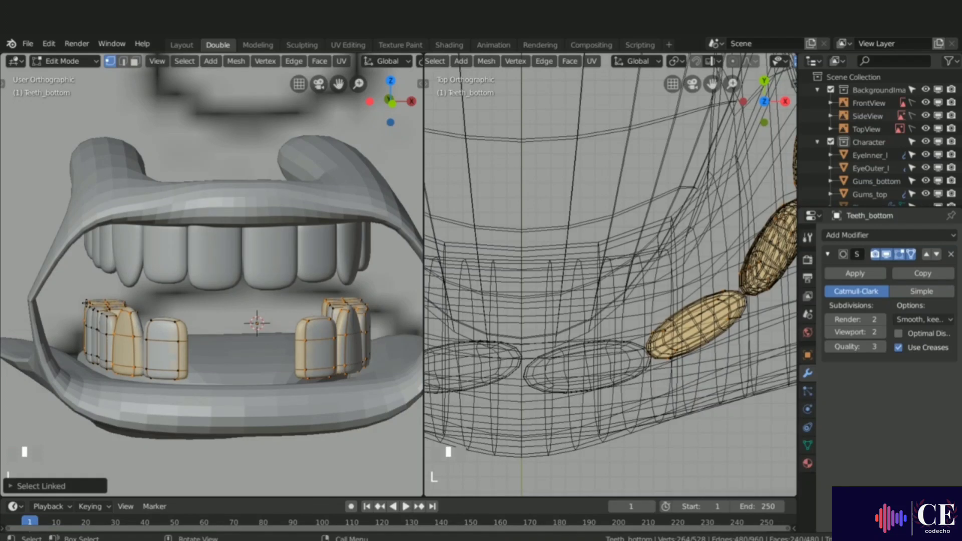
key(x)
click(86, 303)
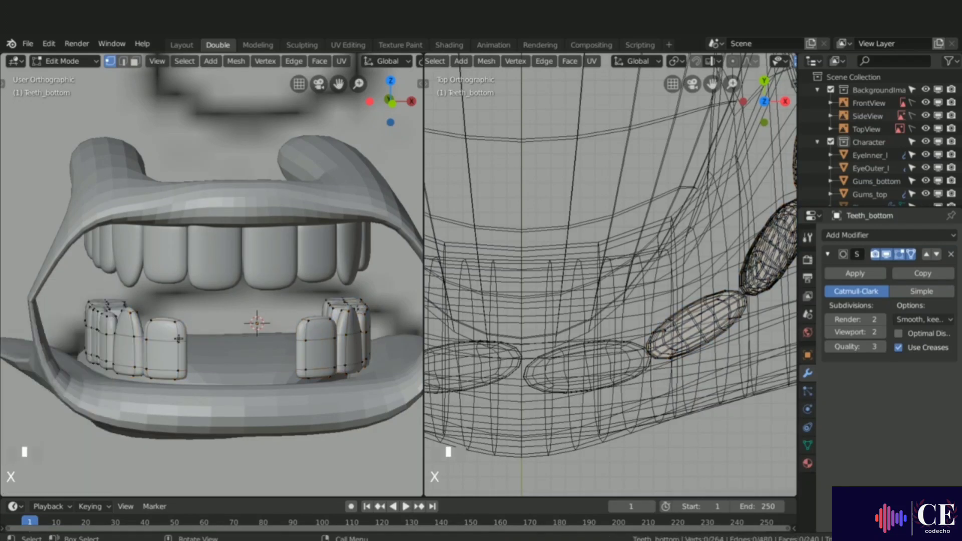
key(l)
key(g)
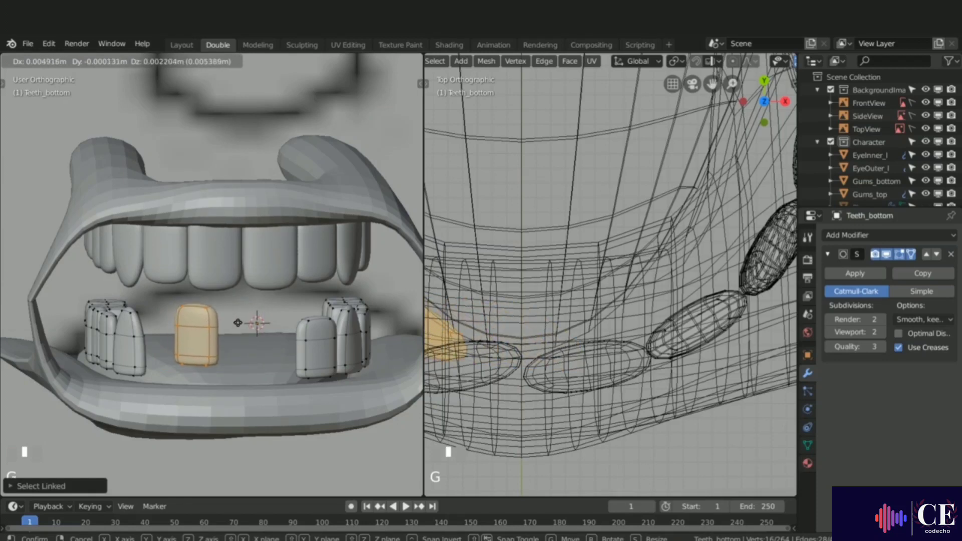
right_click(236, 324)
Step: In the upper teeth's edit mode, select the linked teeth on one half of the row and delete their vertices
key(Tab)
click(204, 278)
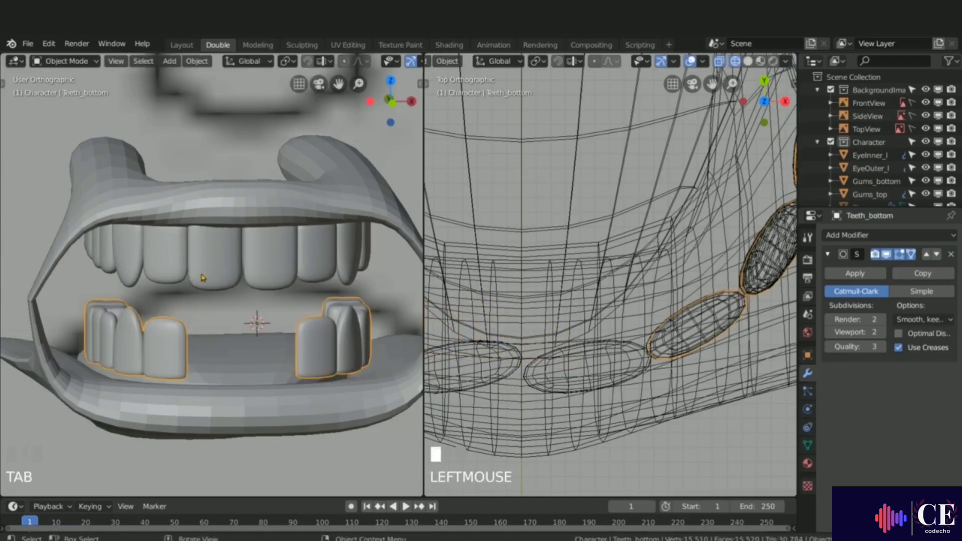
key(Tab)
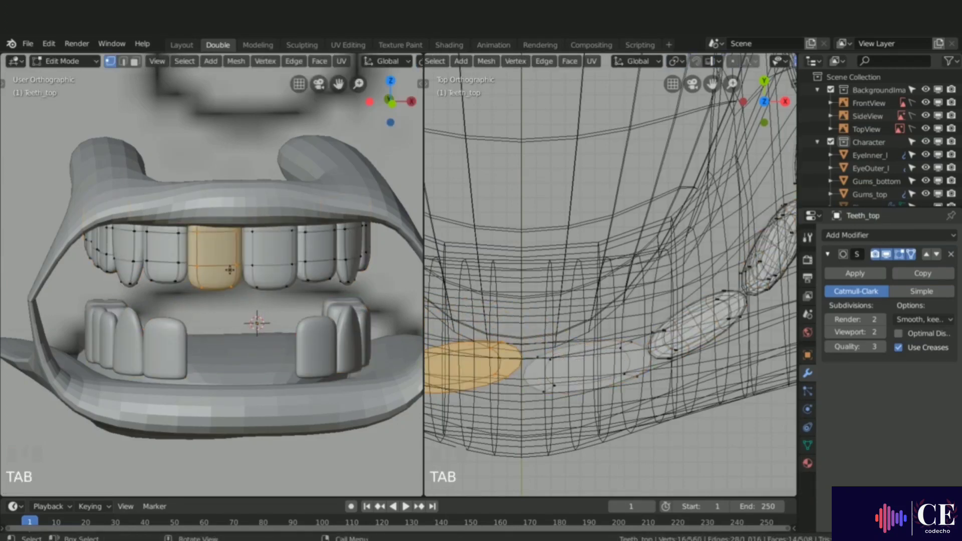
key(alt+a)
key(ctrl+z)
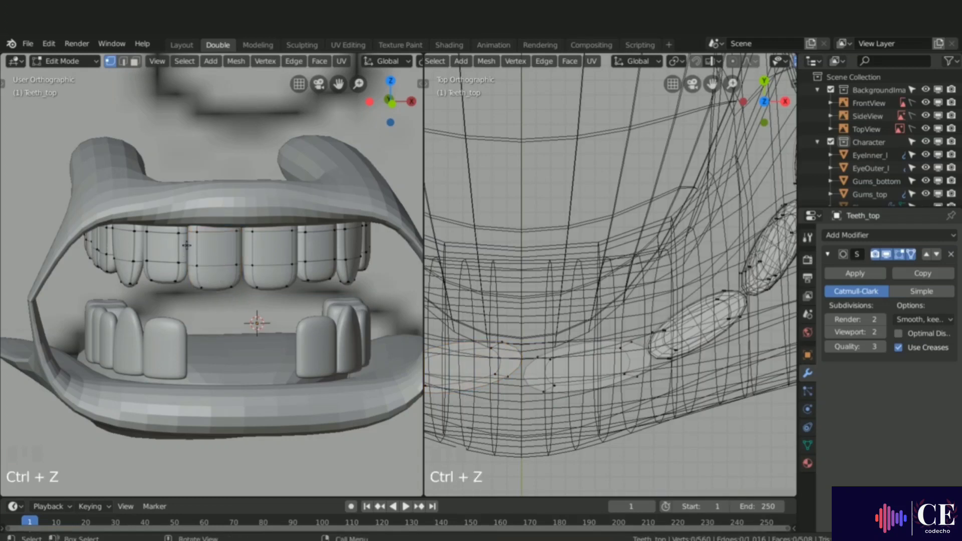
key(l)
key(l)
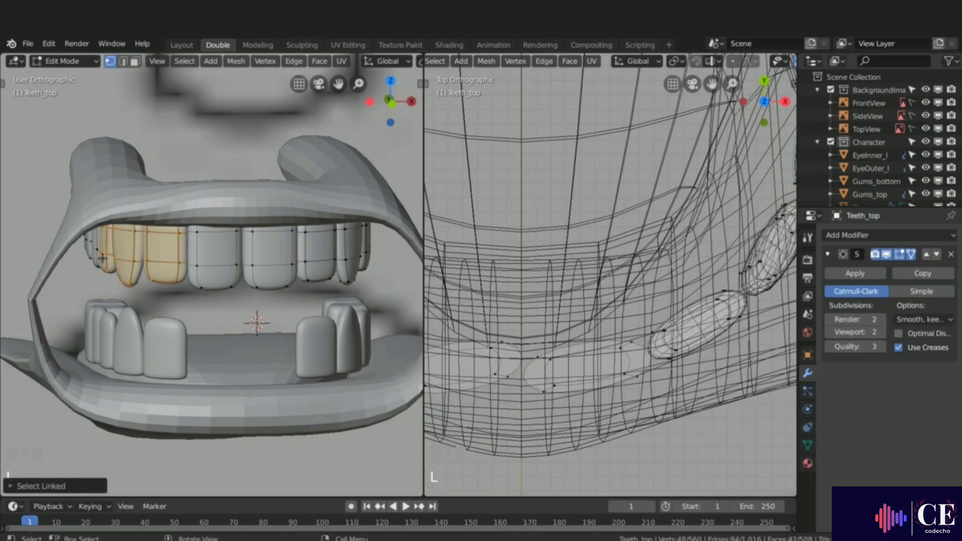
key(l)
mouse_move(86, 254)
middle_down()
mouse_move(130, 251)
mouse_move(83, 248)
middle_up()
scroll(119, 252, down, 2)
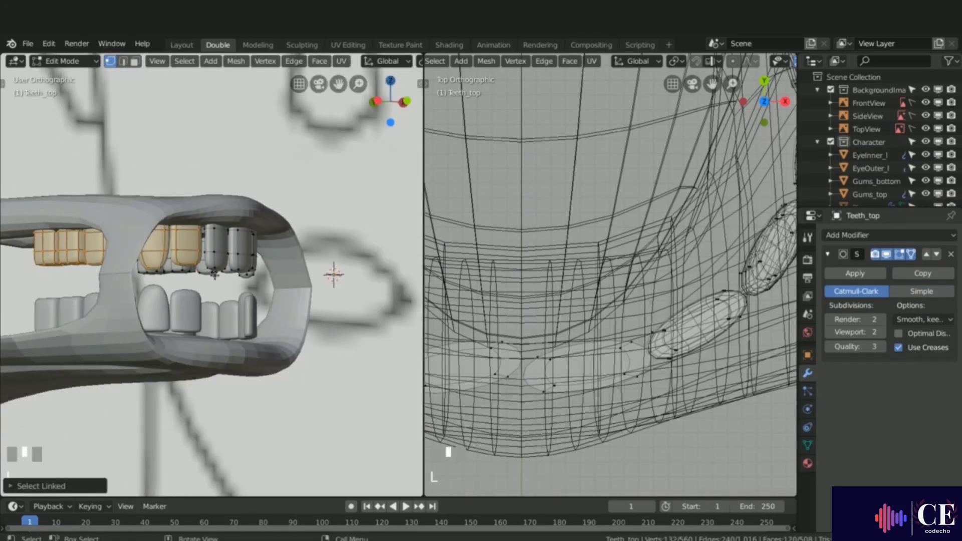
key(l)
middle_drag(259, 266, 163, 278)
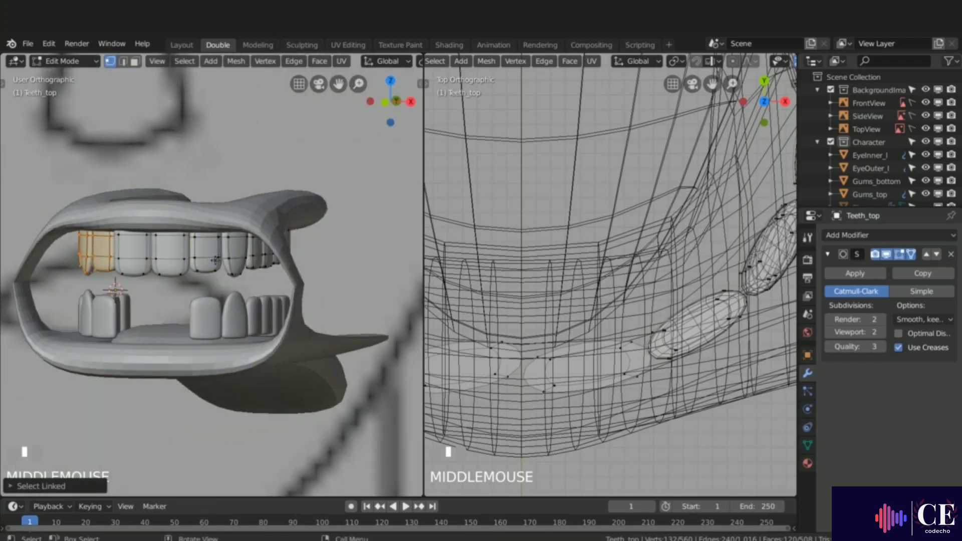
key(l)
key(l)
middle_drag(277, 266, 216, 270)
key(l)
key(l)
key(l)
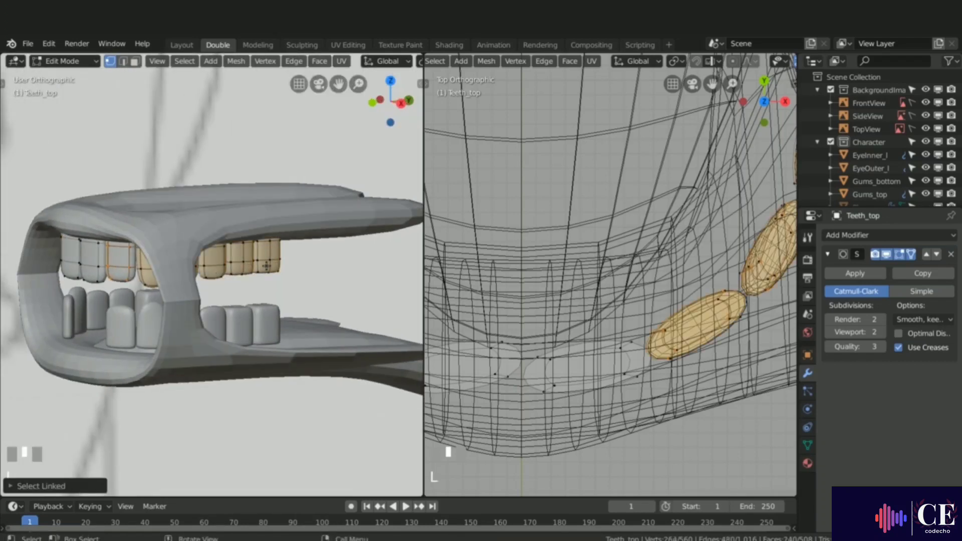
key(x)
click(266, 266)
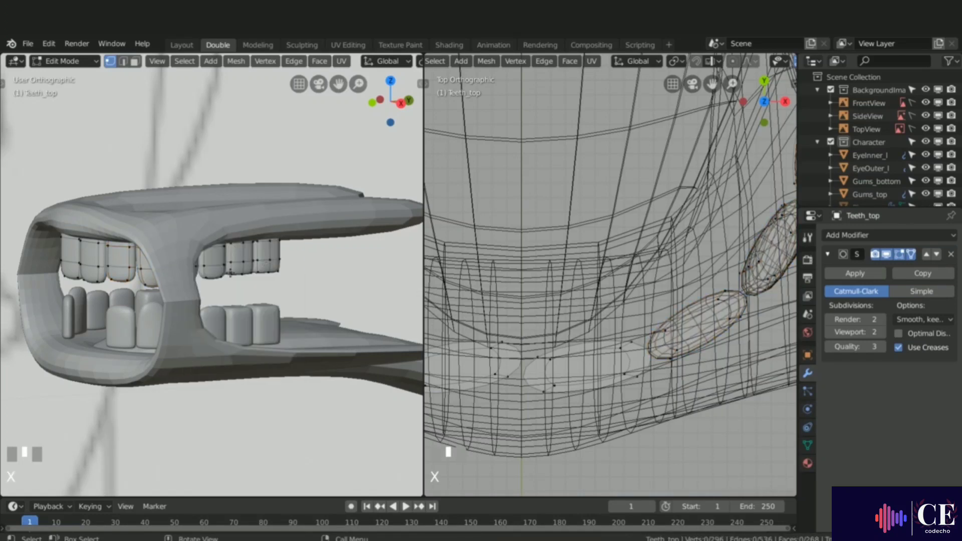
middle_drag(231, 274, 210, 290)
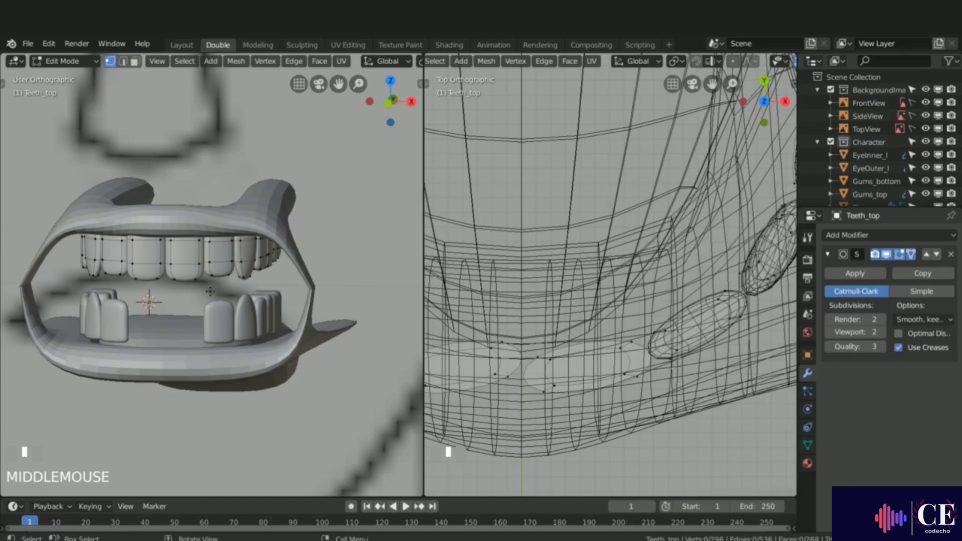
key(KP_1)
scroll(130, 273, down, 5)
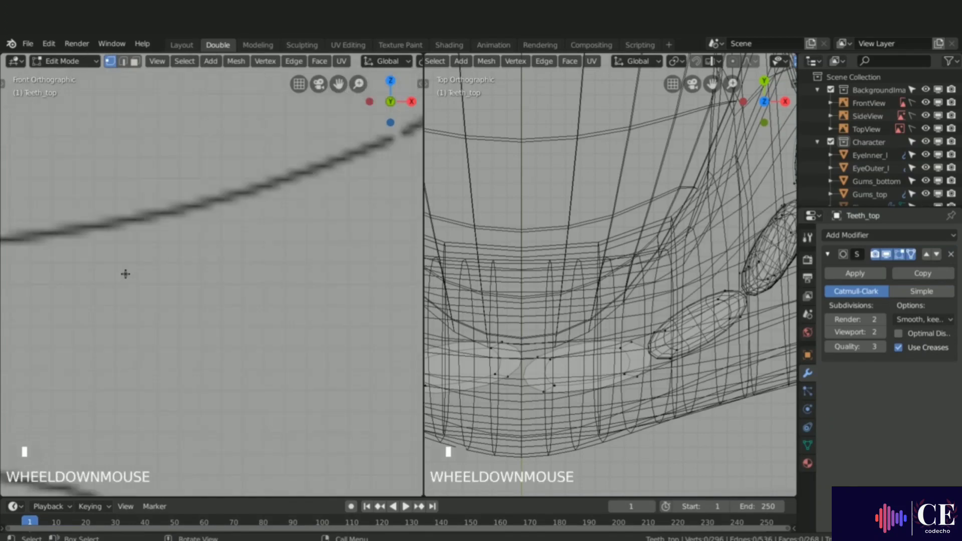
scroll(139, 271, down, 2)
scroll(281, 241, up, 9)
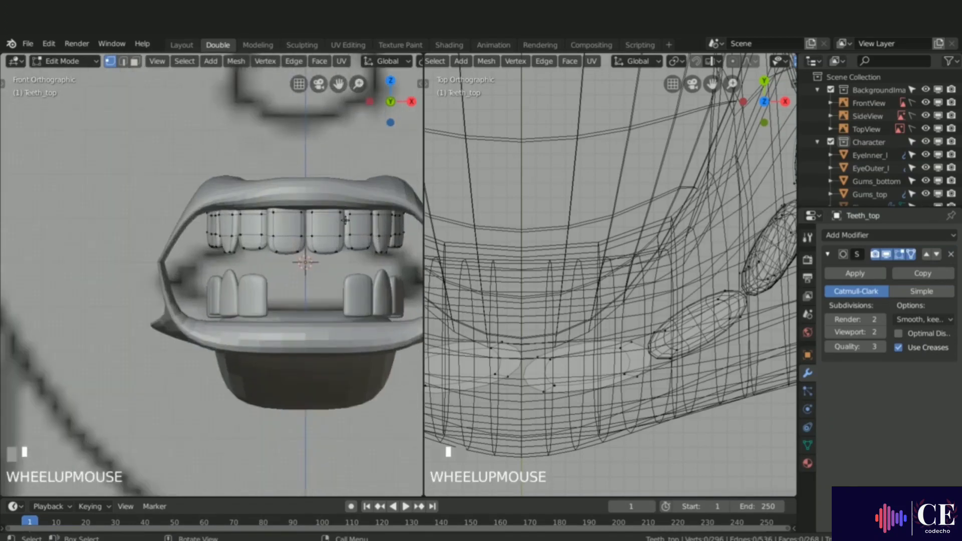
Step: Leave the upper teeth and enter edit mode on the lower teeth object
shift+middle_drag(419, 266, 298, 248)
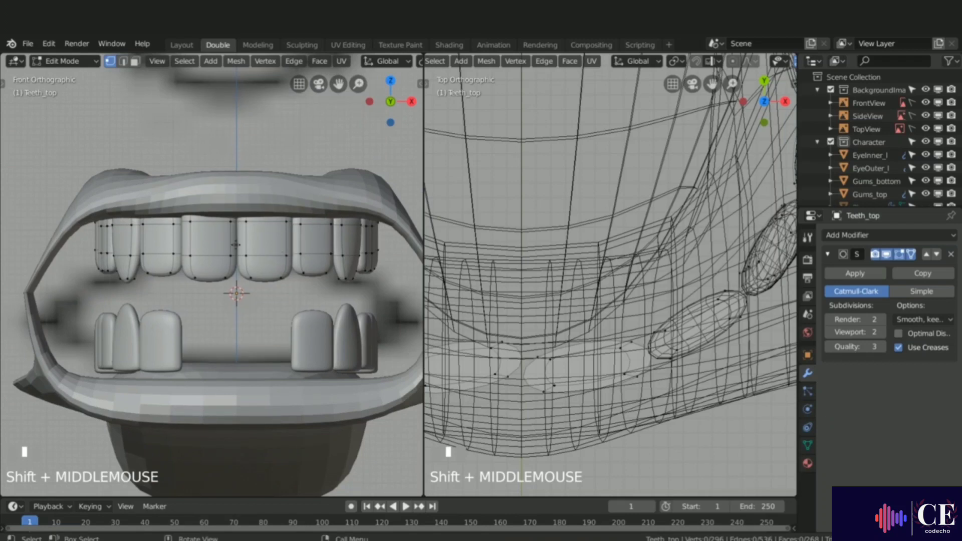
key(Tab)
click(167, 325)
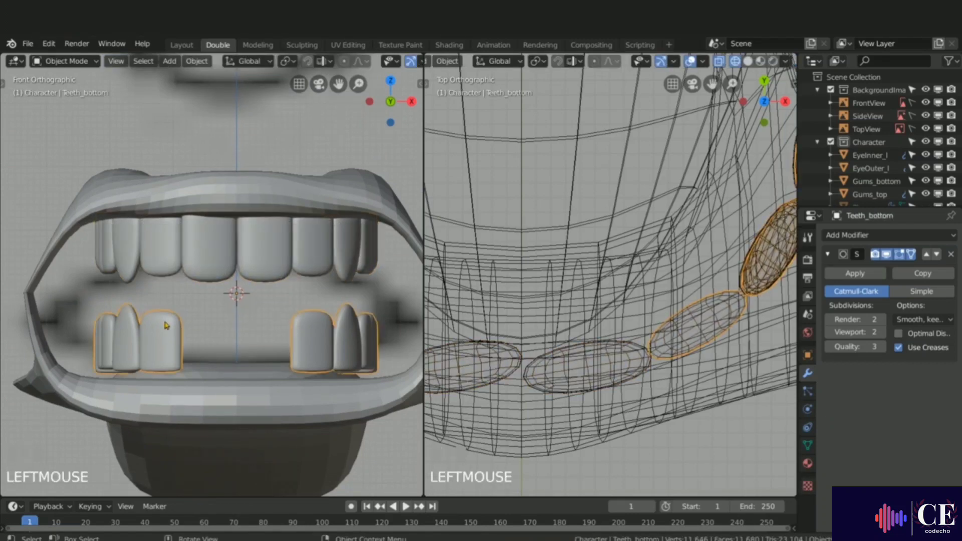
key(Tab)
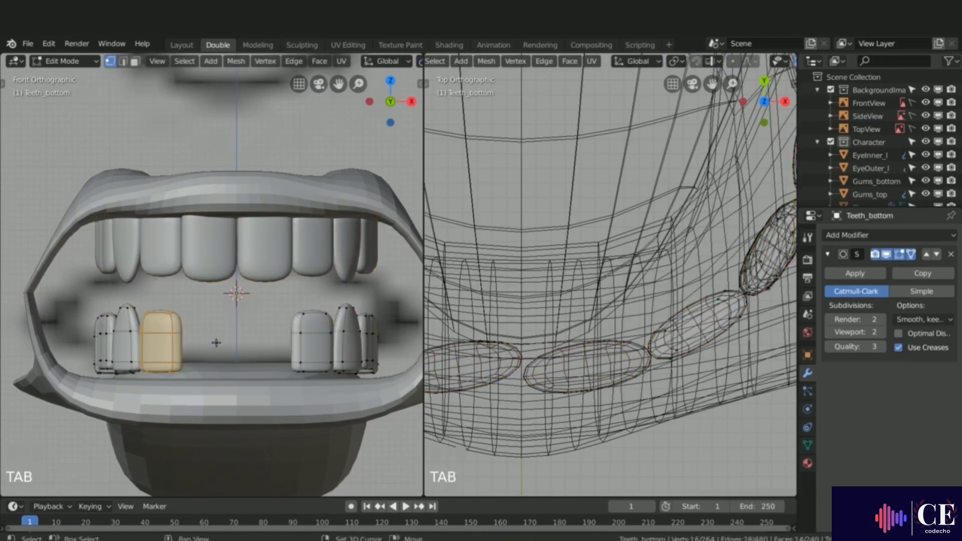
Step: Duplicate a lower front tooth and position it beside the centre line, rotating it and shifting it along Y into the row
key(shift+d)
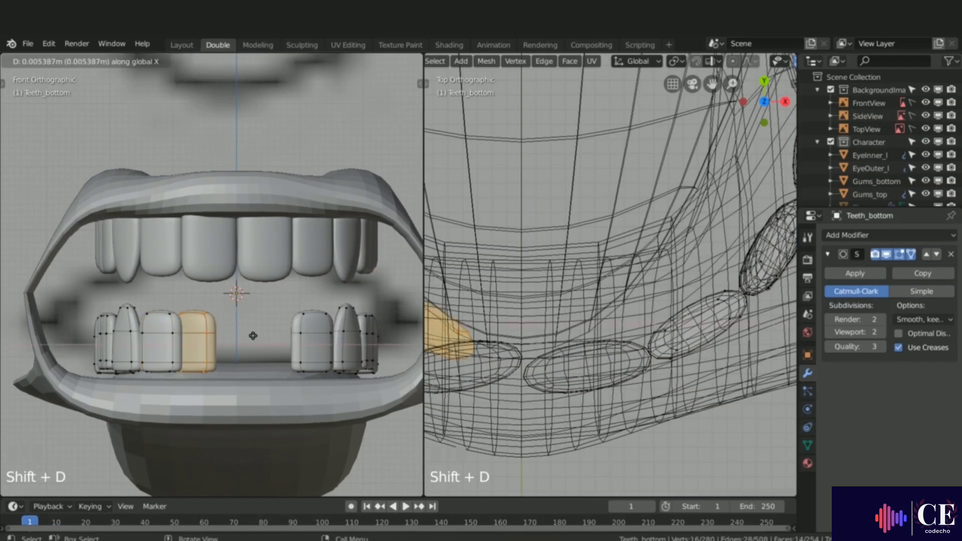
click(260, 337)
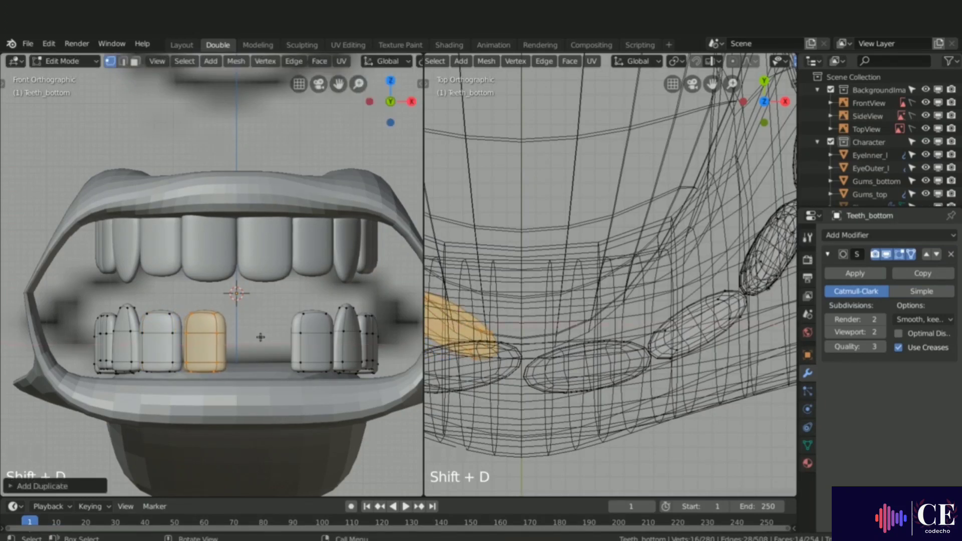
scroll(559, 383, down, 4)
scroll(558, 383, up, 1)
key(r)
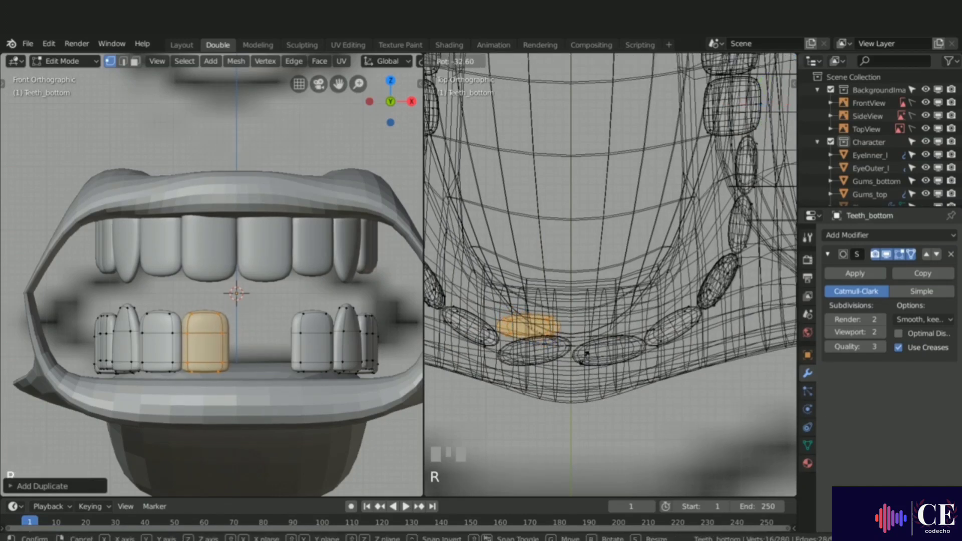
click(588, 353)
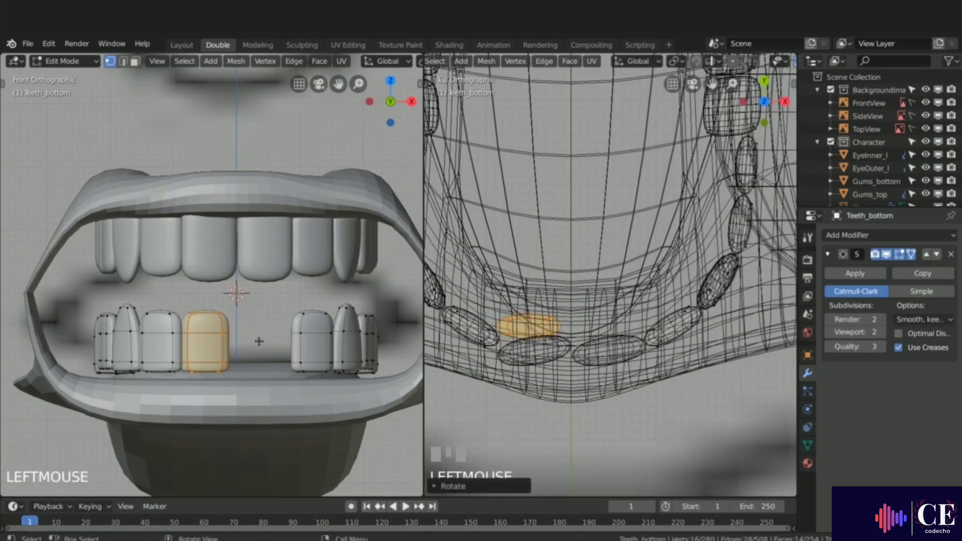
middle_drag(286, 351, 181, 373)
key(g)
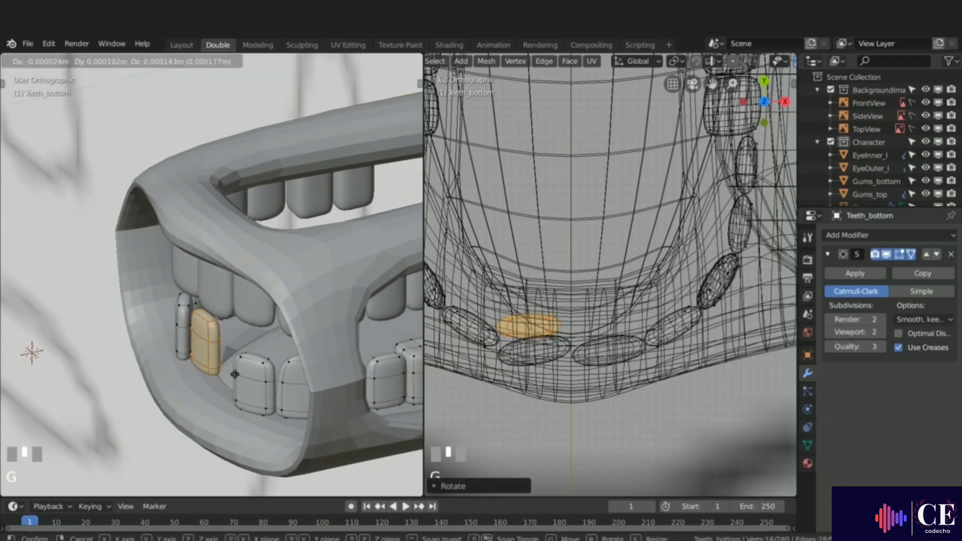
key(y)
click(221, 376)
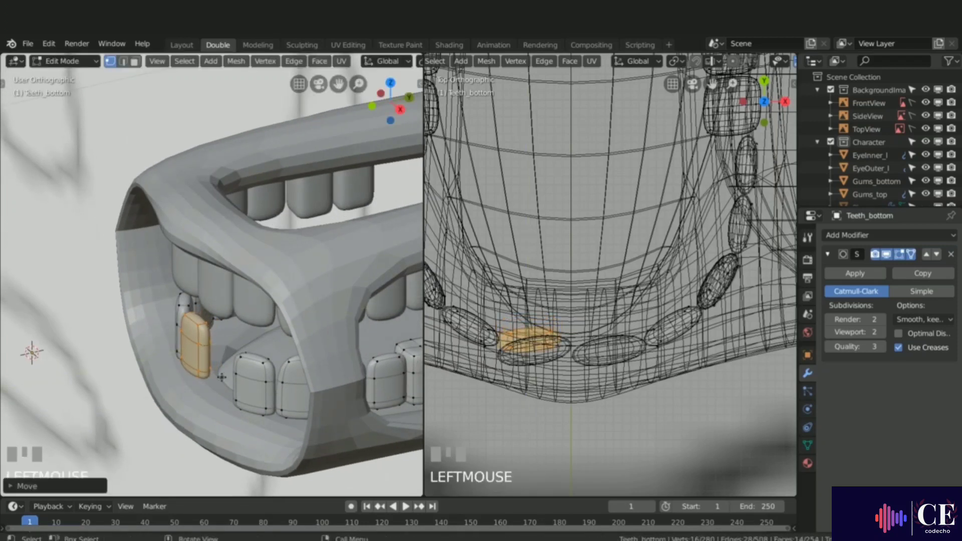
Step: Switch to face selection and move the duplicated tooth's top face along Z
middle_drag(161, 345, 194, 319)
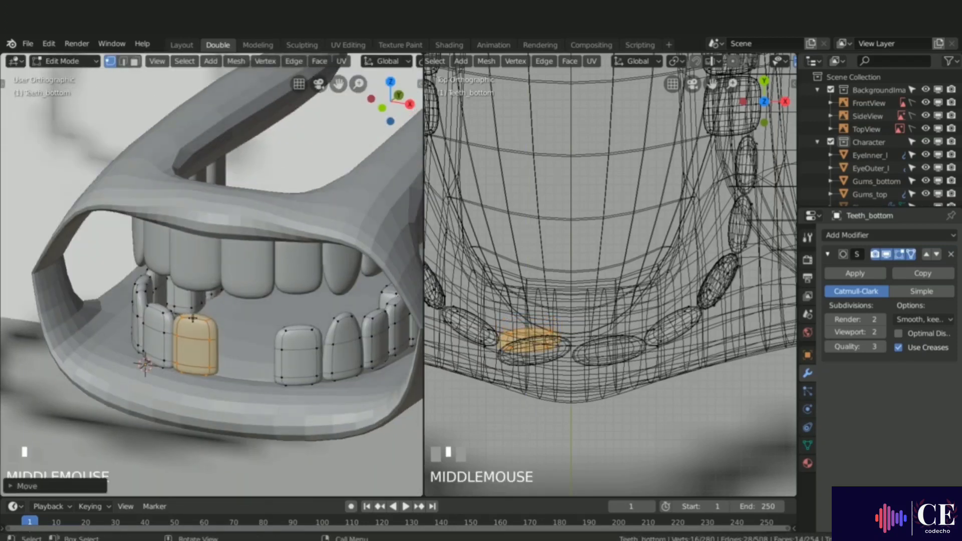
key(3)
click(197, 319)
key(KP_1)
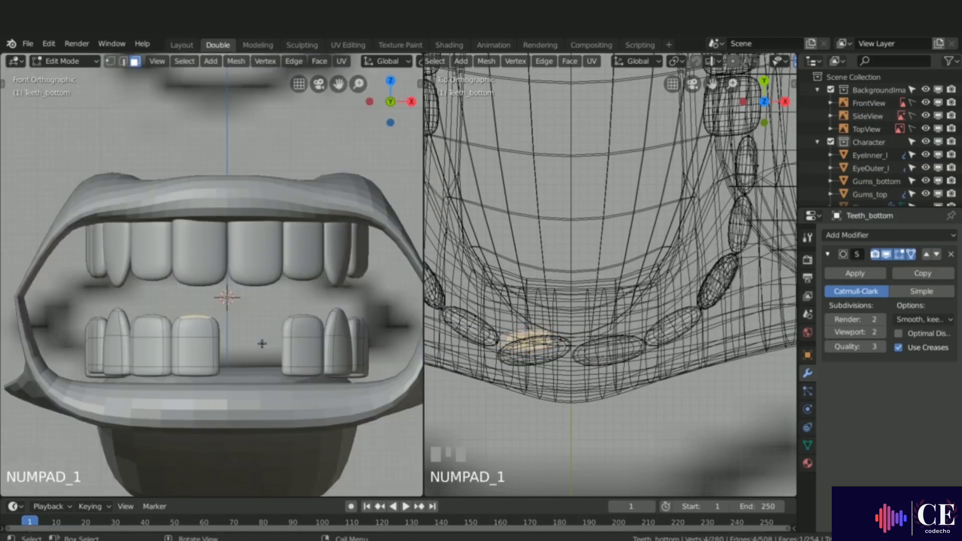
key(g)
key(z)
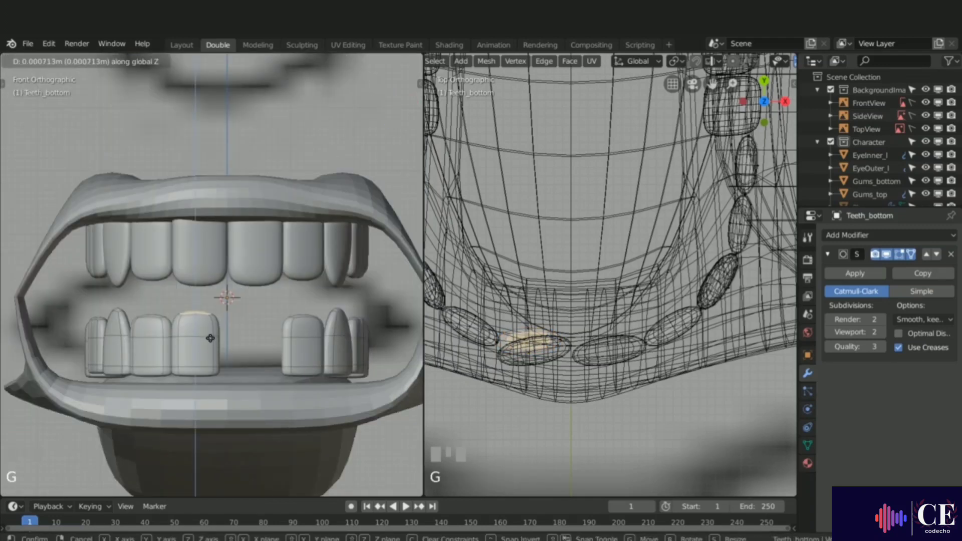
click(211, 335)
Step: Select the whole duplicated tooth, scale it along X to 0.9167, and move it along X toward the centre
key(l)
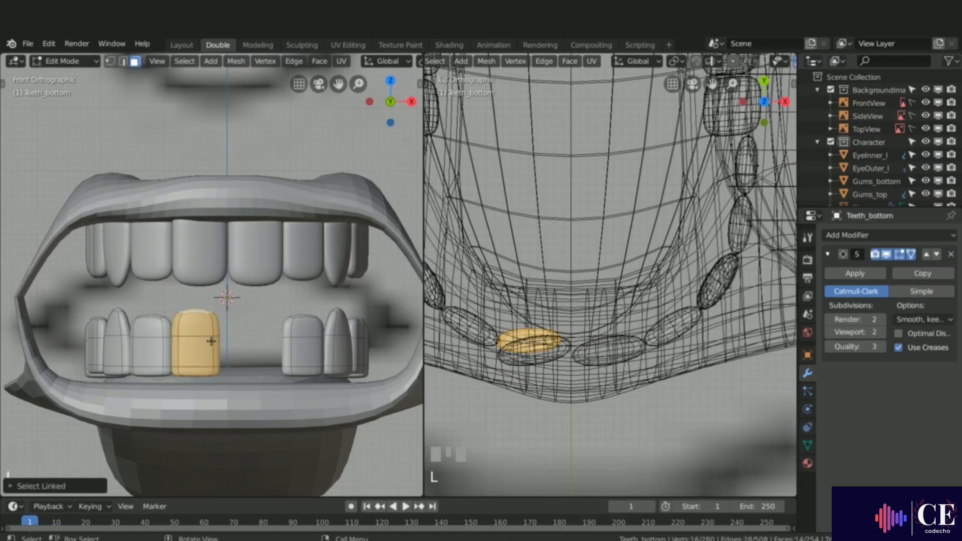
key(s)
key(x)
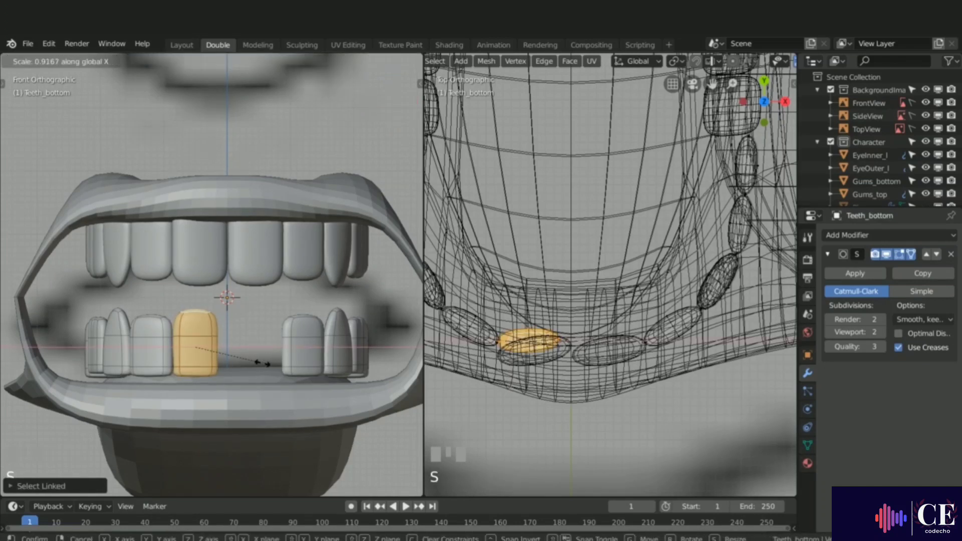
click(261, 363)
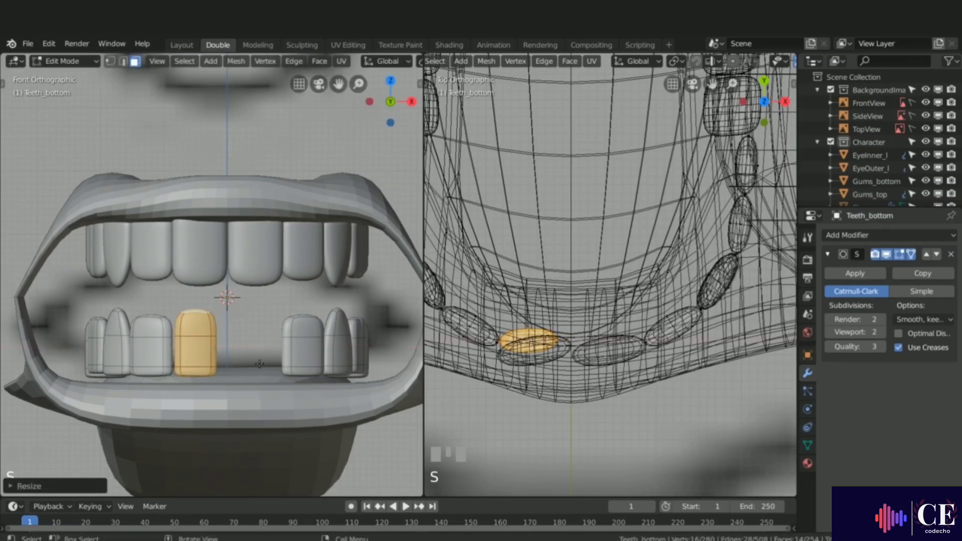
key(g)
key(x)
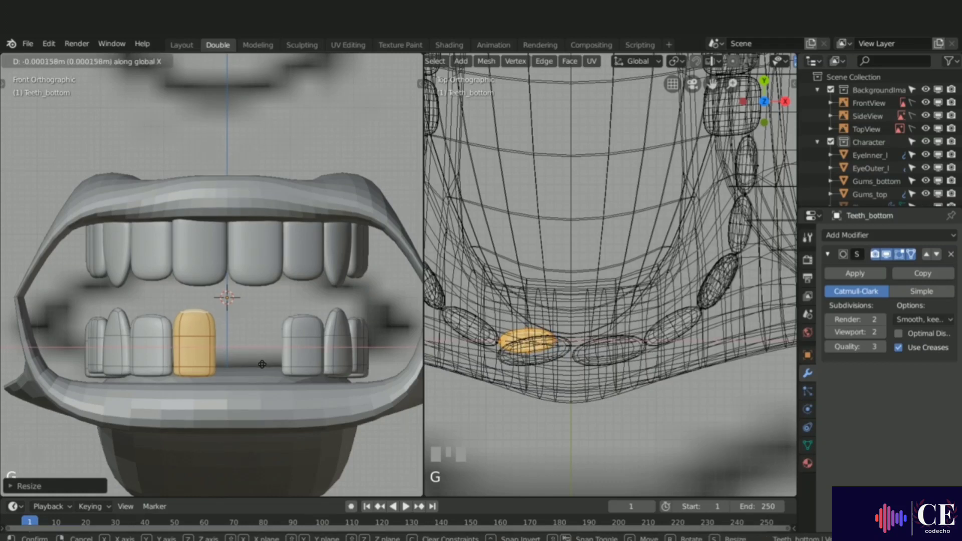
click(268, 363)
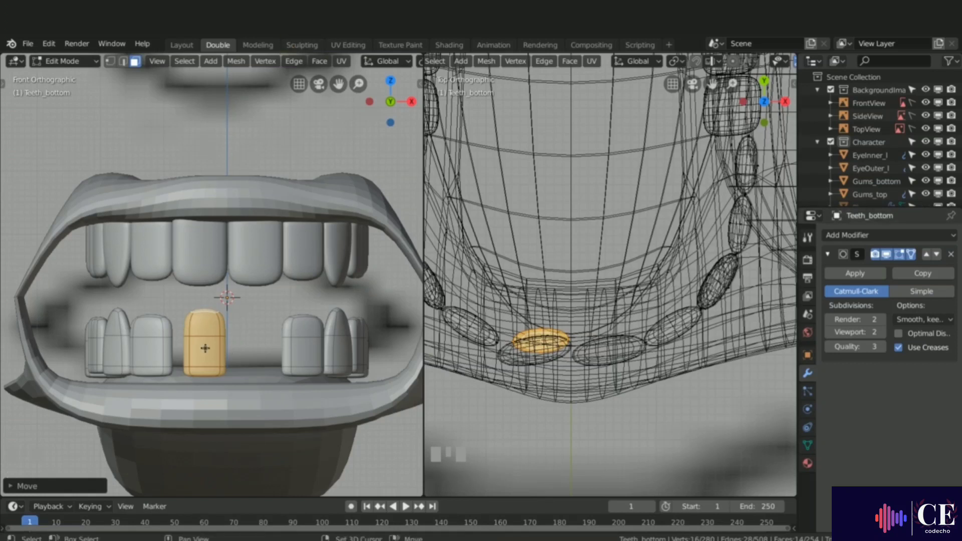
Step: Duplicate that tooth to the other side of the centre line and move its top face along Z
key(shift+d)
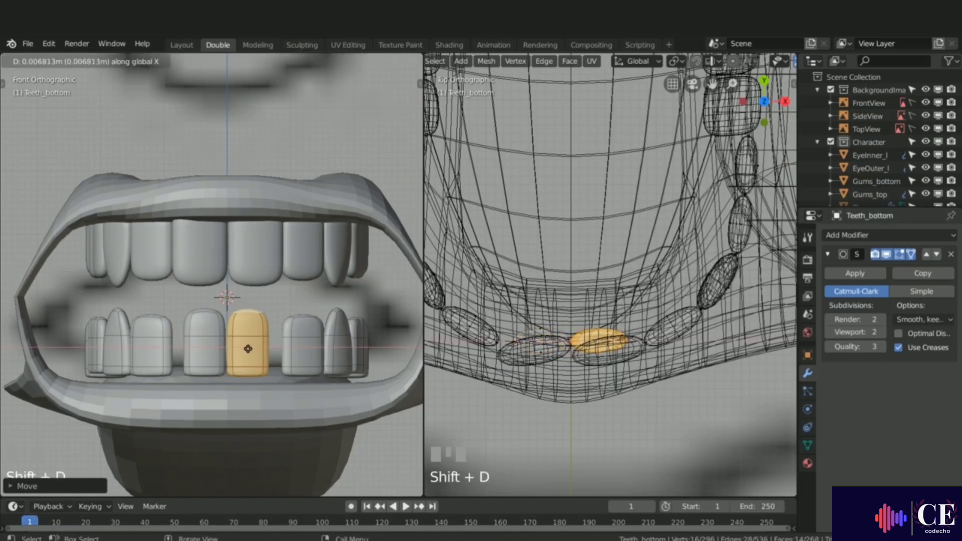
click(248, 348)
click(261, 308)
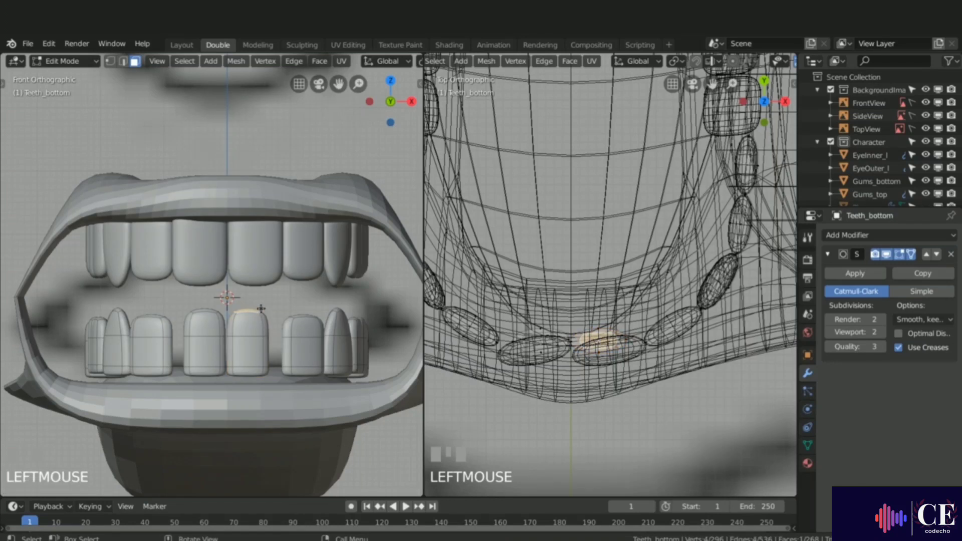
key(g)
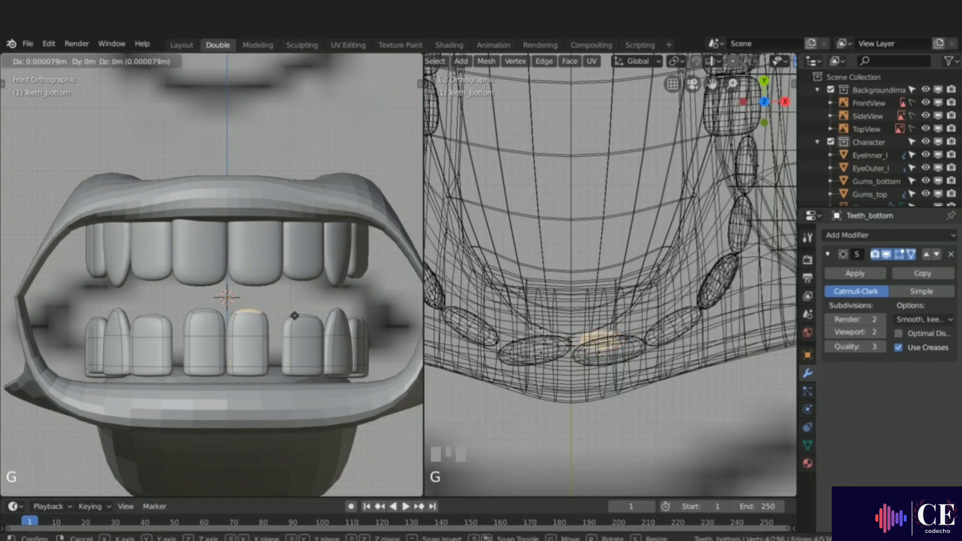
key(z)
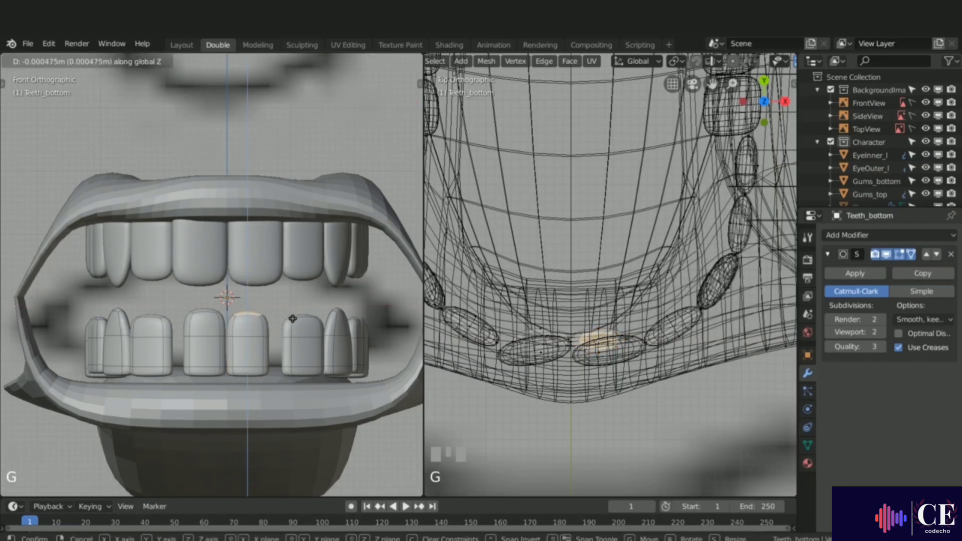
click(293, 318)
Step: Rotate and reposition the new right front tooth's top face
key(r)
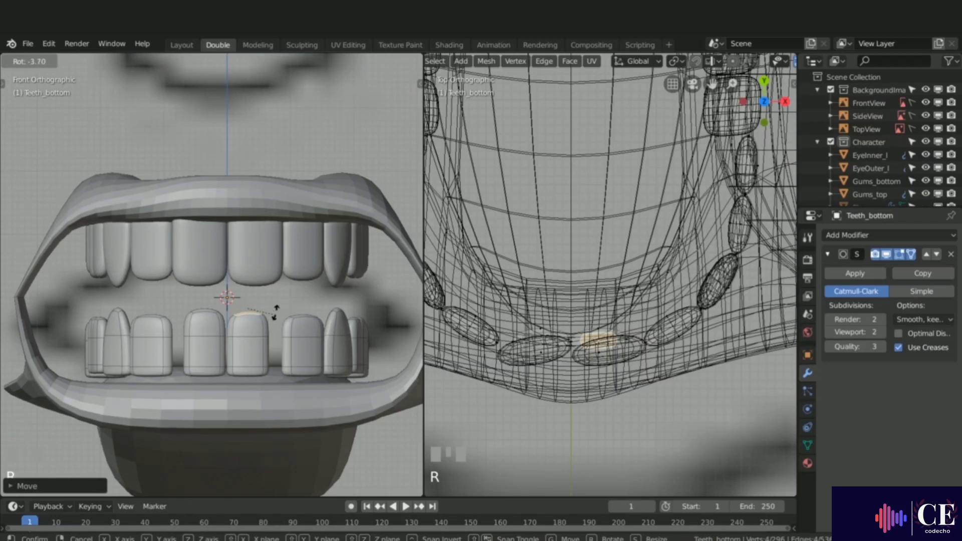
click(277, 315)
key(g)
click(291, 323)
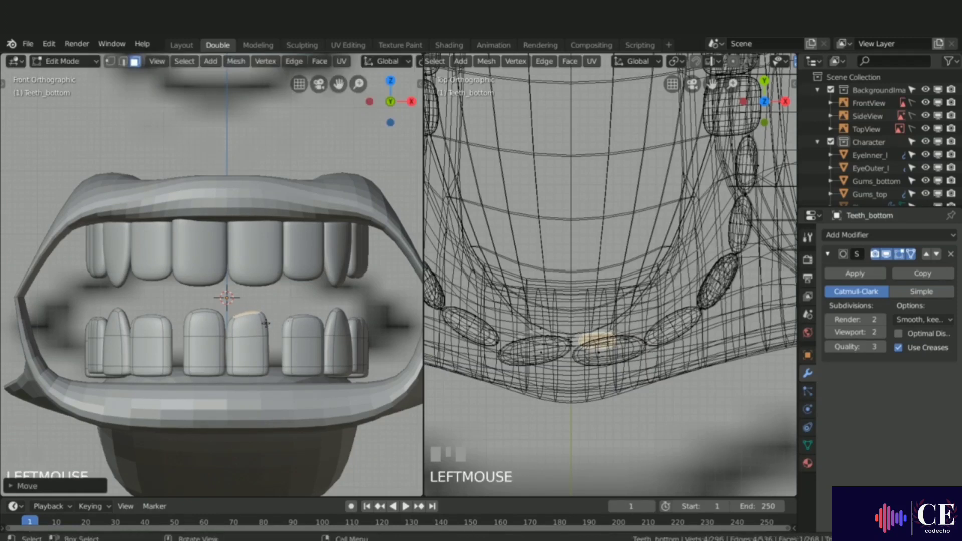
Step: Select the lower tooth left of the new front pair and move it inward next to them
key(alt+a)
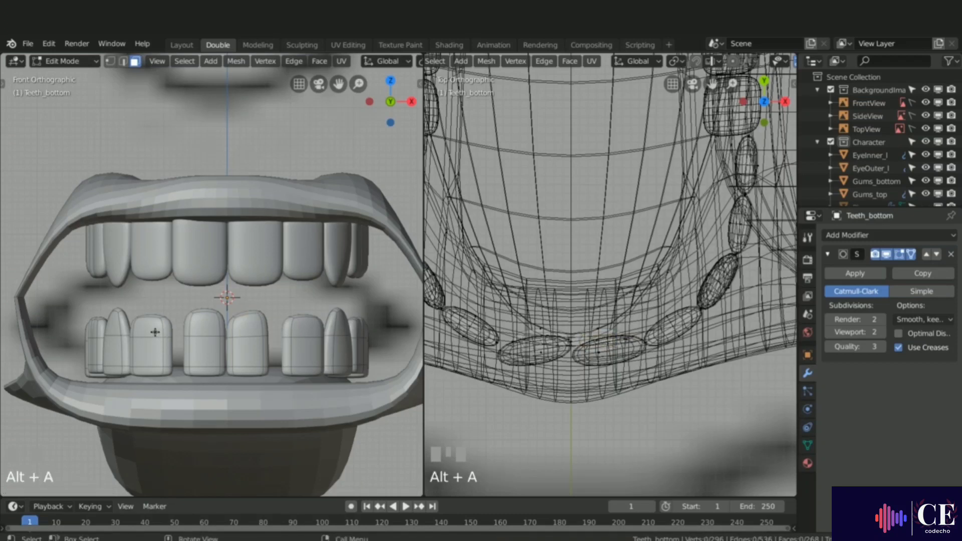
key(l)
scroll(486, 340, down, 1)
scroll(500, 351, up, 2)
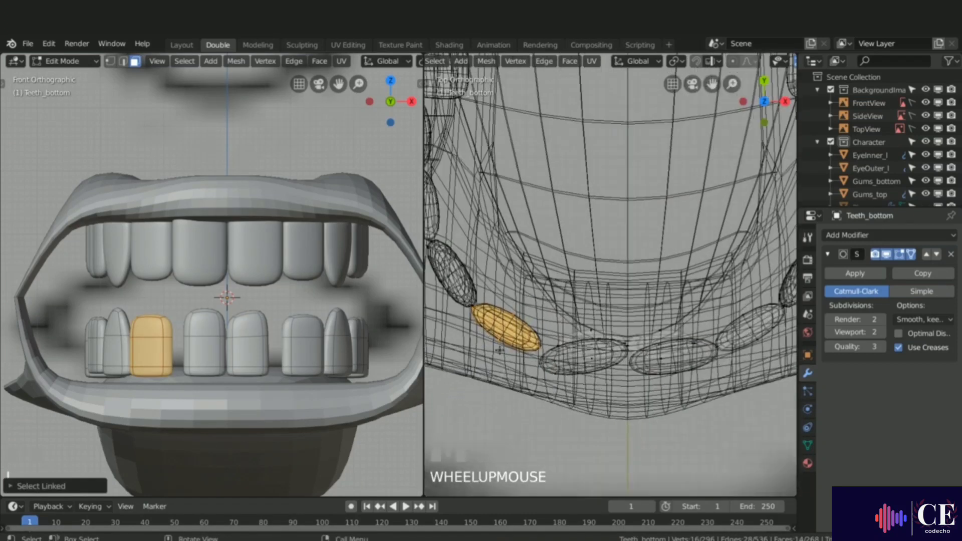
key(g)
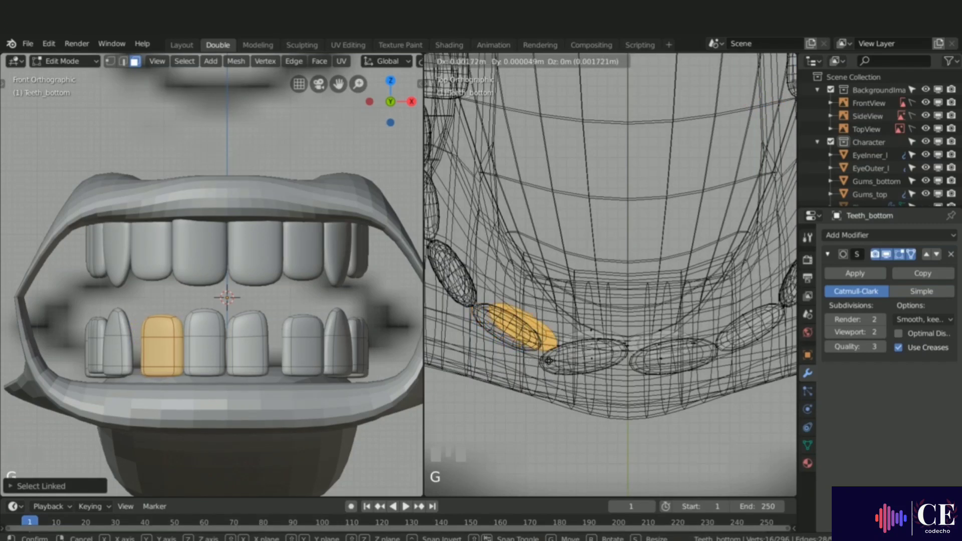
click(547, 361)
Step: Select the lower left canine and move it forward to follow the curve of the row
middle_drag(280, 361, 273, 400)
scroll(610, 276, down, 1)
shift+middle_drag(640, 322, 621, 334)
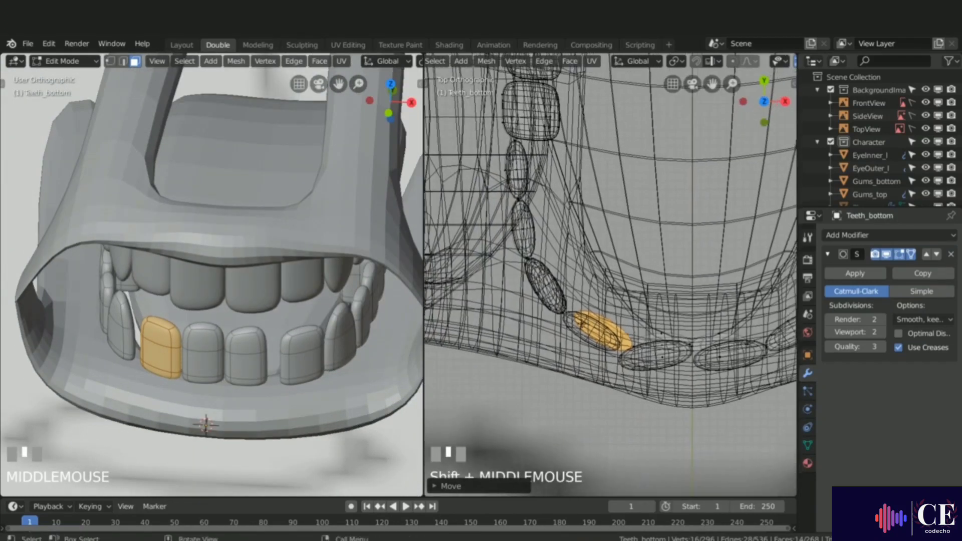
key(alt+a)
right_click(545, 283)
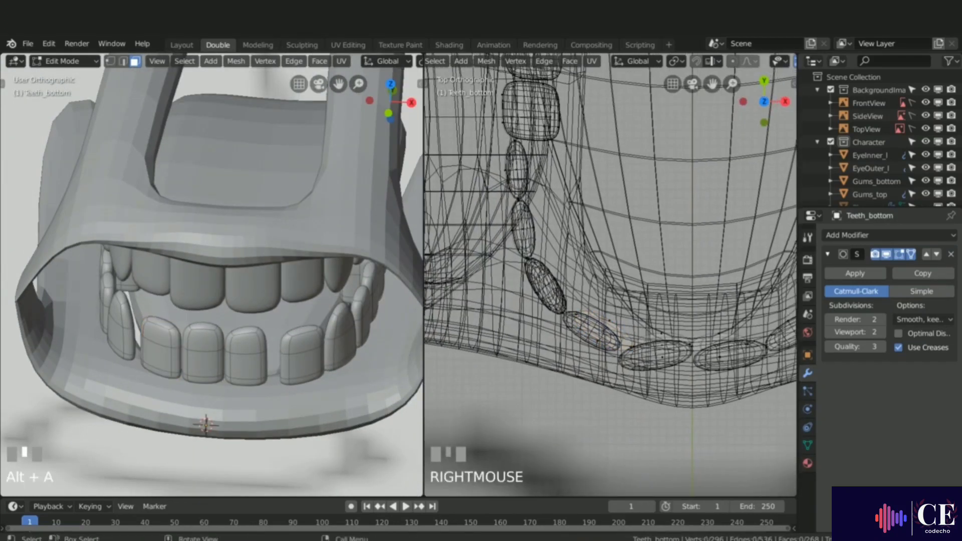
key(l)
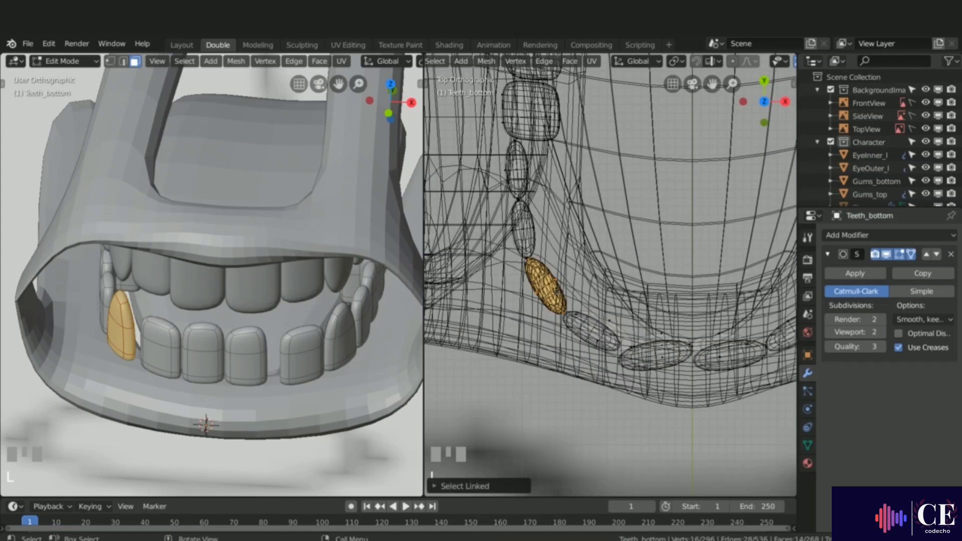
key(g)
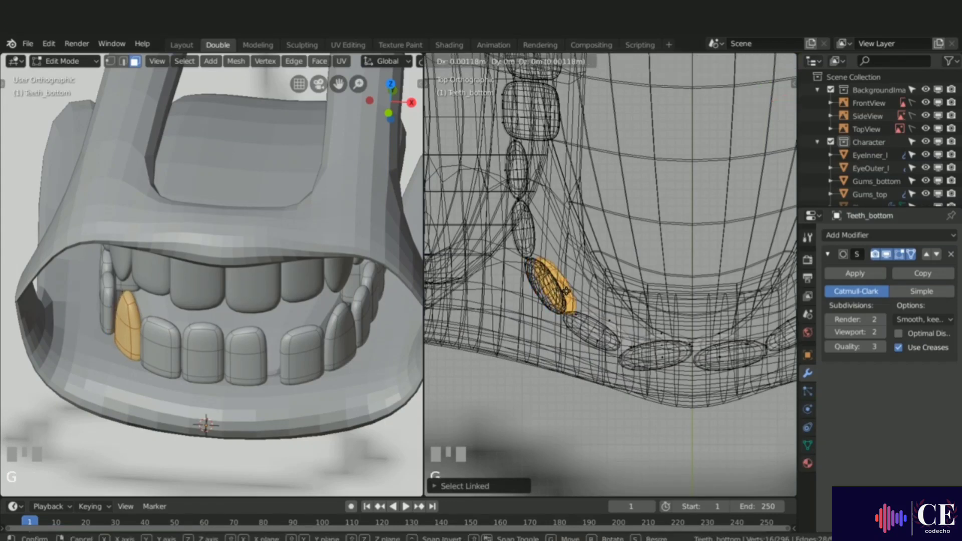
click(566, 291)
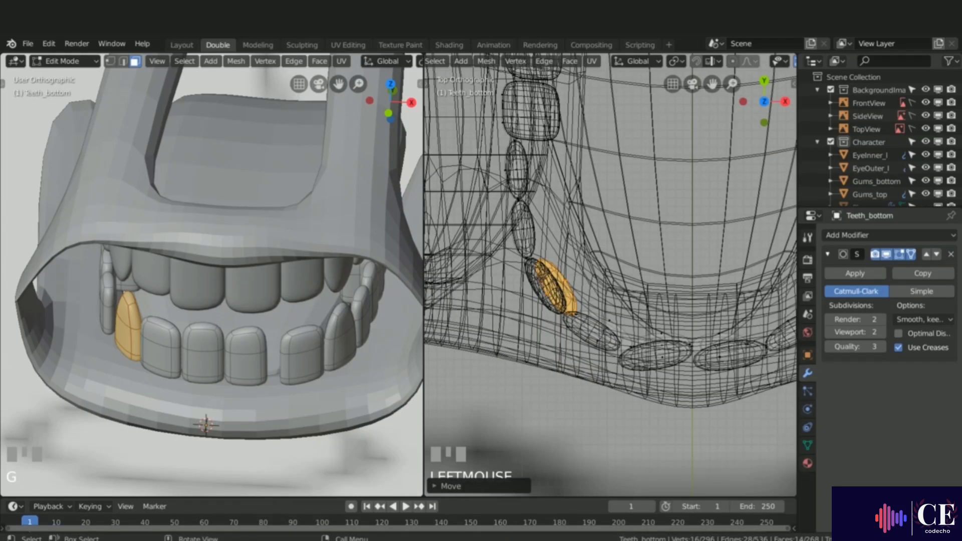
Step: Select the second lower tooth on the left side and nudge it inward along the row
key(alt+a)
key(l)
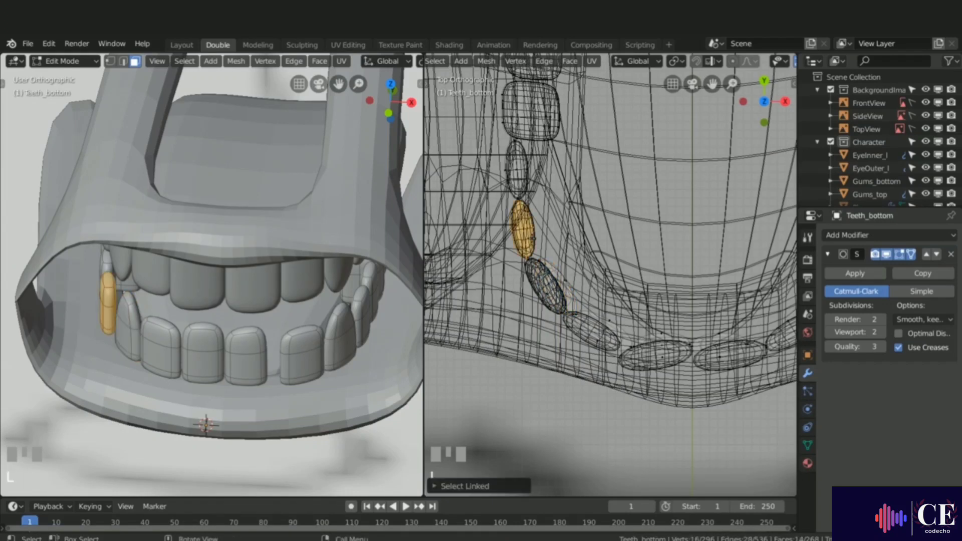
key(g)
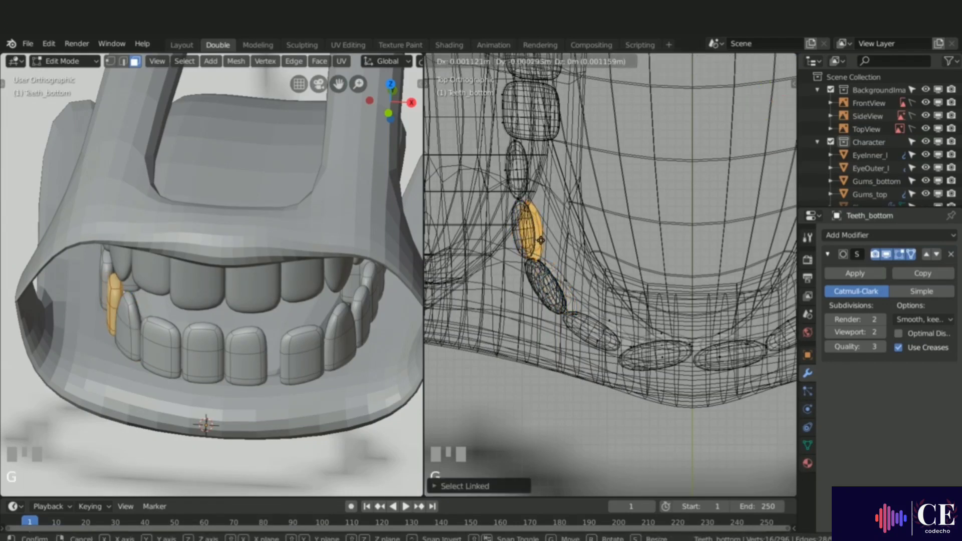
click(541, 241)
key(alt+a)
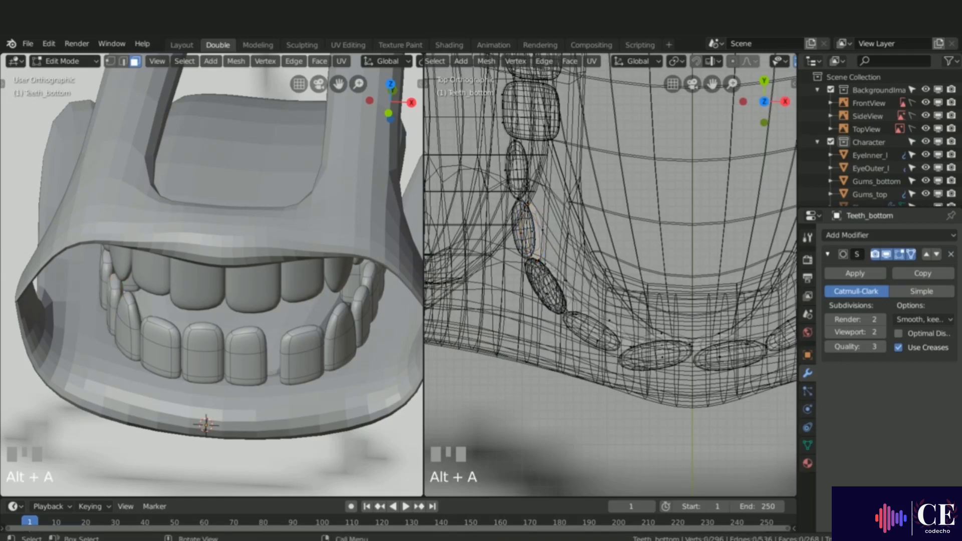
key(l)
key(g)
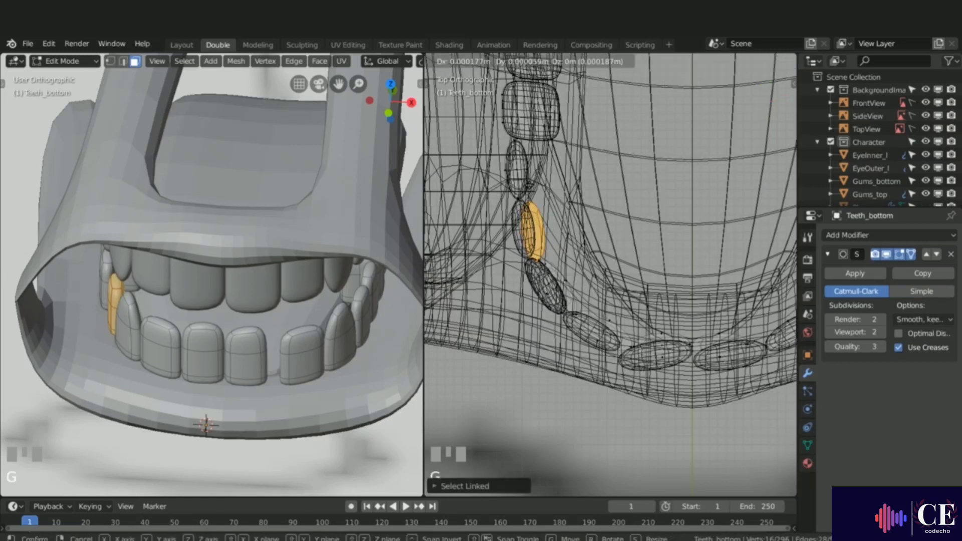
right_click(536, 236)
Step: Select the lower left tooth behind the canine, move it closer to the row, then leave Edit Mode
key(alt+a)
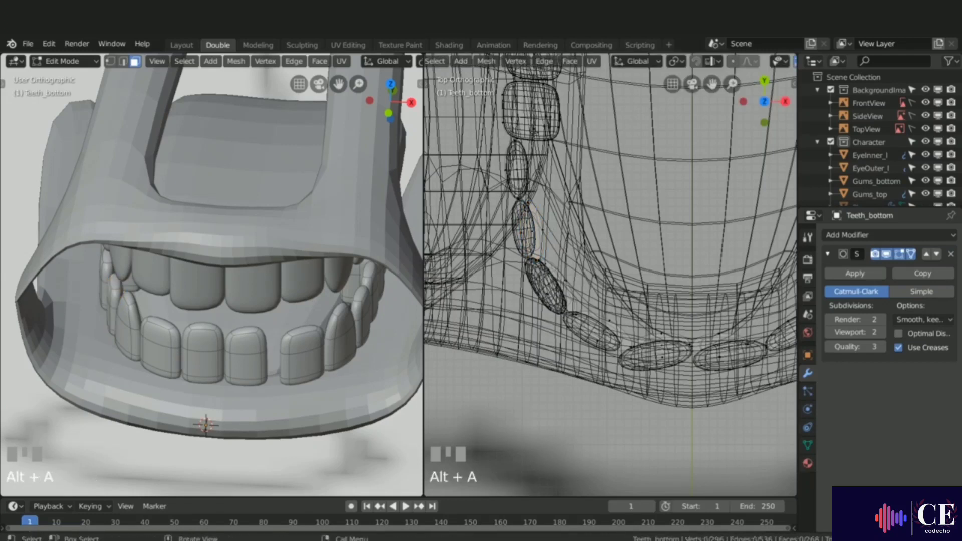
key(l)
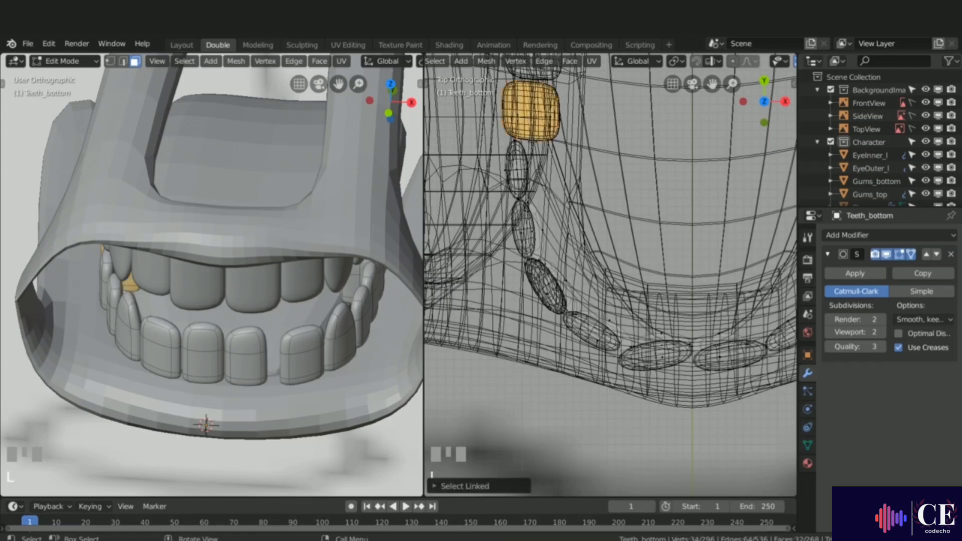
key(alt+a)
key(l)
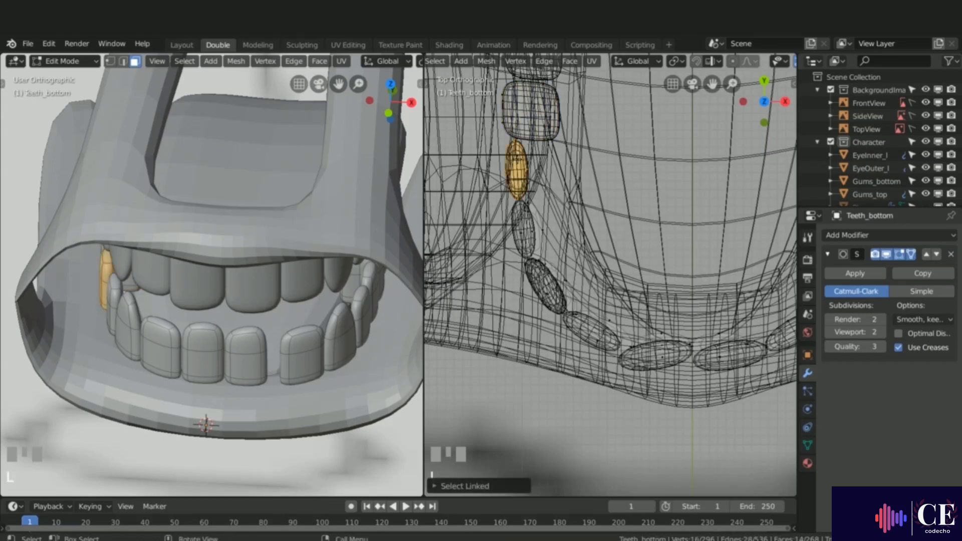
key(g)
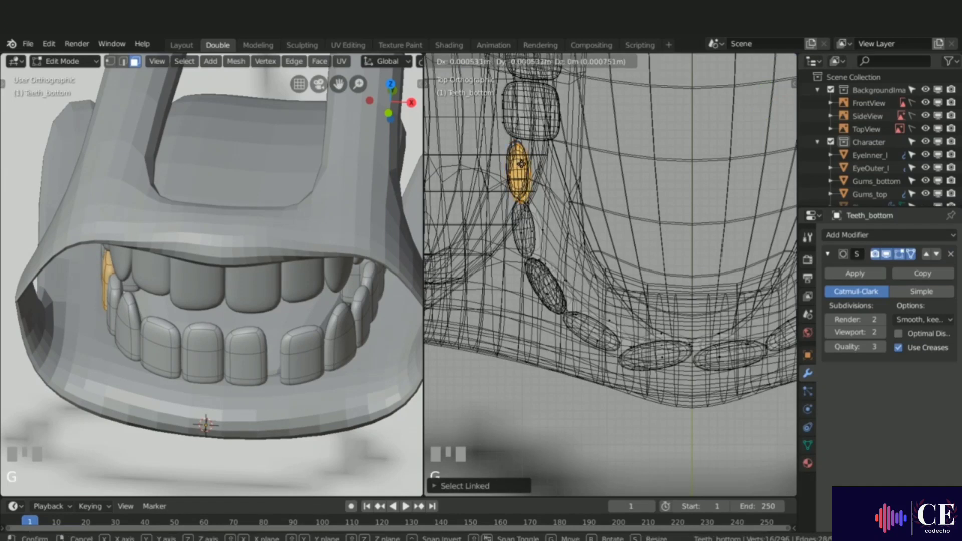
click(522, 165)
middle_drag(139, 242, 120, 227)
key(alt+a)
scroll(612, 280, down, 2)
shift+middle_drag(611, 281, 541, 273)
key(Tab)
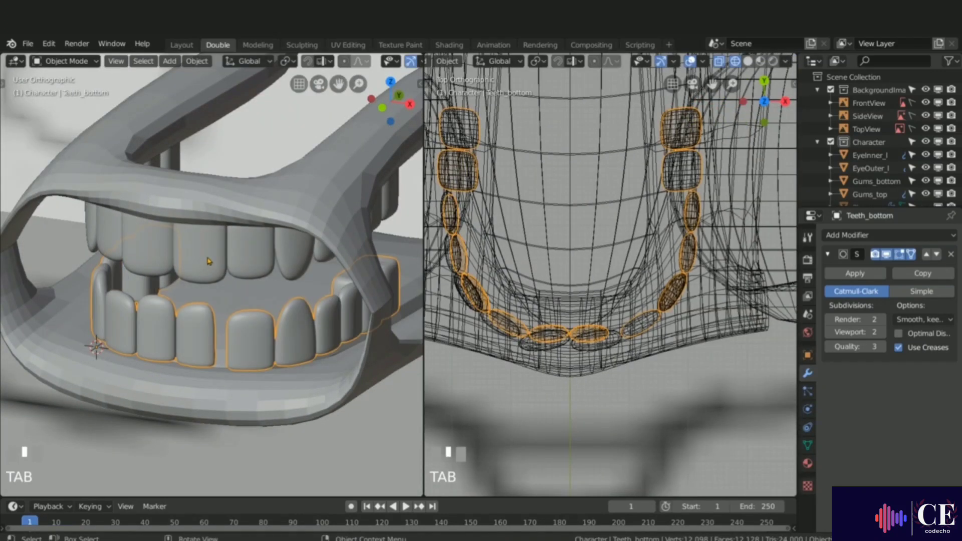
Step: Hide the Teeth_top object and reselect Teeth_bottom
click(209, 261)
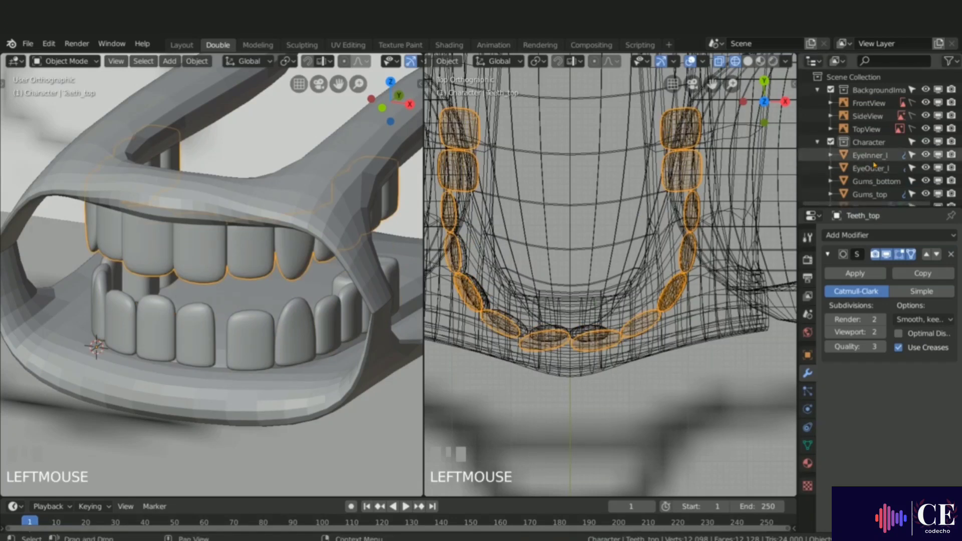
key(period)
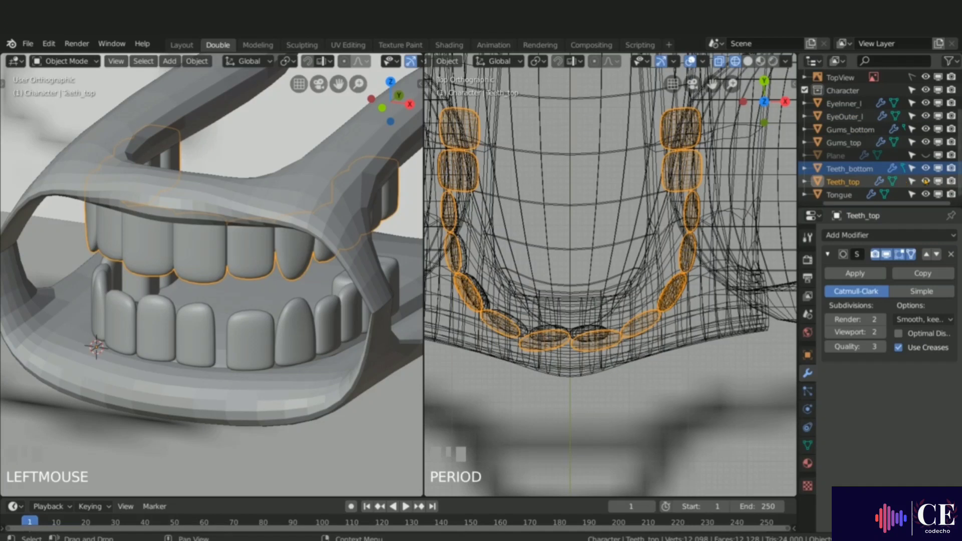
click(926, 182)
click(246, 327)
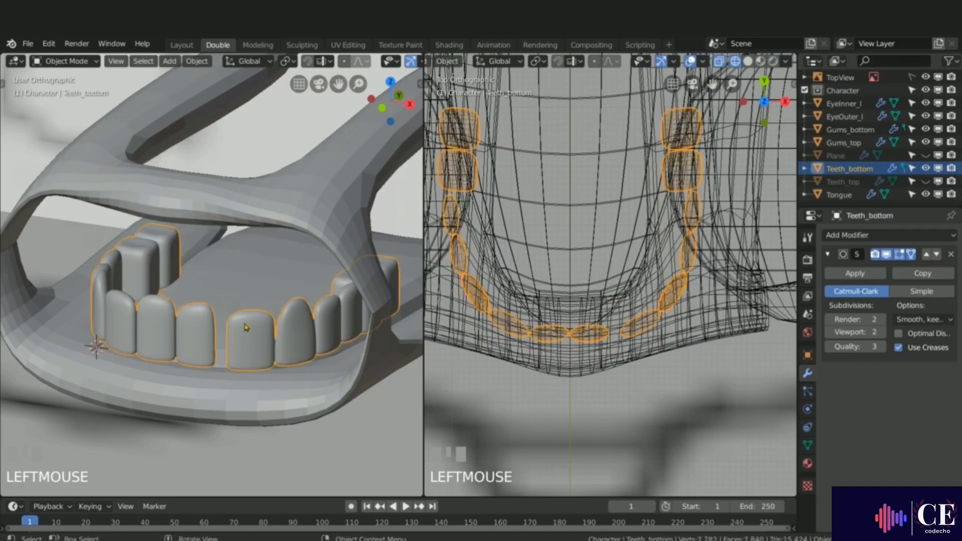
Step: In Edit Mode, select all the lower teeth on the right half and move them together toward the front, then exit
key(Tab)
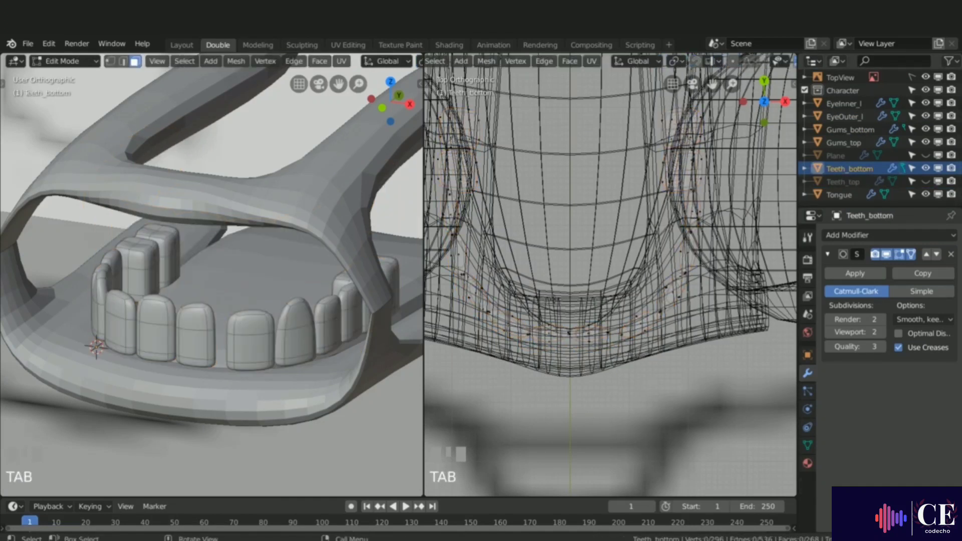
key(alt+a)
key(l)
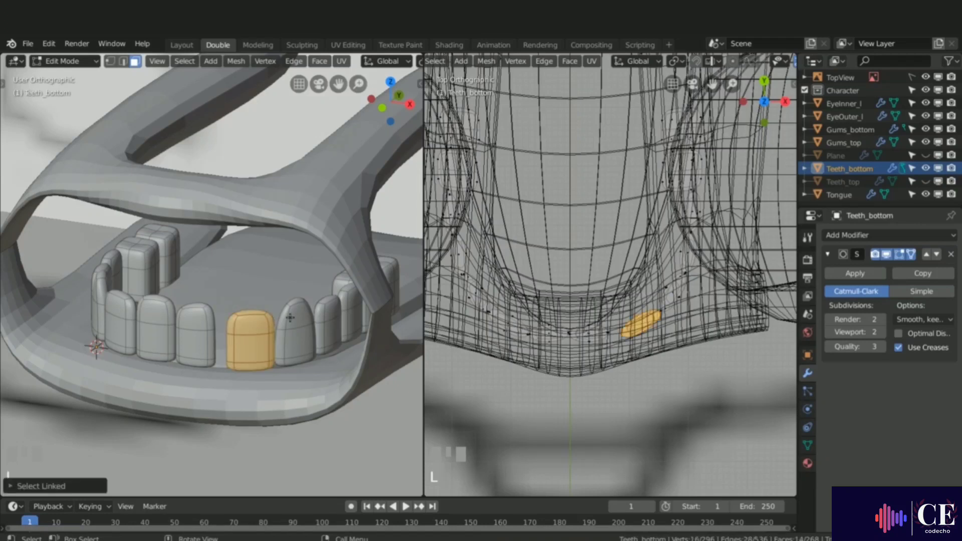
key(l)
key(l)
key(l)
key(l)
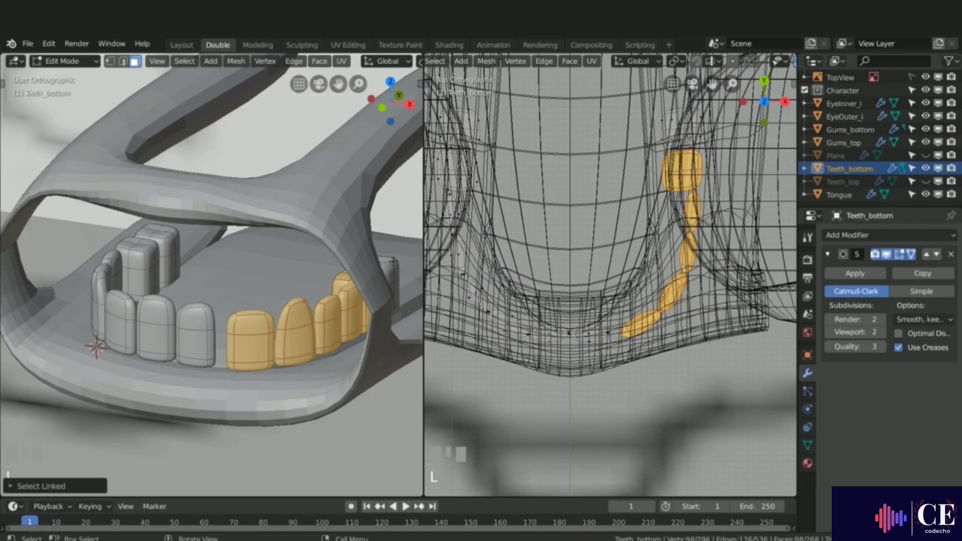
key(l)
key(g)
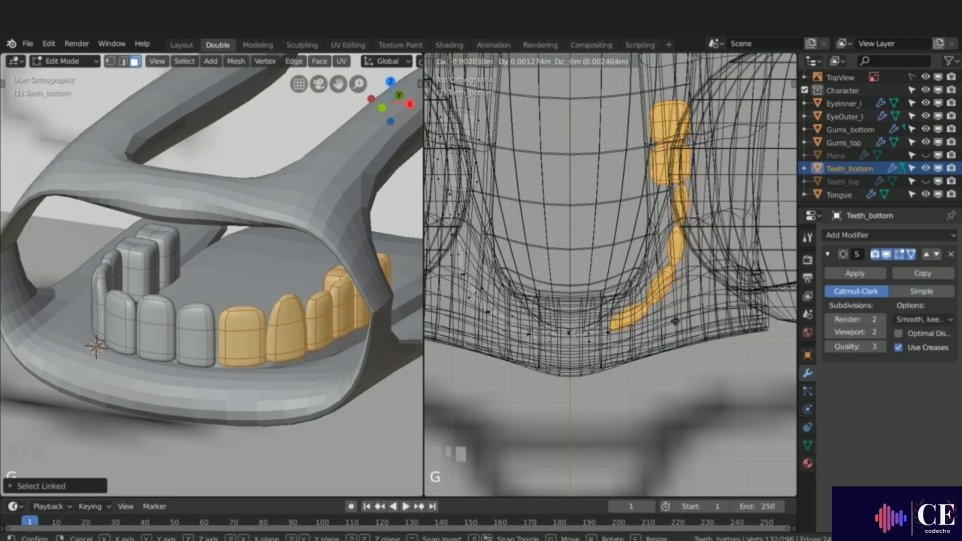
click(677, 322)
middle_drag(268, 343, 288, 339)
key(Tab)
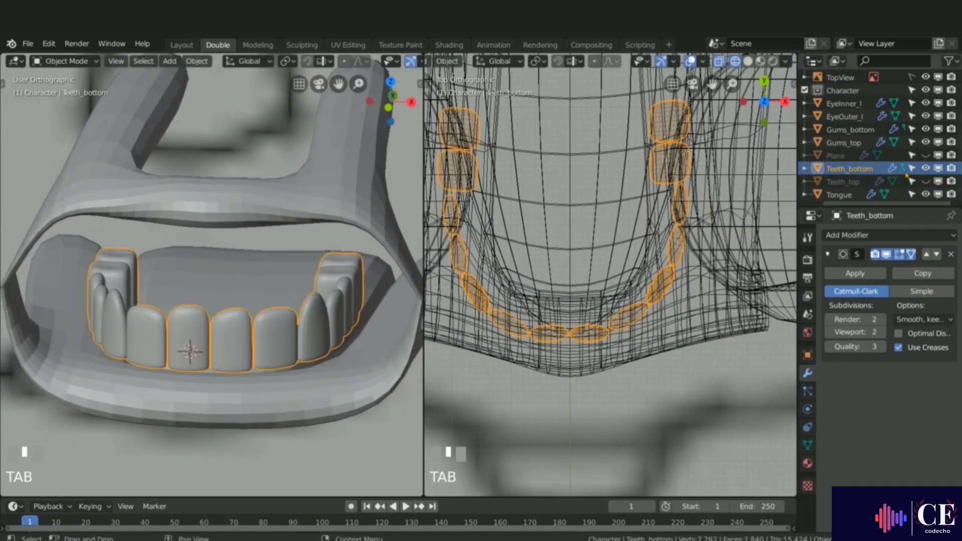
Step: Show the Teeth_top object again and orbit to view both rows
click(925, 181)
middle_drag(261, 331, 272, 337)
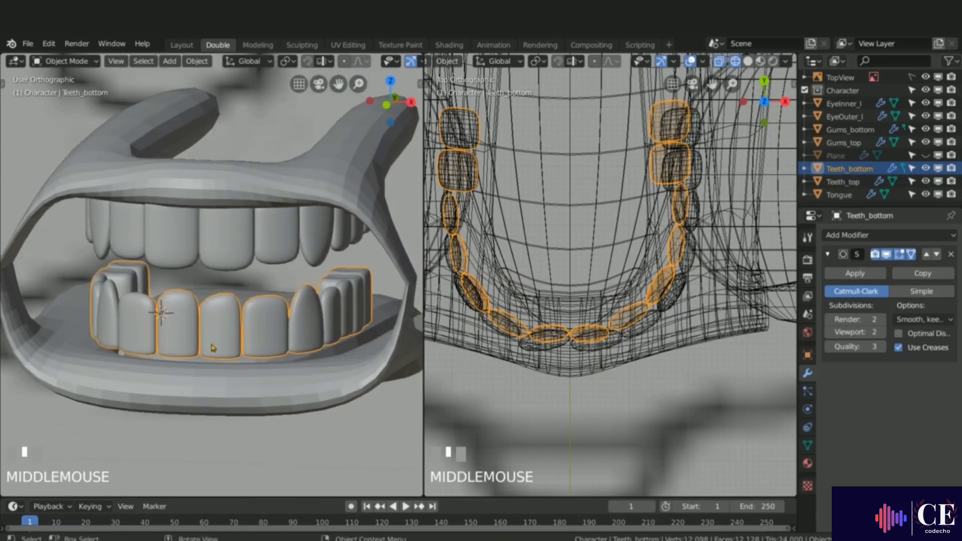
middle_drag(125, 350, 230, 352)
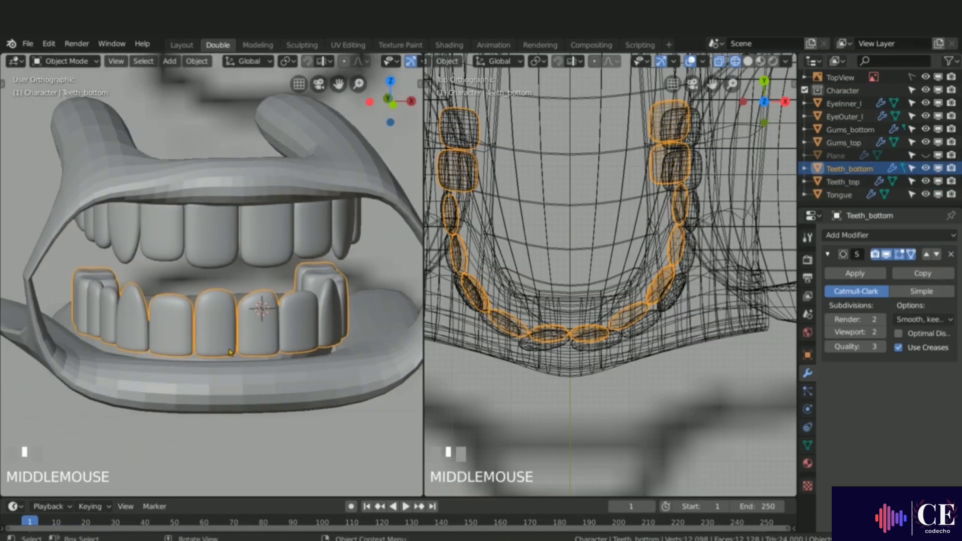
Step: Move the Teeth_bottom object about 0.0017 m down along Z
key(g)
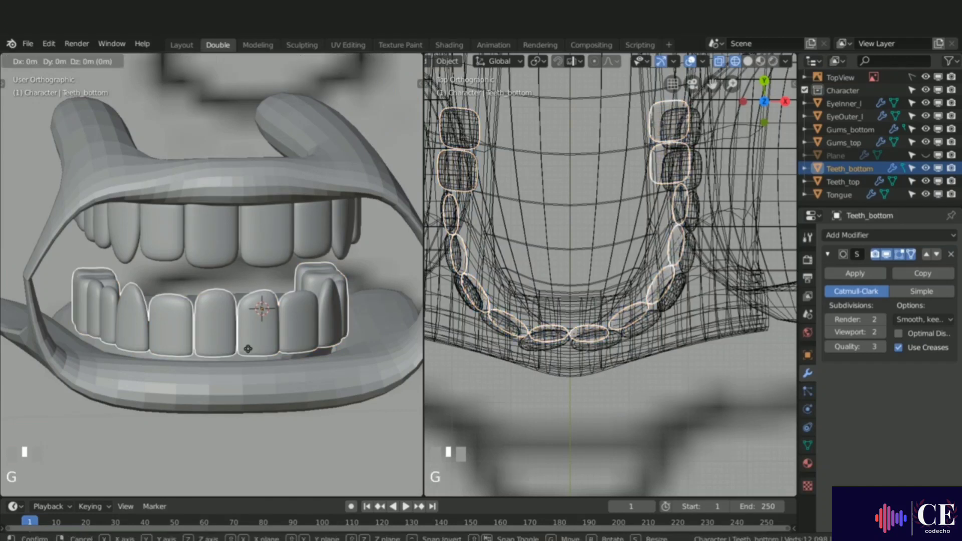
key(z)
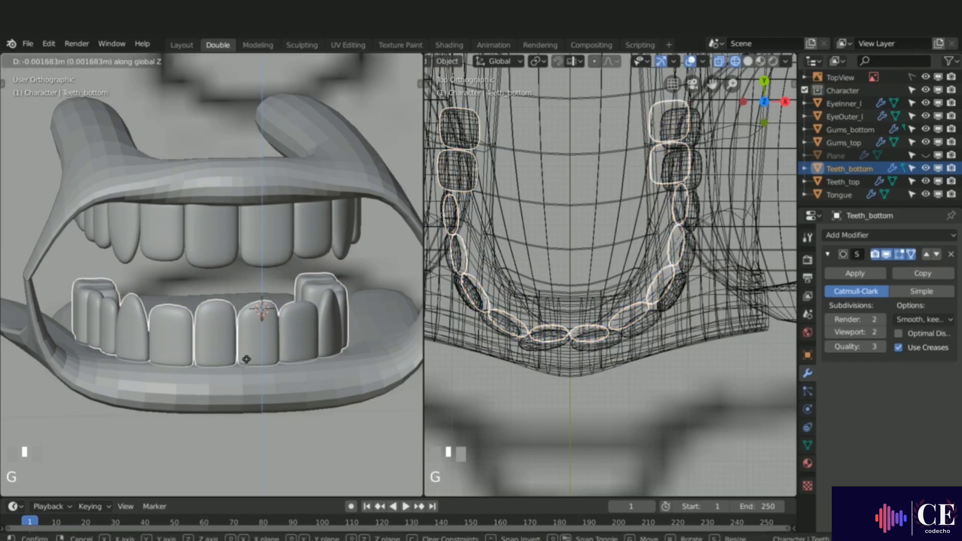
click(247, 367)
middle_drag(247, 366, 90, 315)
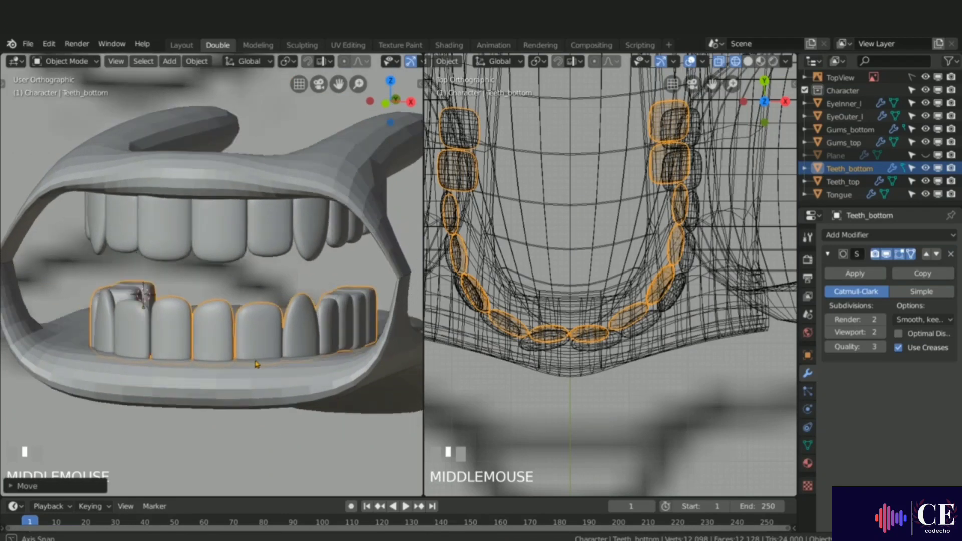
middle_drag(168, 275, 213, 338)
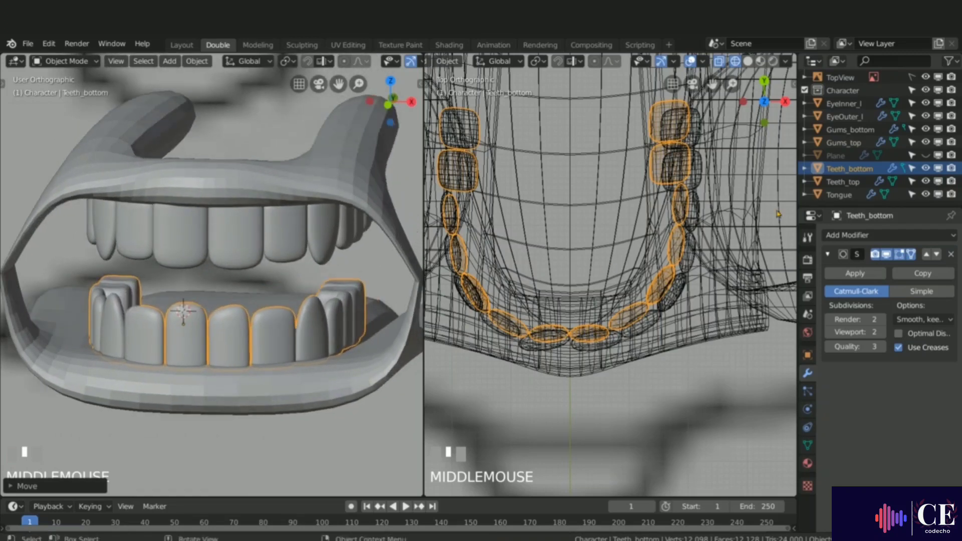
Step: Show the Plane object again and inspect the teeth from the front view through the mouth
click(925, 155)
scroll(210, 281, down, 2)
scroll(195, 289, down, 4)
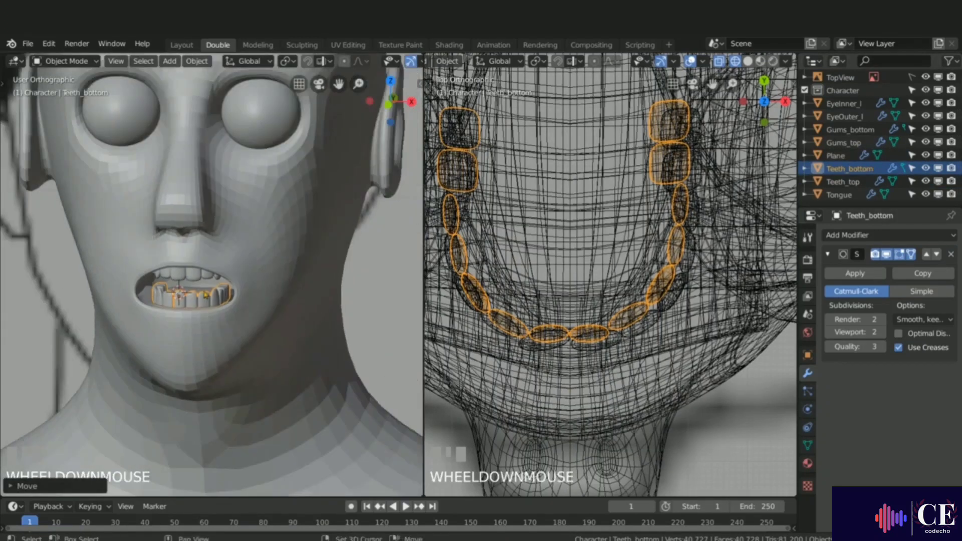
middle_drag(195, 290, 166, 256)
scroll(219, 271, up, 3)
scroll(196, 269, up, 1)
key(KP_1)
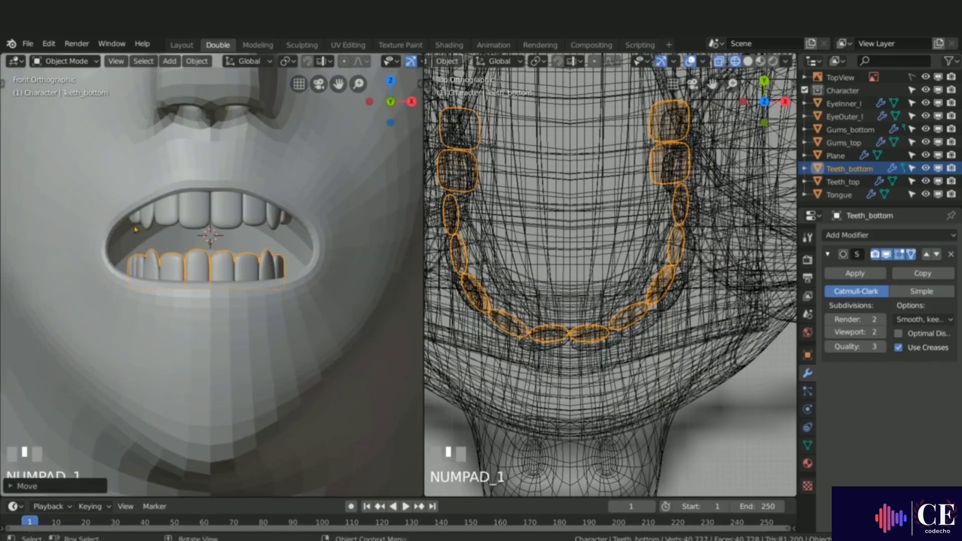
scroll(136, 226, up, 1)
shift+middle_drag(137, 227, 186, 322)
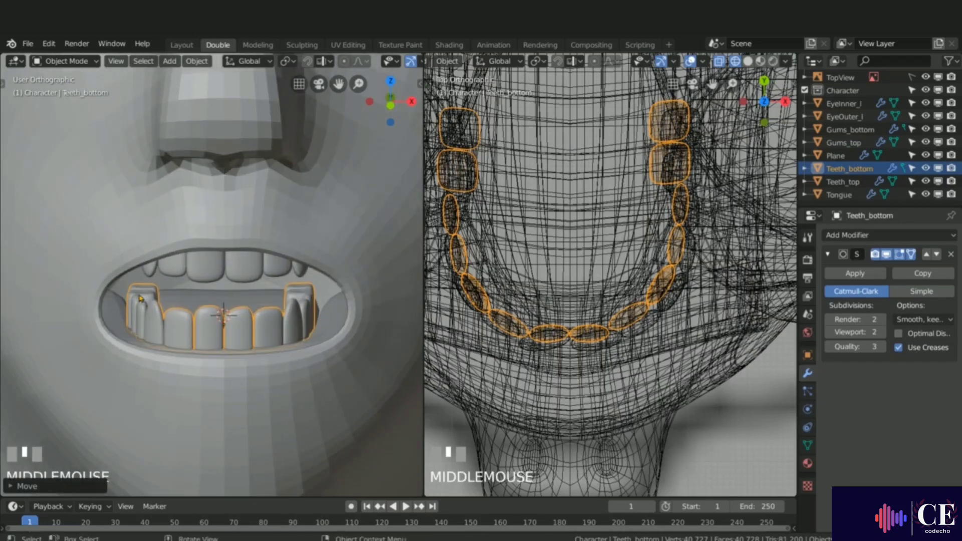
middle_drag(141, 299, 225, 317)
key(KP_1)
scroll(133, 297, down, 2)
scroll(203, 295, down, 2)
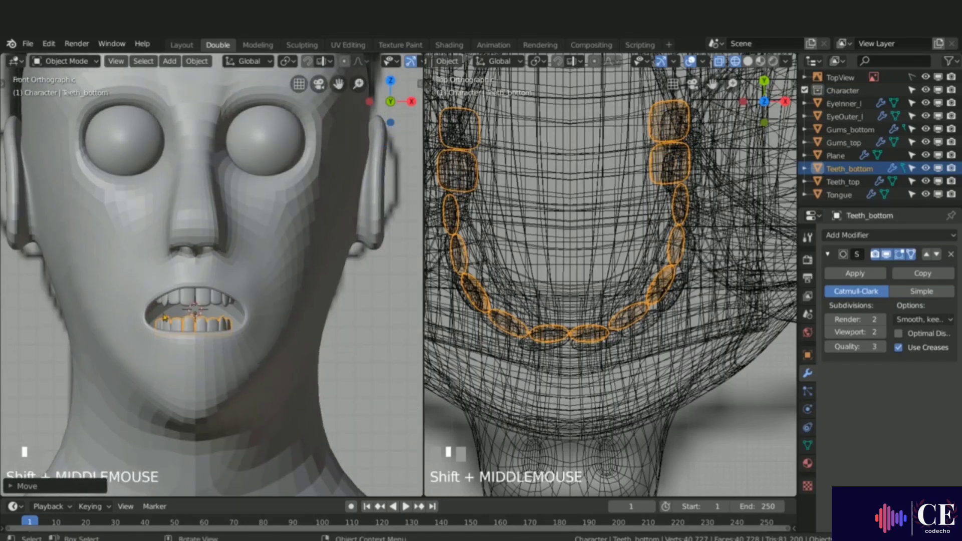
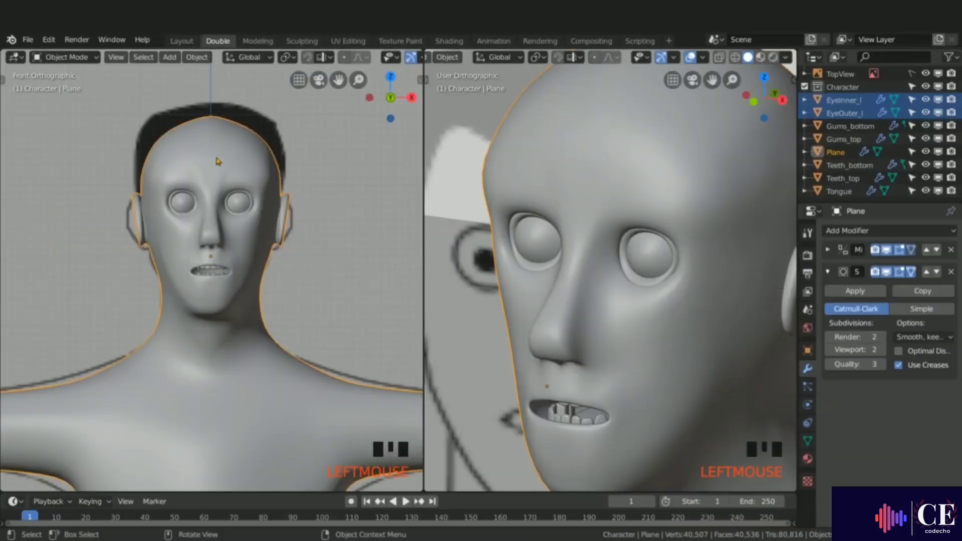
Step: In Edit Mode with face selection, switch to top view and circle-select the faces covering the top of the head
key(Tab)
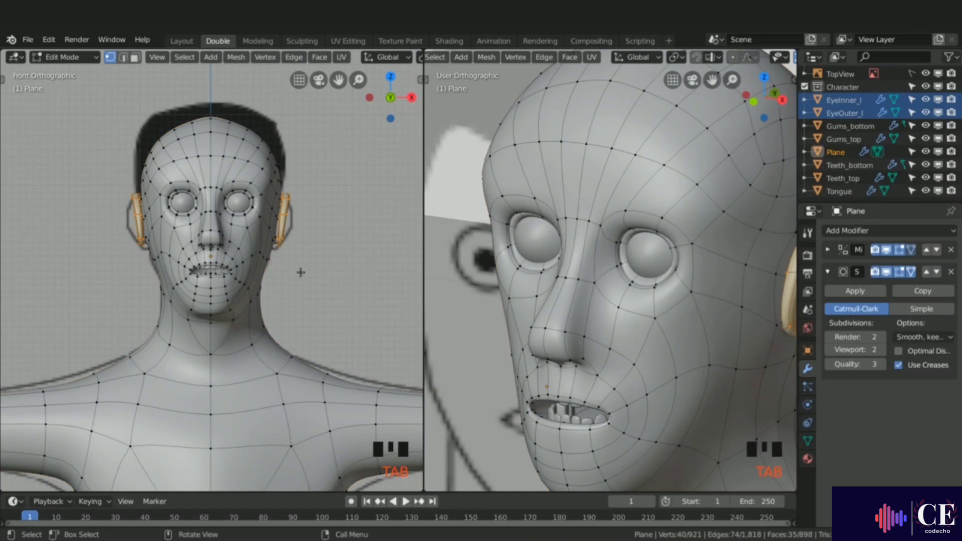
key(KP_7)
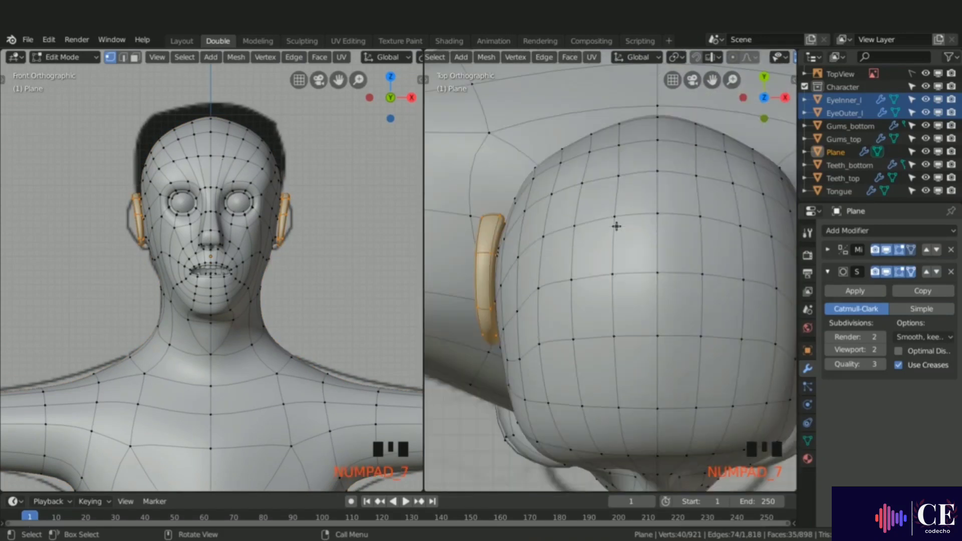
key(3)
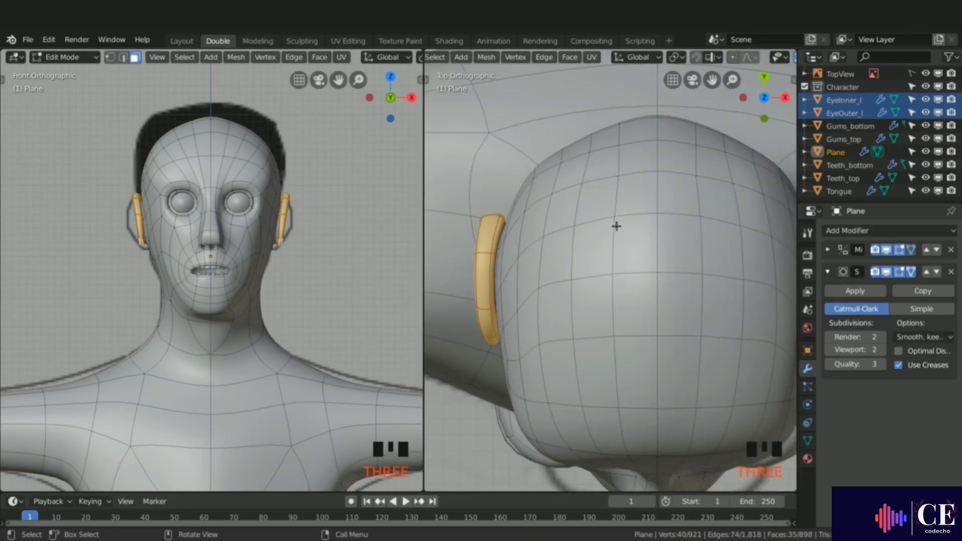
key(alt+a)
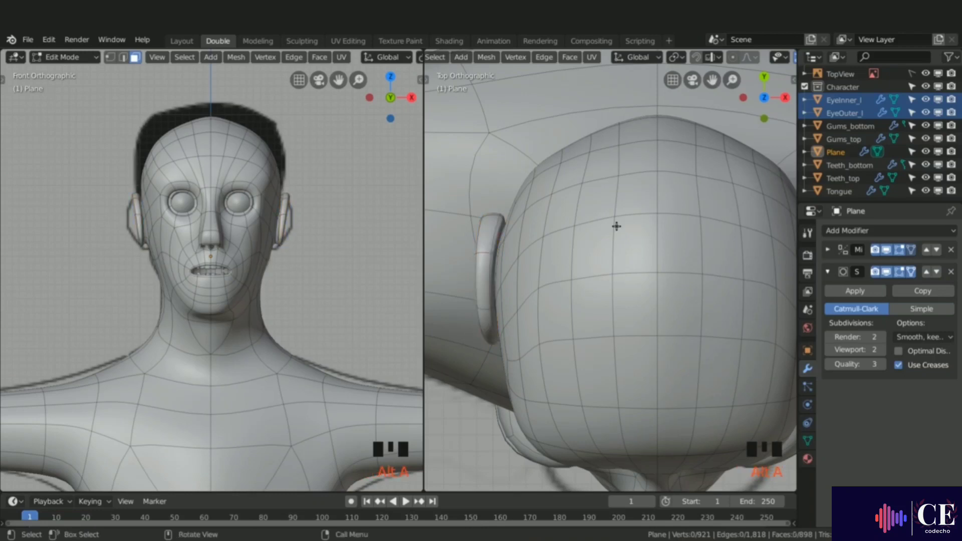
key(c)
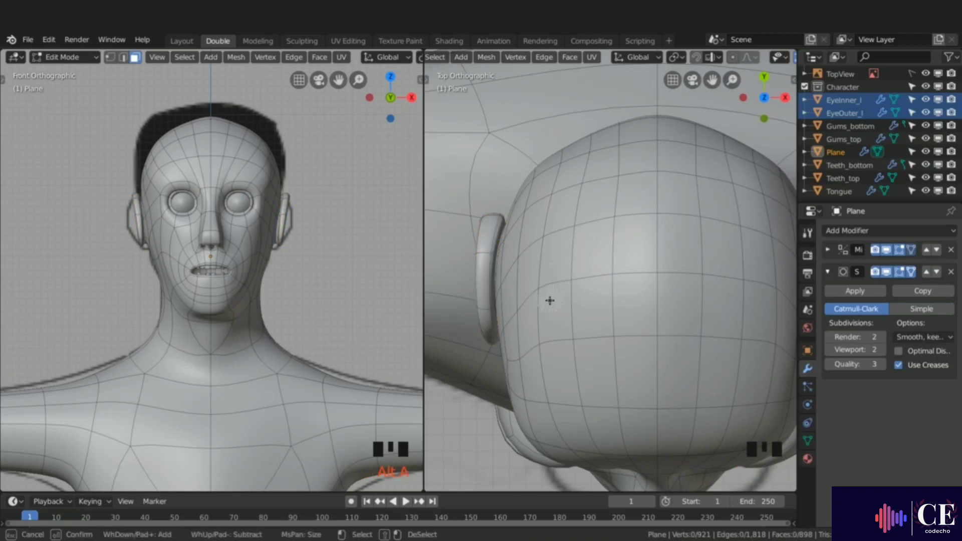
mouse_move(550, 301)
mouse_down()
mouse_move(541, 223)
mouse_move(549, 182)
mouse_move(648, 146)
mouse_move(601, 215)
mouse_move(605, 272)
mouse_move(683, 319)
mouse_move(584, 361)
mouse_move(531, 356)
mouse_move(519, 285)
mouse_move(524, 217)
mouse_move(511, 165)
mouse_move(494, 154)
mouse_up()
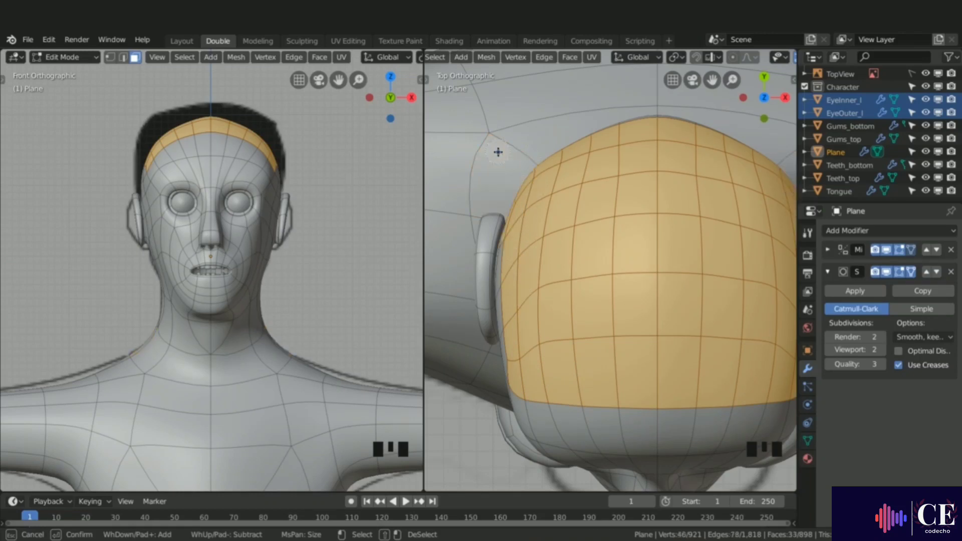
drag(495, 260, 487, 350)
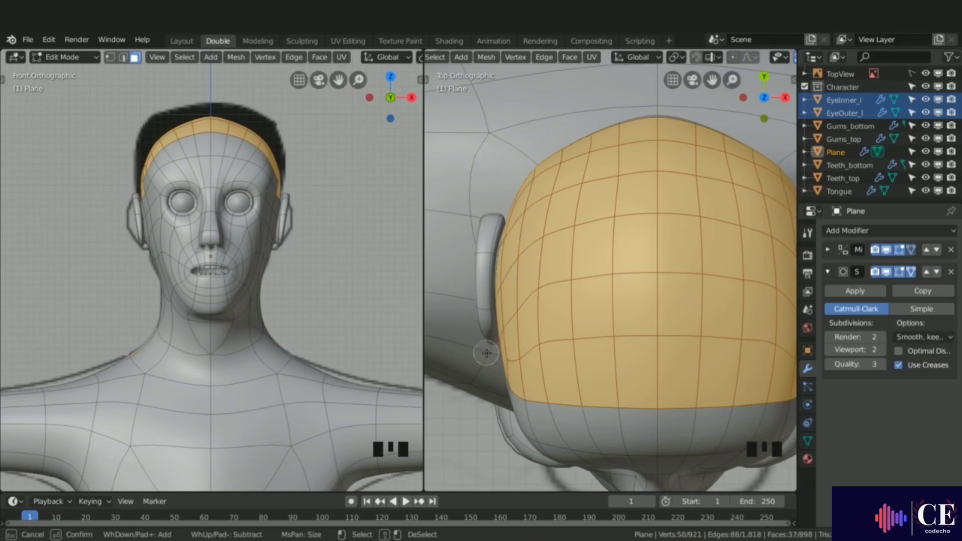
key(Escape)
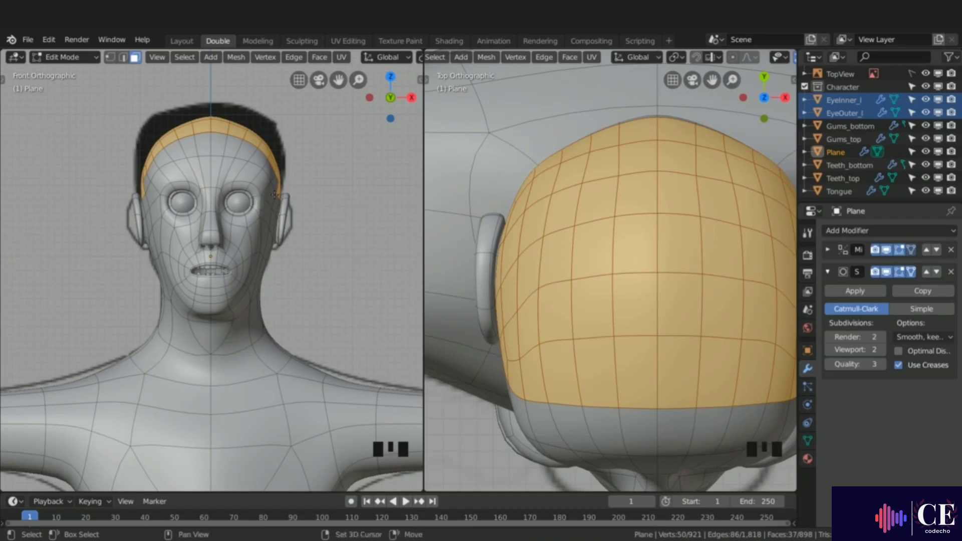
Step: Extend the circle selection of scalp faces down the sides and back of the head around the ears
shift+middle_drag(215, 216, 124, 195)
key(c)
mouse_move(120, 203)
mouse_down()
mouse_move(90, 221)
mouse_move(222, 191)
mouse_up()
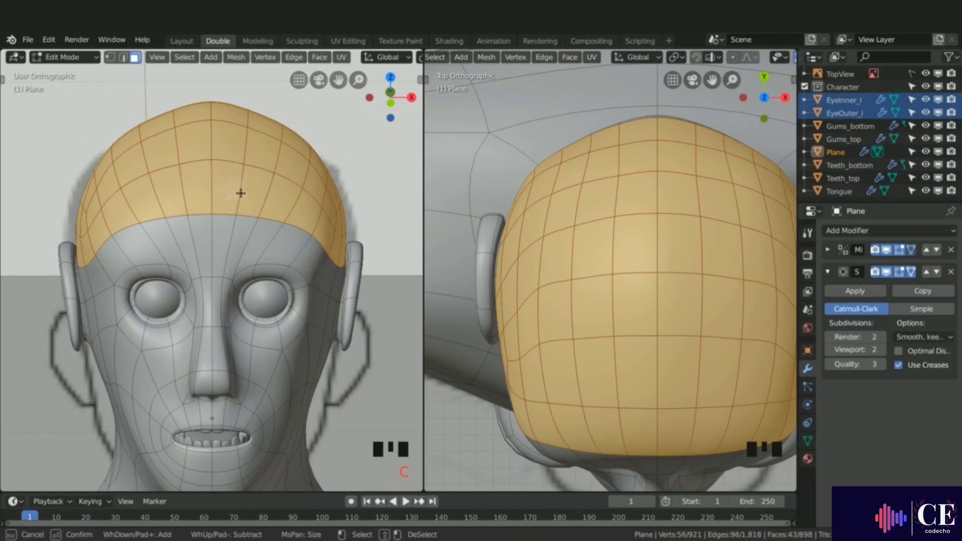
key(Escape)
middle_drag(273, 219, 315, 247)
key(c)
mouse_move(303, 236)
mouse_down()
mouse_move(329, 236)
mouse_move(375, 280)
mouse_move(398, 277)
mouse_move(362, 310)
mouse_move(234, 272)
mouse_move(223, 295)
mouse_move(229, 265)
mouse_move(356, 341)
mouse_move(384, 321)
mouse_up()
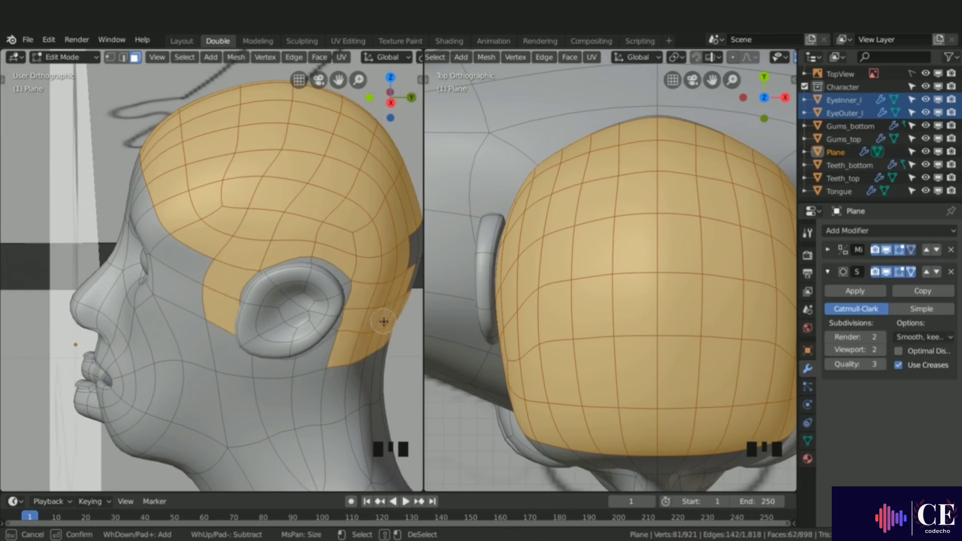
right_click(364, 299)
middle_drag(364, 298, 204, 281)
scroll(178, 280, down, 2)
key(c)
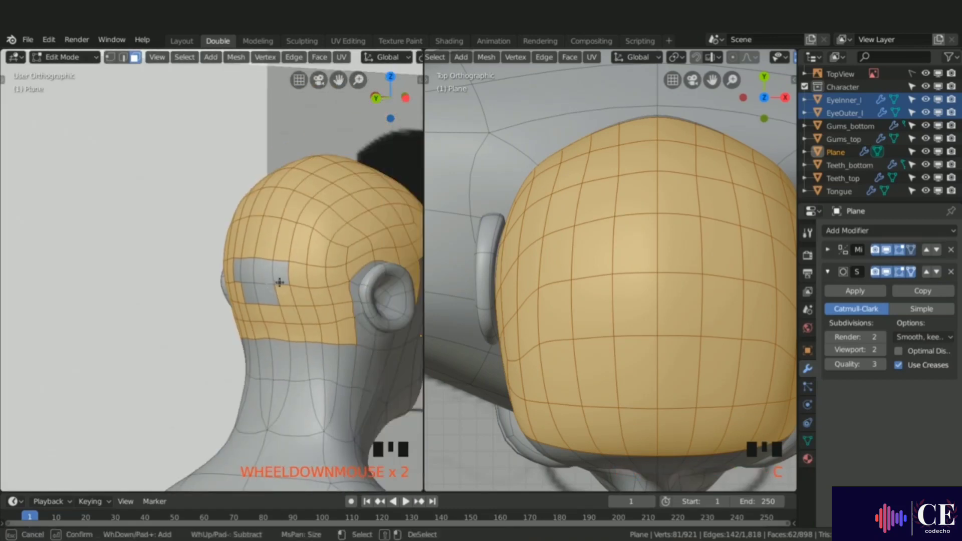
click(268, 293)
drag(345, 285, 345, 277)
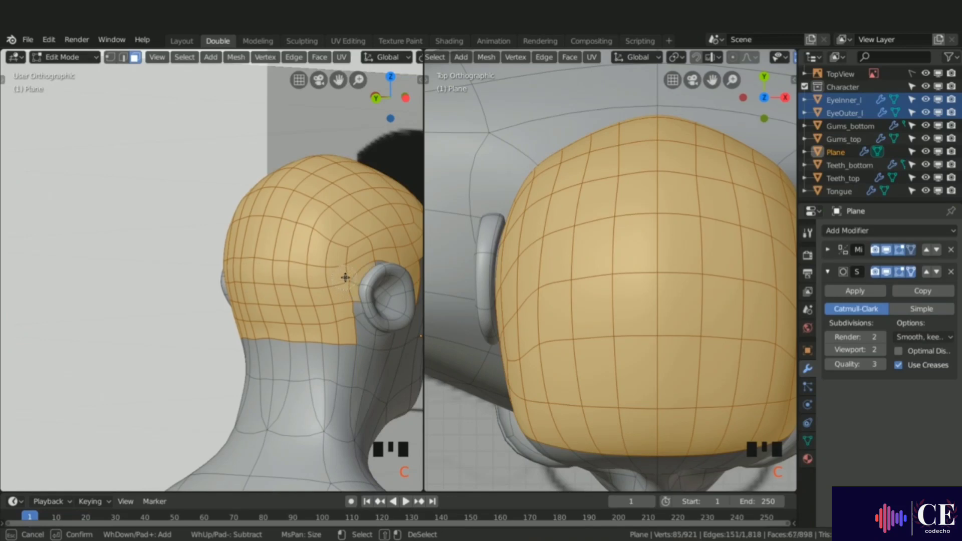
click(347, 326)
right_click(346, 322)
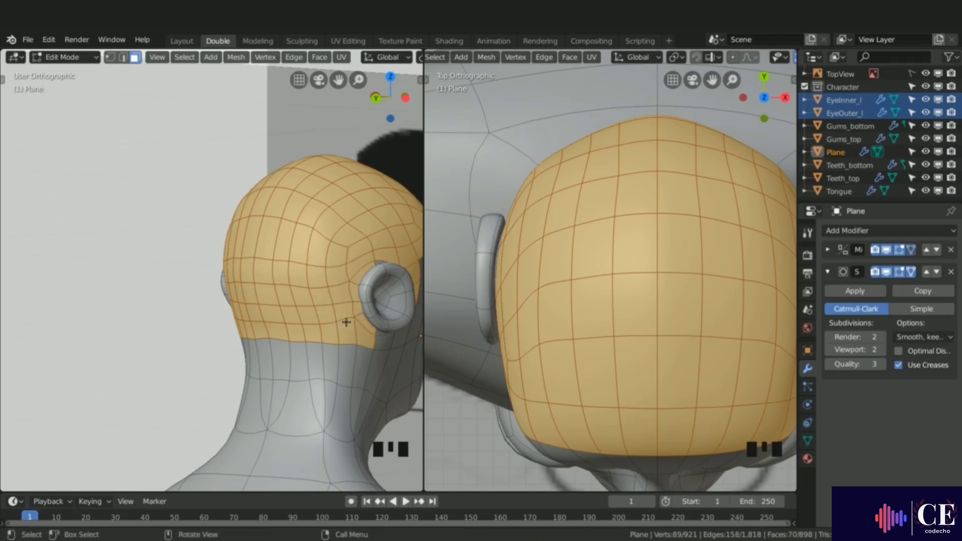
middle_drag(380, 254, 251, 285)
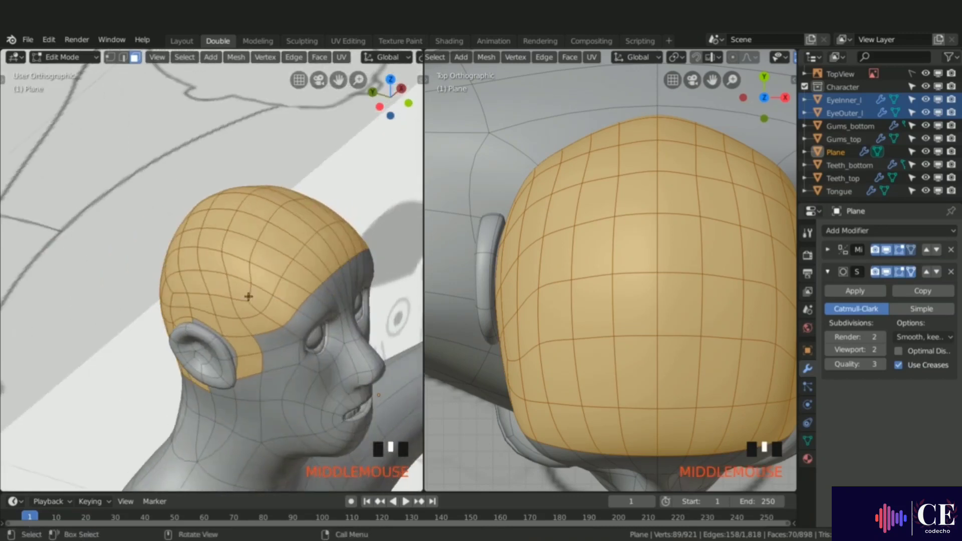
scroll(216, 331, up, 4)
key(c)
drag(221, 316, 277, 364)
click(277, 386)
right_click(274, 375)
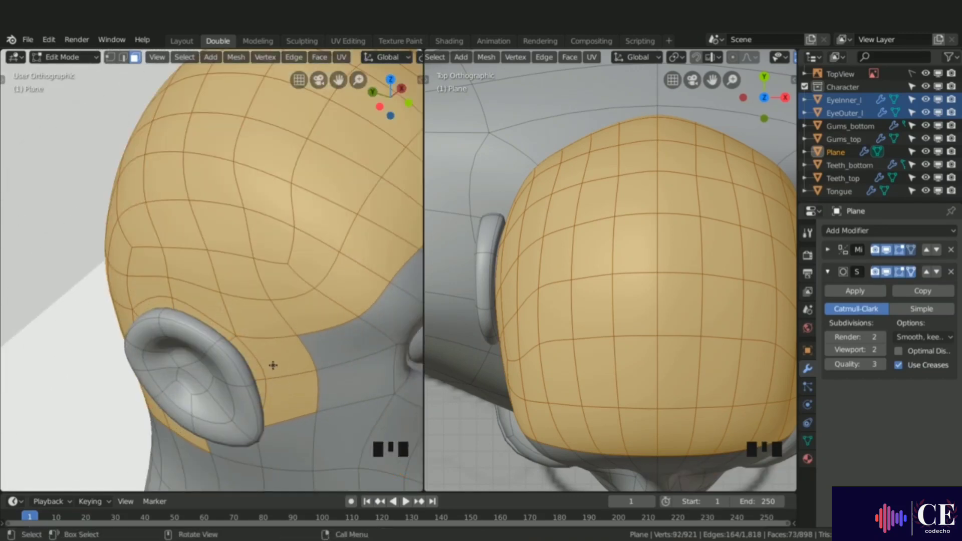
scroll(273, 363, down, 4)
middle_drag(280, 333, 273, 287)
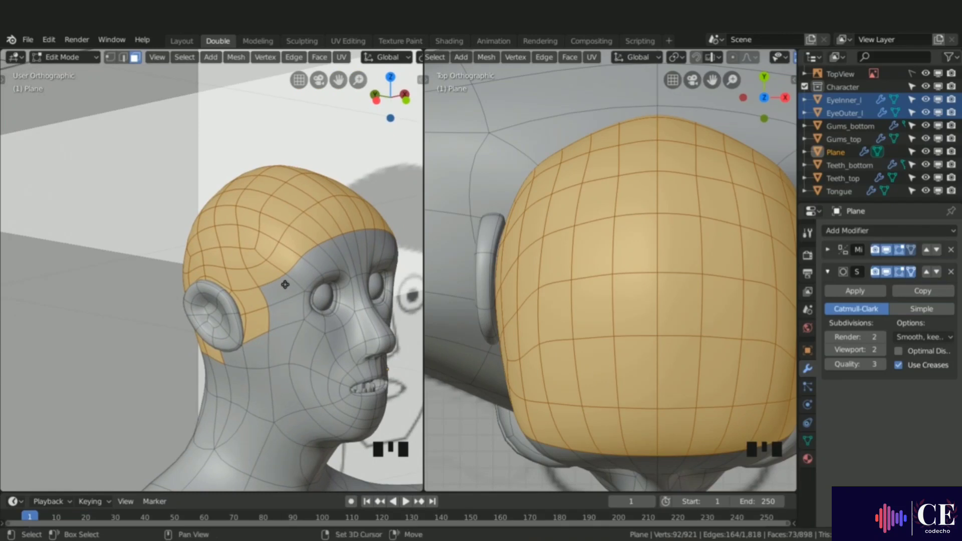
Step: Duplicate the selected scalp faces in place and separate the duplicate into a new object
key(shift+d)
right_click(276, 265)
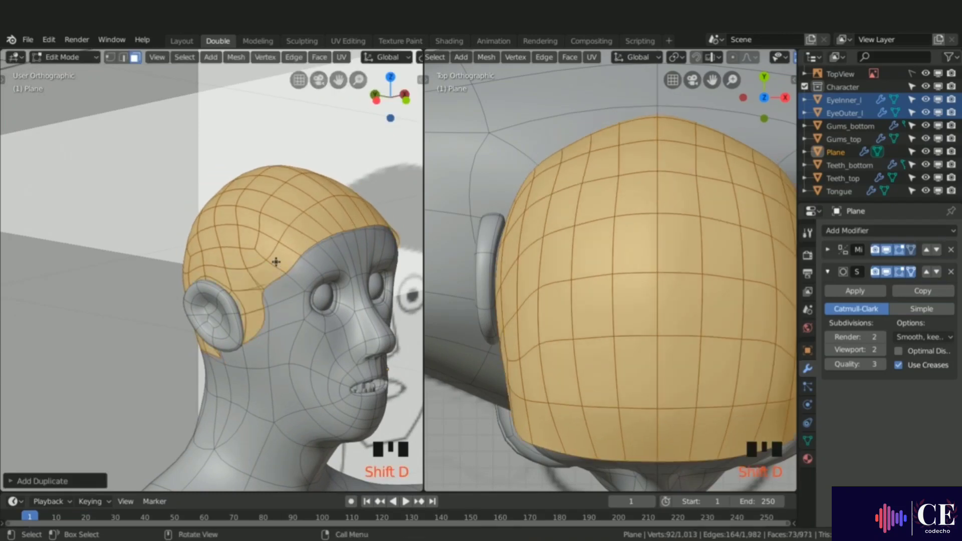
key(p)
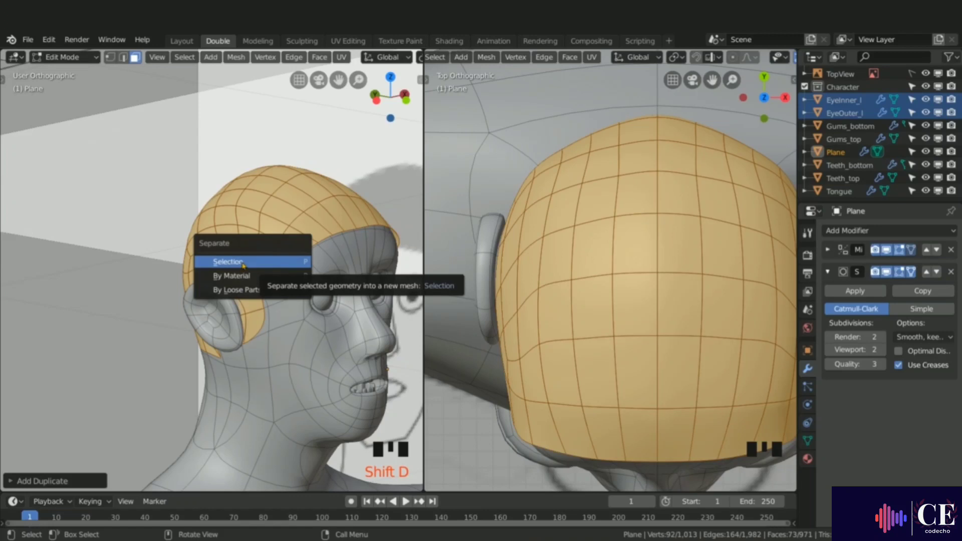
click(241, 263)
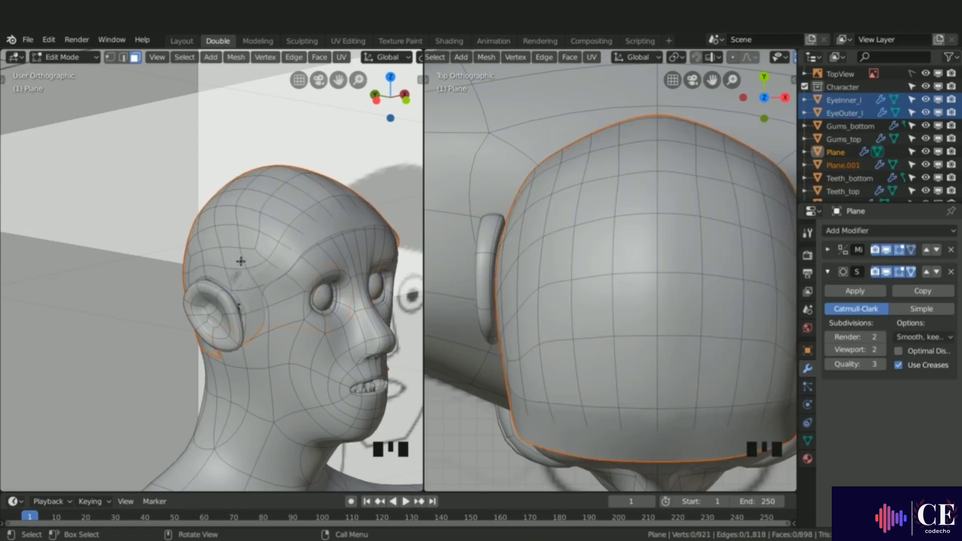
Step: Exit Edit Mode, select the separated scalp object and rename it Hair
key(Tab)
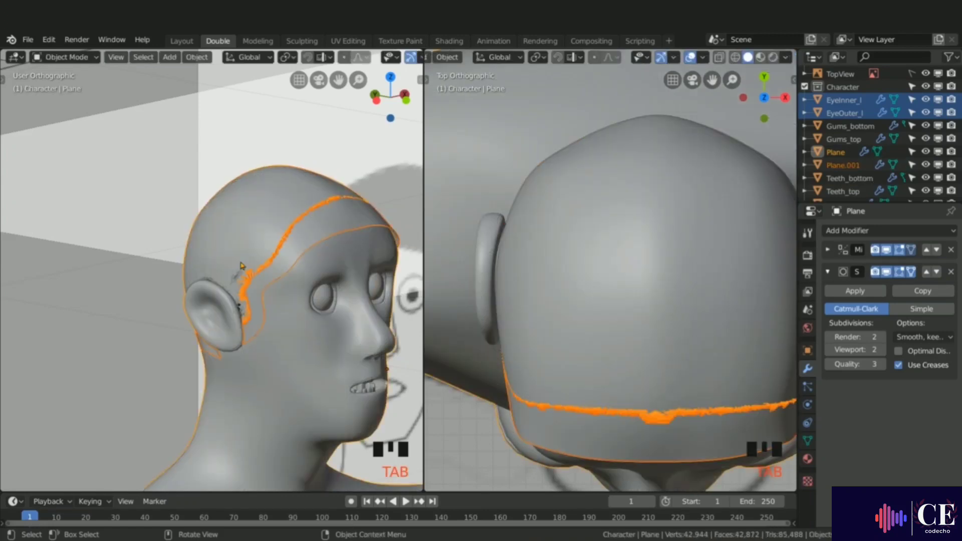
click(304, 255)
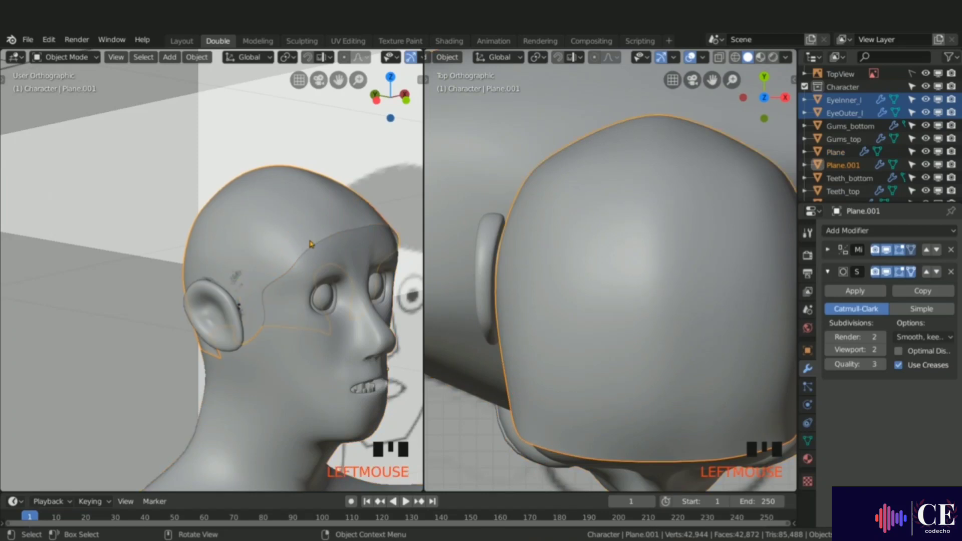
double_click(835, 165)
text(Hair)
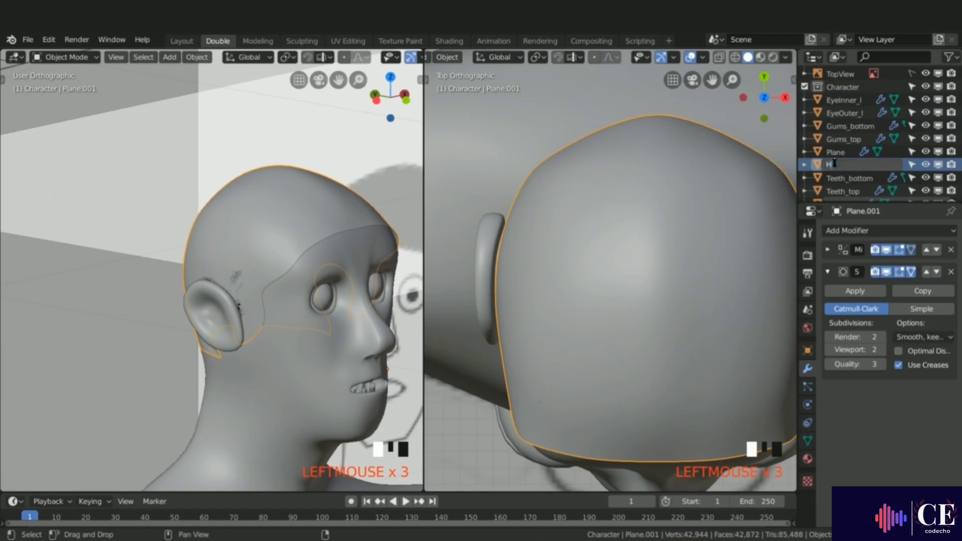
key(Return)
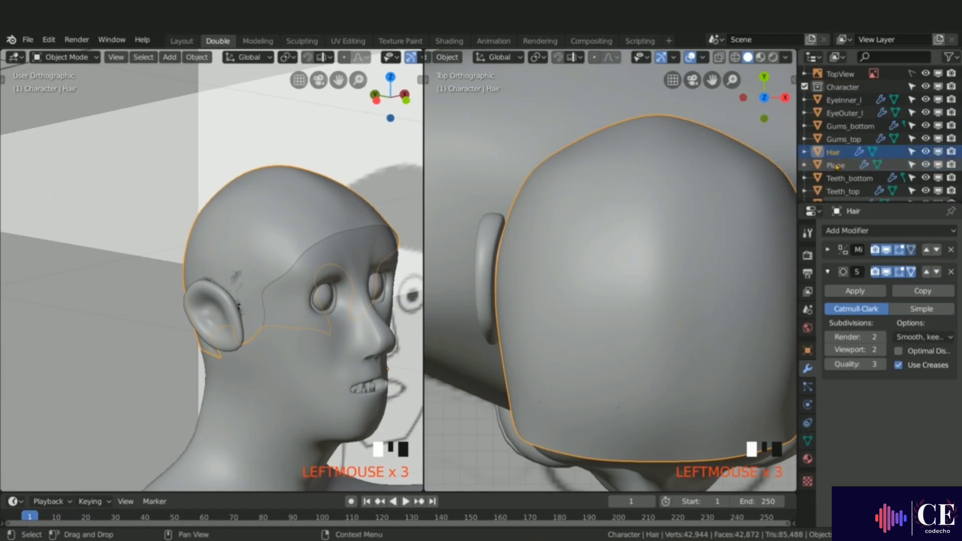
Step: Select the Plane body object and rename it Character
click(331, 359)
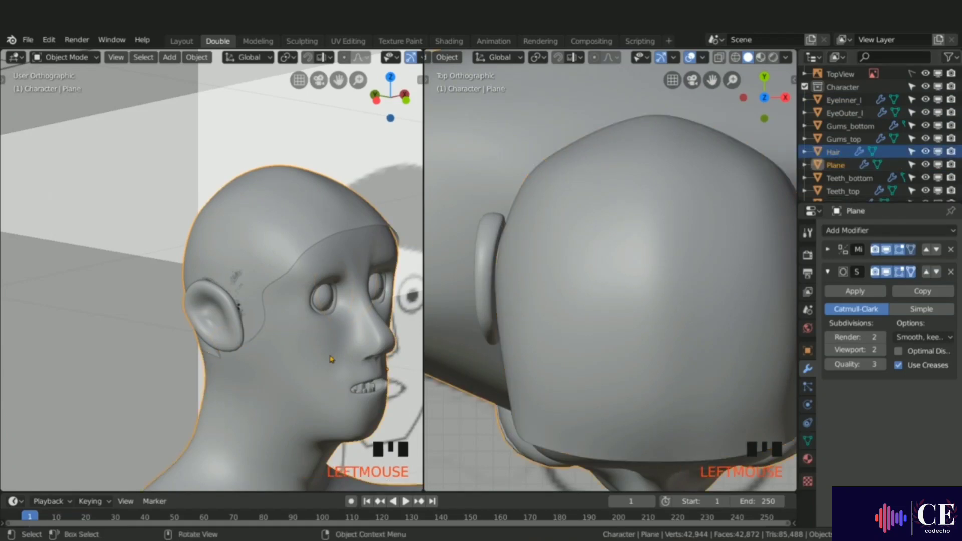
double_click(837, 166)
double_click(839, 165)
text(C)
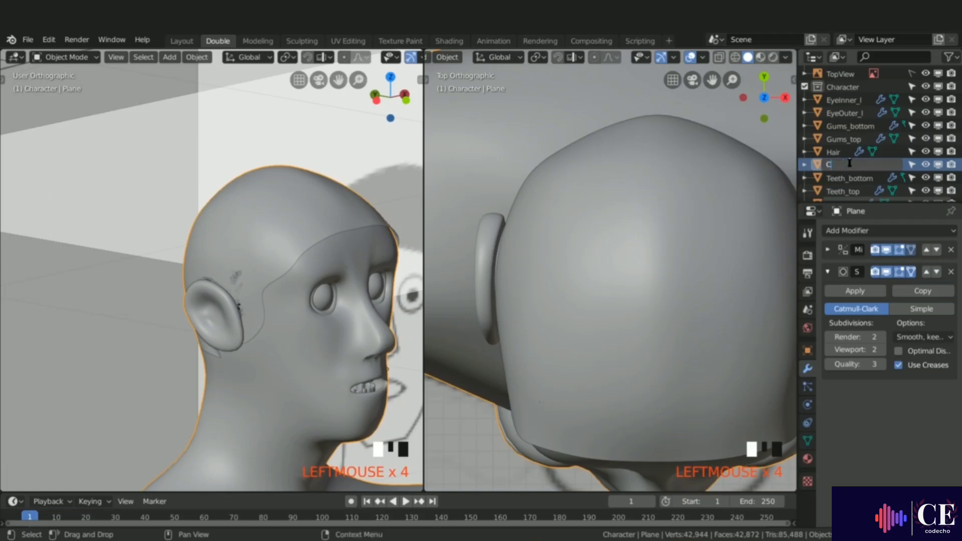
text(haracter)
key(Return)
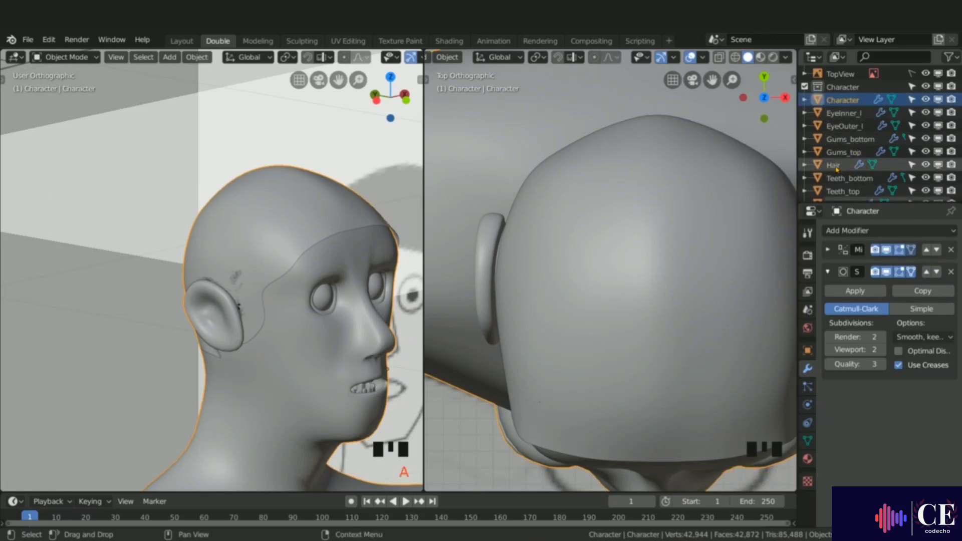
Step: Select the Hair object and apply its Mirror modifier
click(835, 166)
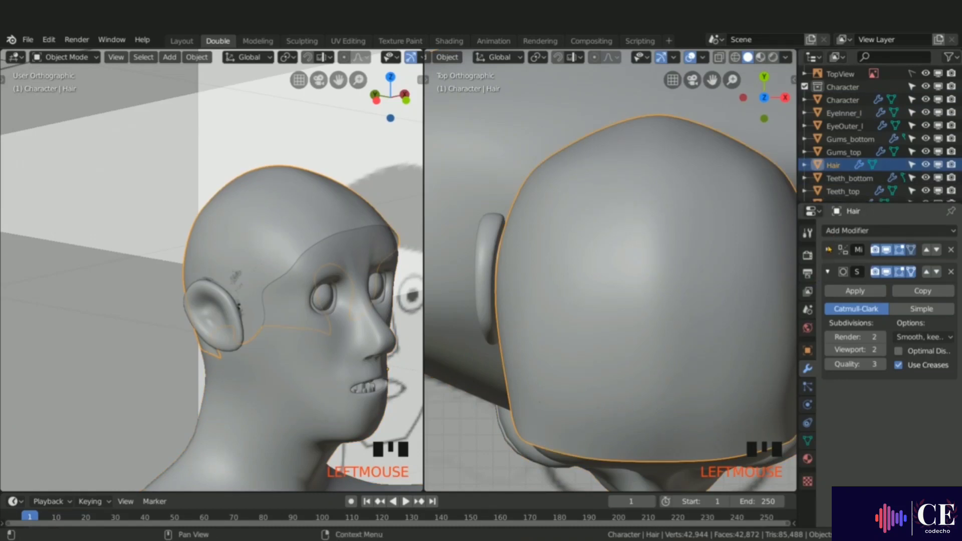
click(828, 249)
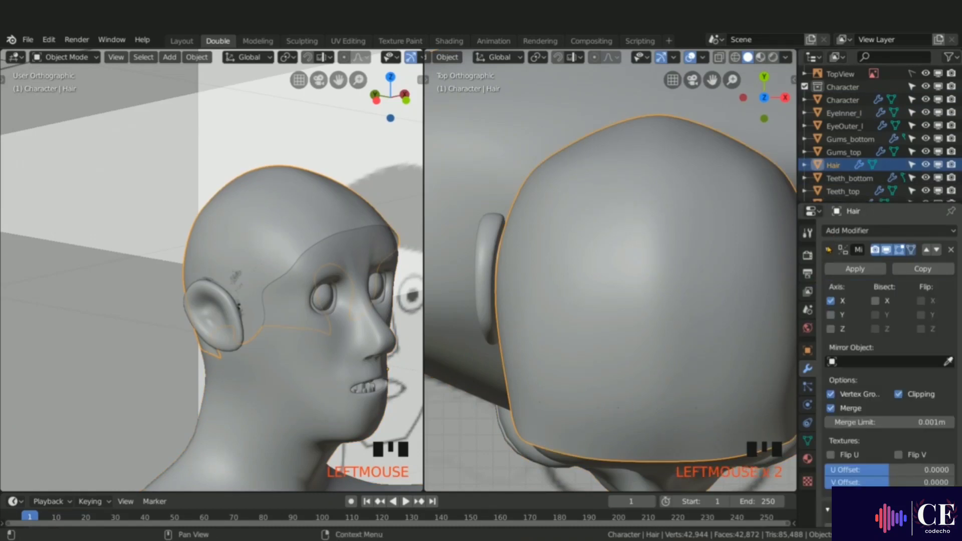
click(854, 269)
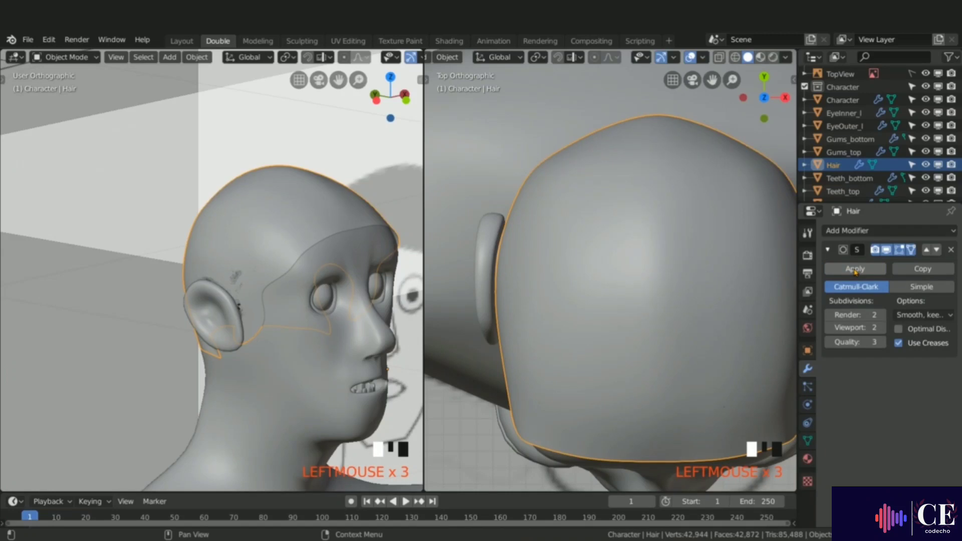
Step: Add a Solidify modifier to Hair and move it above the Subdivision Surface modifier
click(858, 232)
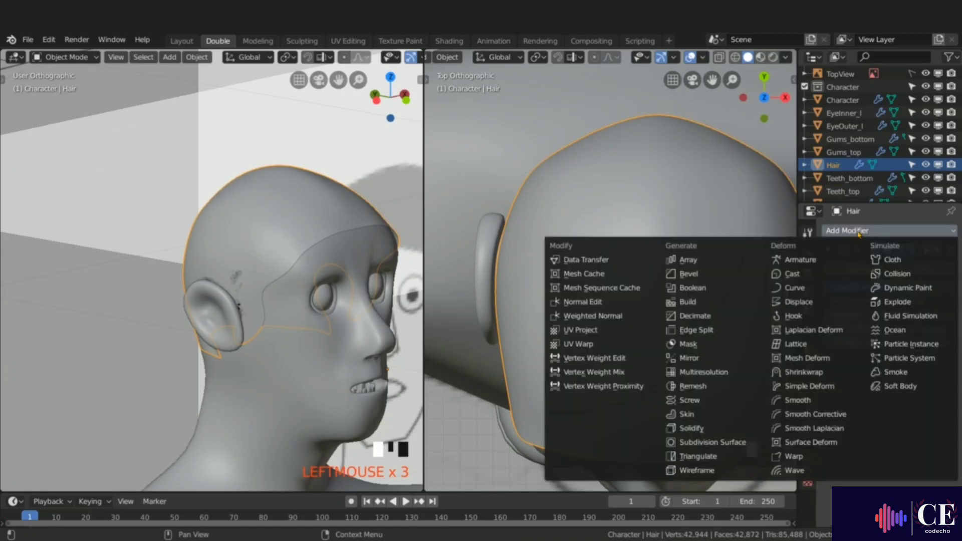
click(698, 429)
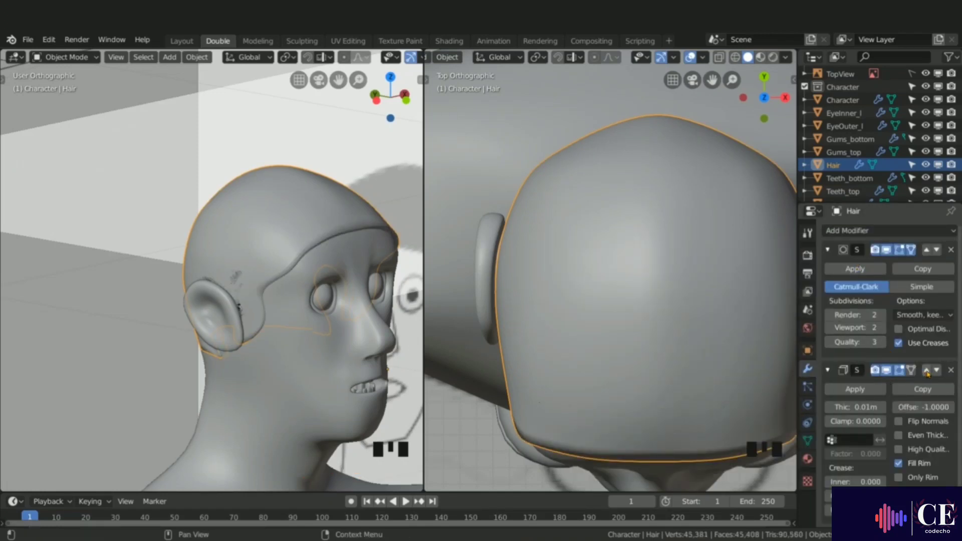
click(926, 371)
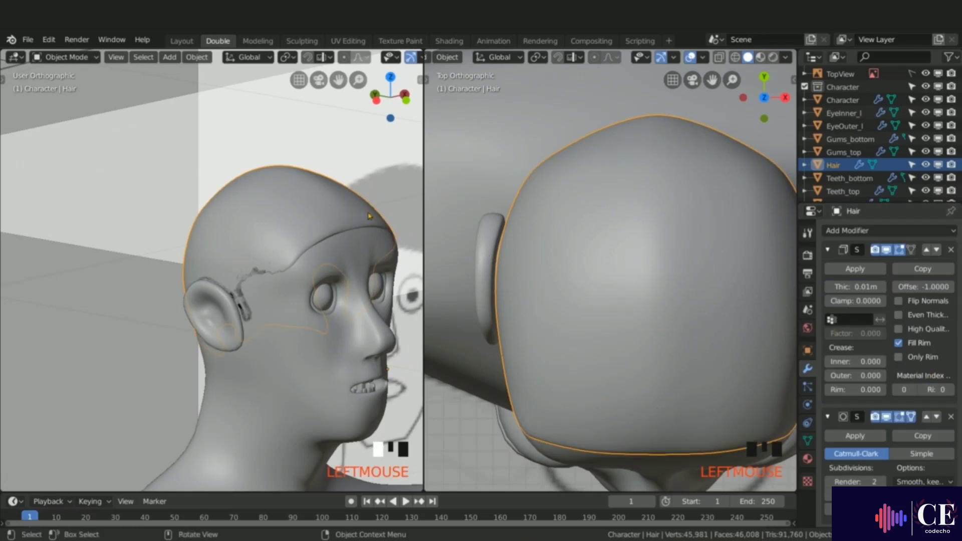
Step: Apply the Hair object's rotation so its rotation values reset to zero
key(n)
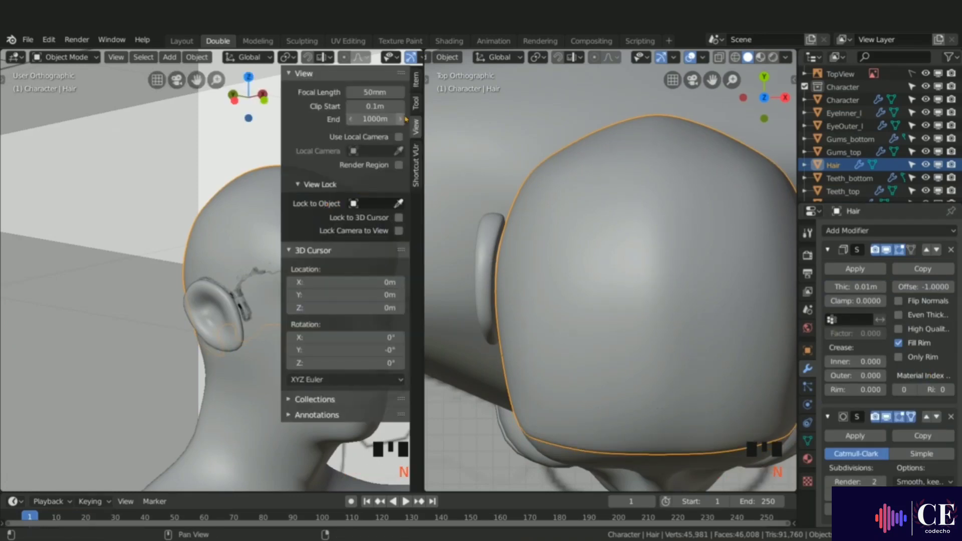
click(415, 79)
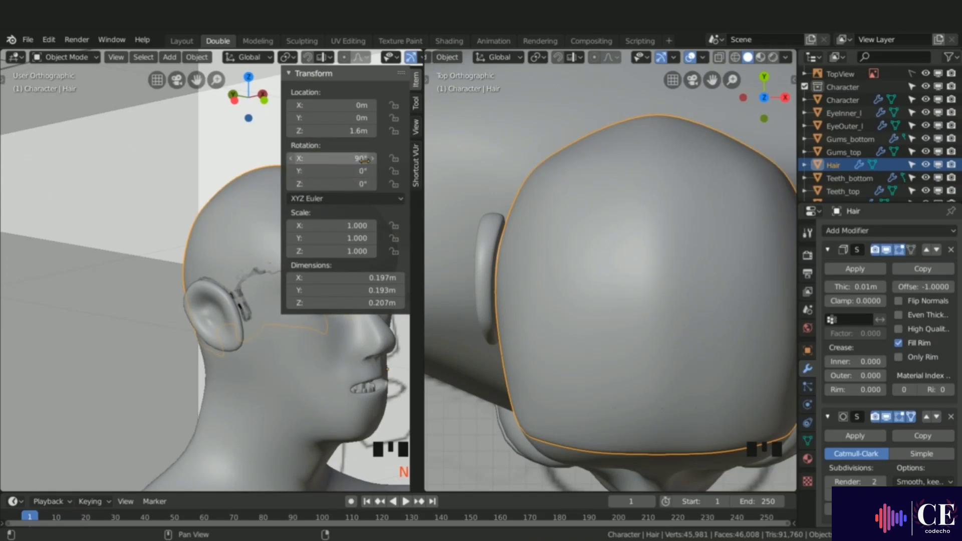
key(ctrl+a)
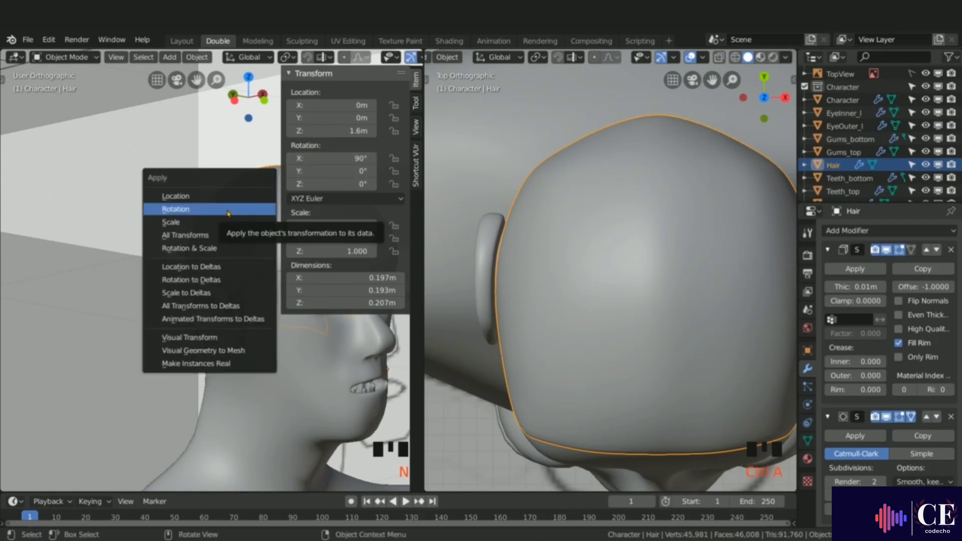
click(224, 213)
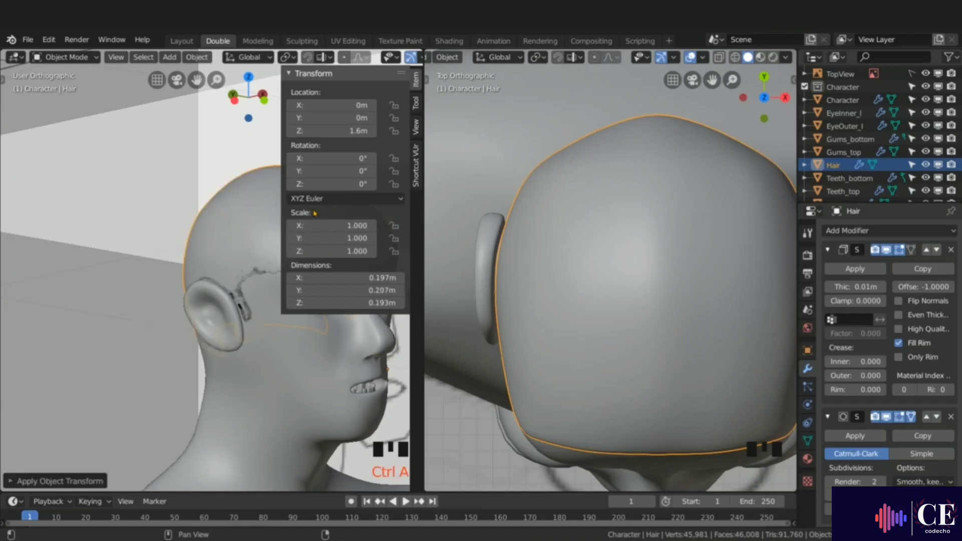
key(n)
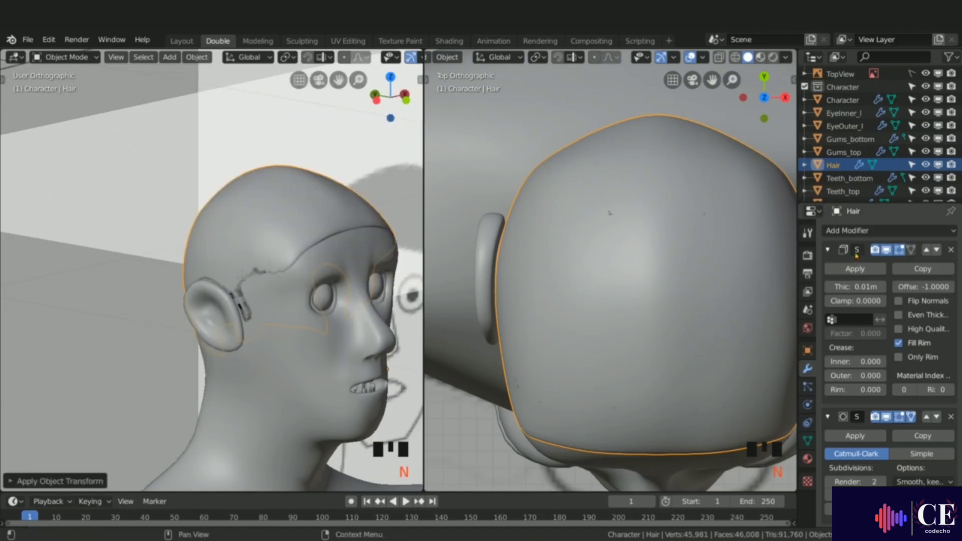
Step: Set the Hair Solidify modifier's thickness to -0.018 m so the cap thickens outward
drag(798, 253, 761, 253)
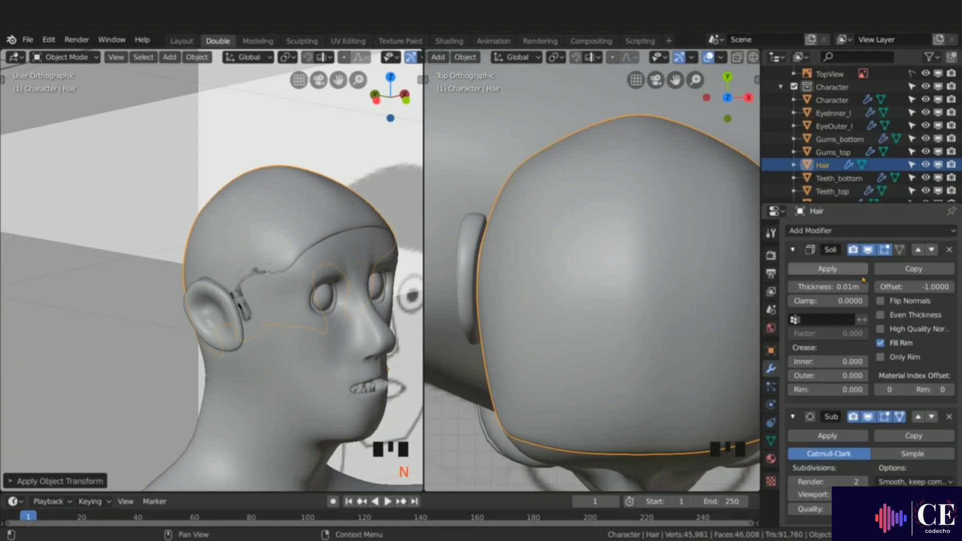
mouse_move(826, 287)
mouse_down()
mouse_move(811, 287)
mouse_move(826, 287)
mouse_up()
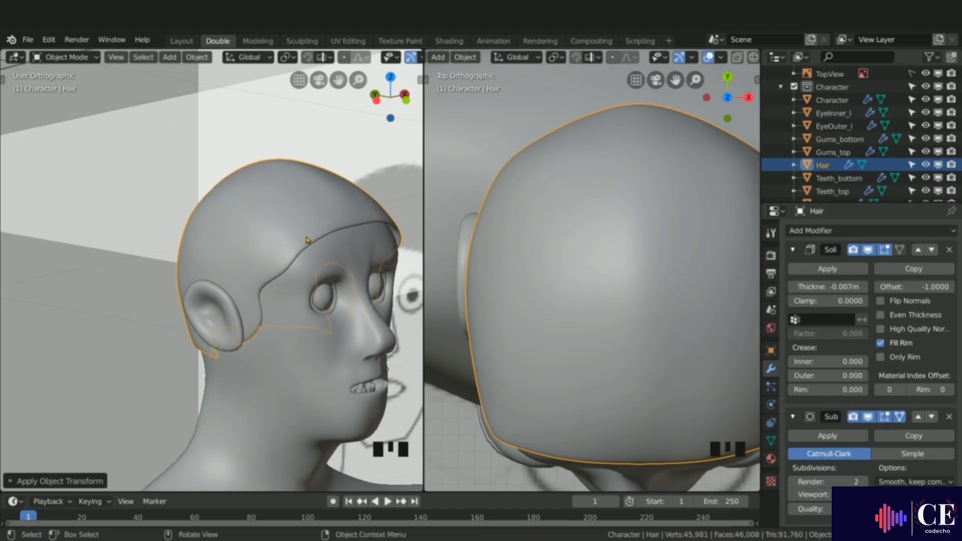
key(KP_1)
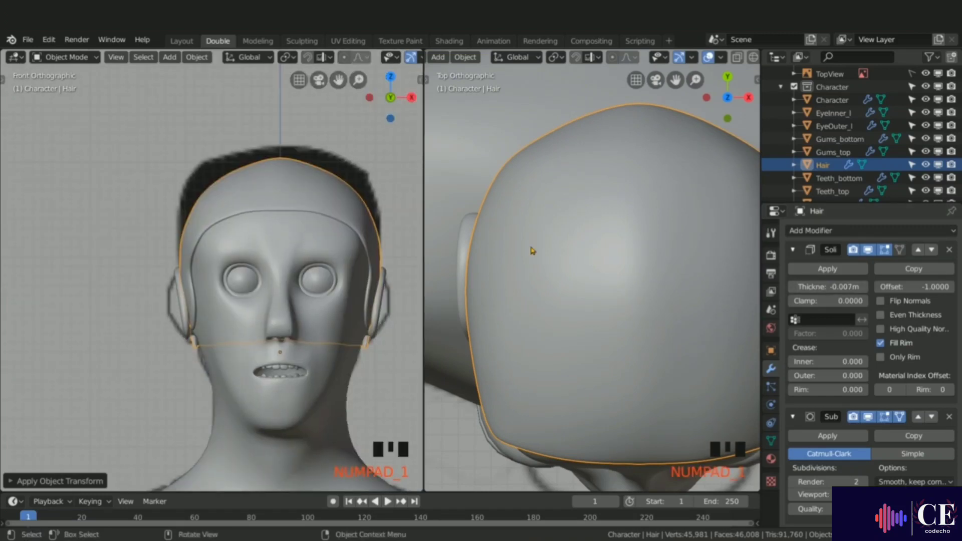
key(KP_3)
scroll(532, 248, down, 2)
shift+middle_drag(532, 247, 536, 160)
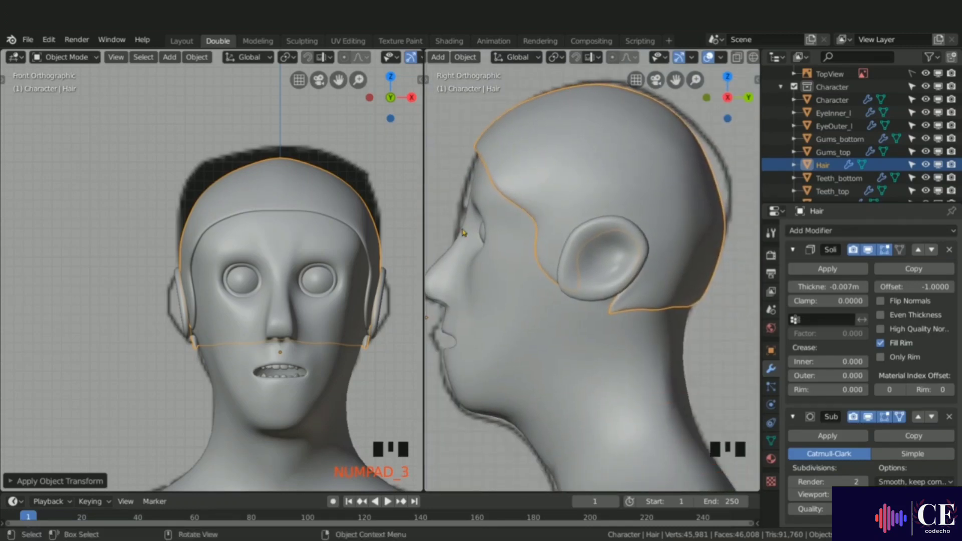
drag(847, 286, 824, 286)
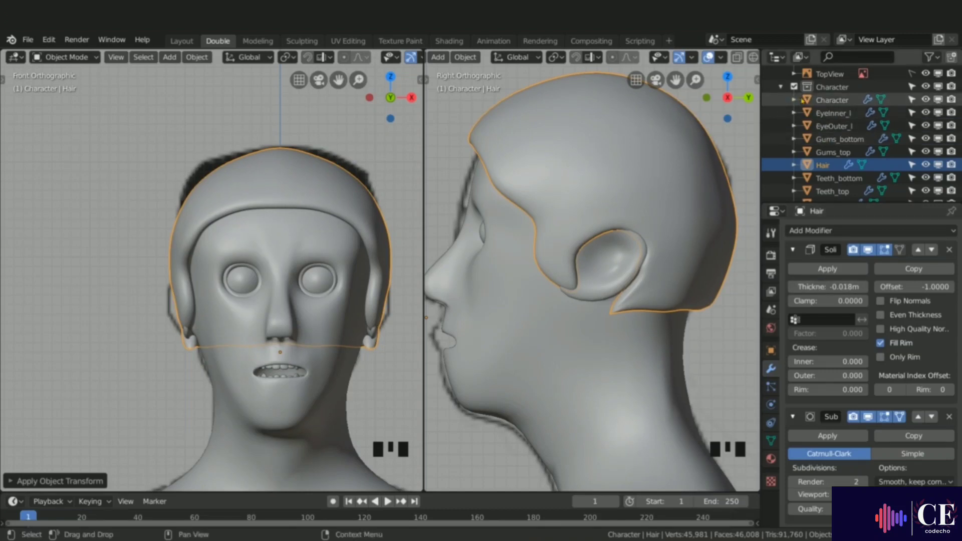
Step: Duplicate the front view background image and shift the copy sideways beside the character
click(780, 88)
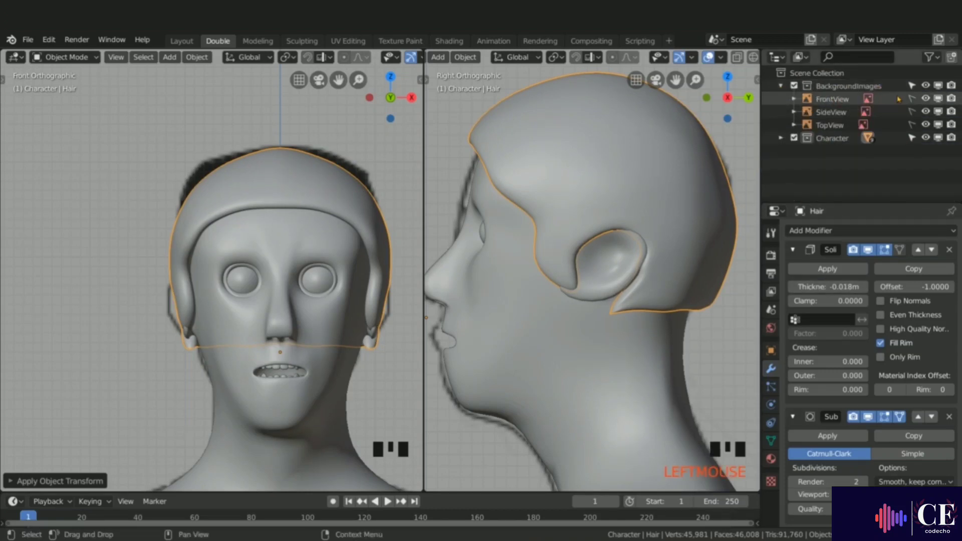
click(913, 98)
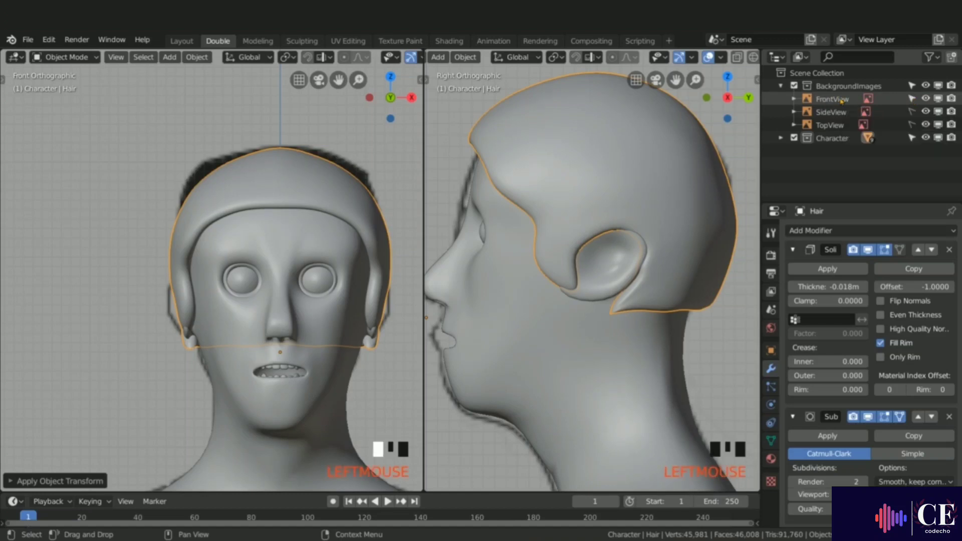
scroll(328, 231, down, 10)
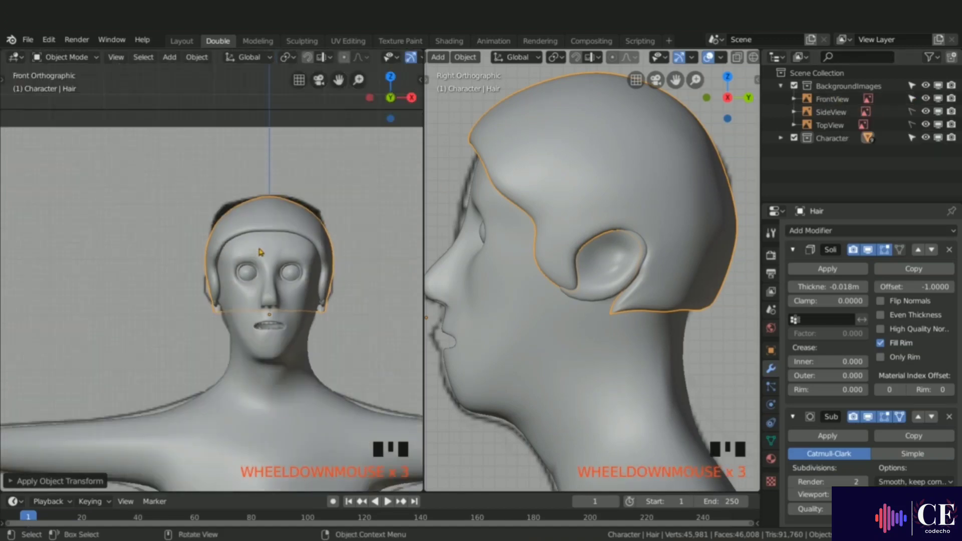
scroll(317, 184, down, 2)
click(276, 199)
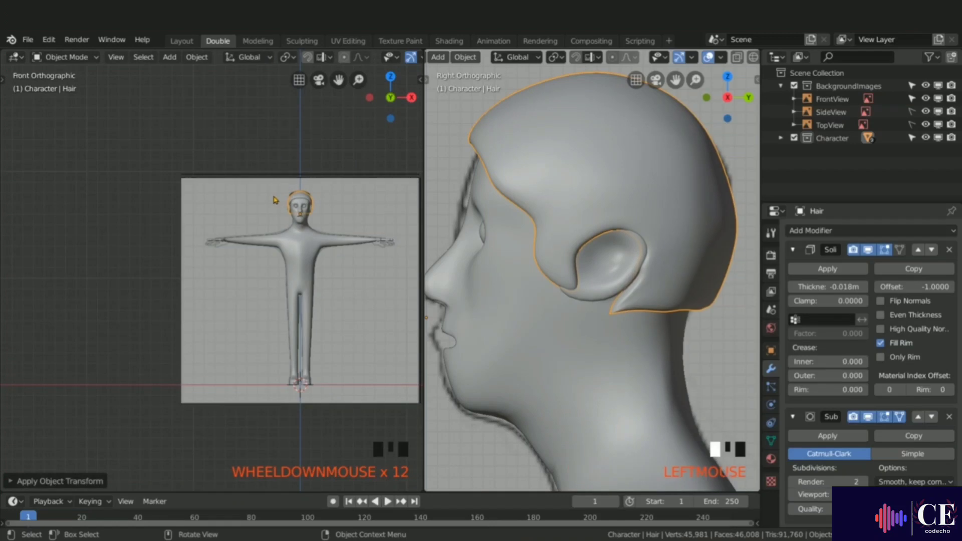
key(shift+d)
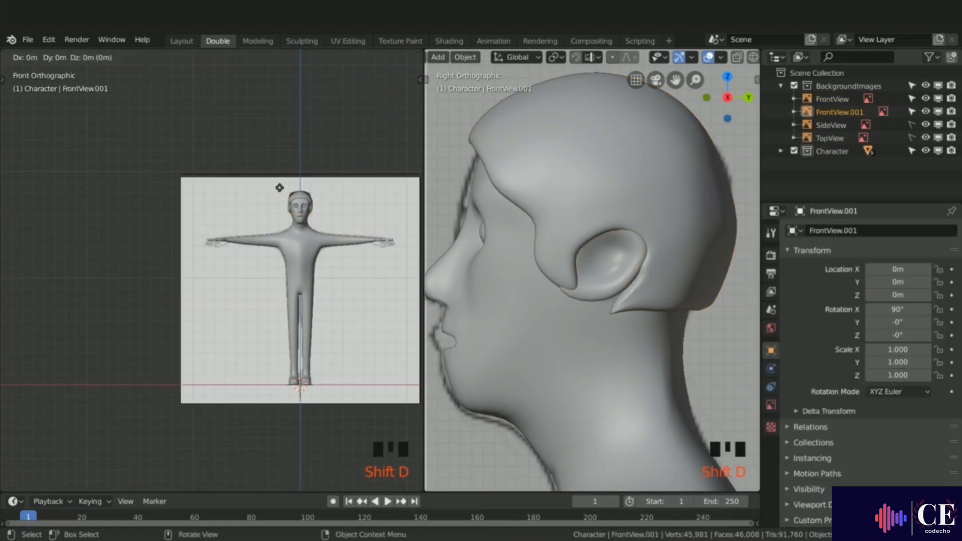
click(242, 189)
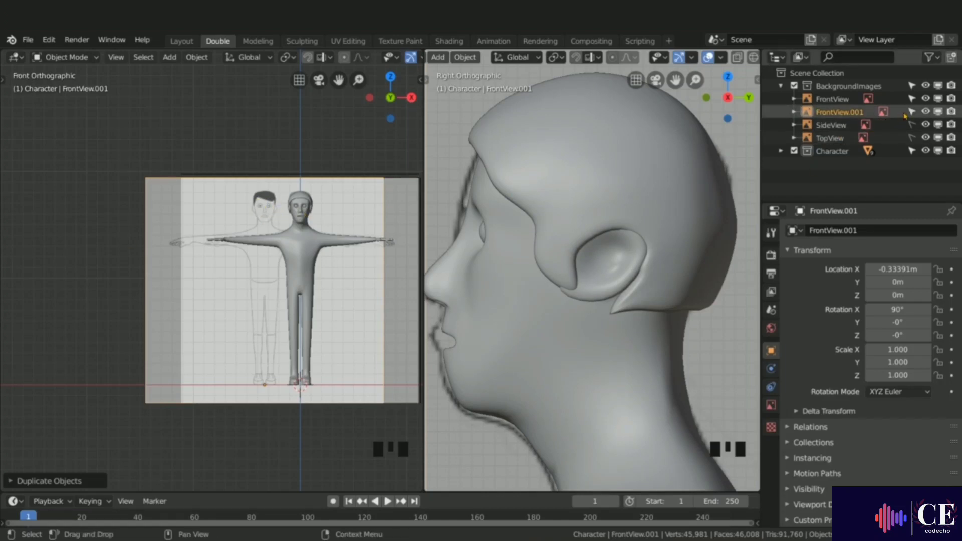
Step: Hide the original front, side and top background reference images
click(912, 98)
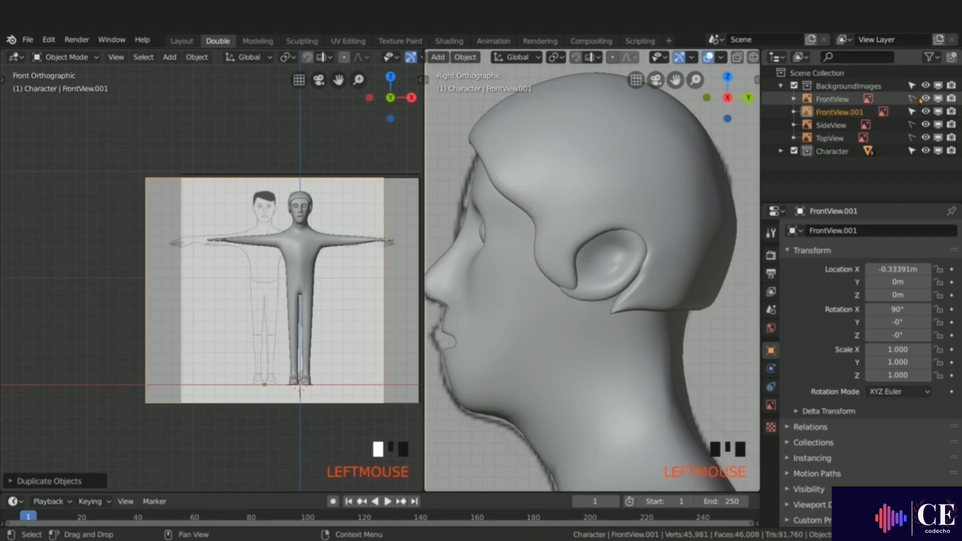
click(926, 99)
double_click(926, 111)
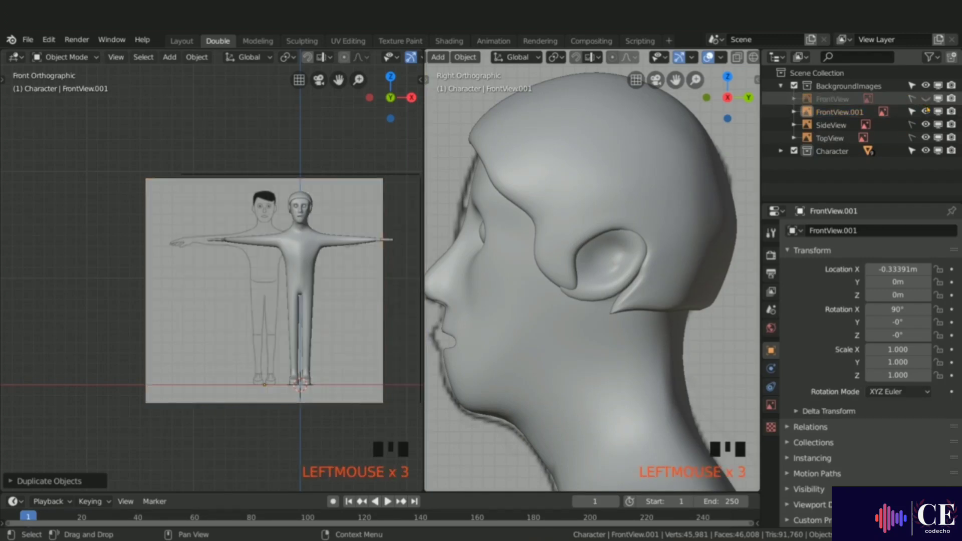
drag(926, 111, 926, 138)
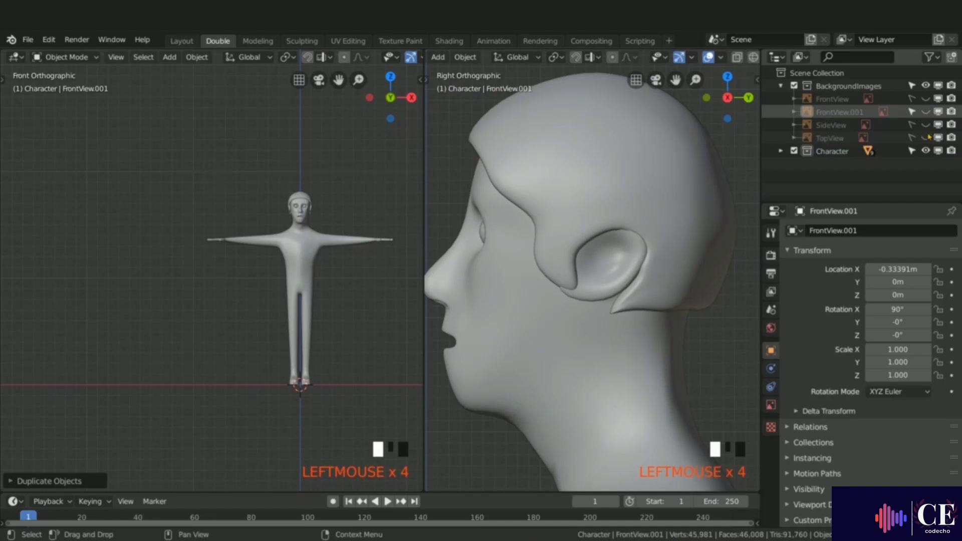
Step: Select the Hair object and apply its Solidify modifier
scroll(377, 203, up, 14)
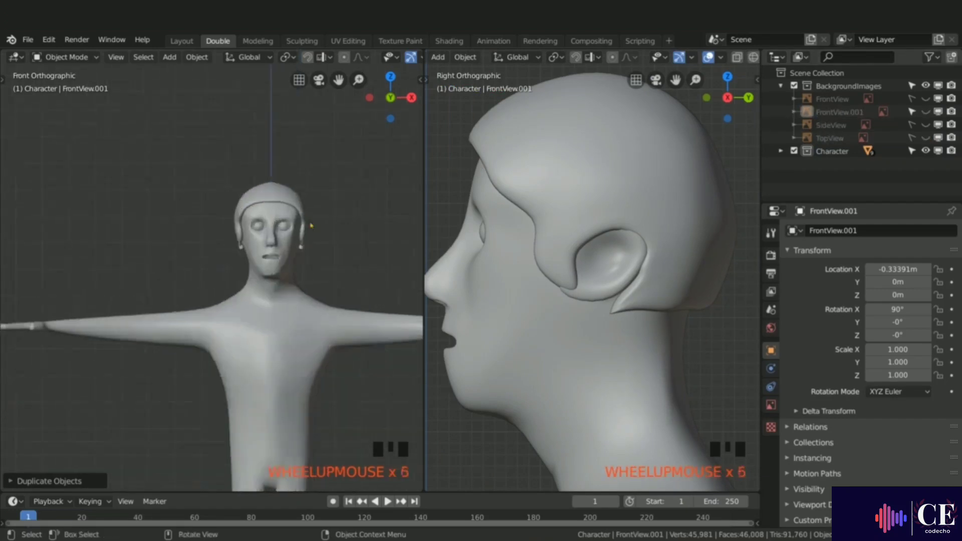
click(267, 157)
key(Tab)
key(Tab)
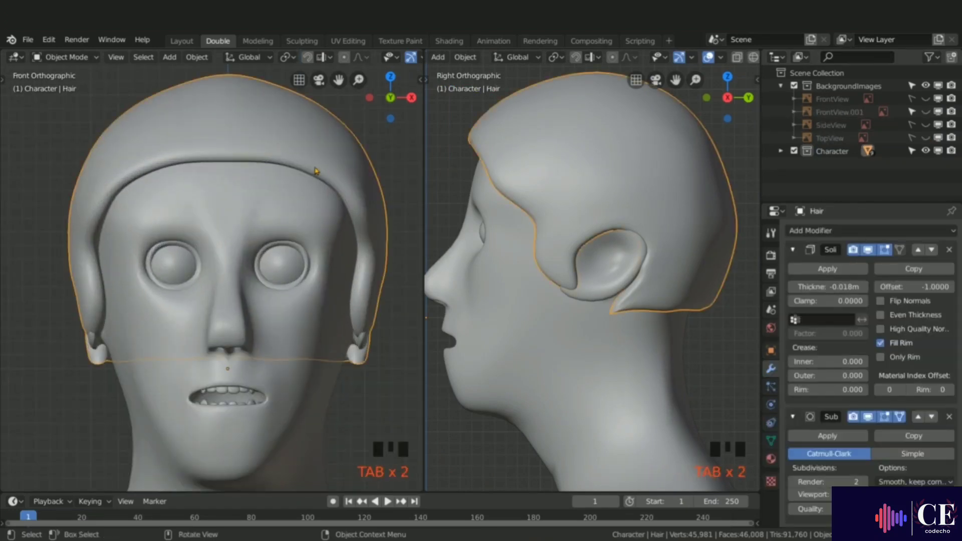
click(829, 269)
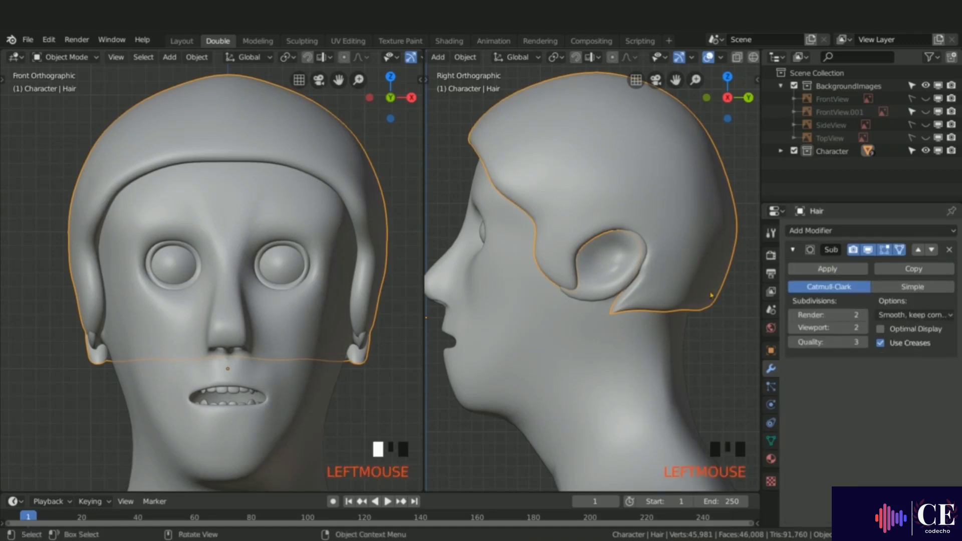
Step: Enter Edit Mode on Hair and show the duplicated front reference image
key(Tab)
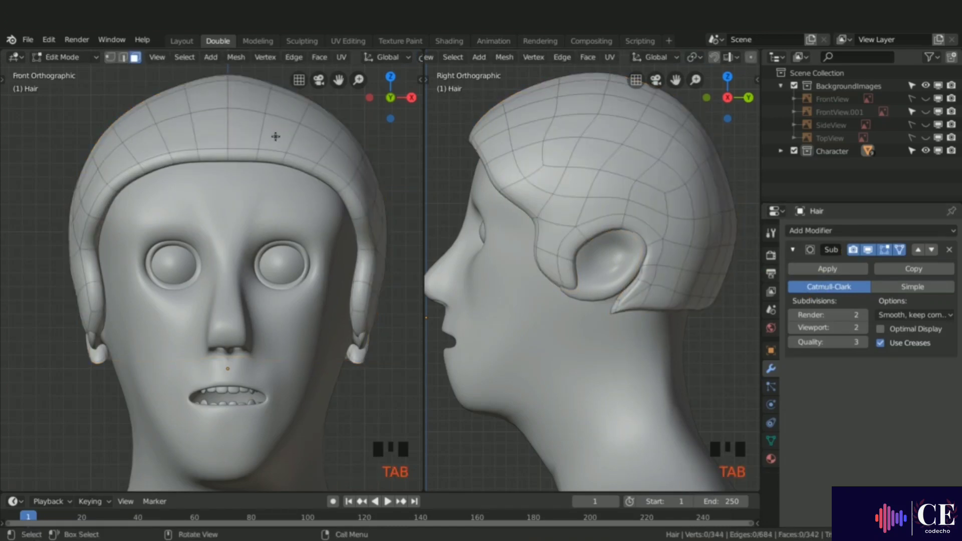
click(925, 112)
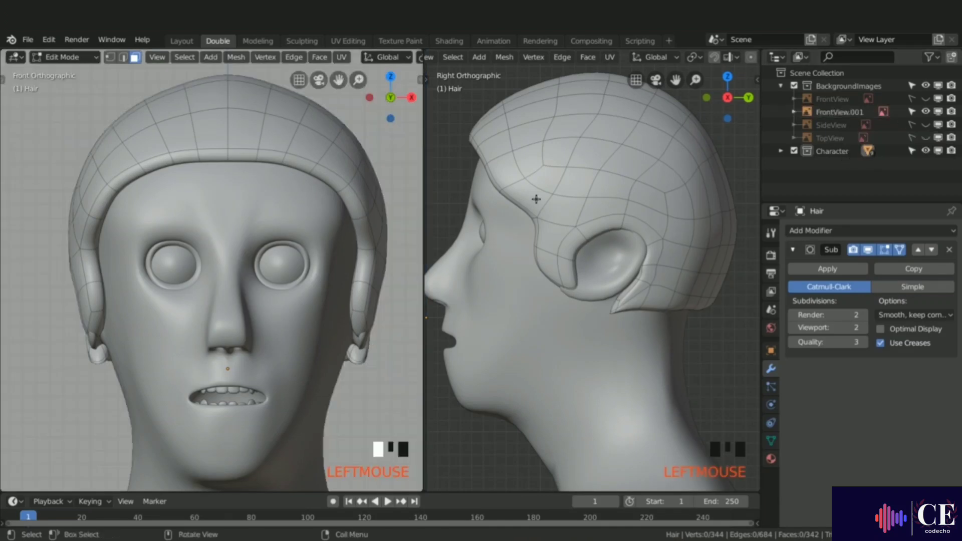
scroll(357, 215, down, 1)
scroll(357, 215, down, 3)
shift+middle_drag(358, 216, 388, 185)
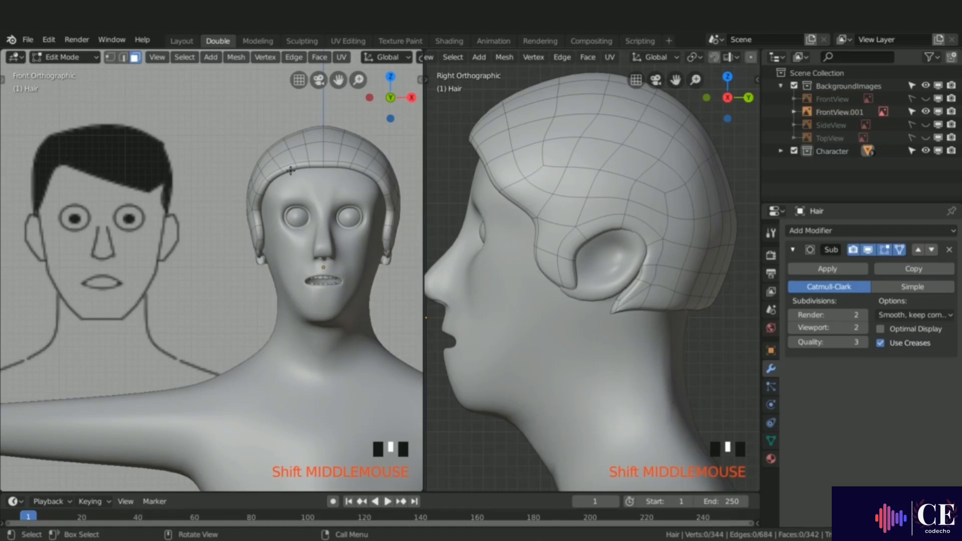
key(KP_7)
scroll(518, 202, down, 6)
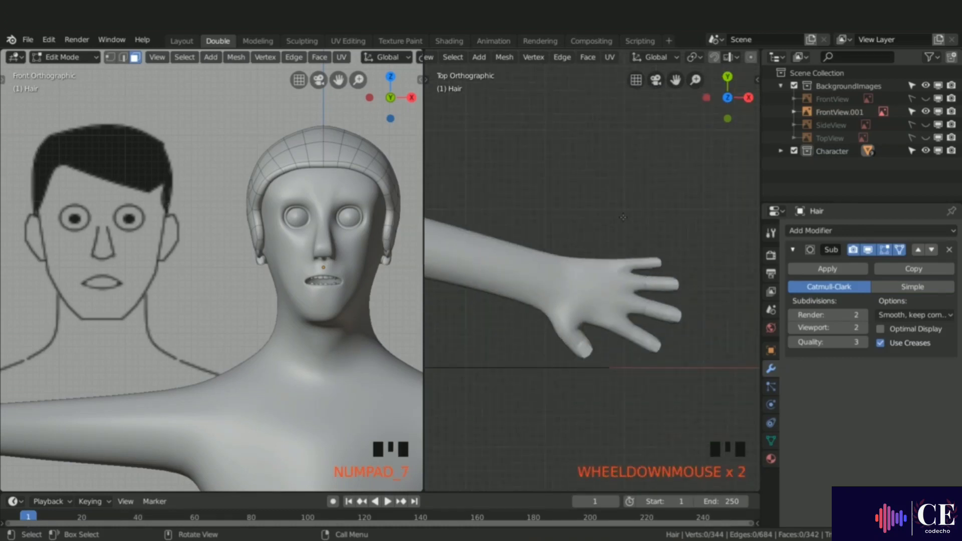
scroll(553, 249, up, 8)
key(ctrl+z)
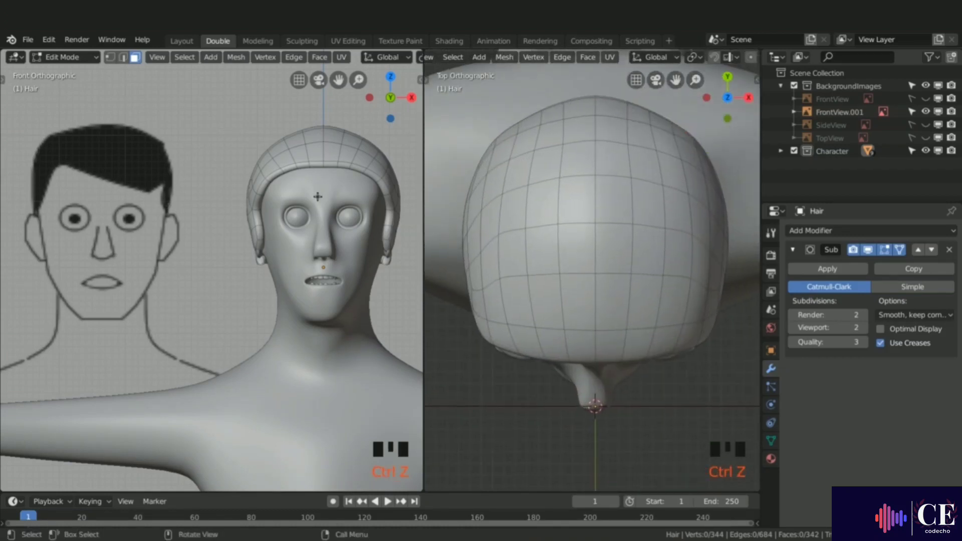
Step: Select the faces along the front hairline, move them up along Z and rotate them to follow the reference
click(304, 165)
shift+click(314, 166)
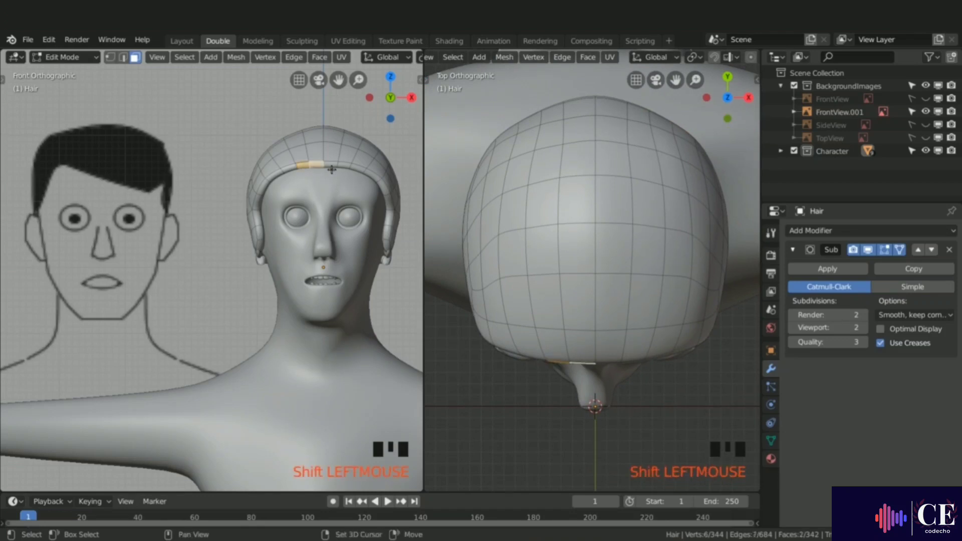
shift+click(330, 165)
shift+click(343, 166)
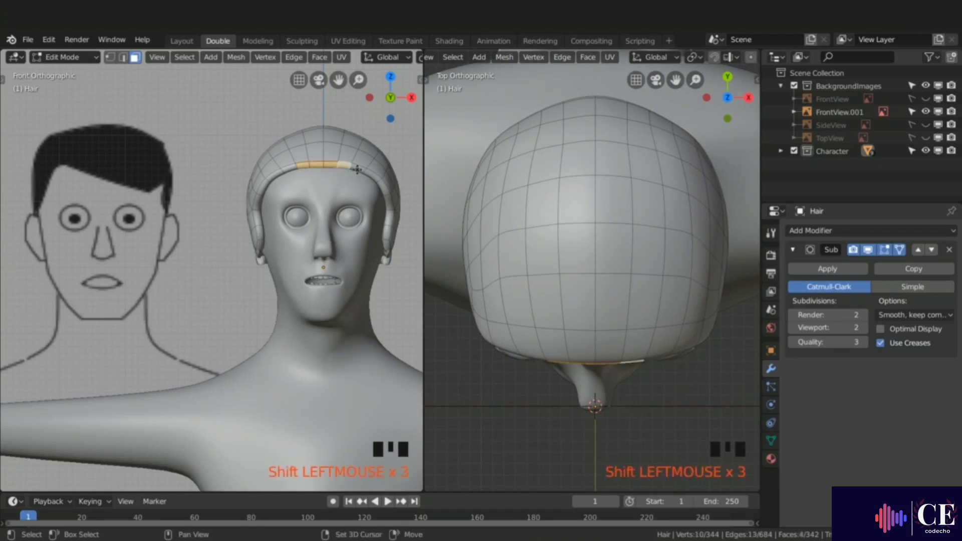
shift+click(357, 168)
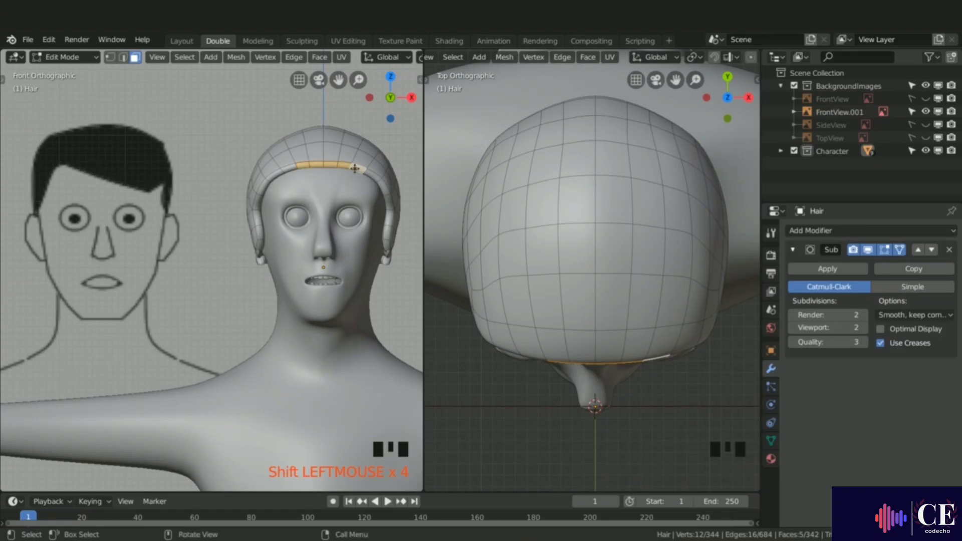
key(g)
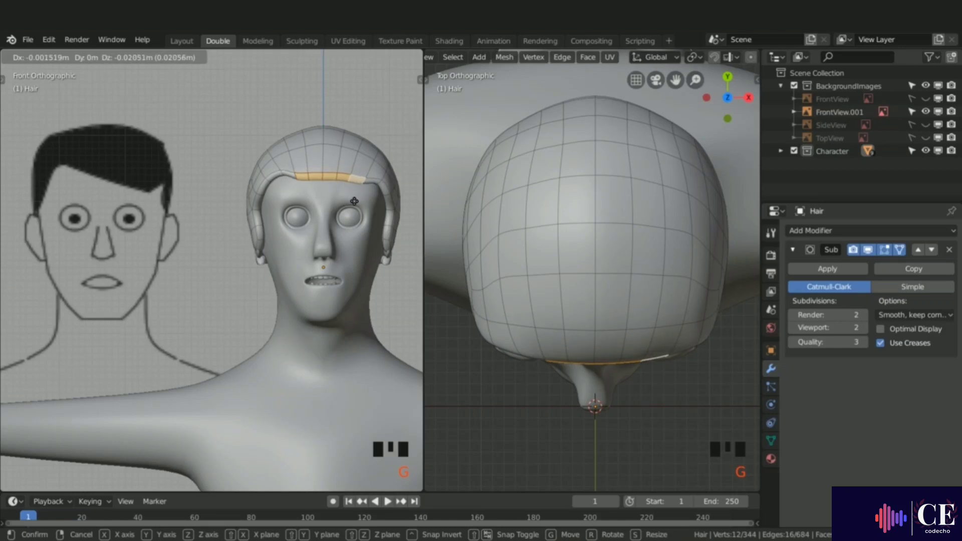
key(z)
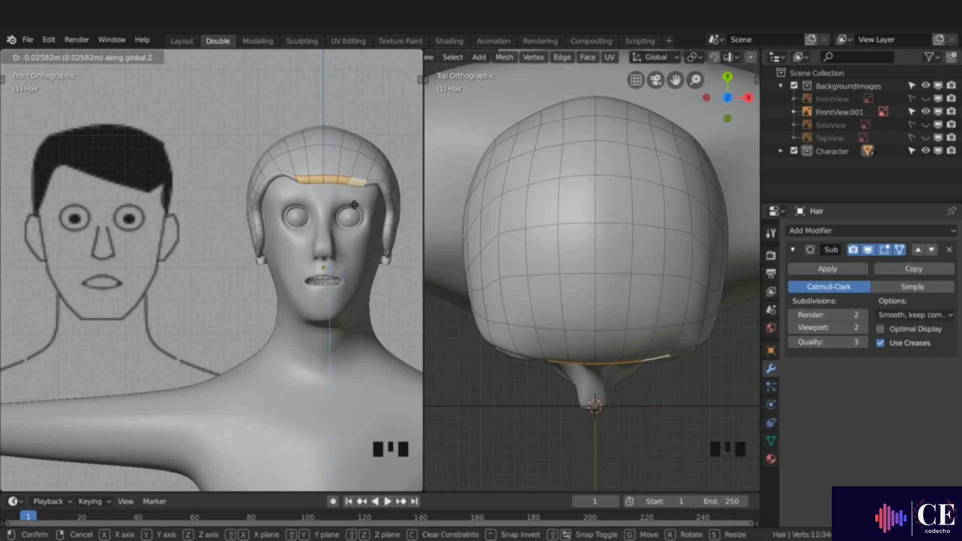
click(354, 204)
key(r)
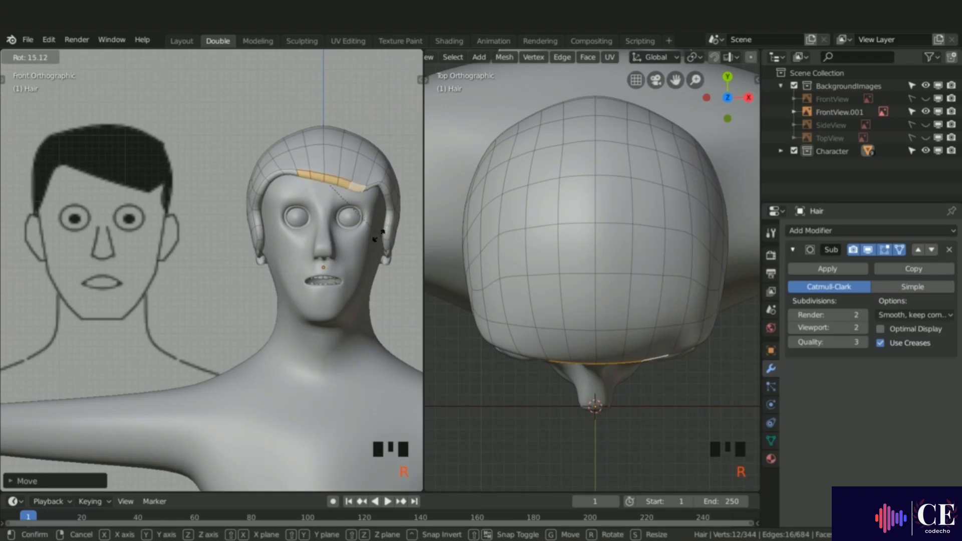
click(318, 189)
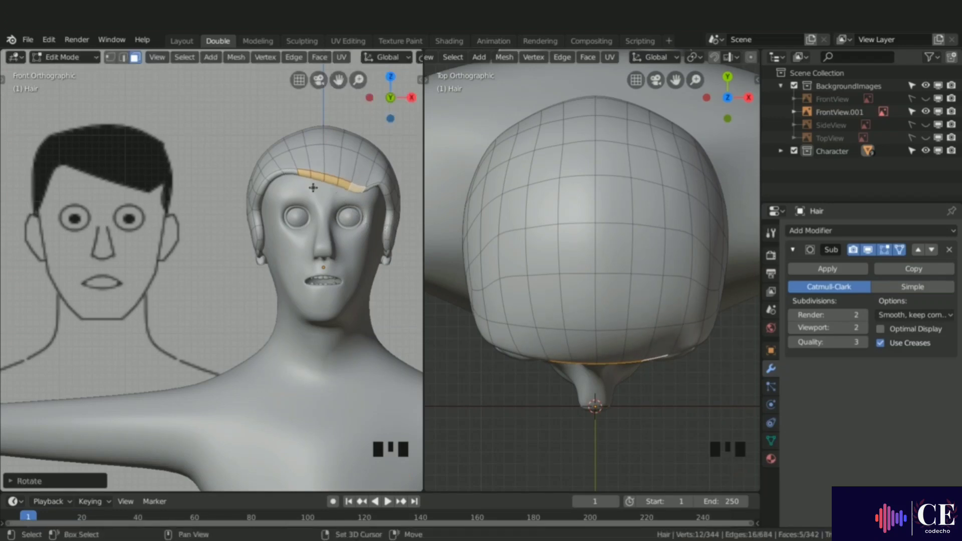
Step: Add more faces to the front hairline selection and move them up along Z to match the reference
shift+click(288, 173)
shift+click(278, 178)
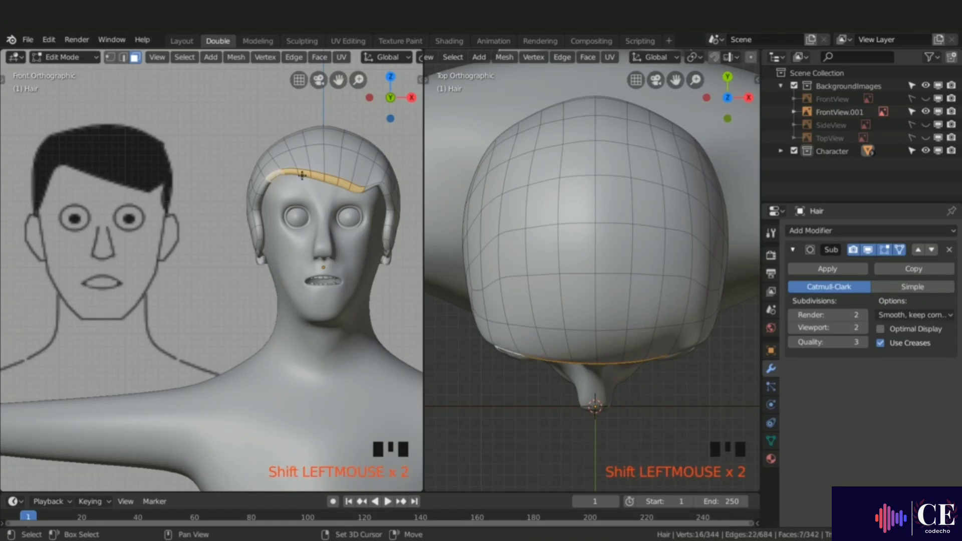
shift+click(369, 189)
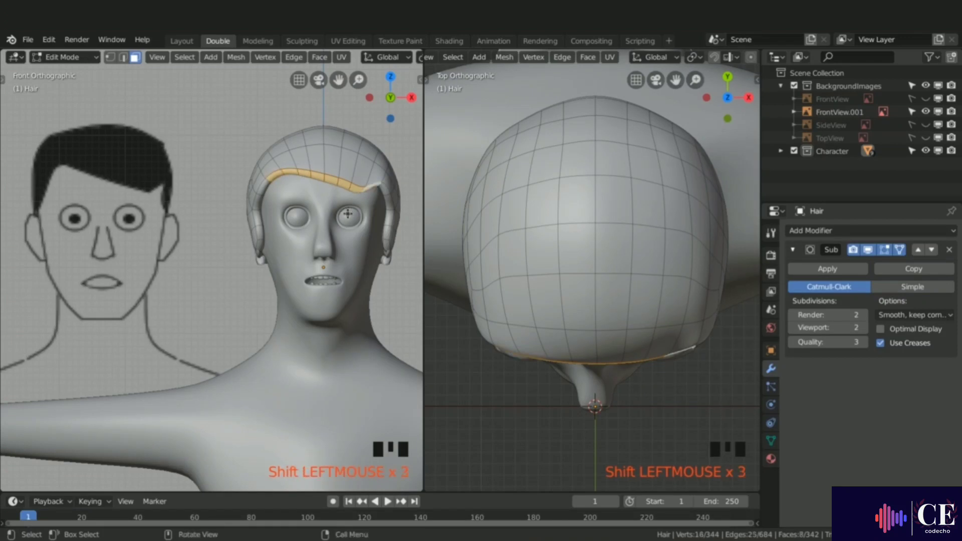
key(g)
key(z)
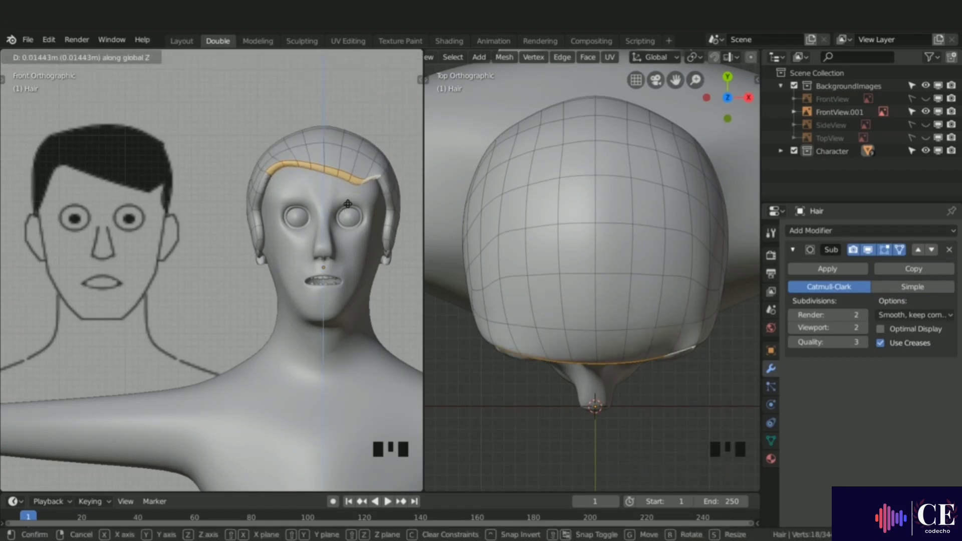
click(347, 204)
Step: Switch to vertex selection, pick hairline vertices near the temple and move them along Z
middle_drag(562, 288, 581, 204)
key(1)
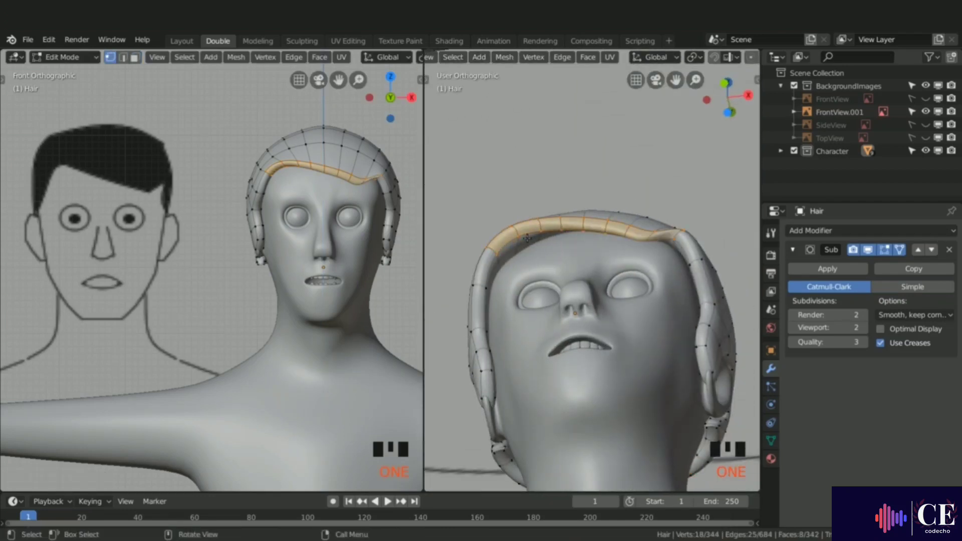
click(499, 258)
shift+click(520, 241)
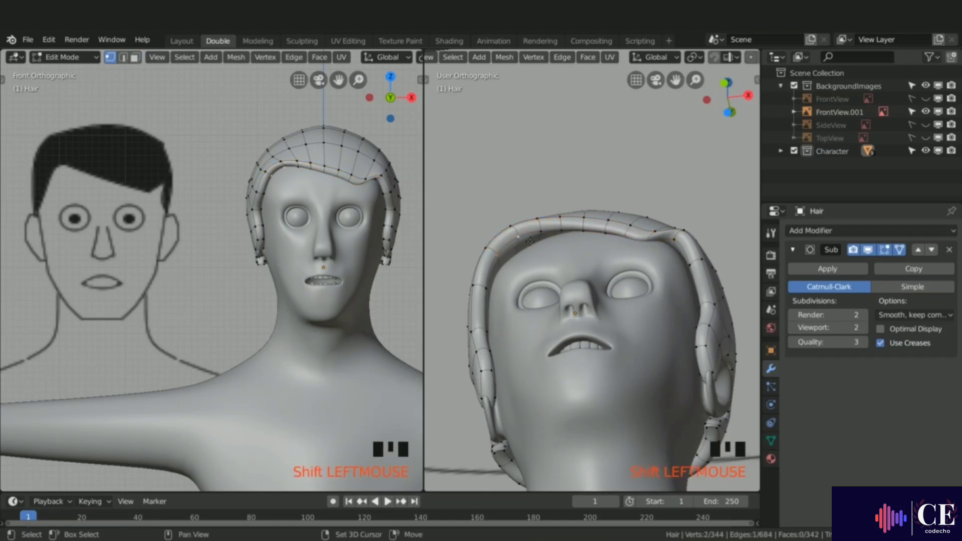
shift+click(512, 262)
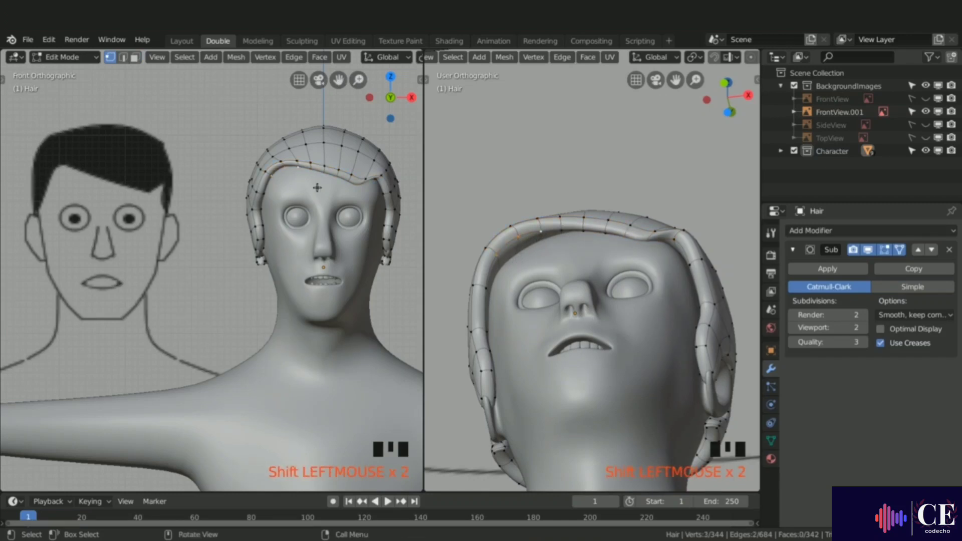
key(g)
key(z)
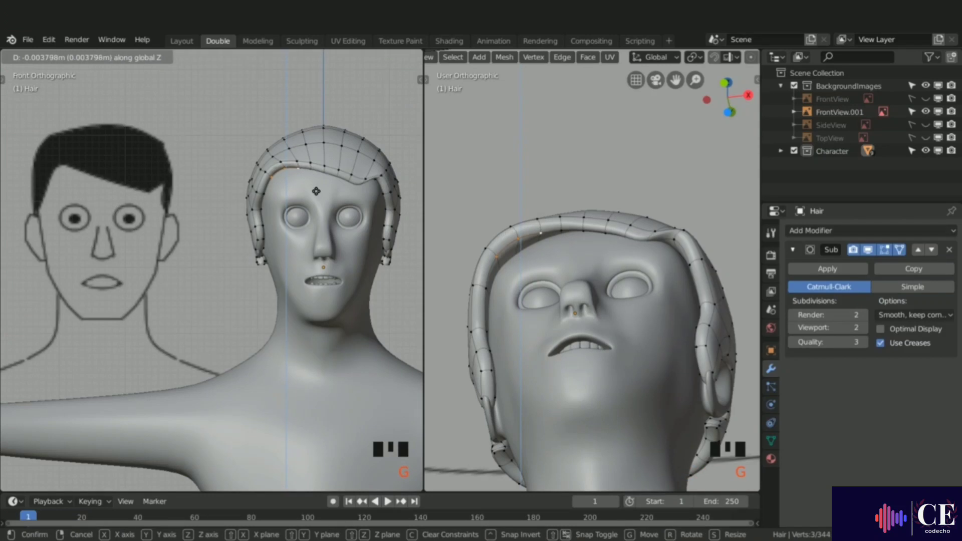
click(316, 198)
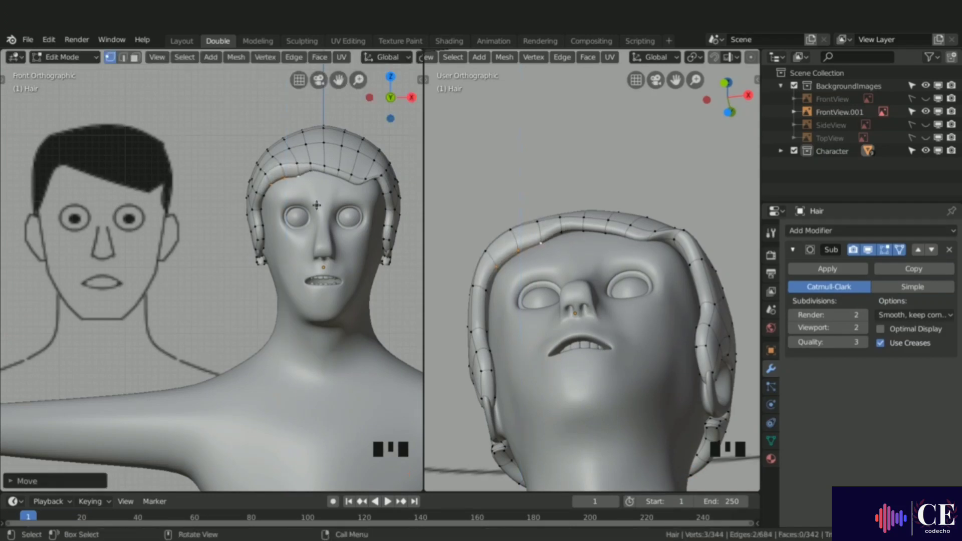
Step: Select a single vertex at the front hairline and move it along Z
click(565, 235)
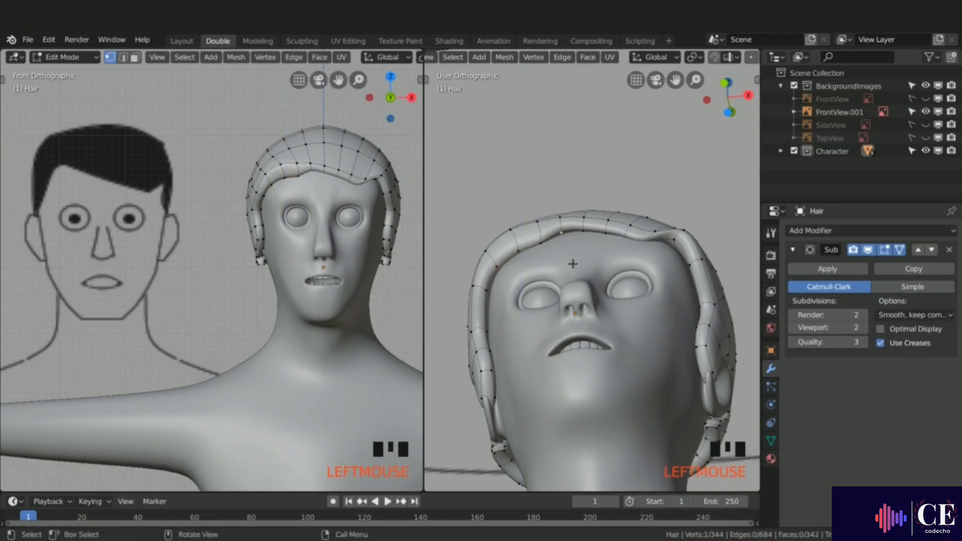
key(g)
key(z)
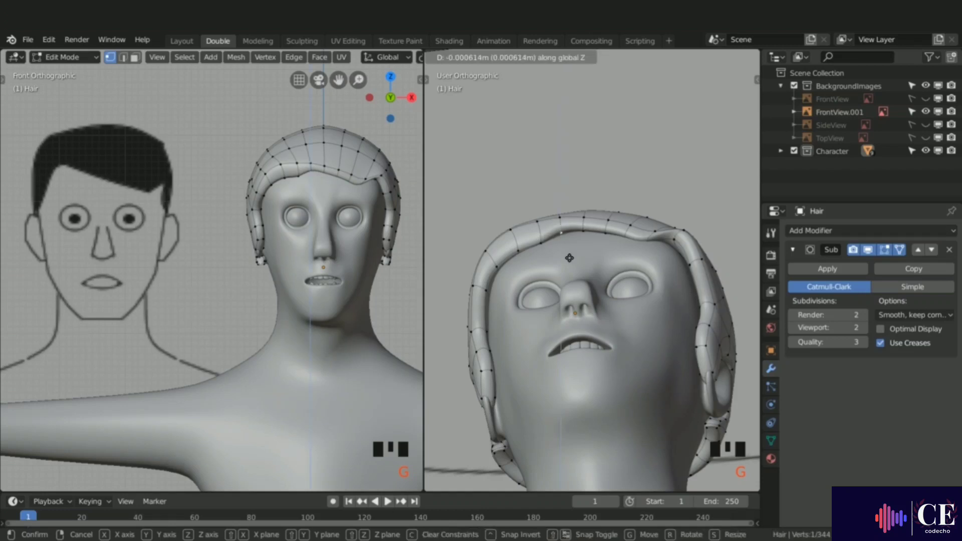
click(567, 269)
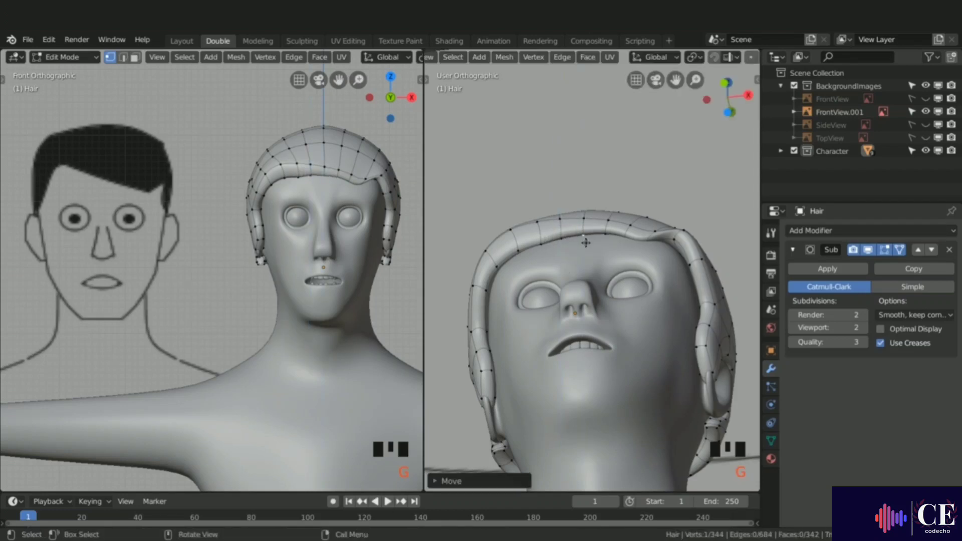
Step: Select vertices along the side hairline above the ear and move them along X
click(487, 290)
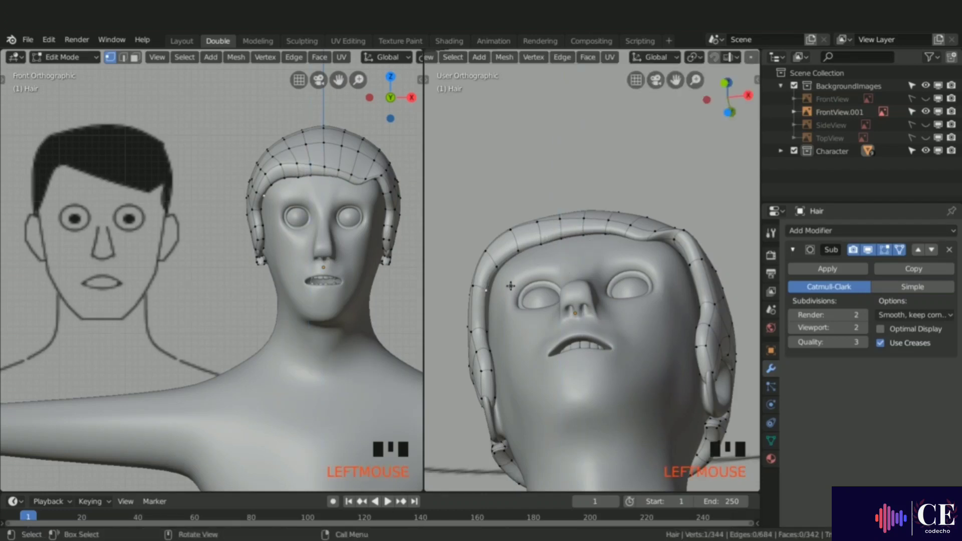
shift+click(488, 331)
shift+click(489, 332)
shift+click(490, 350)
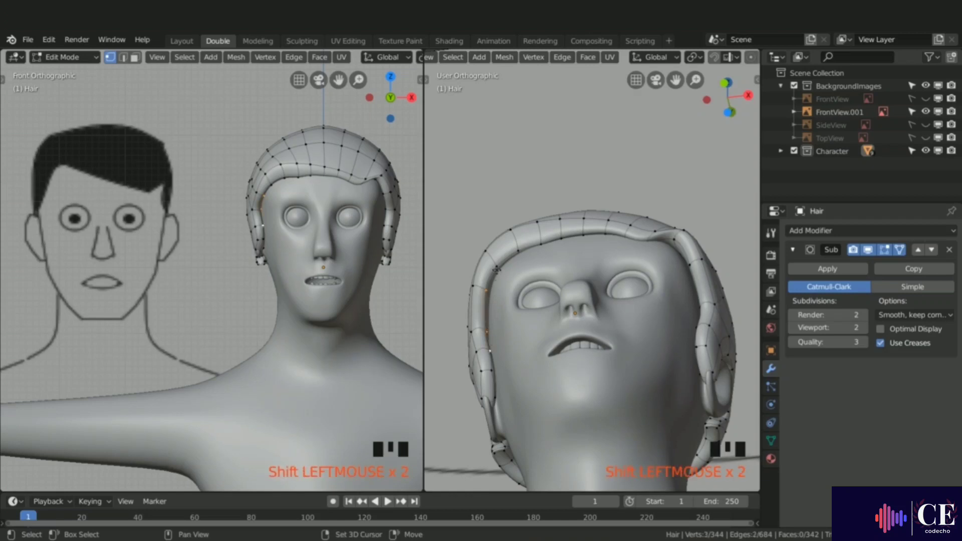
shift+click(496, 268)
key(g)
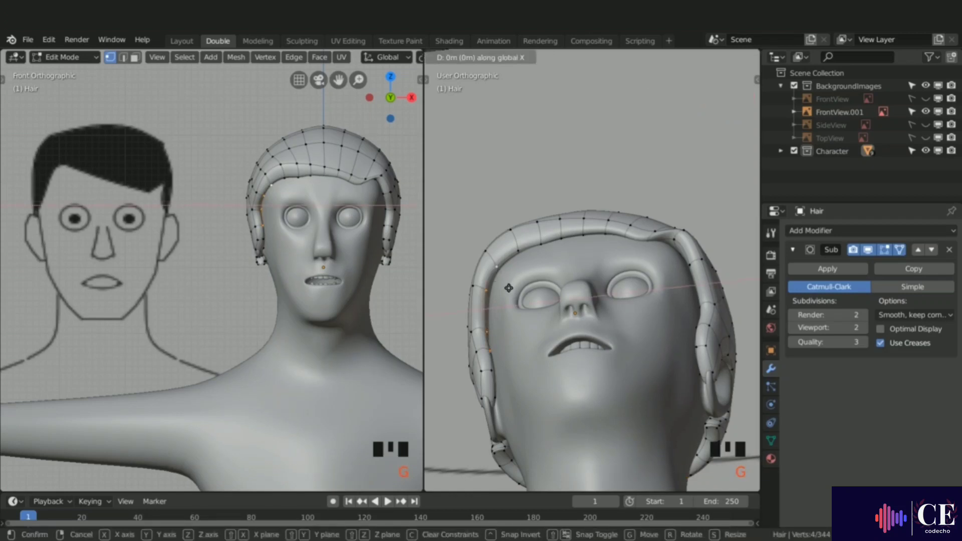
key(x)
click(517, 287)
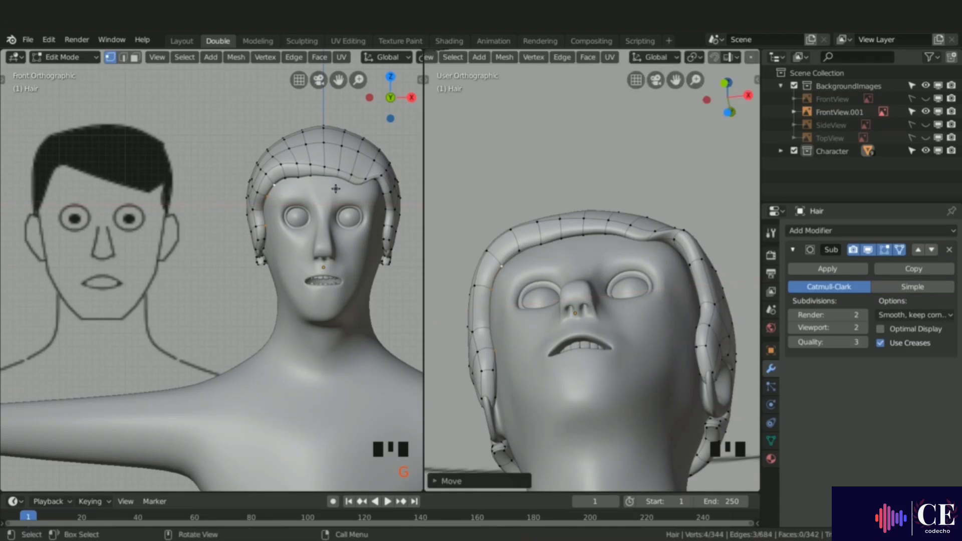
Step: Switch to face selection, select a face at the temple and move it
key(3)
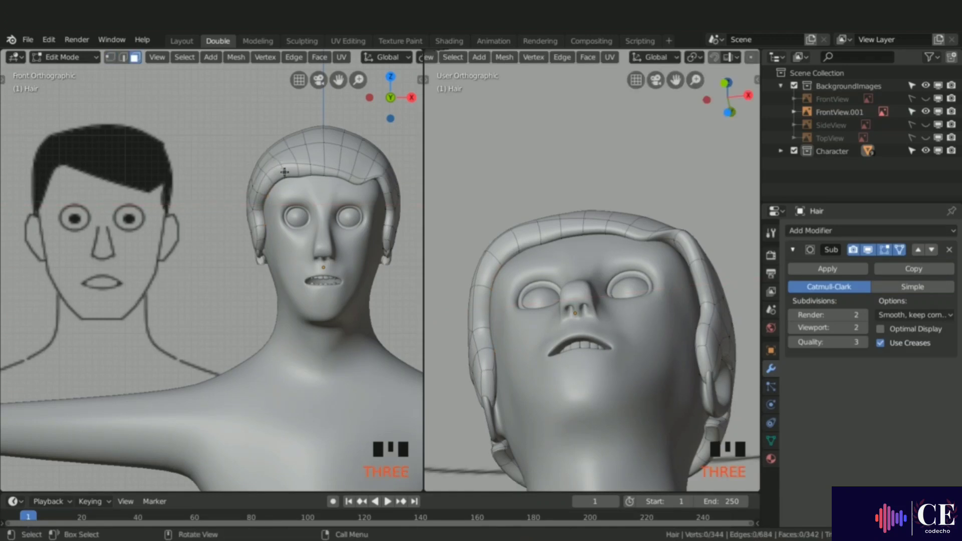
click(293, 173)
key(g)
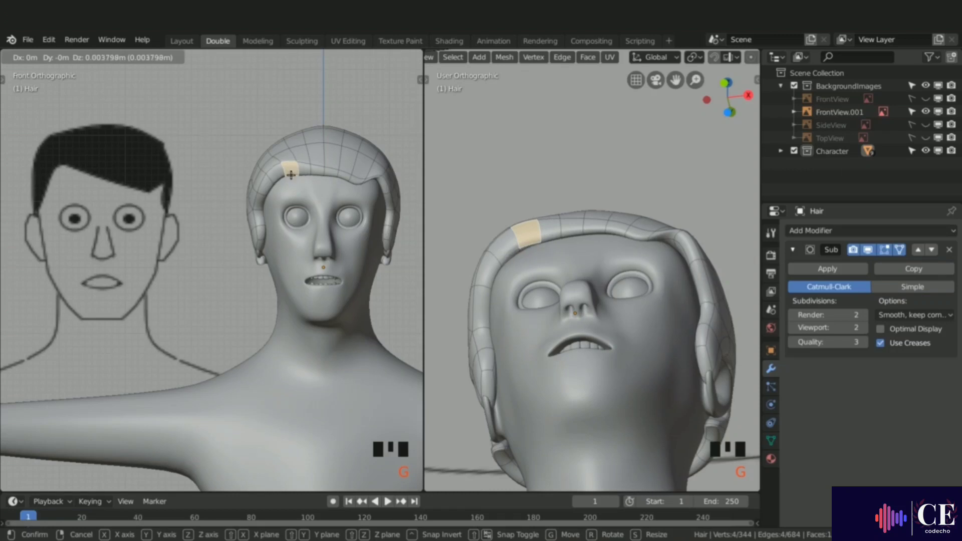
click(291, 175)
Step: Select the band of faces wrapping around the ear on one side of the Hair cap
middle_drag(351, 194, 232, 208)
click(230, 210)
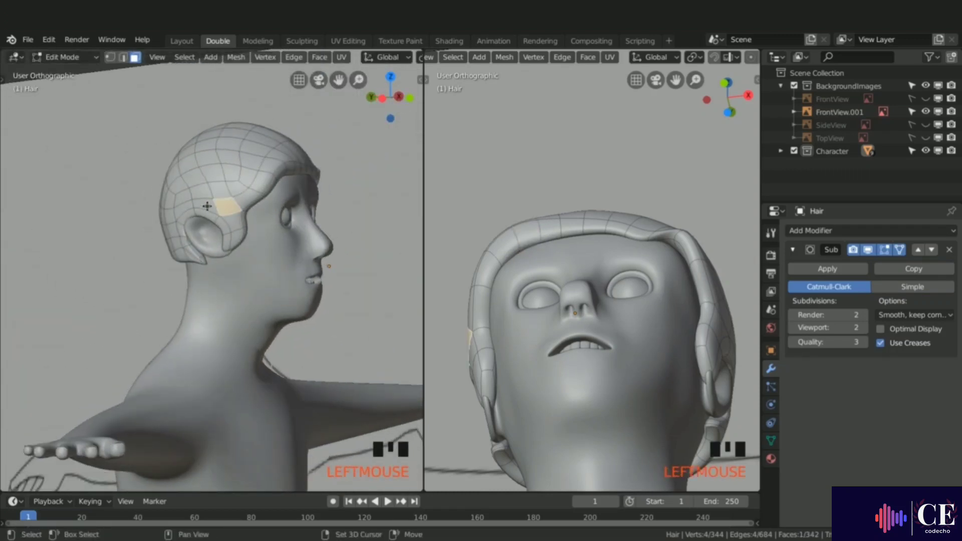
shift+click(213, 206)
shift+click(225, 220)
shift+click(228, 227)
shift+click(232, 234)
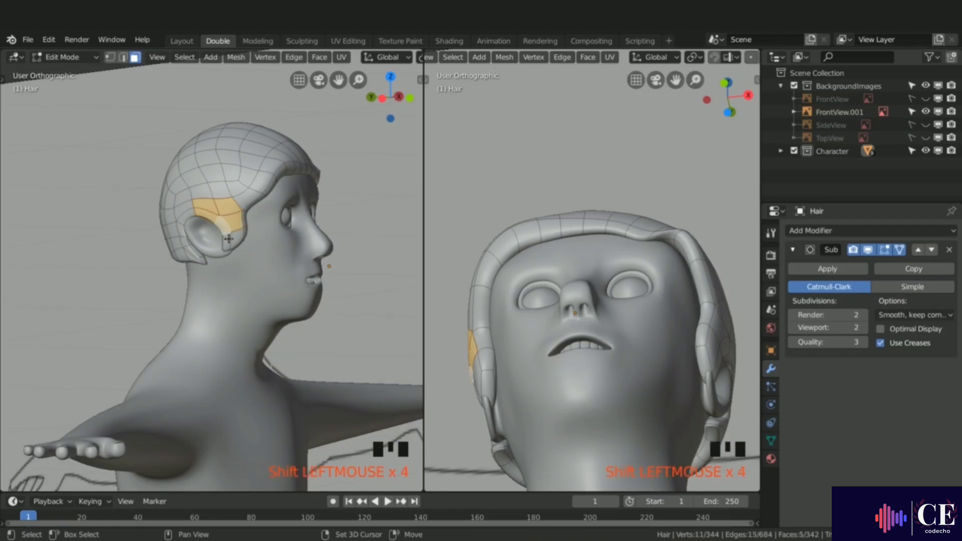
shift+click(234, 242)
shift+click(235, 248)
mouse_move(281, 213)
middle_down()
mouse_move(300, 216)
mouse_move(285, 216)
middle_up()
shift+click(188, 214)
shift+click(175, 208)
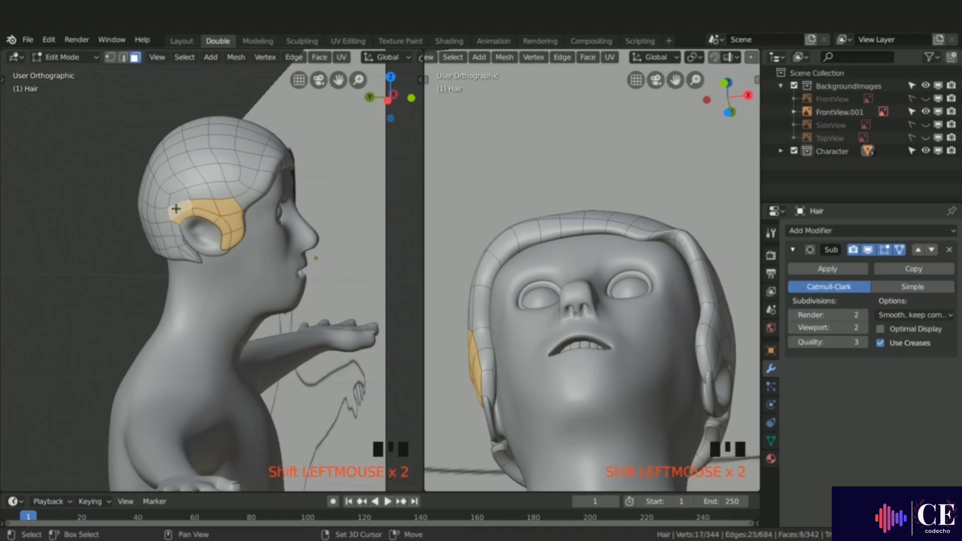
shift+click(177, 236)
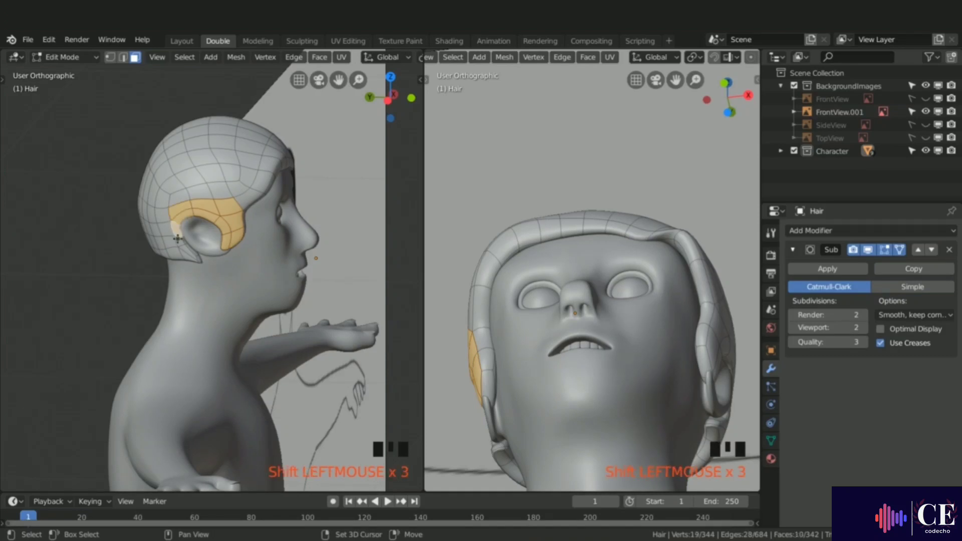
shift+click(178, 241)
shift+click(187, 255)
shift+click(184, 255)
shift+click(174, 250)
shift+click(167, 236)
shift+click(160, 220)
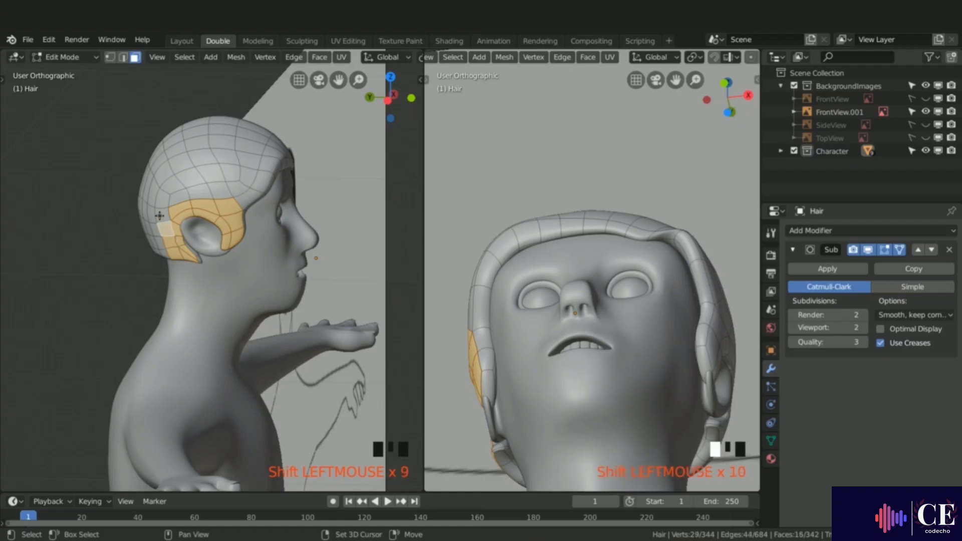
shift+click(160, 216)
middle_drag(160, 215, 181, 212)
Step: Add the faces around the ear on the other side of the head to the selection
middle_drag(112, 198, 114, 201)
scroll(281, 229, up, 3)
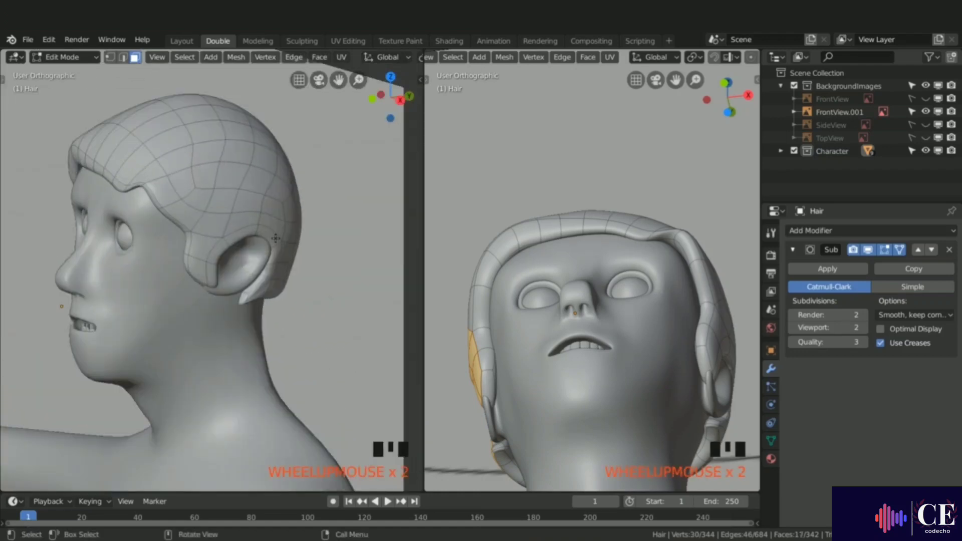
shift+click(188, 275)
shift+click(198, 278)
shift+click(200, 253)
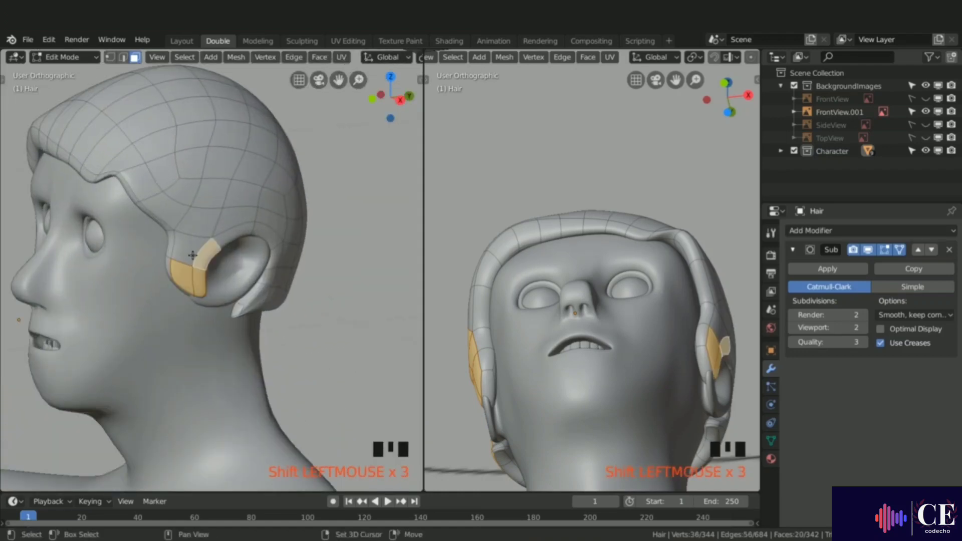
shift+click(183, 251)
shift+click(195, 223)
shift+click(233, 218)
shift+click(216, 196)
shift+click(245, 193)
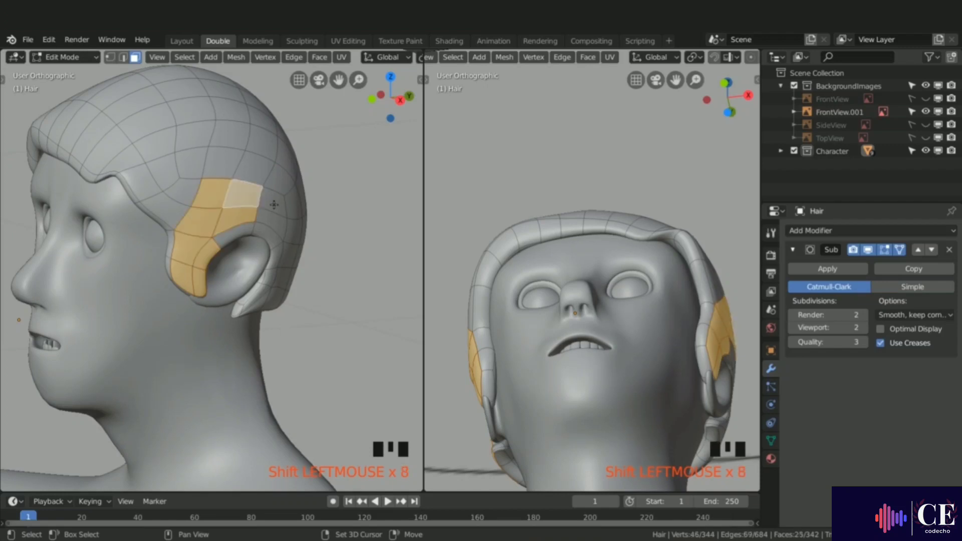
shift+click(273, 204)
shift+click(274, 224)
shift+click(269, 241)
shift+click(274, 226)
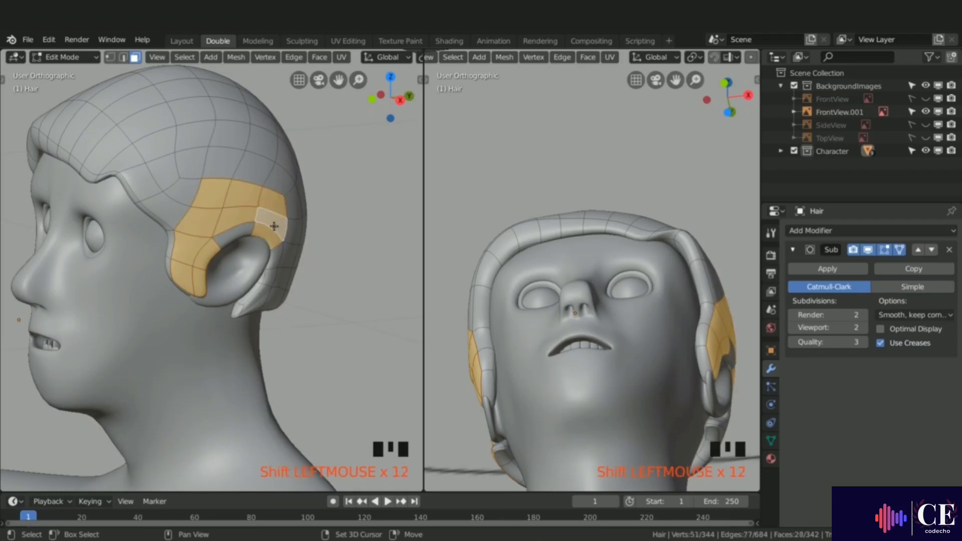
shift+click(240, 233)
shift+click(267, 277)
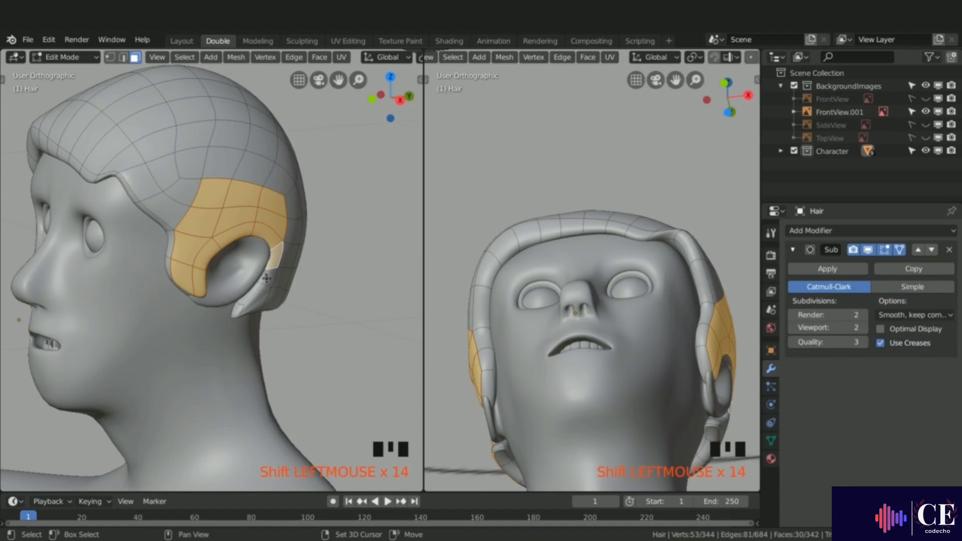
shift+click(267, 279)
shift+click(256, 297)
shift+click(292, 204)
shift+click(292, 231)
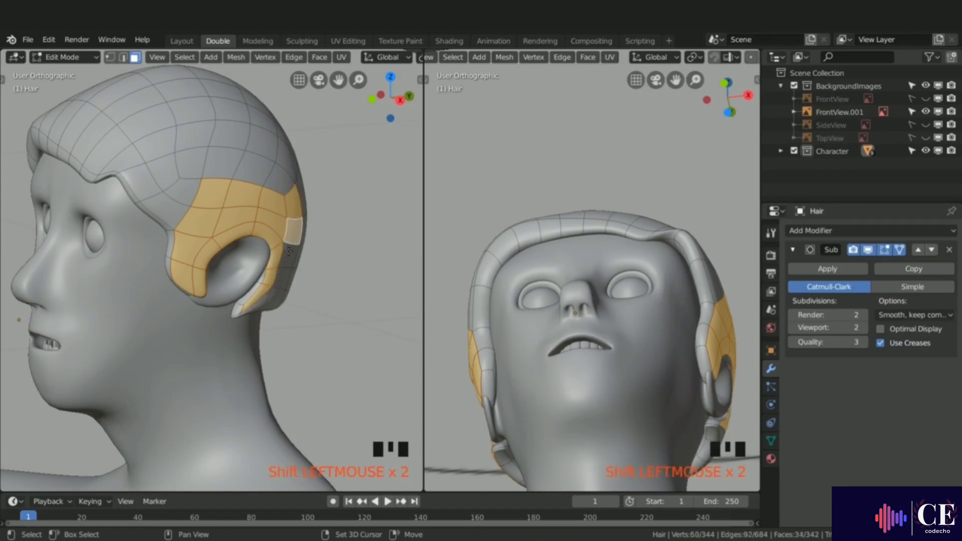
shift+click(288, 253)
shift+click(281, 276)
shift+click(269, 300)
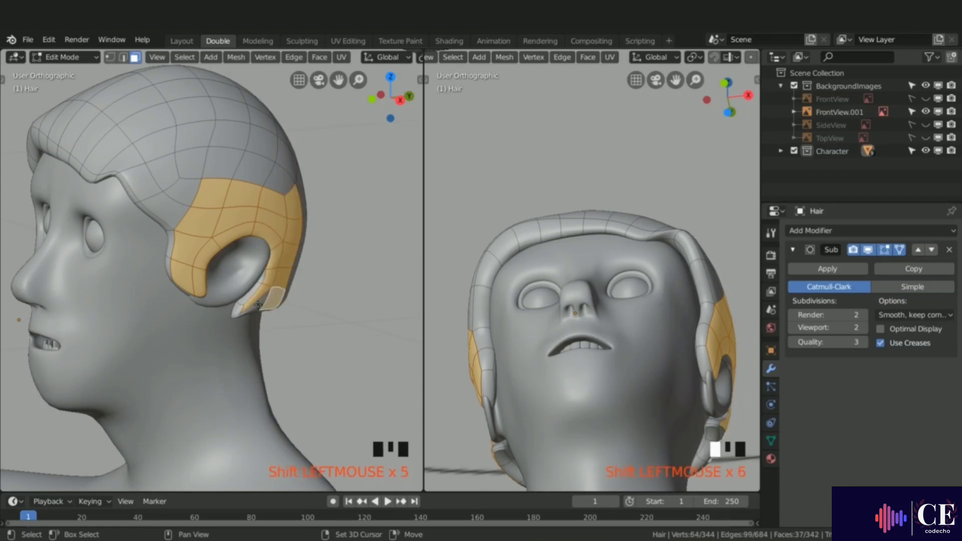
shift+click(253, 299)
Step: In front view, scale the selected side faces along X to pull them in toward the head
key(KP_1)
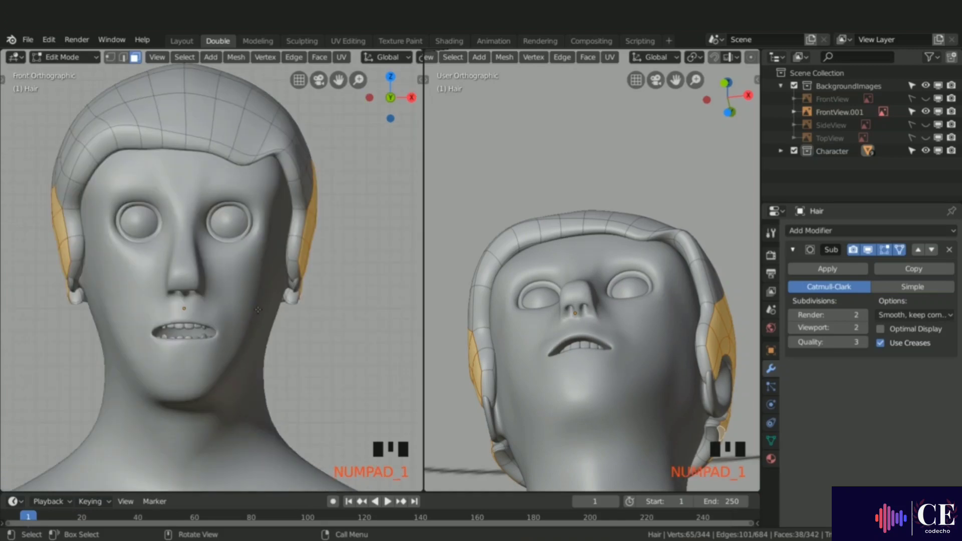
key(s)
key(x)
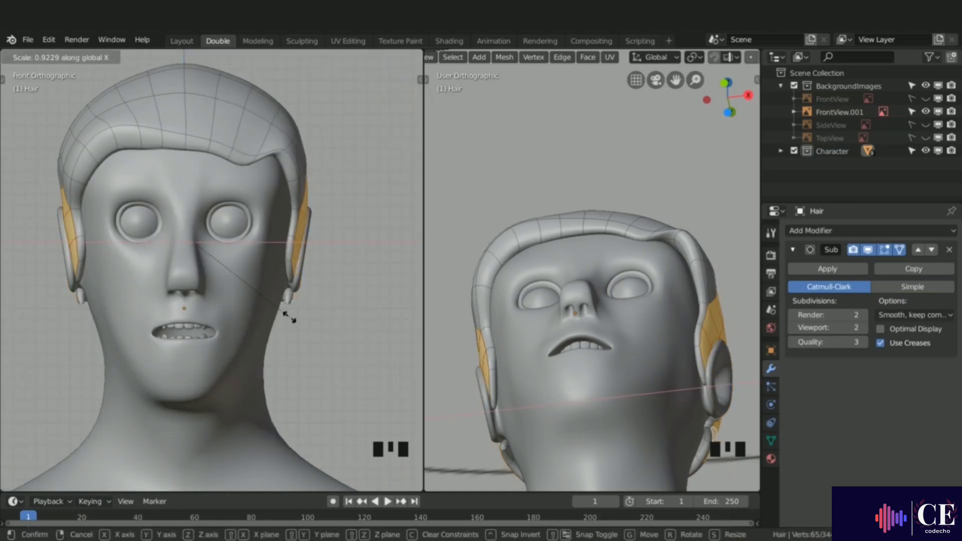
click(289, 318)
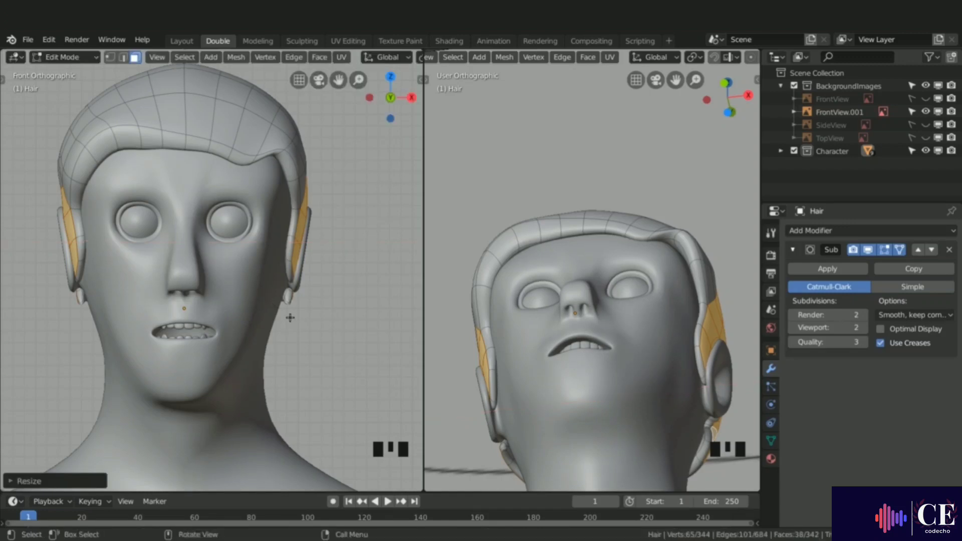
Step: Switch to vertex selection, select the vertices at the tip of one sideburn and move them down along Z
key(1)
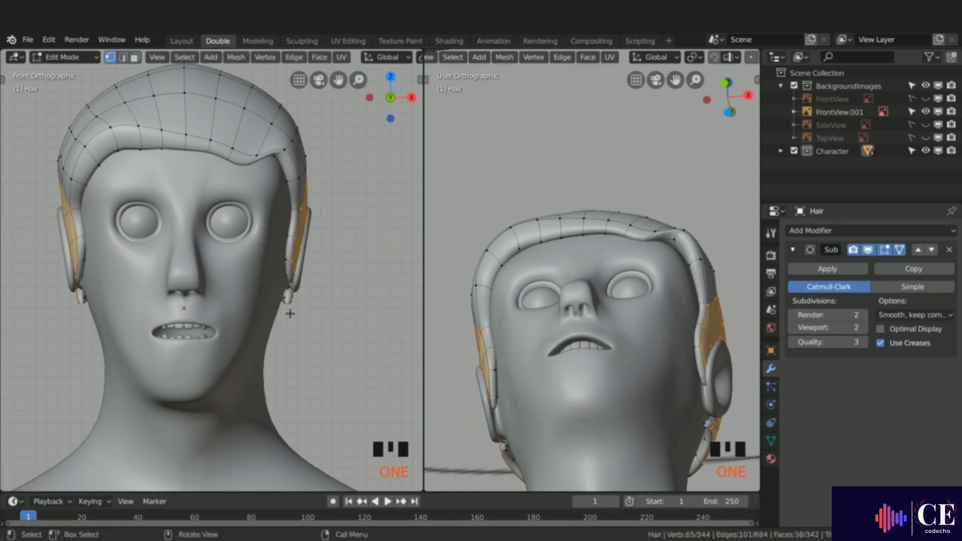
middle_drag(292, 310, 165, 299)
scroll(188, 290, up, 5)
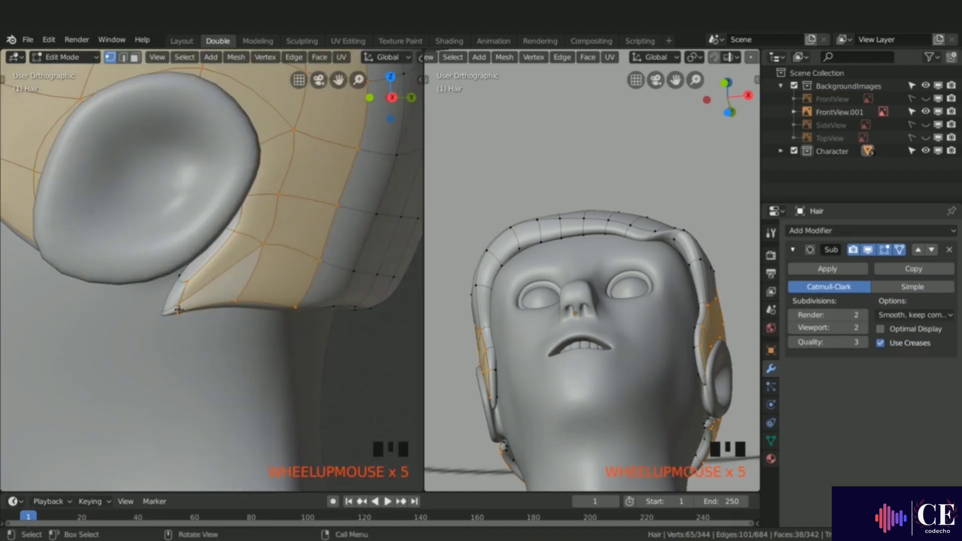
click(178, 311)
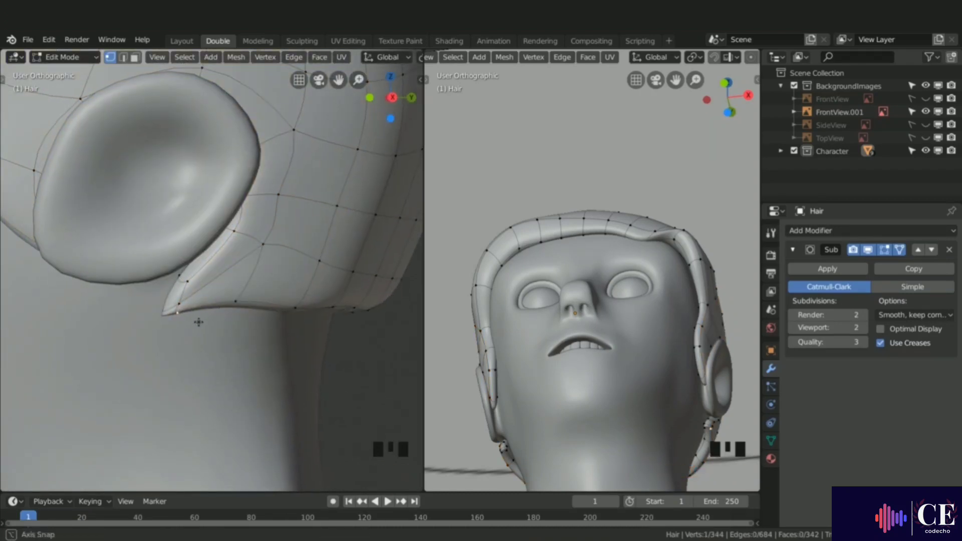
middle_drag(199, 322, 247, 285)
shift+click(172, 338)
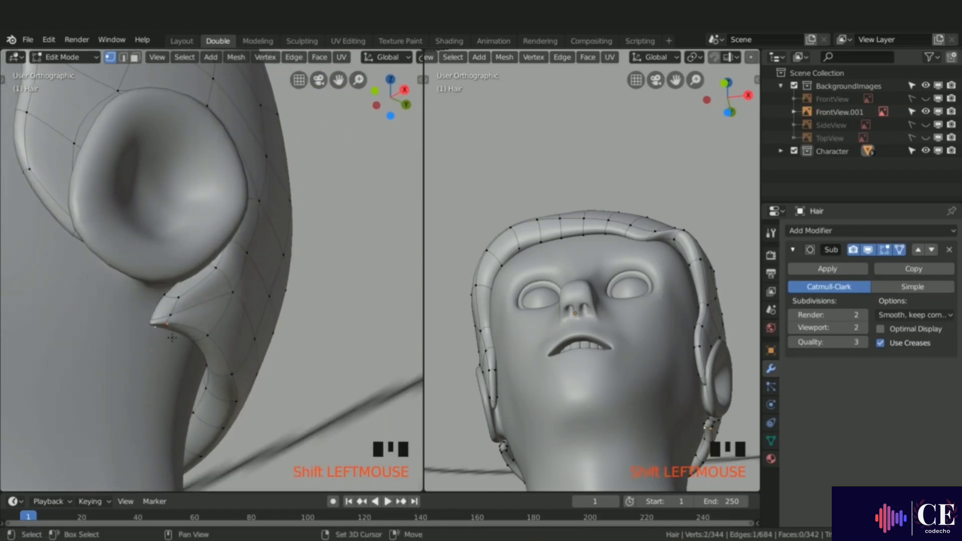
middle_drag(180, 325, 183, 359)
key(g)
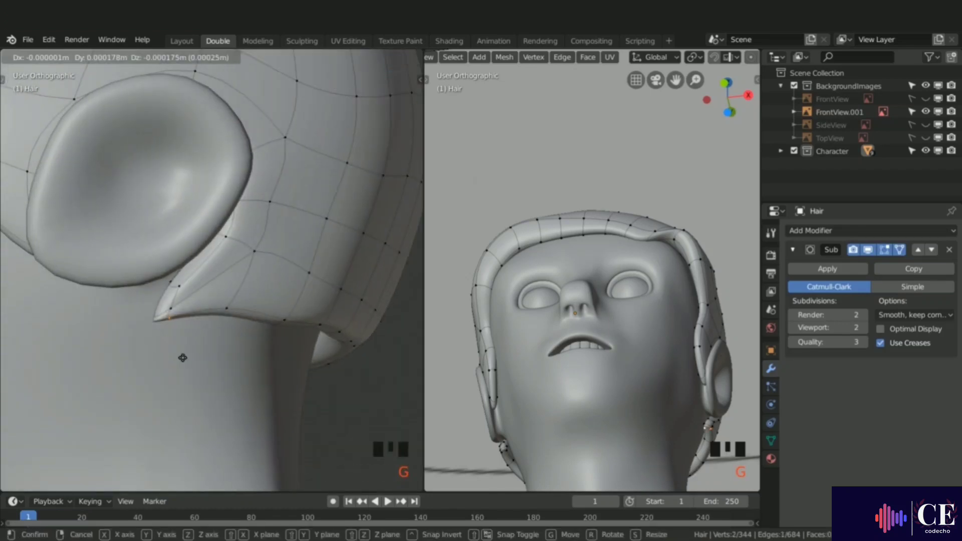
key(z)
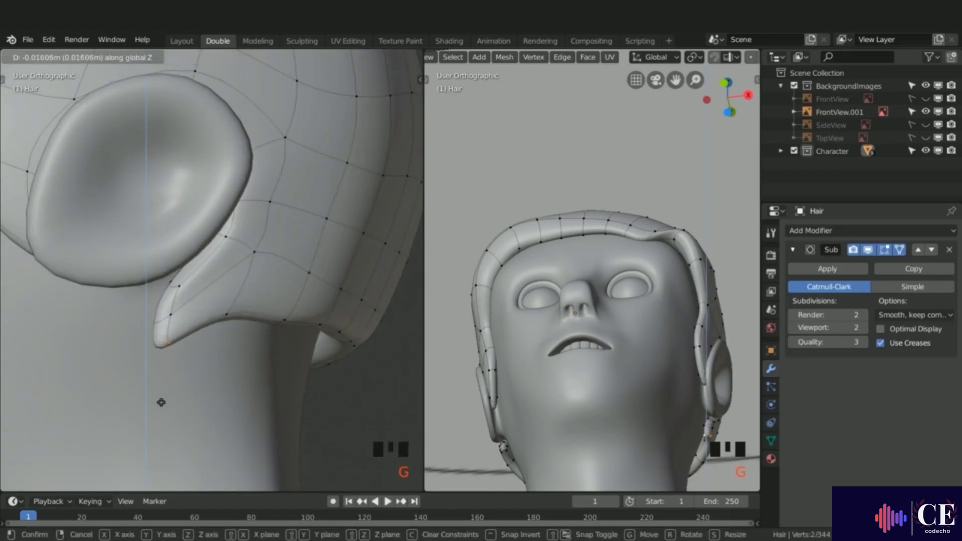
click(162, 401)
Step: Reposition the sideburn tip vertices and the neighbouring vertices to shape the sideburn point
middle_drag(174, 396, 274, 386)
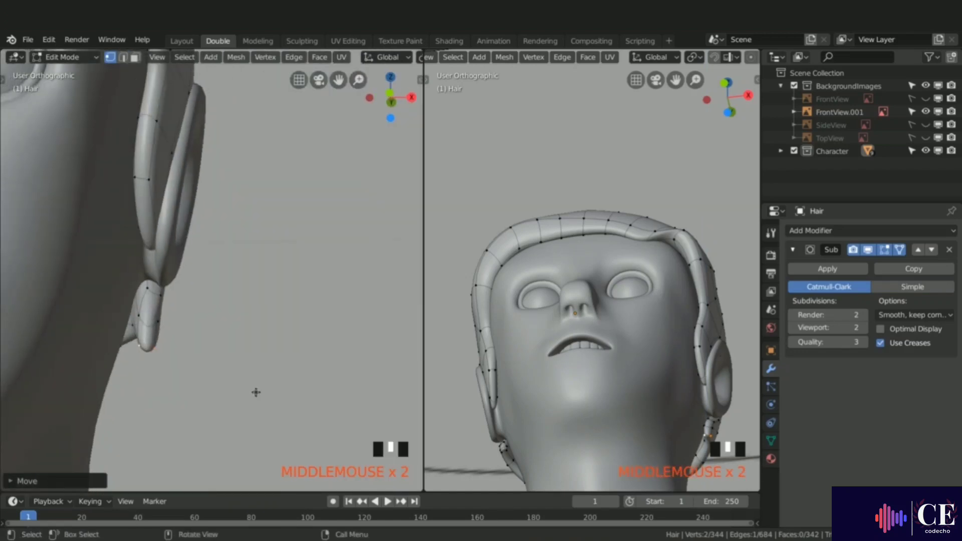
key(g)
click(150, 347)
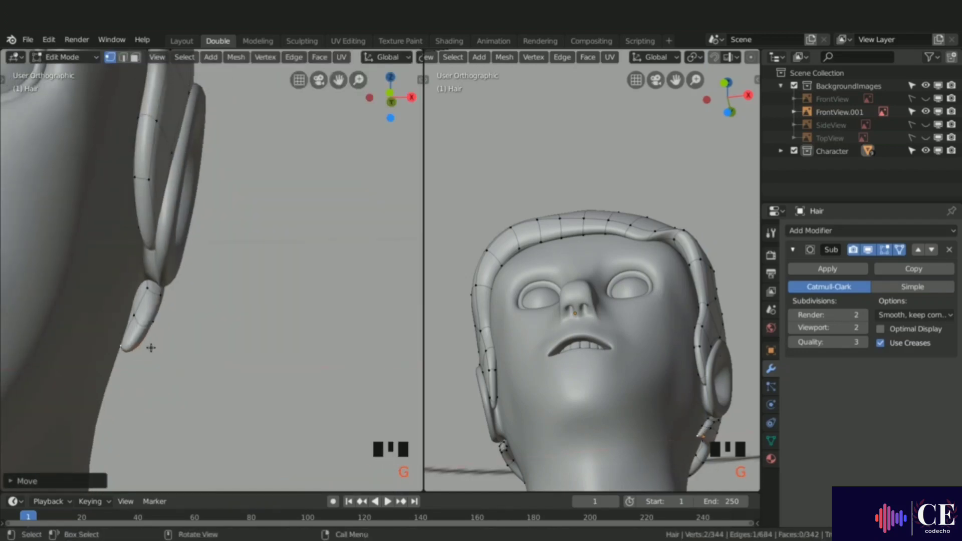
click(133, 319)
shift+click(153, 321)
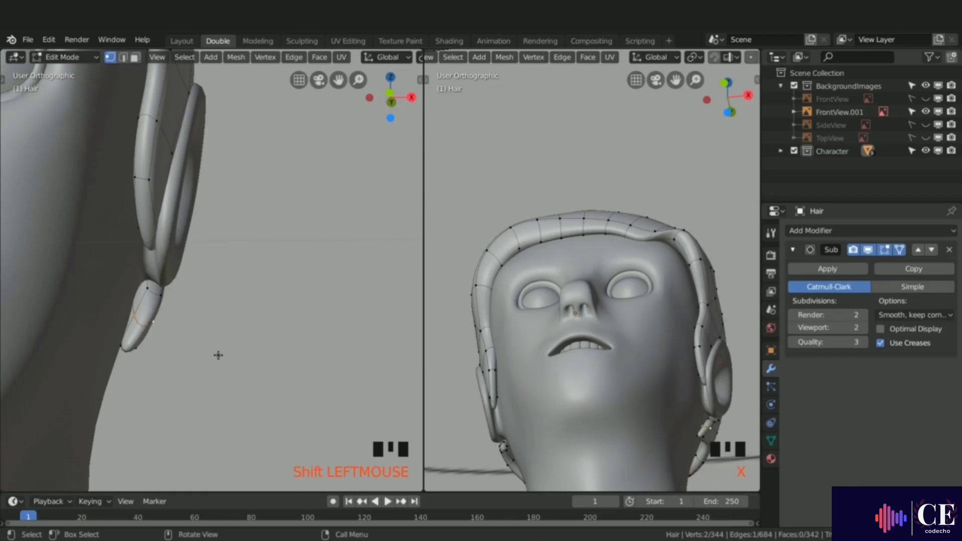
key(g)
click(205, 355)
Step: Select two vertices on the sideburn and move them along X toward the face
click(143, 295)
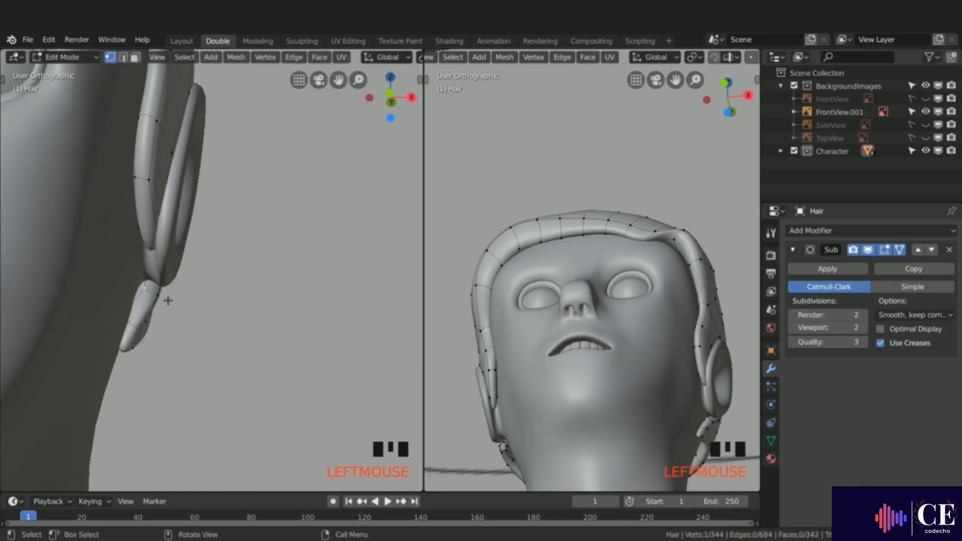
shift+click(168, 301)
key(g)
key(x)
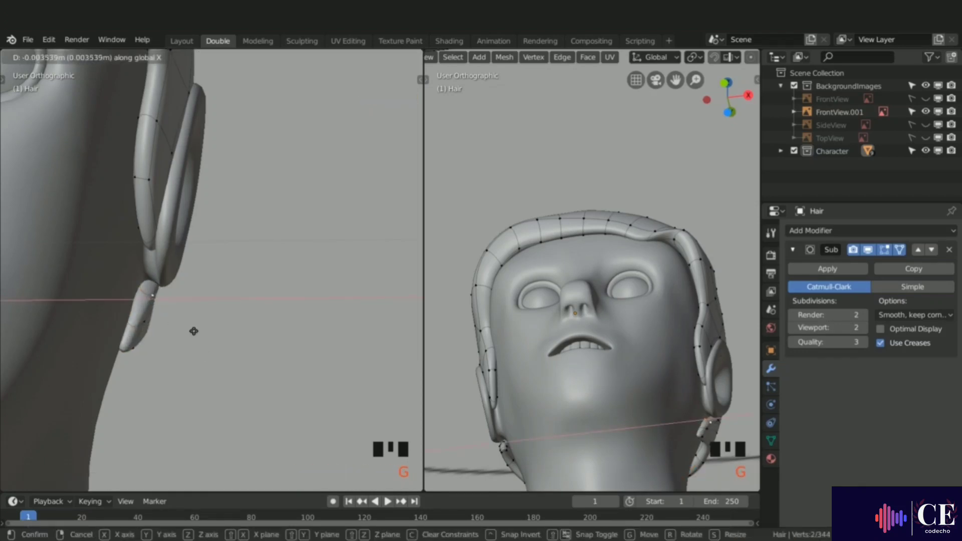
click(194, 331)
Step: Switch to face selection, select the band of faces along the back hairline and move them down along Z
middle_drag(194, 331, 62, 330)
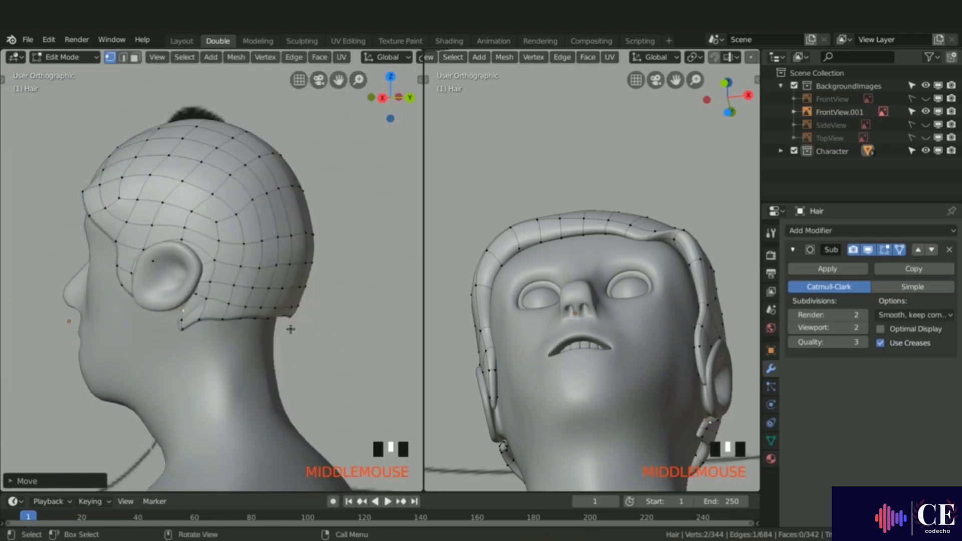
middle_drag(288, 329, 227, 290)
key(3)
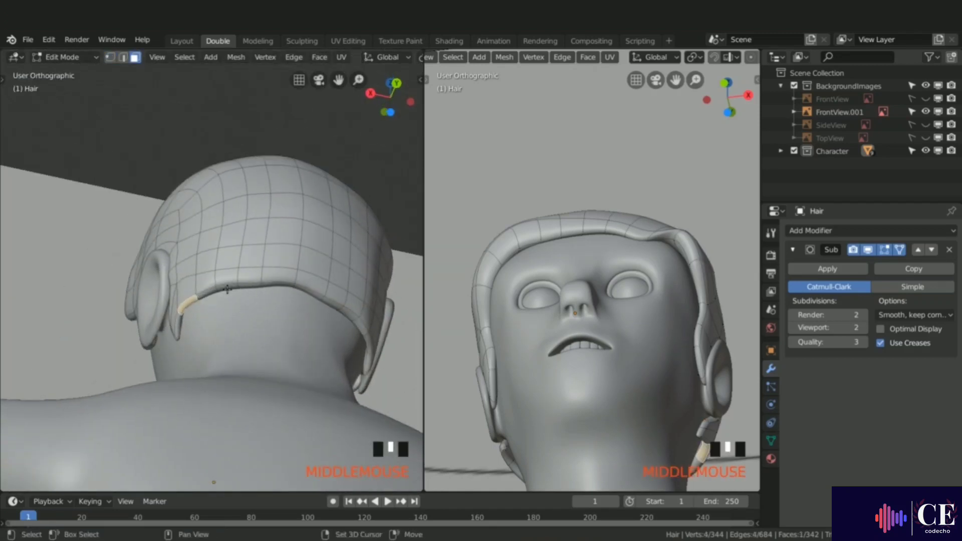
shift+click(228, 287)
shift+click(277, 285)
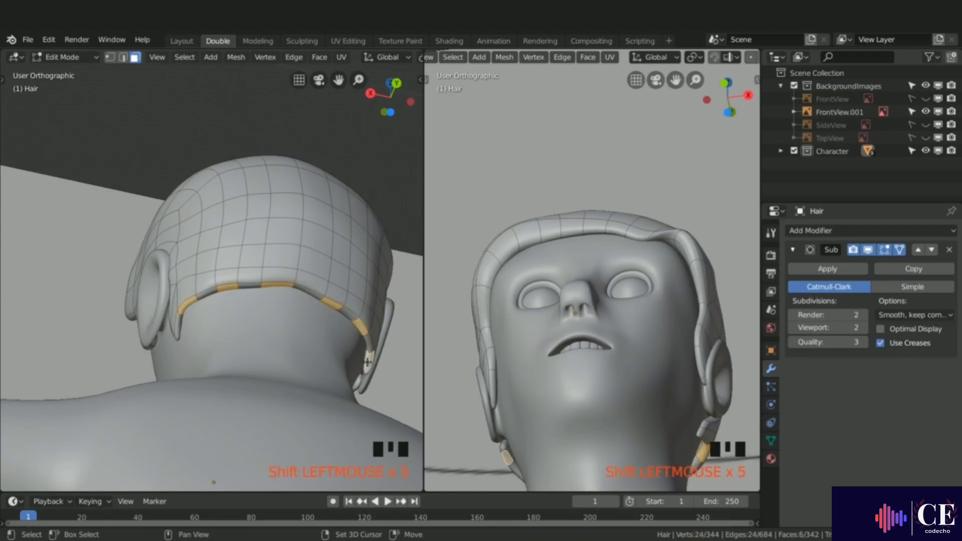
middle_drag(368, 361, 297, 351)
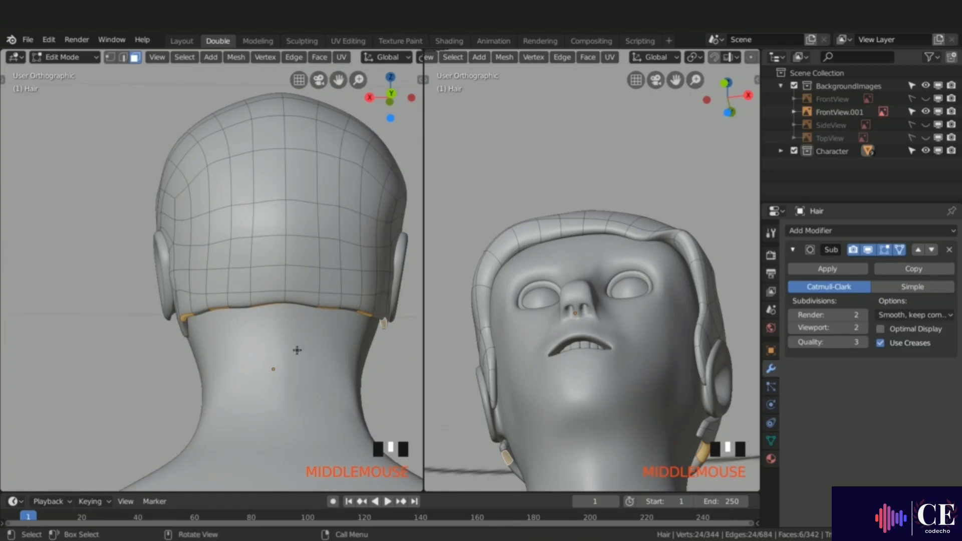
key(g)
key(z)
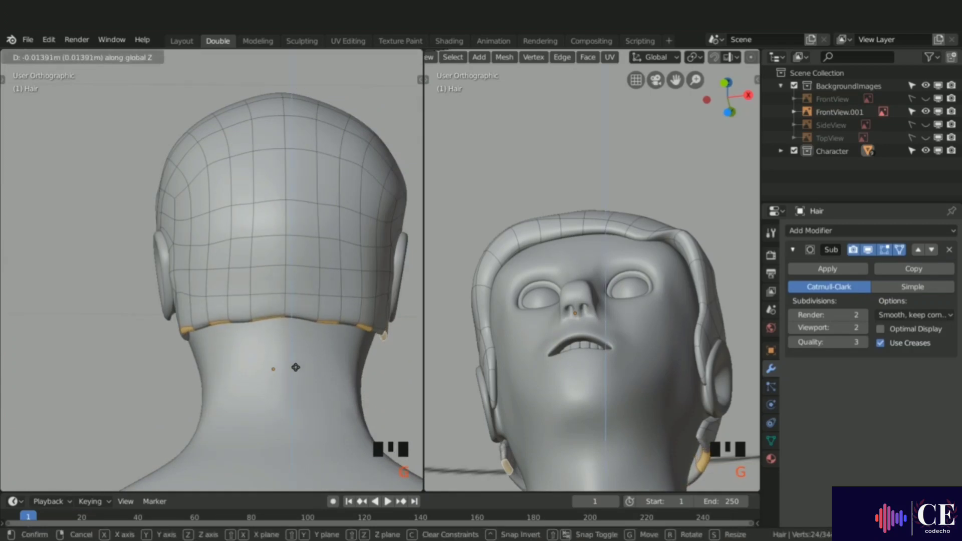
click(295, 368)
Step: Deselect the end faces of the back band and move the remaining back hairline faces down
shift+click(186, 331)
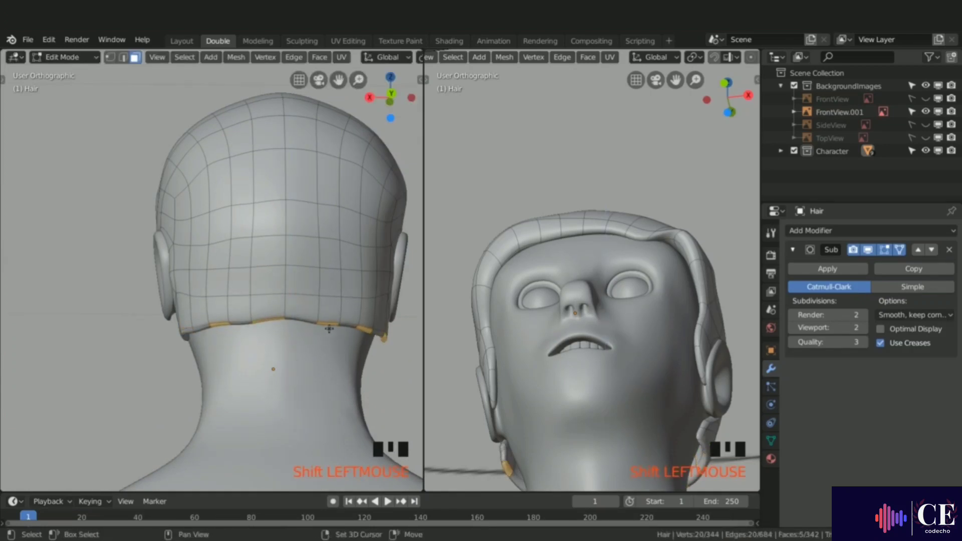
shift+click(375, 340)
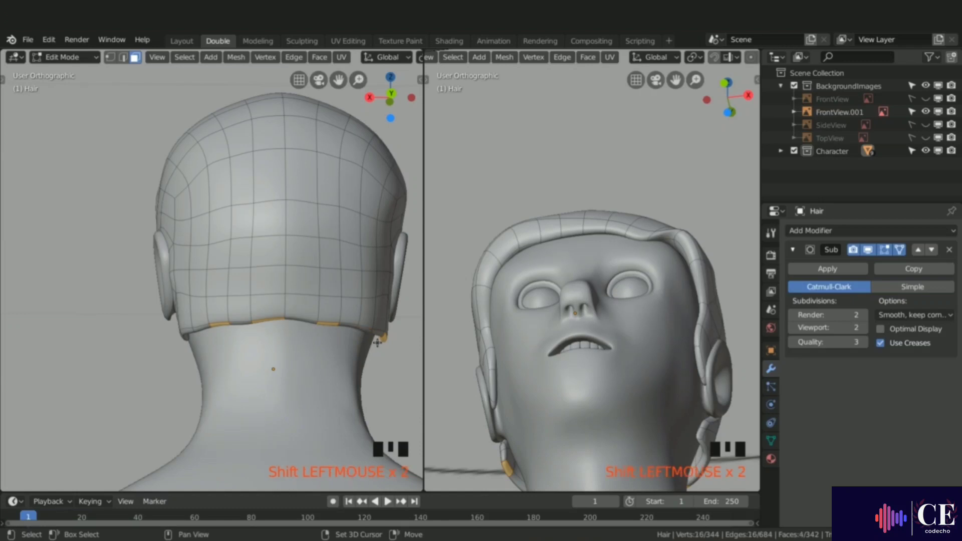
key(g)
key(z)
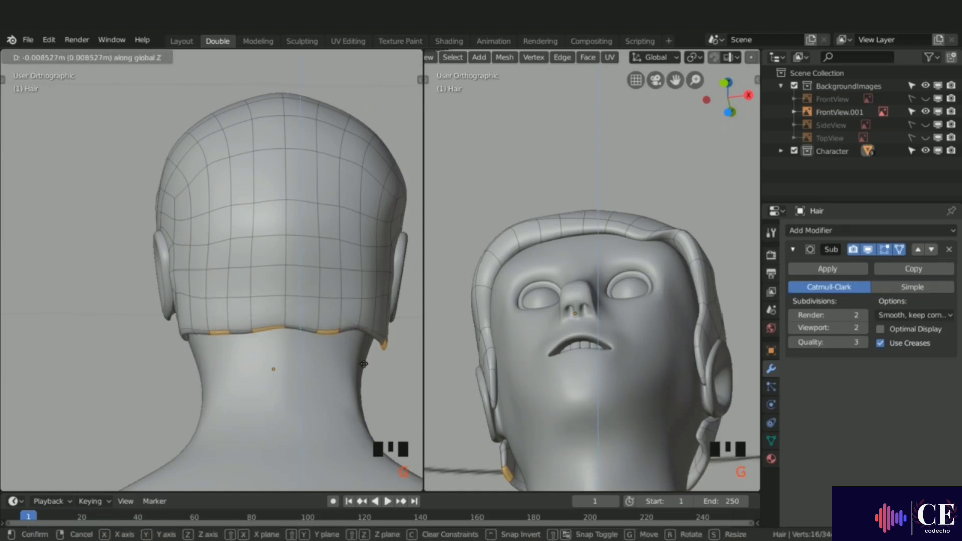
click(364, 365)
middle_drag(363, 365, 150, 371)
key(g)
click(241, 330)
Step: Select two faces at the back of one sideburn and move them along Y
middle_drag(236, 339, 286, 290)
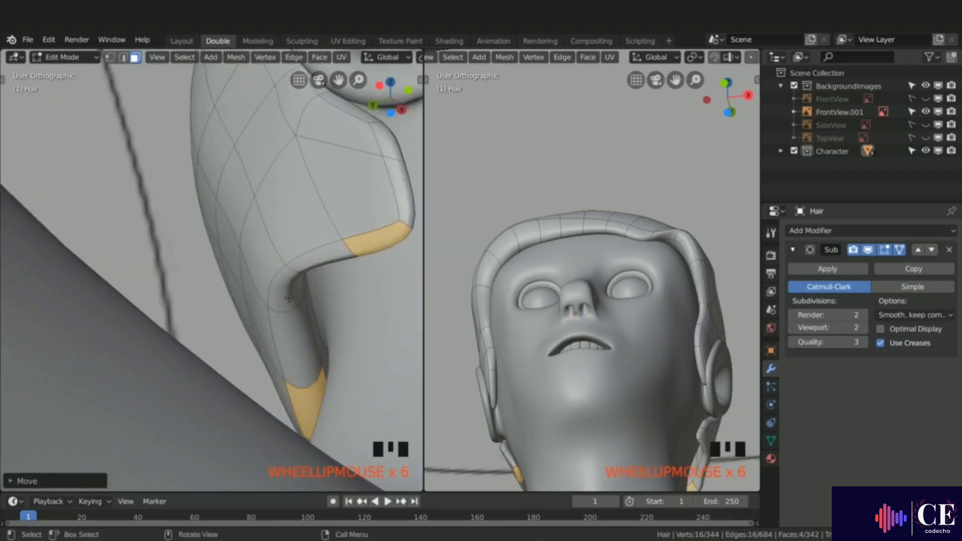
click(285, 290)
shift+click(304, 327)
key(g)
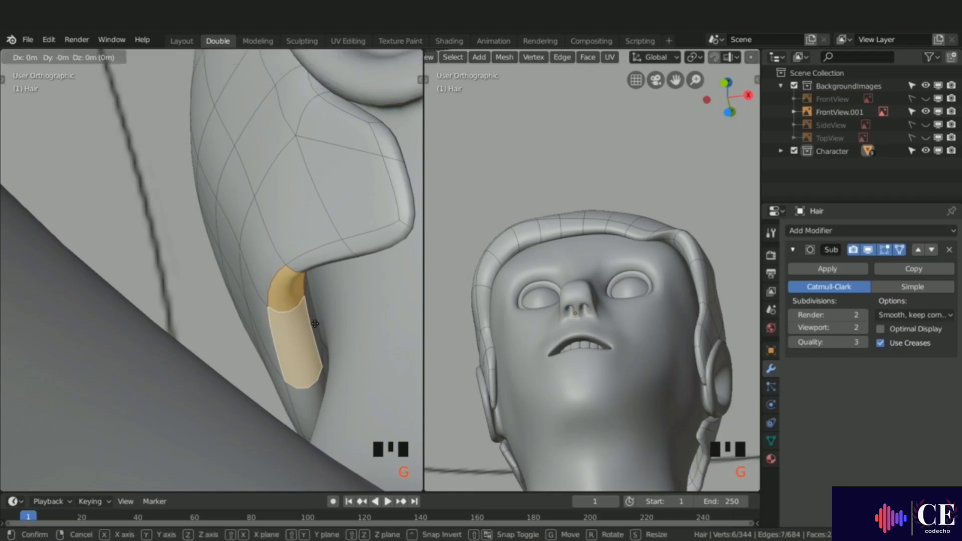
key(y)
click(327, 317)
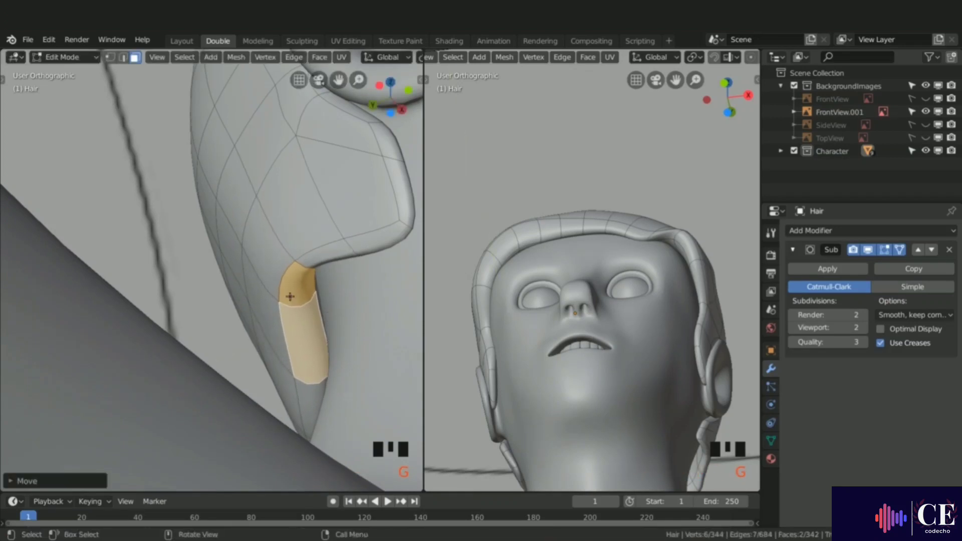
Step: Select faces behind the other sideburn and move them to match the first side
middle_drag(327, 317, 385, 290)
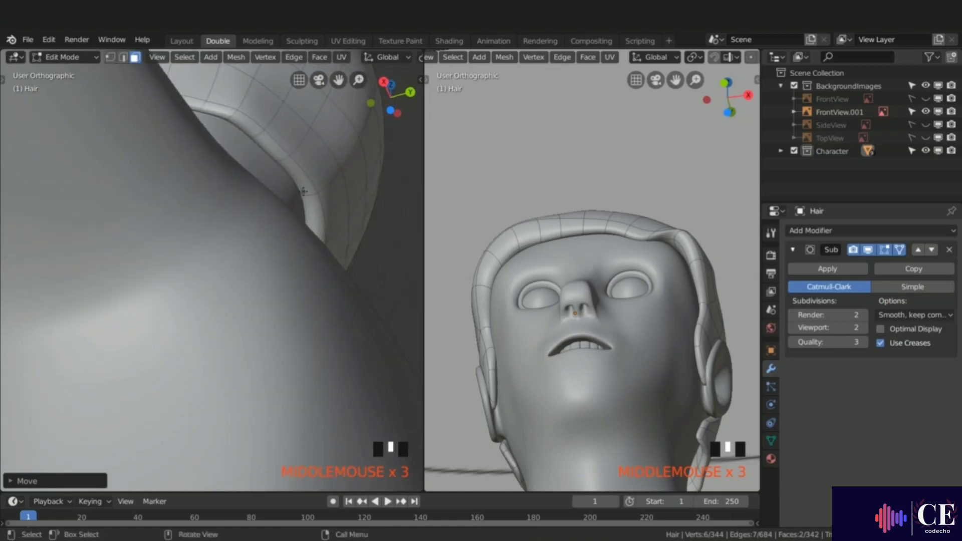
mouse_move(291, 182)
middle_down()
mouse_move(307, 206)
mouse_move(326, 205)
mouse_move(215, 214)
mouse_move(293, 187)
middle_up()
click(310, 211)
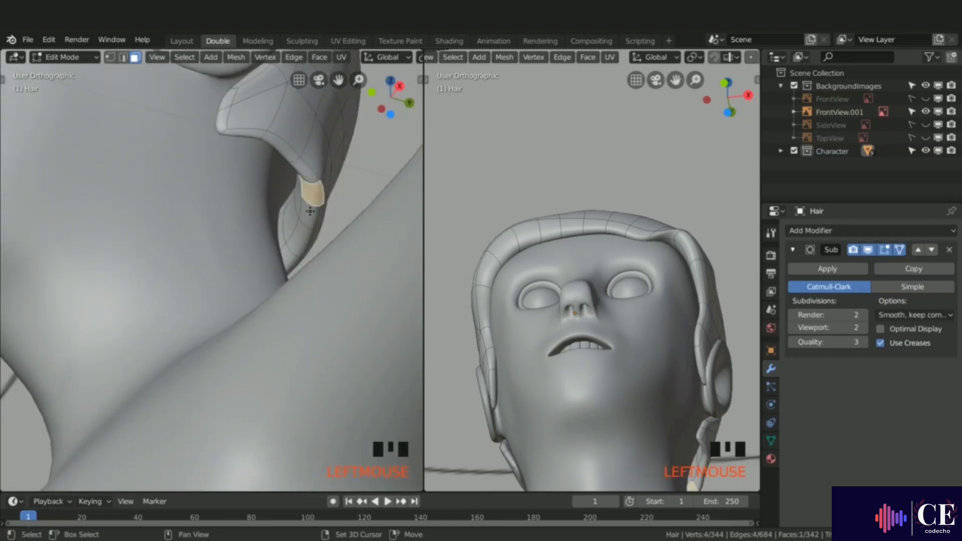
shift+click(299, 240)
middle_drag(299, 240, 305, 284)
shift+click(327, 251)
shift+click(377, 293)
key(g)
click(311, 247)
scroll(301, 272, down, 2)
Step: Switch to edge selection, select several edge loops across the top of the Hair cap and scale them down slightly
key(2)
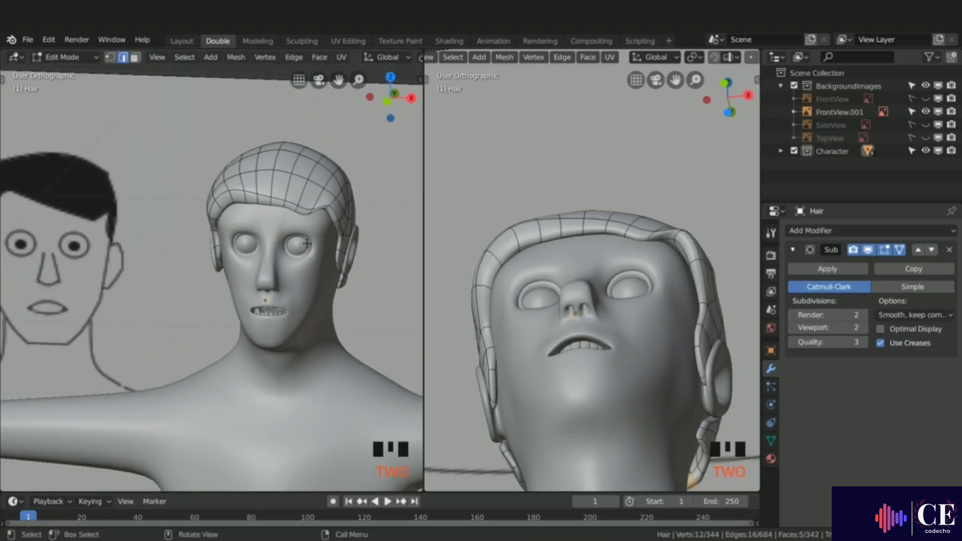
alt+click(319, 174)
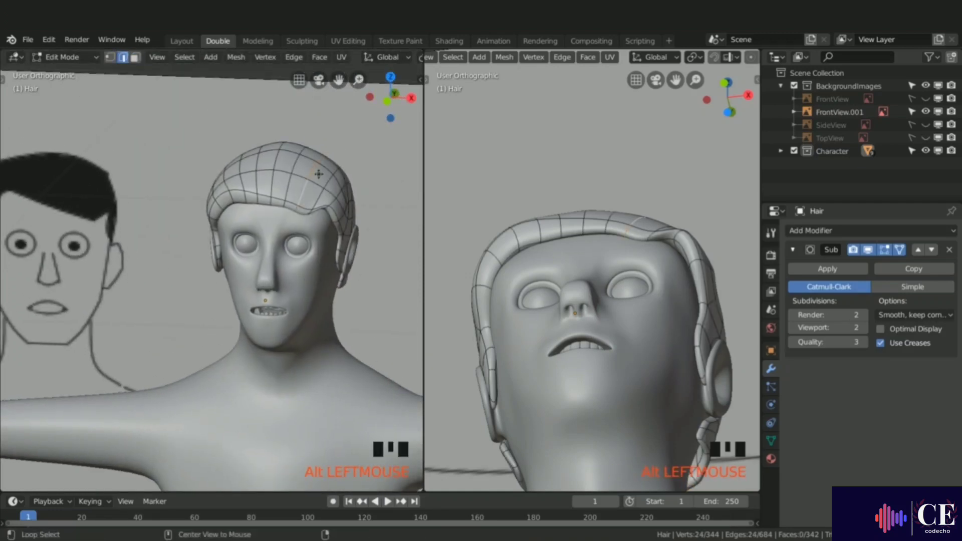
alt+shift+click(262, 187)
alt+shift+click(240, 186)
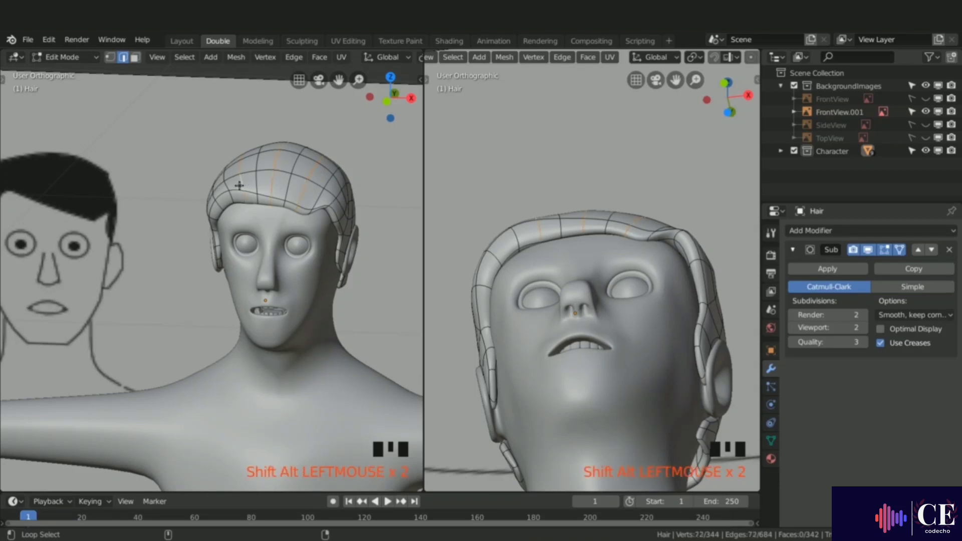
alt+shift+click(218, 205)
middle_drag(218, 206, 242, 190)
scroll(301, 206, up, 2)
middle_drag(404, 346, 366, 334)
key(s)
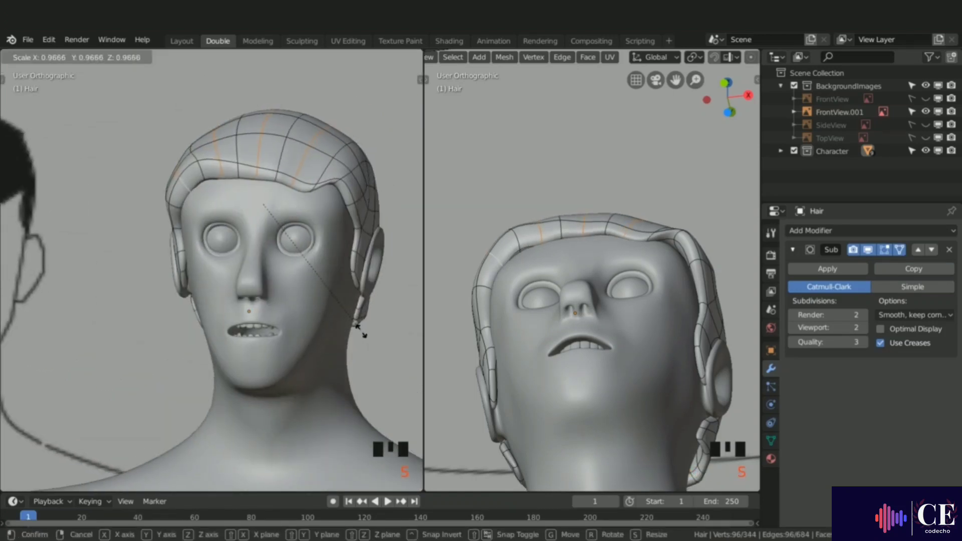
click(360, 329)
Step: In front view, select hairline vertices above one eye and move them to adjust the fringe
alt+middle_drag(313, 189, 327, 190)
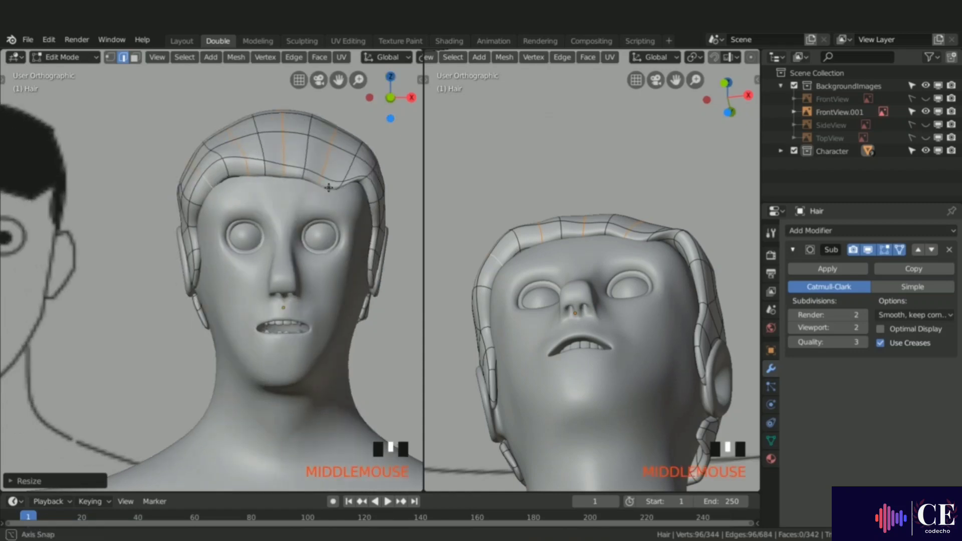
key(1)
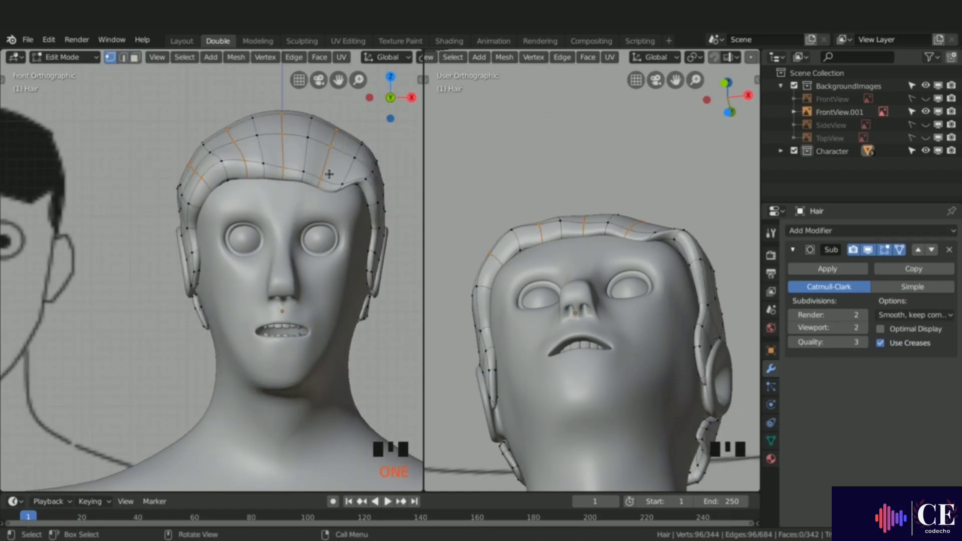
scroll(330, 175, down, 3)
click(340, 191)
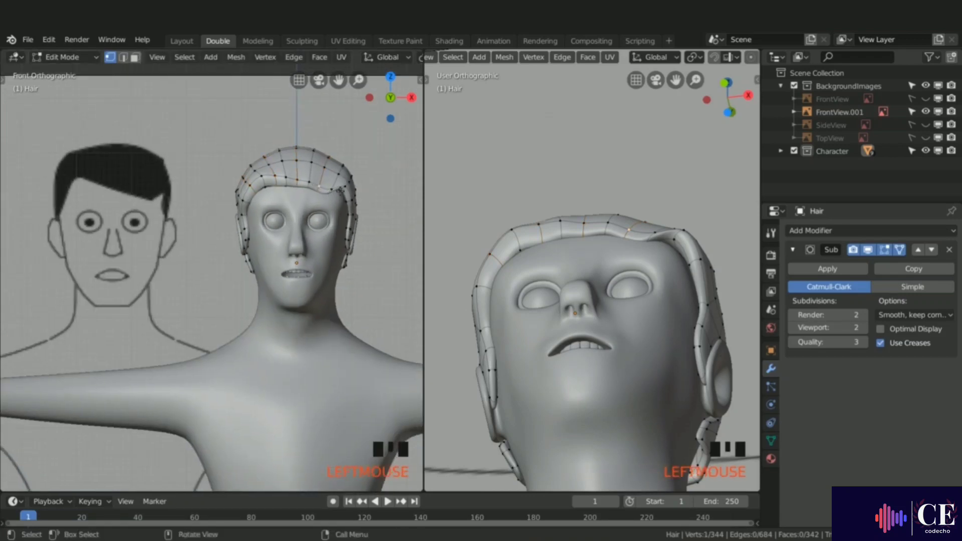
shift+click(309, 181)
key(g)
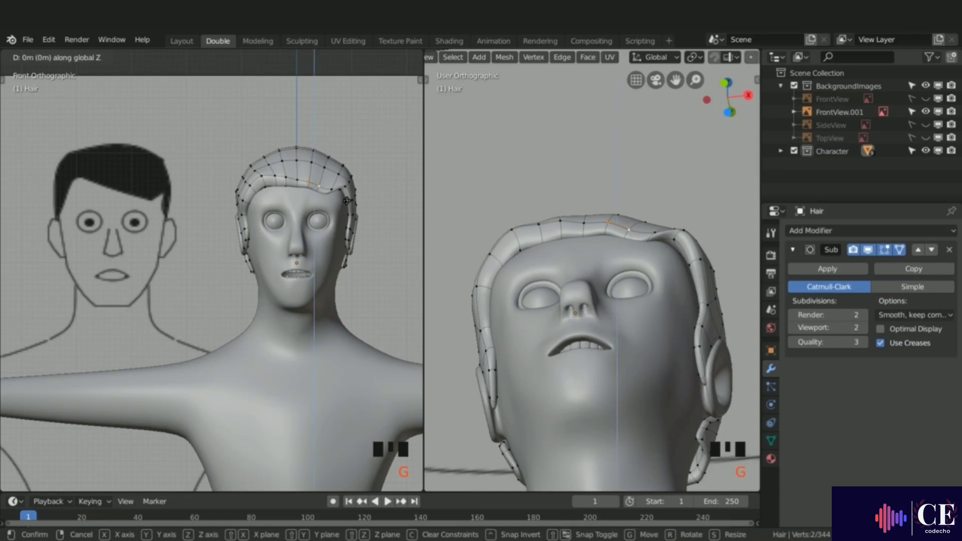
click(348, 197)
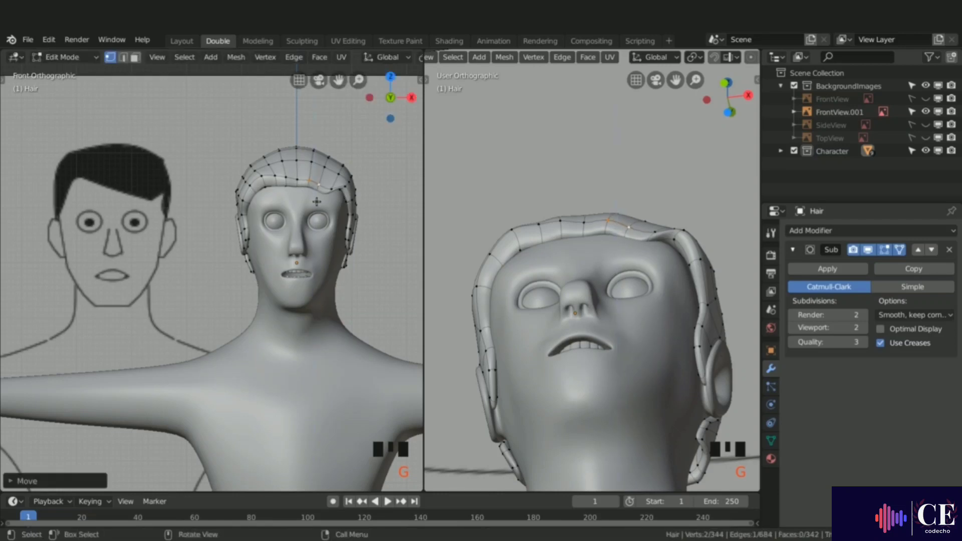
Step: Move a hairline vertex above the eye along Z to refine the fringe curve
middle_drag(317, 202, 206, 202)
scroll(331, 201, up, 8)
key(g)
key(z)
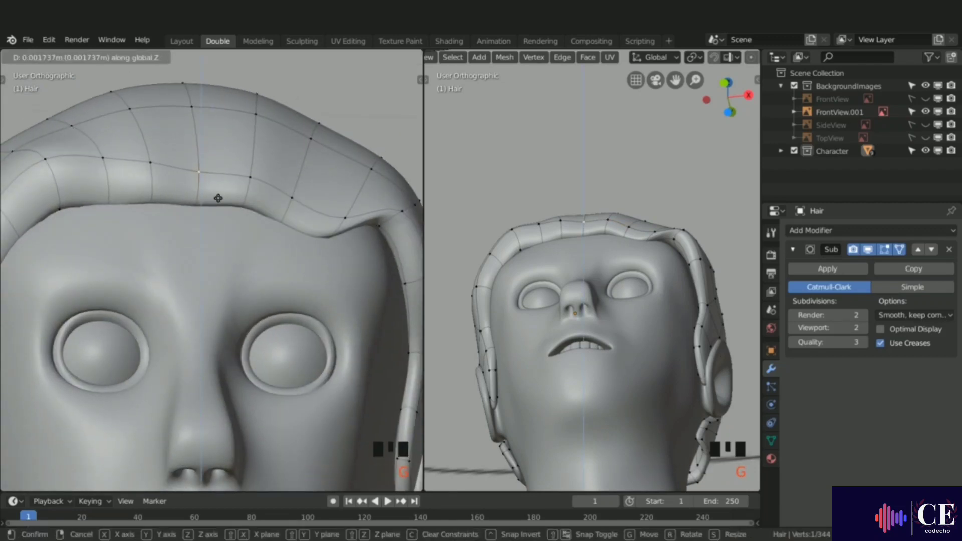
click(218, 192)
Step: Move the neighbouring hairline vertex along Z, adjust it slightly, and leave Edit Mode
click(303, 200)
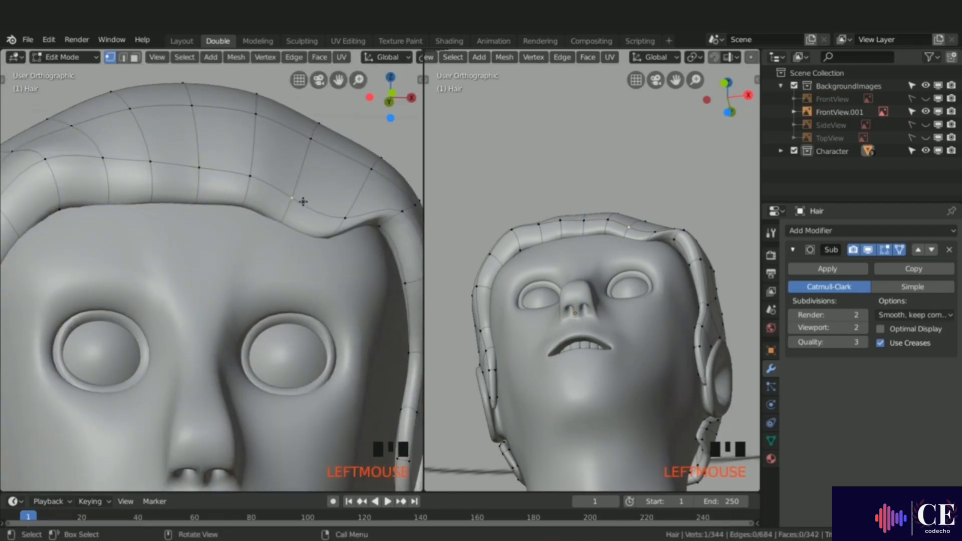
key(g)
key(z)
click(304, 194)
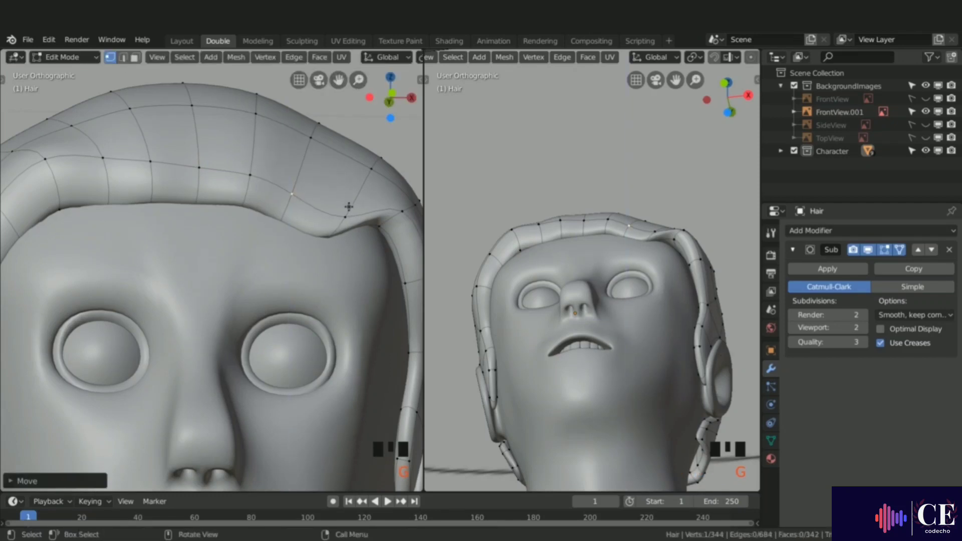
middle_drag(304, 194, 338, 163)
key(Tab)
Step: Inspect the Hair cap from several angles against the front reference drawing
scroll(330, 213, up, 4)
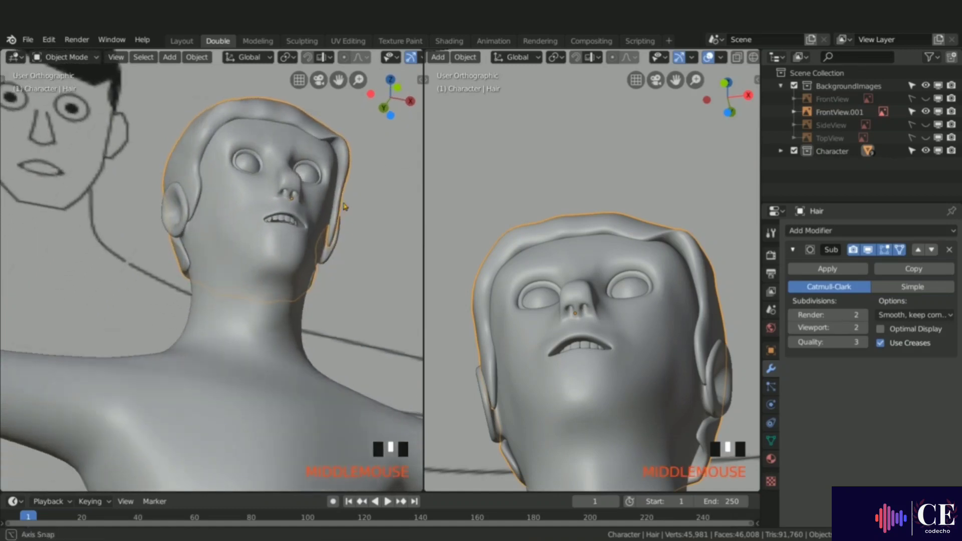
scroll(325, 236, down, 3)
middle_drag(324, 236, 306, 262)
scroll(207, 121, down, 2)
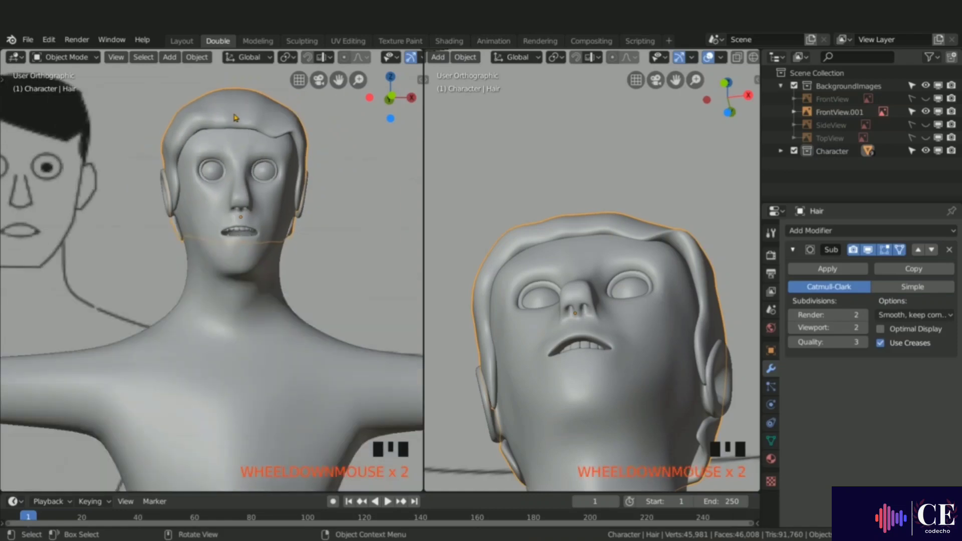
shift+middle_drag(207, 120, 296, 165)
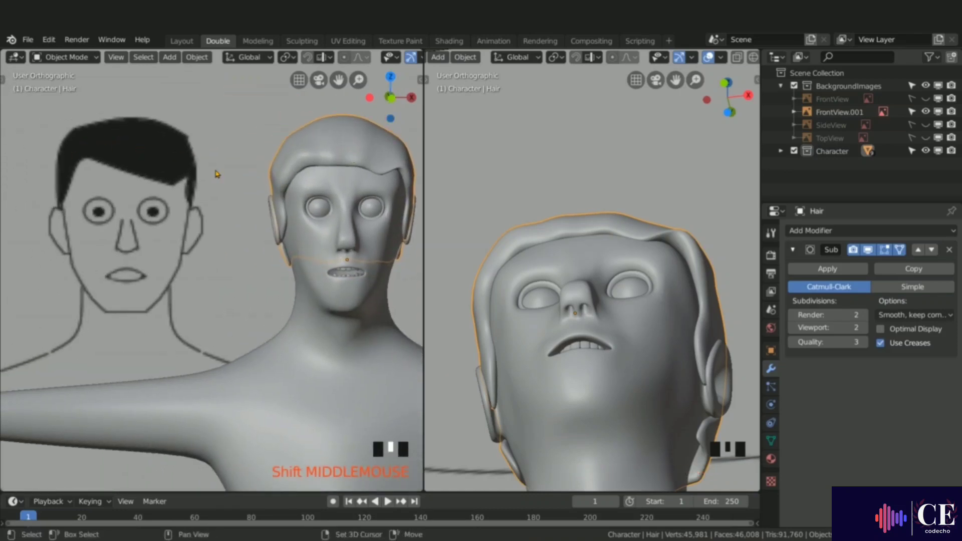
shift+middle_drag(215, 176, 199, 176)
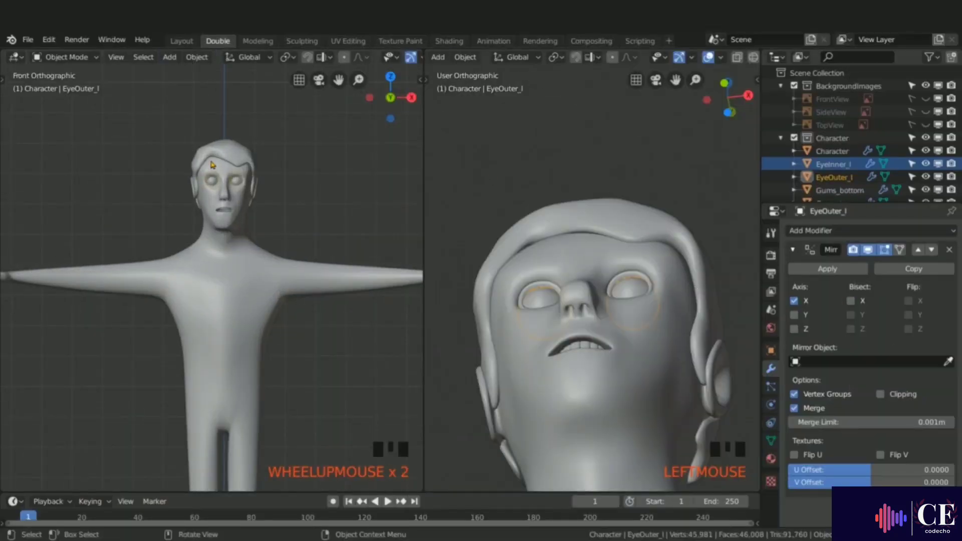
Step: Place the 3D cursor on the forehead above the character's right eye
scroll(212, 164, up, 9)
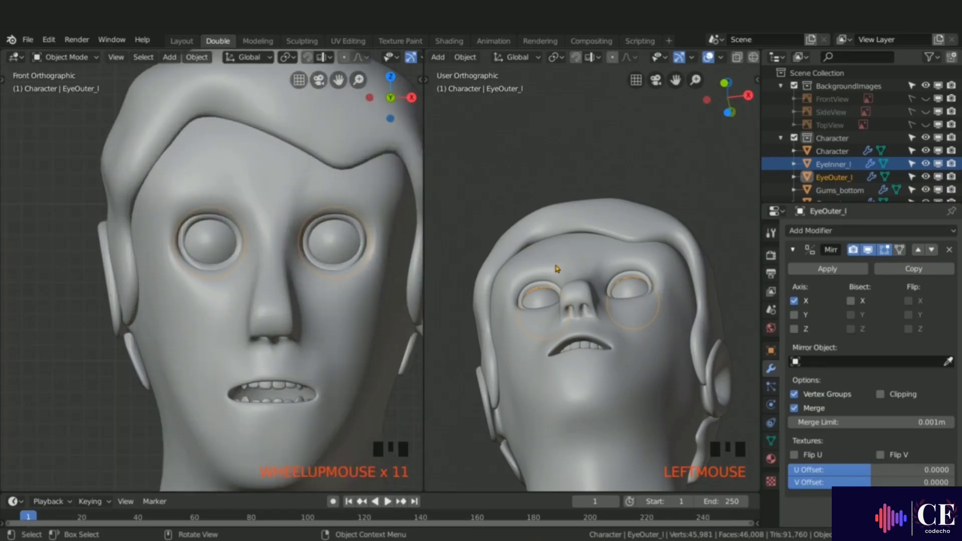
key(KP_3)
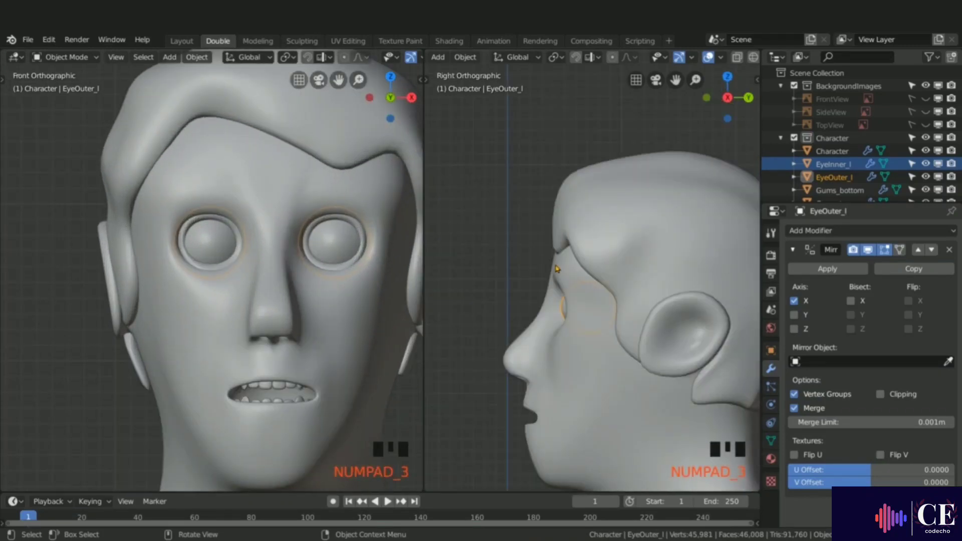
shift+middle_drag(618, 315, 599, 271)
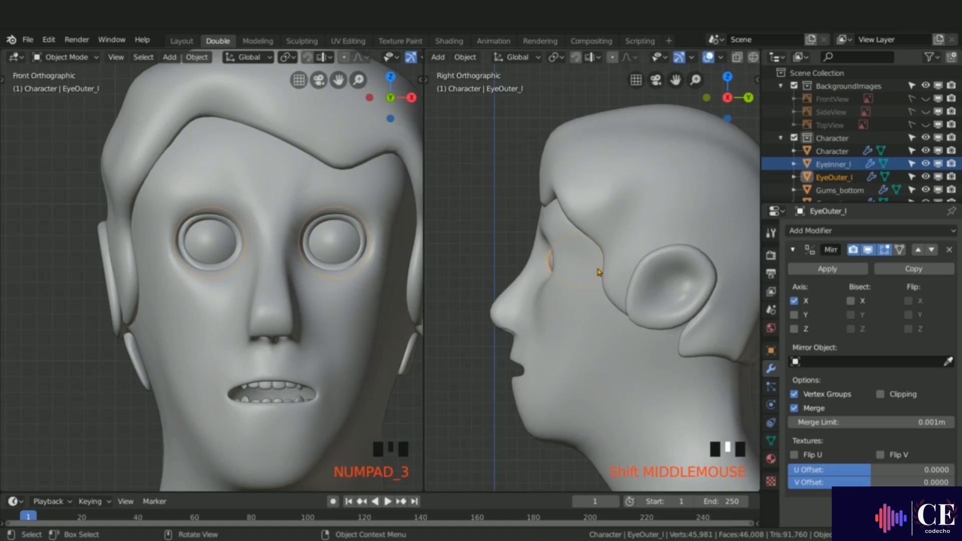
shift+right_click(208, 191)
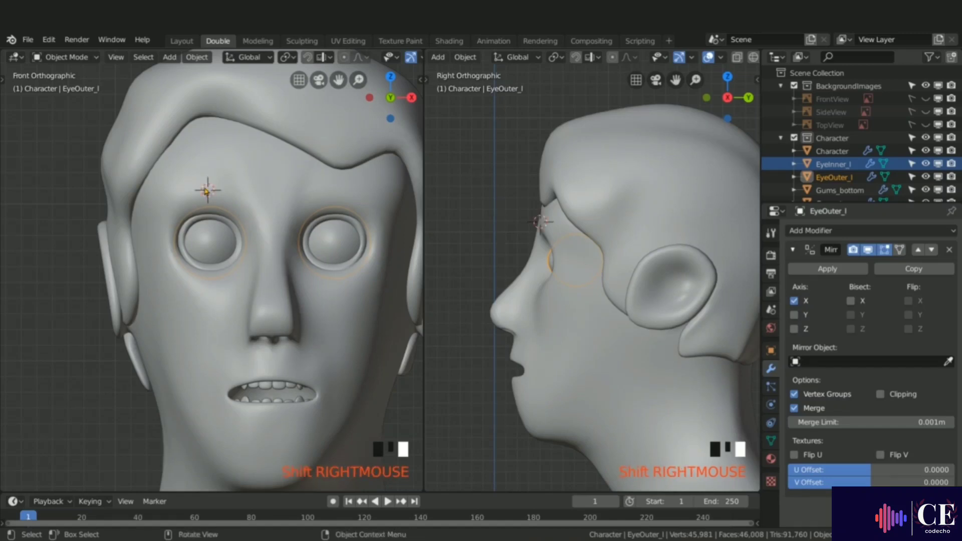
Step: Add a cube at the 3D cursor and set its size to 0.03 m
key(shift+a)
mouse_move(222, 191)
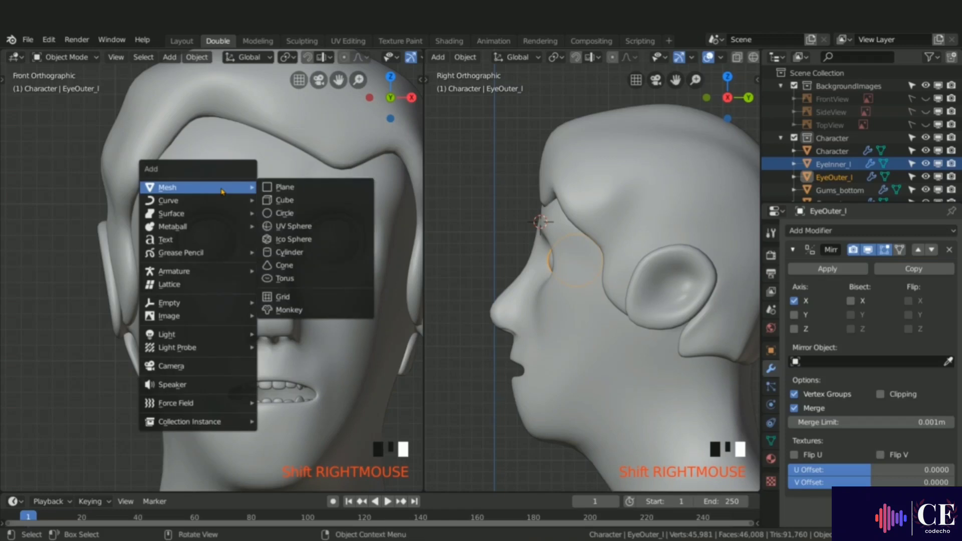
click(284, 200)
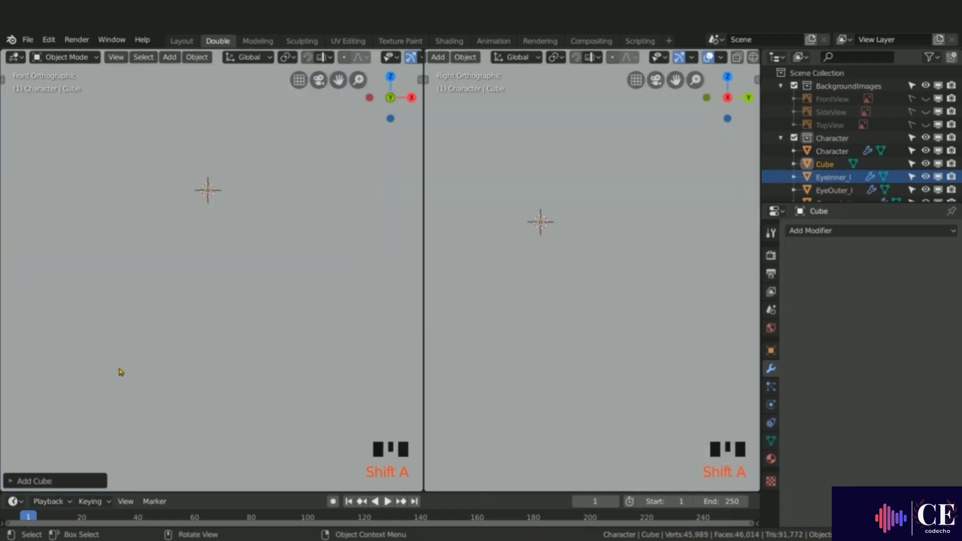
click(10, 481)
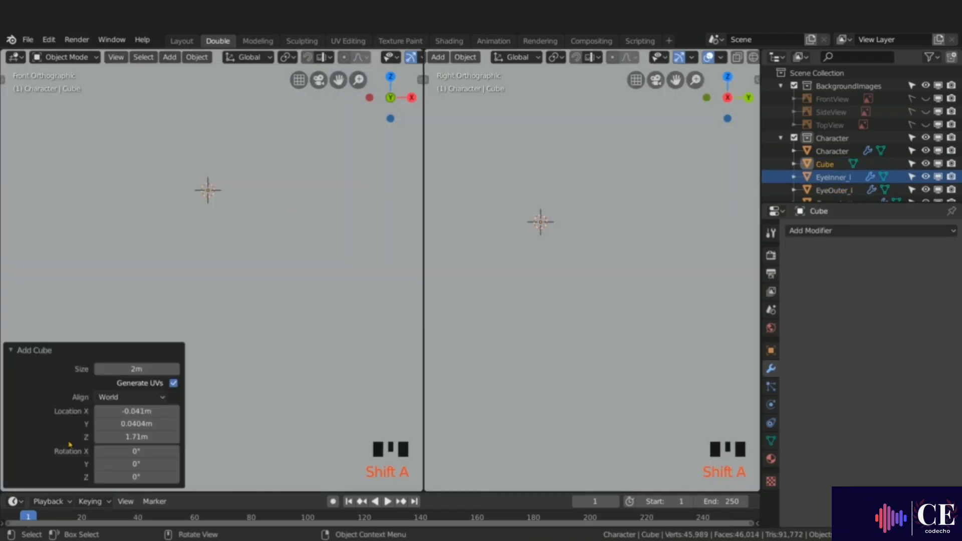
drag(136, 368, 113, 370)
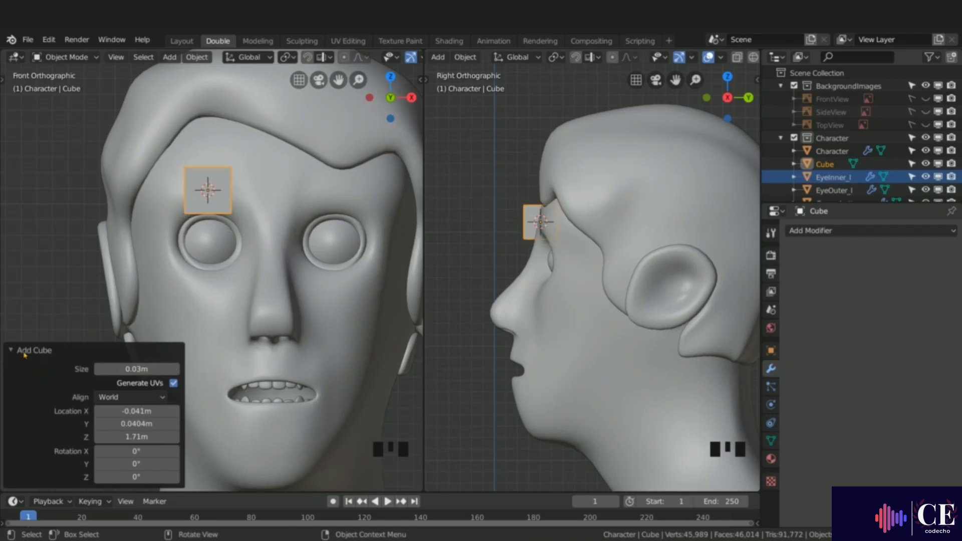
click(11, 351)
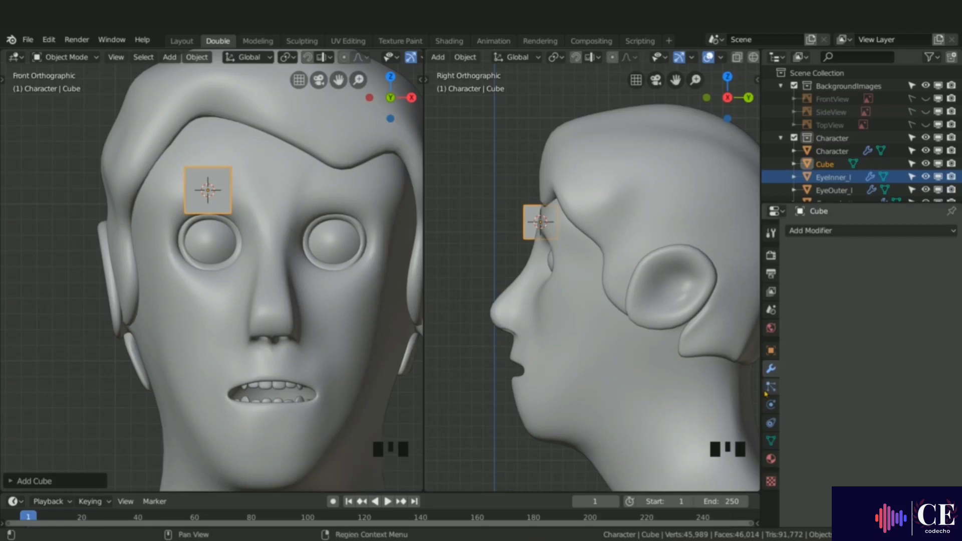
Step: Add a Subdivision Surface modifier to the cube with Viewport subdivisions set to 2
click(813, 232)
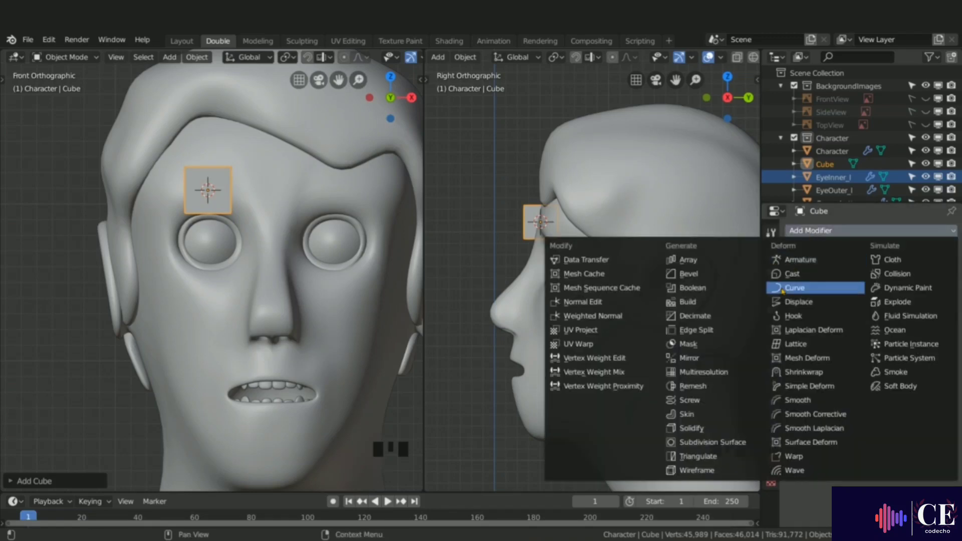
click(709, 443)
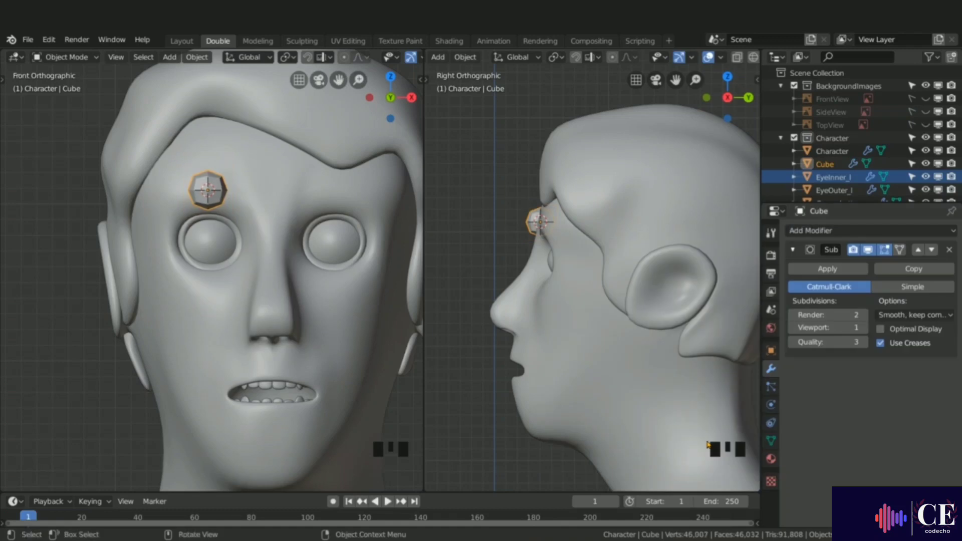
click(863, 328)
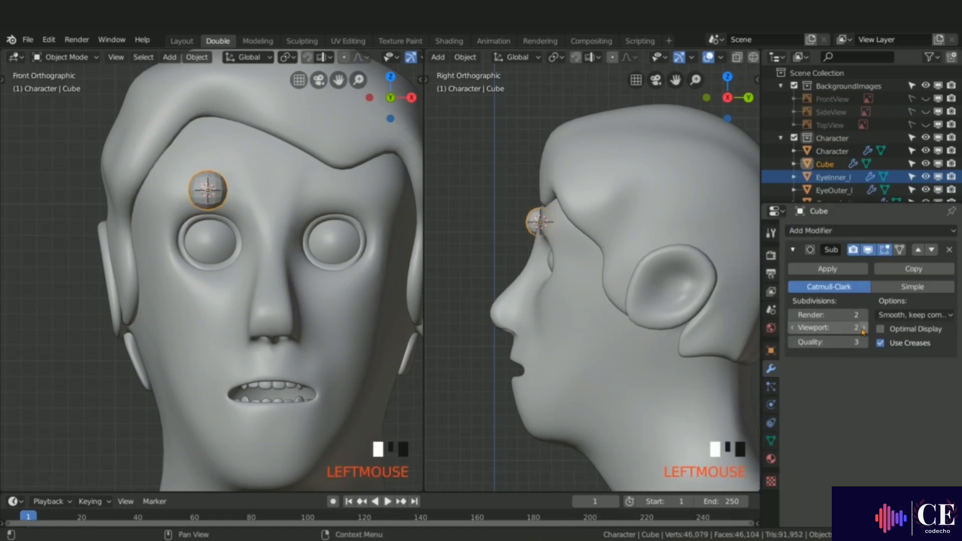
Step: Rename the cube object to Eyebrow_r
double_click(831, 165)
text(Eyebrow_)
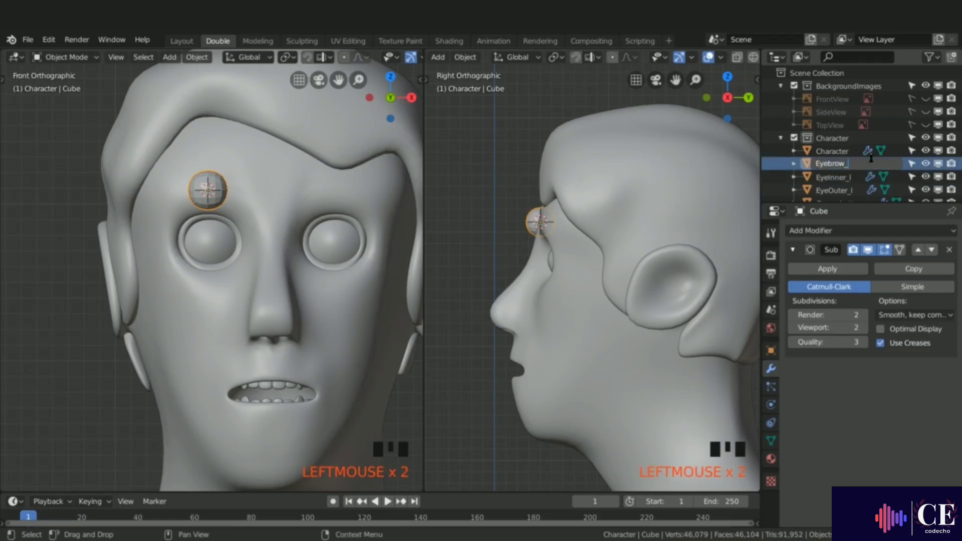
text(r)
key(Return)
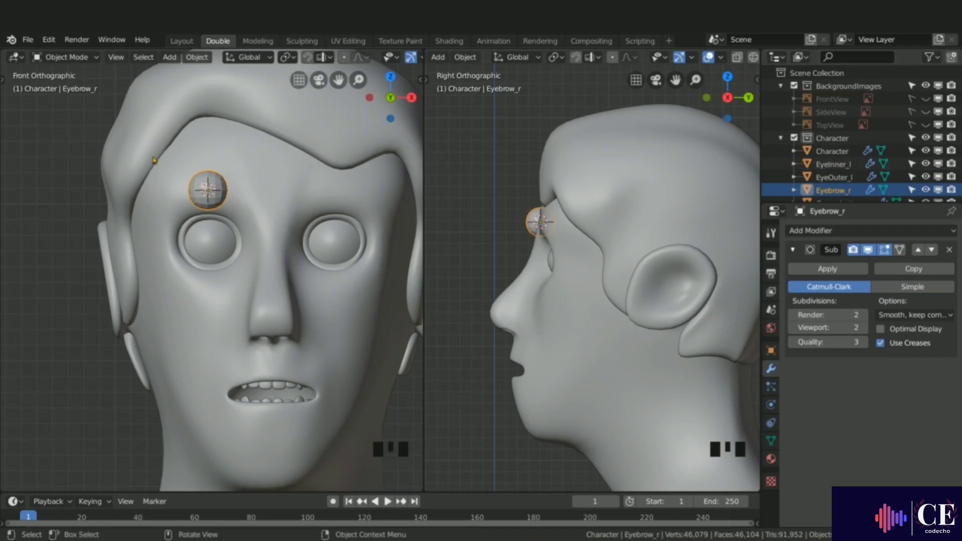
Step: Switch to left side view, enter Edit Mode, scale the cube down, and show the subdivision on the edit cage
ctrl+middle_drag(542, 238, 533, 219)
key(ctrl)
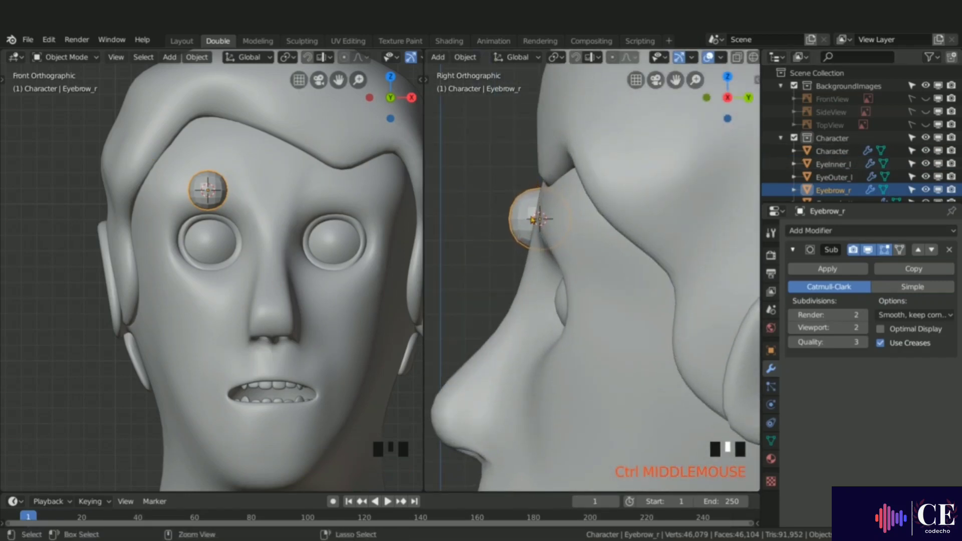
key(ctrl+KP_3)
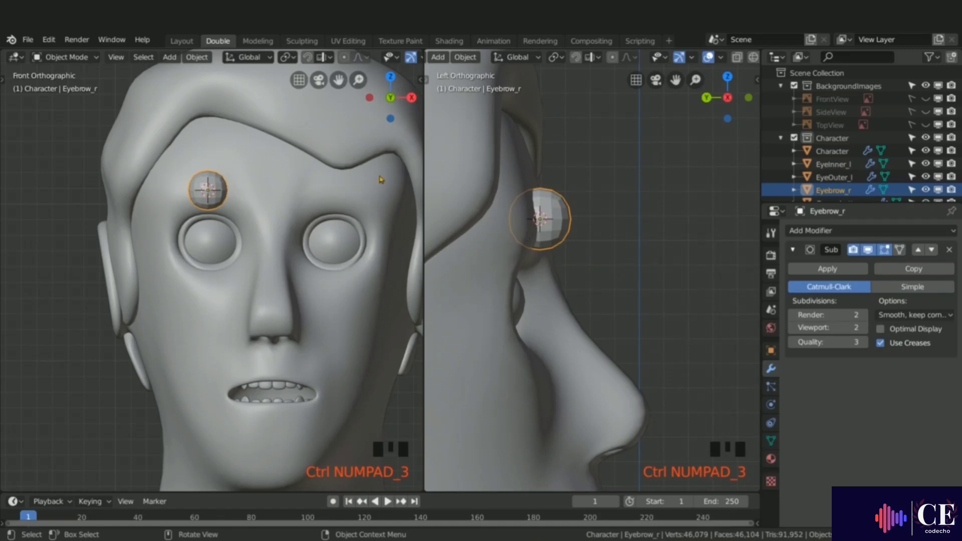
key(Tab)
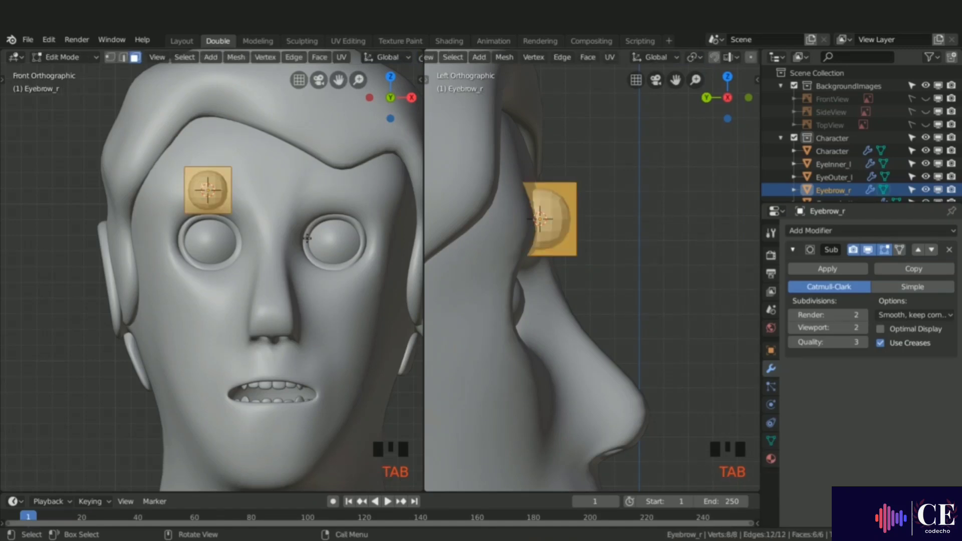
key(s)
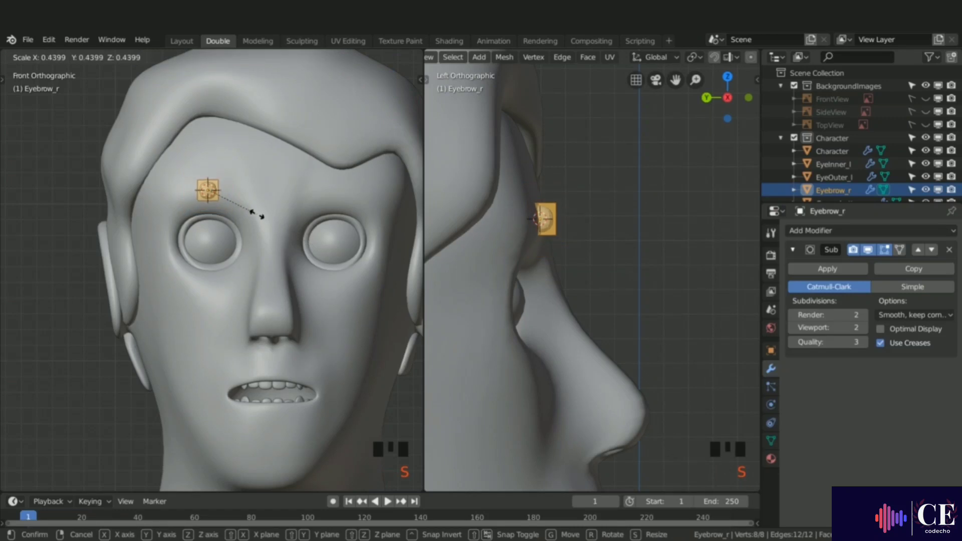
click(244, 204)
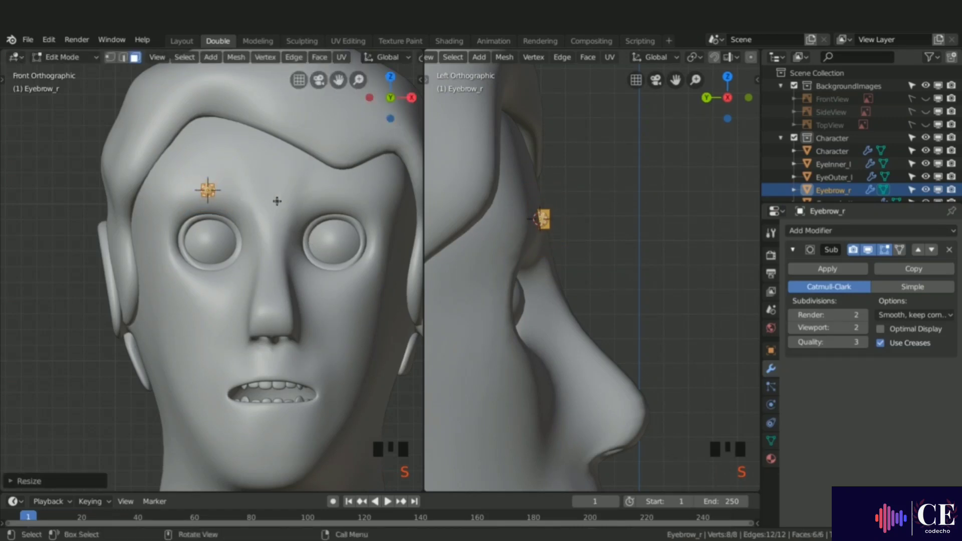
click(901, 250)
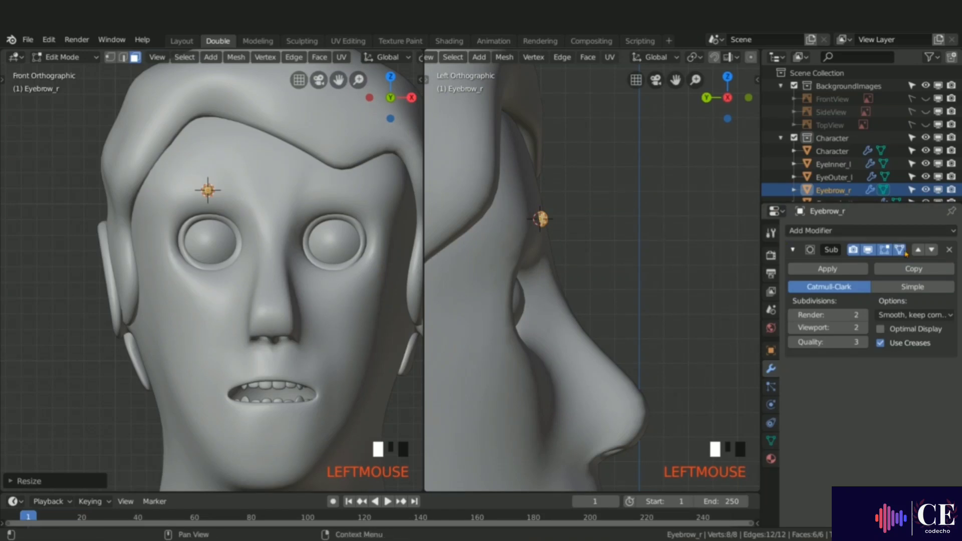
Step: Select the cube's outer face, extrude it outward along the brow and move it into place
ctrl+middle_drag(279, 208, 234, 180)
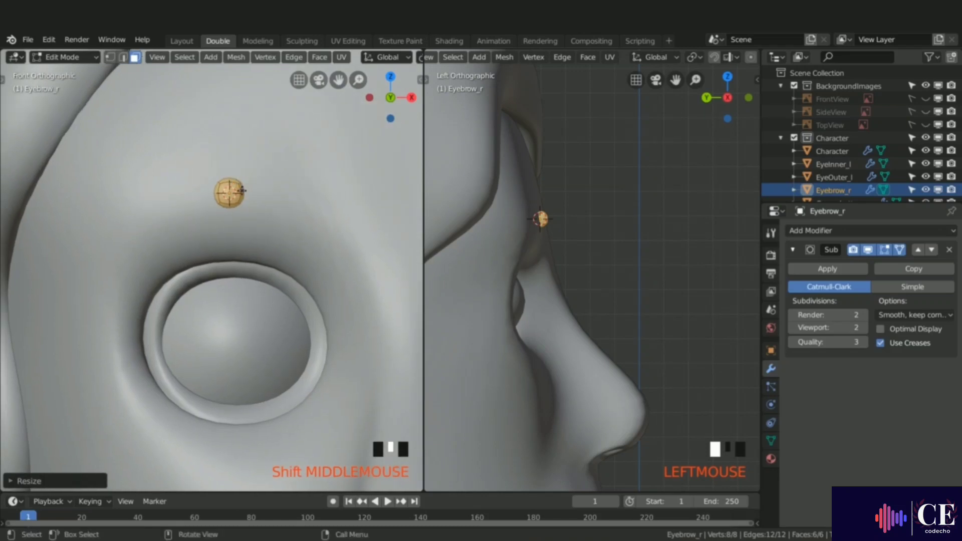
click(247, 190)
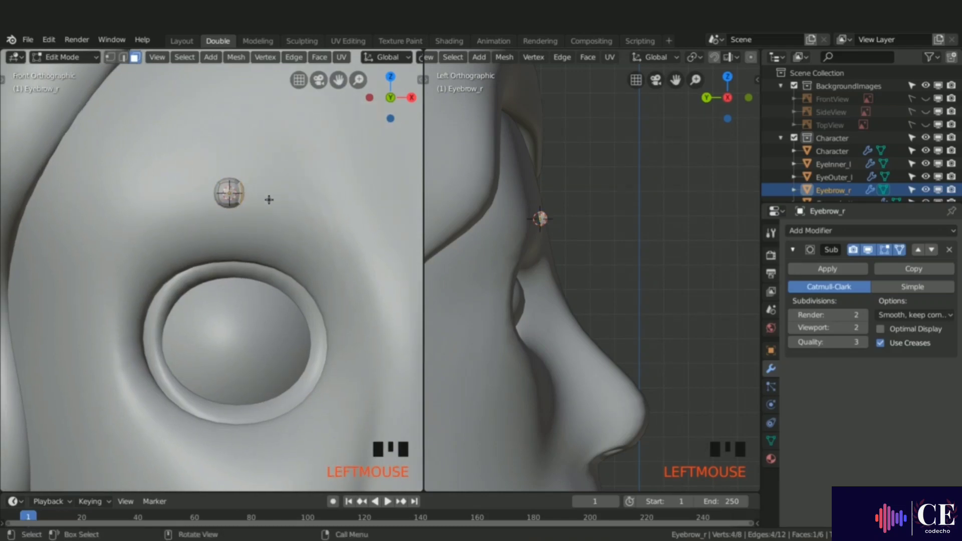
key(e)
click(293, 242)
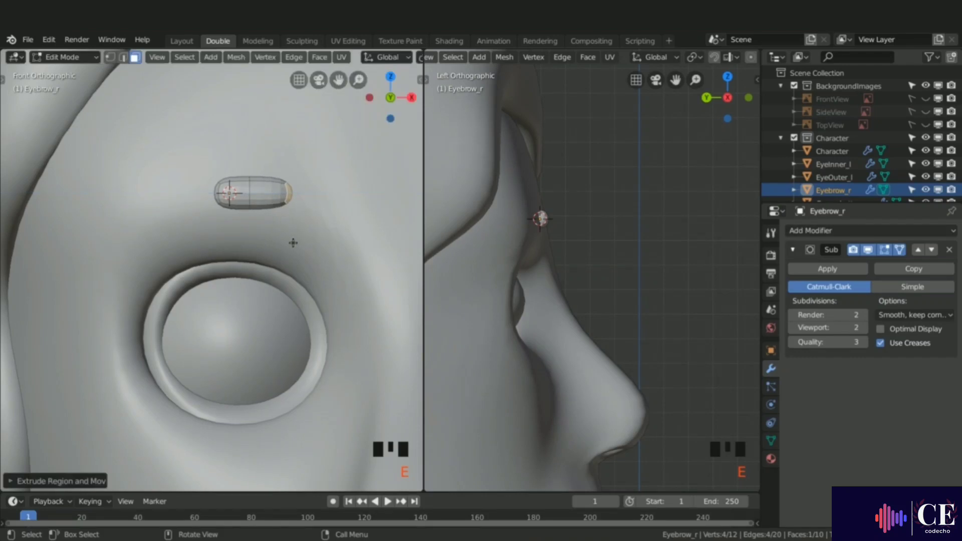
key(g)
click(309, 257)
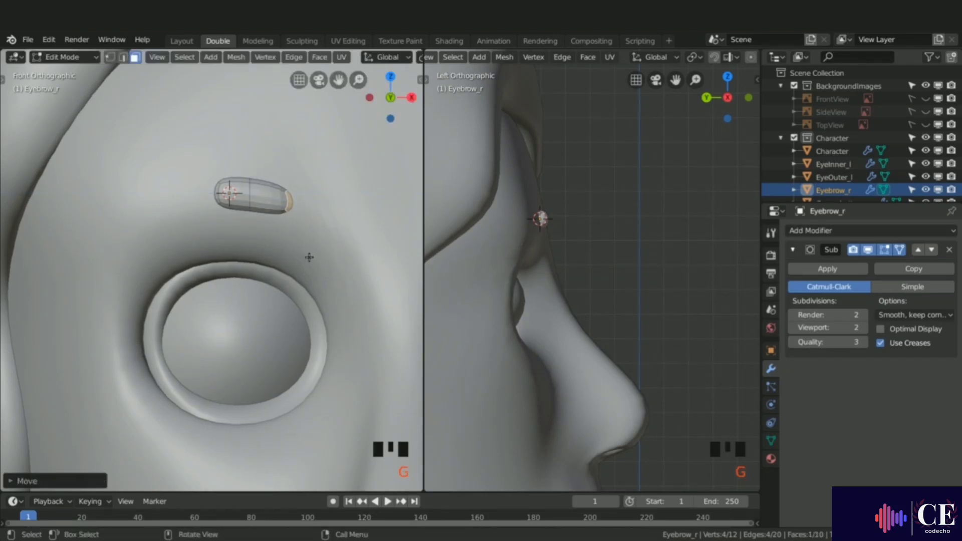
Step: Rotate the end face, extrude it again and move it down to curve the eyebrow's outer tail
key(r)
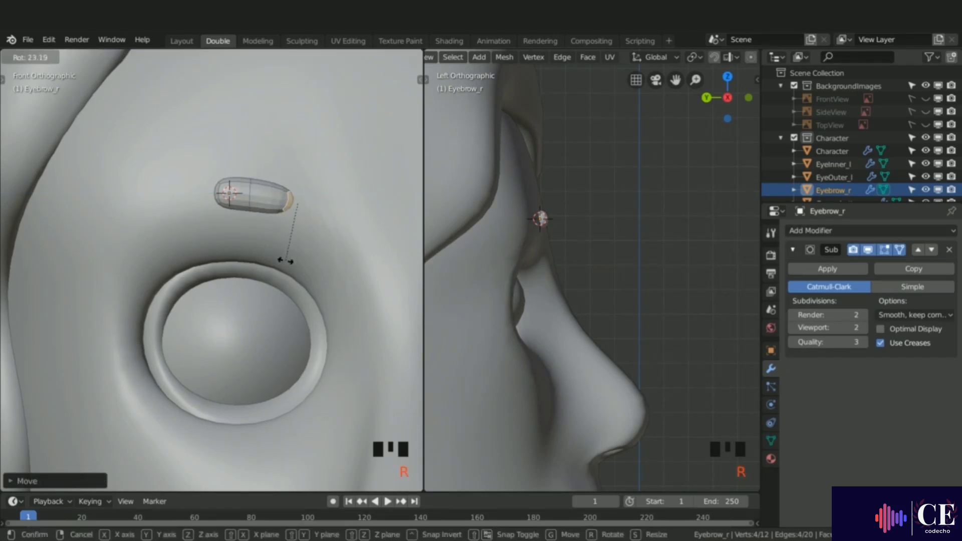
click(285, 261)
key(e)
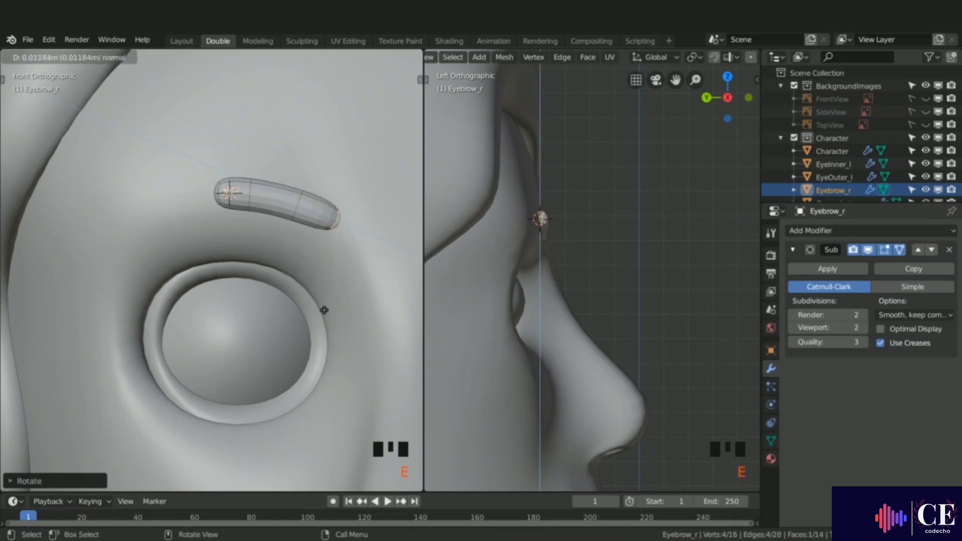
click(325, 313)
key(g)
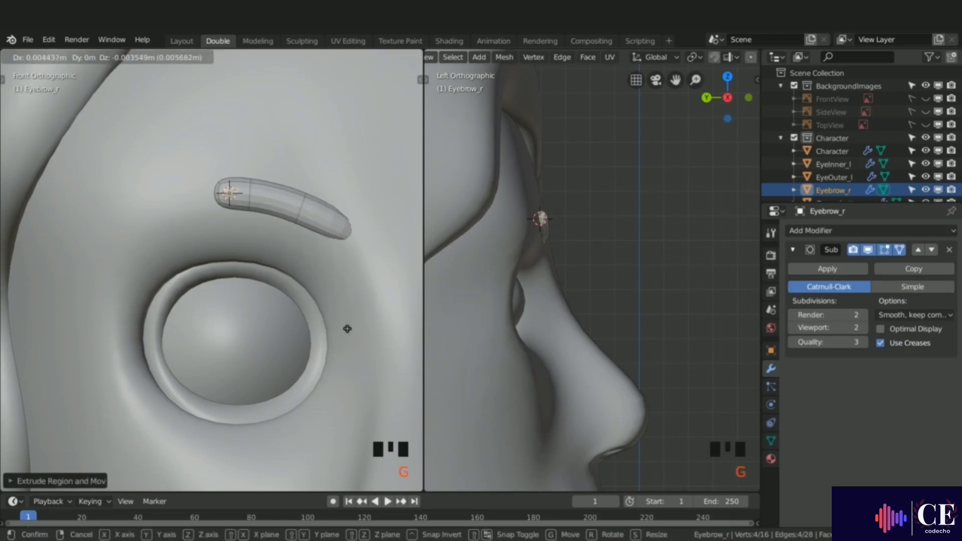
click(348, 329)
scroll(504, 271, up, 6)
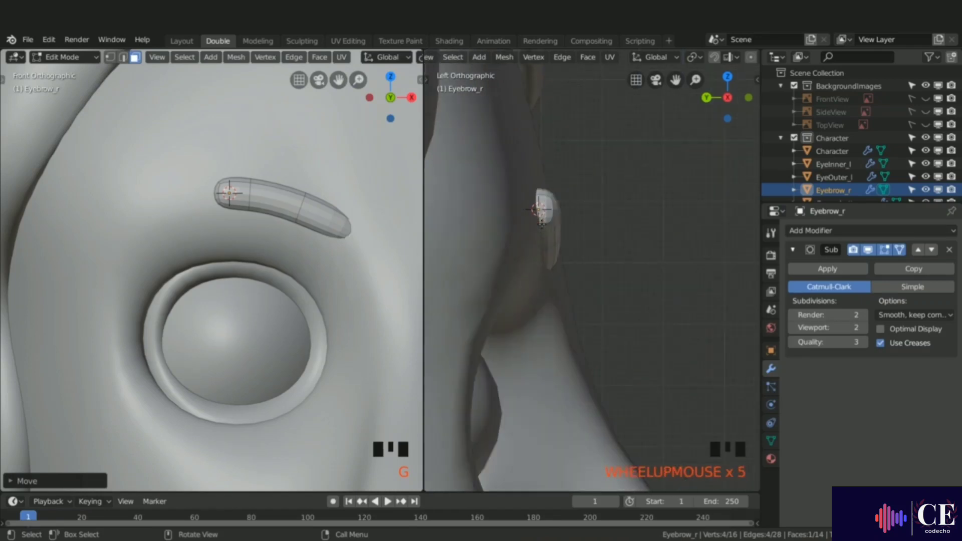
Step: Move the eyebrow's outer and inner end faces along Y in side view so they hug the forehead
key(g)
key(y)
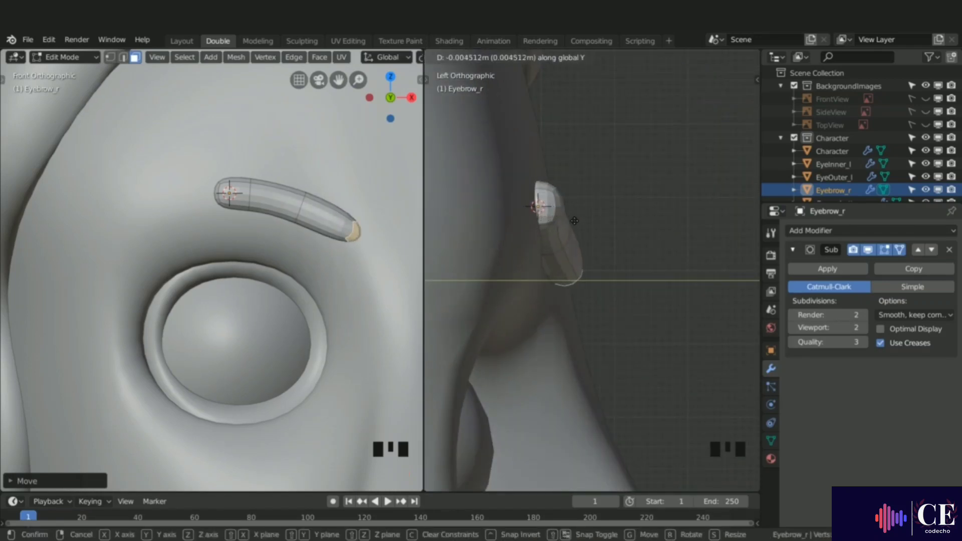
click(566, 222)
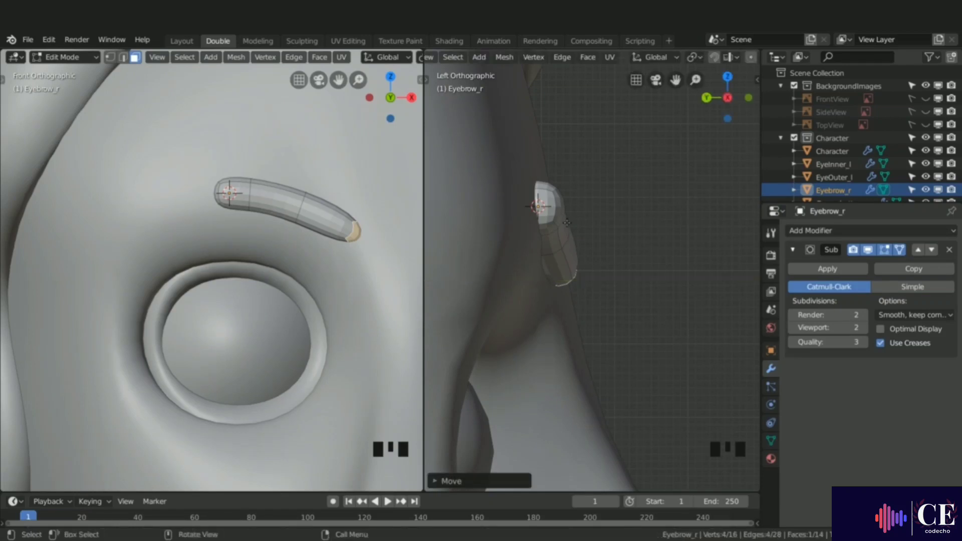
click(547, 219)
key(g)
key(y)
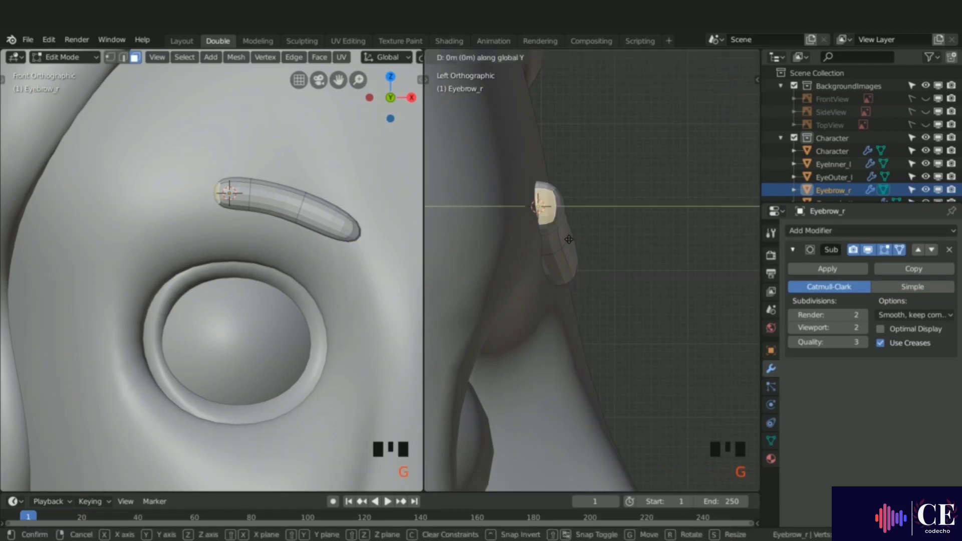
click(577, 239)
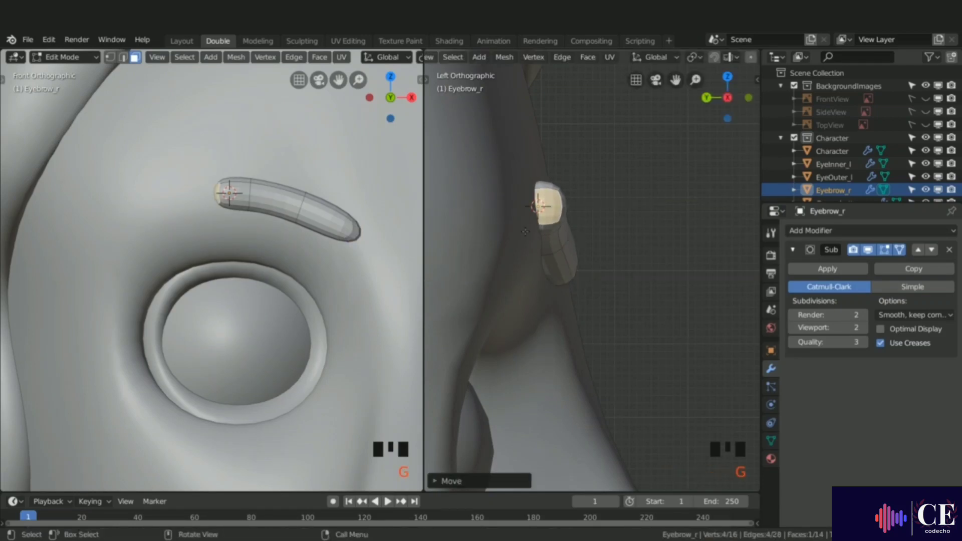
Step: Select the eyebrow's middle edge loops and move them along Y to follow the forehead surface
key(1)
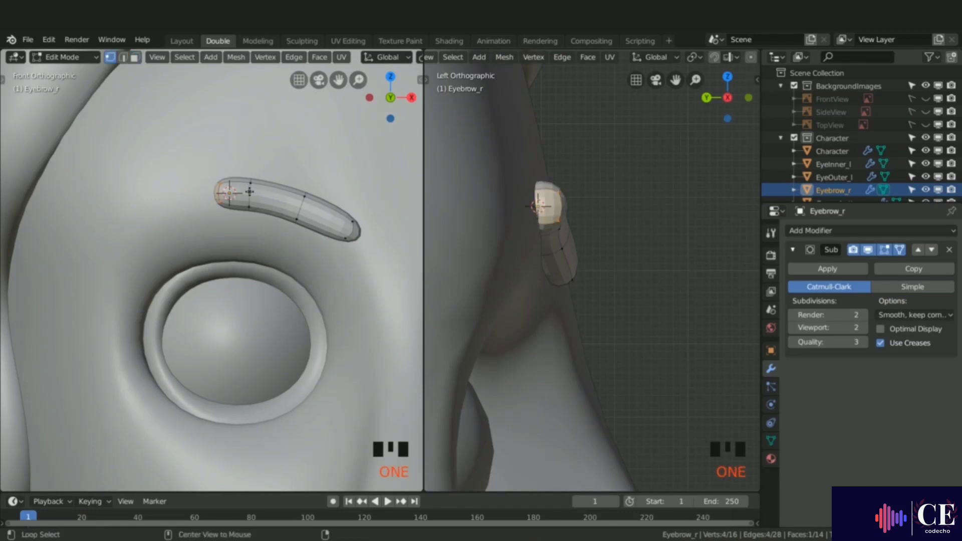
alt+click(249, 191)
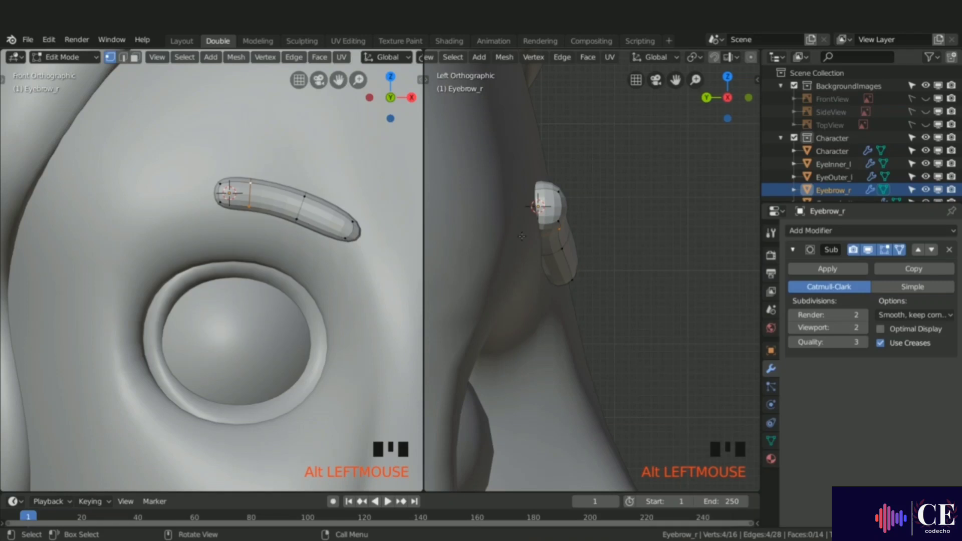
key(g)
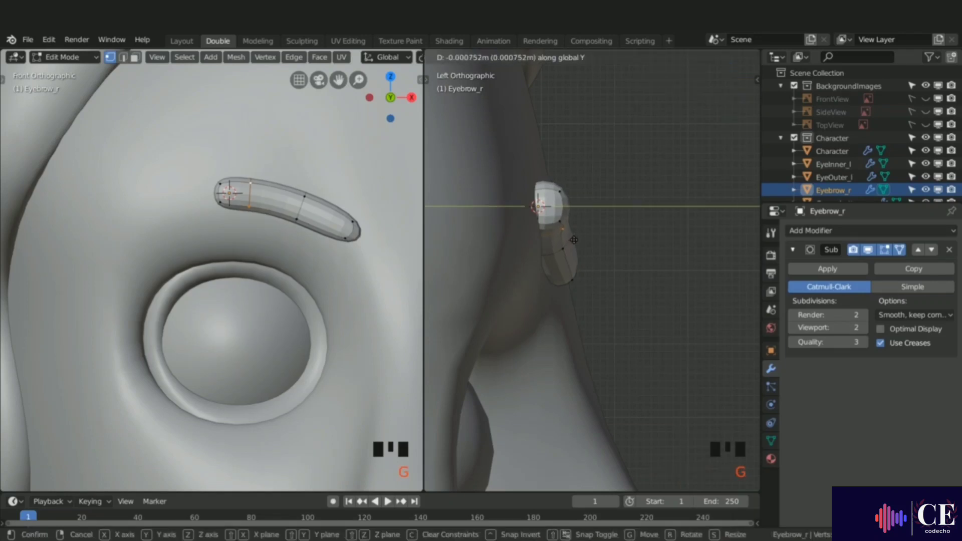
click(575, 241)
alt+click(552, 252)
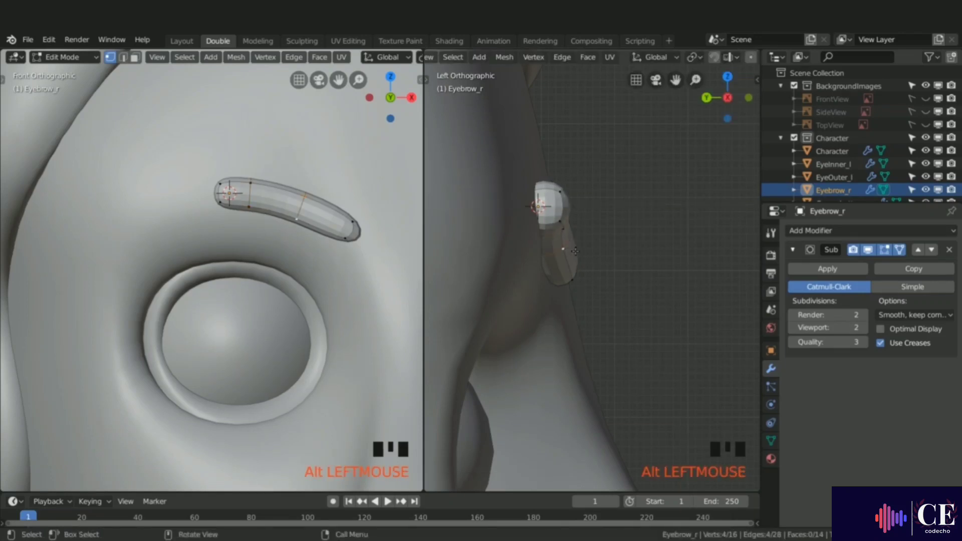
key(g)
key(y)
click(574, 248)
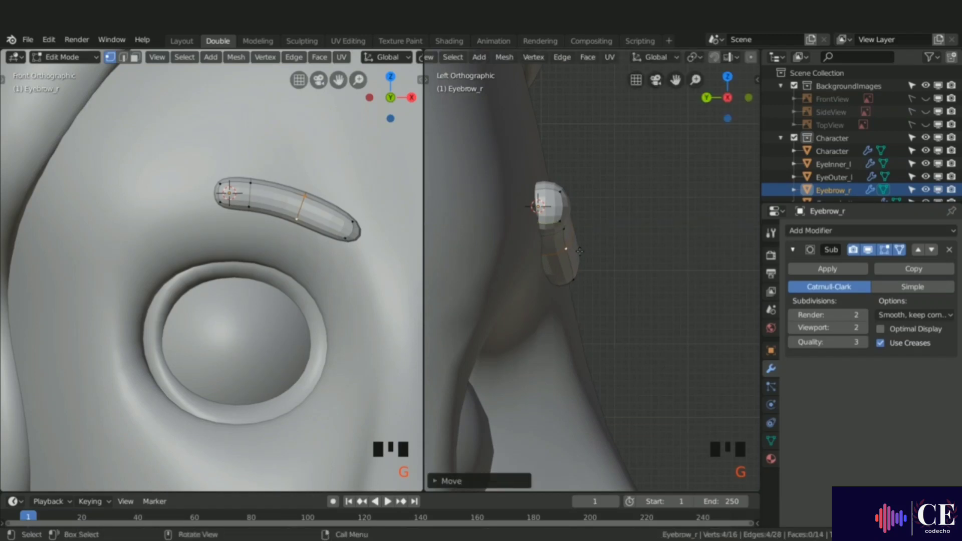
Step: Extrude the eyebrow's inner end face toward the nose, then move and rotate it to angle the inner brow downward
key(3)
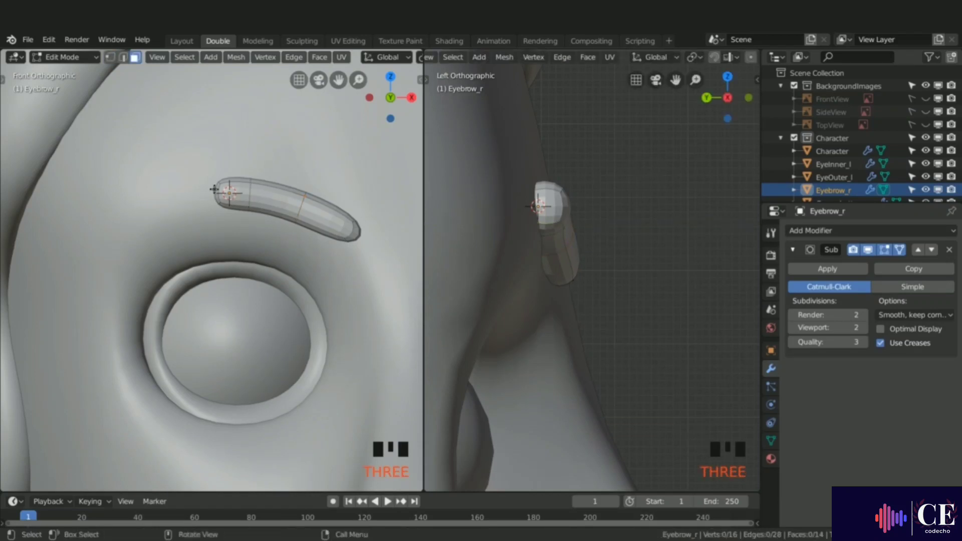
double_click(215, 192)
key(e)
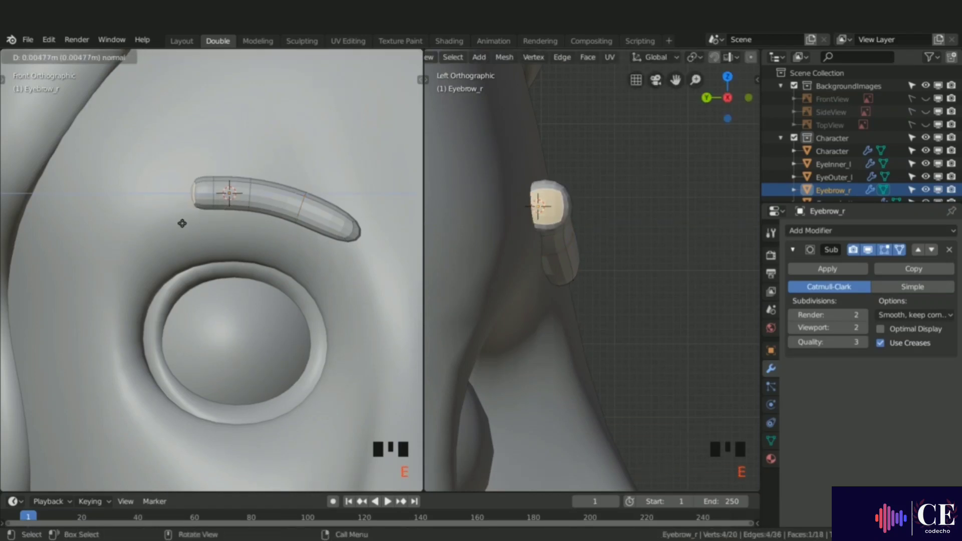
click(131, 234)
key(g)
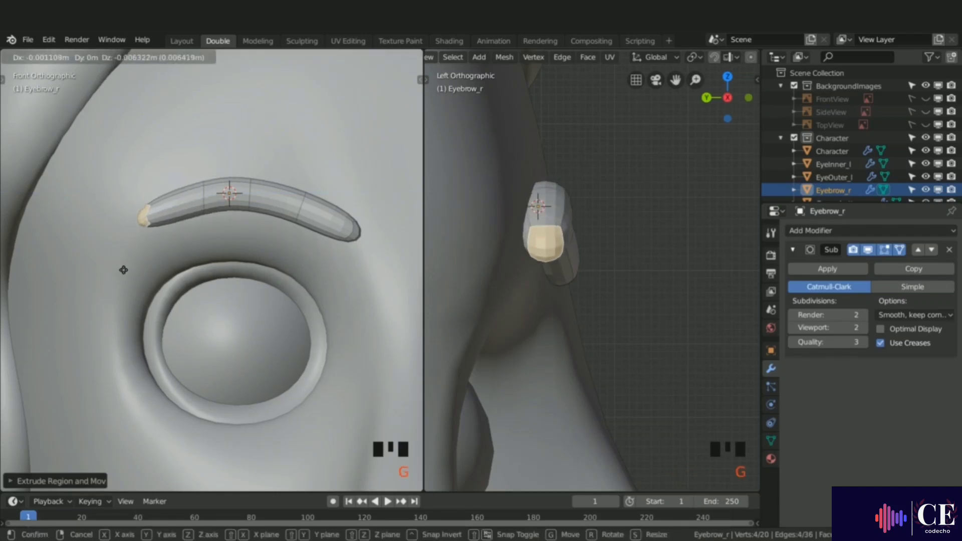
click(123, 268)
key(r)
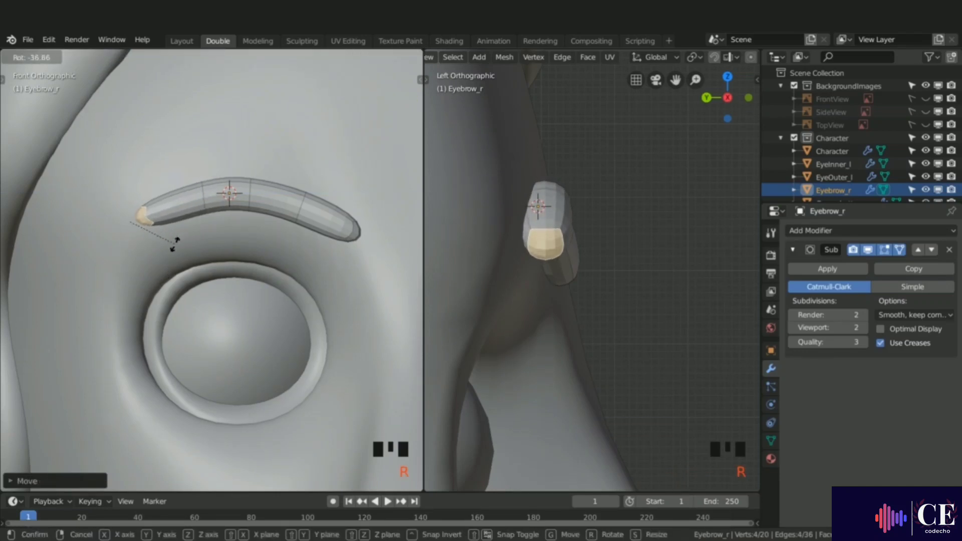
click(175, 245)
Step: Select the whole eyebrow and move it up along Z above the eye
key(a)
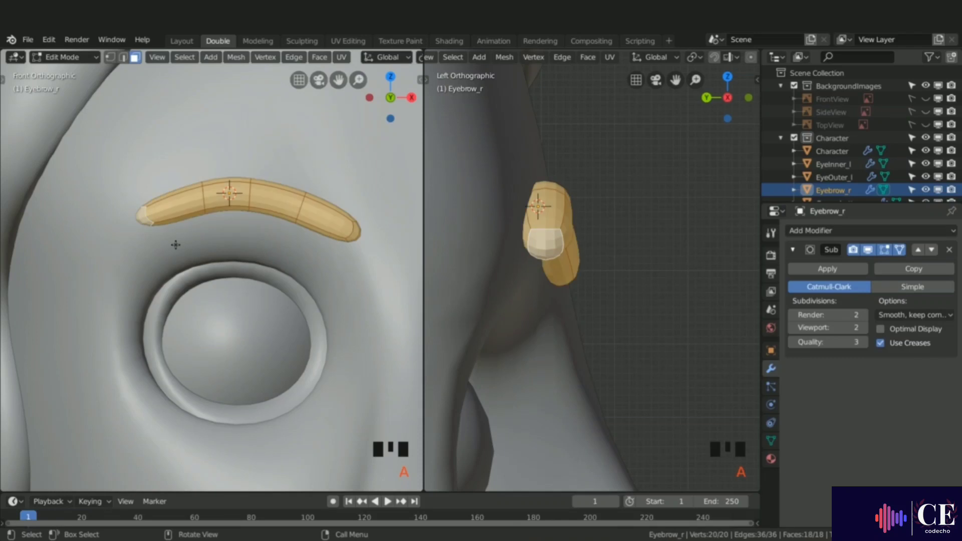
key(g)
key(z)
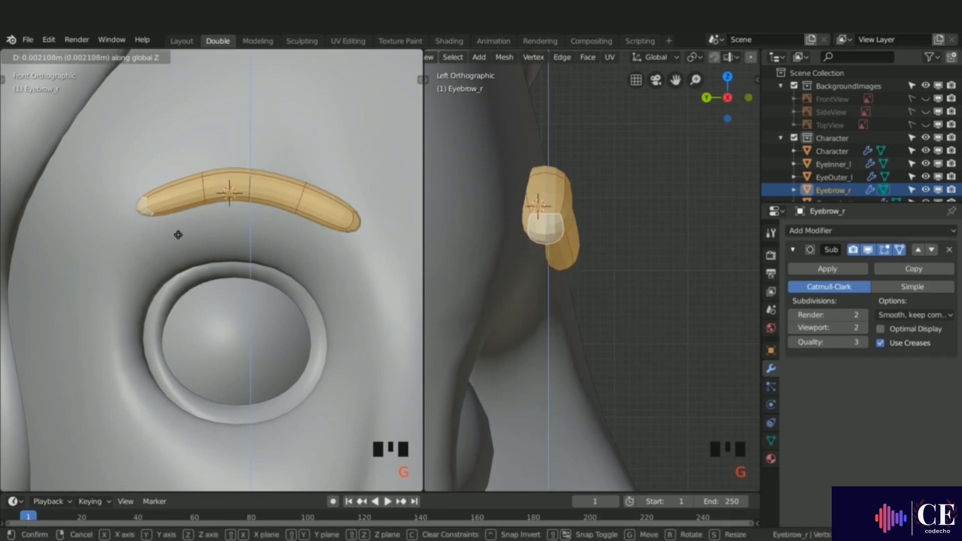
click(176, 234)
Step: Edge-slide the loop near the eyebrow's inner end to adjust its spacing
scroll(182, 226, down, 3)
scroll(182, 226, down, 1)
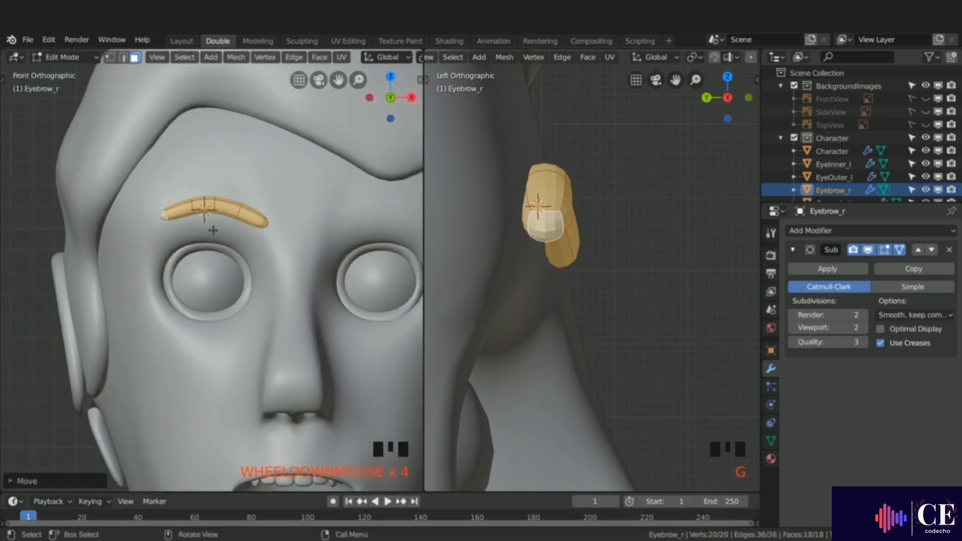
mouse_move(211, 228)
shift+middle_down()
mouse_move(225, 208)
mouse_move(221, 215)
shift+middle_up()
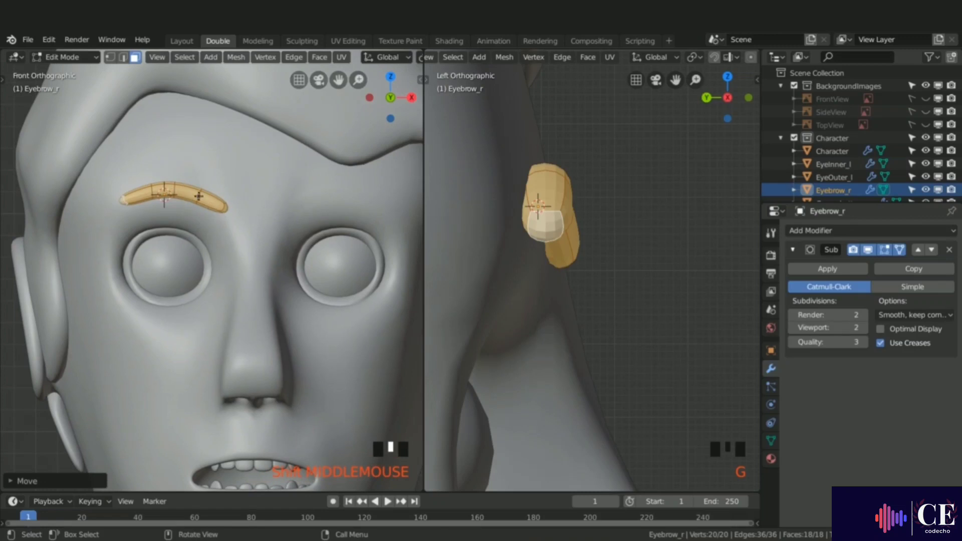
key(1)
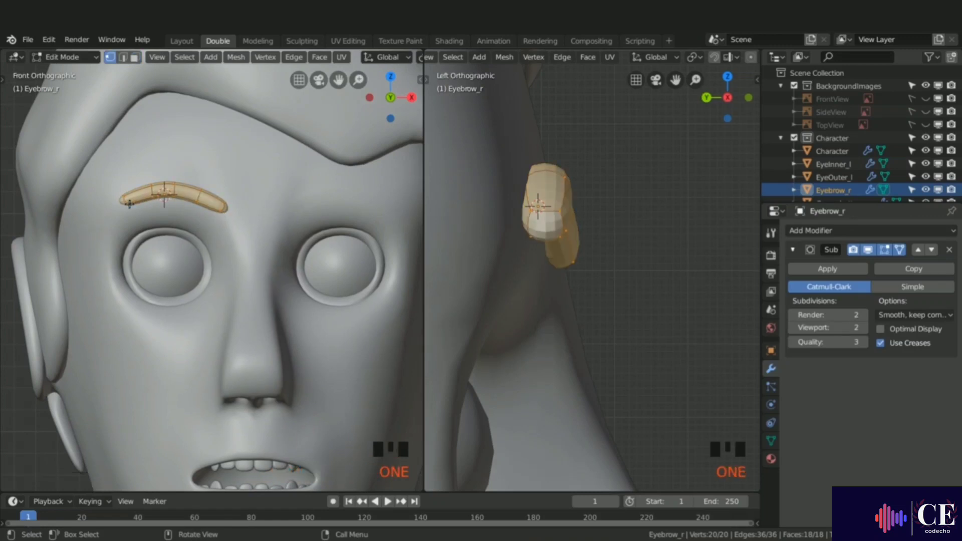
scroll(129, 204, up, 3)
alt+click(124, 200)
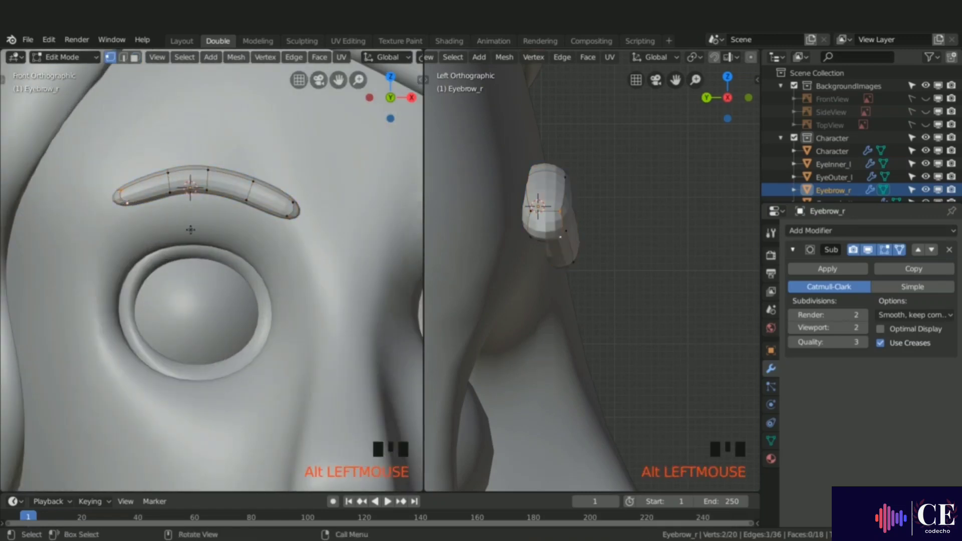
key(g)
key(g)
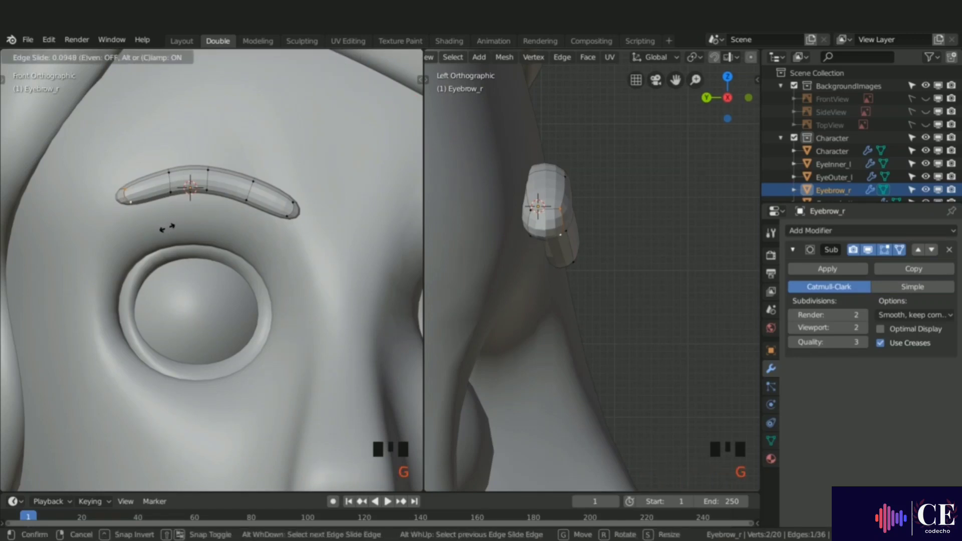
click(168, 224)
Step: Edge-slide the loops near the outer tail and the middle of the eyebrow to even out the segments
alt+click(289, 206)
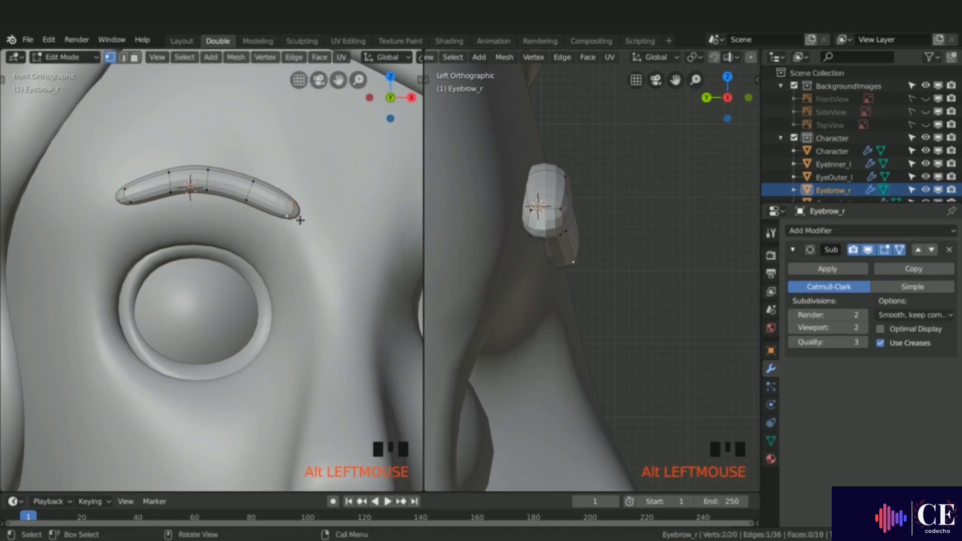
key(g)
key(g)
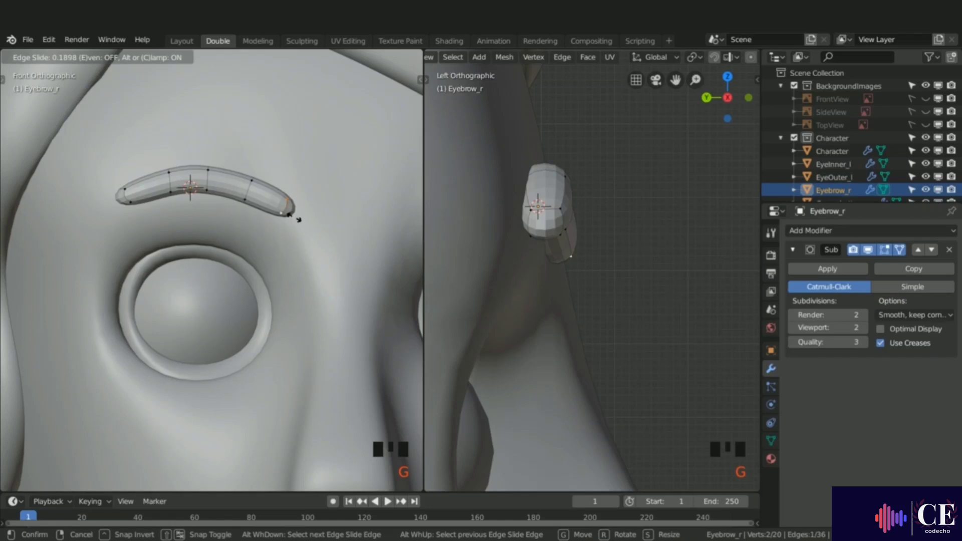
click(291, 217)
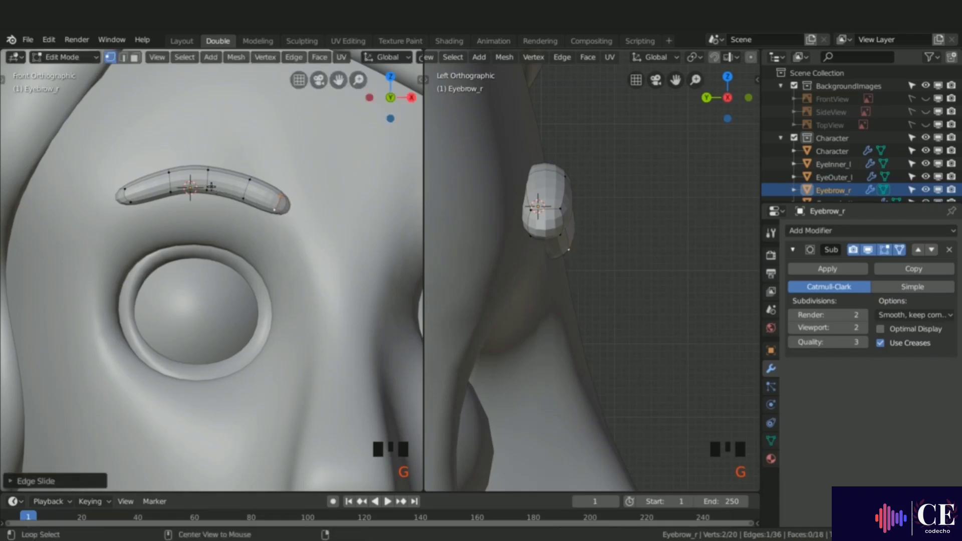
alt+click(220, 208)
key(g)
key(g)
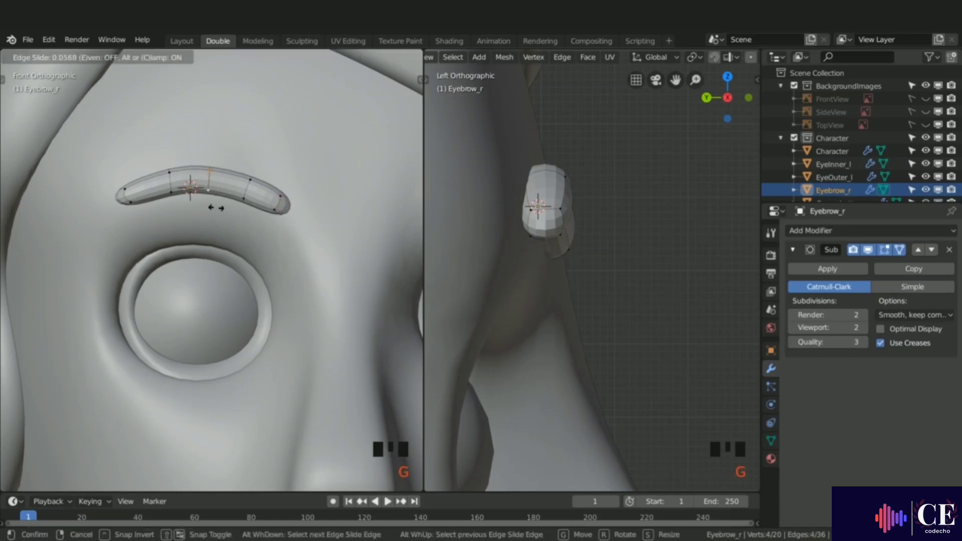
click(217, 208)
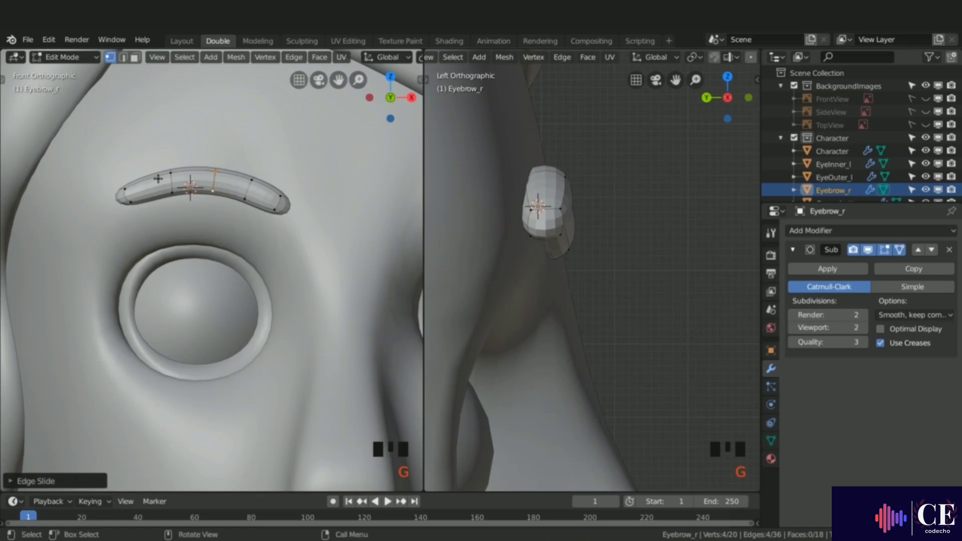
Step: Return to Object Mode and rotate the eyebrow in top view to follow the forehead's curve
scroll(197, 217, down, 6)
shift+middle_drag(197, 217, 245, 228)
key(Tab)
scroll(245, 228, up, 6)
shift+middle_drag(196, 206, 196, 284)
key(KP_7)
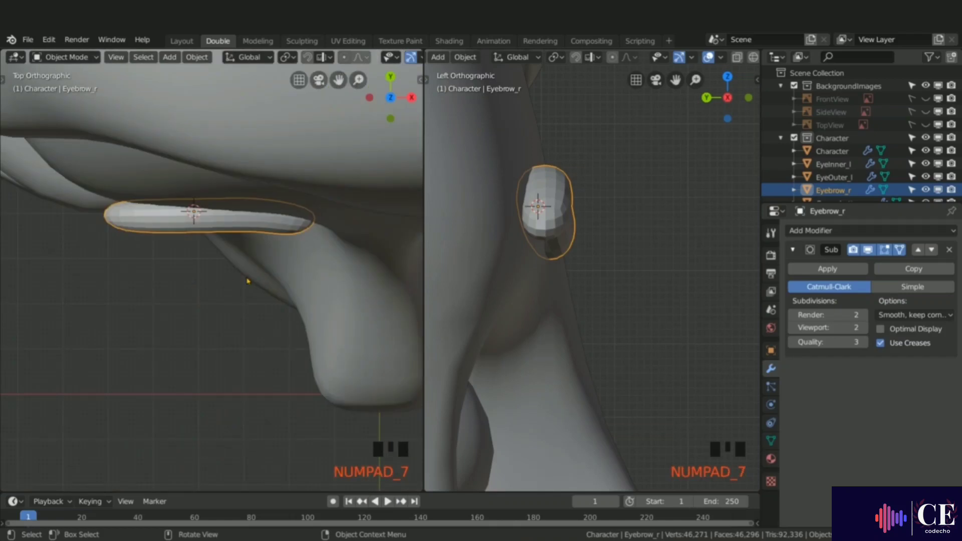
key(r)
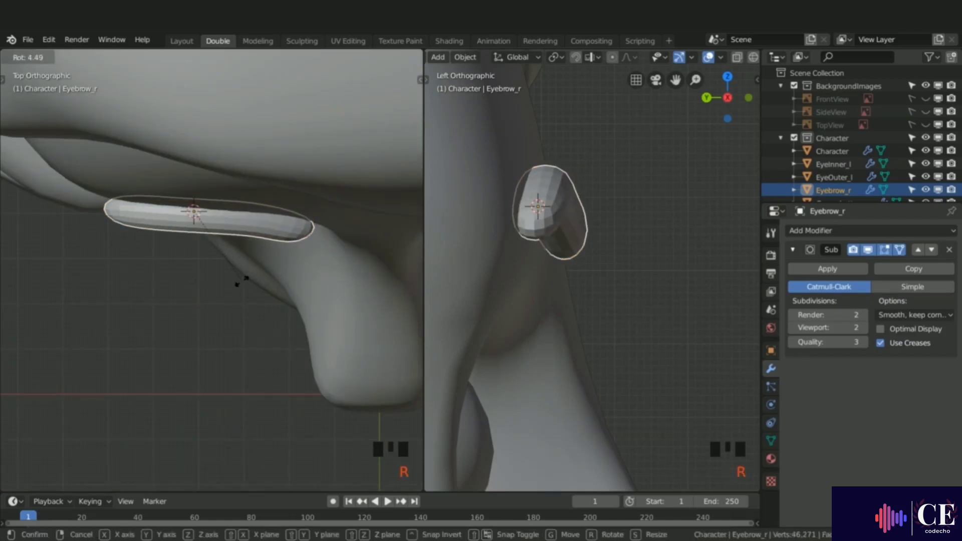
click(241, 279)
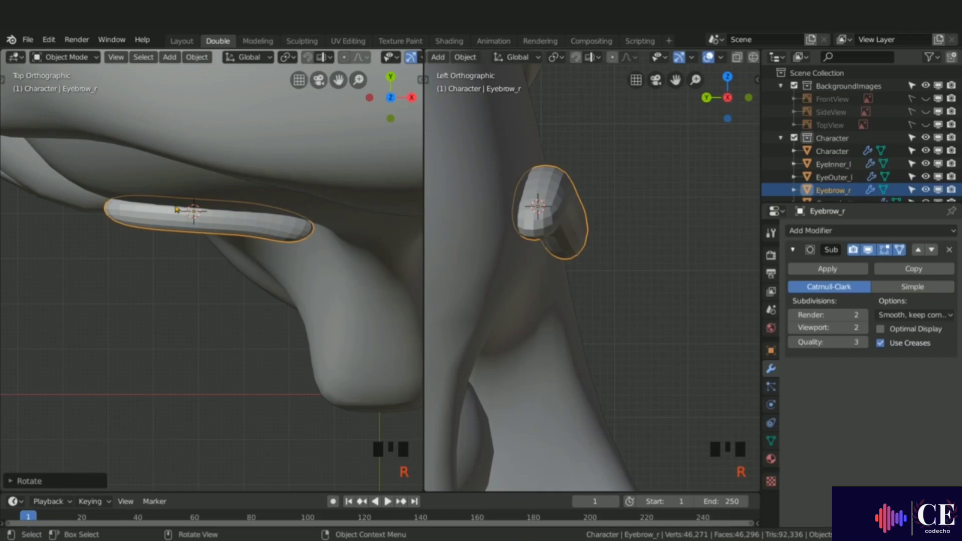
Step: Apply Shade Smooth to the eyebrow object
middle_drag(261, 258, 288, 214)
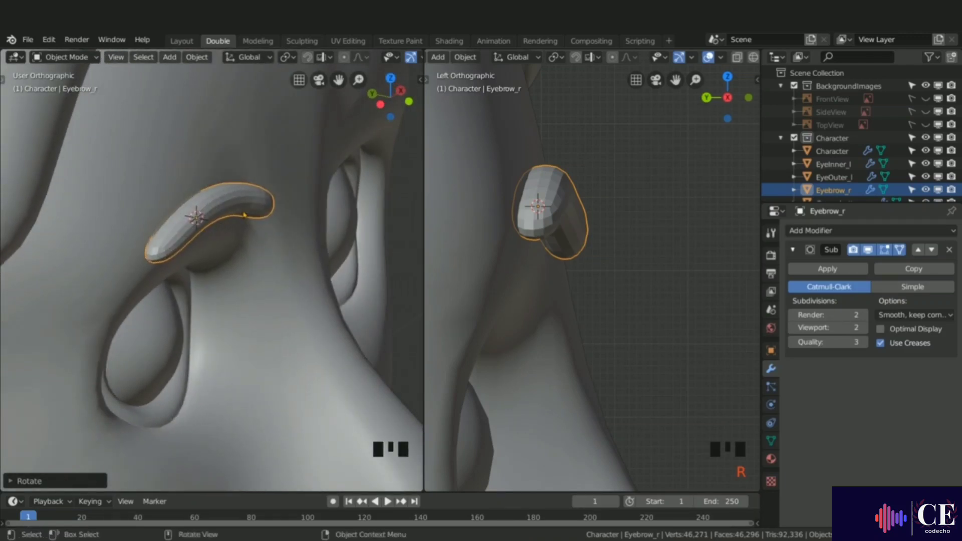
right_click(222, 204)
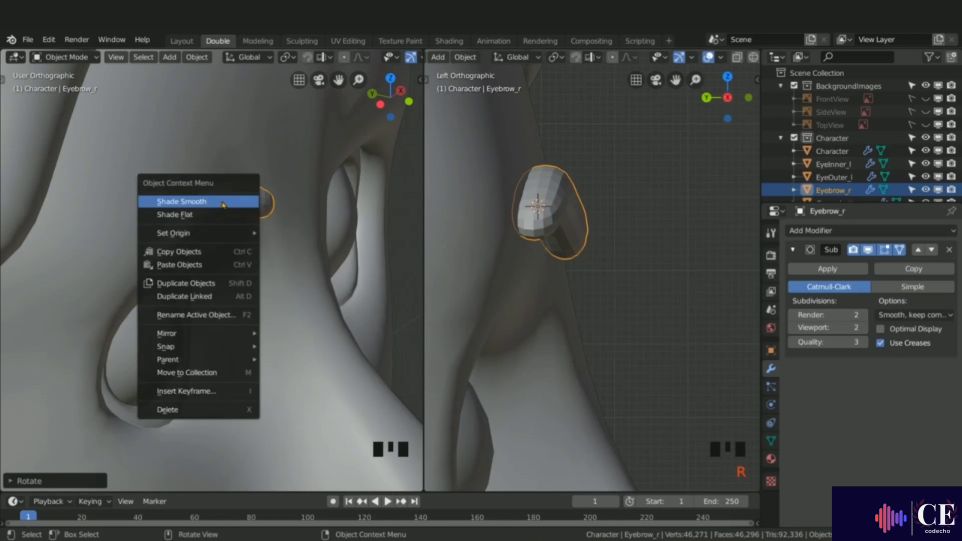
click(205, 199)
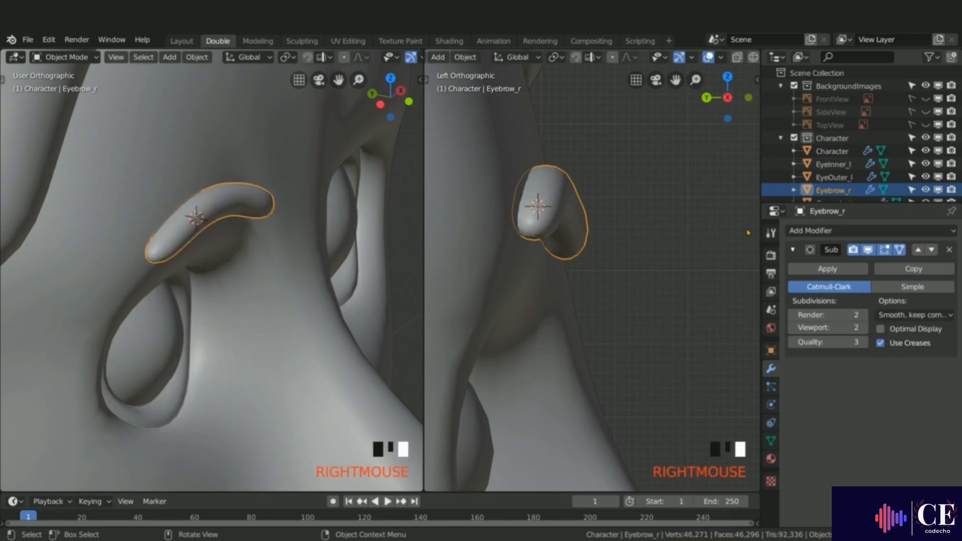
Step: Add a Mirror modifier on the X axis to the eyebrow and move it above the Subdivision Surface modifier
click(808, 231)
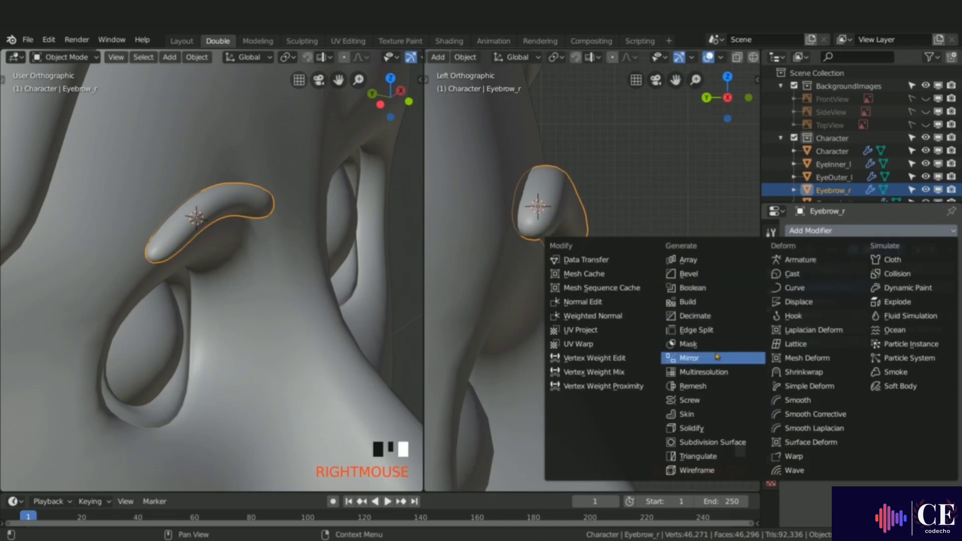
click(701, 358)
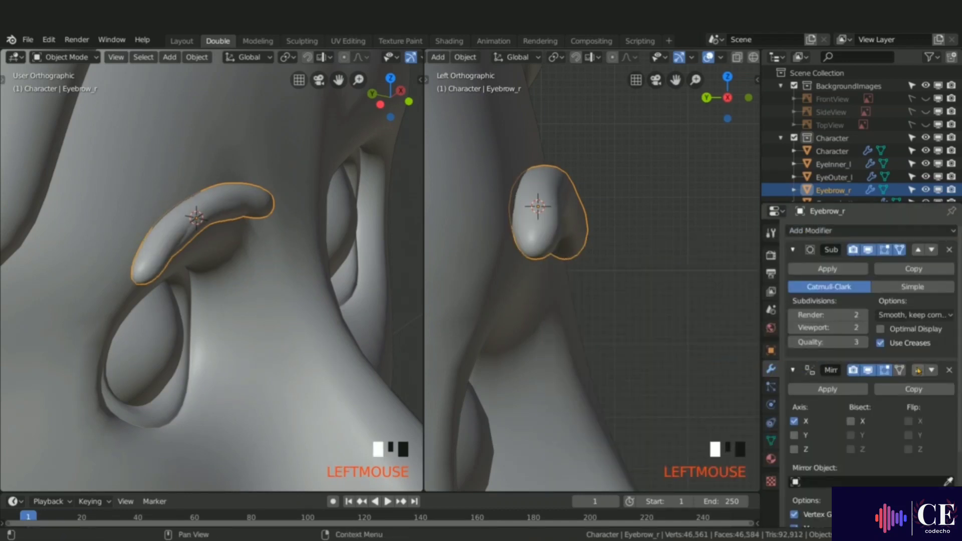
click(918, 371)
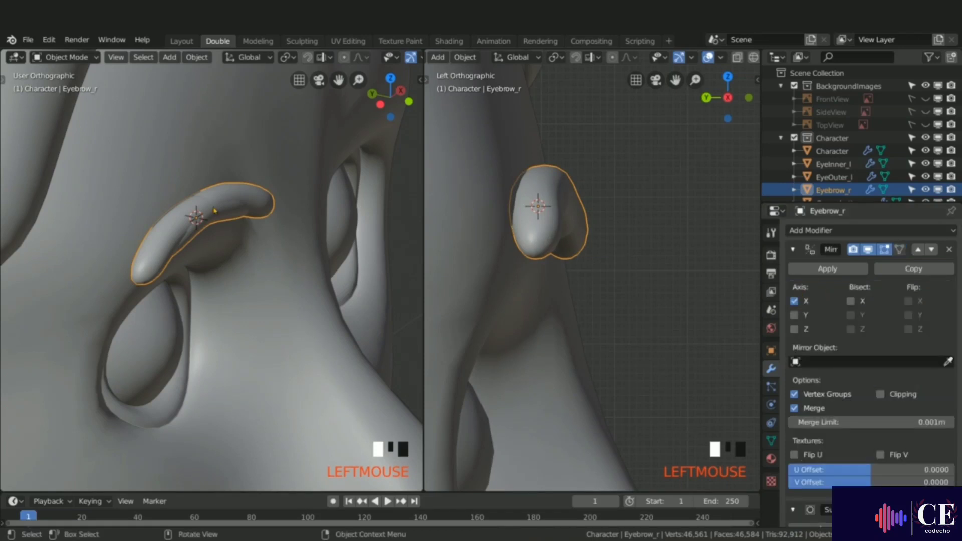
Step: Apply all transforms to the eyebrow object and view the face from the front
key(ctrl+a)
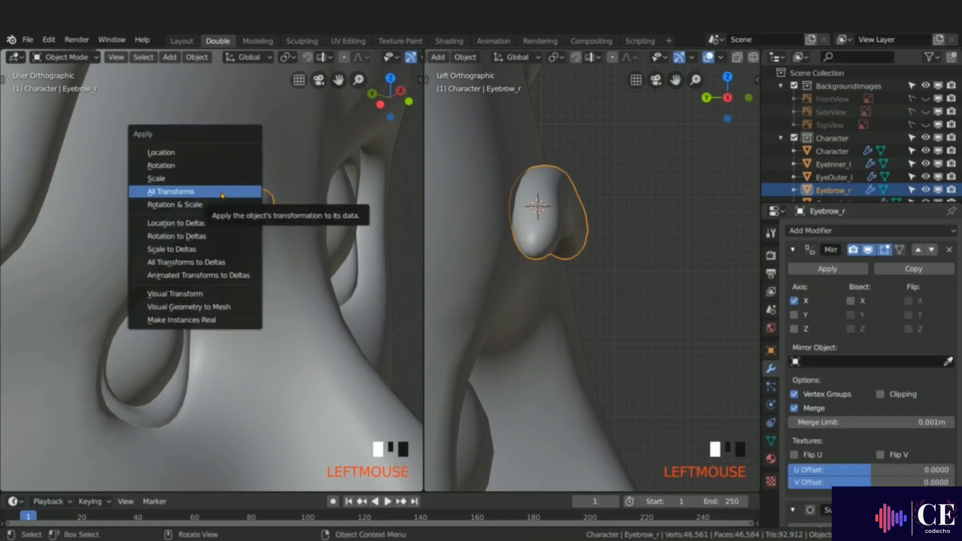
click(222, 193)
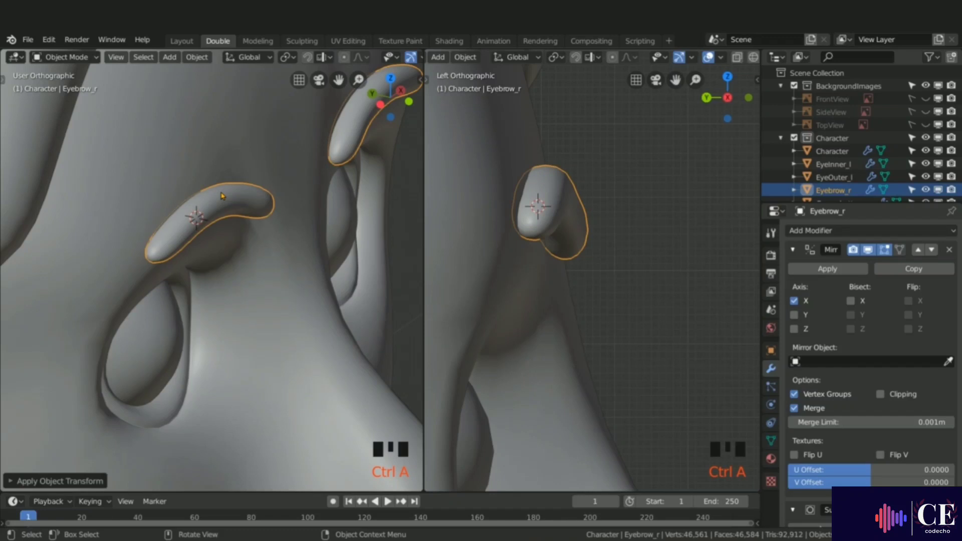
scroll(222, 195, down, 8)
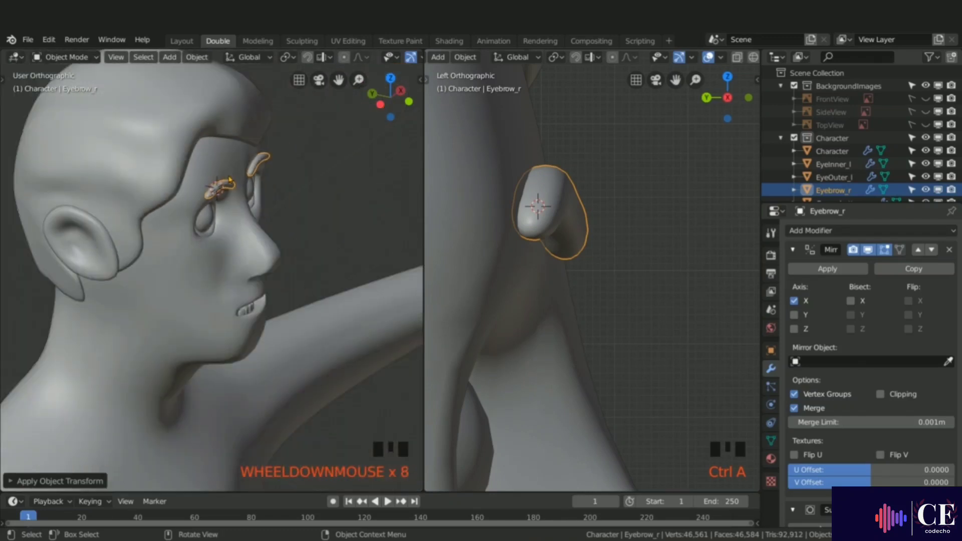
key(KP_1)
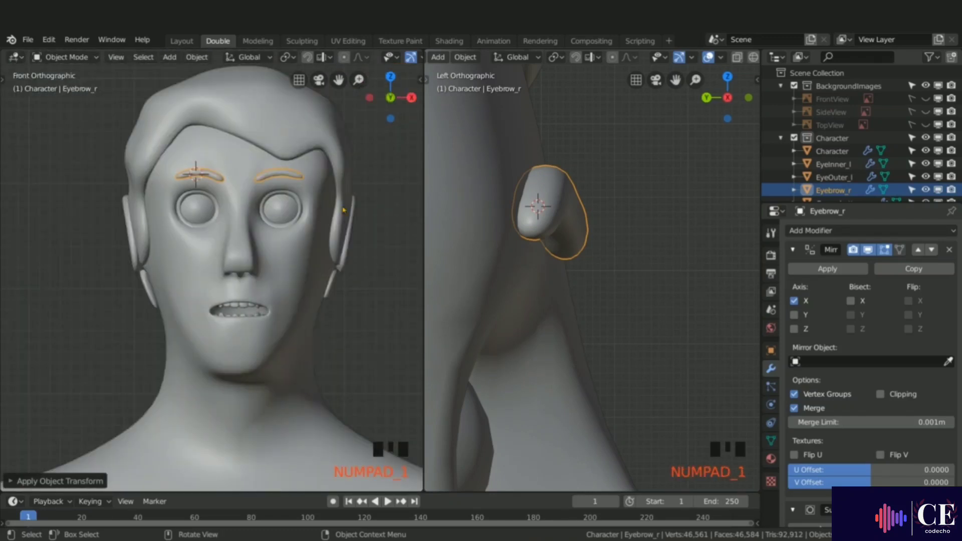
Step: Create a new material for the eyebrow and name it M_eyebrows
shift+right_click(384, 206)
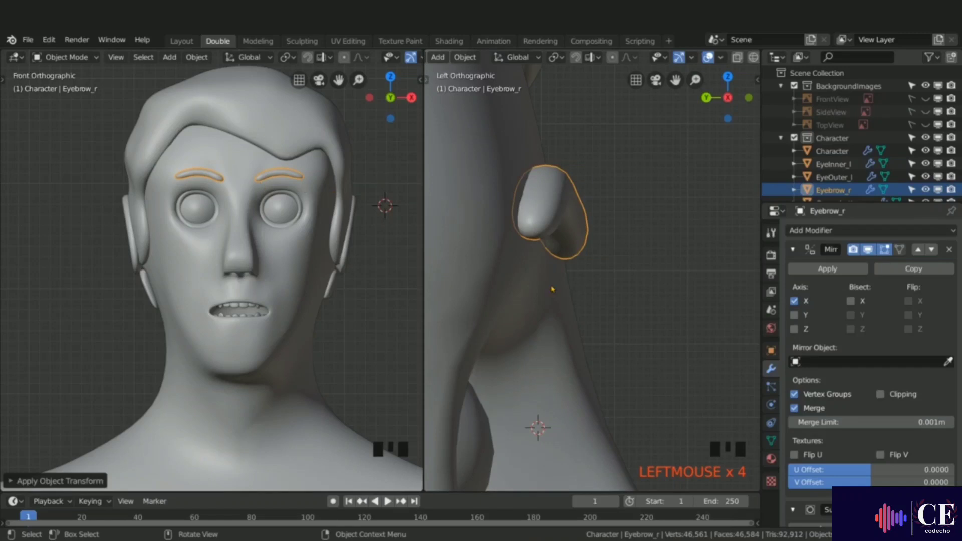
click(770, 458)
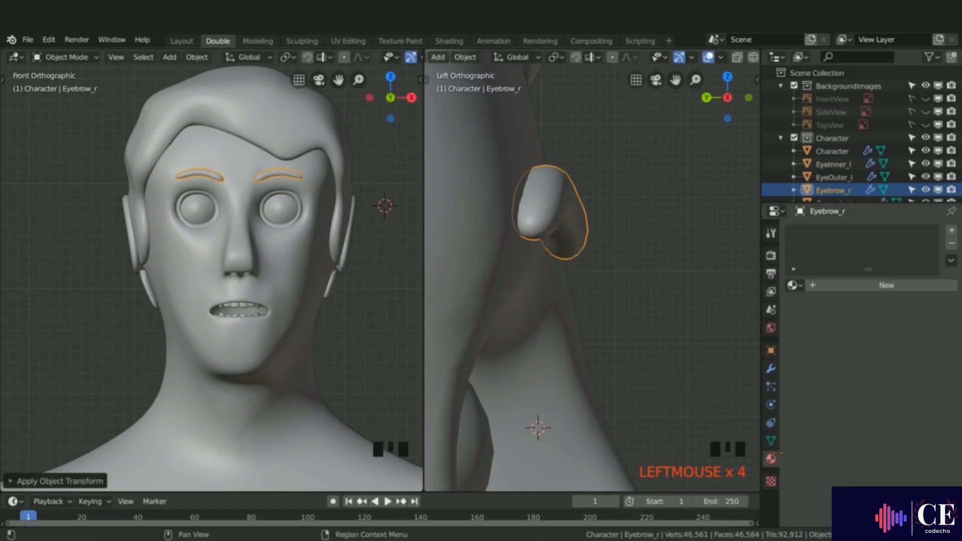
click(870, 288)
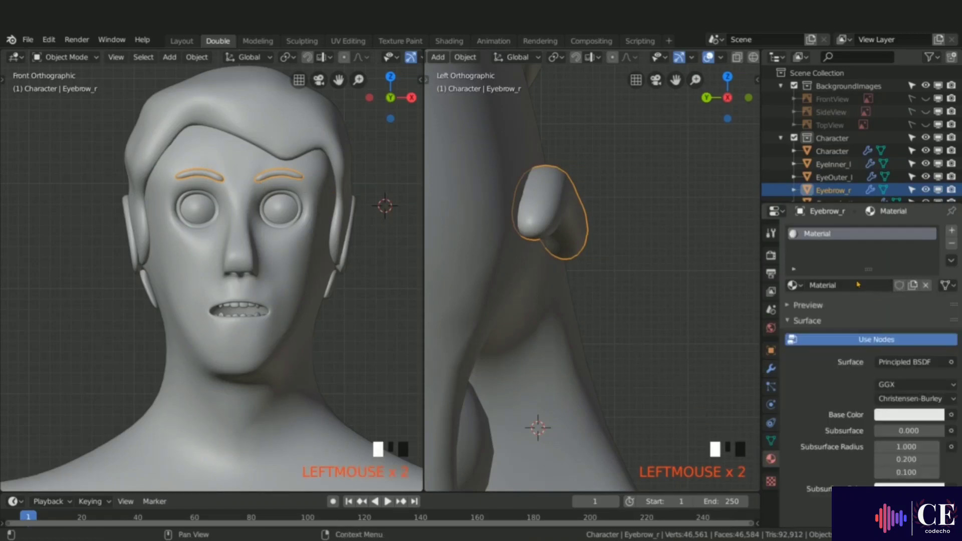
click(854, 283)
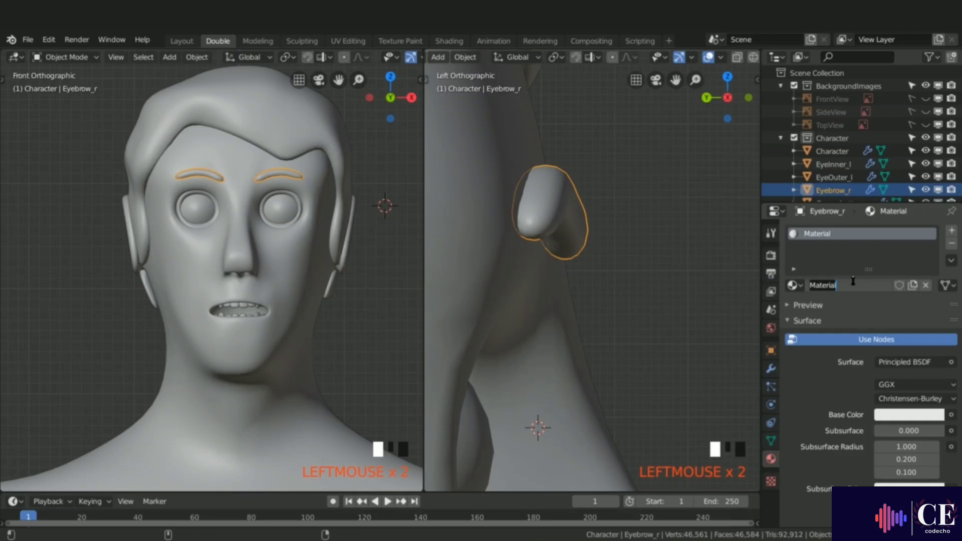
text(M_eyebrows)
key(Return)
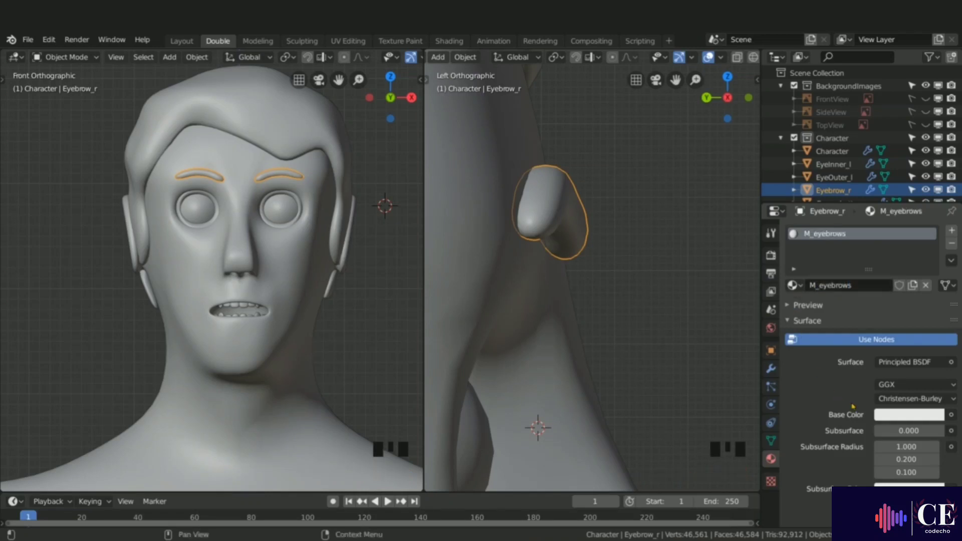
Step: Set the eyebrow material's base color to a dark brown
click(901, 416)
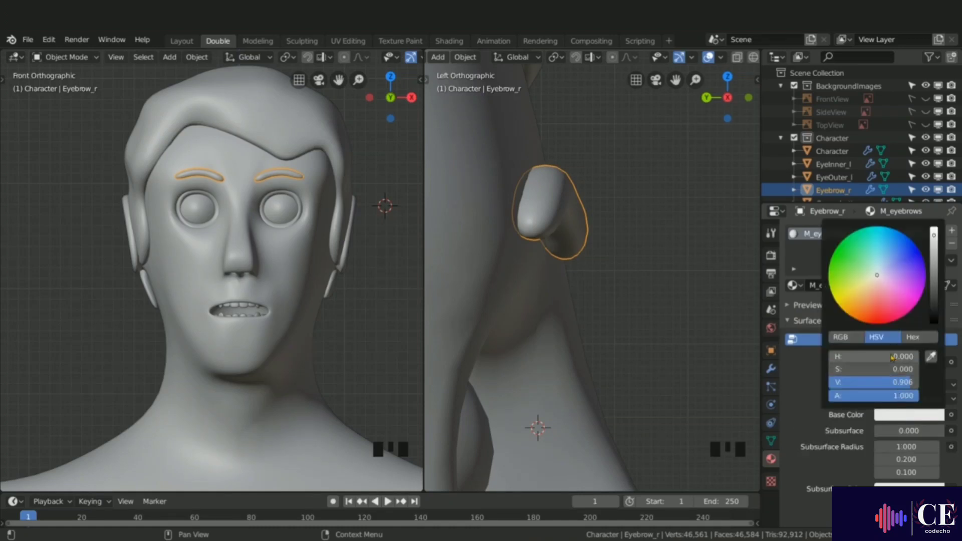
click(872, 280)
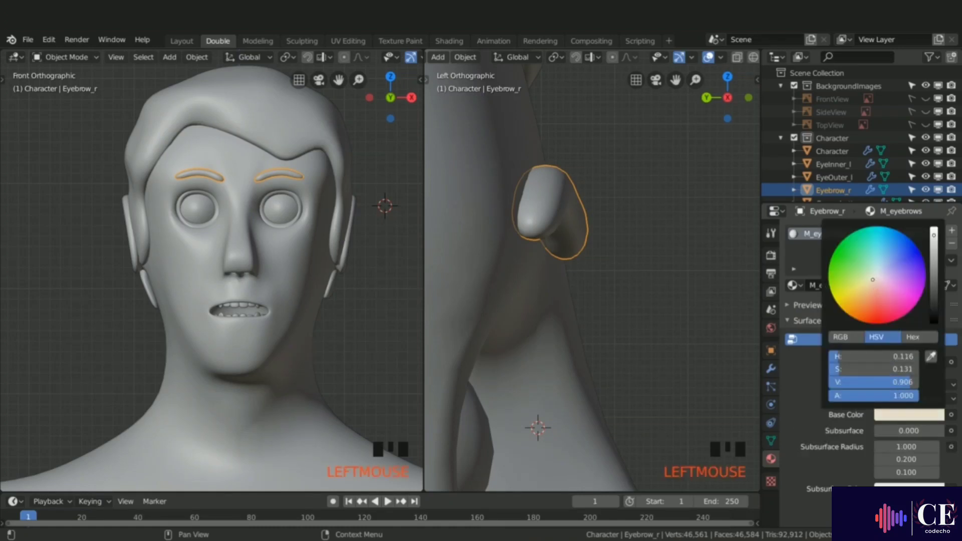
drag(873, 280, 873, 284)
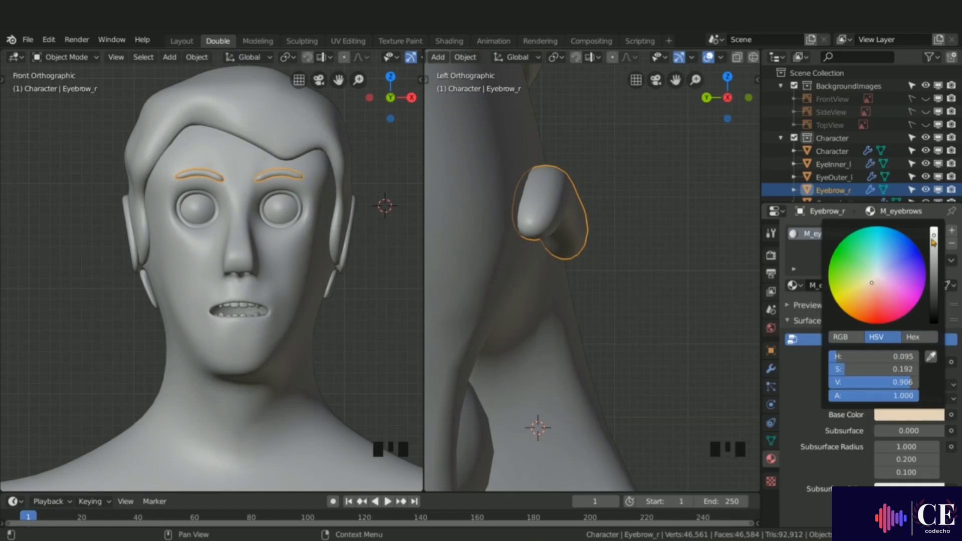
drag(931, 248, 933, 306)
drag(872, 286, 875, 284)
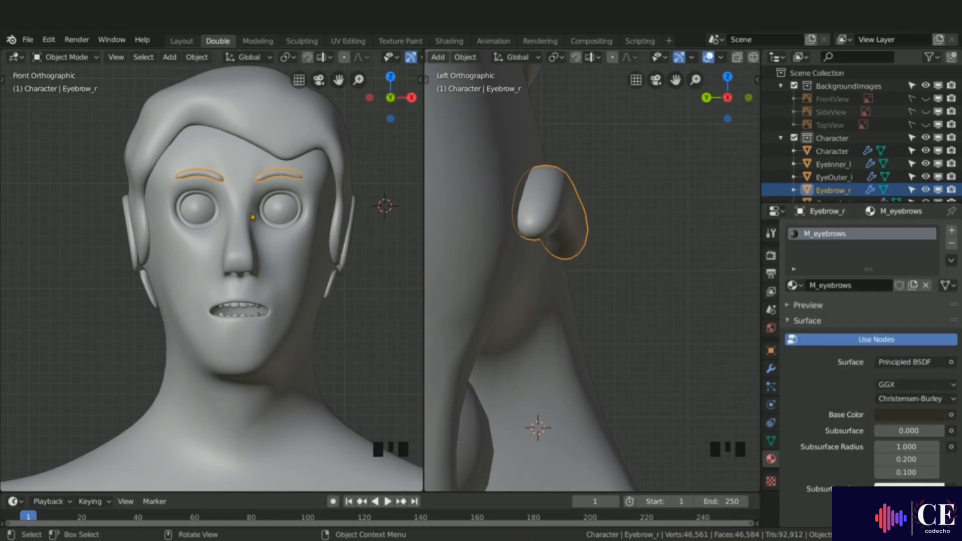
Step: Switch the viewport to Look Dev shading and slightly raise the eyebrow base color's value
key(z)
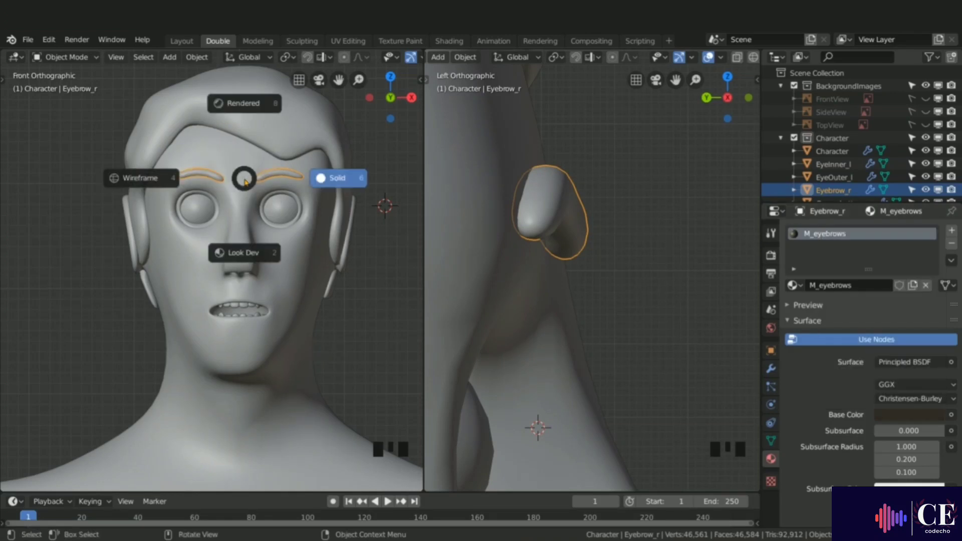
click(244, 251)
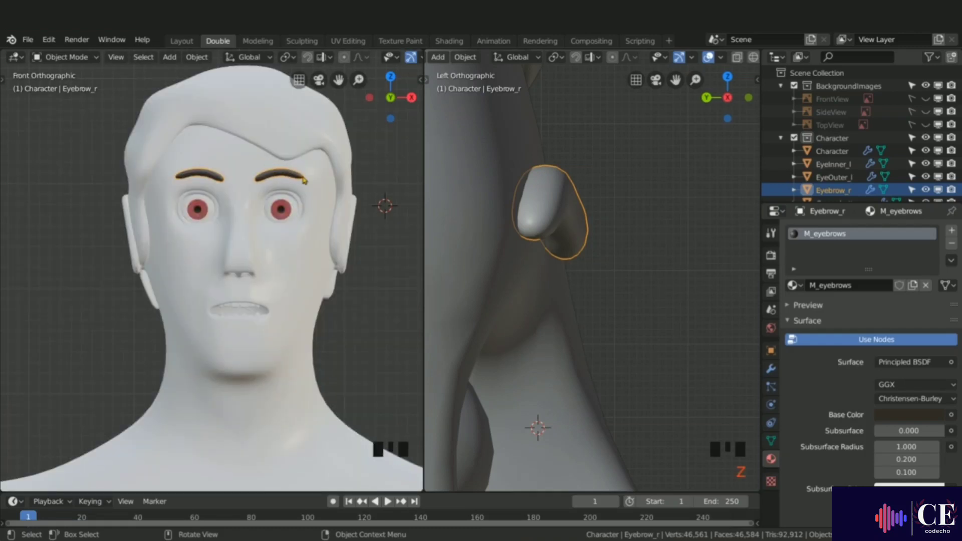
click(909, 414)
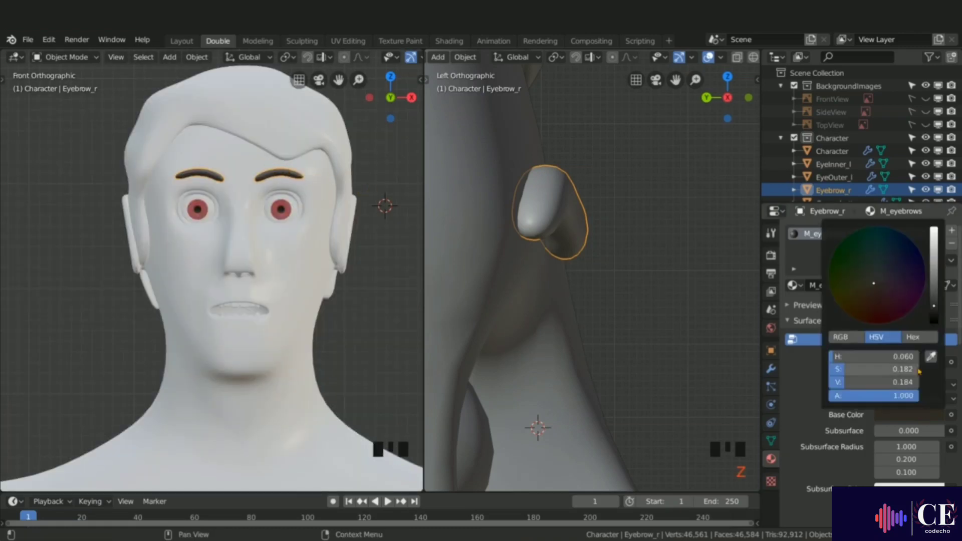
mouse_move(852, 382)
mouse_down()
mouse_move(872, 382)
mouse_move(857, 382)
mouse_up()
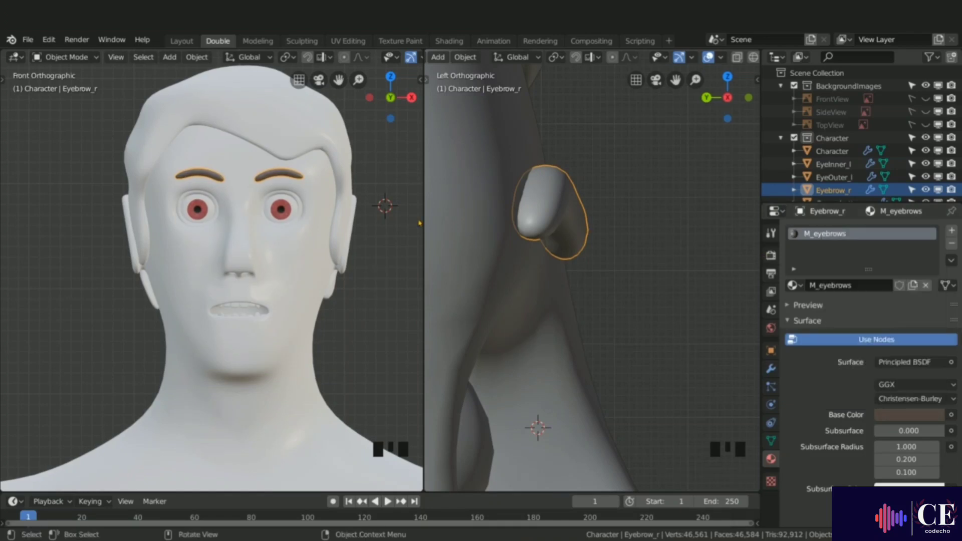
Step: Assign M_eyebrows to the hair, make it a separate copy and rename it M_hair
click(286, 140)
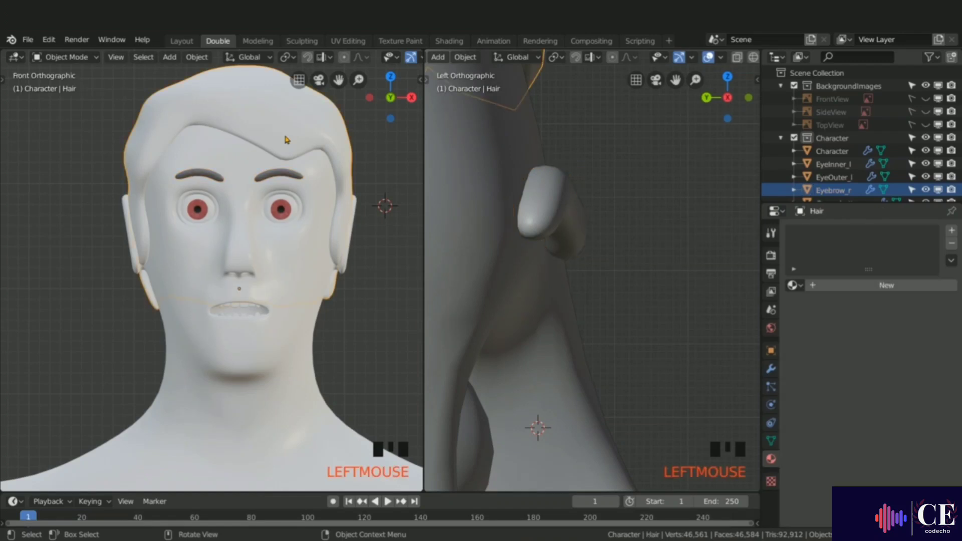
click(794, 285)
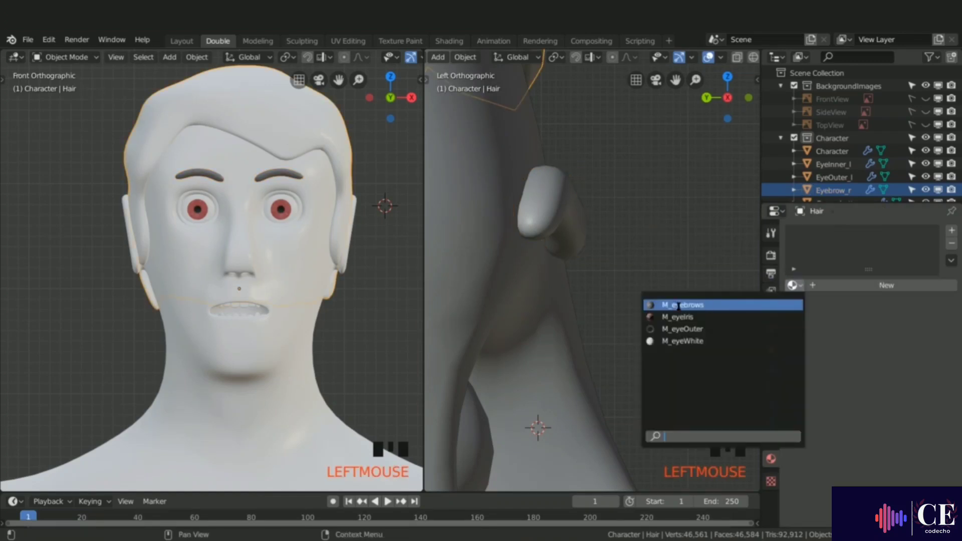
click(704, 305)
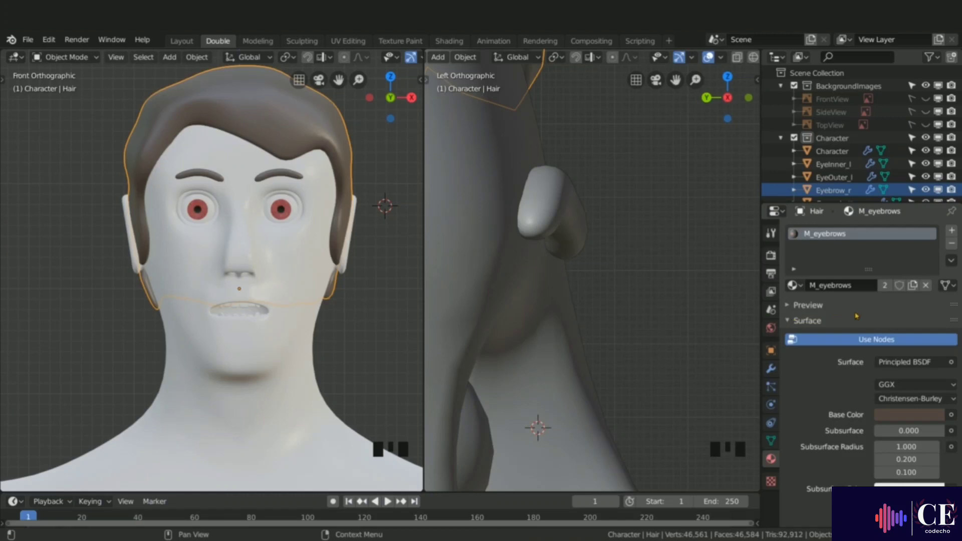
click(912, 285)
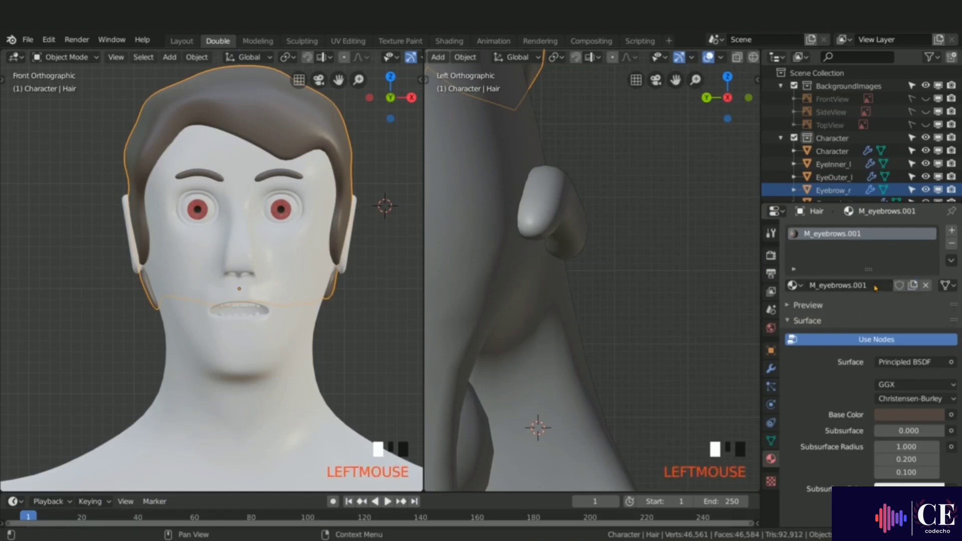
double_click(875, 285)
text(M_e)
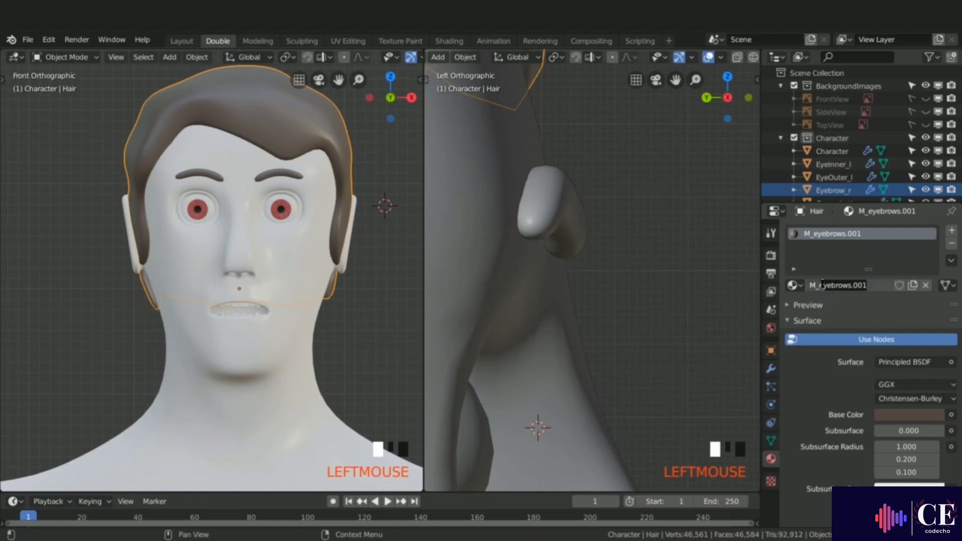
text(hair)
key(Return)
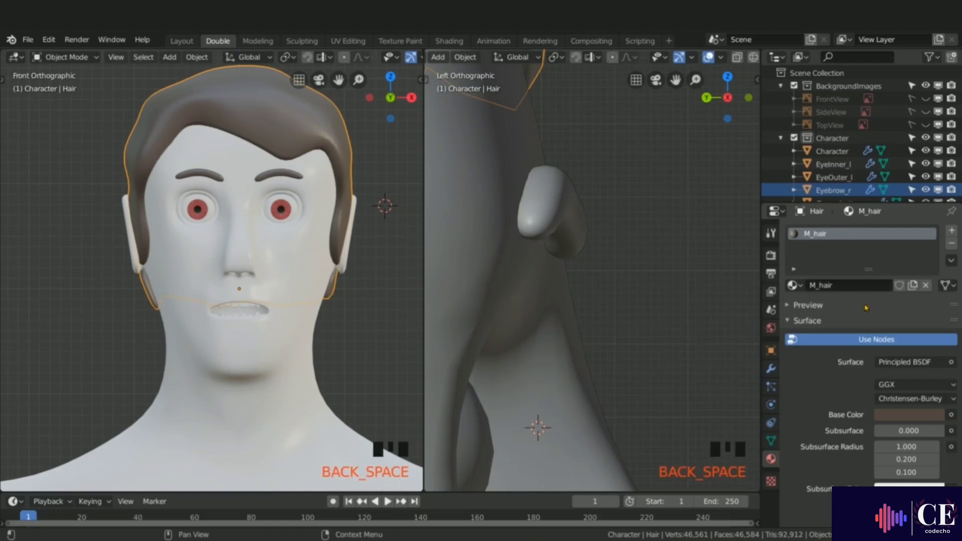
click(908, 418)
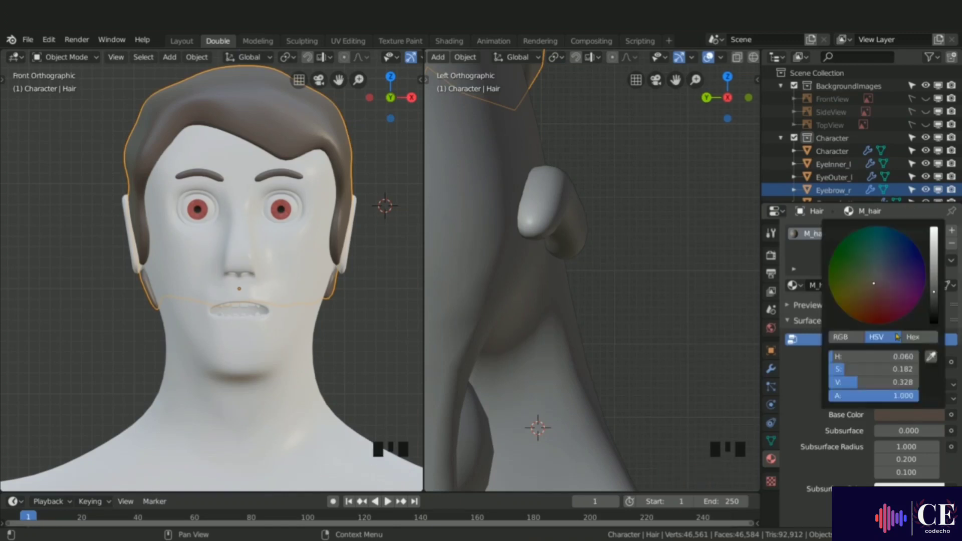
click(934, 295)
click(934, 298)
key(ctrl+z)
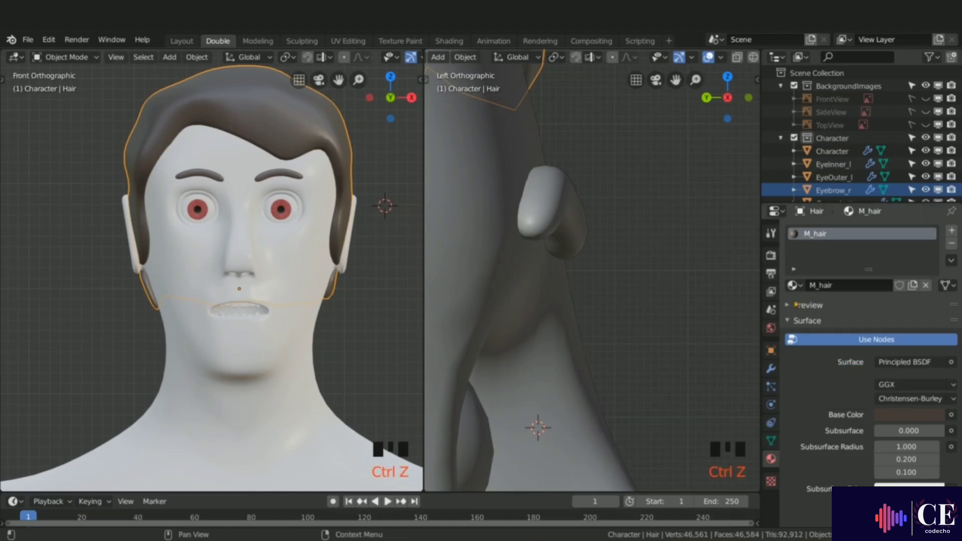
Step: Select the character body and rename its material to M_characterSkin
click(303, 256)
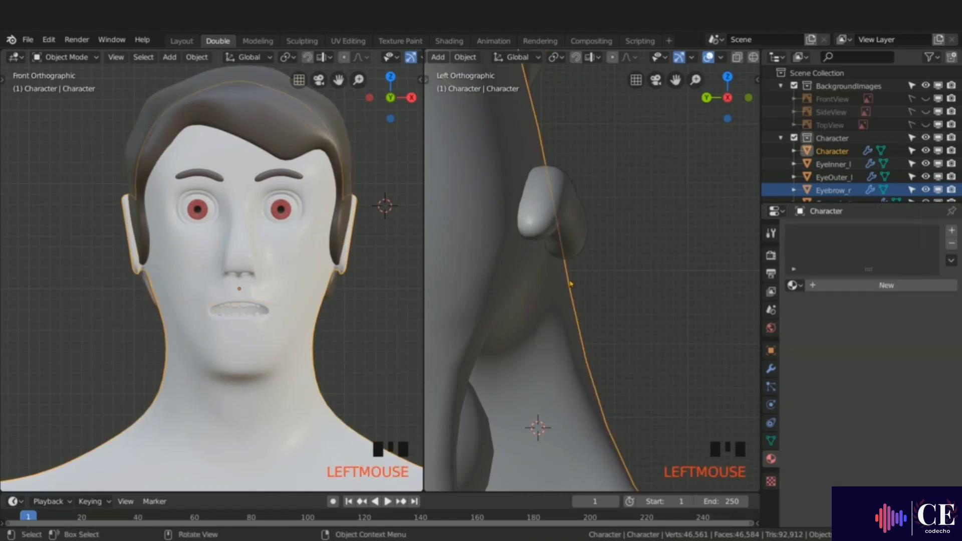
double_click(868, 289)
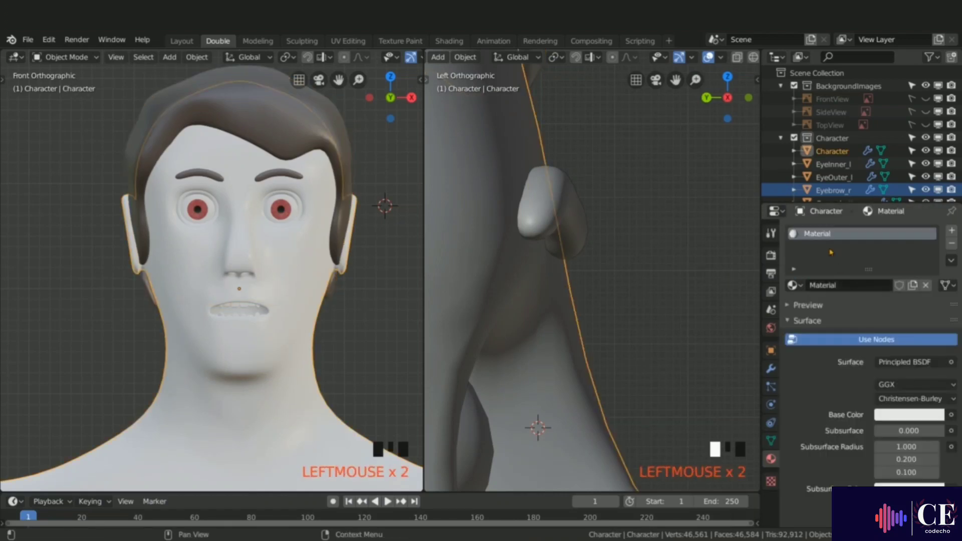
text(M)
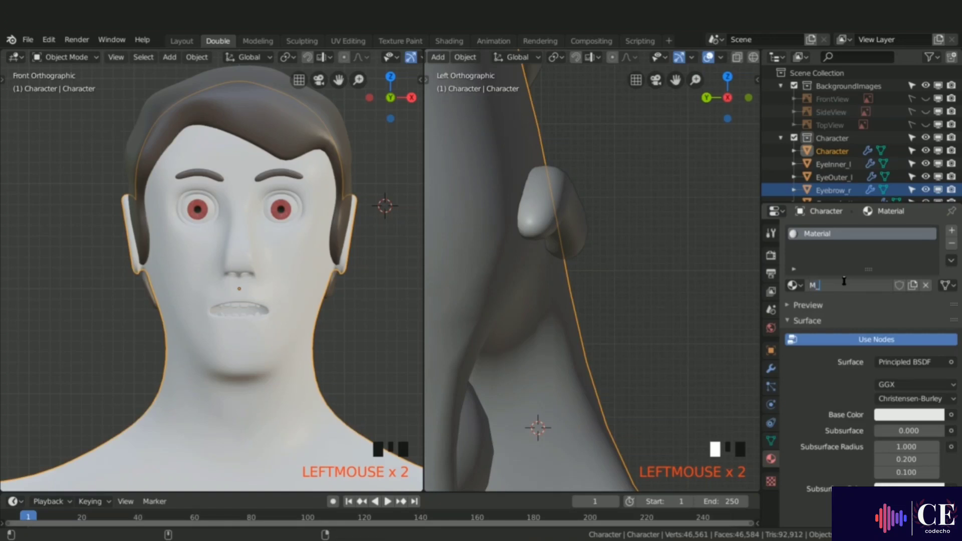
text(_characterSkin)
click(863, 289)
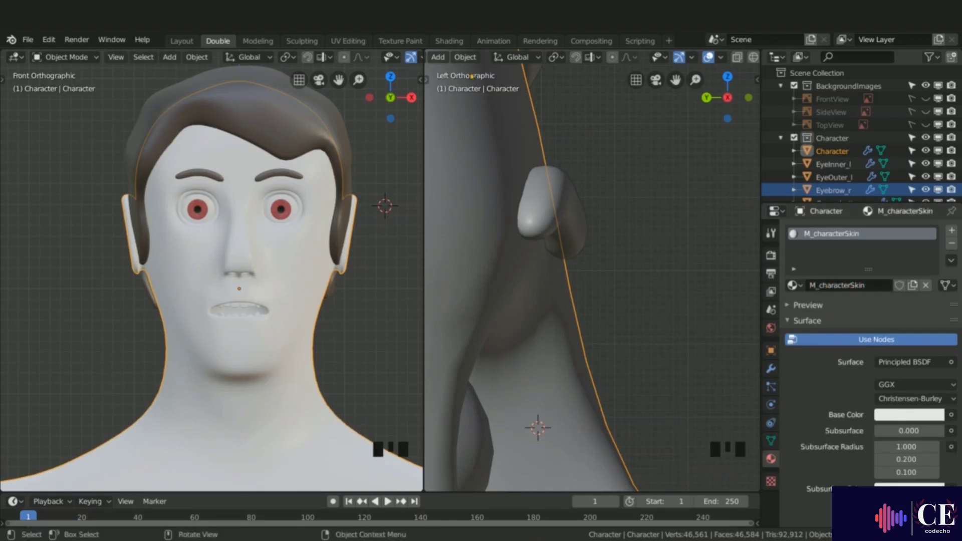
Step: In the Shading workspace, set the skin material's base color to a pale warm skin tone
click(449, 42)
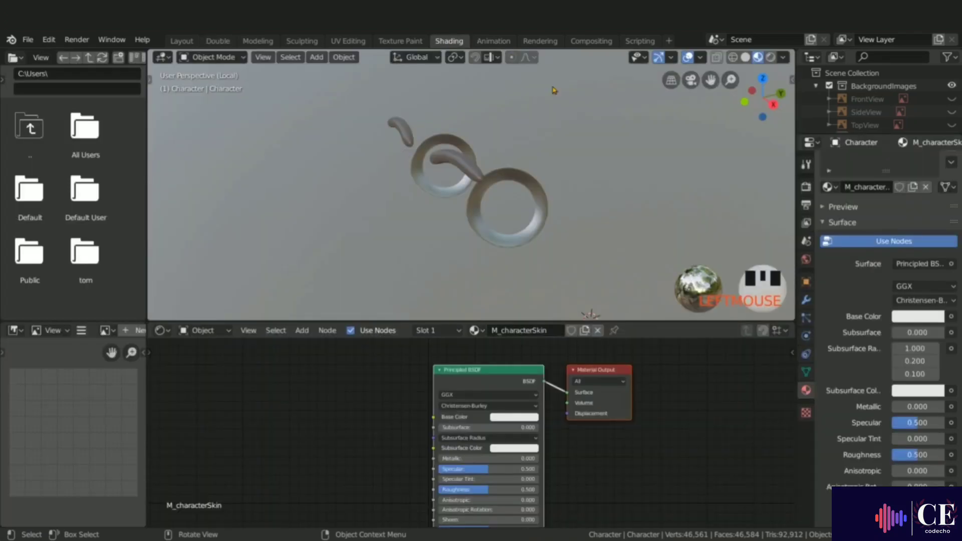
key(slash)
key(slash)
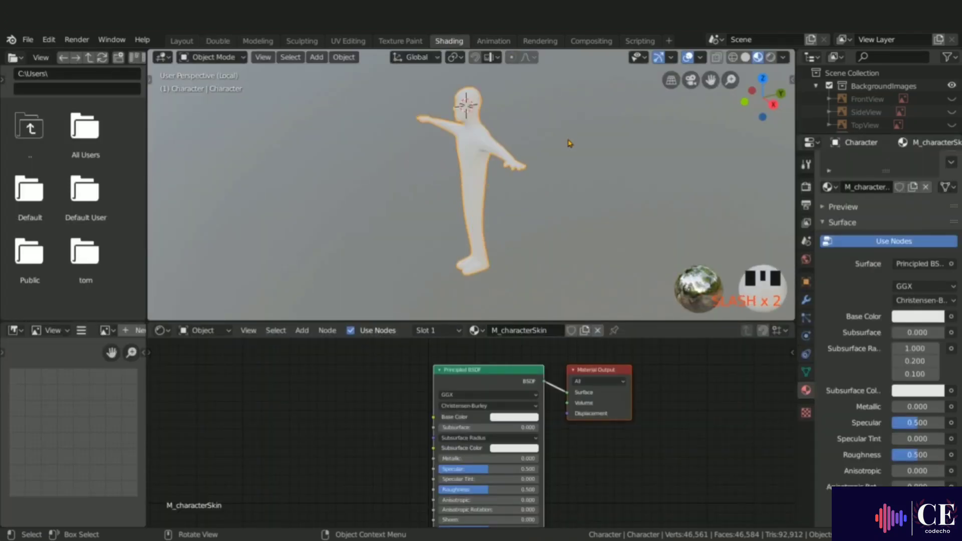
middle_drag(570, 143, 541, 143)
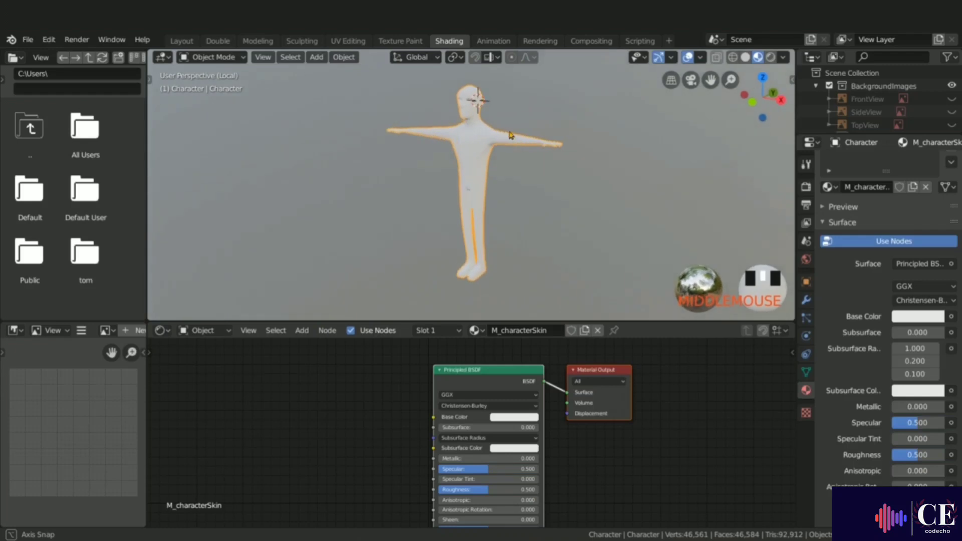
ctrl+middle_drag(450, 88, 463, 73)
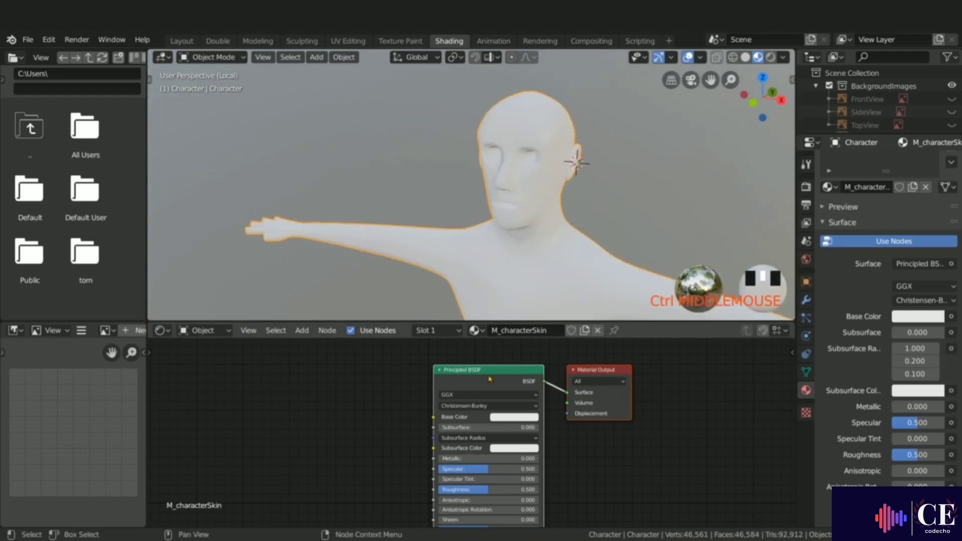
click(516, 417)
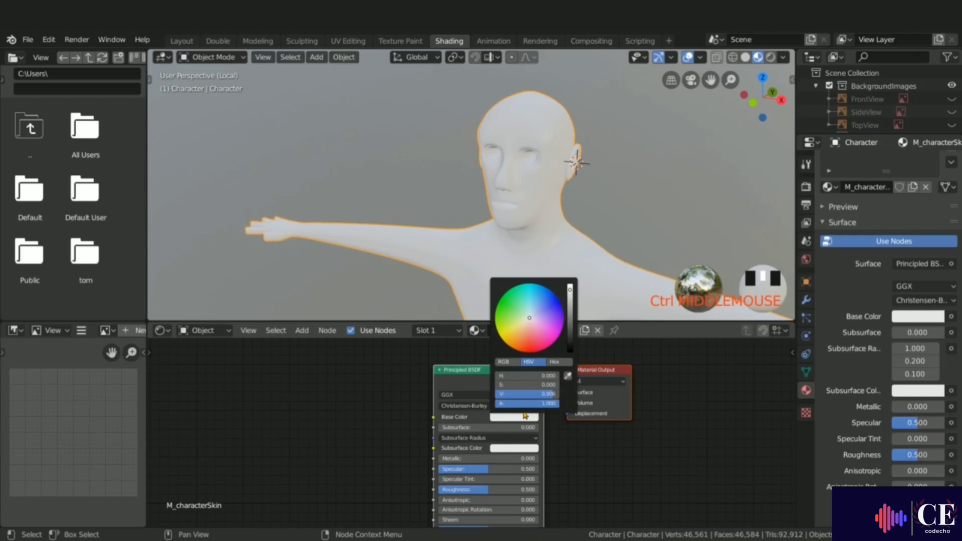
click(526, 320)
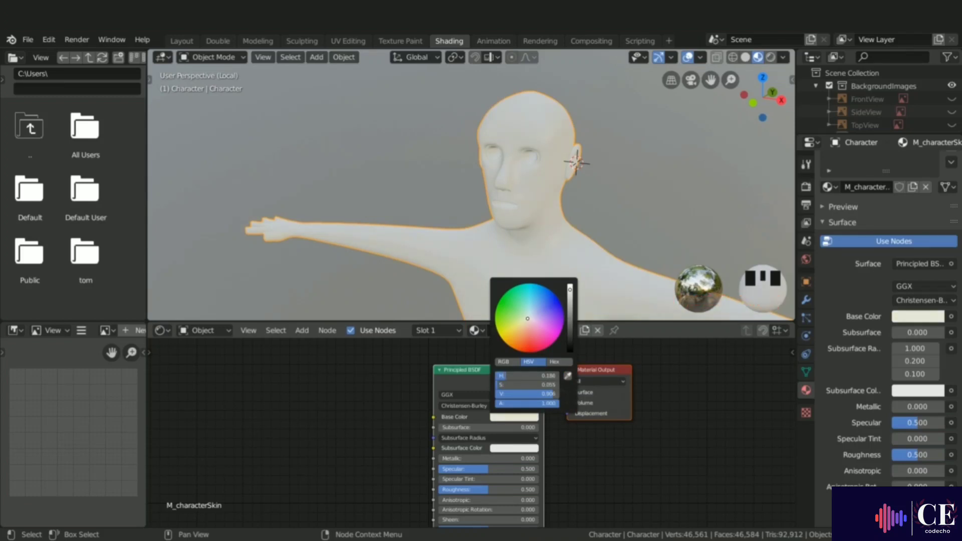
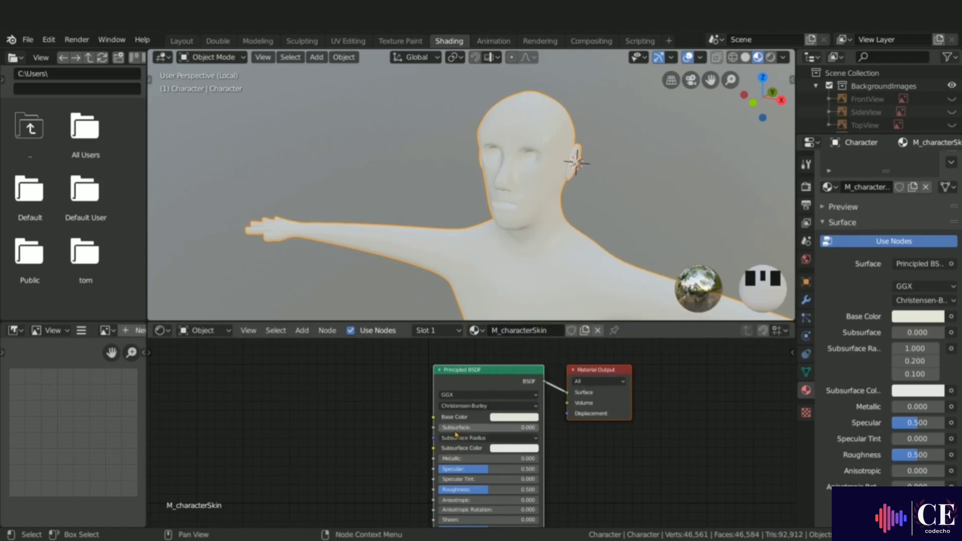
Step: Set the skin material's subsurface to 0.060 and return to the Layout workspace
shift+drag(441, 428, 445, 429)
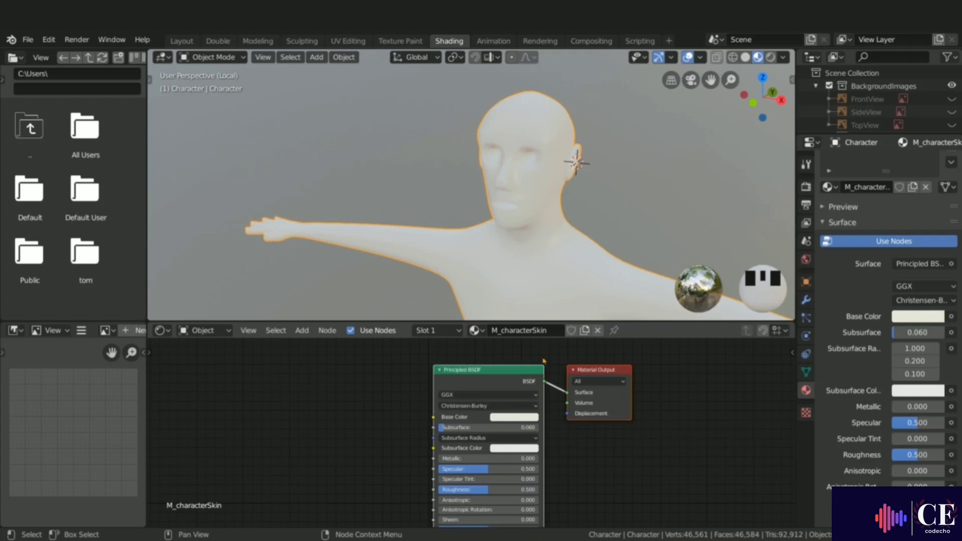
click(181, 41)
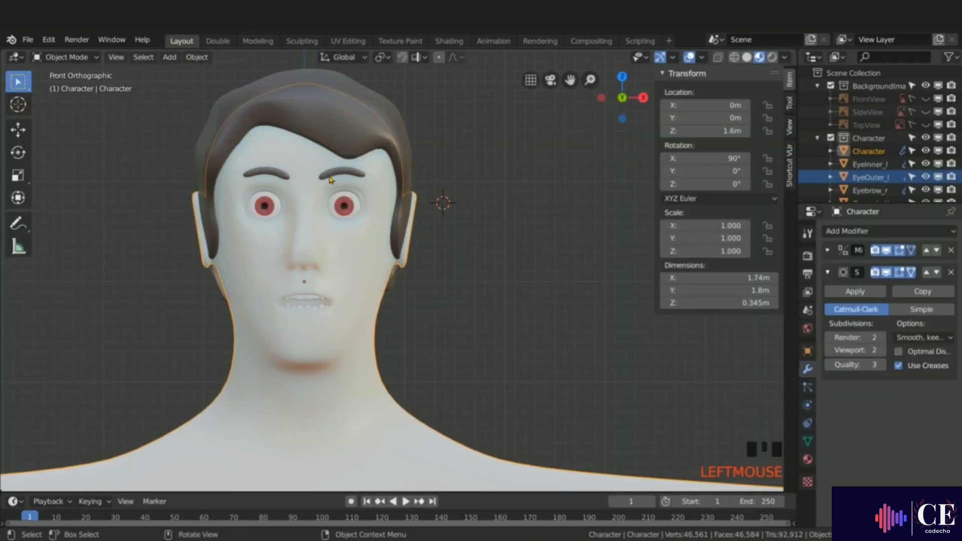
scroll(329, 179, down, 5)
scroll(288, 183, down, 1)
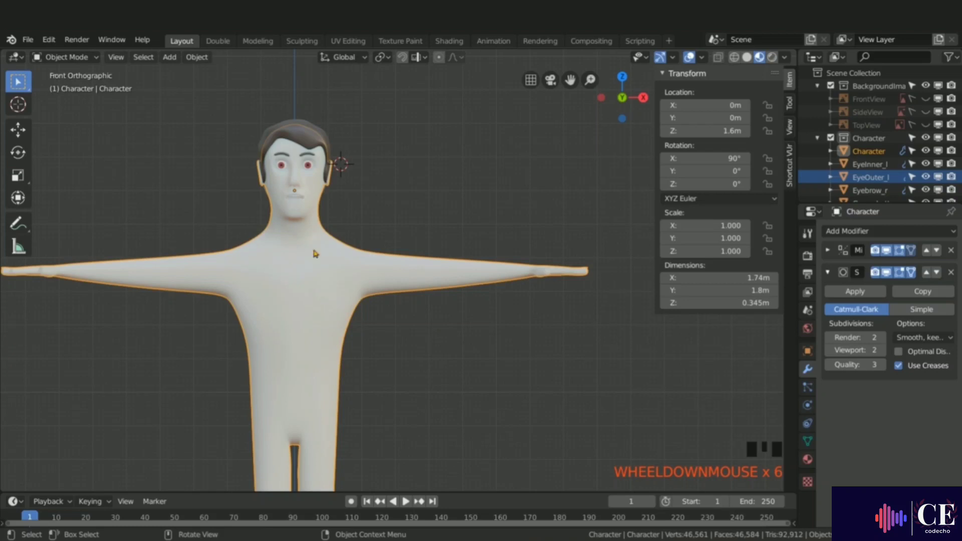
Step: In Edit Mode with face selection and wireframe shading, box-select the torso and arm faces
key(Tab)
shift+middle_drag(314, 255, 376, 249)
key(3)
key(alt+a)
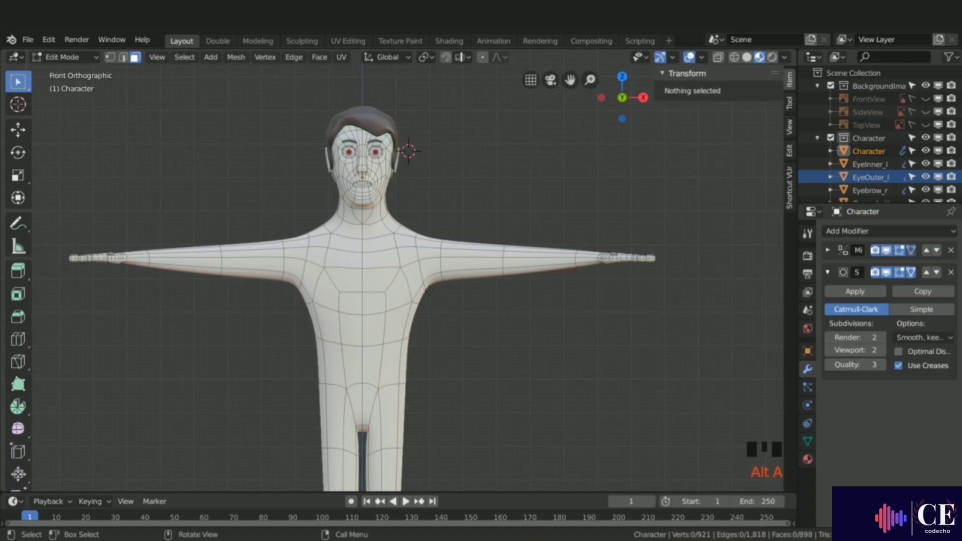
key(z)
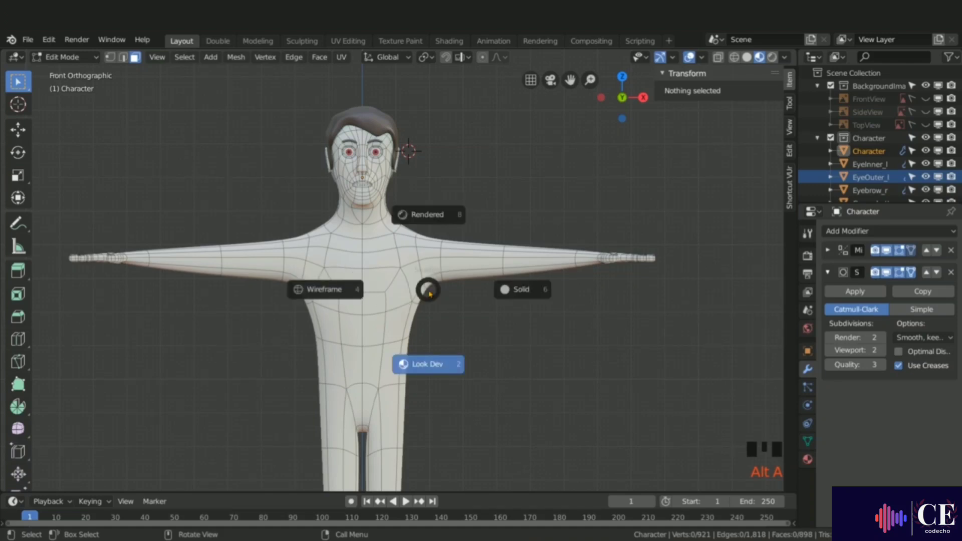
click(320, 292)
mouse_move(230, 216)
ctrl+right_down()
mouse_move(183, 209)
mouse_move(167, 265)
mouse_move(246, 353)
mouse_move(320, 367)
mouse_move(416, 361)
mouse_move(444, 331)
mouse_move(431, 284)
mouse_move(256, 221)
ctrl+right_up()
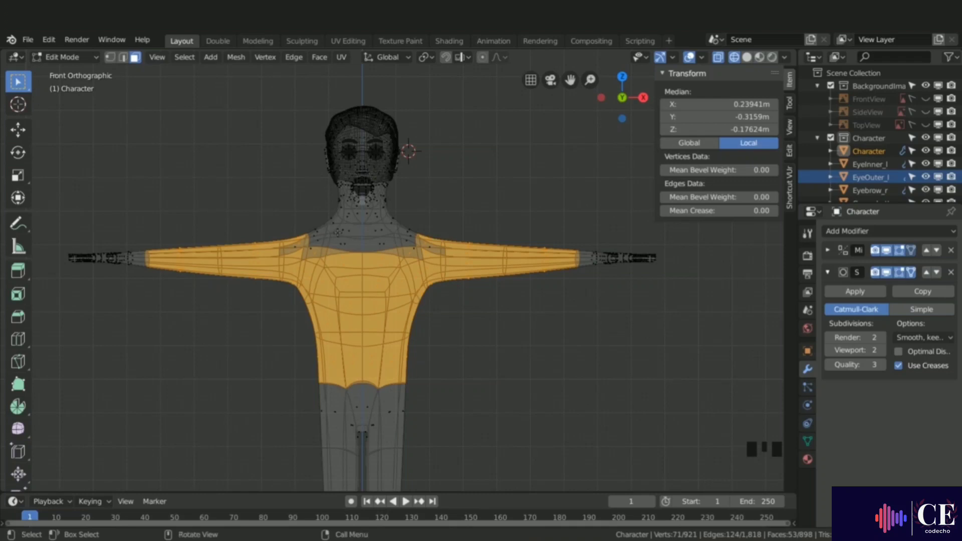
Step: Circle-select extra chest faces and switch the viewport back to Look Dev shading
key(c)
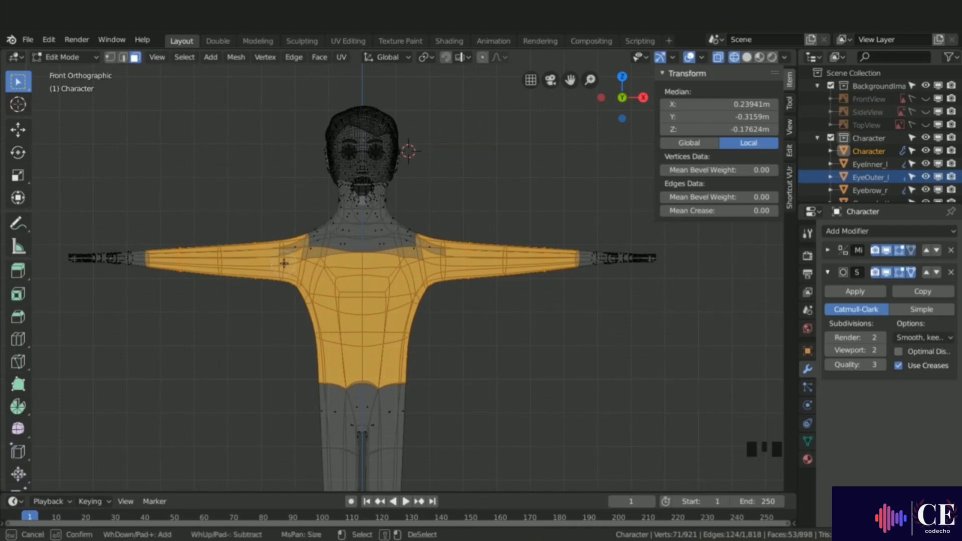
click(285, 248)
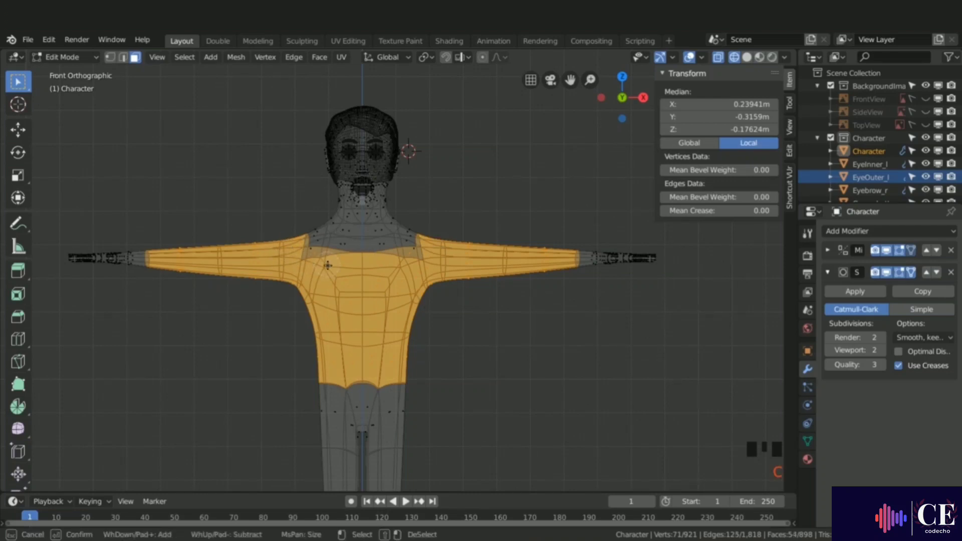
right_click(407, 265)
key(z)
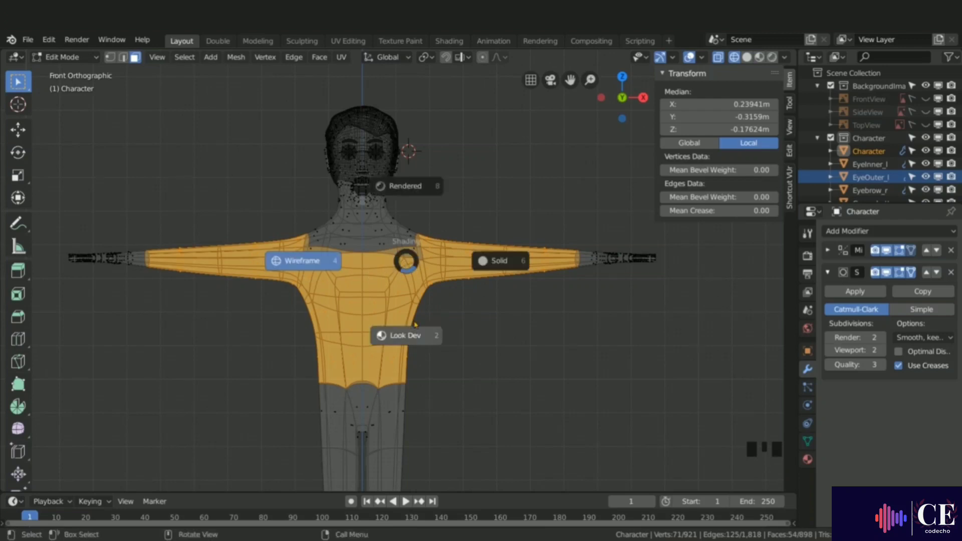
click(402, 337)
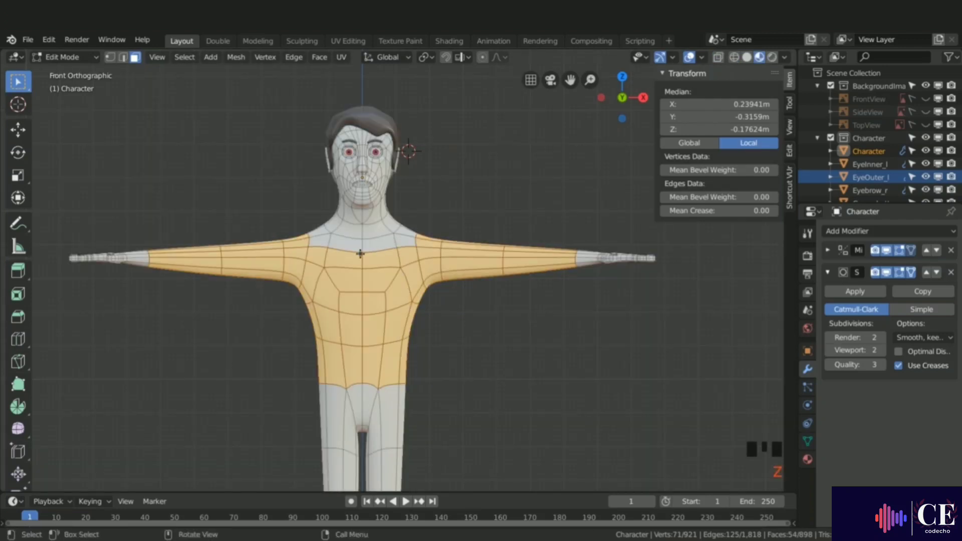
Step: Add the remaining neck, shoulder and back faces to the shirt selection
shift+click(345, 249)
shift+click(321, 242)
shift+click(316, 234)
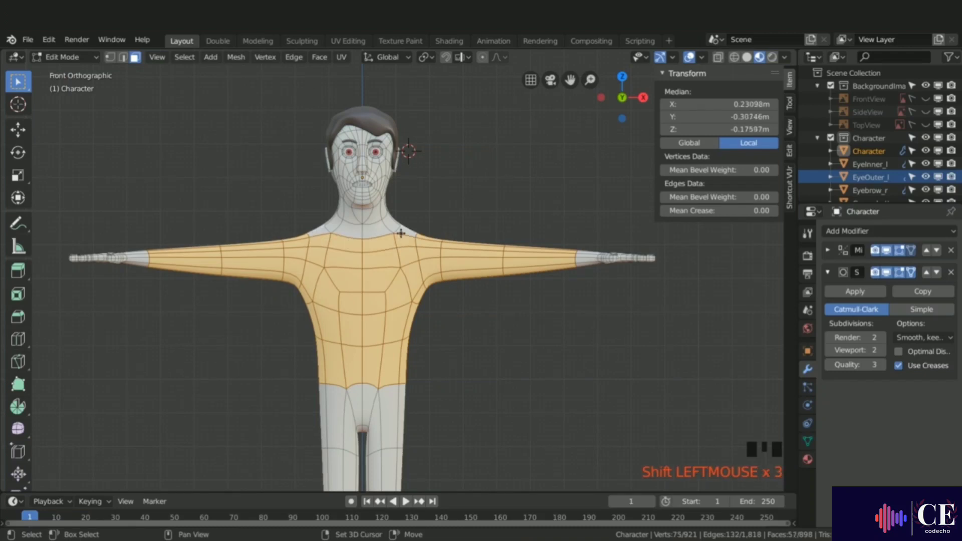
shift+click(403, 231)
middle_drag(430, 234, 486, 240)
shift+click(531, 230)
shift+click(563, 245)
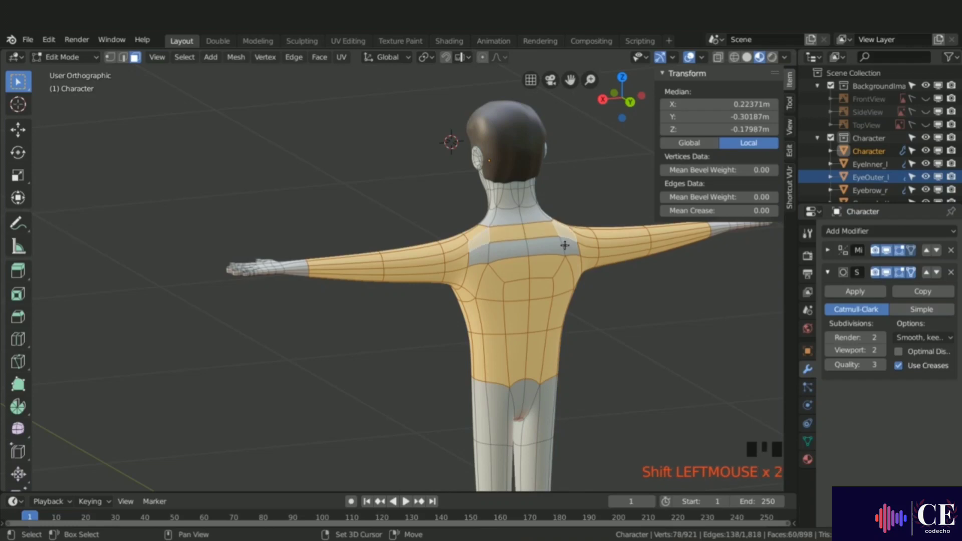
shift+click(538, 251)
shift+click(455, 260)
middle_drag(455, 260, 622, 259)
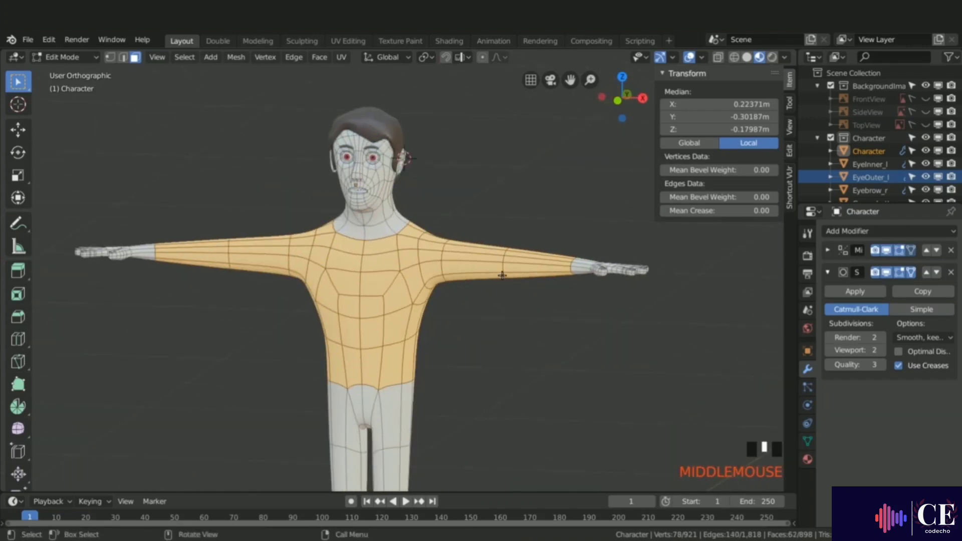
Step: Add a new material slot with a new material named M_CharacterShirt
click(807, 460)
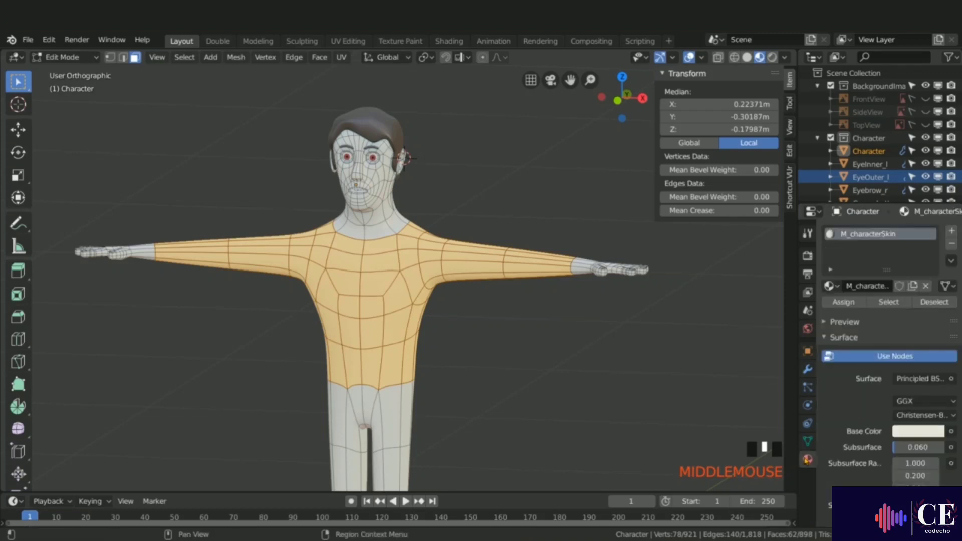
click(951, 232)
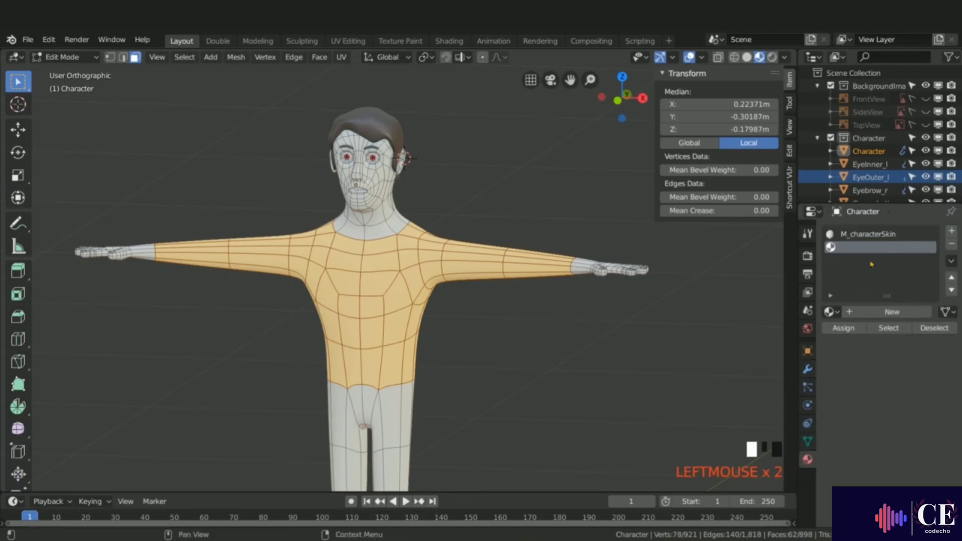
click(883, 312)
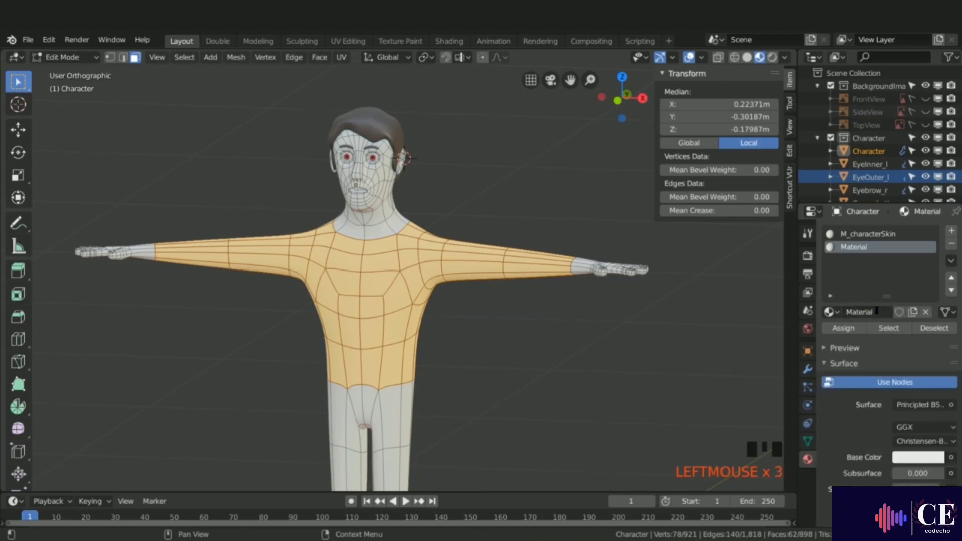
double_click(876, 310)
text(M)
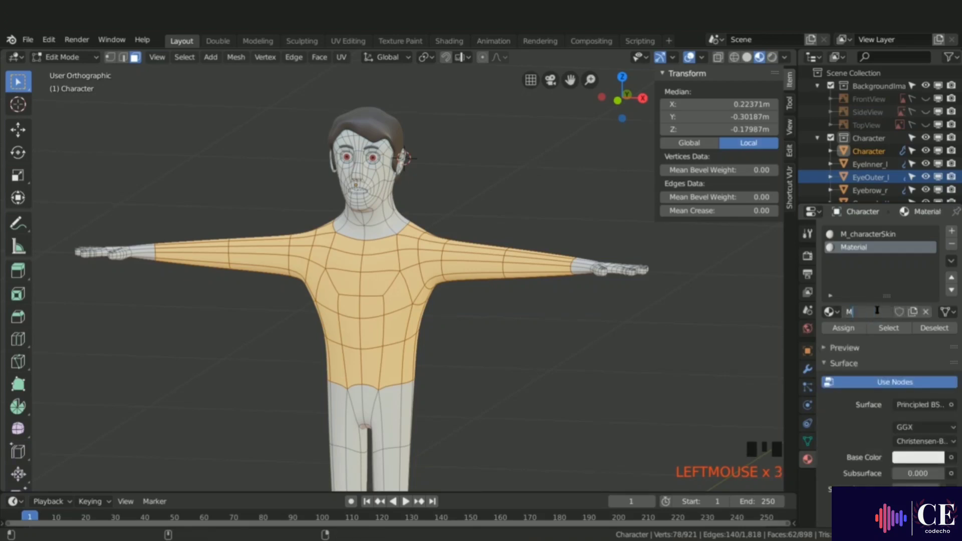
text(_CharacterS)
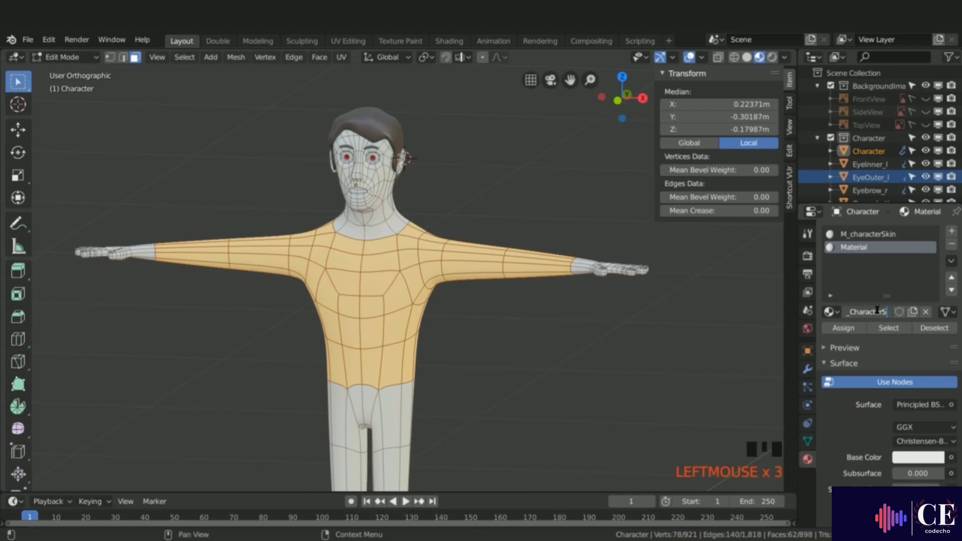
text(hirt)
key(Return)
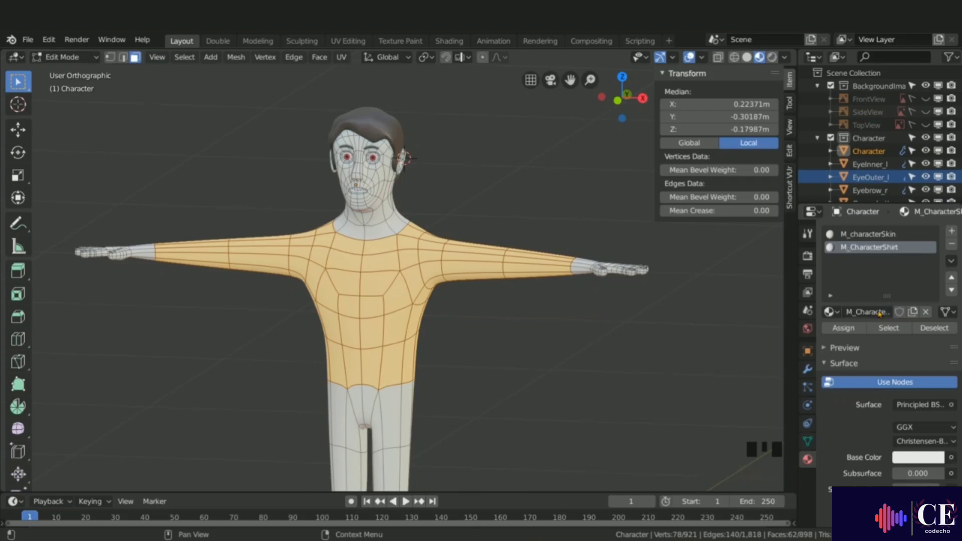
Step: Assign M_CharacterShirt to the selected faces and set its base color to blue
click(847, 328)
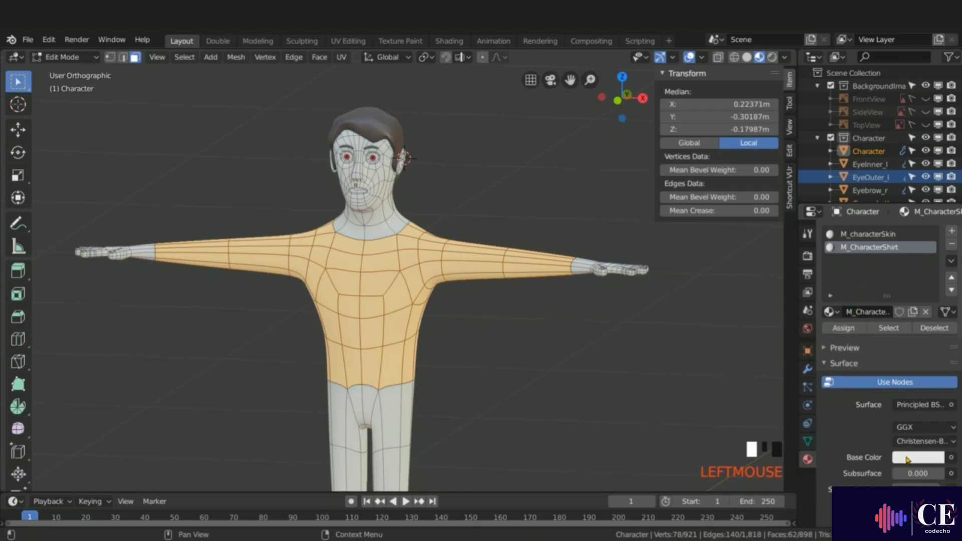
click(908, 460)
click(893, 283)
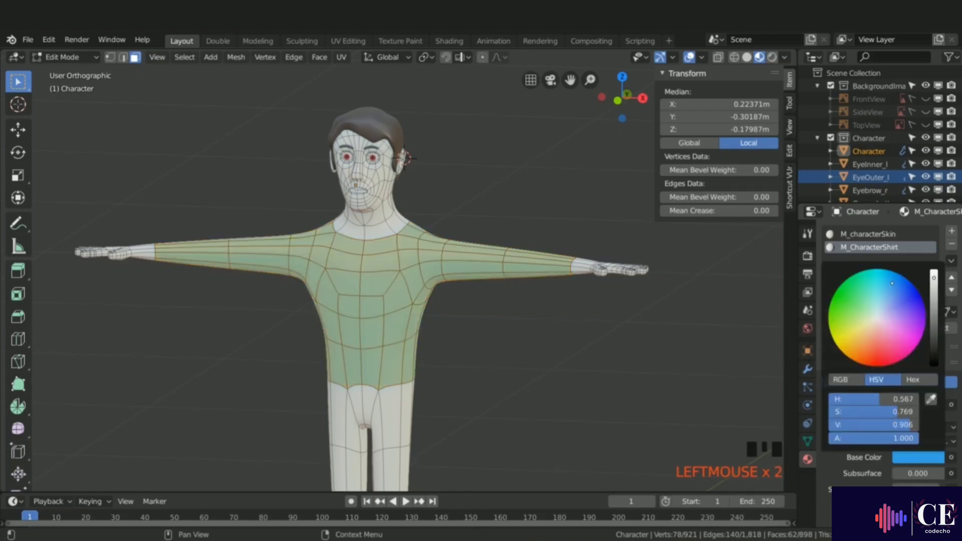
mouse_move(892, 283)
mouse_down()
mouse_move(896, 274)
mouse_move(894, 290)
mouse_up()
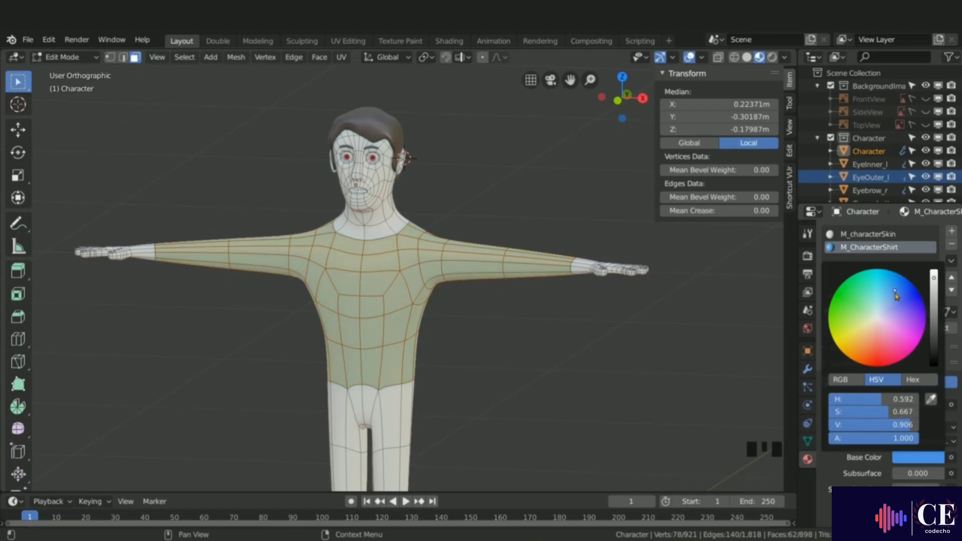
Step: Deselect everything and loop-select the faces of both legs for the pants
key(alt+a)
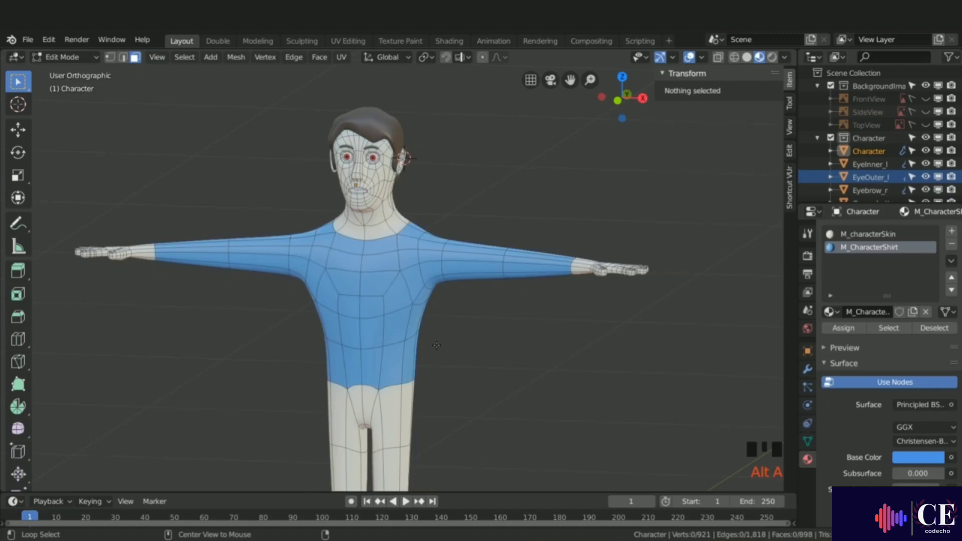
shift+middle_drag(437, 345, 471, 151)
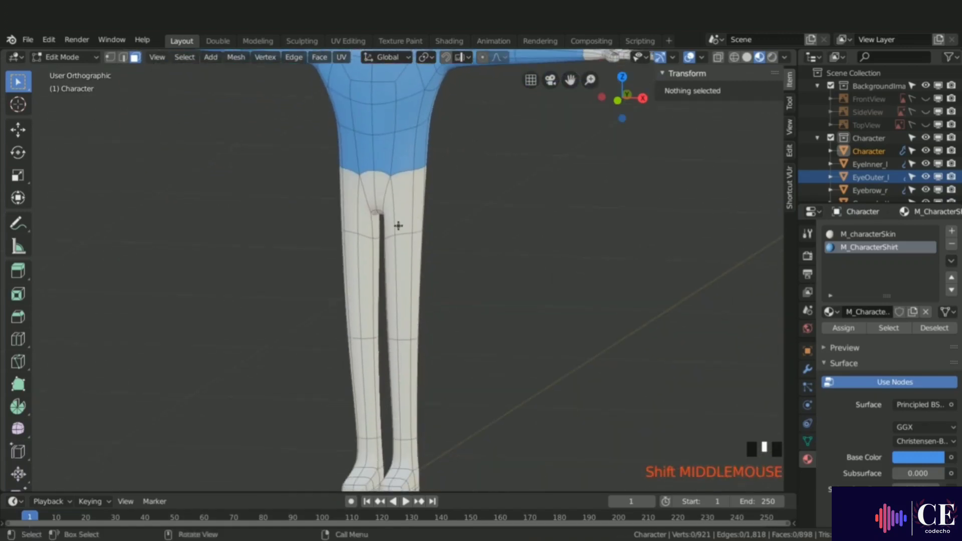
alt+click(395, 229)
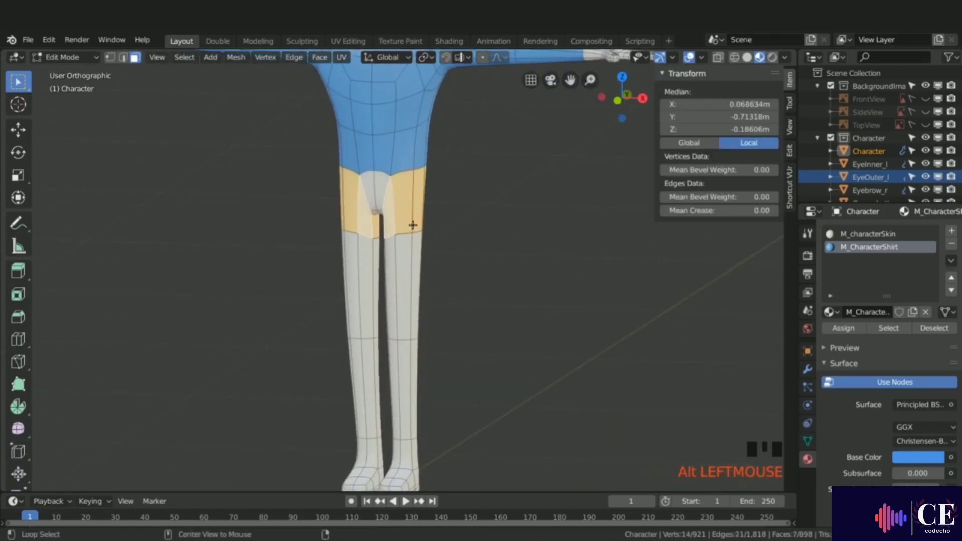
alt+shift+click(394, 281)
alt+shift+click(402, 375)
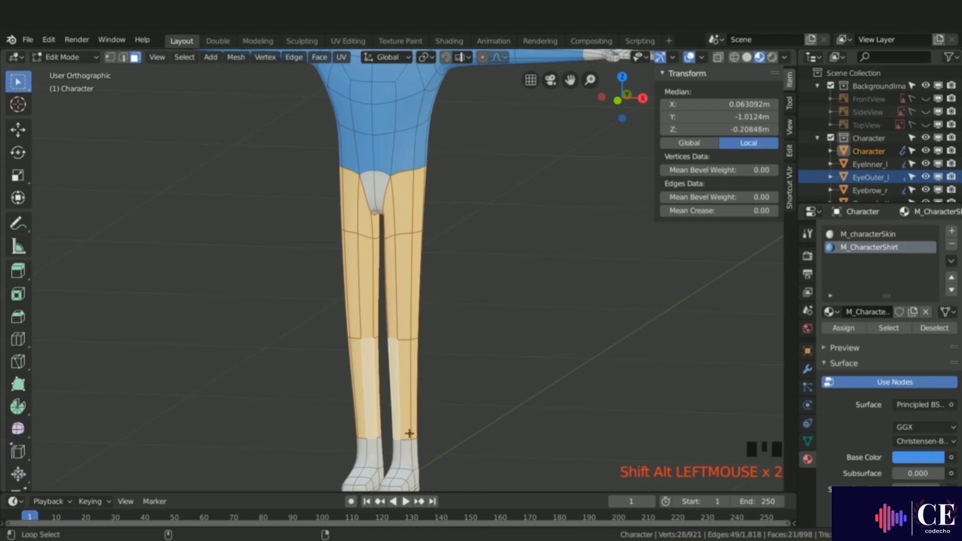
alt+shift+click(398, 454)
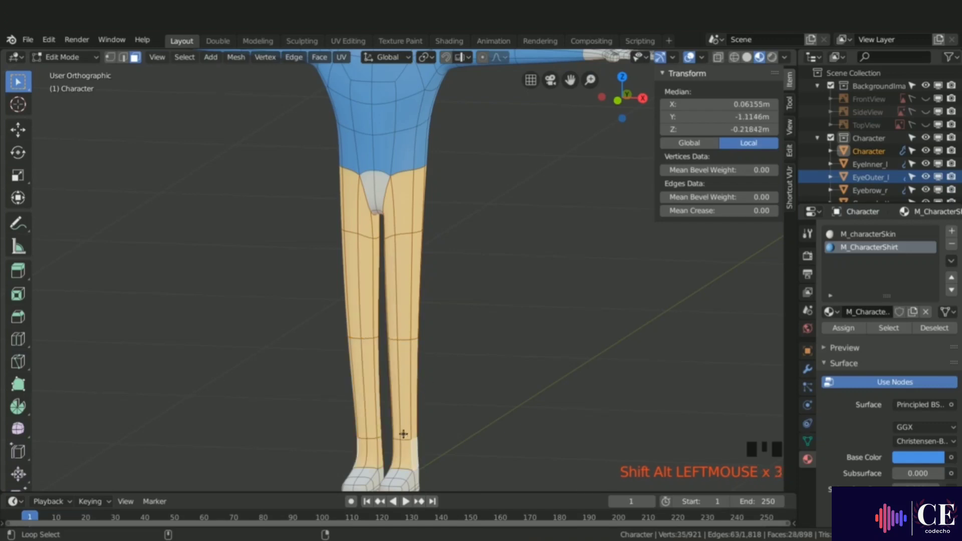
shift+click(377, 189)
middle_drag(375, 193, 433, 180)
shift+click(387, 217)
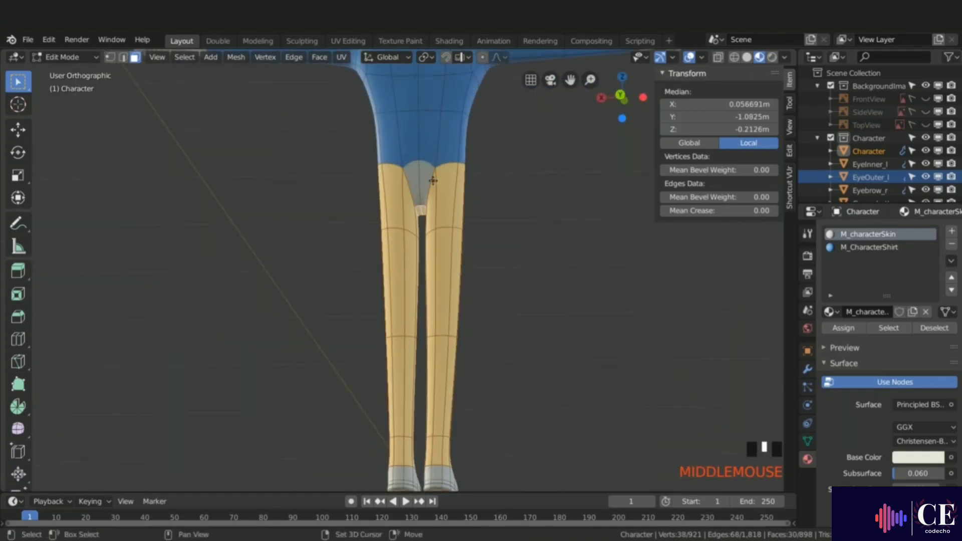
shift+click(433, 180)
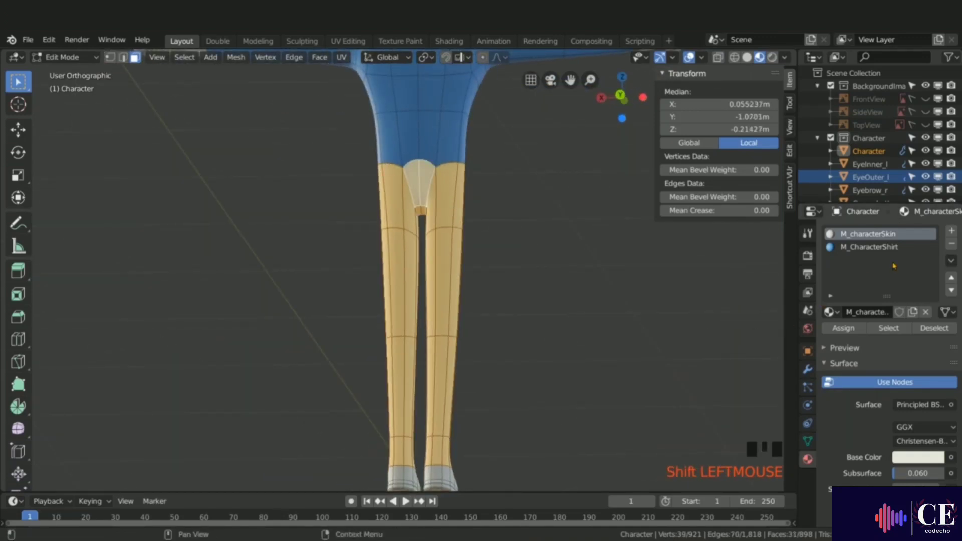
Step: Add a new material slot with a new material named M_CharacterPAnts
click(951, 233)
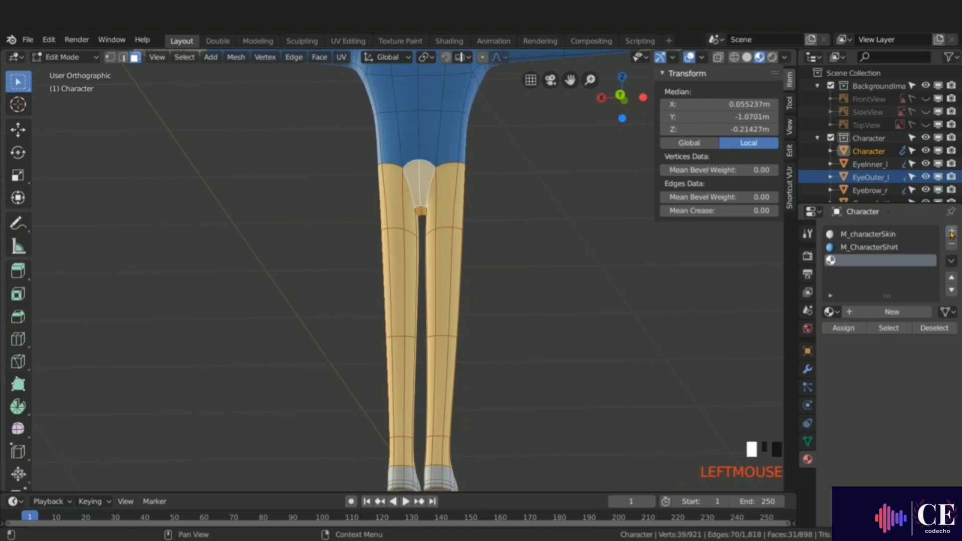
double_click(875, 311)
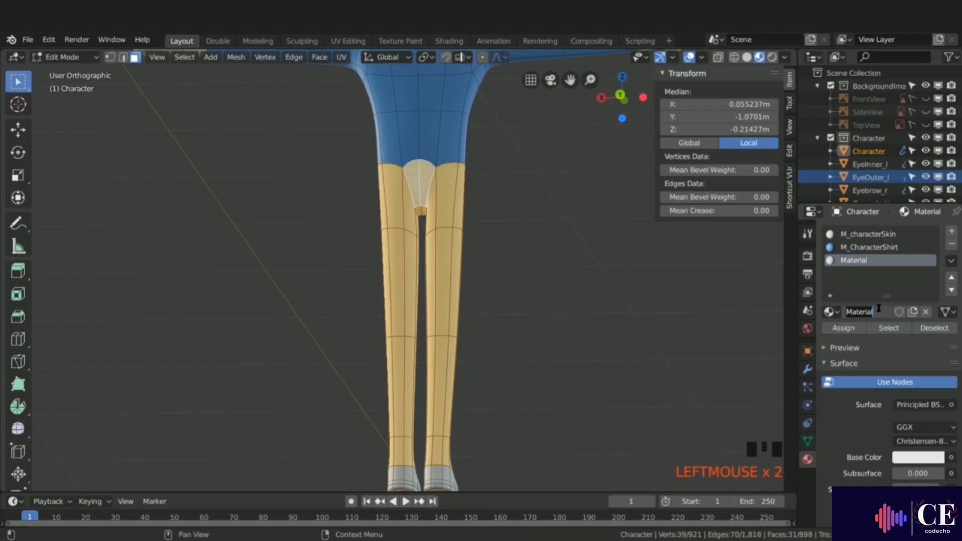
text(M_CharacterPAnts)
key(Return)
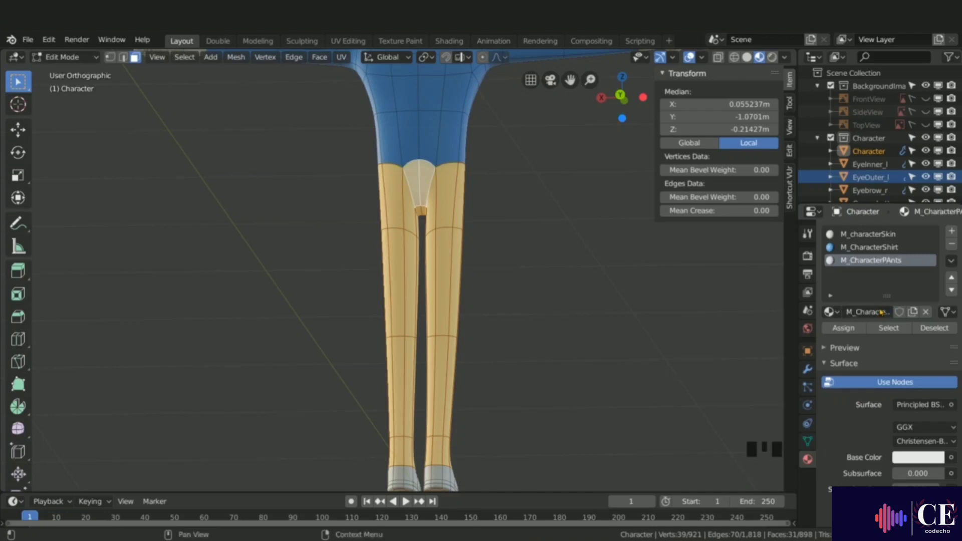
Step: Assign M_CharacterPAnts to the leg faces and set its base color to a dark beige
click(846, 330)
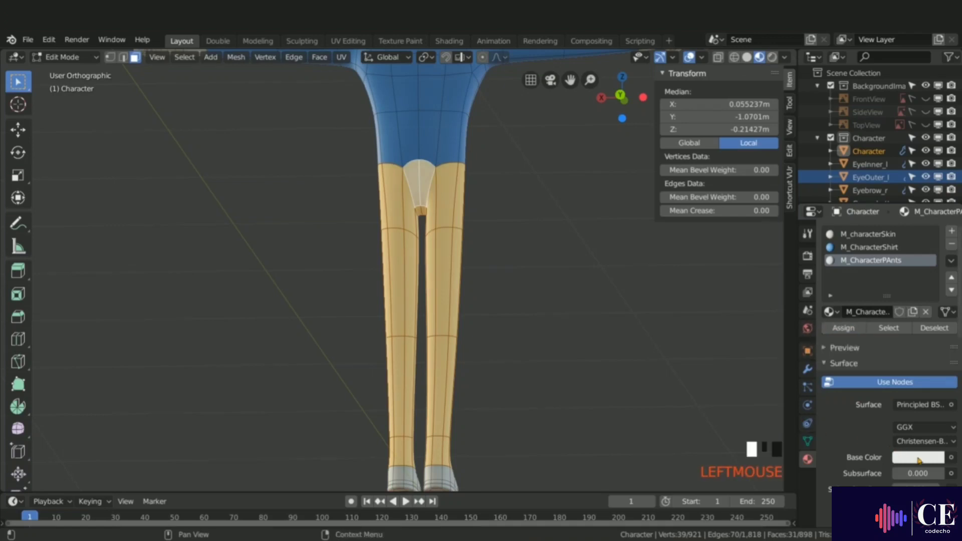
click(919, 460)
click(870, 325)
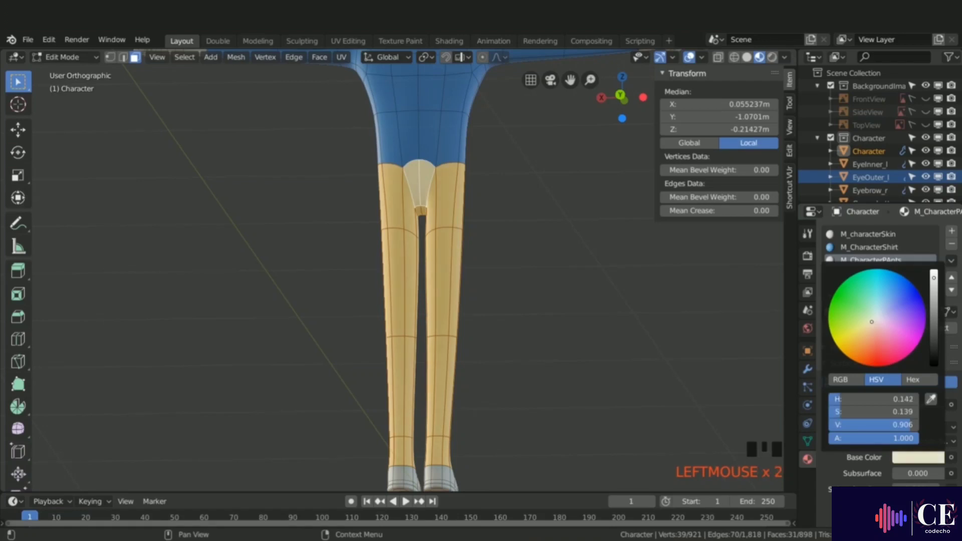
drag(935, 316, 934, 329)
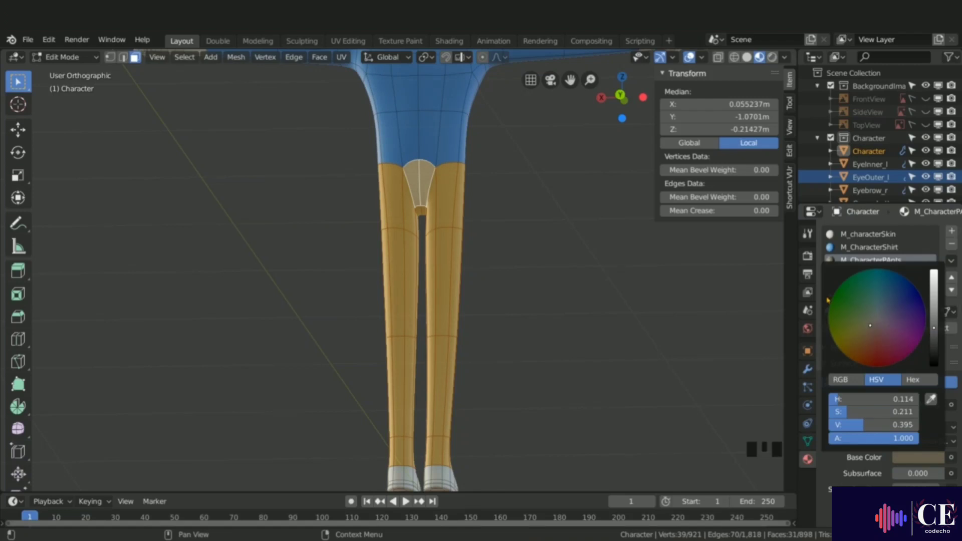
Step: Deselect everything and select the sole faces of both shoes, growing the loop and circle-selecting the undersides
key(alt+a)
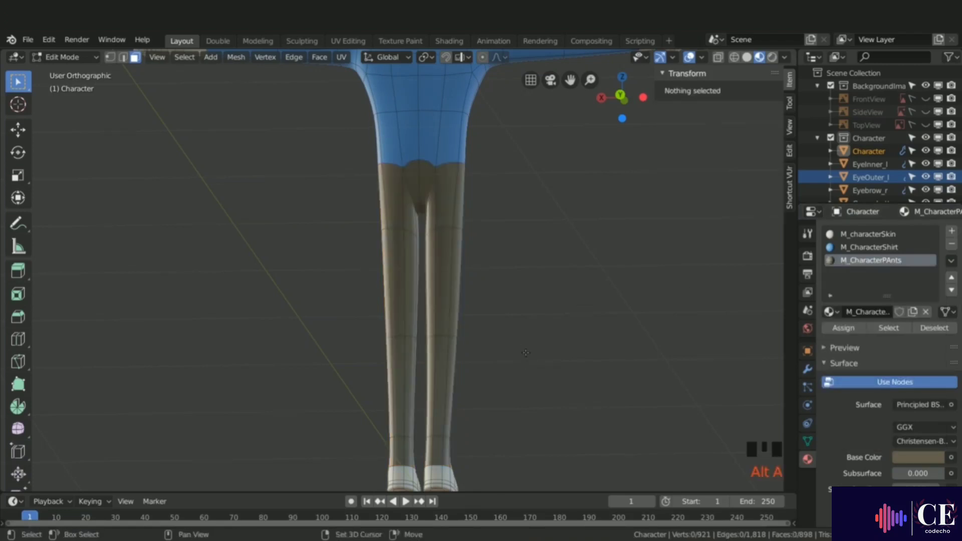
shift+middle_drag(526, 345, 448, 376)
scroll(448, 375, up, 7)
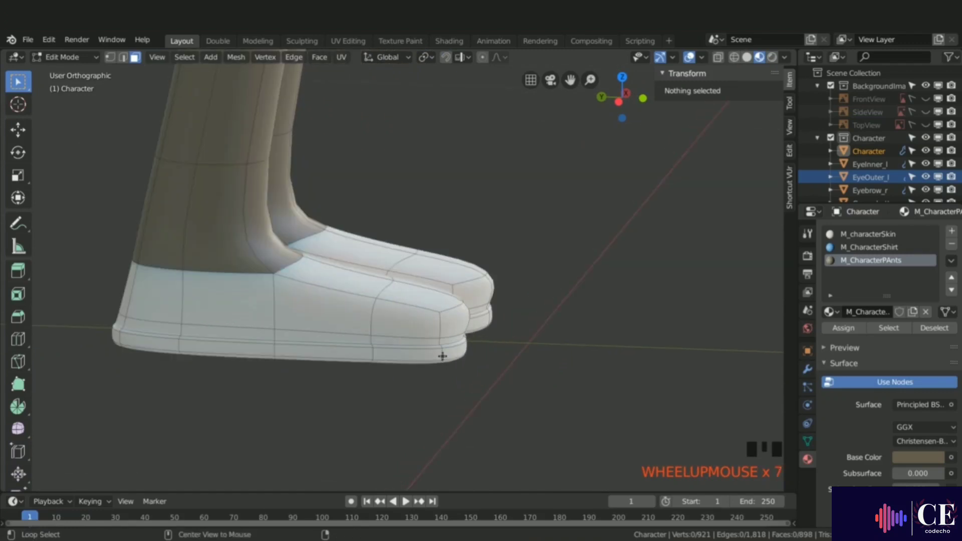
alt+click(442, 356)
key(ctrl+KP_Add)
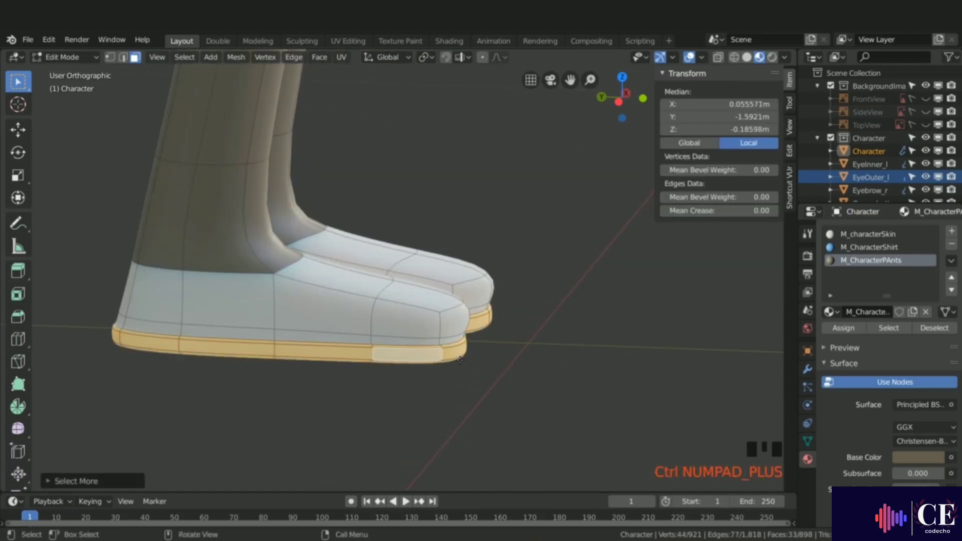
middle_drag(442, 371, 445, 260)
key(c)
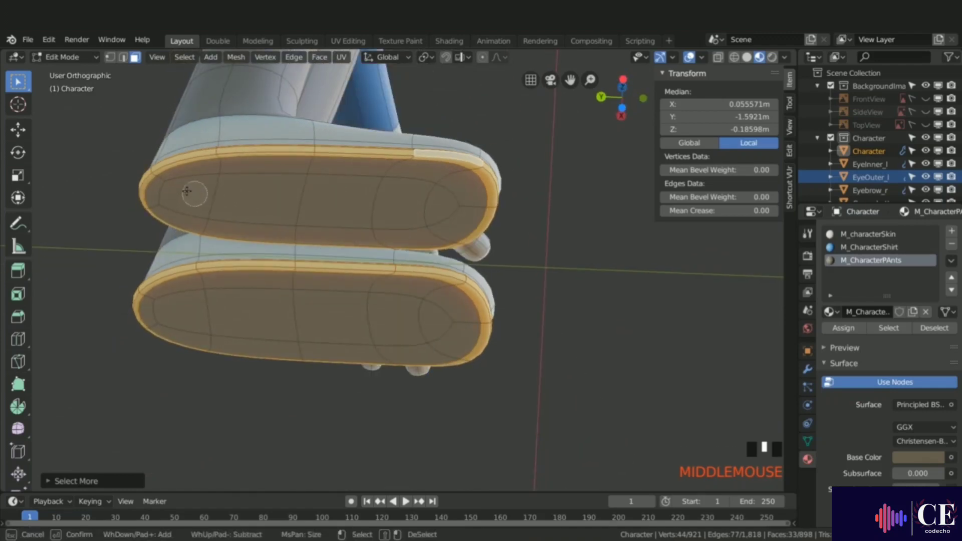
drag(167, 191, 206, 210)
mouse_move(238, 180)
mouse_down()
mouse_move(440, 189)
mouse_move(416, 219)
mouse_move(353, 226)
mouse_up()
right_click(335, 206)
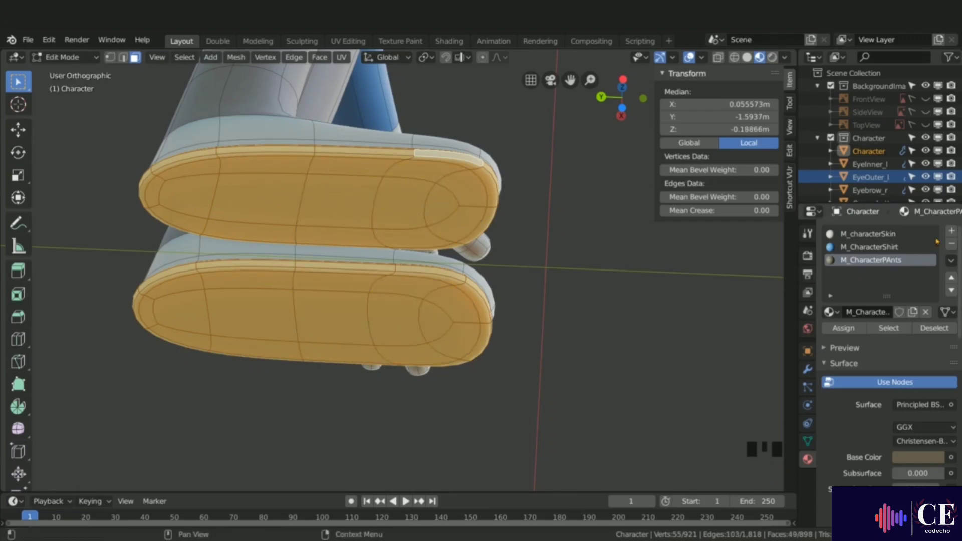
Step: Add a new material slot with a new material named M_characterShoeSoles and assign it to the sole faces
click(952, 231)
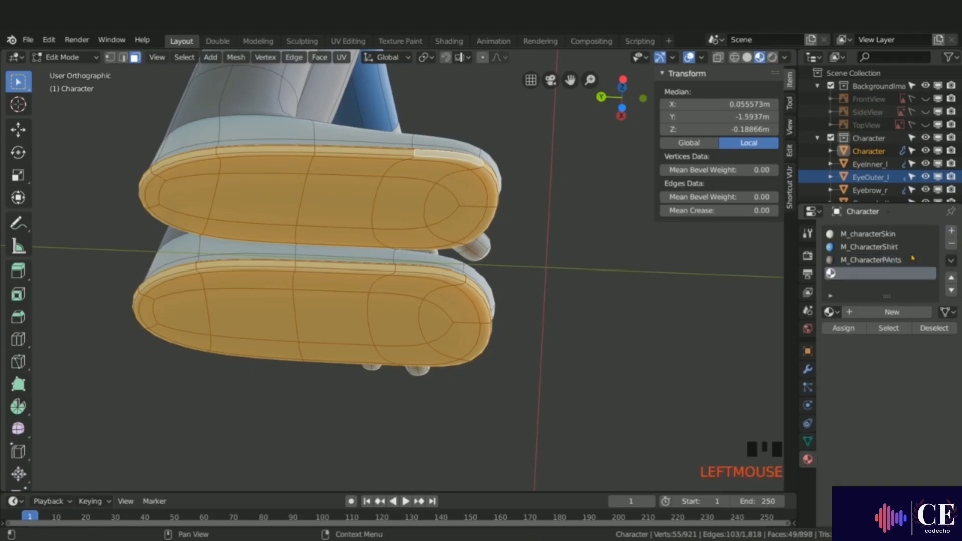
click(886, 315)
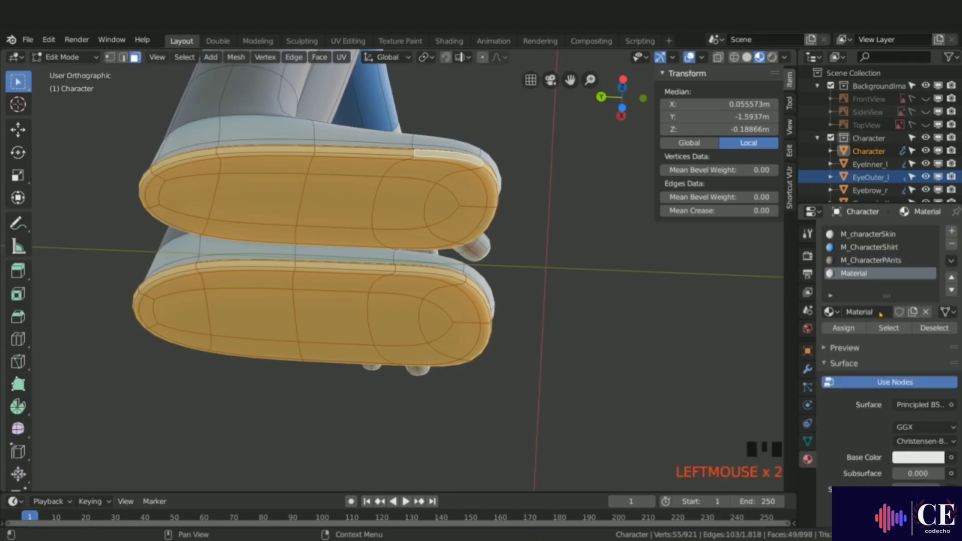
click(879, 311)
text(M_characterShoeSoles)
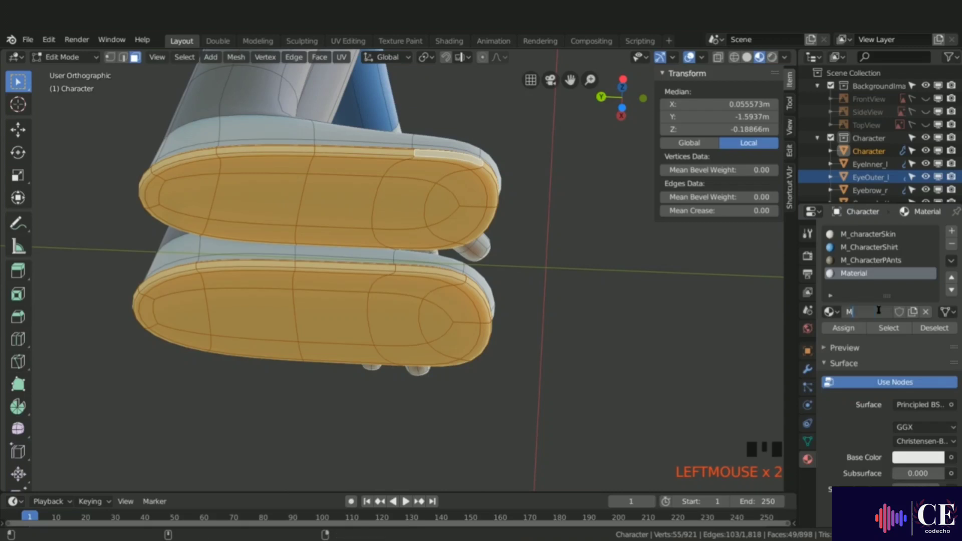
key(Return)
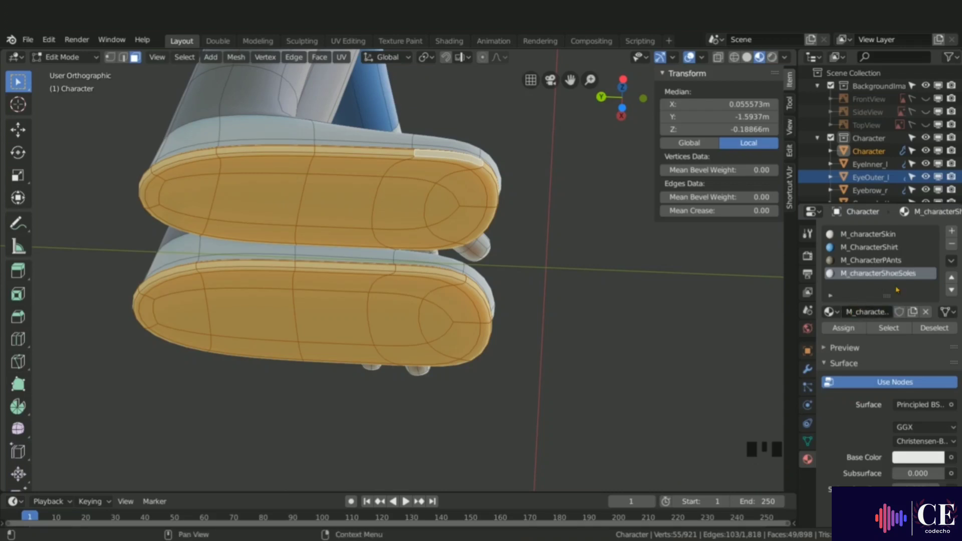
click(857, 326)
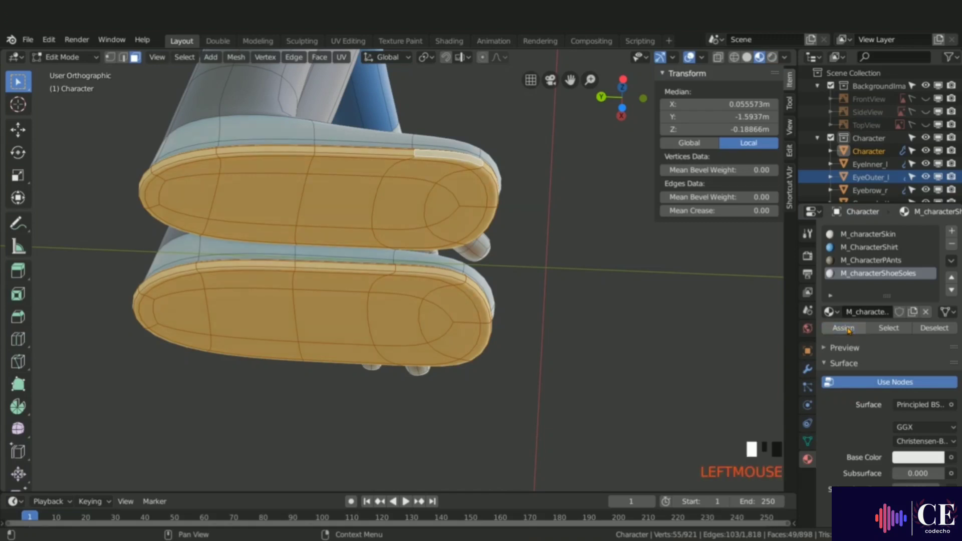
Step: Select the upper faces of both shoes above the soles
middle_drag(388, 176, 375, 259)
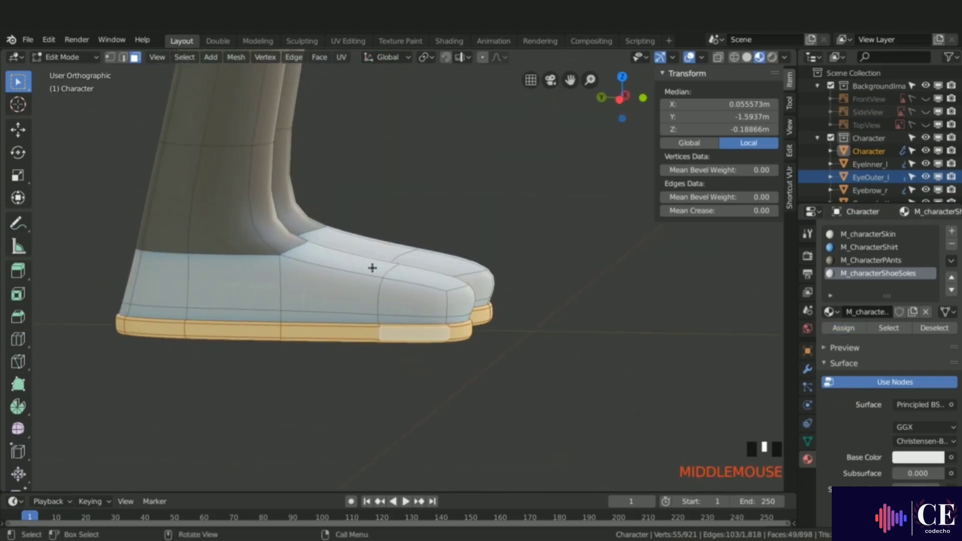
alt+click(379, 297)
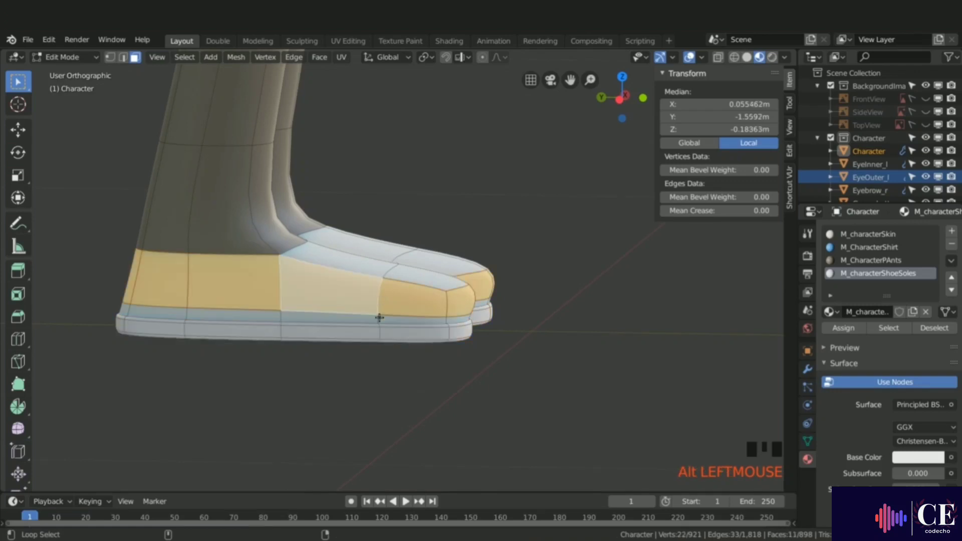
alt+shift+click(379, 318)
middle_drag(378, 318, 264, 288)
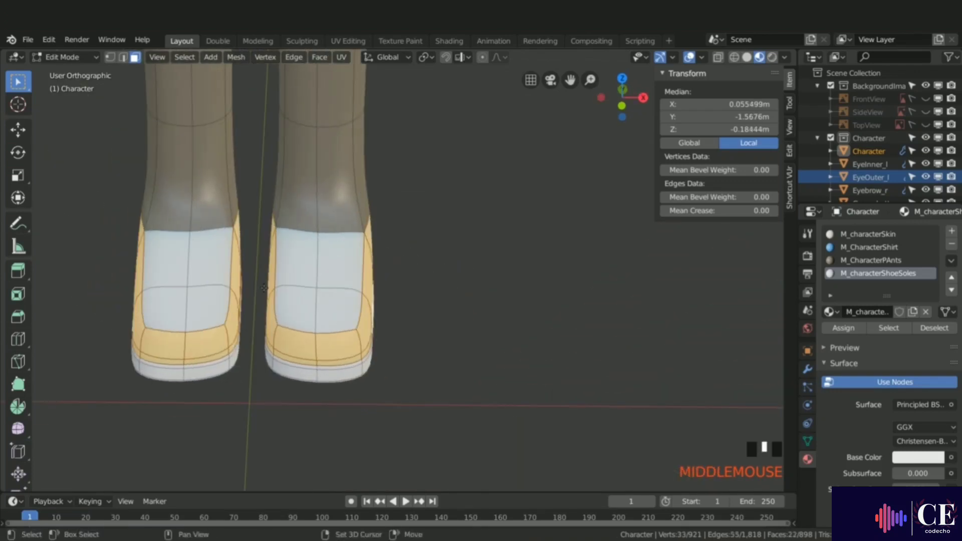
shift+click(188, 277)
shift+click(171, 303)
shift+click(181, 279)
shift+click(204, 271)
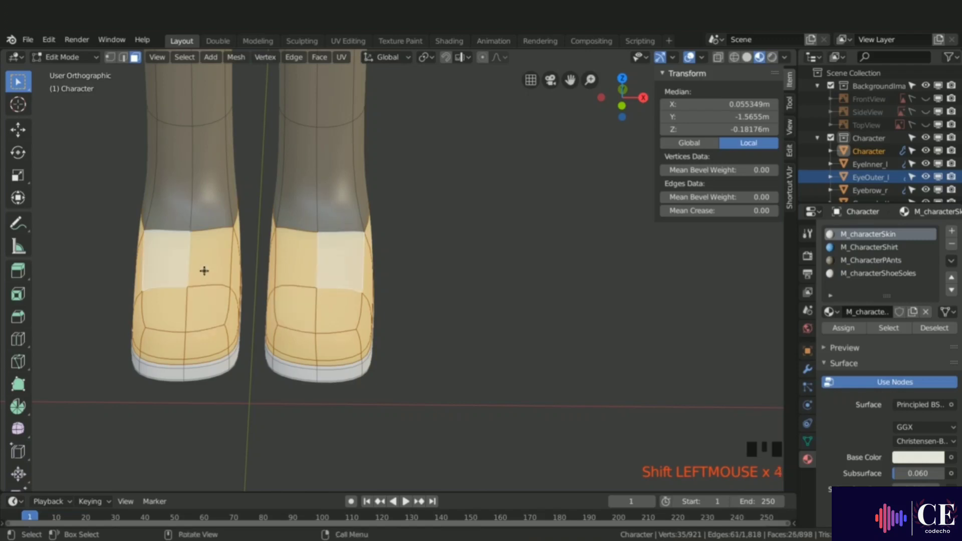
middle_drag(204, 271, 592, 269)
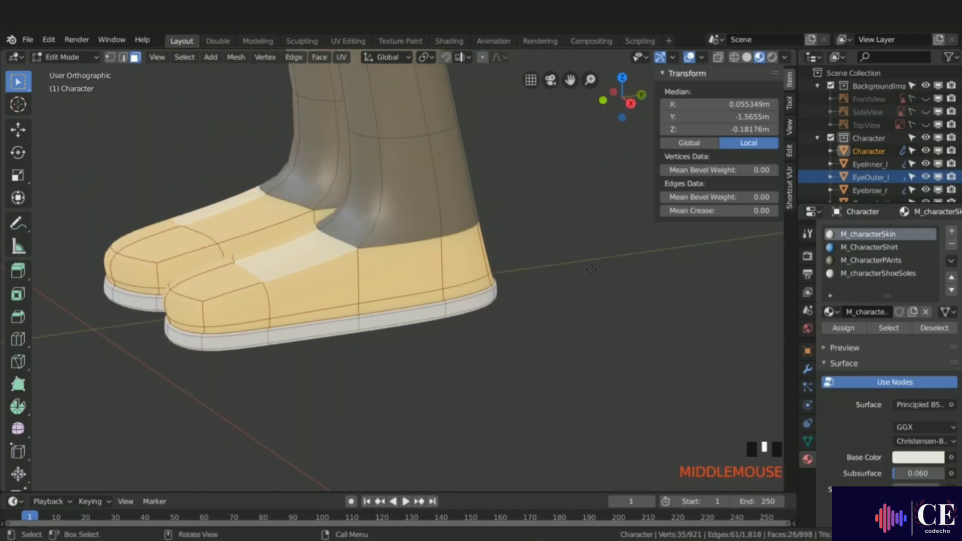
Step: Add a new material slot with a new material named M_characterShoes and assign it to the shoe faces
click(951, 231)
click(884, 312)
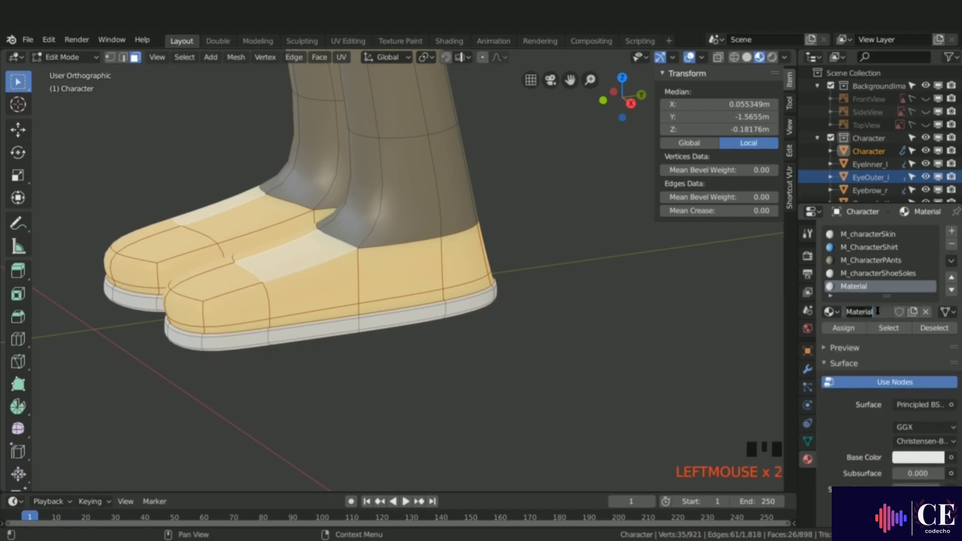
text(M_characterShoes)
key(Return)
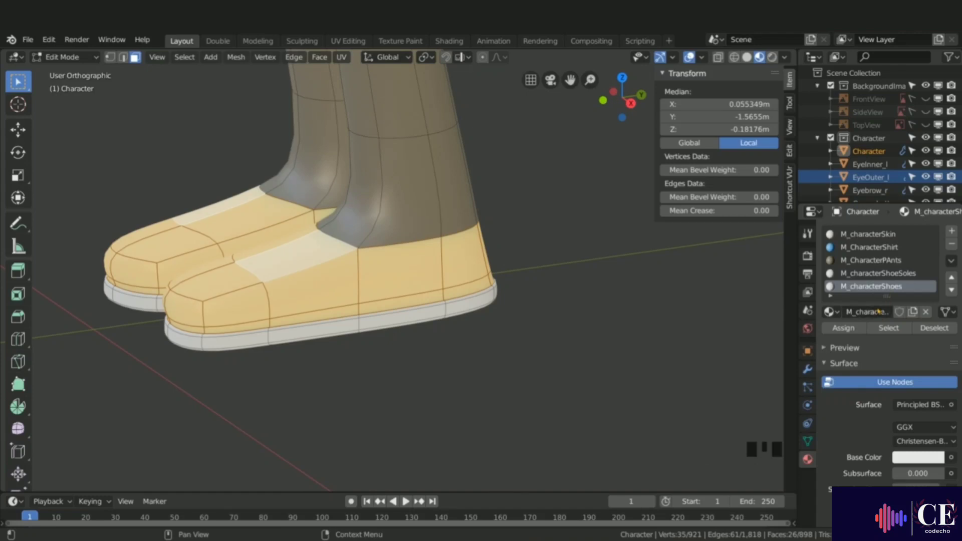
click(835, 328)
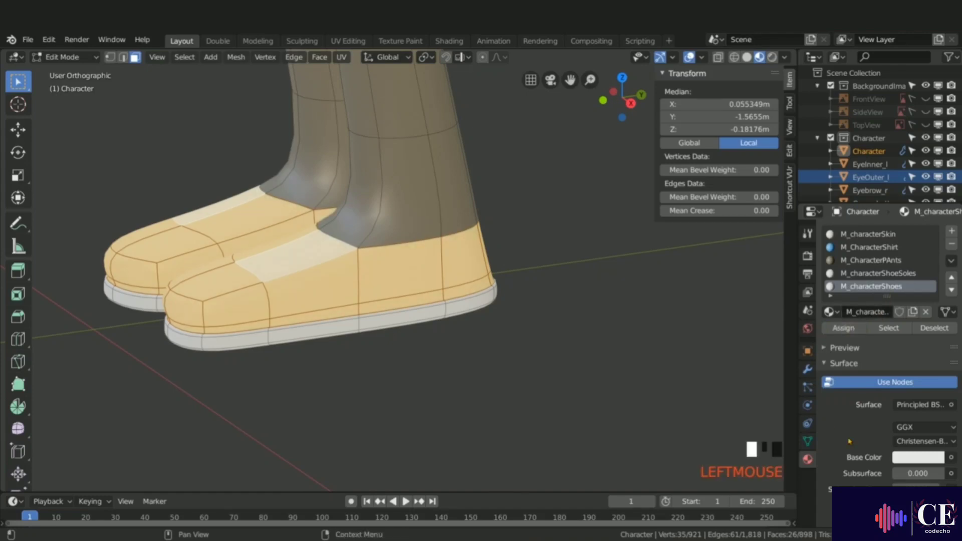
Step: Set M_characterShoes' base color to a very dark brown
click(915, 457)
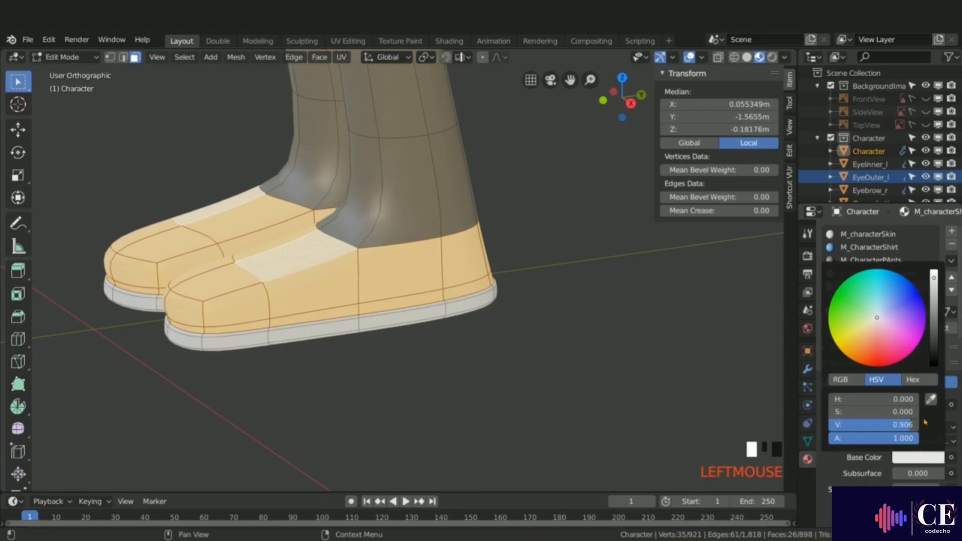
mouse_move(877, 321)
mouse_down()
mouse_move(886, 304)
mouse_move(875, 328)
mouse_up()
click(933, 324)
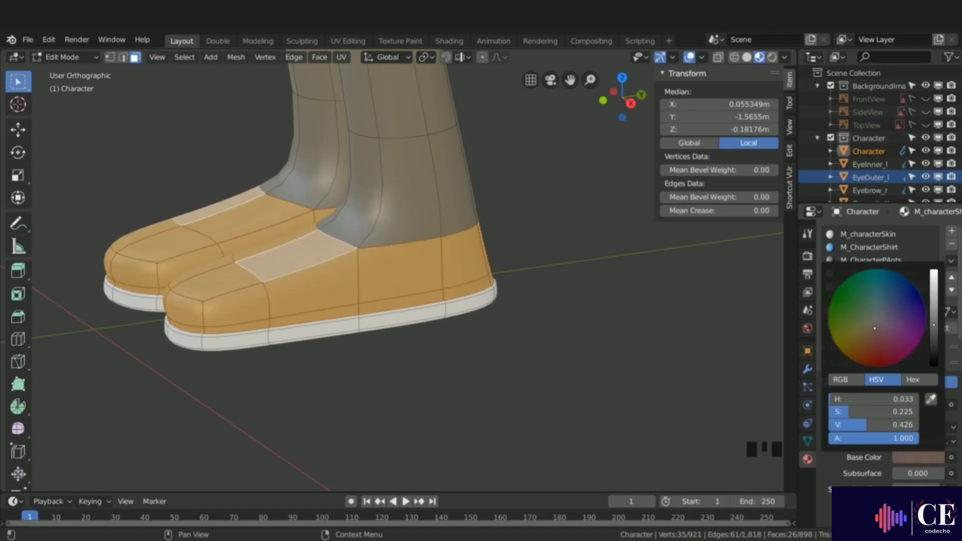
drag(933, 330, 934, 362)
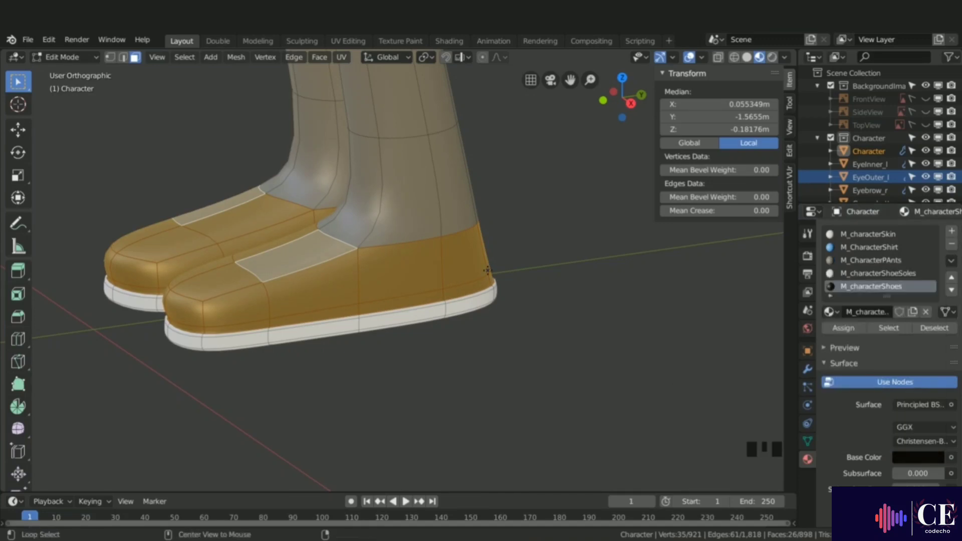
Step: Deselect everything and set the M_characterSkin base color to a warmer light beige
key(alt+a)
scroll(477, 319, down, 4)
scroll(477, 319, down, 4)
middle_drag(477, 319, 487, 400)
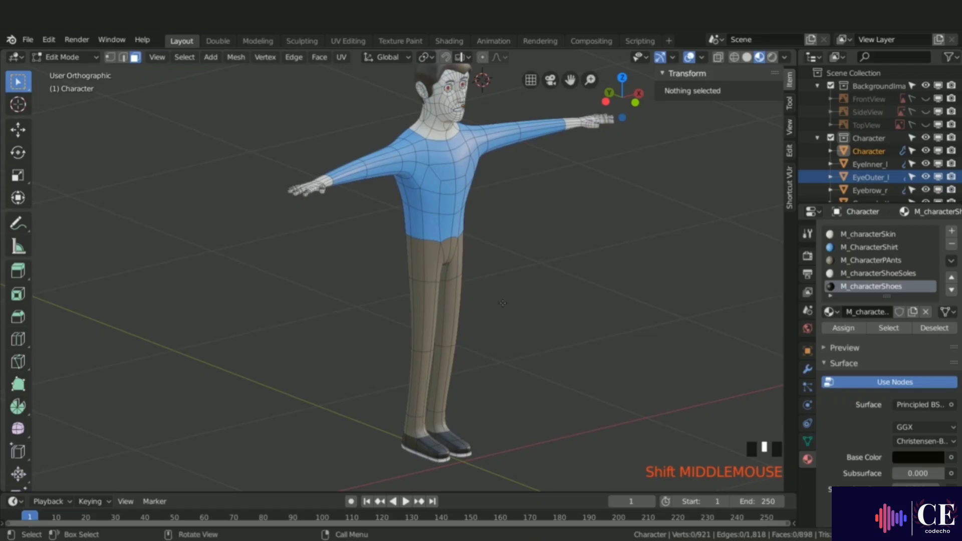
shift+middle_drag(508, 258, 470, 322)
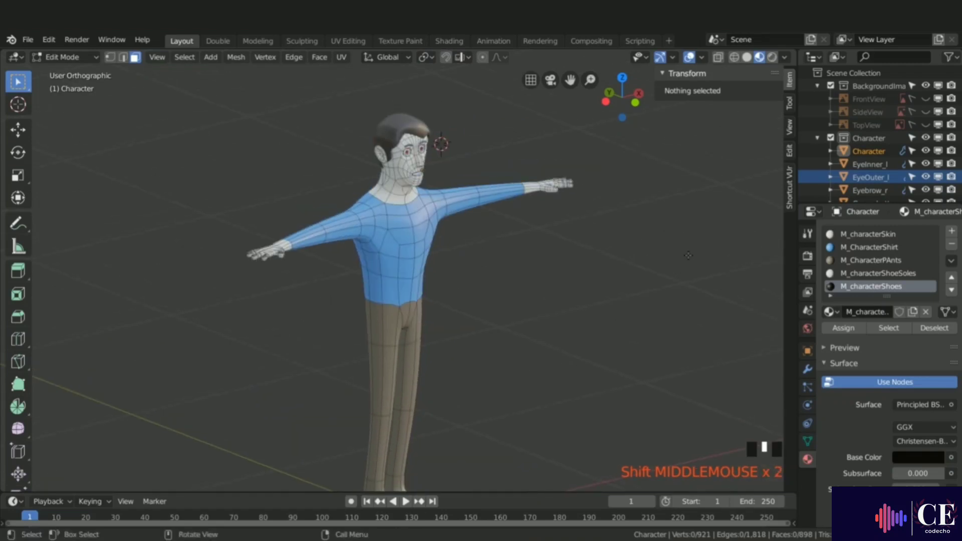
click(860, 234)
scroll(396, 171, up, 7)
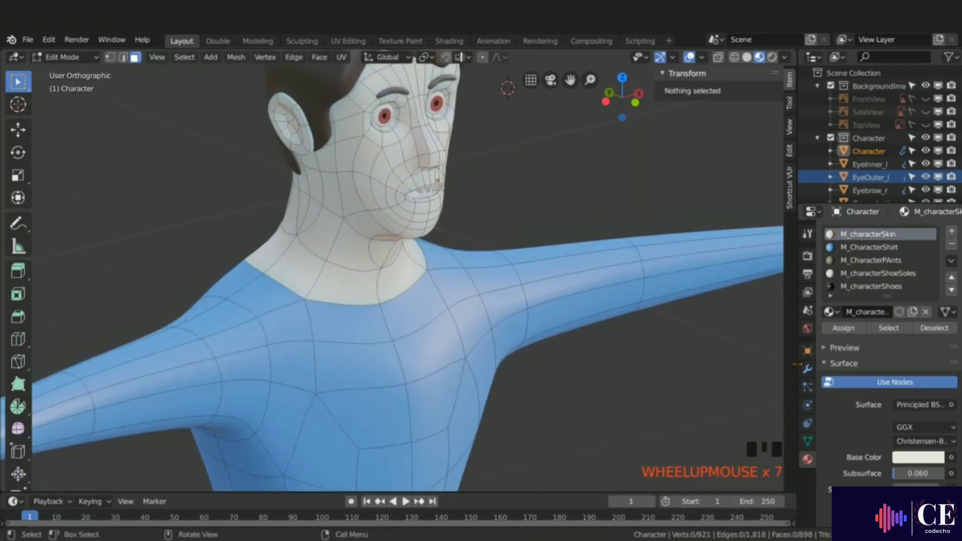
click(911, 457)
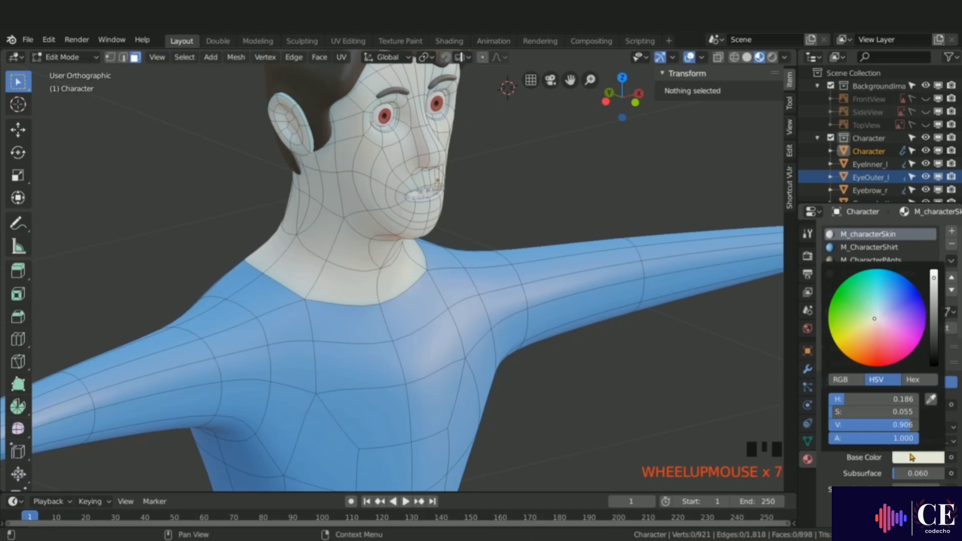
click(872, 321)
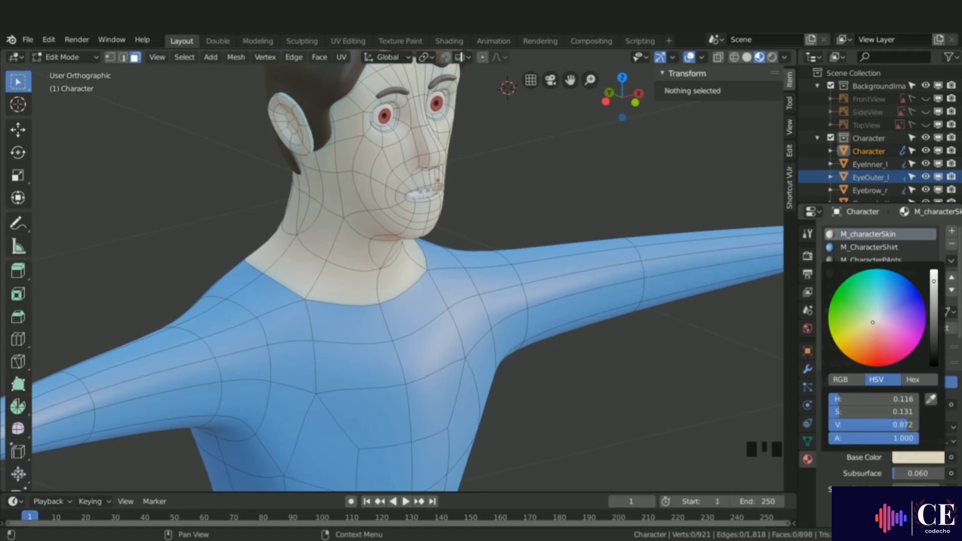
Step: Select the fingernail faces on the thumb and the first finger of the hand
key(Tab)
key(Tab)
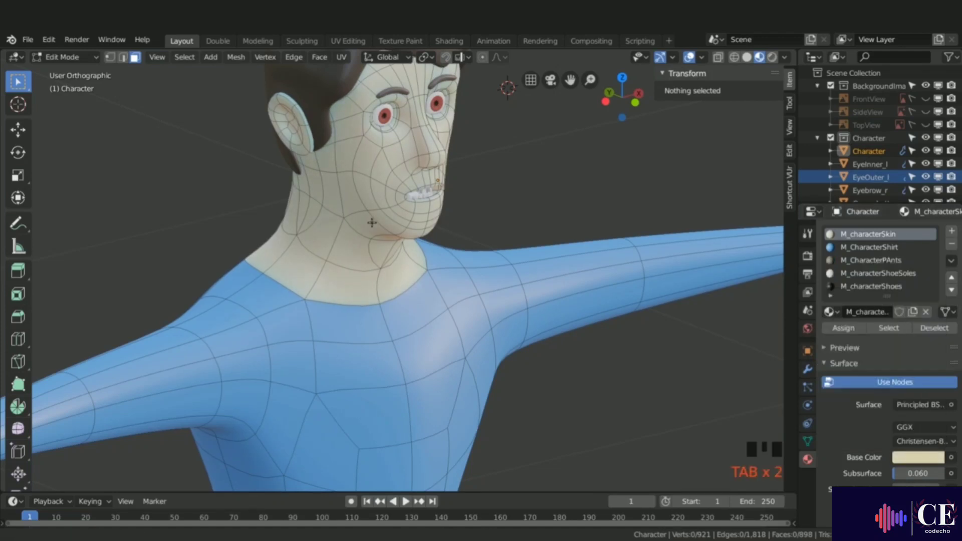
ctrl+middle_drag(386, 221, 447, 439)
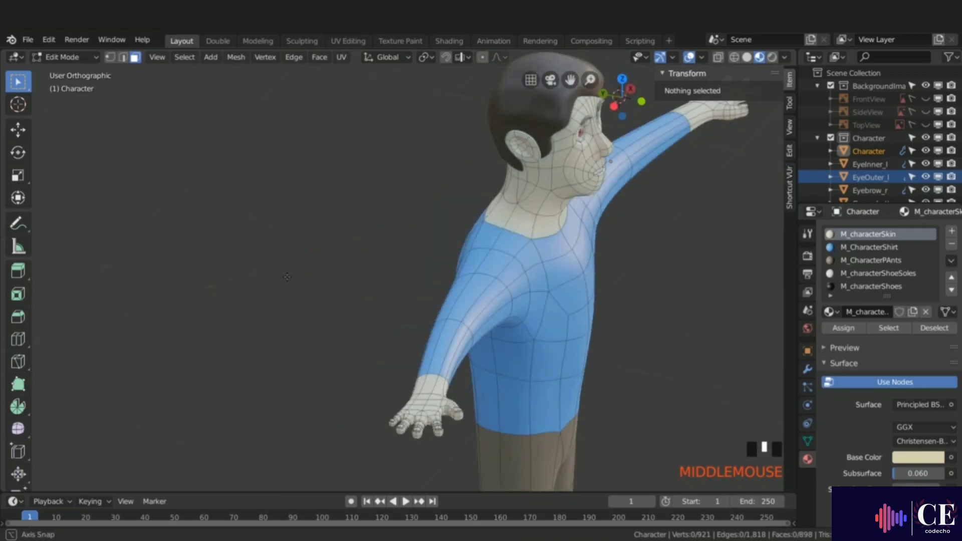
scroll(446, 439, up, 5)
scroll(447, 339, up, 2)
scroll(449, 311, up, 3)
click(434, 312)
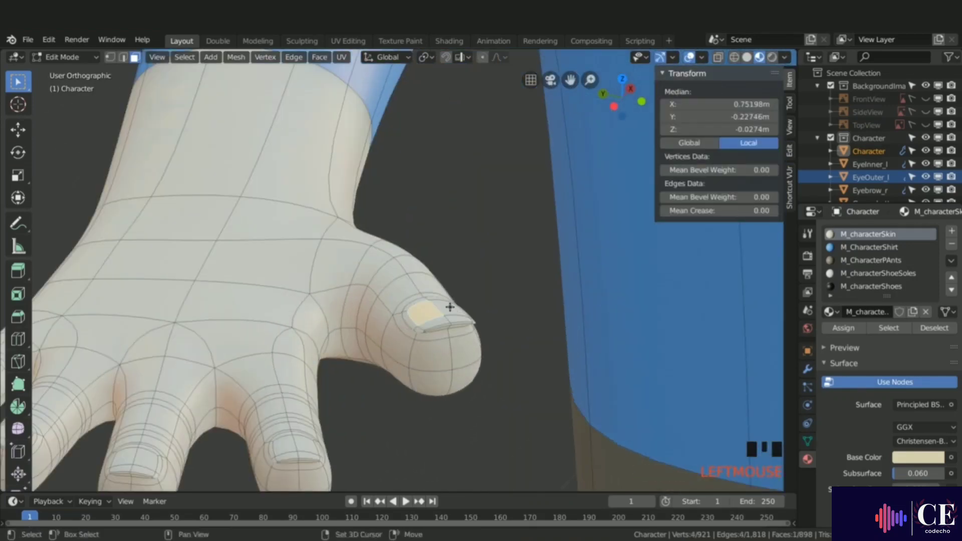
shift+click(454, 317)
shift+click(455, 317)
shift+click(439, 324)
shift+middle_drag(444, 322, 512, 189)
shift+click(355, 312)
shift+click(371, 314)
shift+click(373, 323)
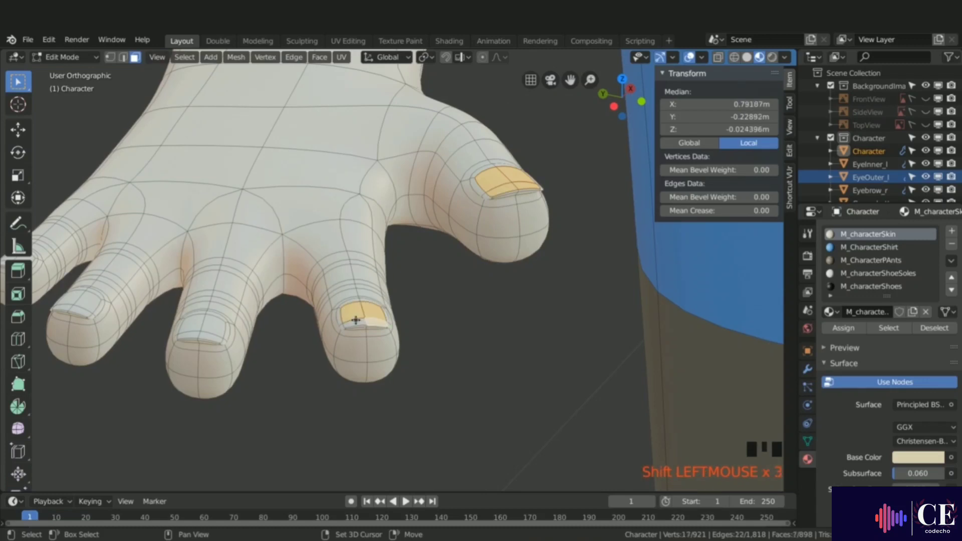
Step: Add the remaining fingernail faces of the other fingers to the selection
shift+click(353, 323)
shift+click(200, 319)
shift+click(213, 327)
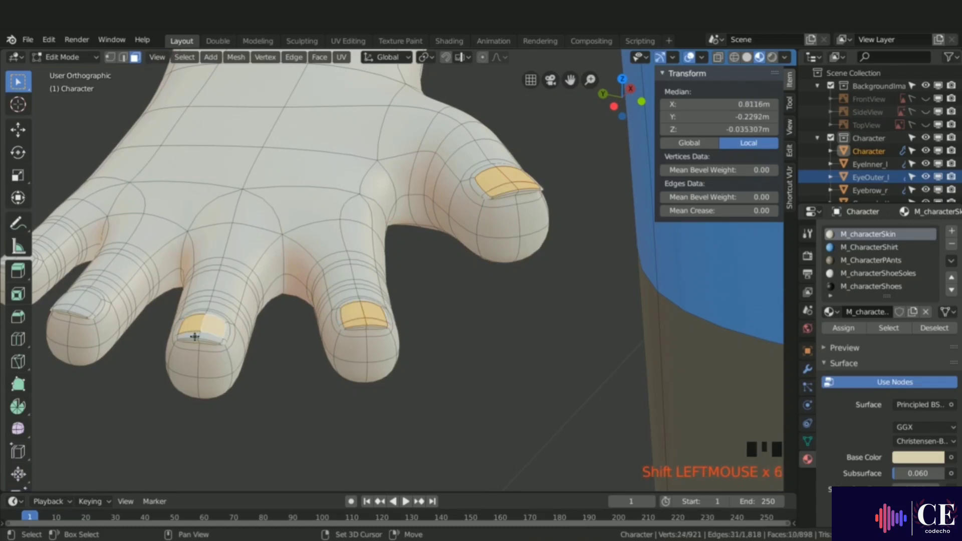
shift+click(196, 332)
shift+click(201, 335)
shift+middle_drag(201, 335, 123, 312)
shift+click(260, 303)
shift+click(274, 306)
shift+click(269, 310)
shift+click(257, 305)
scroll(123, 312, up, 3)
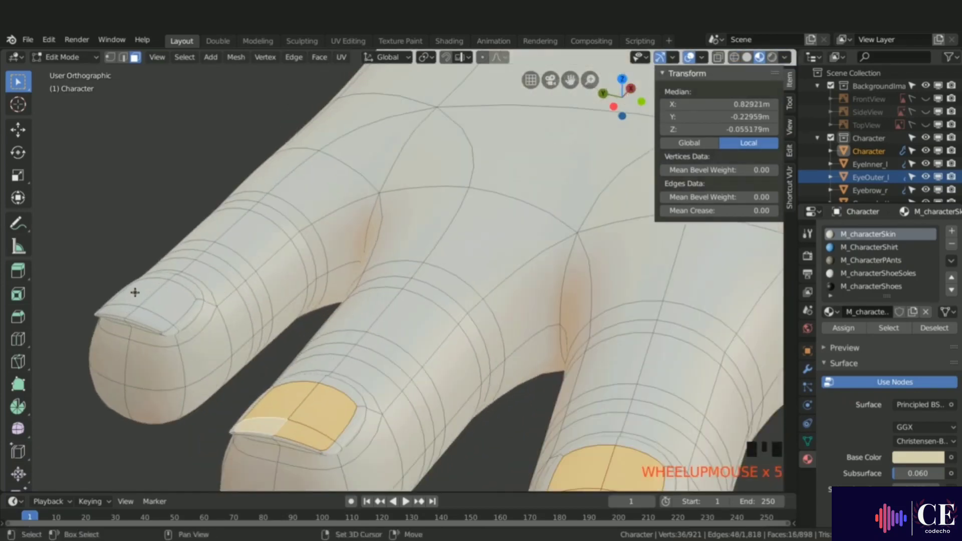
shift+click(133, 291)
shift+click(151, 310)
shift+click(146, 317)
shift+click(122, 308)
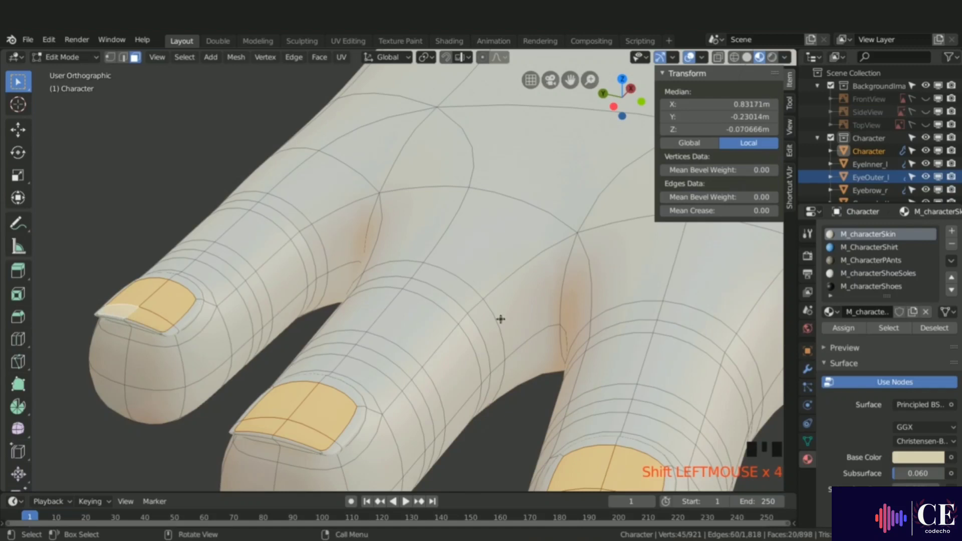
Step: Add a new material slot named M_CharacterNails and assign it to the selected fingernail faces
click(950, 232)
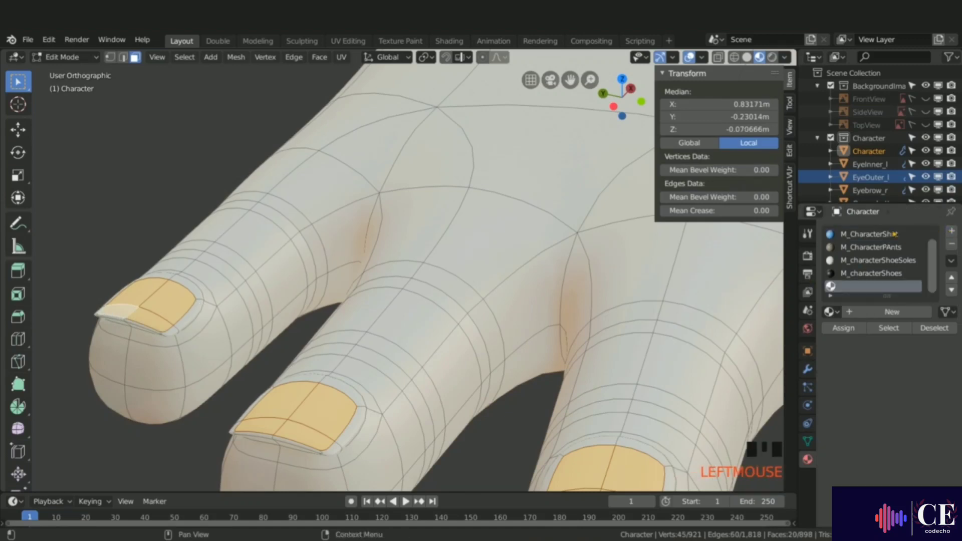
click(876, 313)
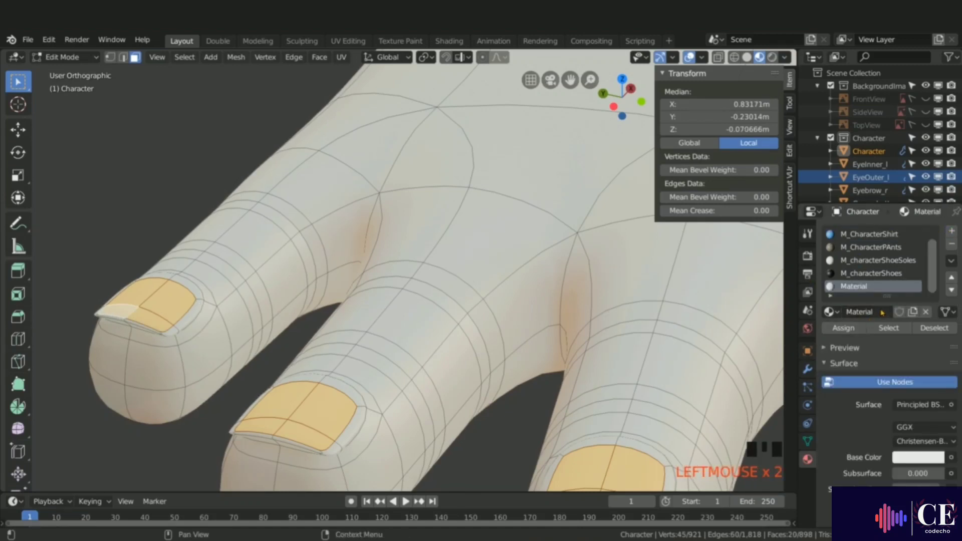
click(881, 312)
text(M)
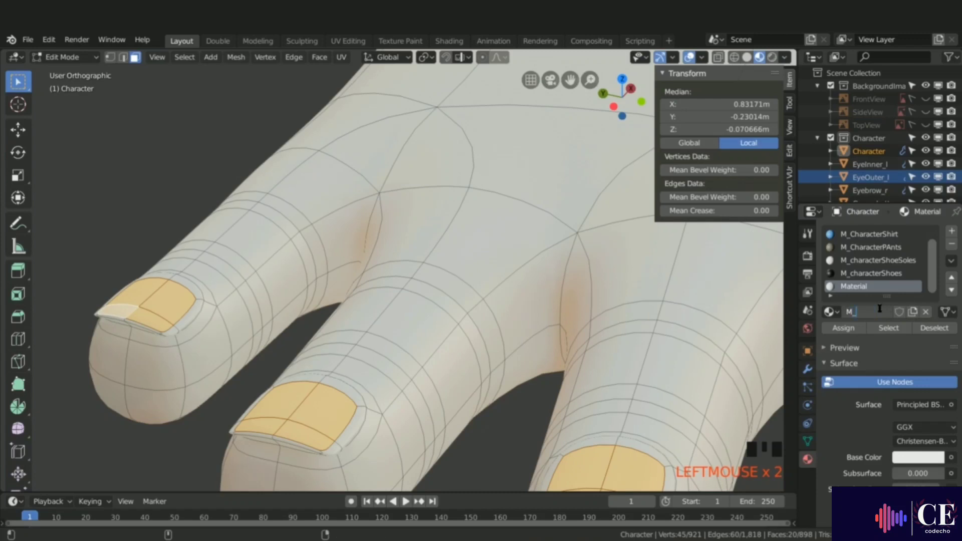
text(_CharacterNails)
key(Return)
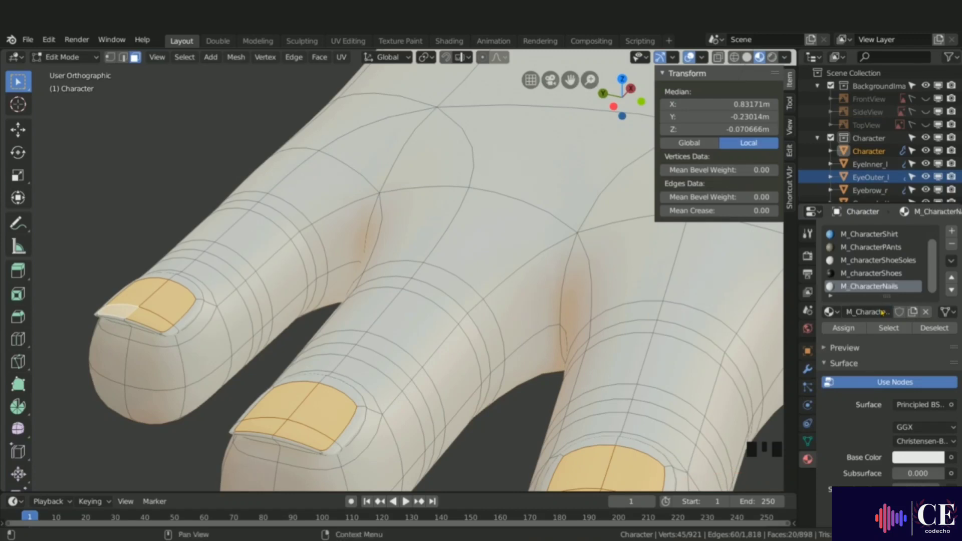
click(843, 327)
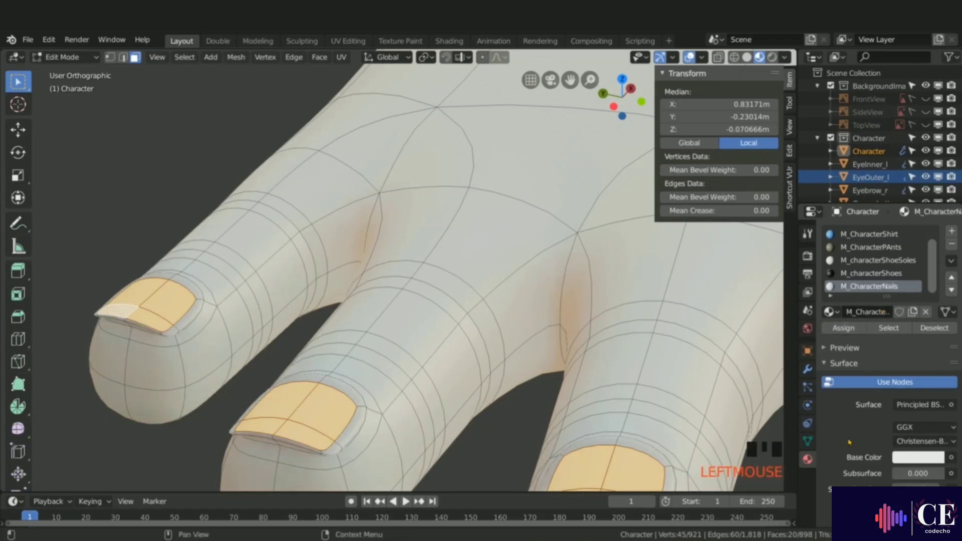
Step: Set the M_CharacterNails base color to a light grey and deselect everything
click(912, 458)
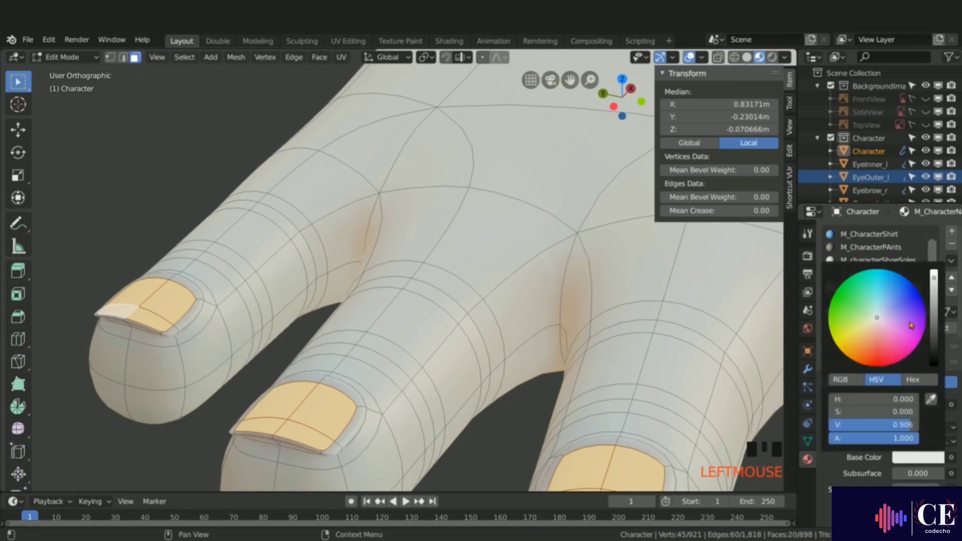
click(933, 299)
drag(933, 299, 934, 311)
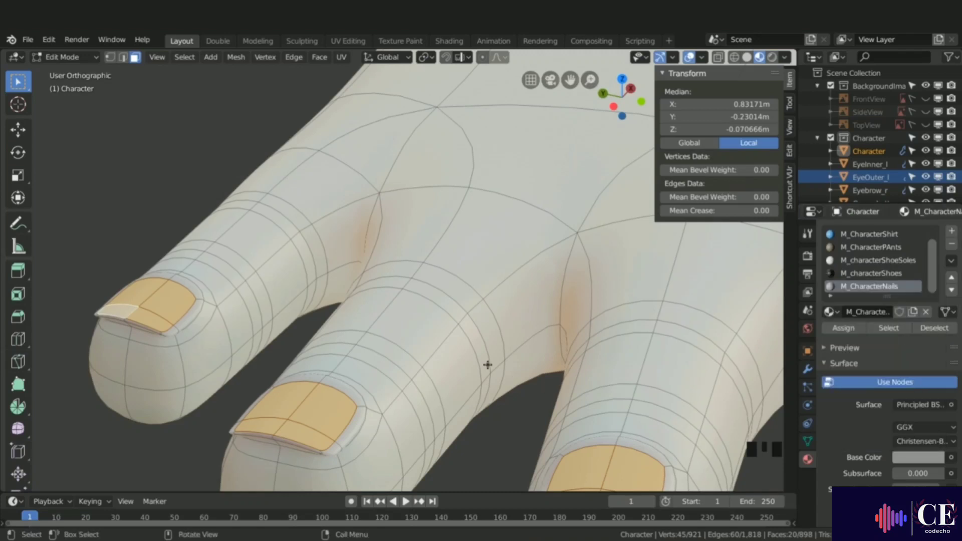
key(alt+a)
Step: Return to Object Mode, select the upper teeth and give them a new material named M_CharacterTeeth
scroll(487, 364, down, 10)
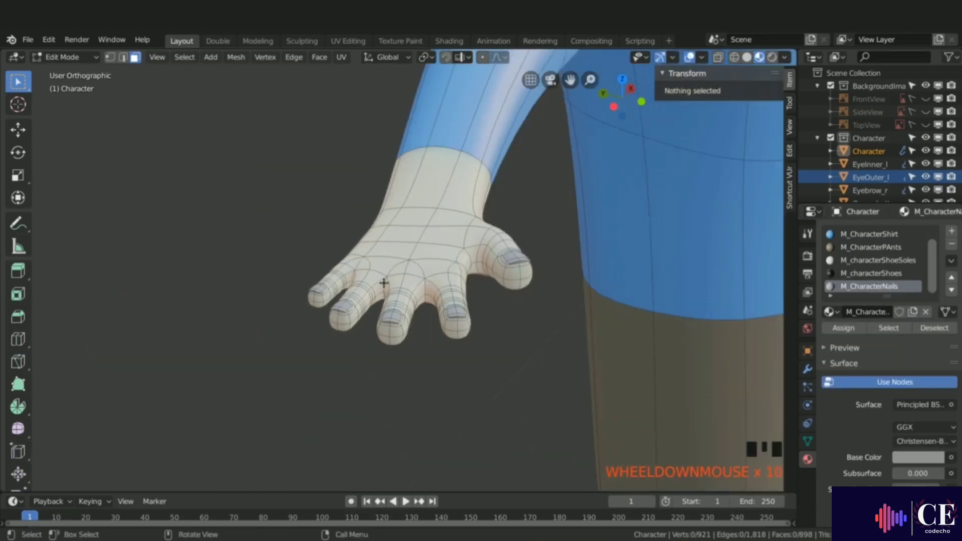
scroll(384, 283, down, 6)
middle_drag(384, 283, 484, 300)
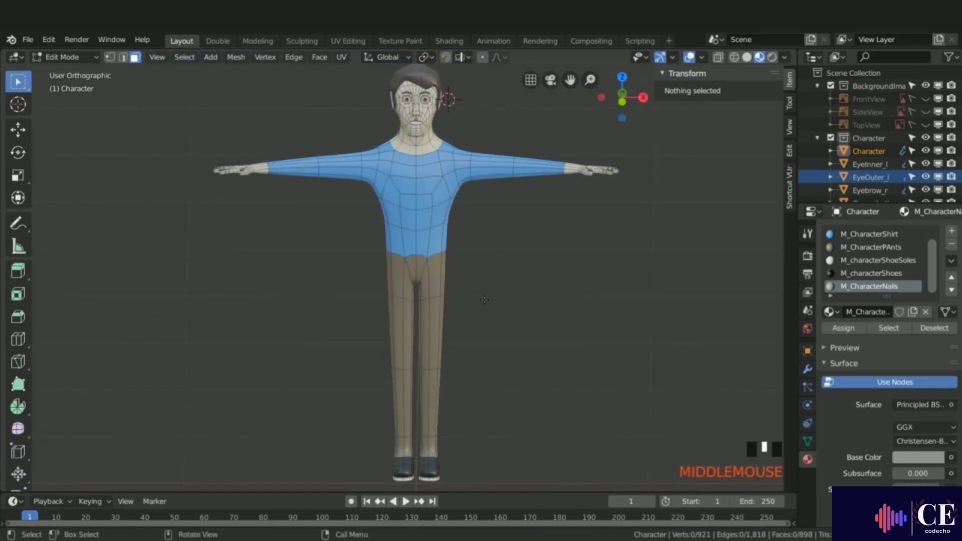
key(Tab)
key(KP_1)
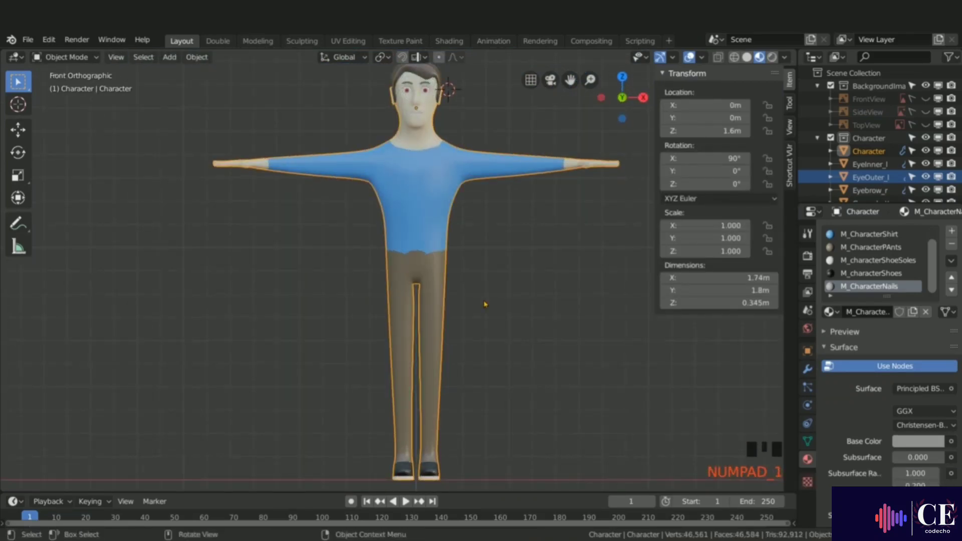
shift+middle_drag(481, 301, 408, 294)
key(KP_1)
ctrl+middle_drag(399, 157, 340, 209)
scroll(336, 233, up, 2)
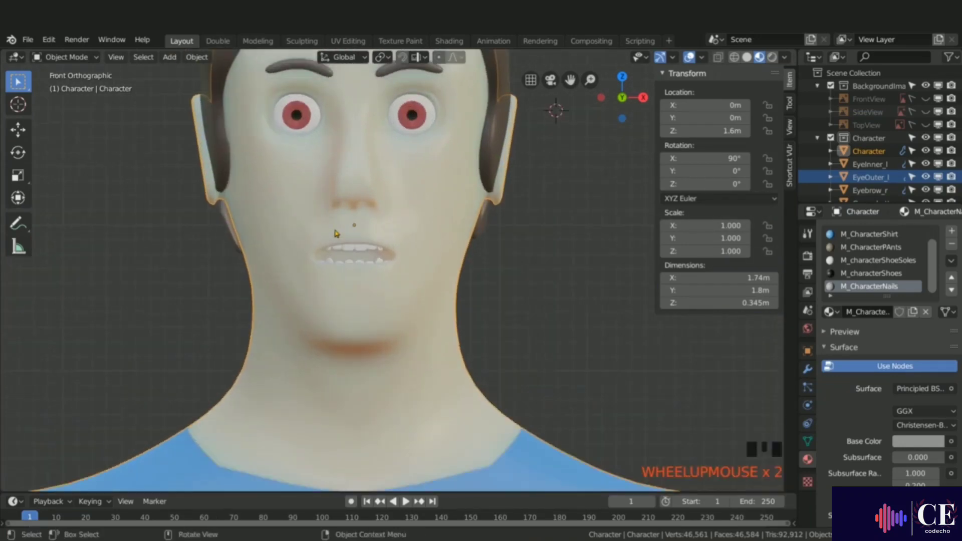
scroll(336, 233, up, 1)
middle_drag(451, 316, 344, 336)
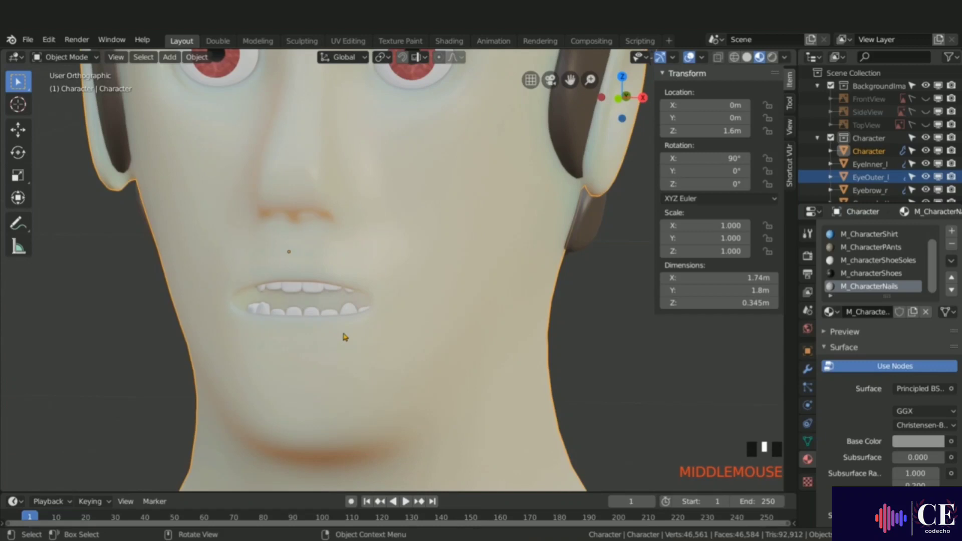
click(295, 291)
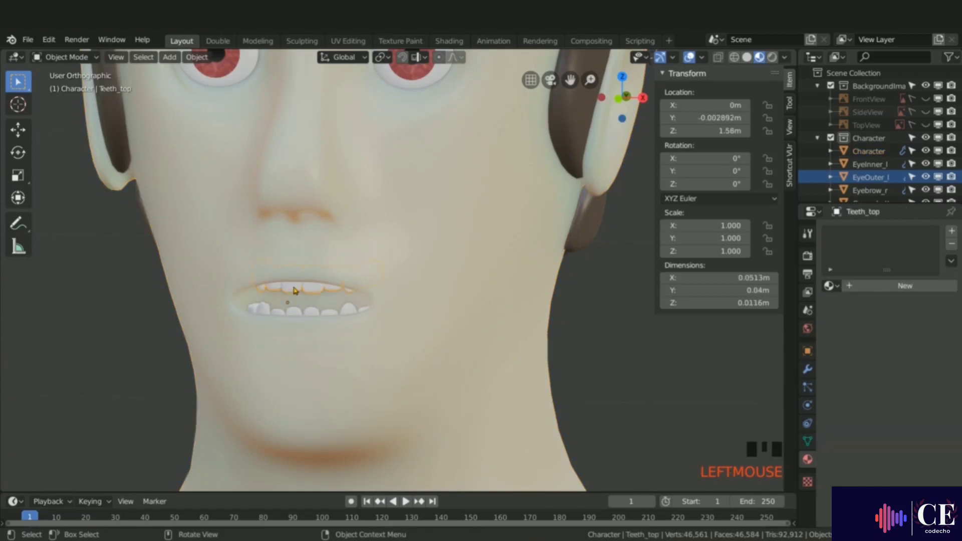
click(896, 286)
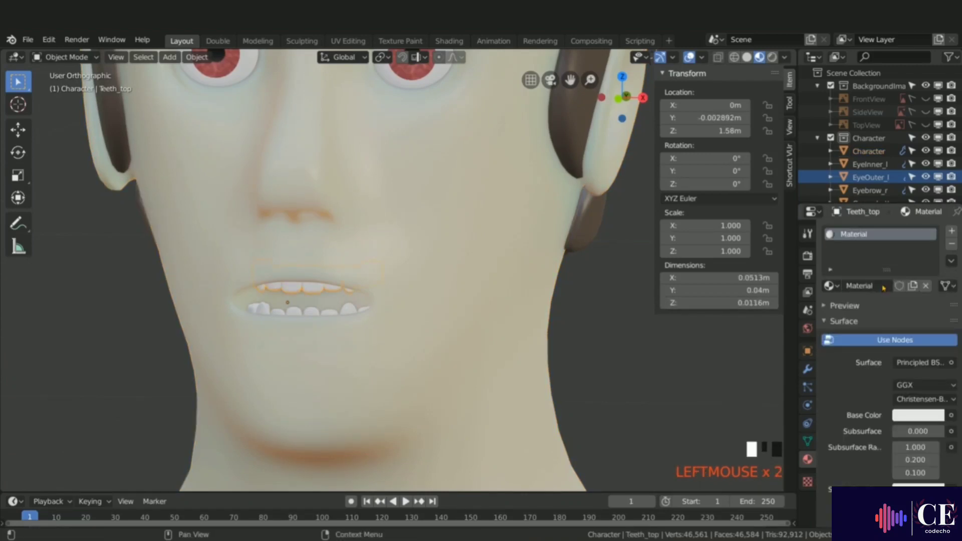
click(882, 286)
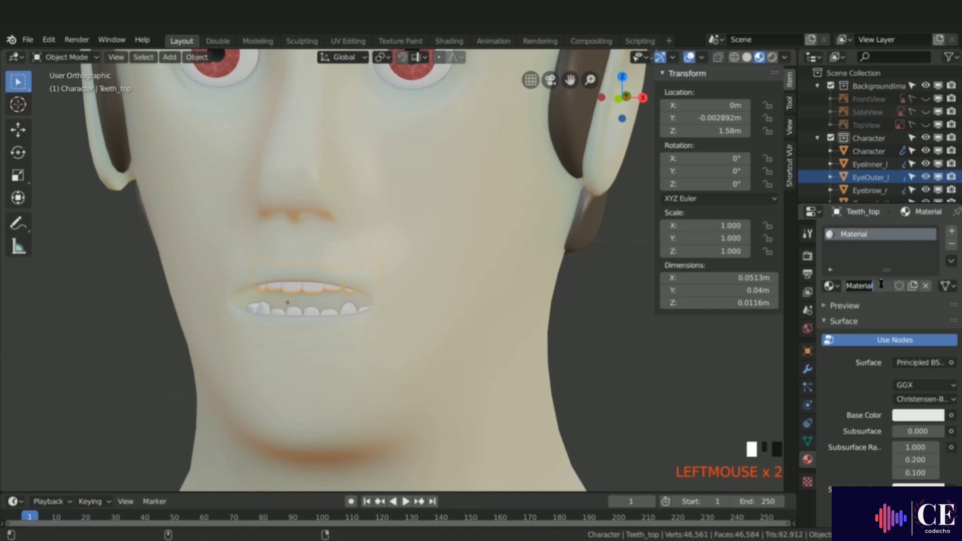
text(M_CharacterTeeth)
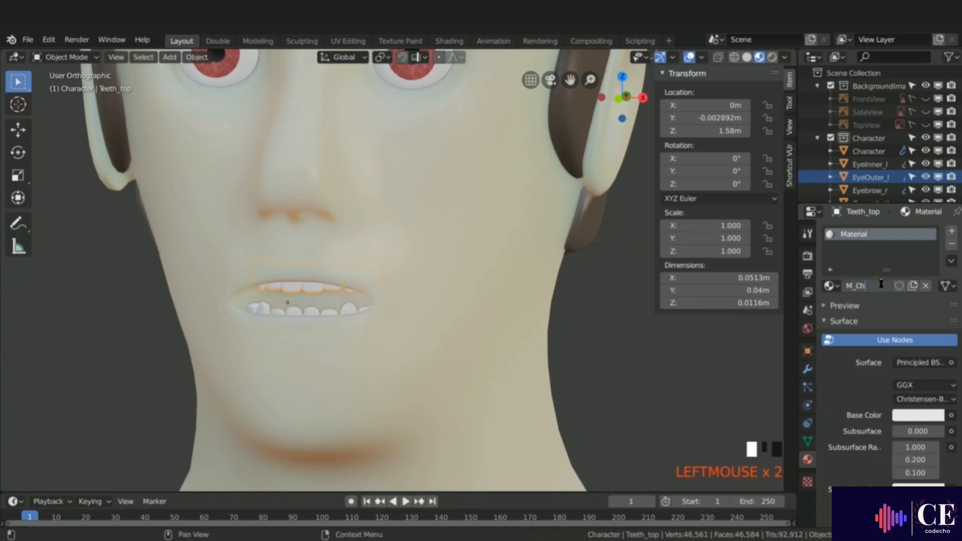
key(Return)
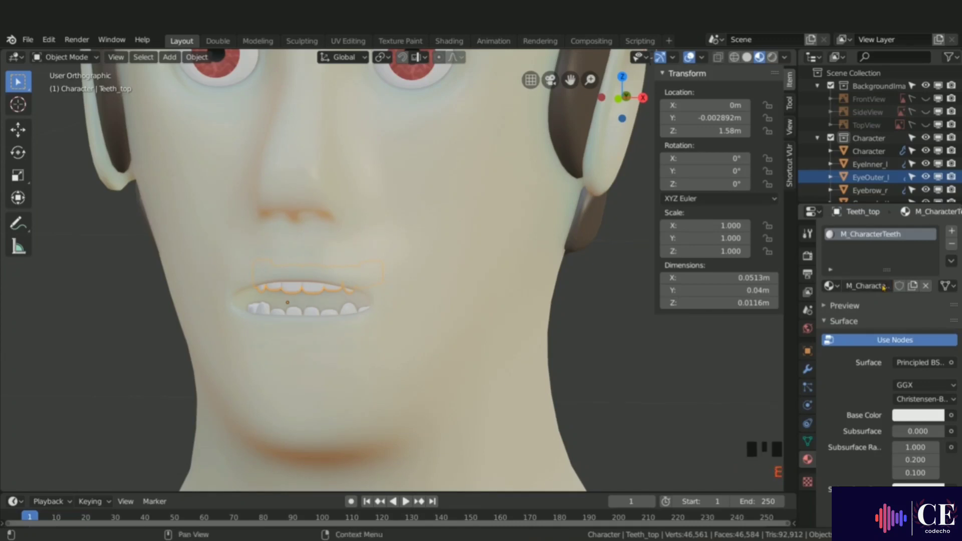
Step: Isolate the upper teeth in the Shading workspace and lower M_CharacterTeeth's roughness to 0.123
click(457, 43)
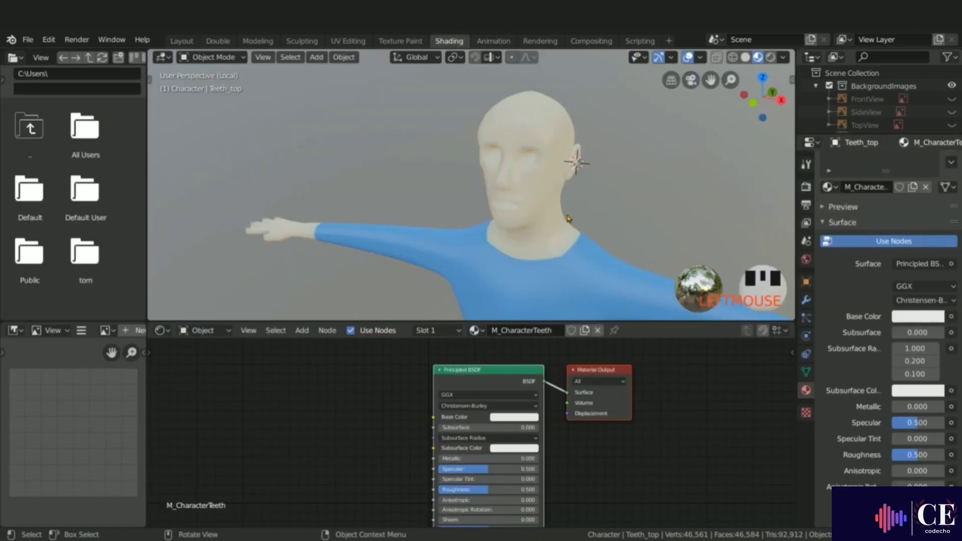
key(slash)
key(slash)
scroll(475, 211, up, 4)
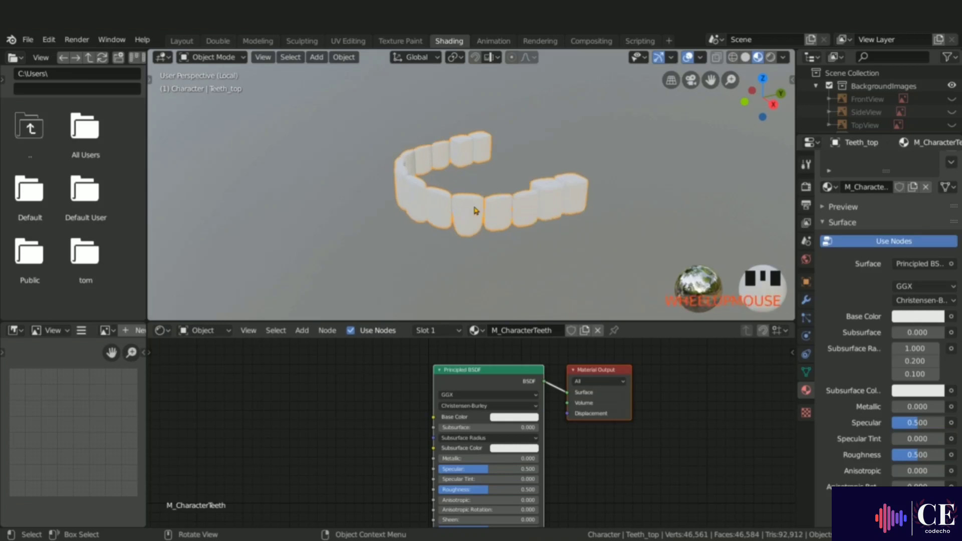
scroll(475, 212, down, 3)
middle_drag(475, 212, 404, 214)
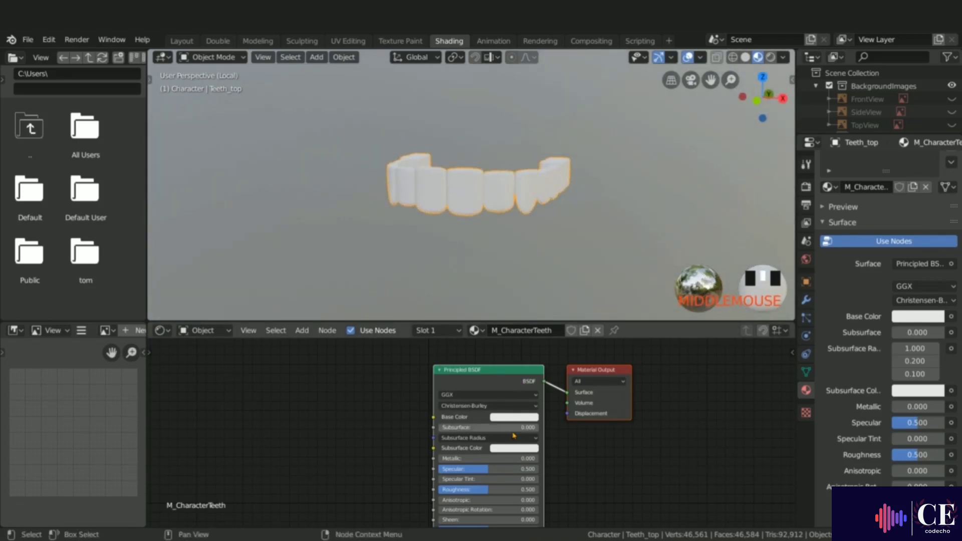
scroll(512, 437, down, 1)
scroll(483, 486, up, 1)
drag(490, 486, 457, 486)
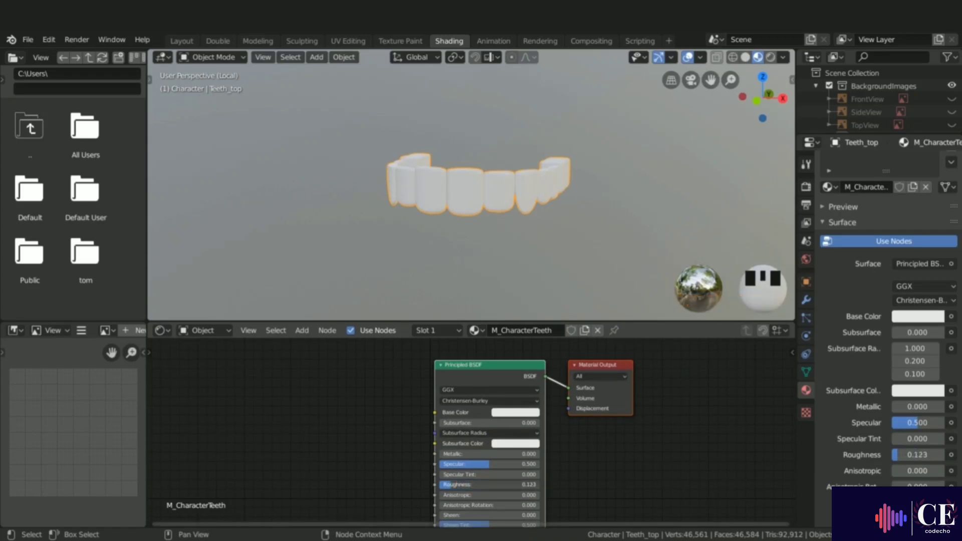
Step: Back in Layout, select the lower teeth and the upper teeth and link the teeth material to the lower teeth
click(182, 41)
middle_drag(319, 267, 369, 211)
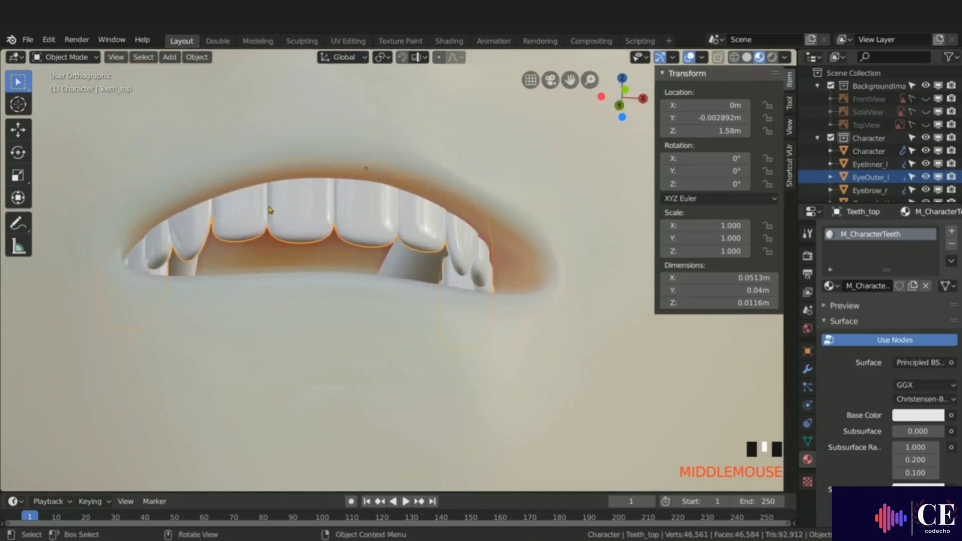
middle_drag(443, 230, 421, 266)
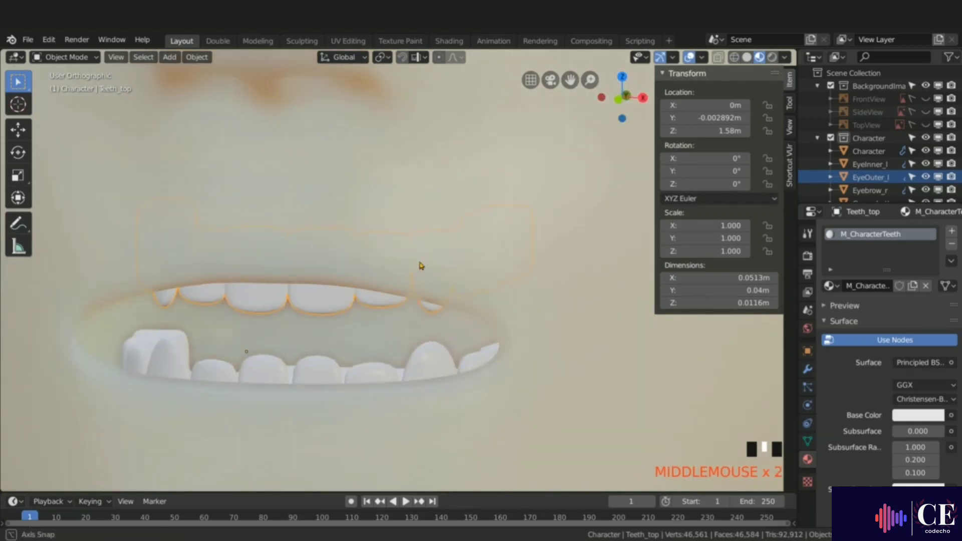
click(314, 367)
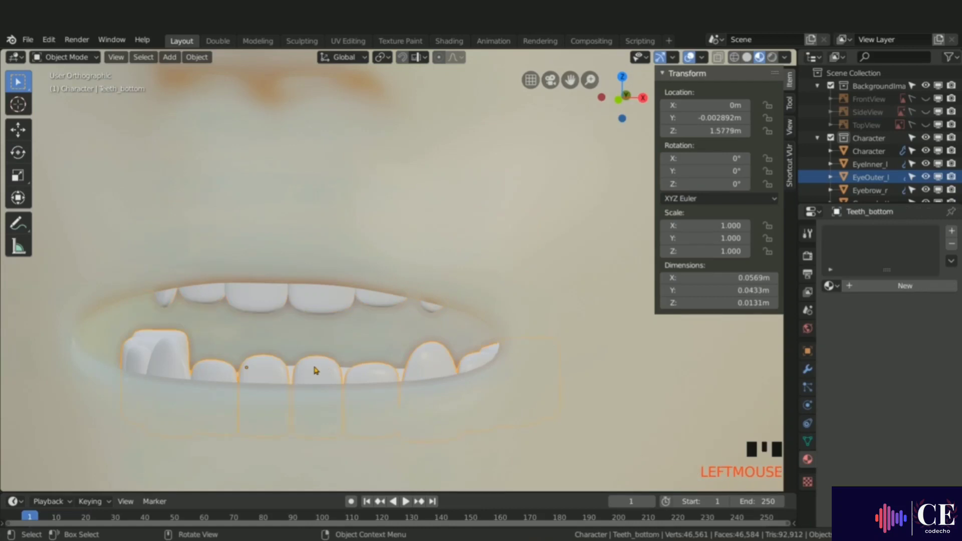
shift+click(328, 302)
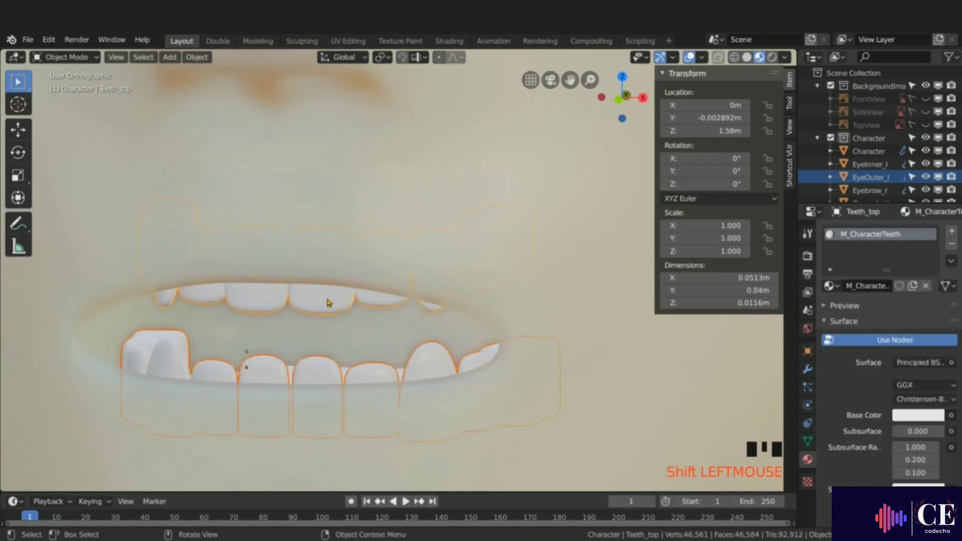
key(ctrl+l)
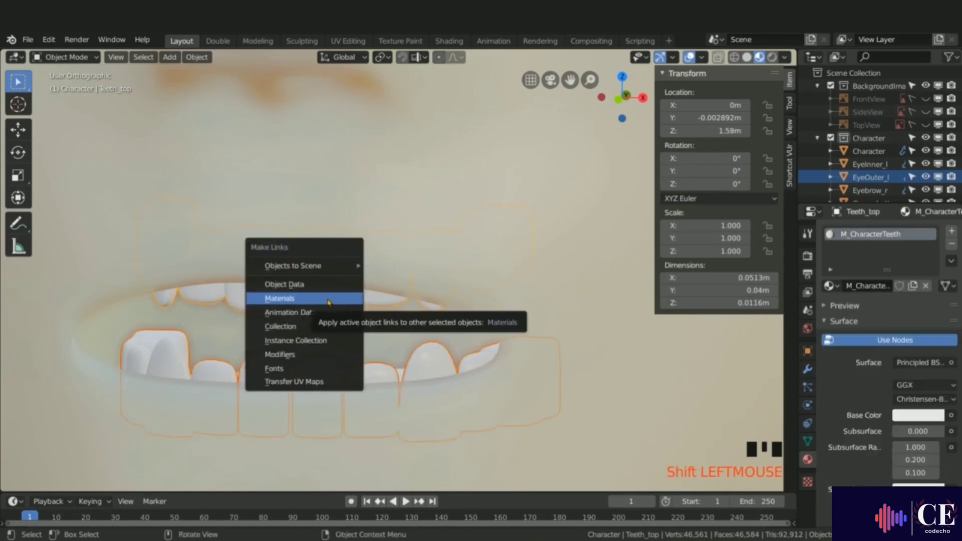
click(290, 298)
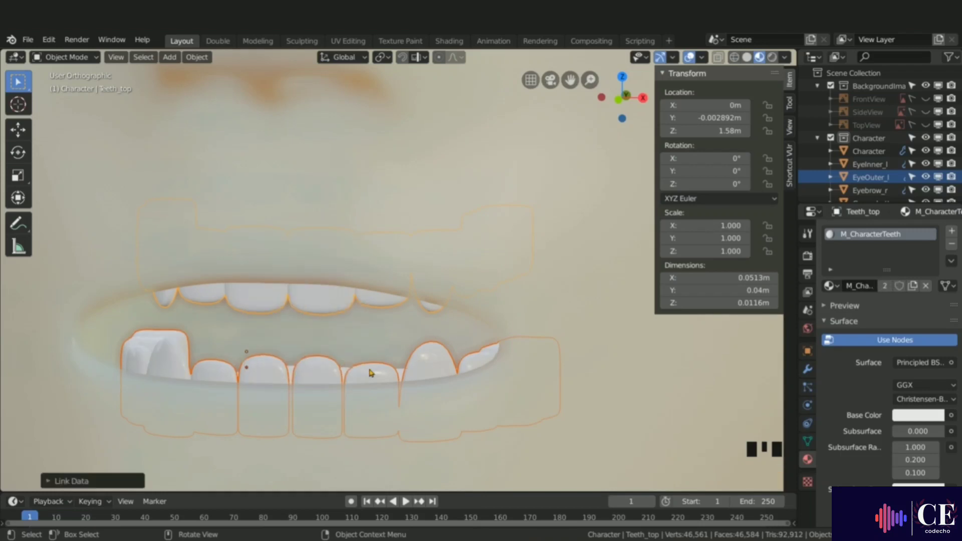
Step: Select the tongue and create a new material for it named M_characterTongue
click(383, 376)
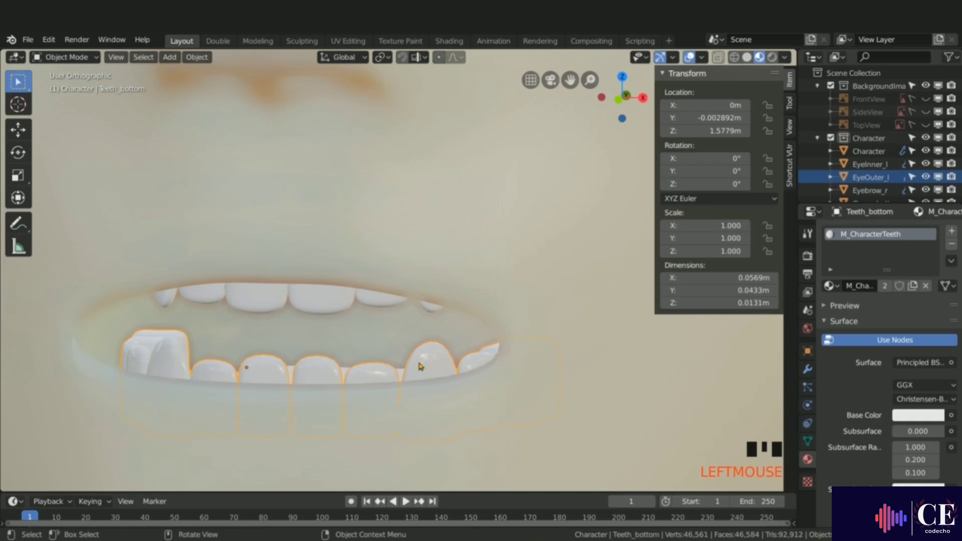
click(355, 348)
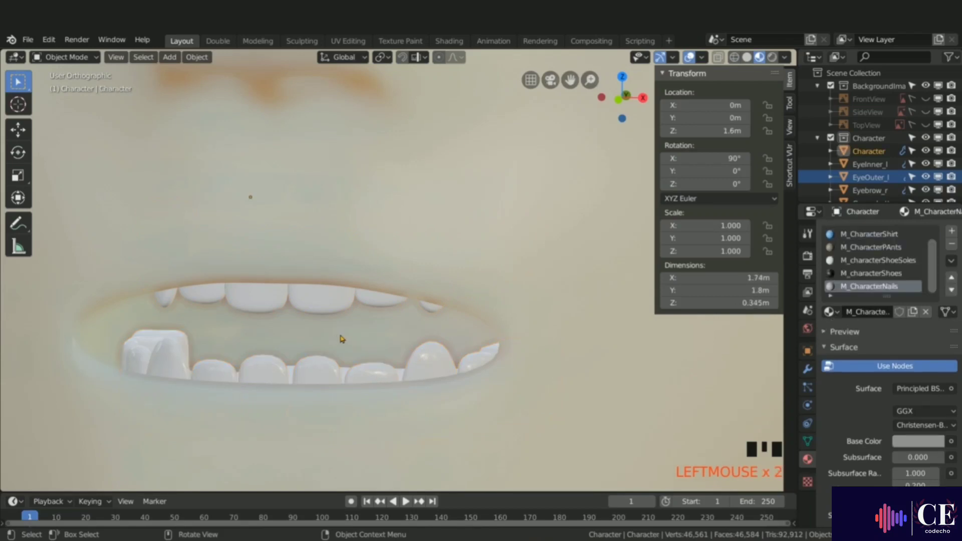
middle_drag(342, 339, 329, 354)
click(325, 385)
shift+middle_drag(324, 386, 278, 284)
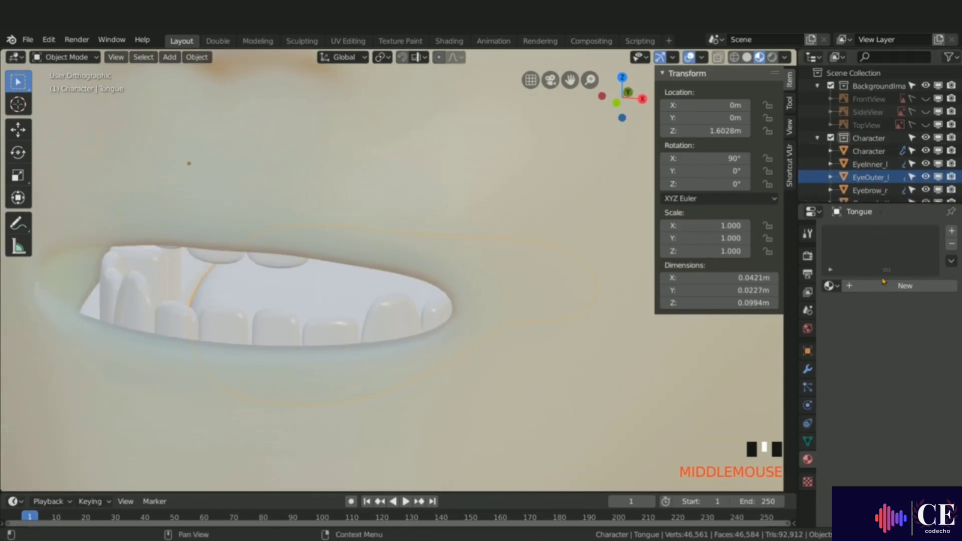
click(895, 287)
double_click(880, 286)
text(M)
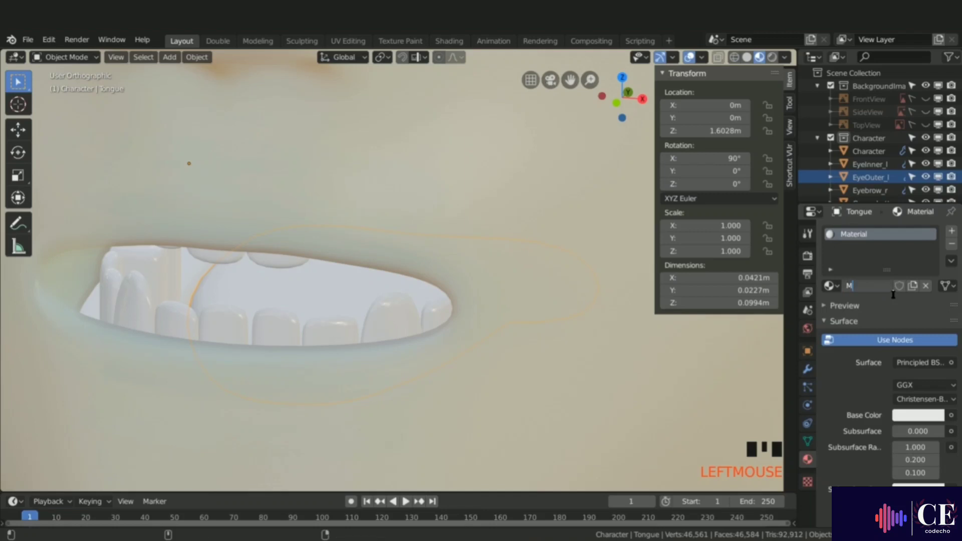
text(_characterTo)
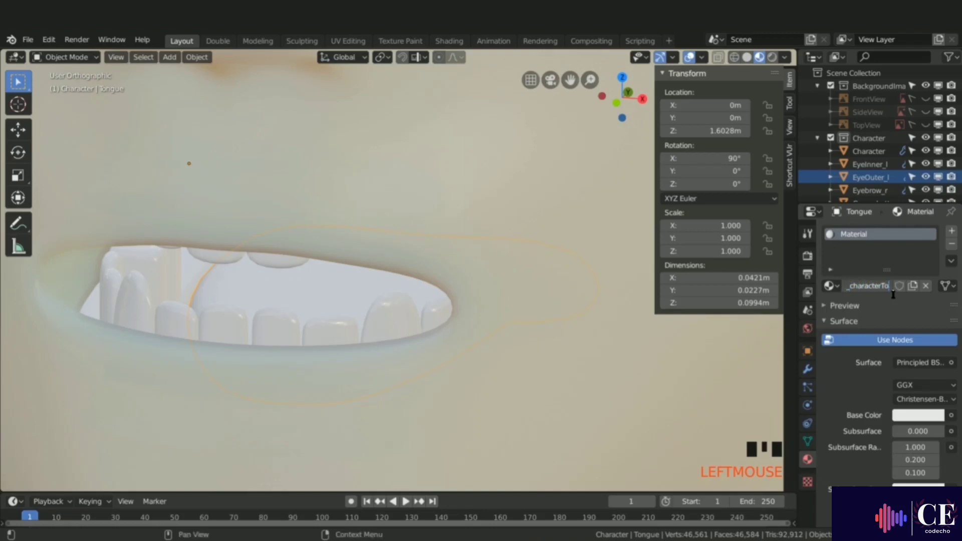
text(ngue)
key(Return)
Step: Set the tongue material's base color to a light pink (H 0.035, S 0.352)
click(908, 417)
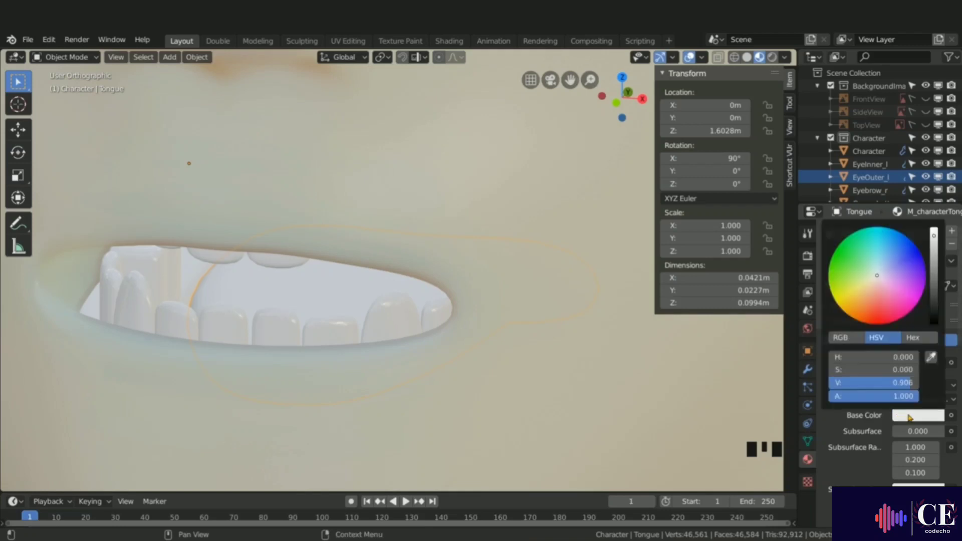
drag(876, 280, 877, 292)
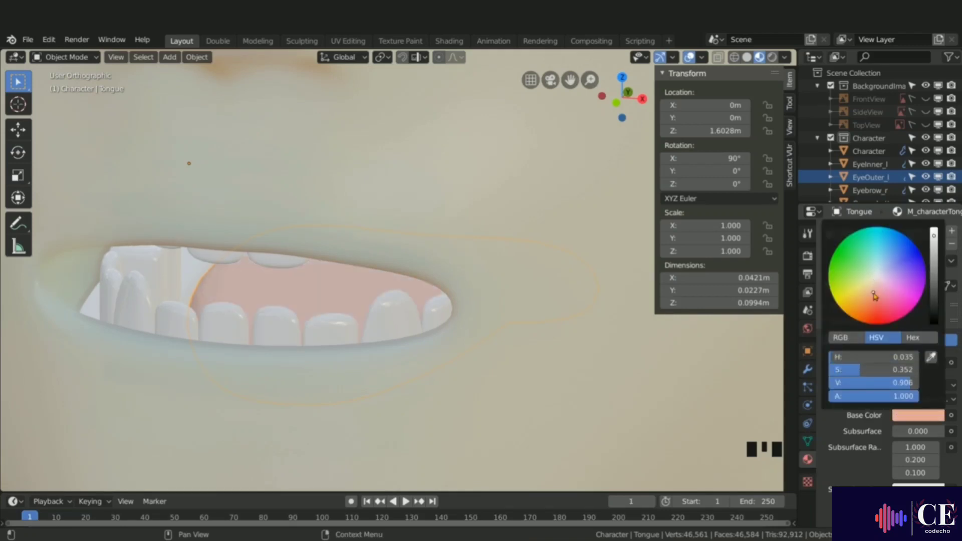
middle_drag(356, 303, 356, 289)
click(291, 204)
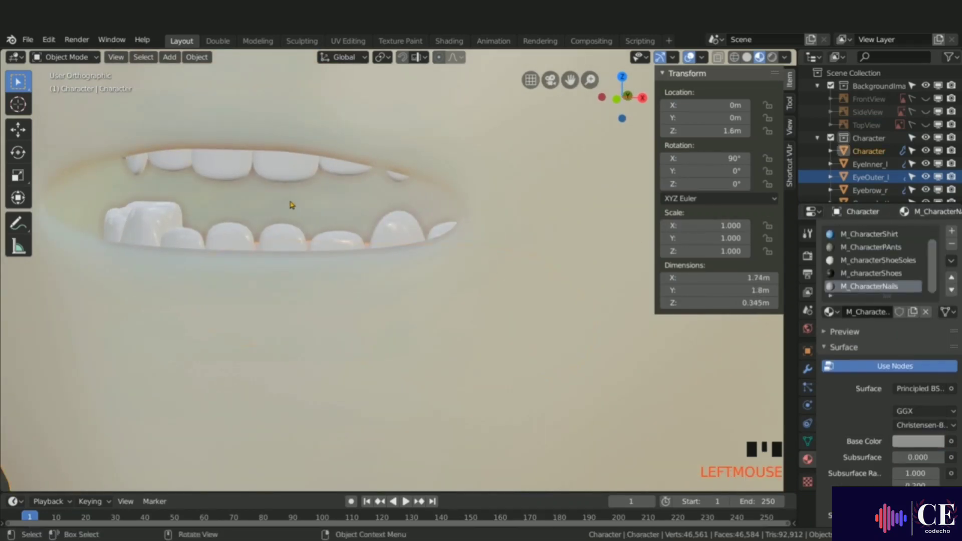
Step: In Edit Mode, select the lip loop and the surrounding face loops up to the eyes and hide them
key(Tab)
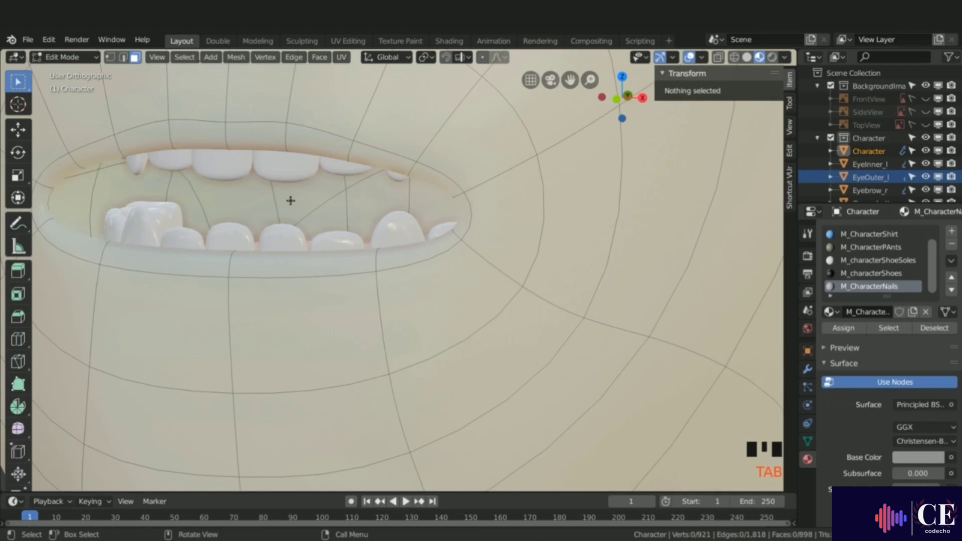
scroll(372, 259, down, 10)
shift+middle_drag(408, 272, 382, 242)
alt+click(378, 243)
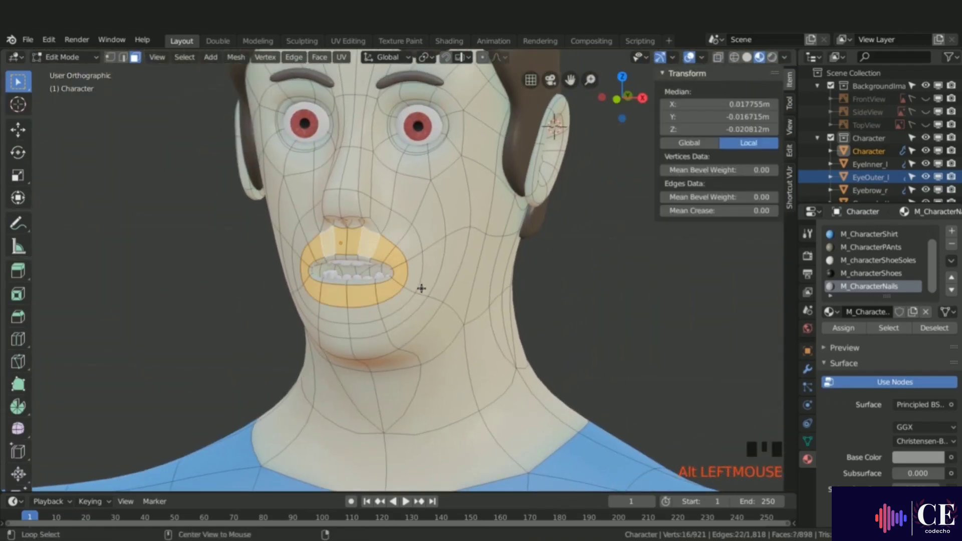
alt+shift+click(415, 256)
alt+shift+click(445, 244)
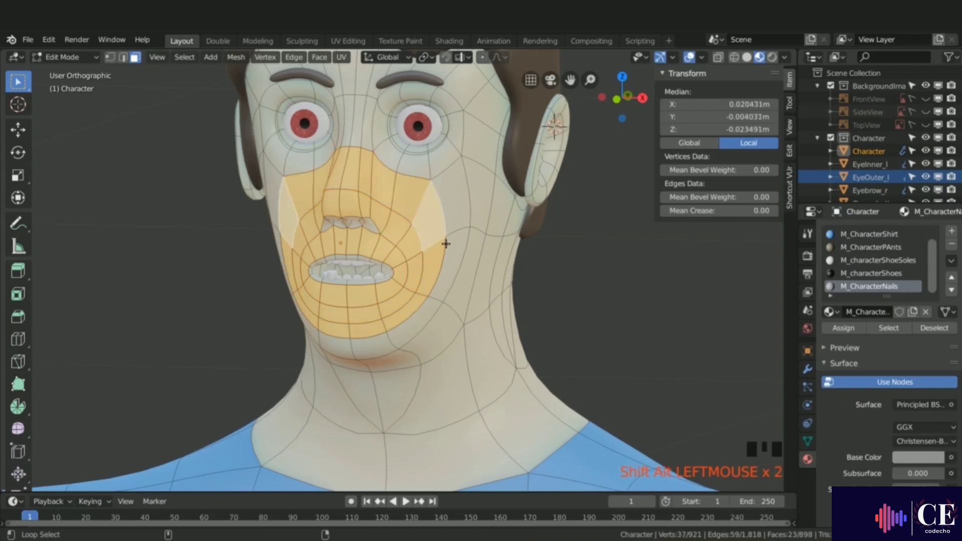
alt+shift+click(459, 231)
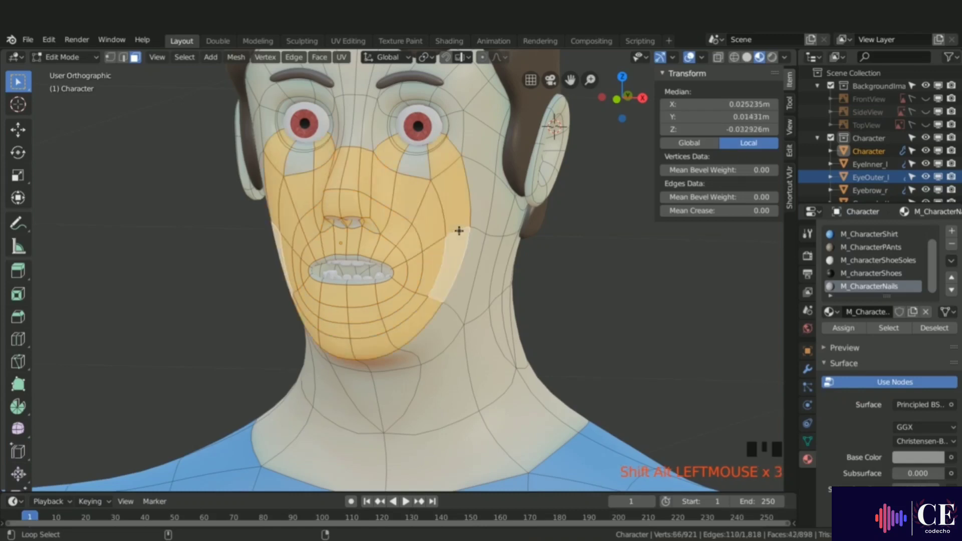
alt+shift+click(426, 159)
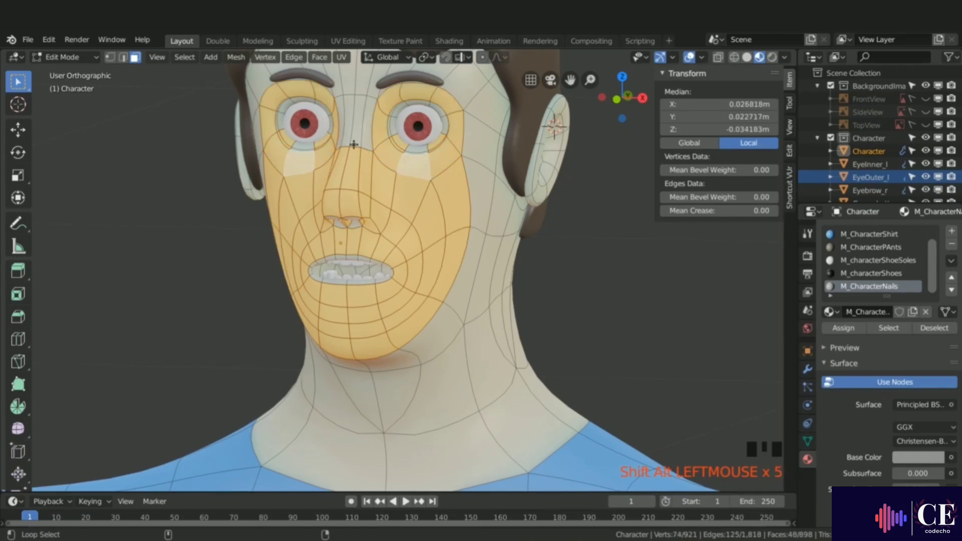
key(h)
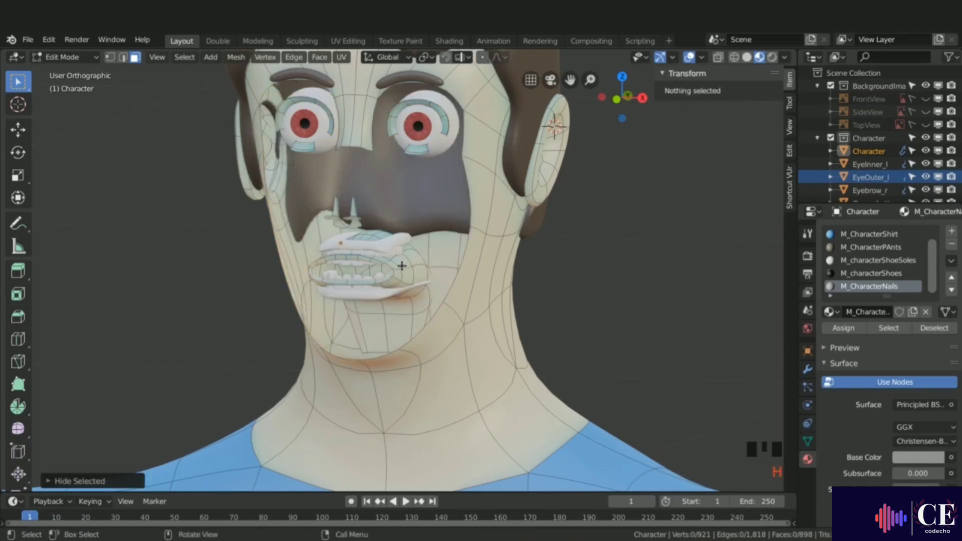
Step: Select all linked geometry of the mouth interior
middle_drag(401, 265, 322, 275)
scroll(301, 281, up, 4)
scroll(468, 281, down, 4)
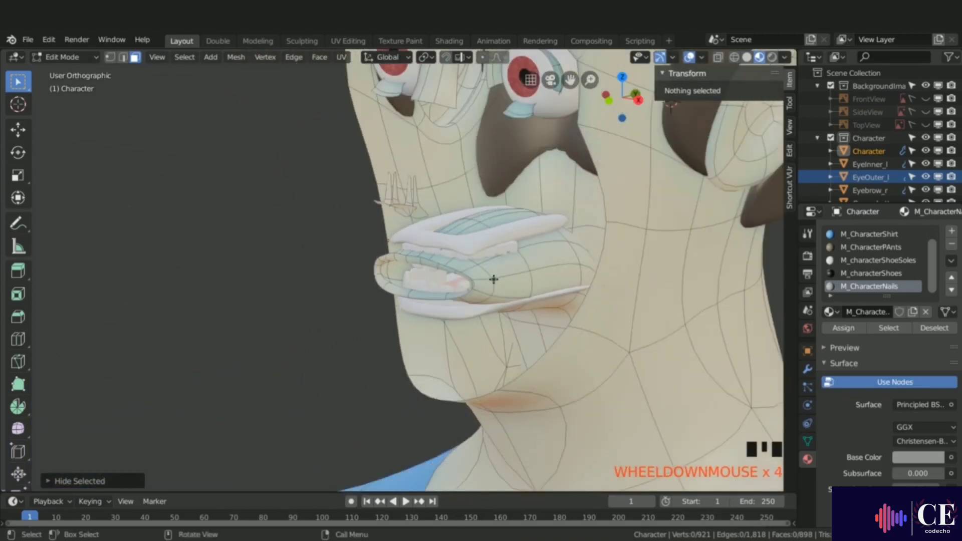
key(alt+a)
key(l)
middle_drag(489, 278, 588, 264)
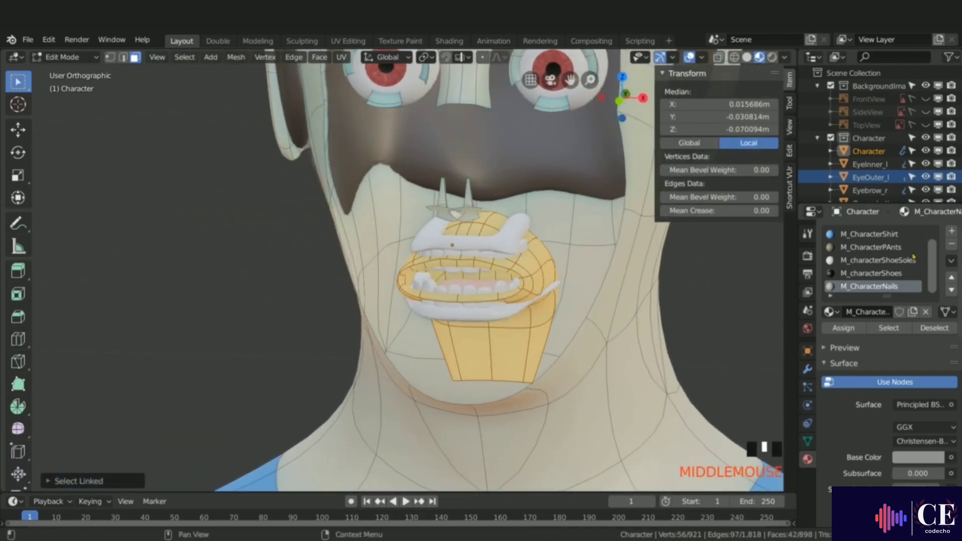
Step: Add a new material slot with a new material named M_characterMouth
click(954, 233)
click(885, 313)
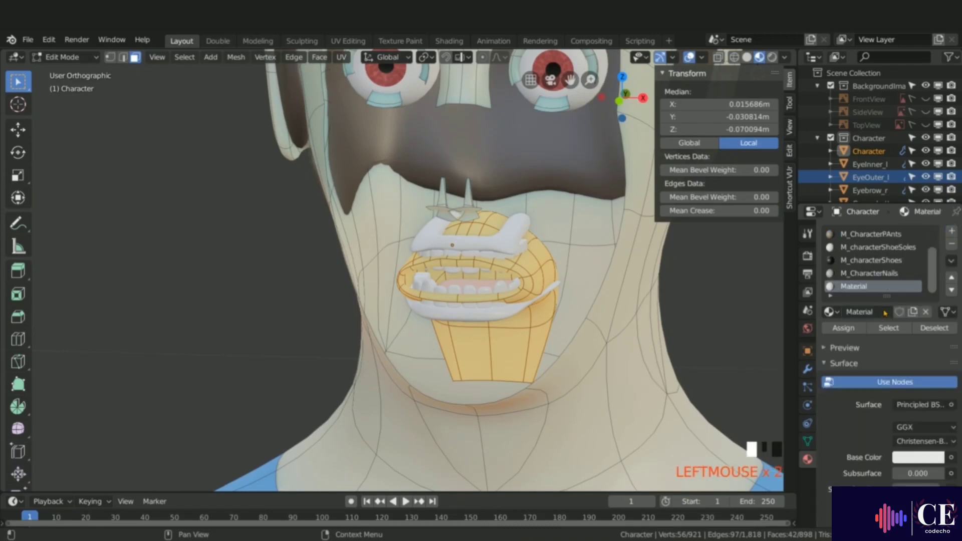
double_click(884, 312)
text(M)
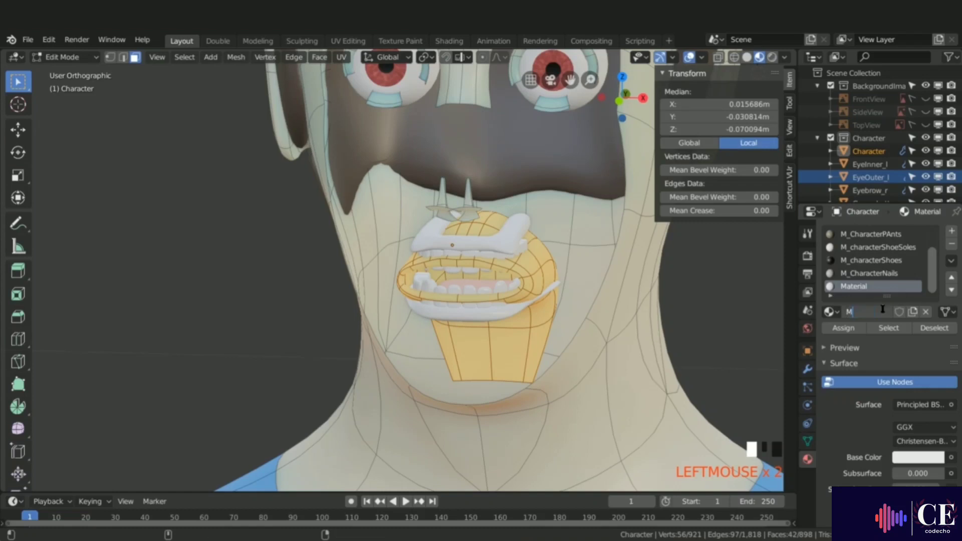
text(_characterMou)
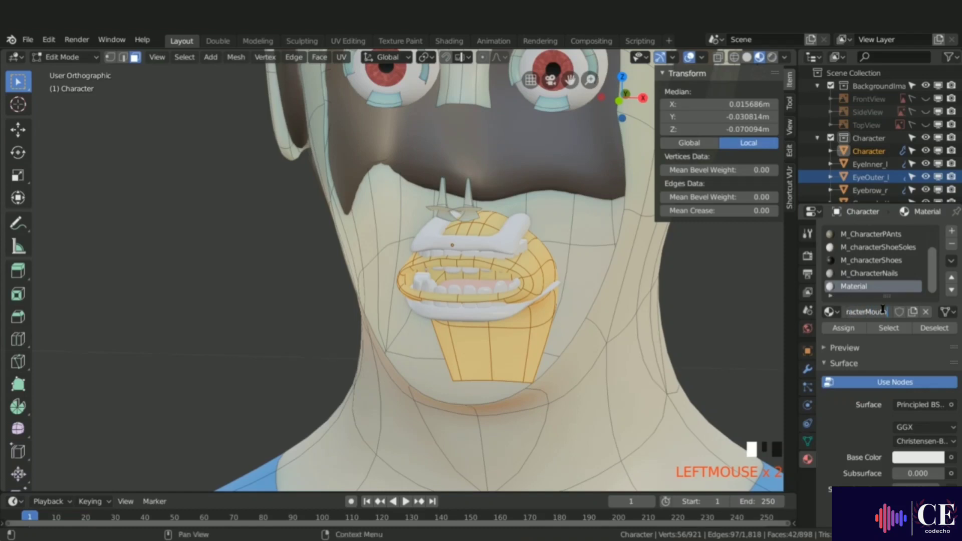
text(th)
key(Return)
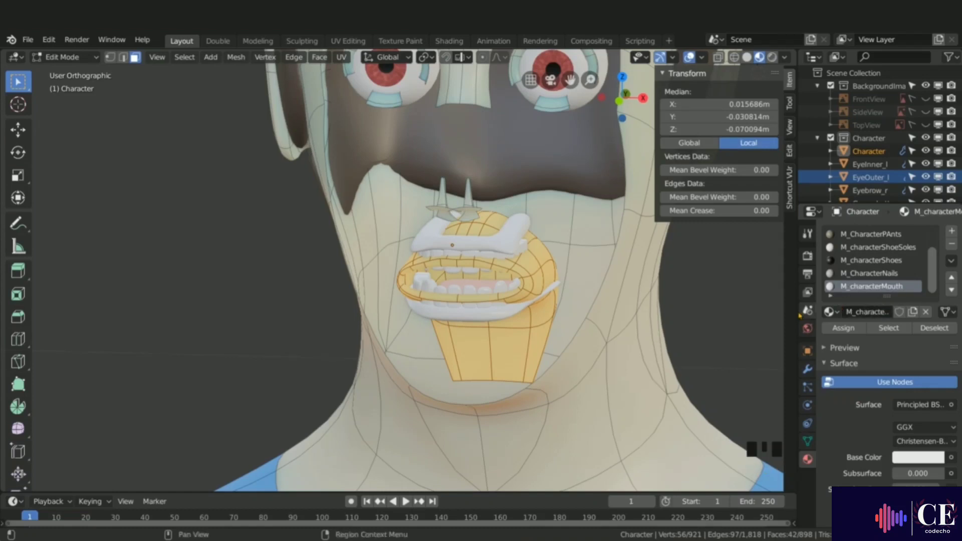
Step: Assign M_characterMouth to the mouth interior and set its base color to a soft skin pink
click(843, 328)
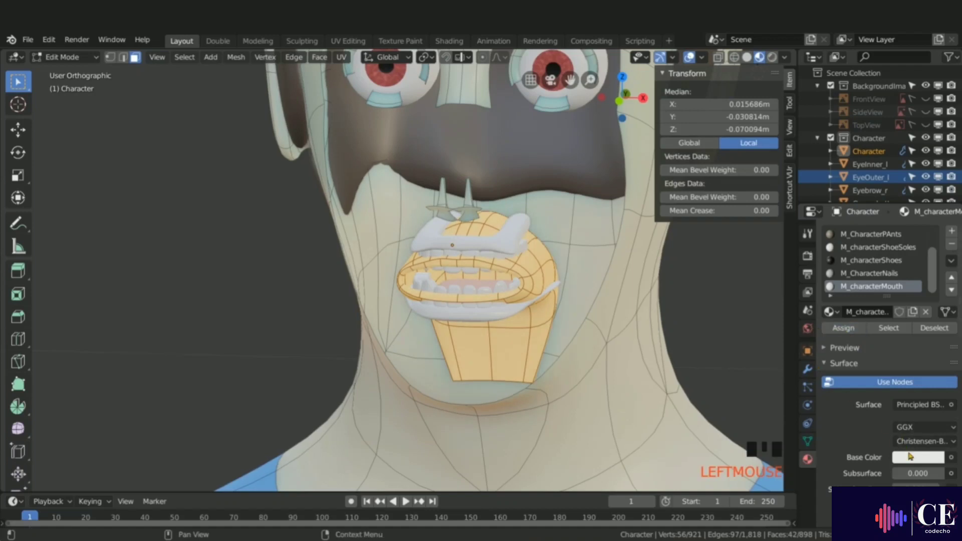
click(910, 457)
drag(875, 325, 872, 327)
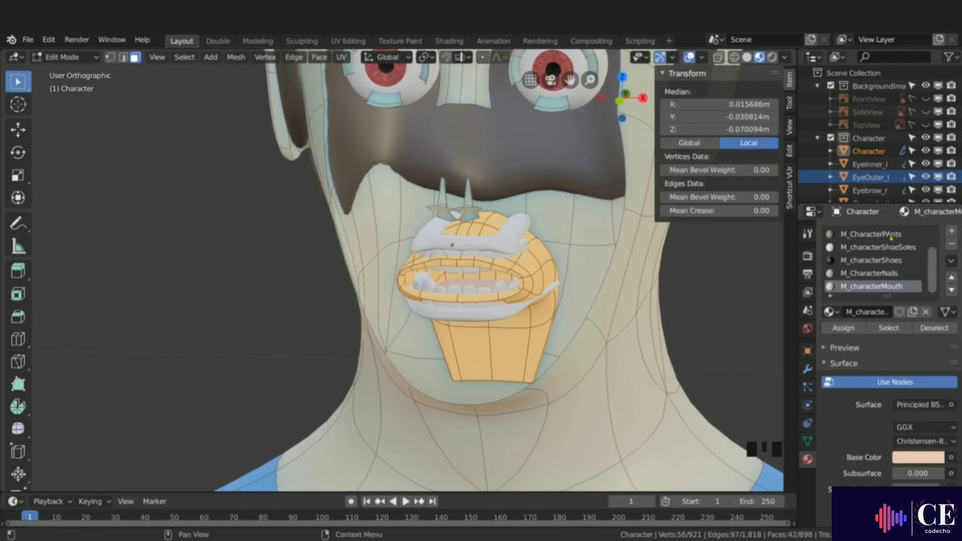
Step: Rename the pants material to M_CharacterPants
double_click(891, 236)
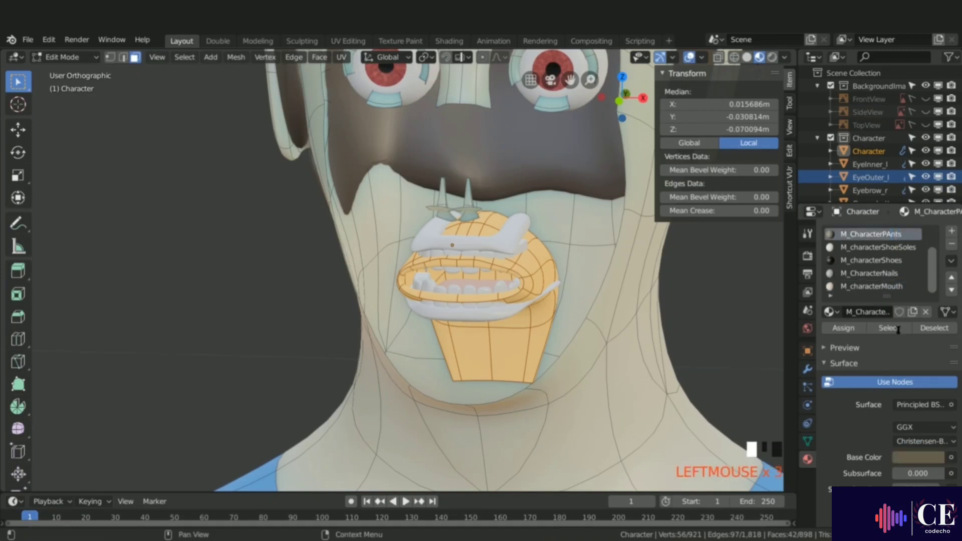
text(a)
key(Return)
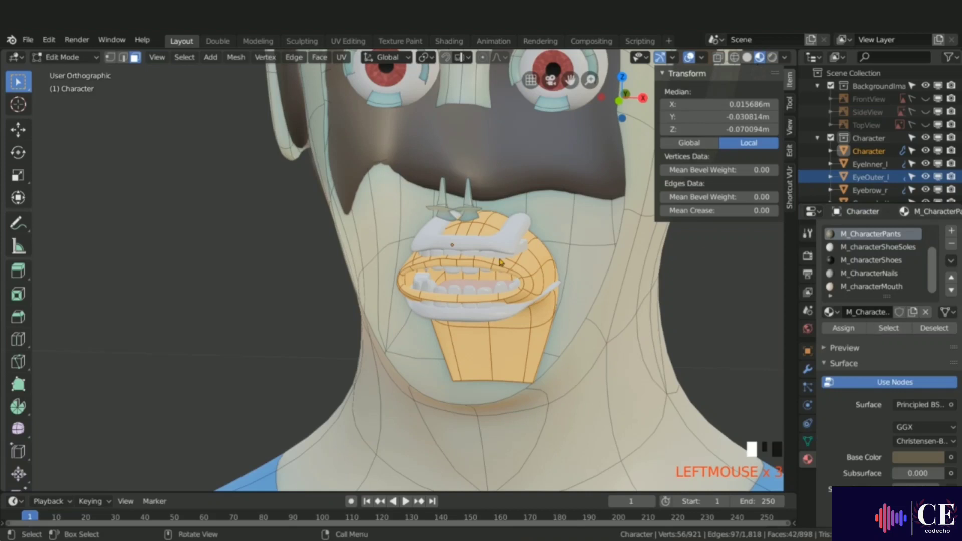
Step: Reveal the hidden face geometry and return to Object Mode
key(ctrl+l)
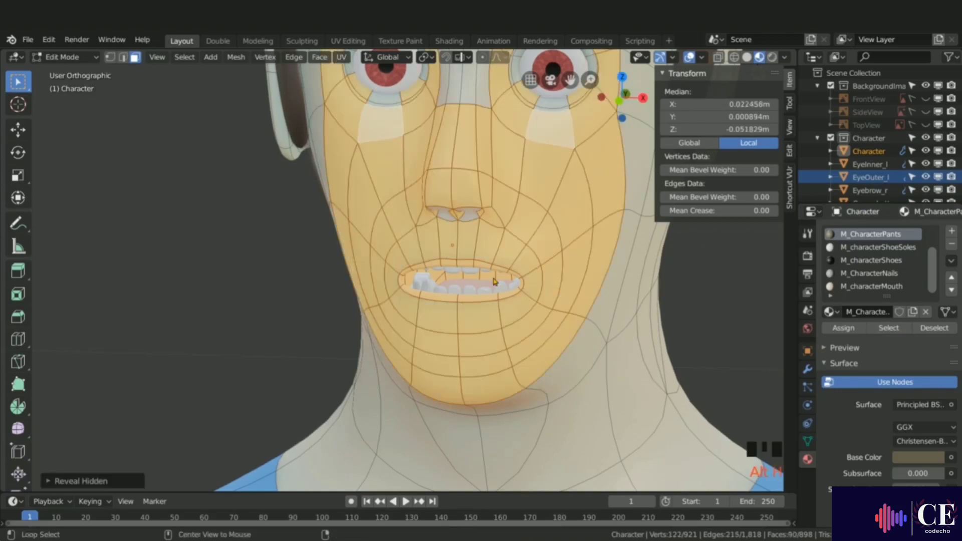
key(Tab)
scroll(494, 281, down, 1)
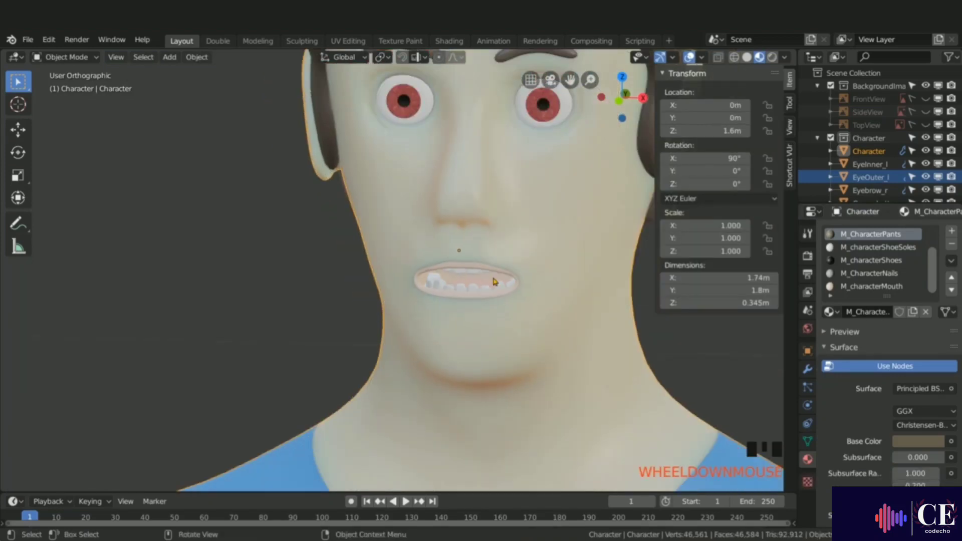
scroll(493, 281, down, 2)
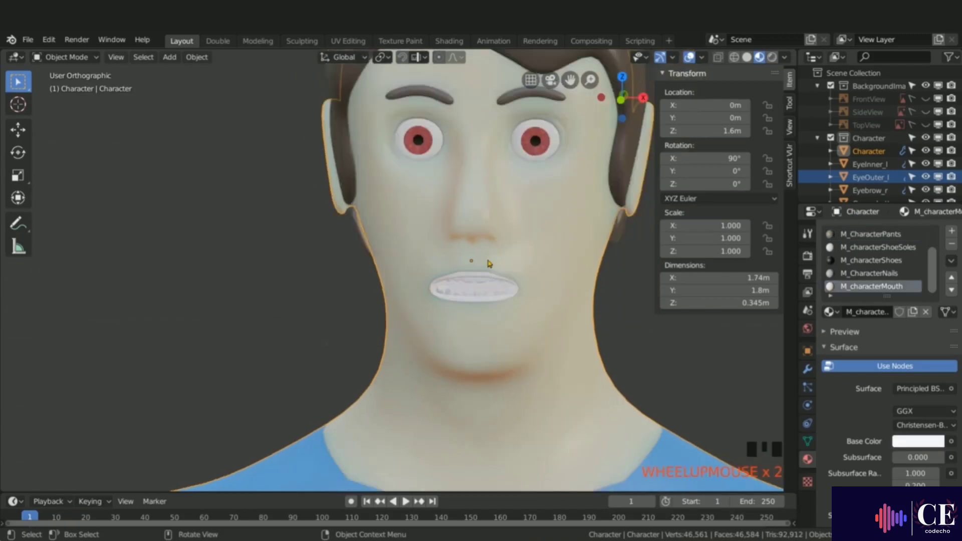
scroll(476, 263, up, 5)
Step: Select the lip loop in Edit Mode, add a new material named M_characterLips and assign it
key(Tab)
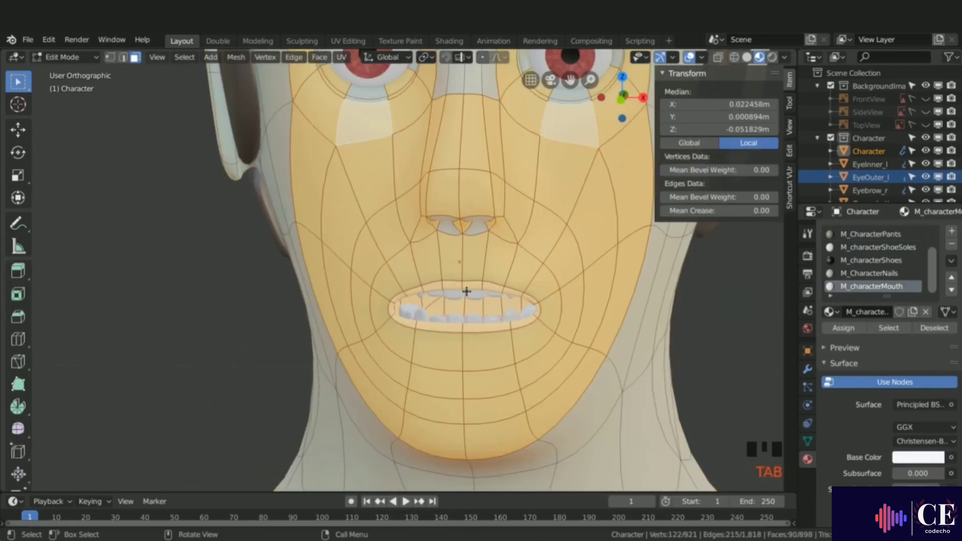
alt+click(484, 288)
middle_drag(494, 294, 616, 288)
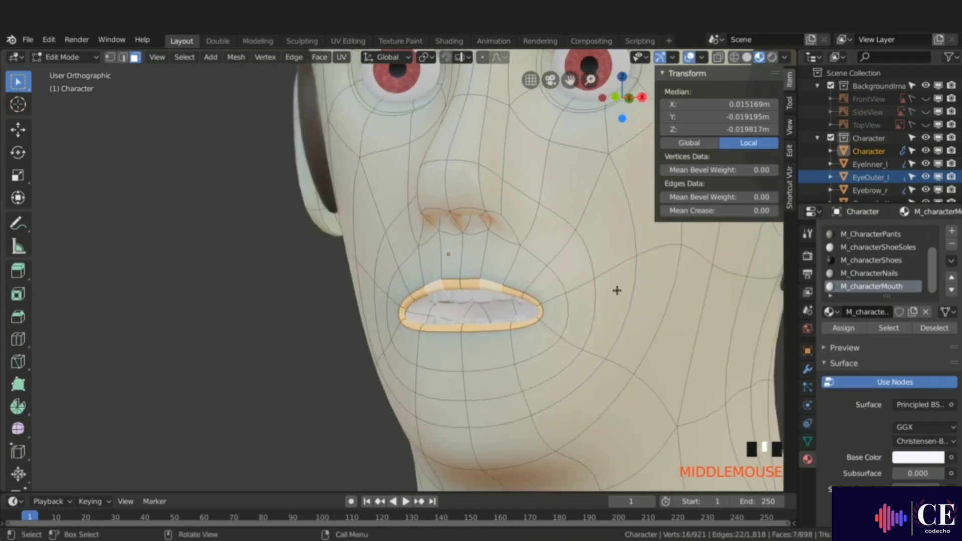
click(951, 232)
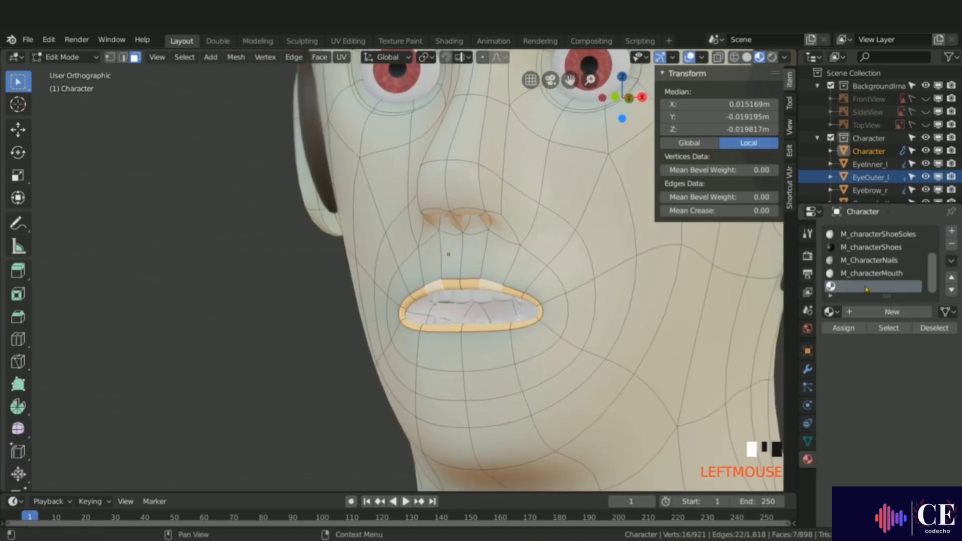
click(884, 312)
click(882, 312)
text(M_)
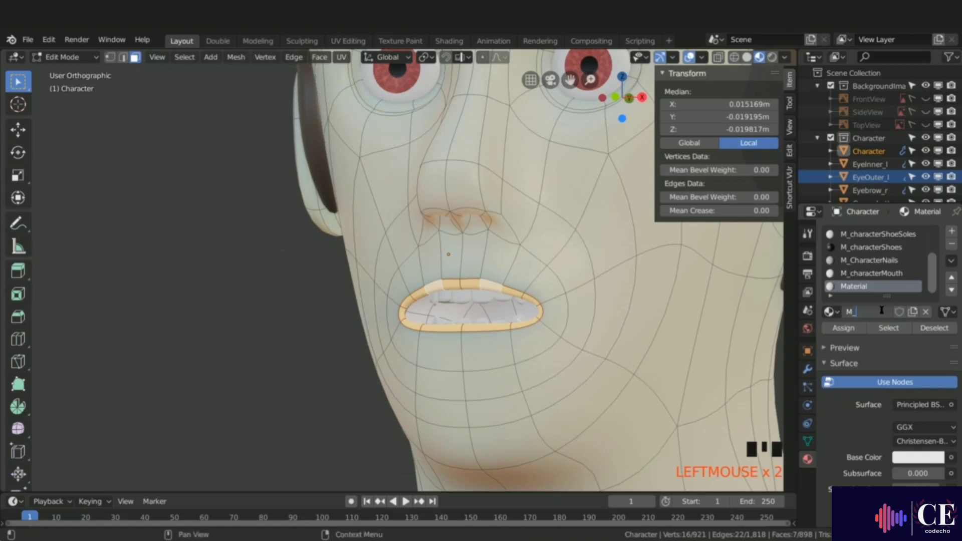
text(characterLips)
key(Return)
click(843, 328)
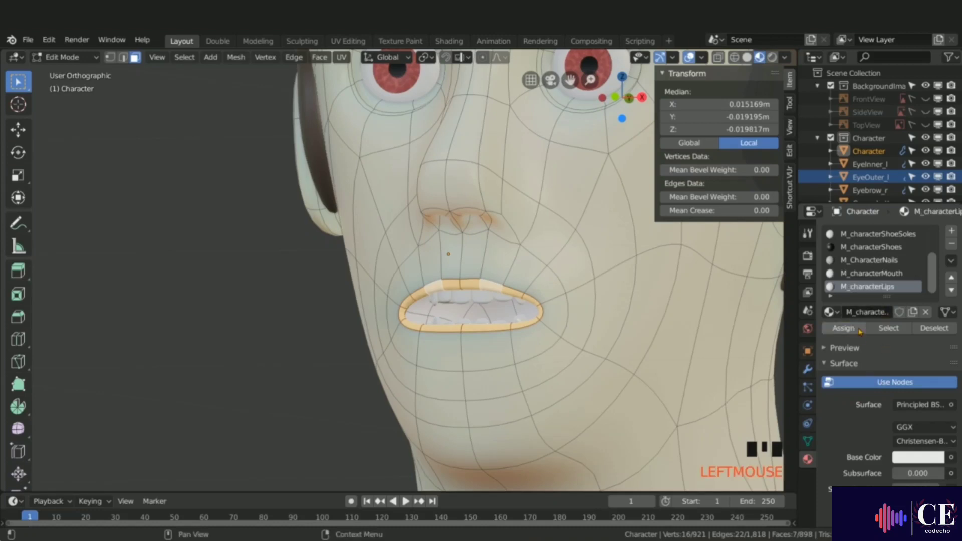
Step: Set the lips material's base color to a light pink and leave Edit Mode
click(911, 458)
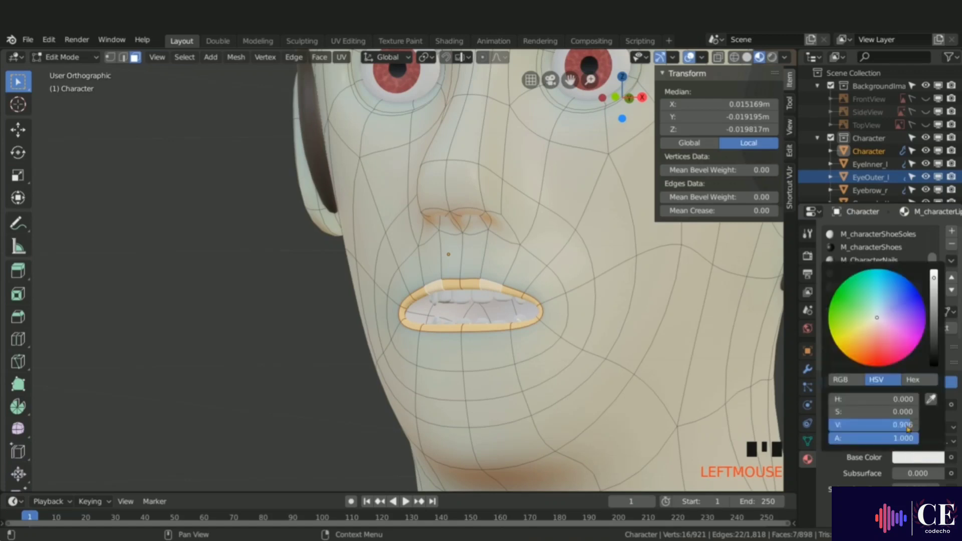
click(878, 322)
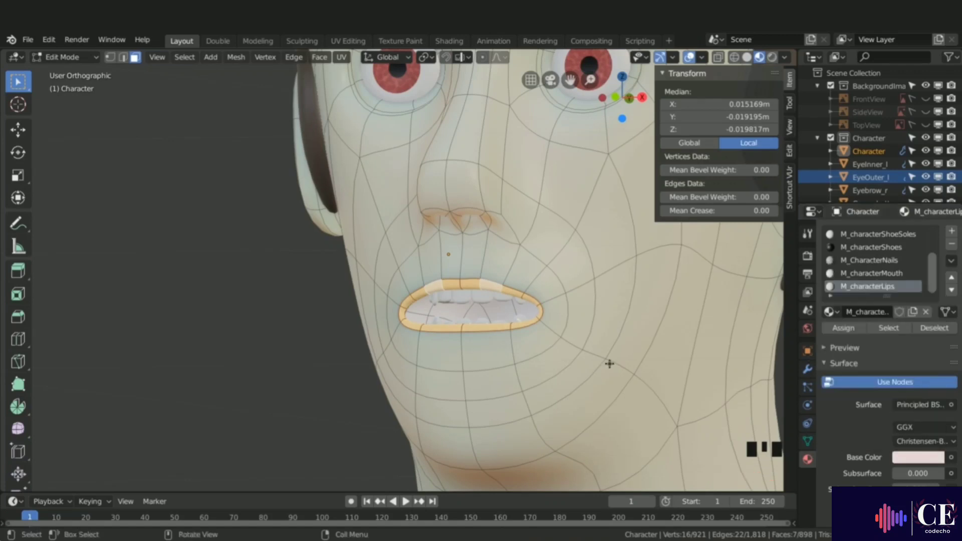
key(Tab)
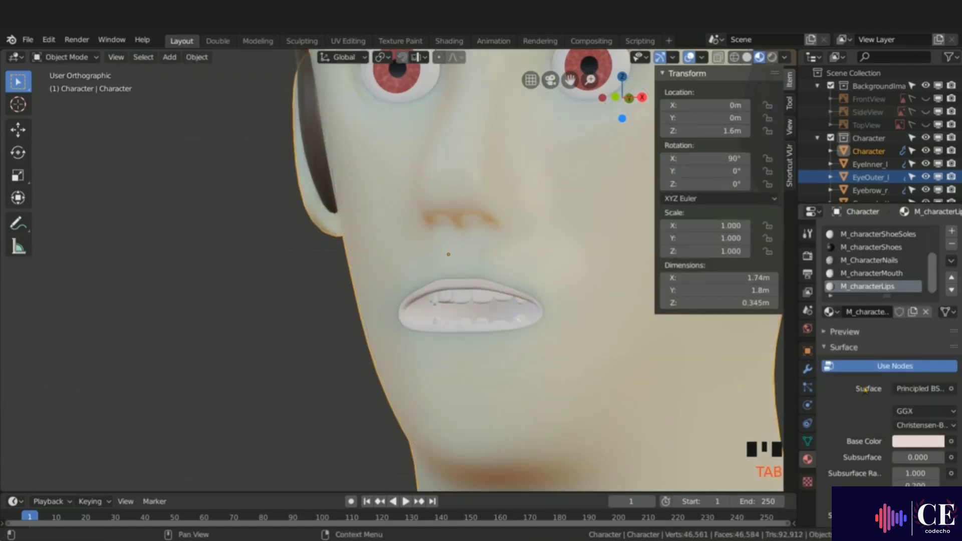
Step: Adjust the lips base color to H 0.162, S 0.094, V 0.733
click(894, 437)
click(873, 304)
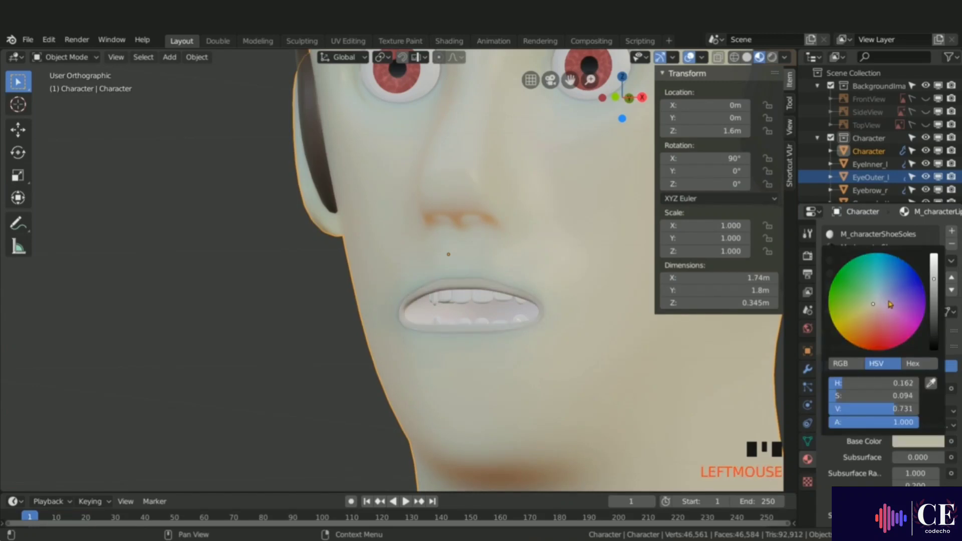
drag(934, 279, 934, 278)
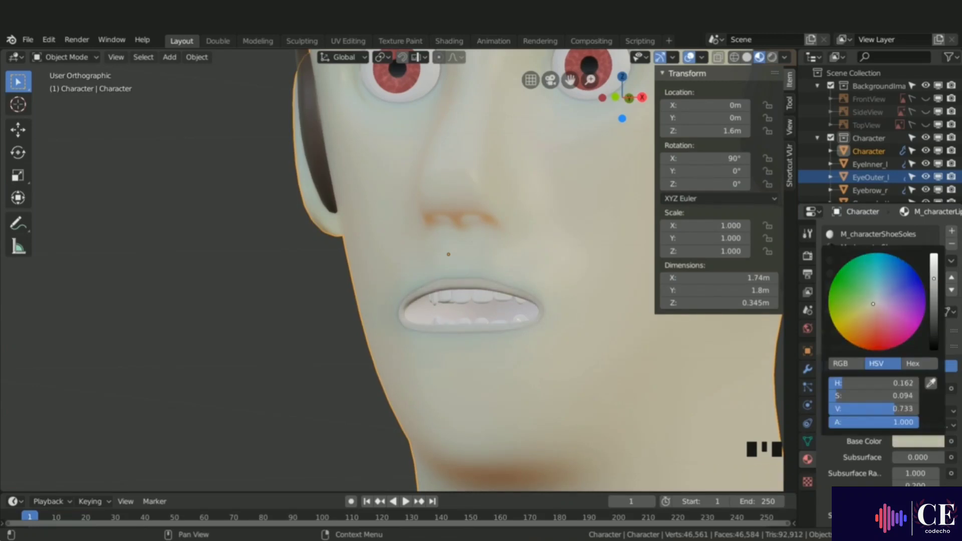
click(873, 304)
Step: Inspect the character's face and full body from the front view
scroll(532, 315, down, 5)
key(KP_1)
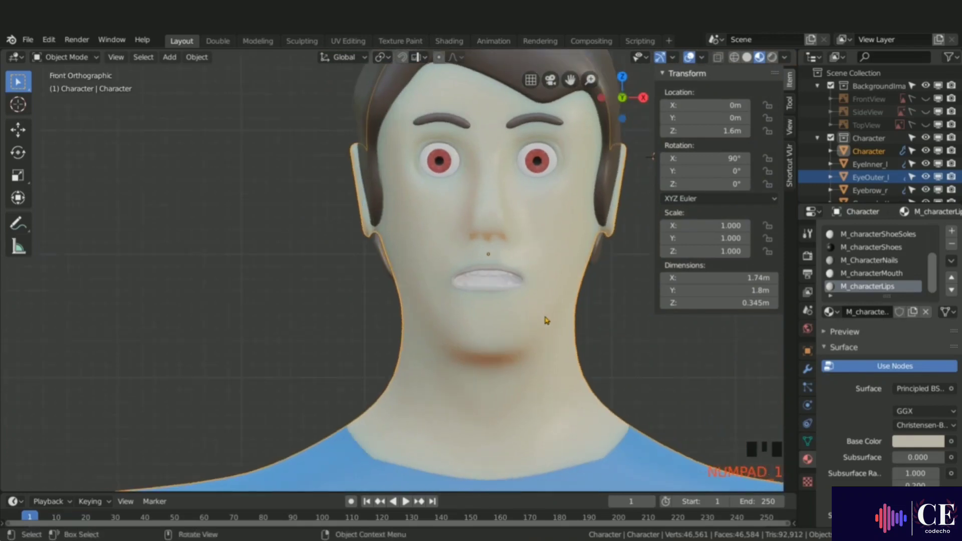
shift+middle_drag(546, 321, 467, 264)
scroll(435, 335, down, 4)
scroll(436, 120, down, 2)
middle_drag(439, 234, 470, 228)
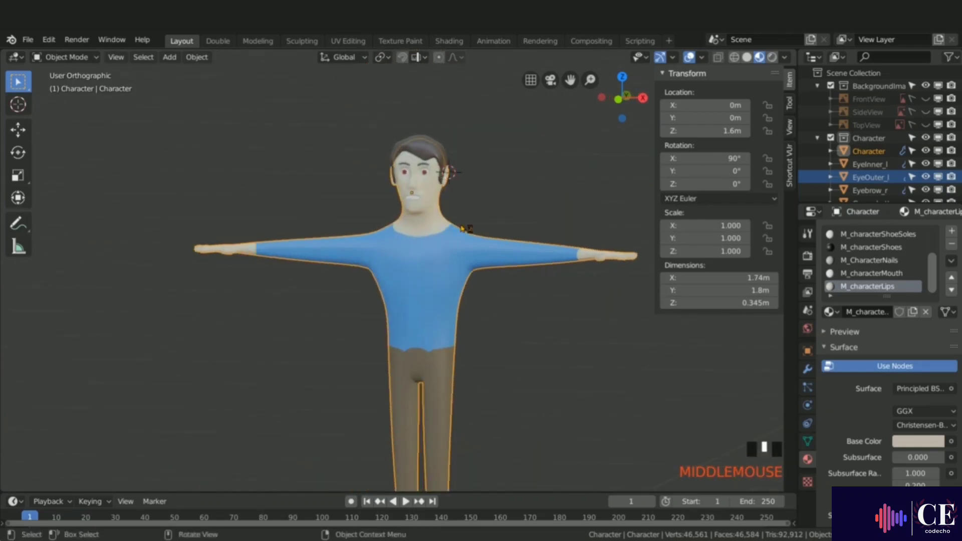
ctrl+middle_drag(435, 178, 423, 133)
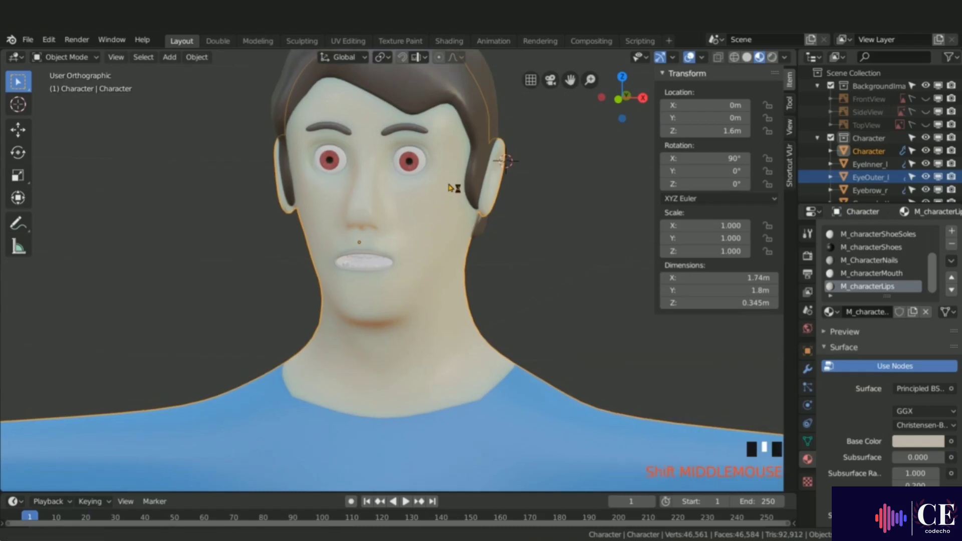